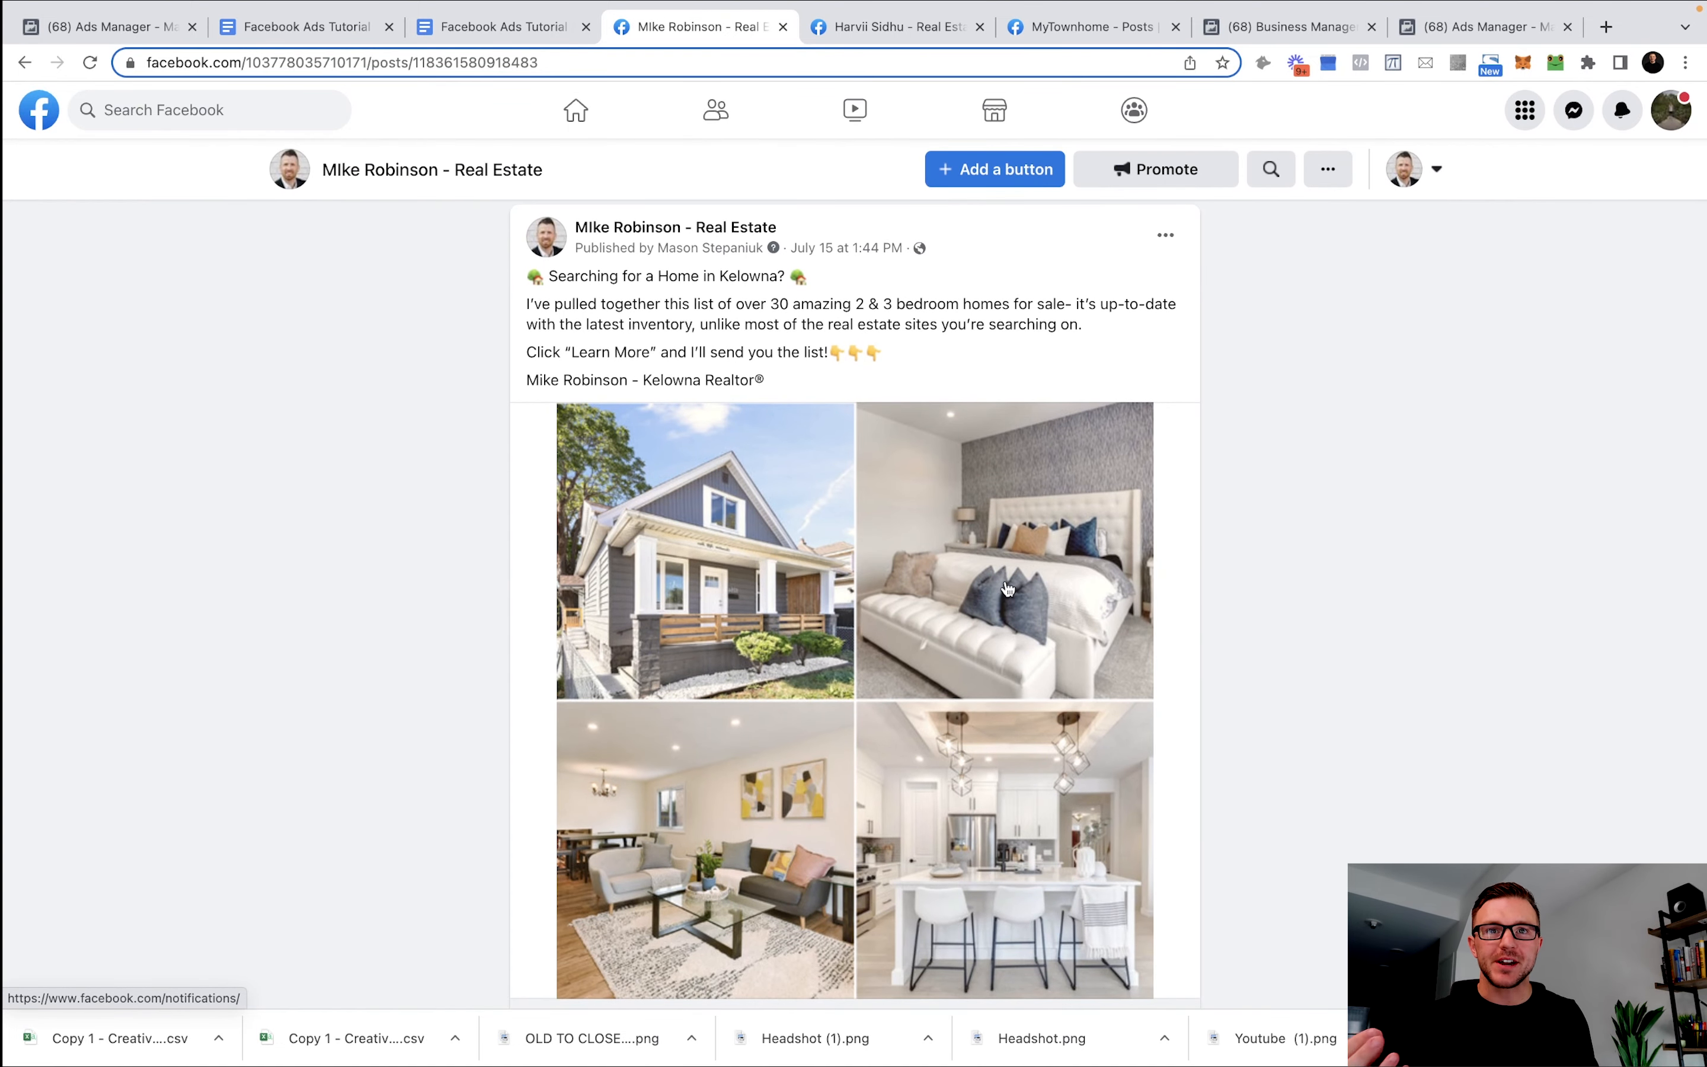
scroll(1009, 586, "down", 1)
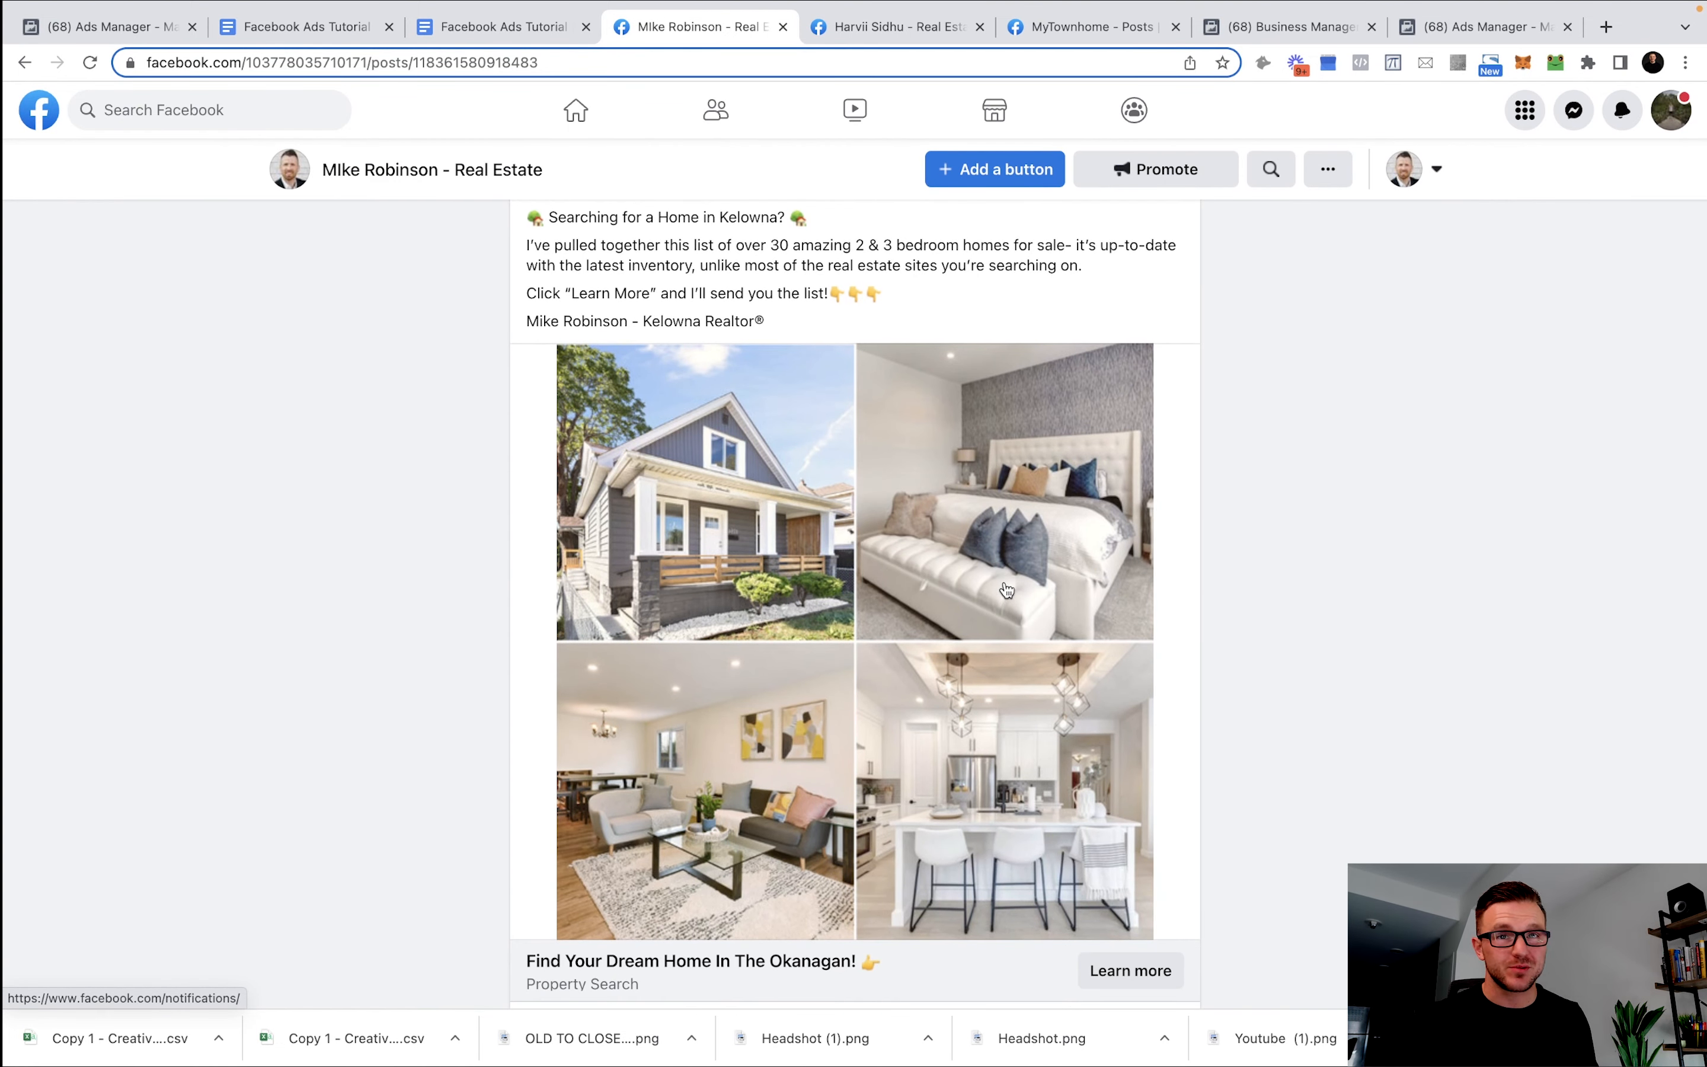
Scroll through the Kelowna 2 & 3 bedroom homes ad post to review it.
scroll(1007, 592, "up", 1)
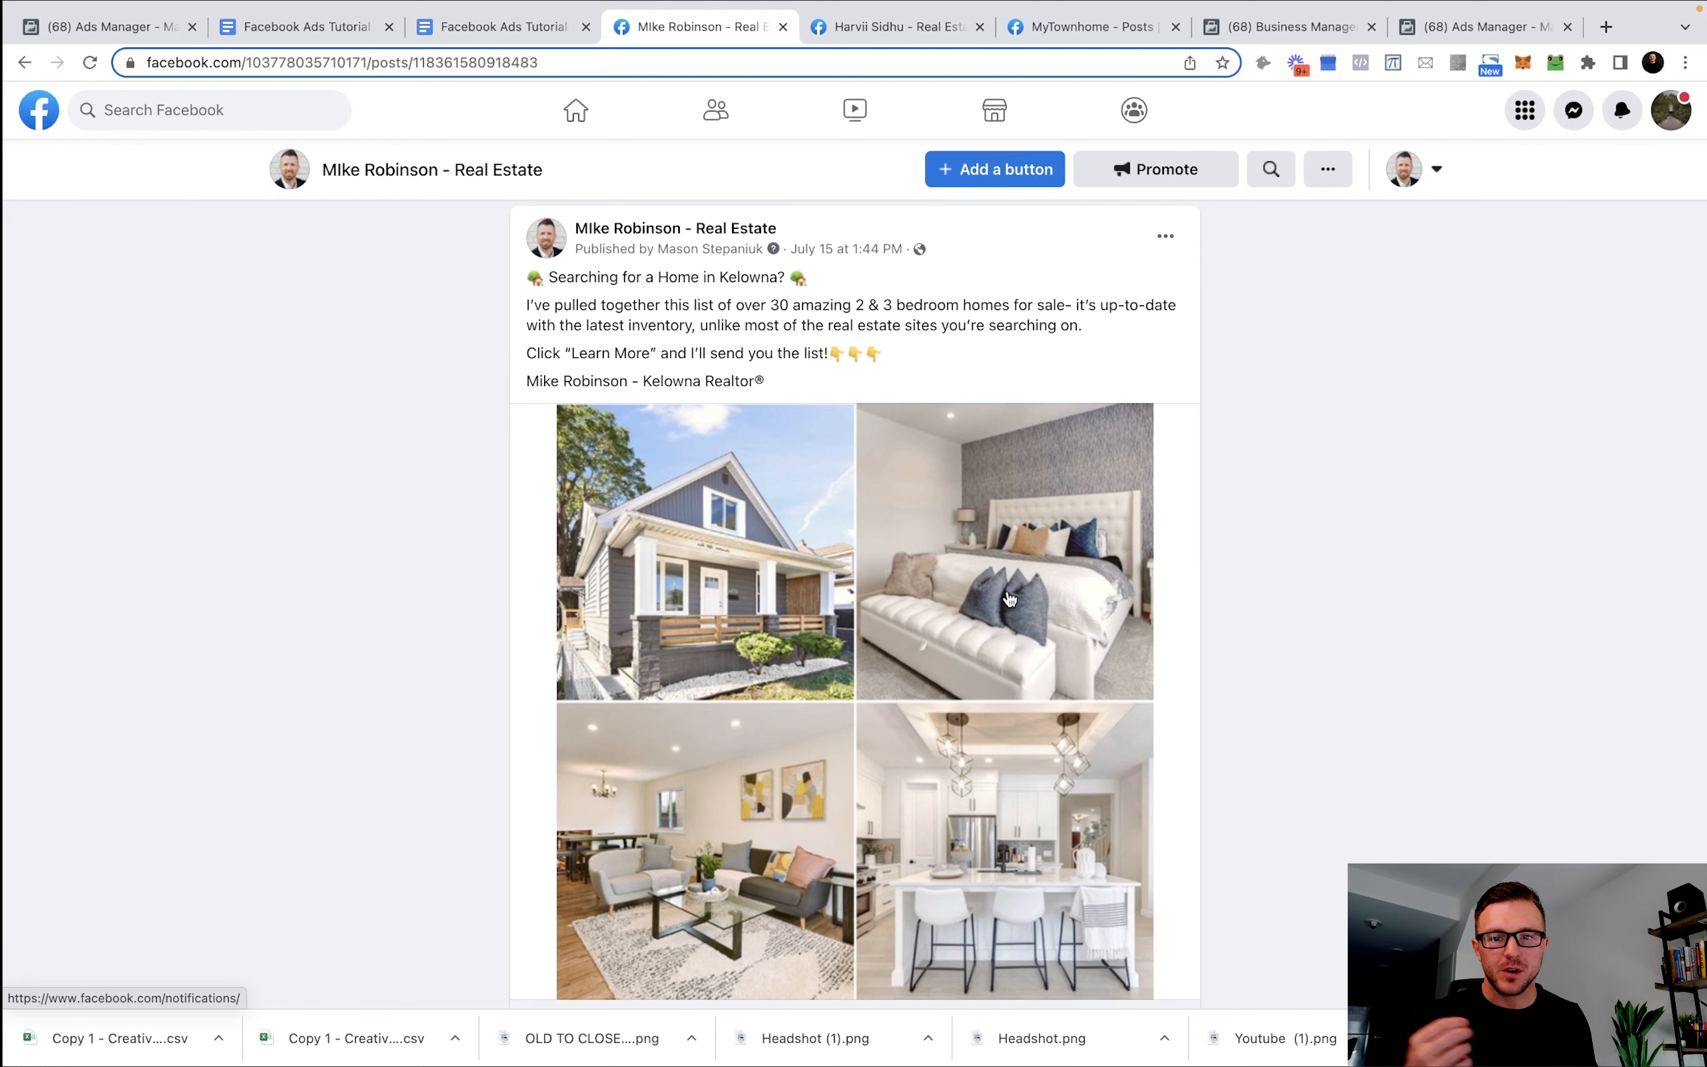
scroll(1016, 595, "up", 1)
scroll(1016, 623, "down", 1)
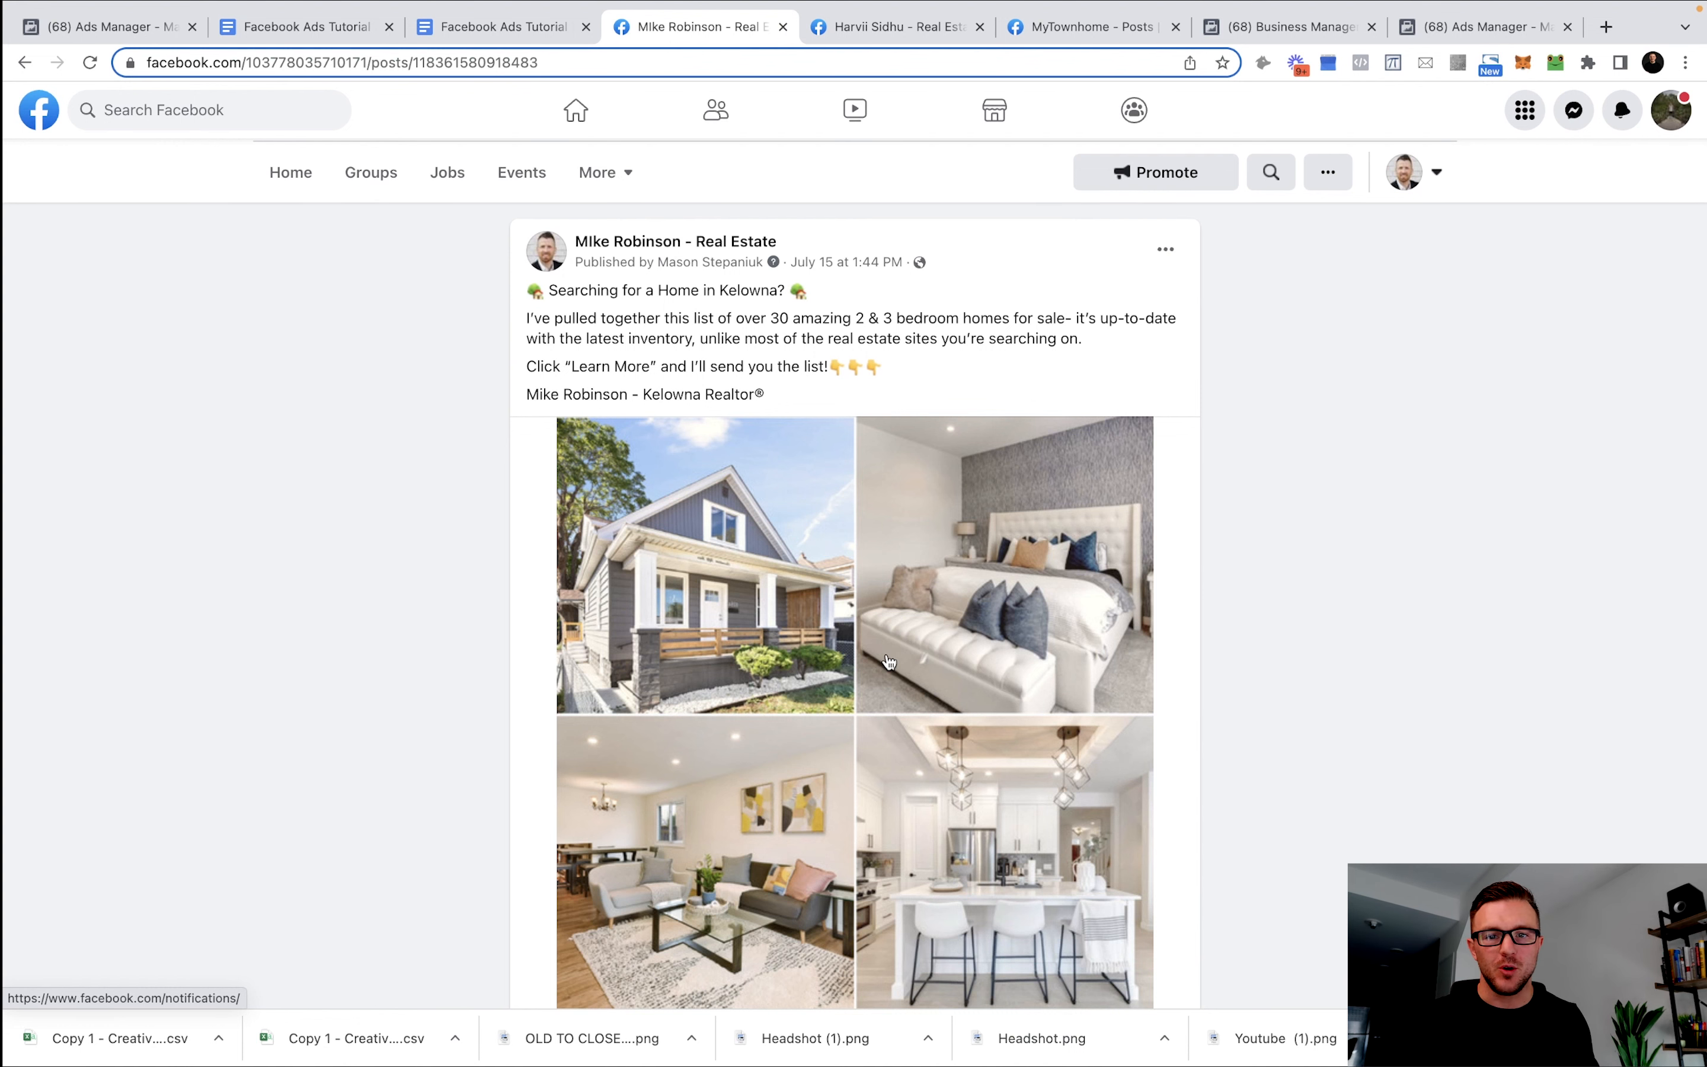
Review the other realtor's homes-under-$2.0M listing post.
left_click(877, 28)
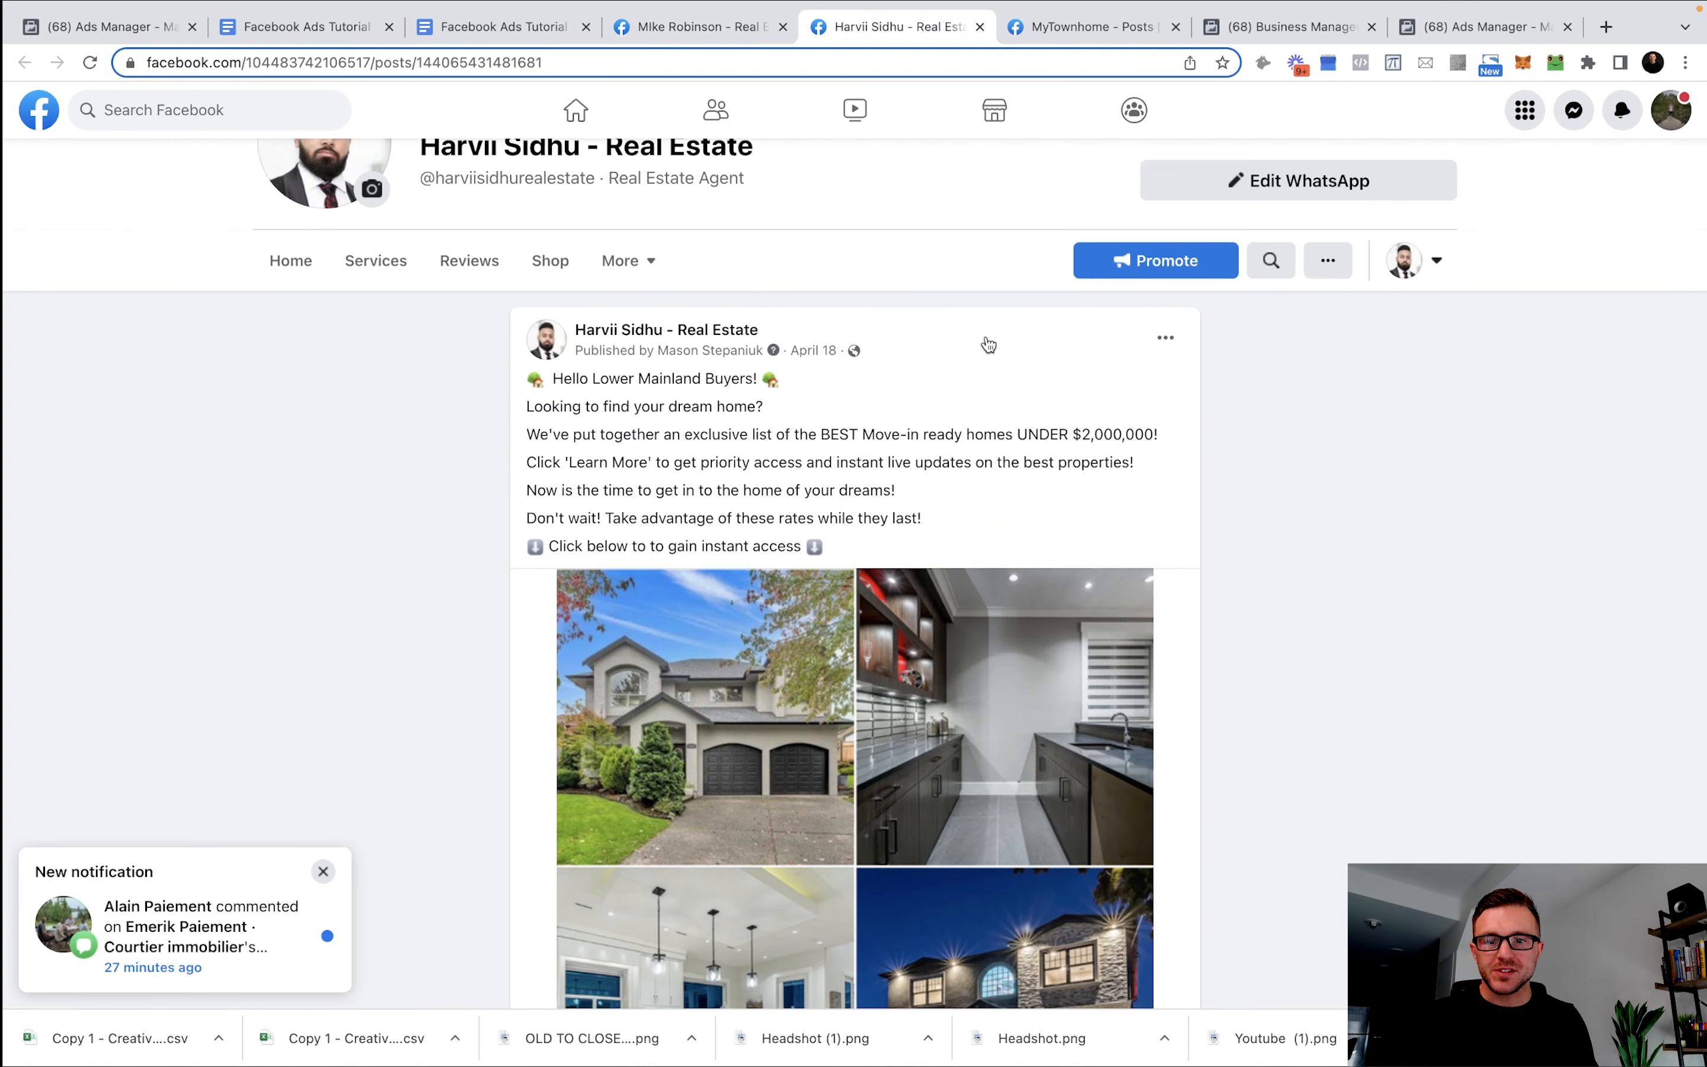
scroll(1127, 611, "down", 2)
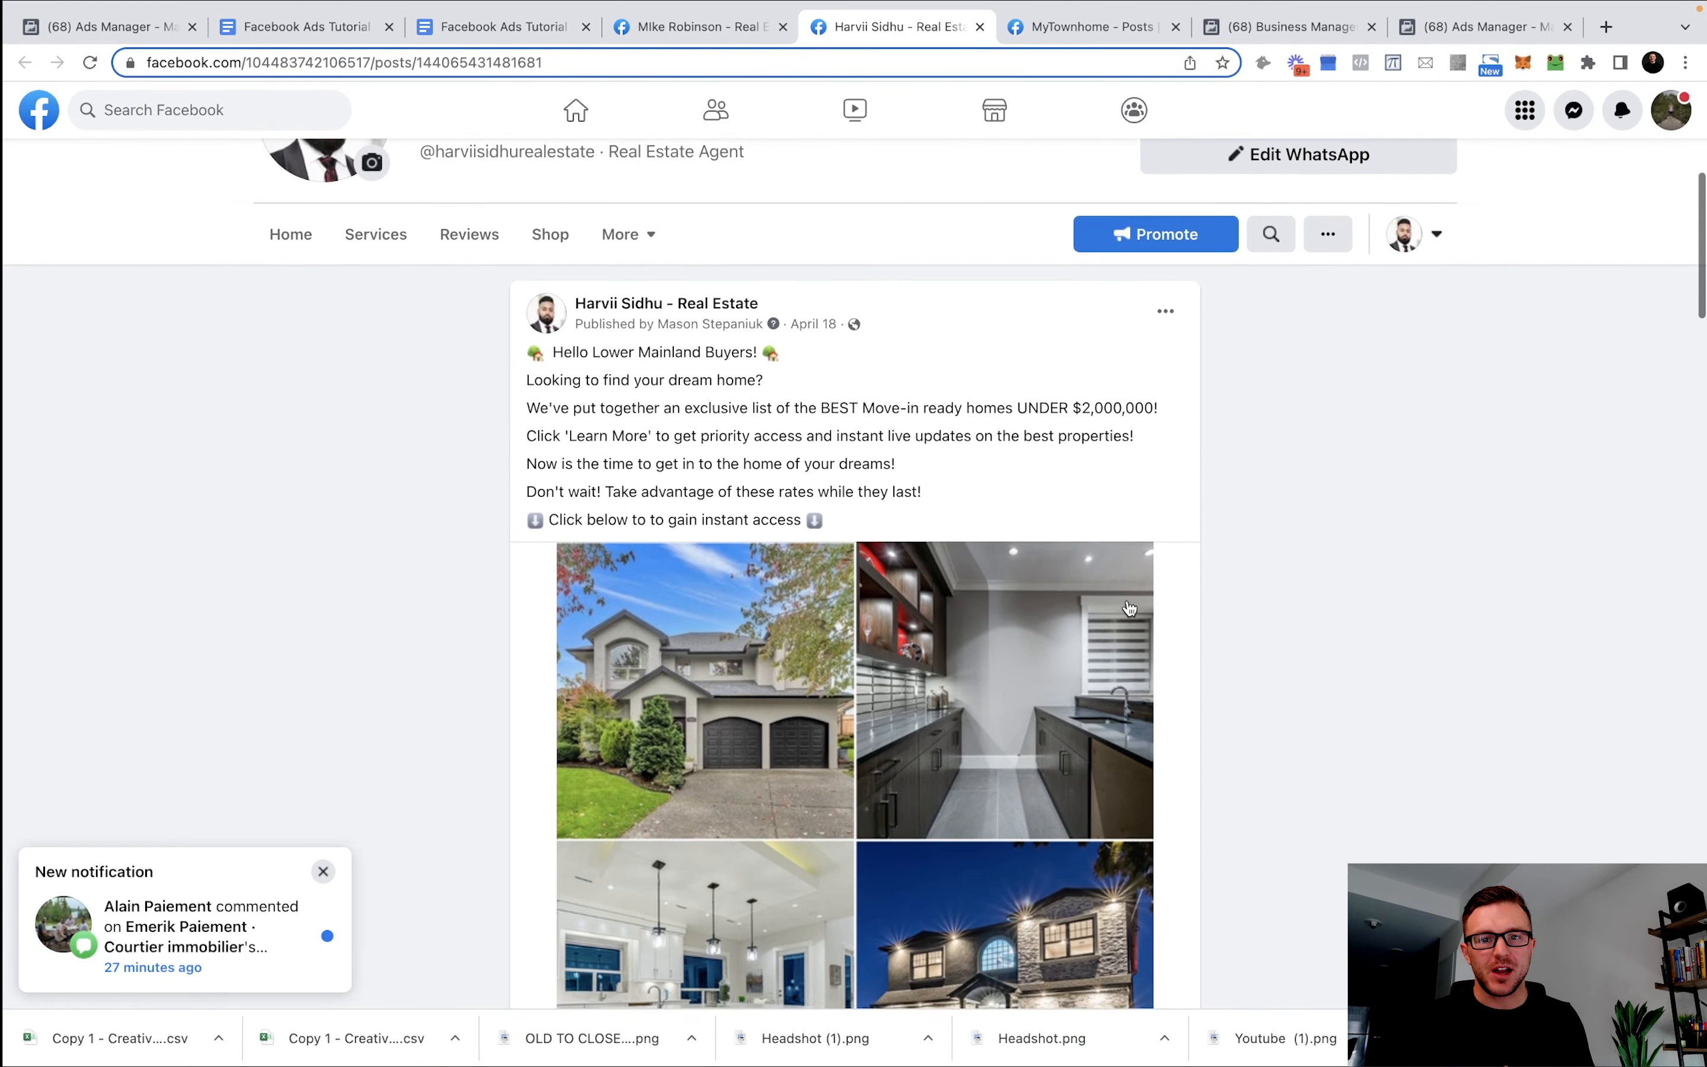
scroll(1129, 609, "down", 2)
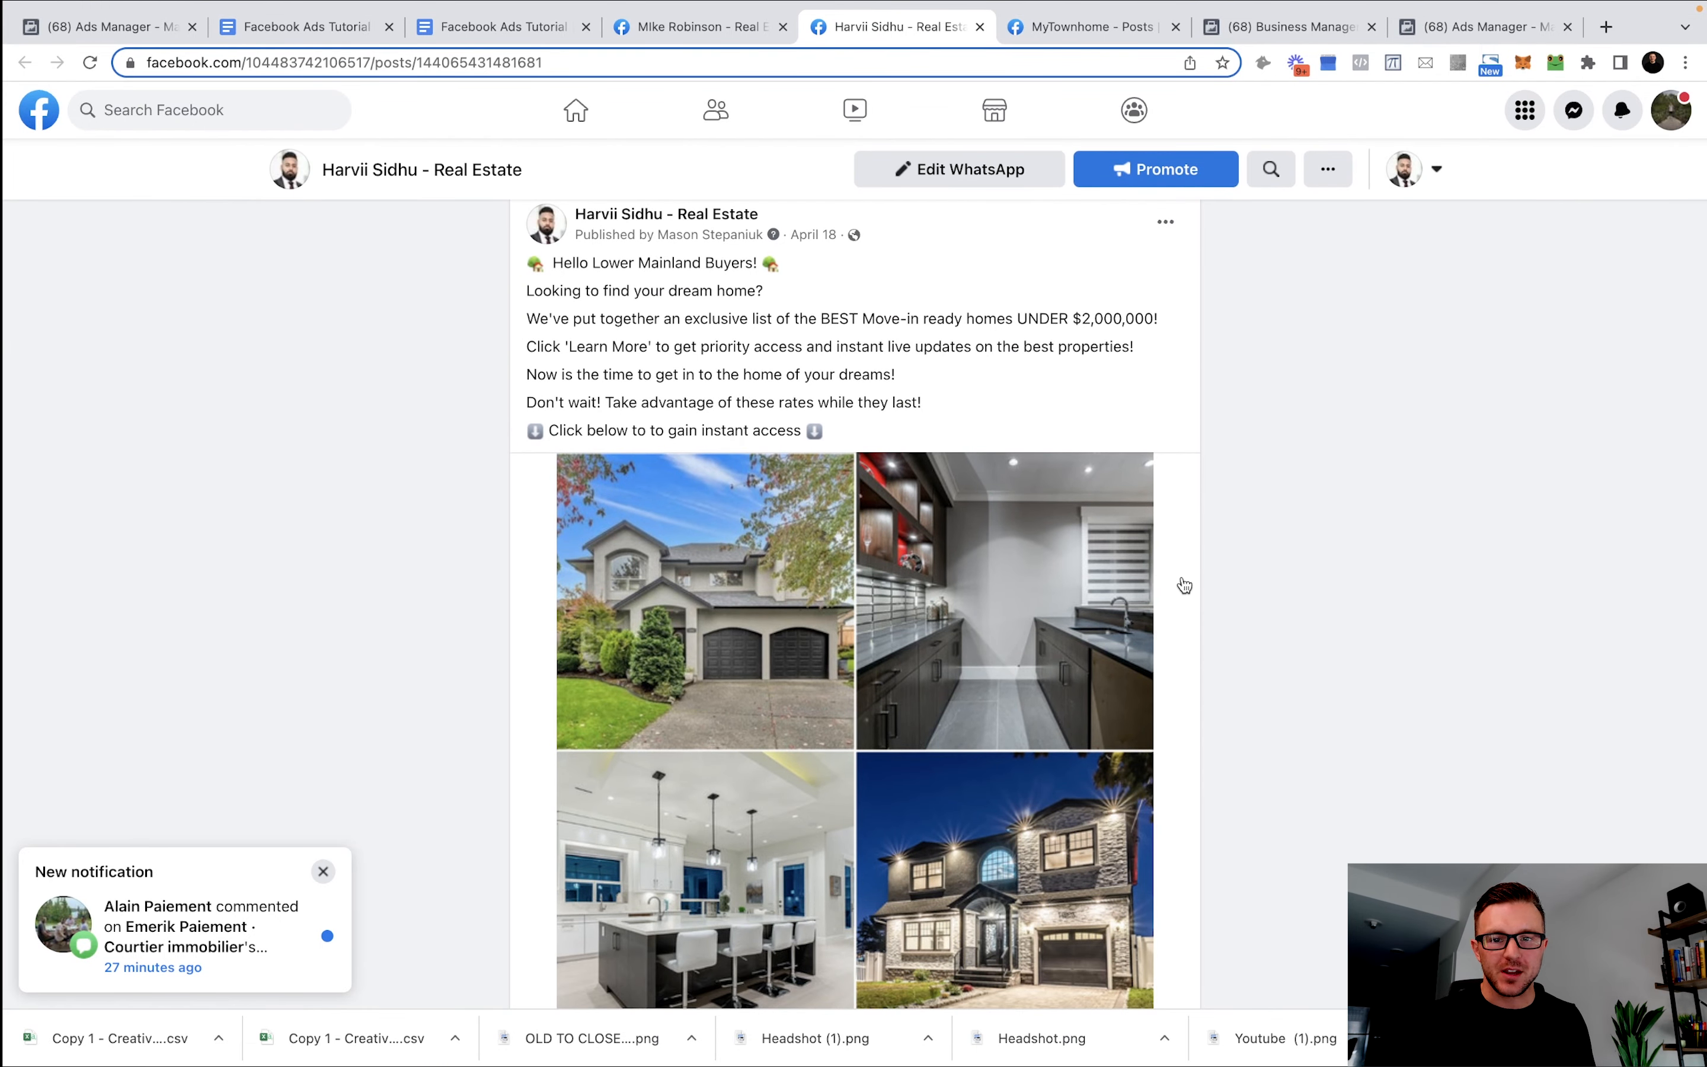
scroll(1184, 586, "down", 2)
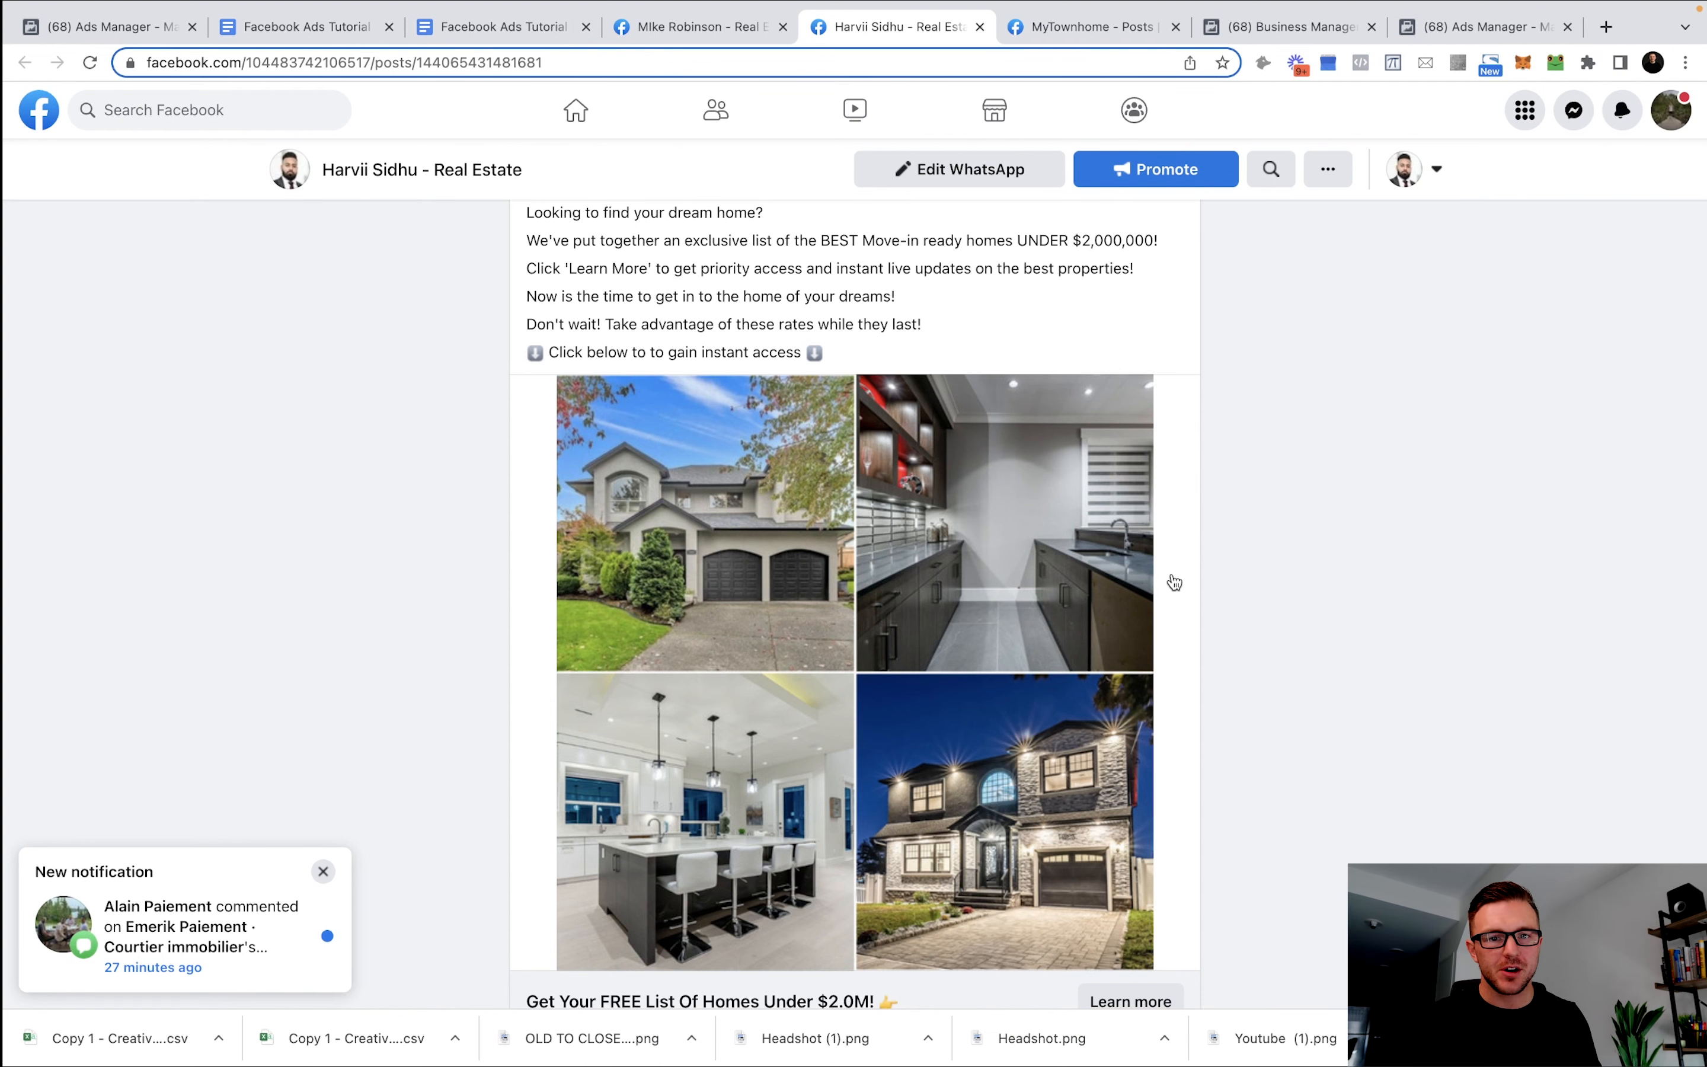
scroll(1172, 580, "up", 2)
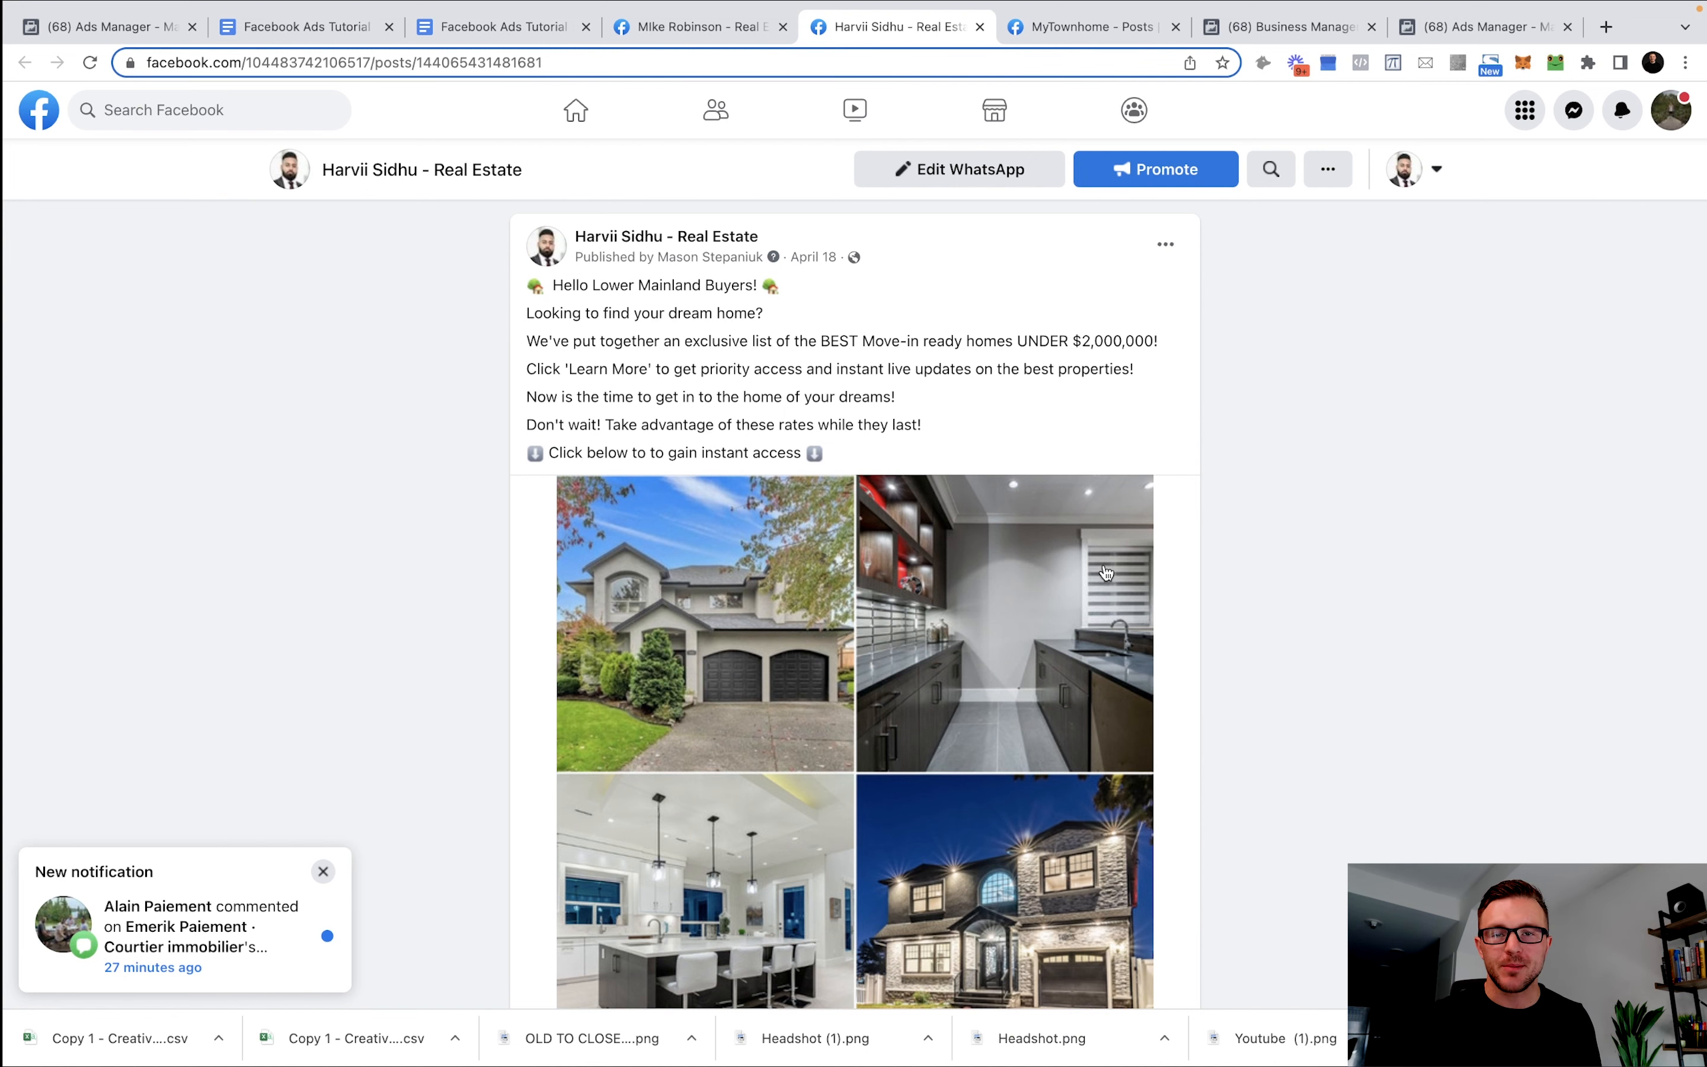
scroll(1065, 563, "up", 1)
Review the MyTownhome 'What's my home worth?' map post and reach the Meta Business home page.
key("ctrl+Tab")
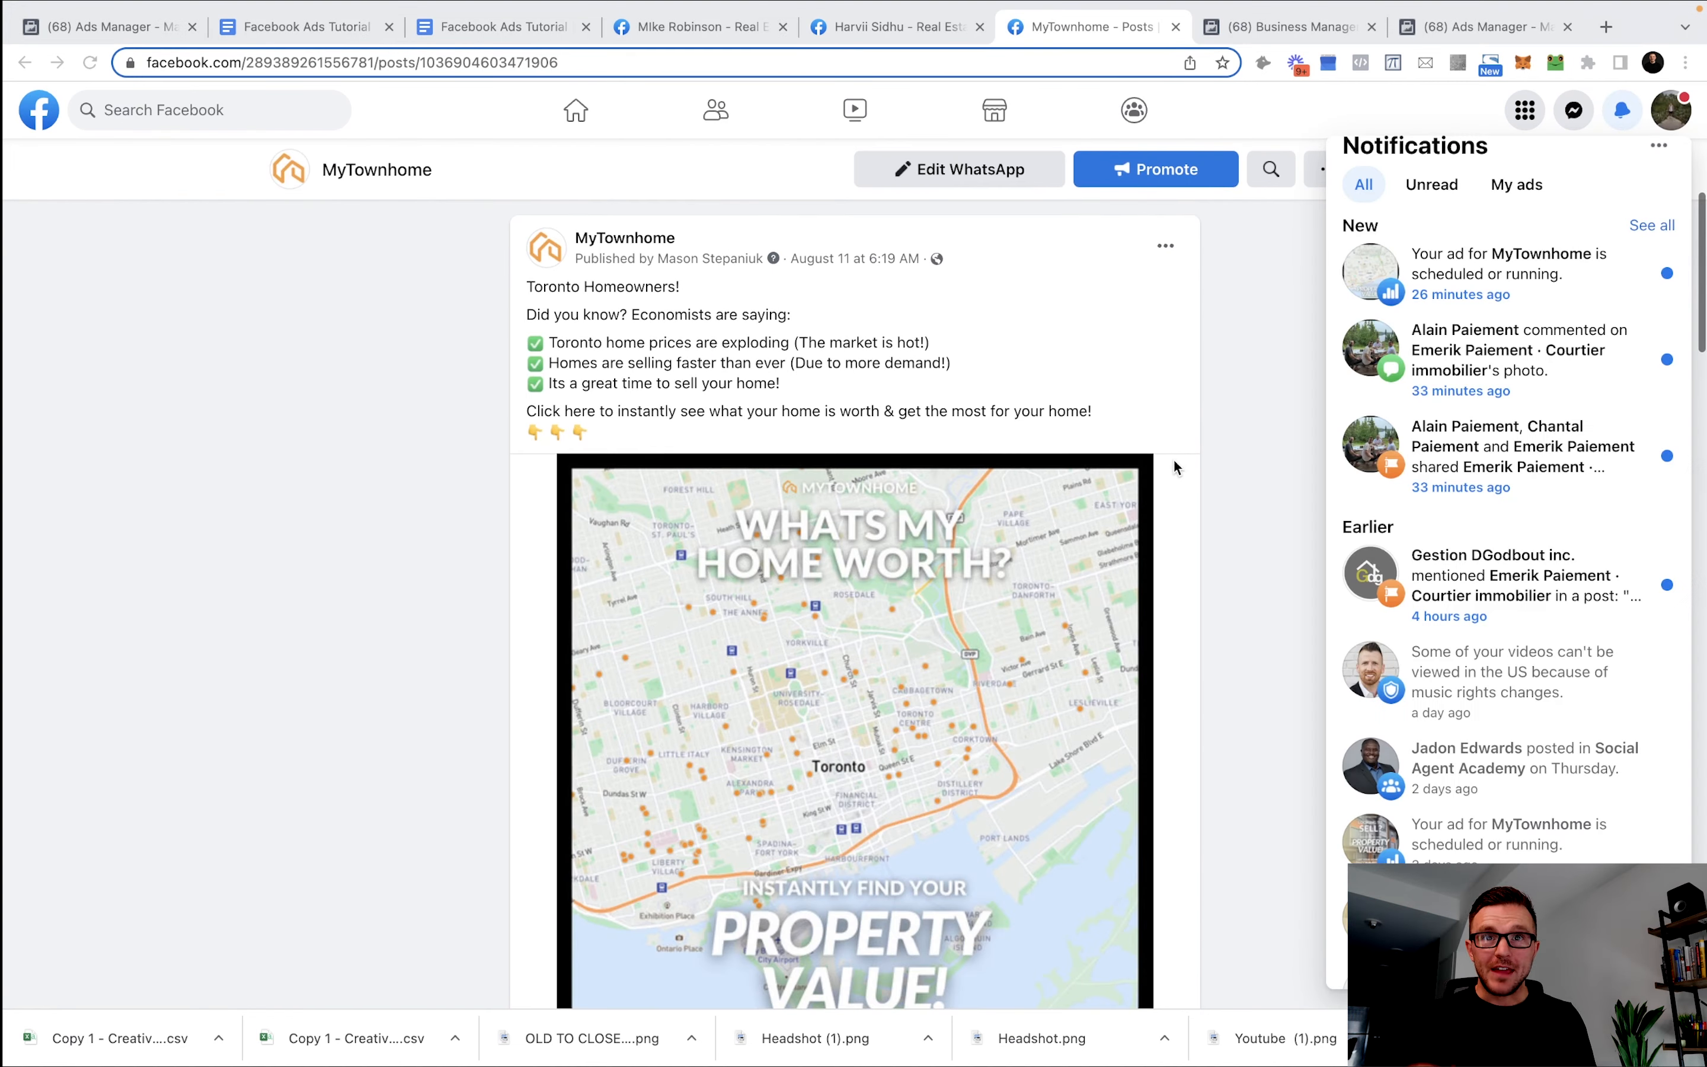
scroll(1169, 460, "down", 2)
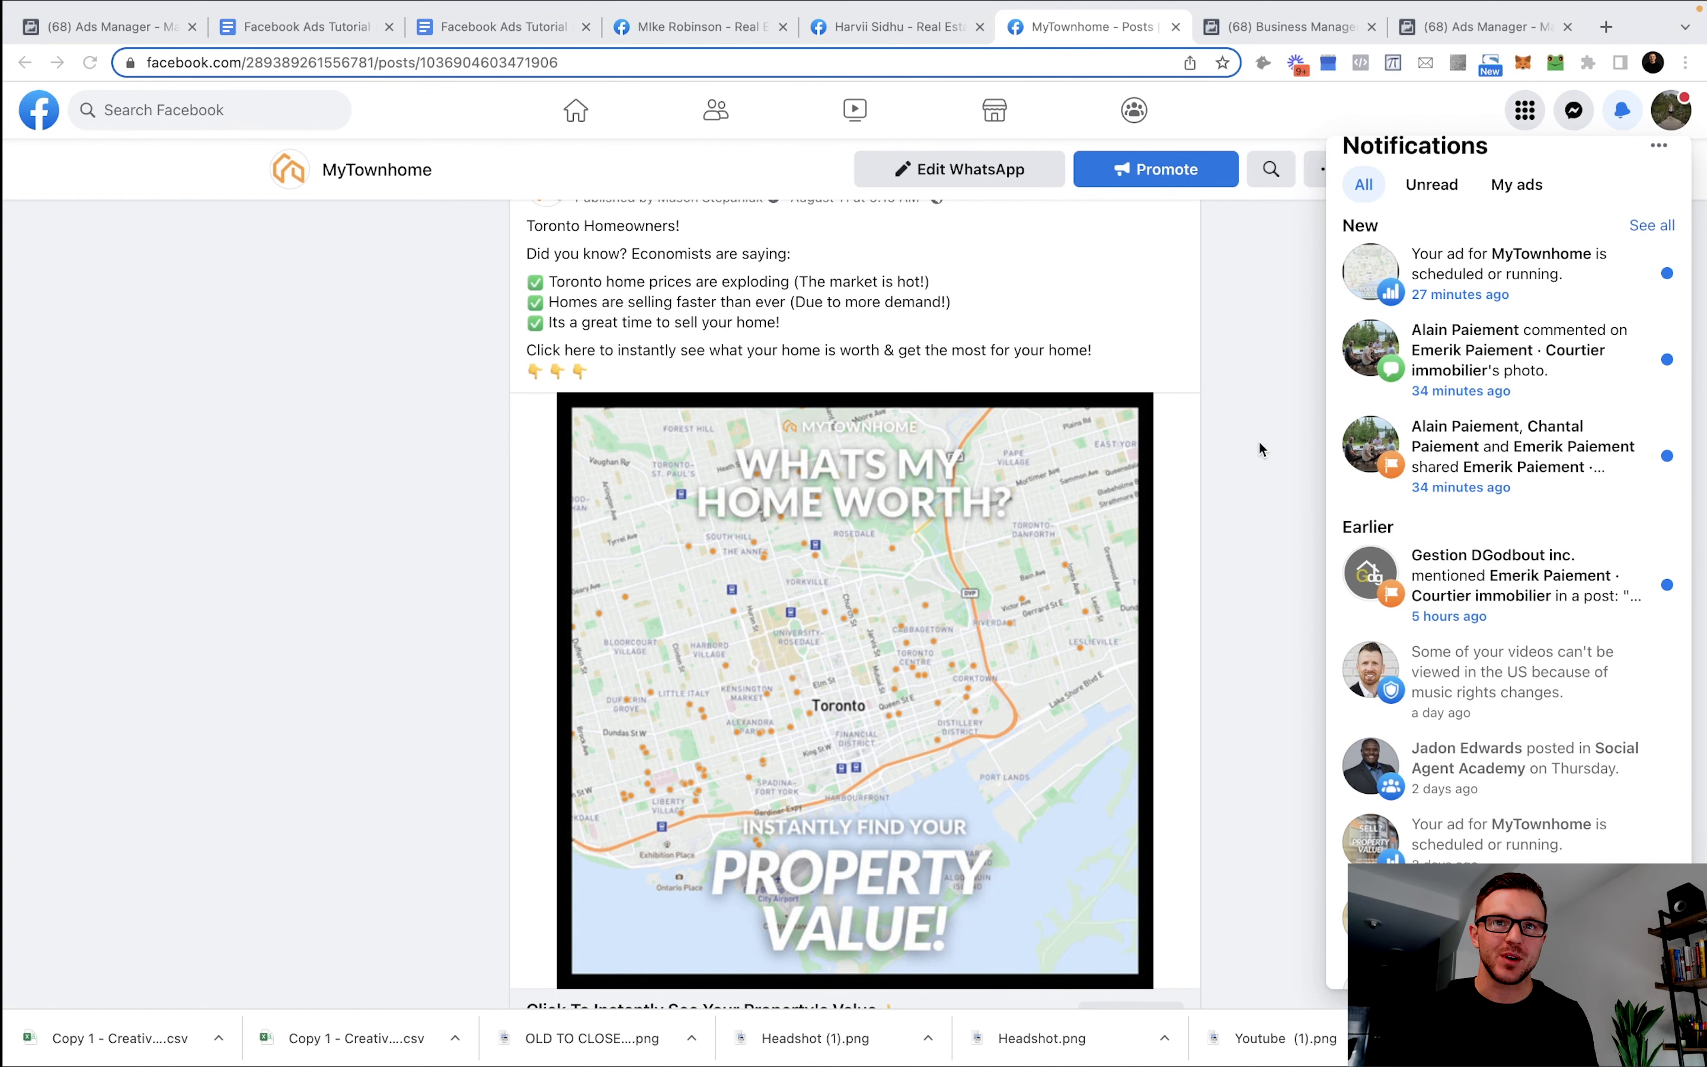
key("ctrl+Tab")
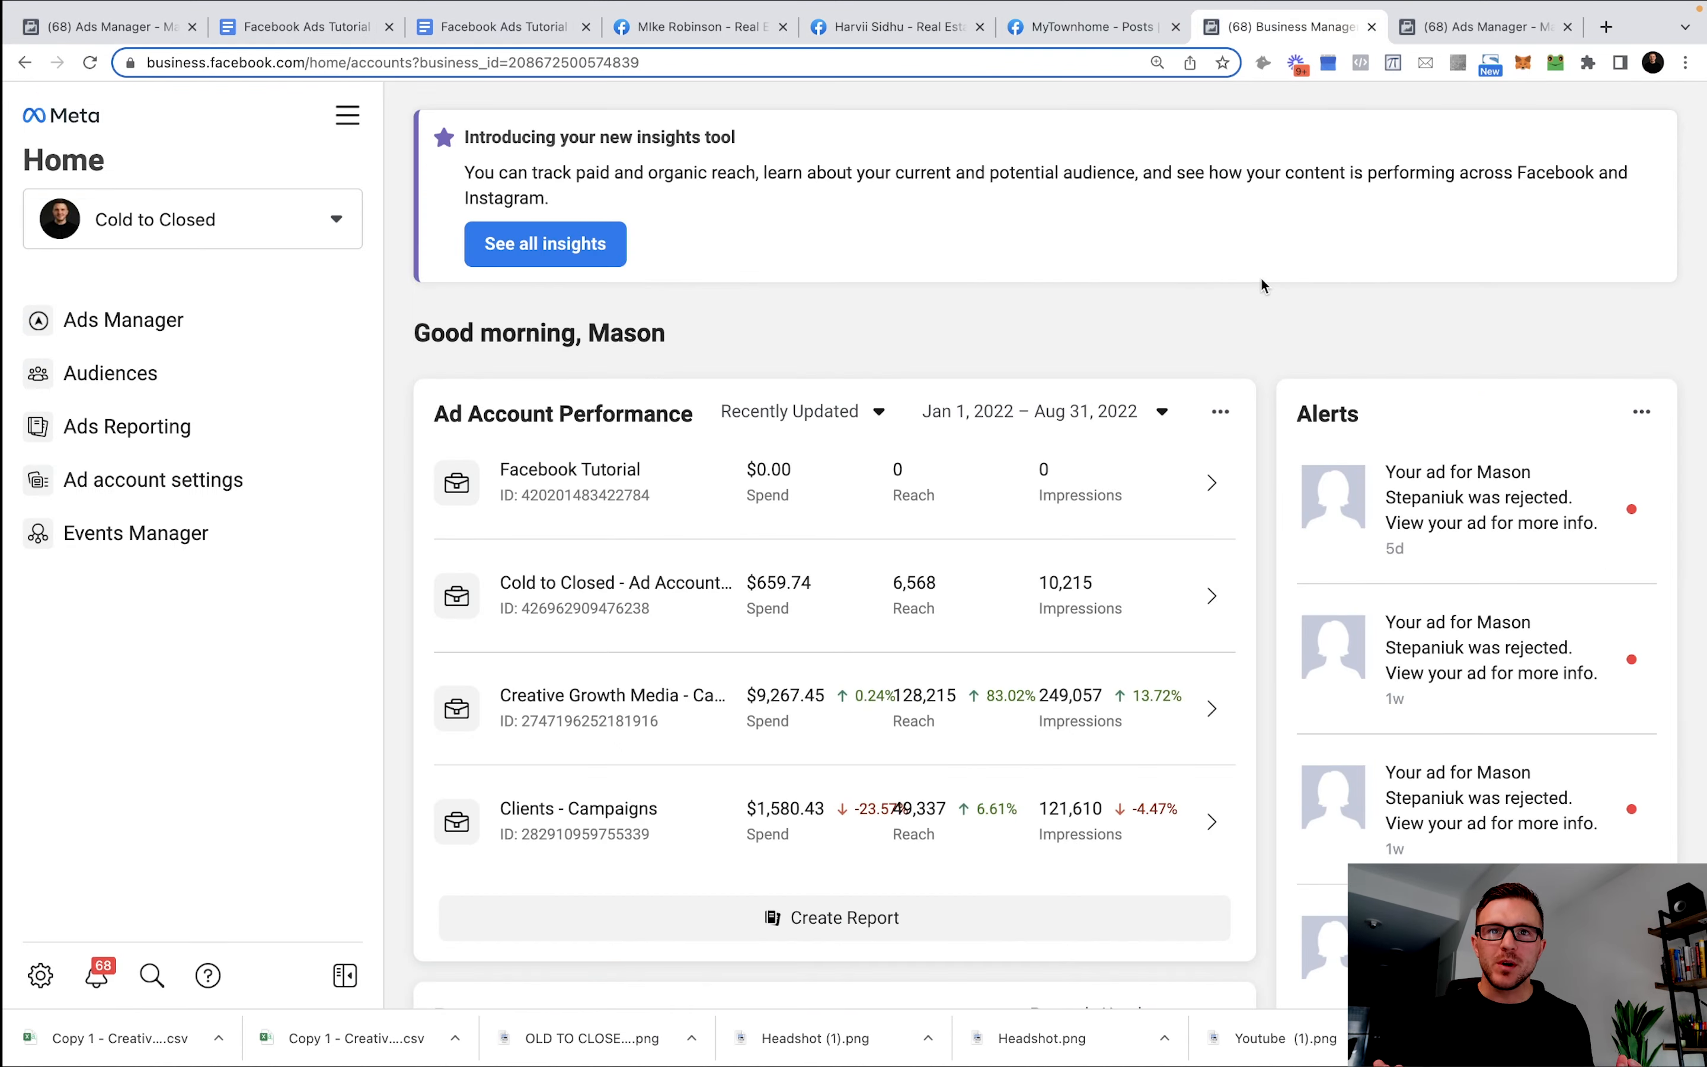
Go to Business settings' Ad accounts list and show the options for adding an account.
left_click(443, 62)
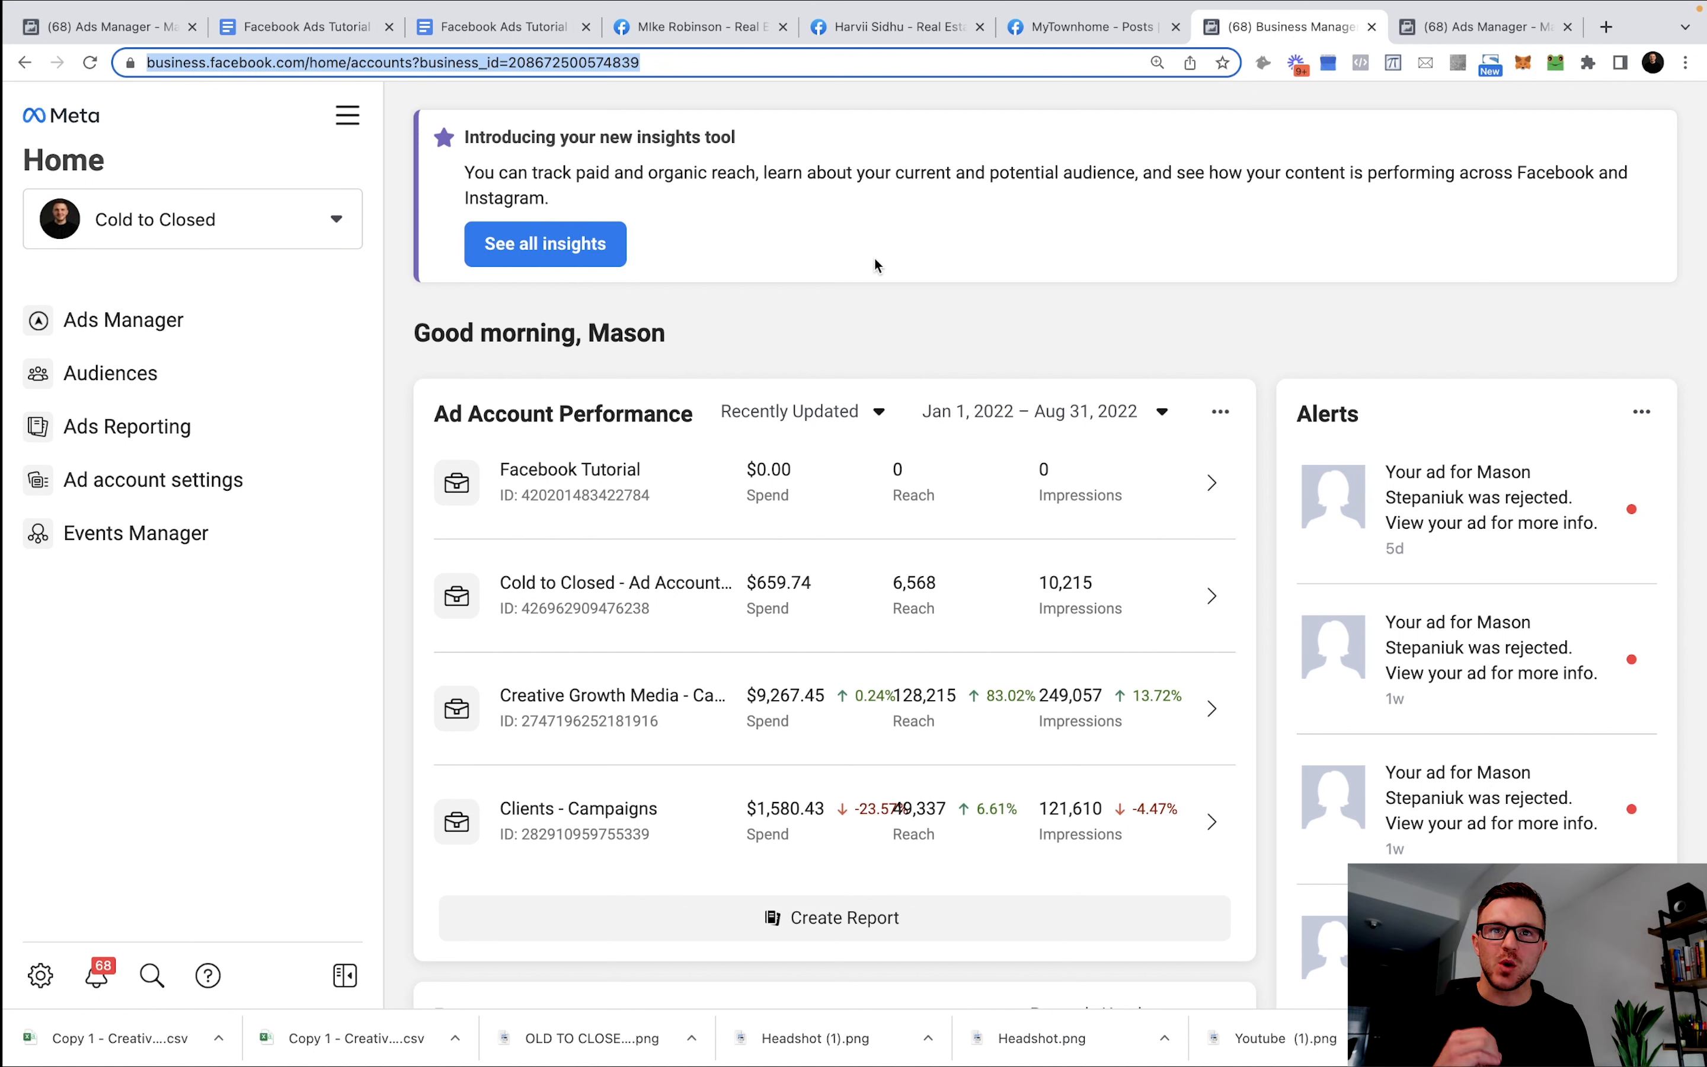
left_click(348, 121)
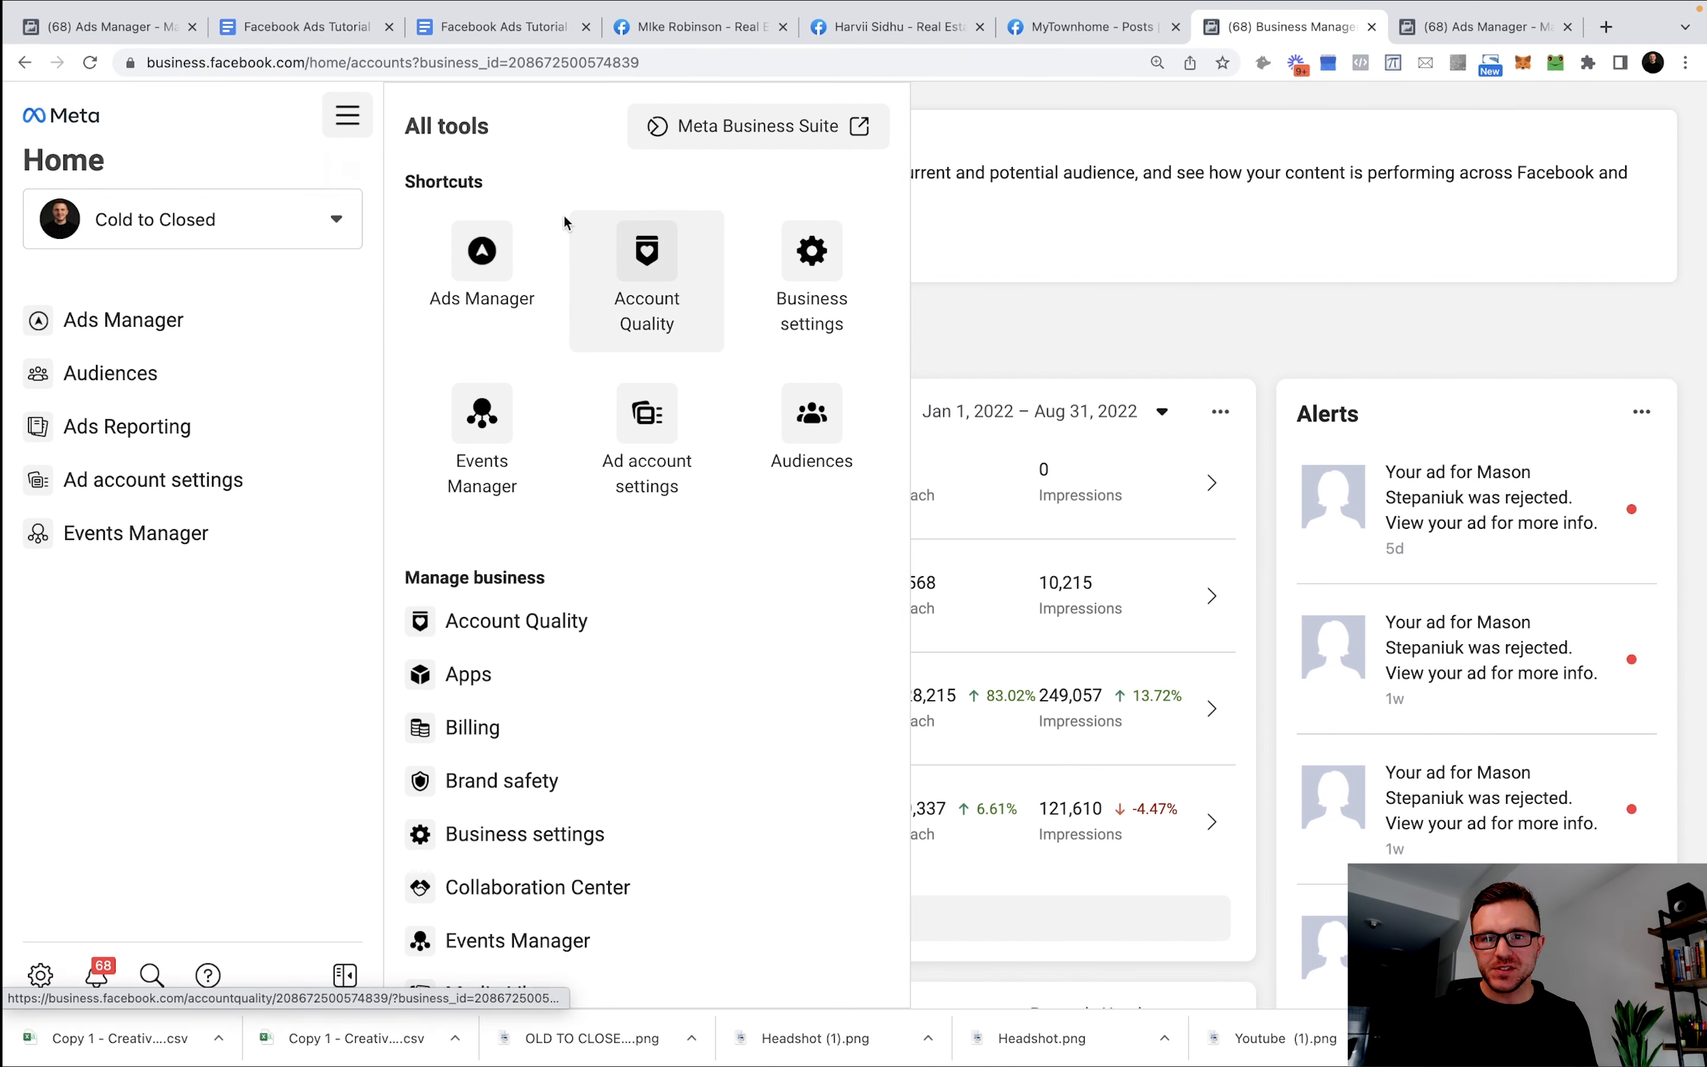
left_click(812, 263)
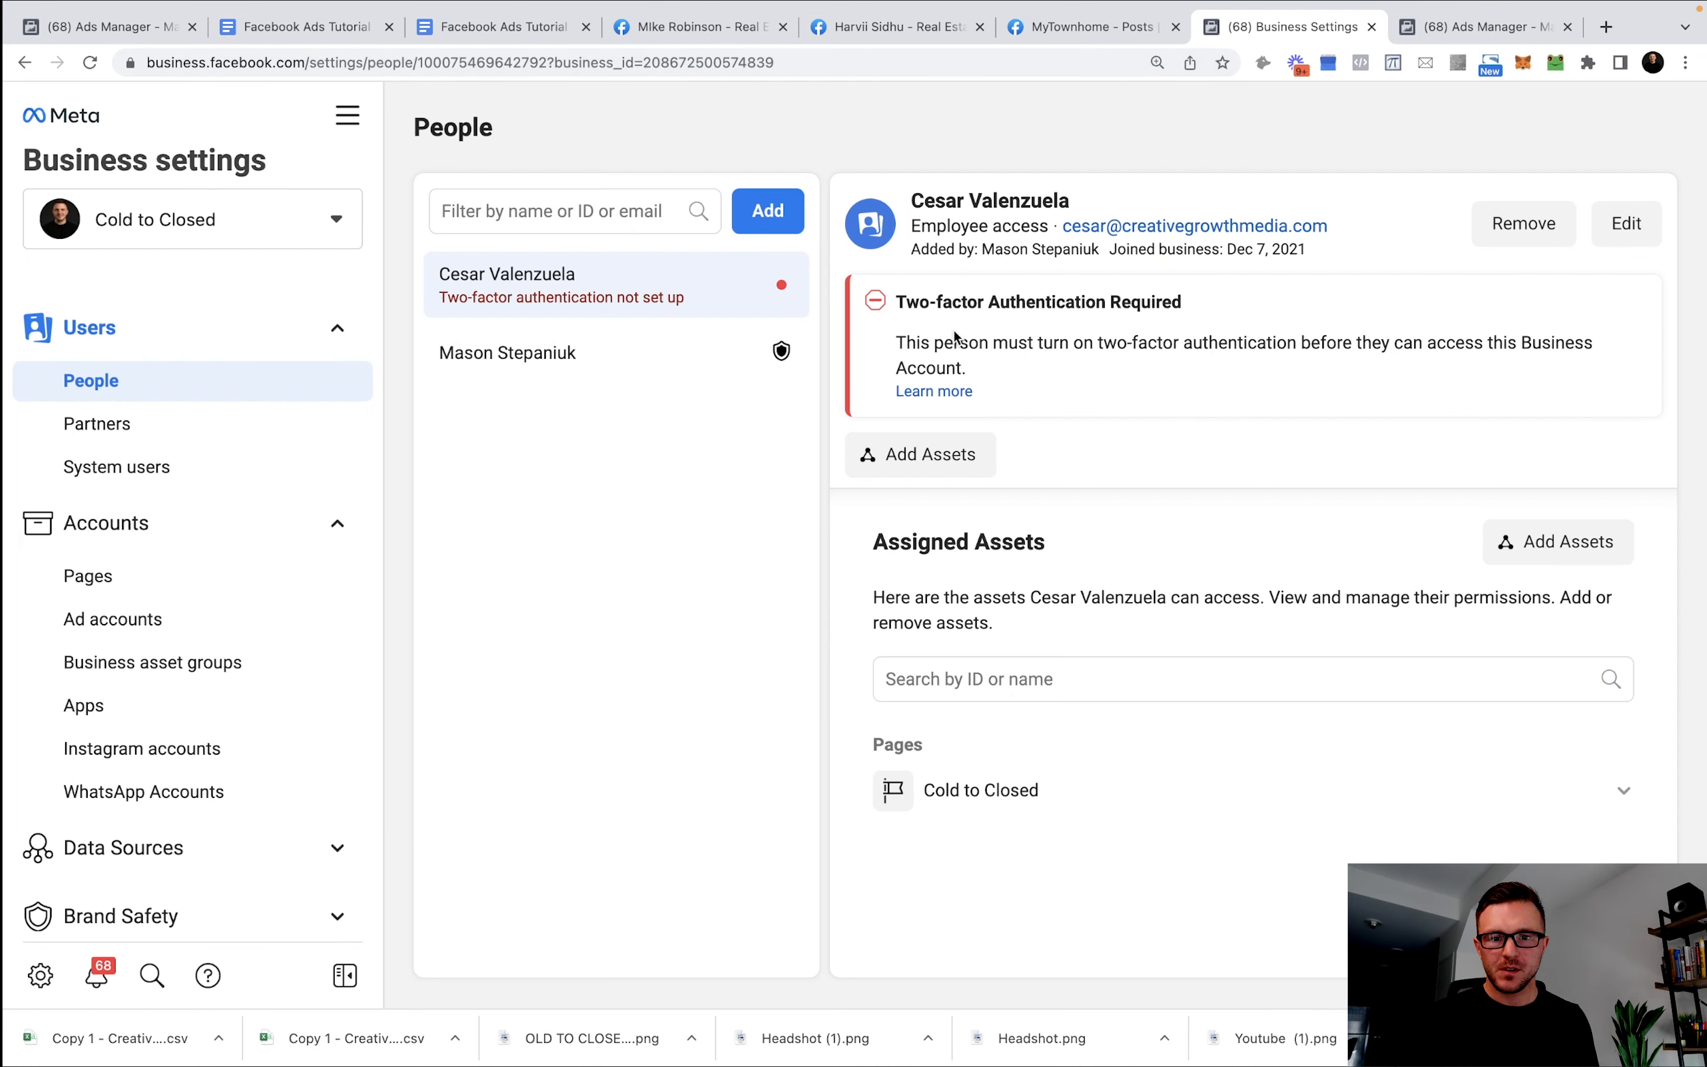
left_click(126, 626)
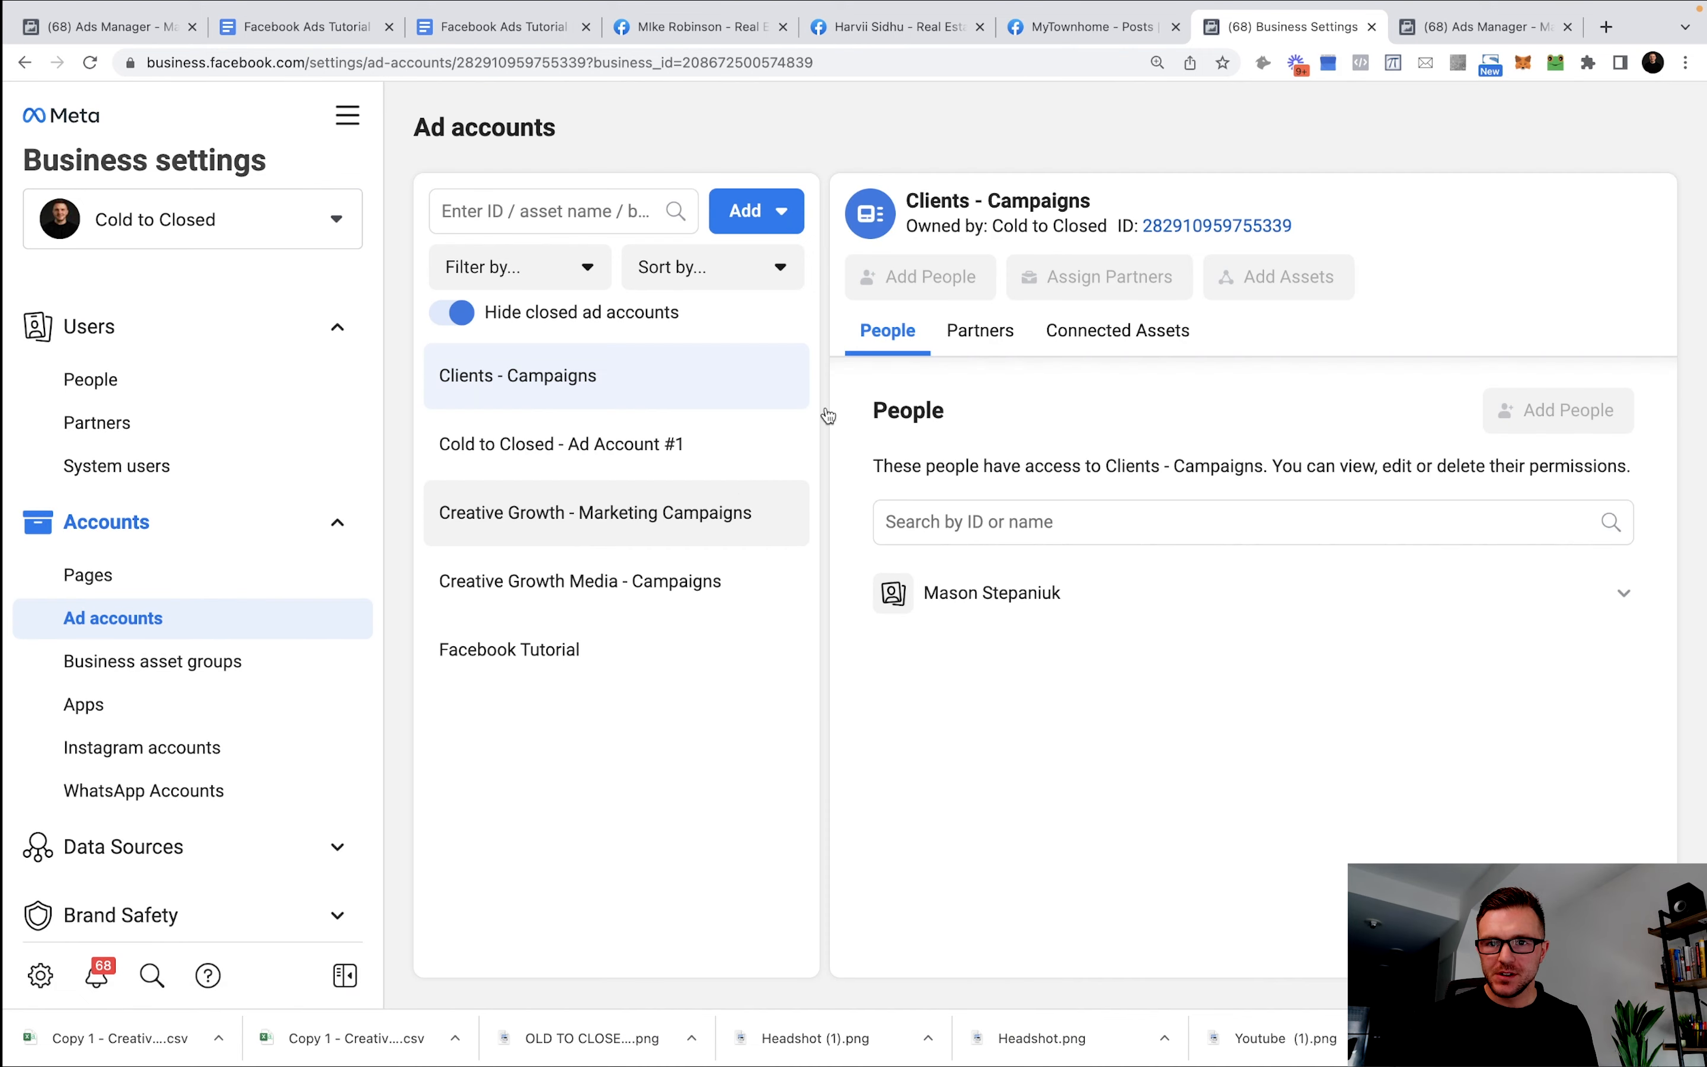
left_click(757, 210)
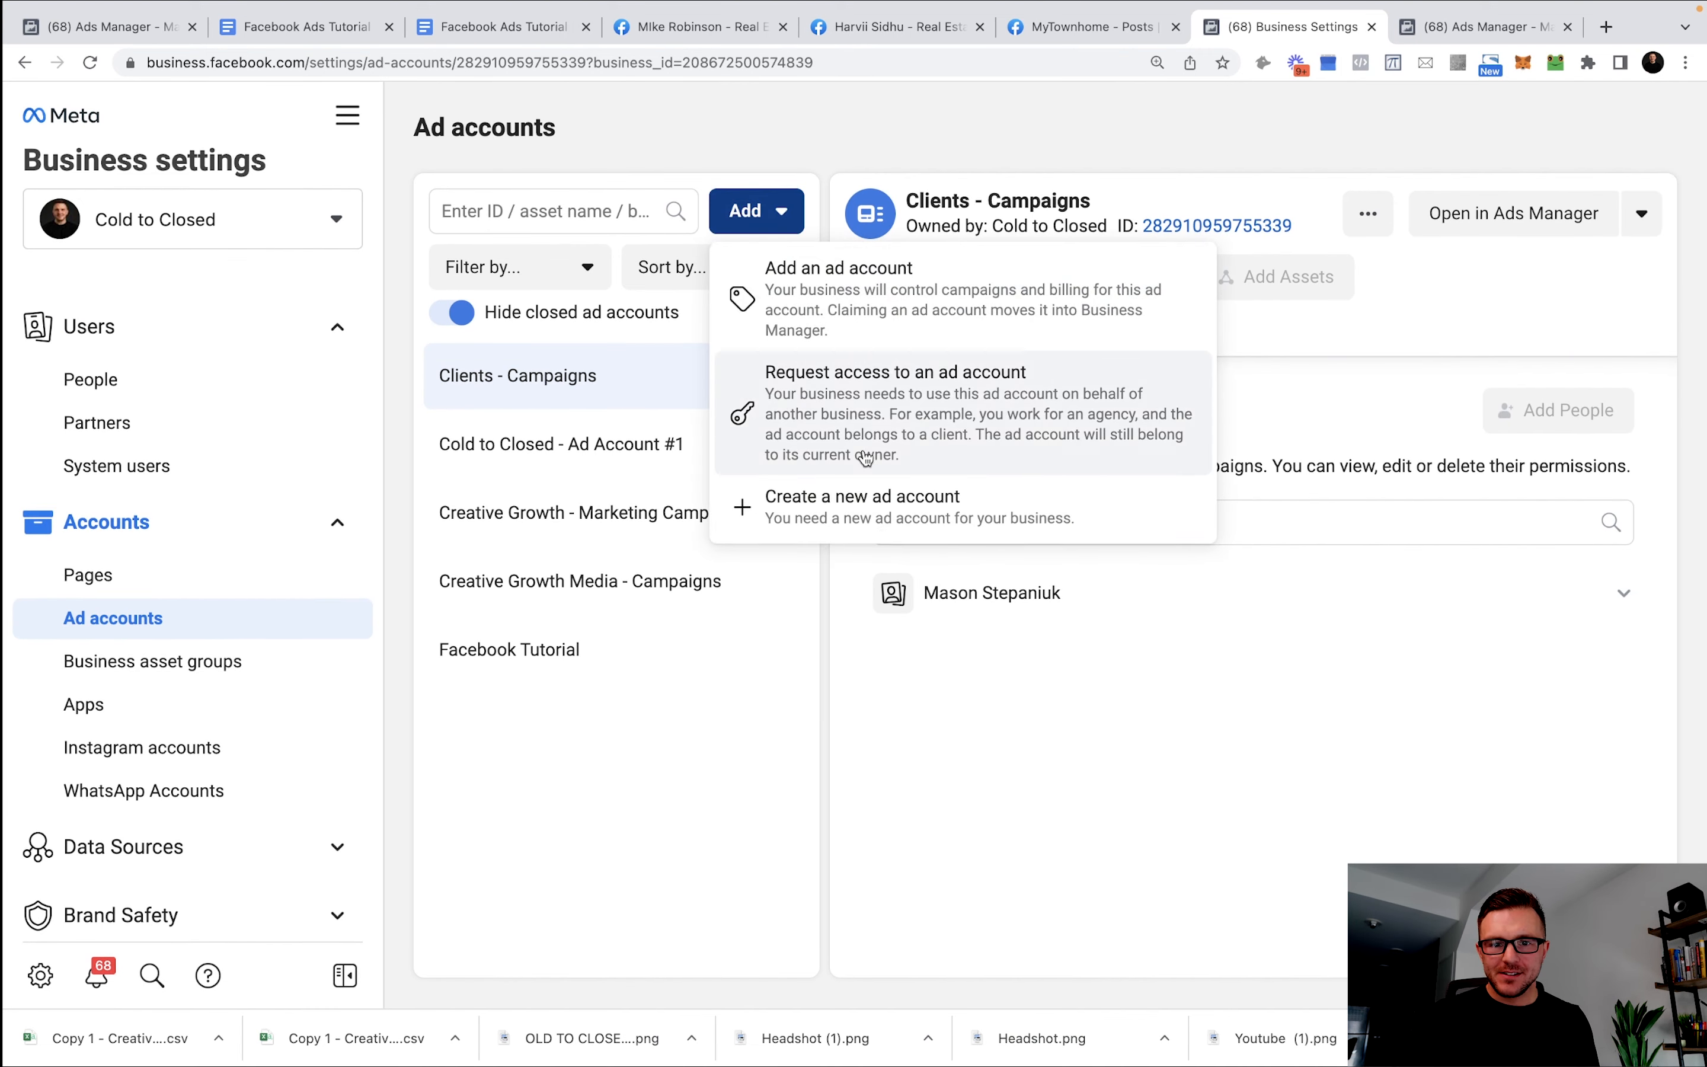
Fill in a new ad account named 'Facebook Ads Tutorial', then view the Facebook Tutorial account.
left_click(901, 506)
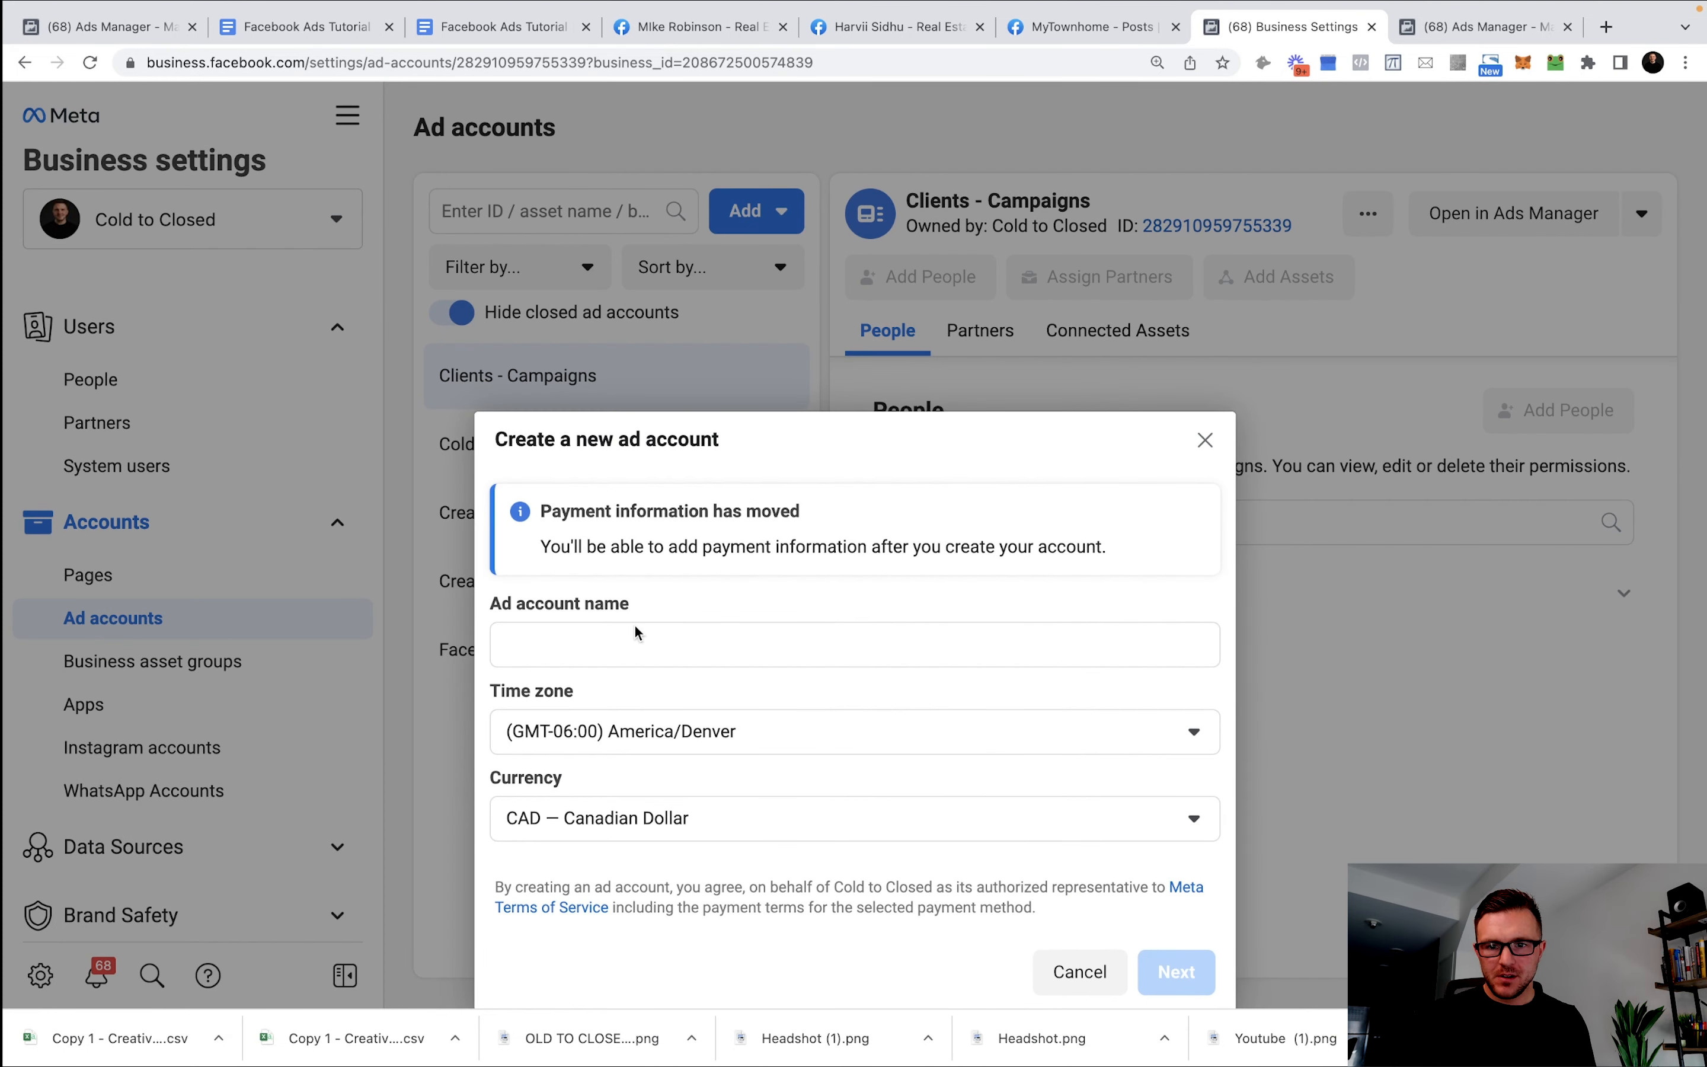
left_click(649, 590)
type("Fac")
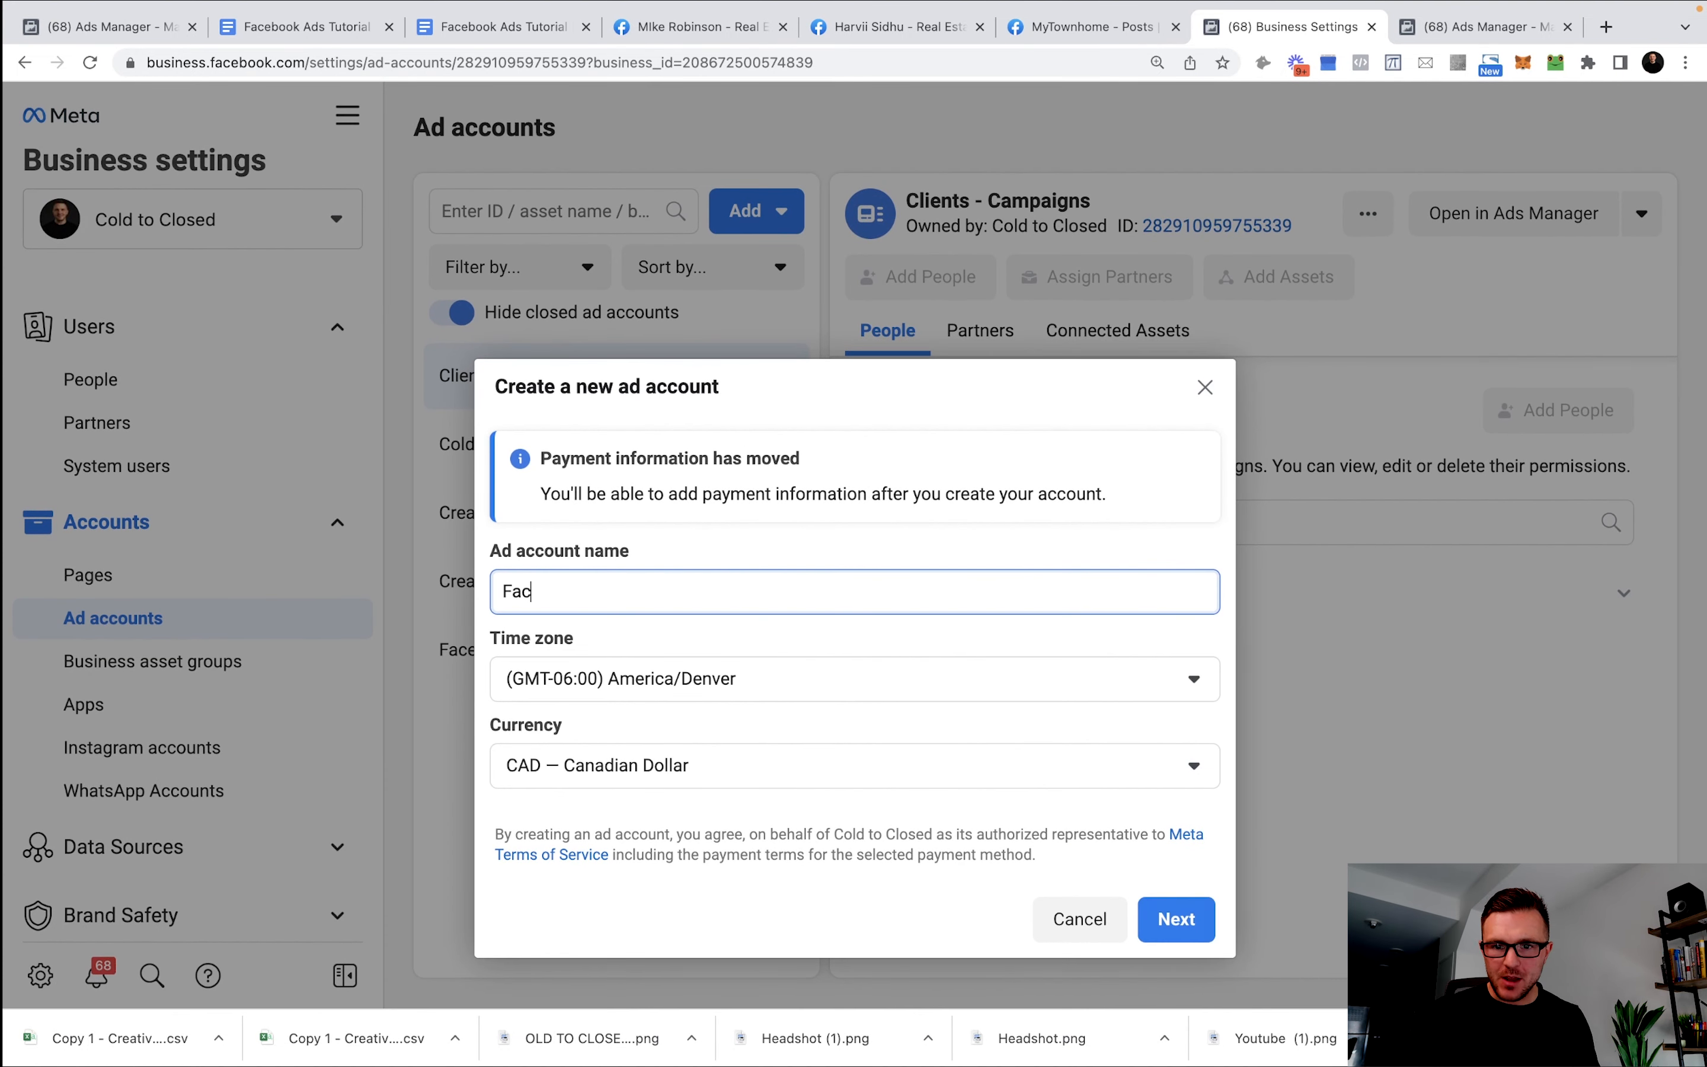
type("ebook Ads")
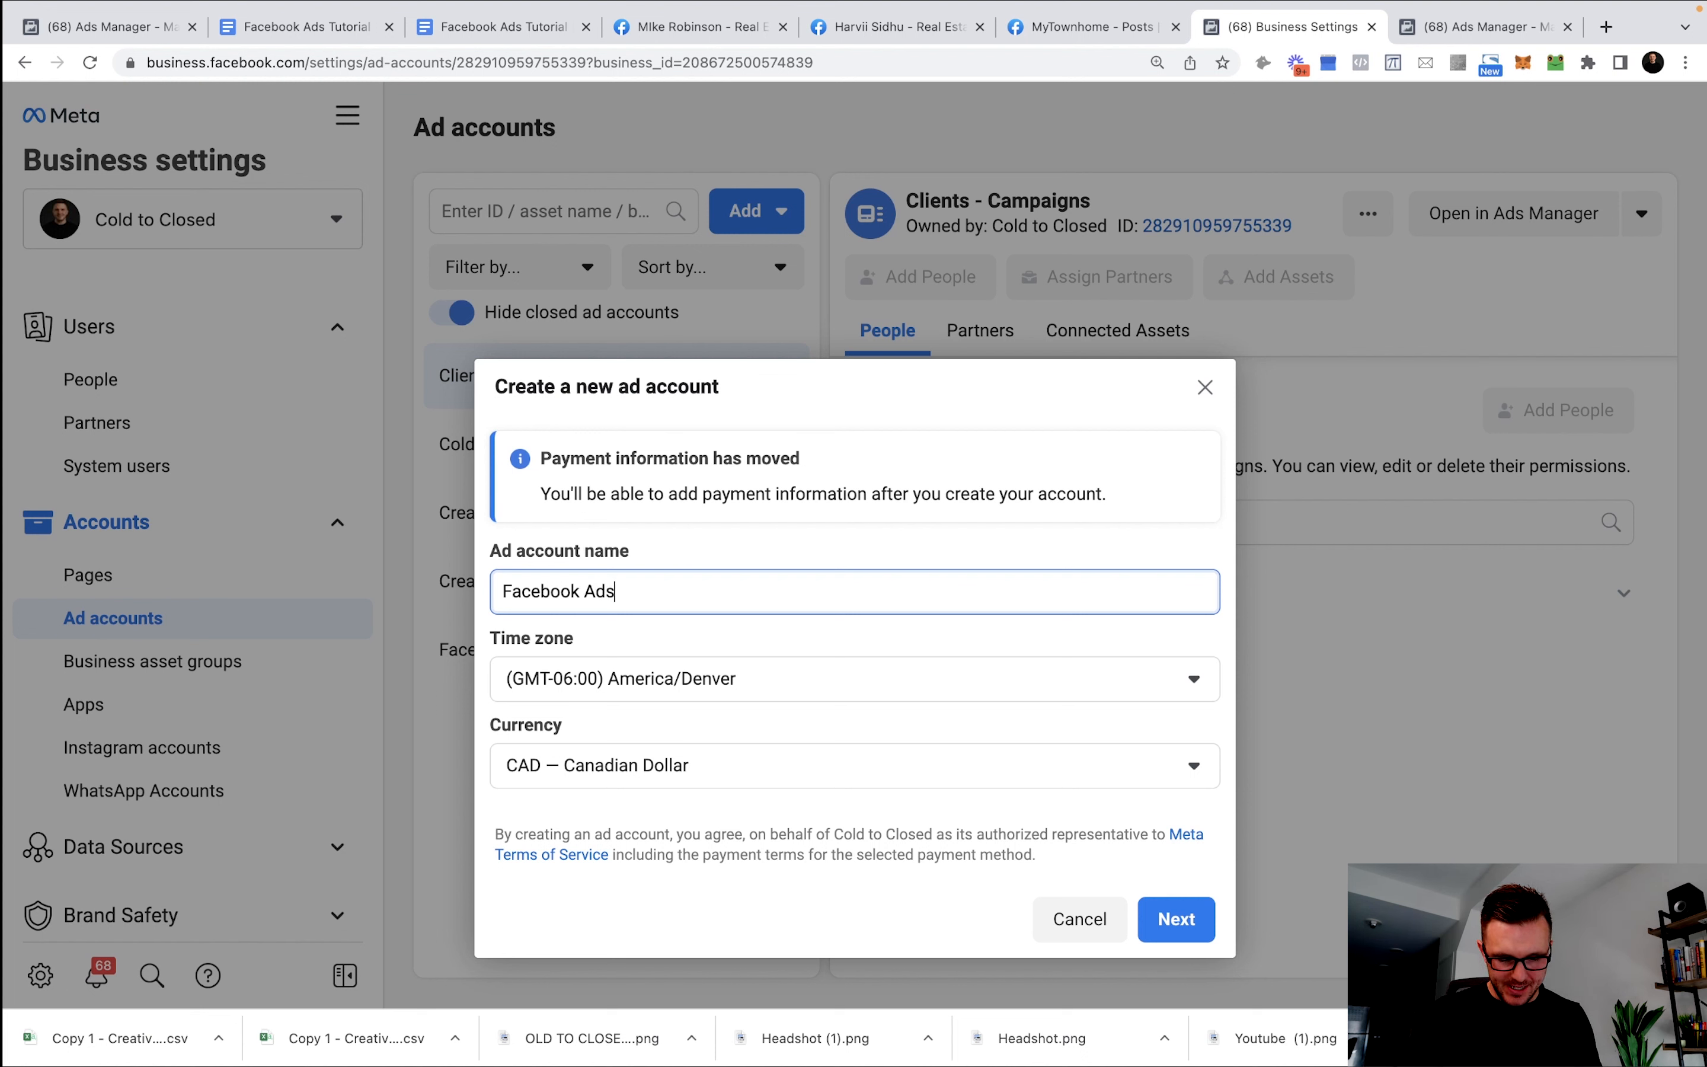
type(" Tutorial")
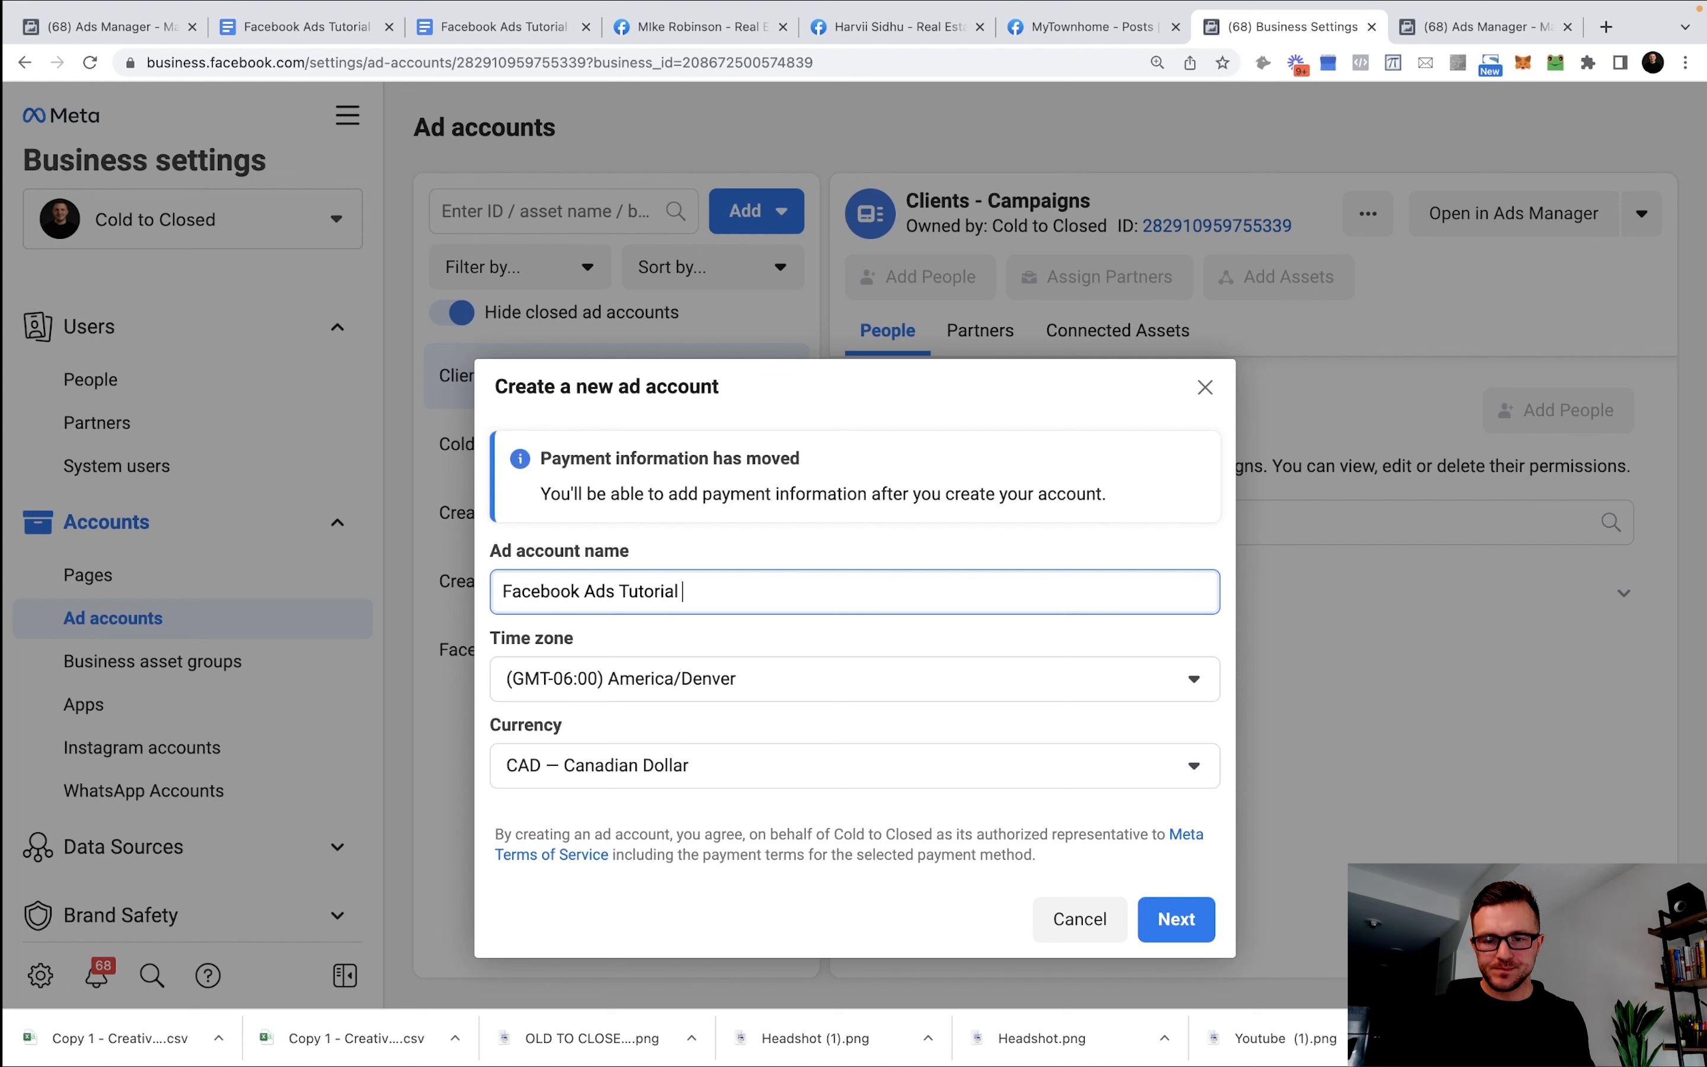
left_click(1186, 917)
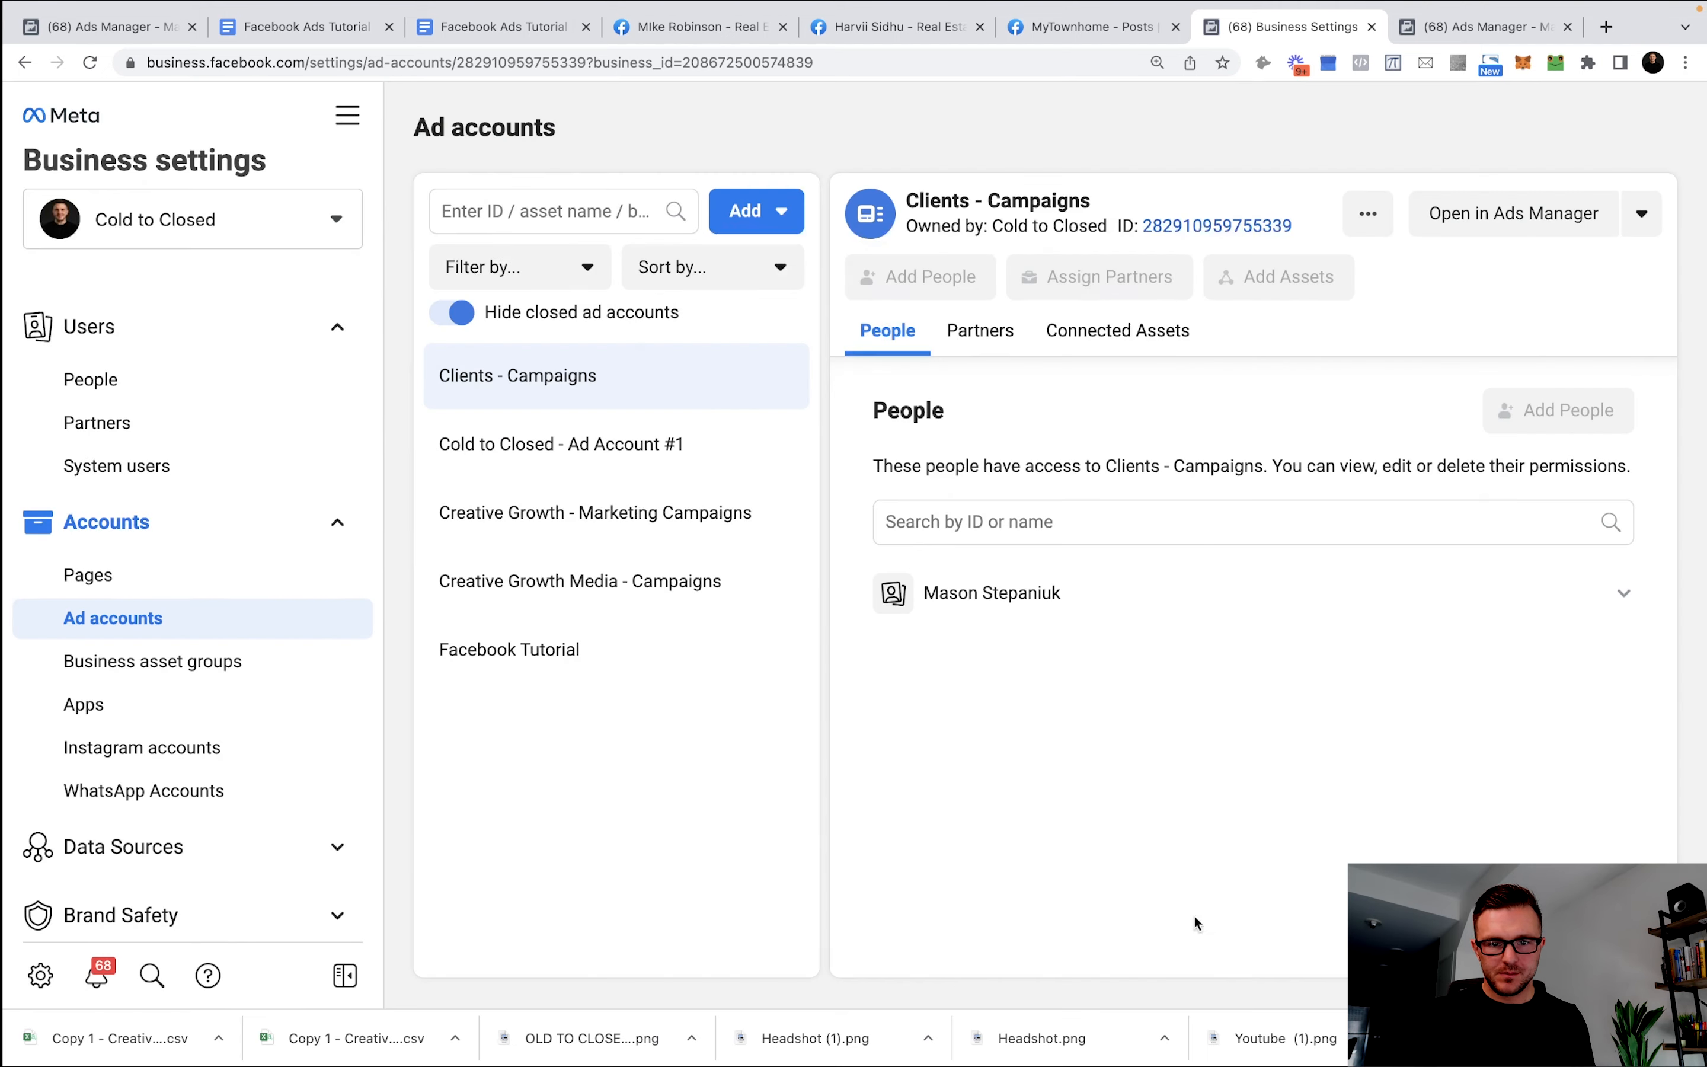
left_click(502, 625)
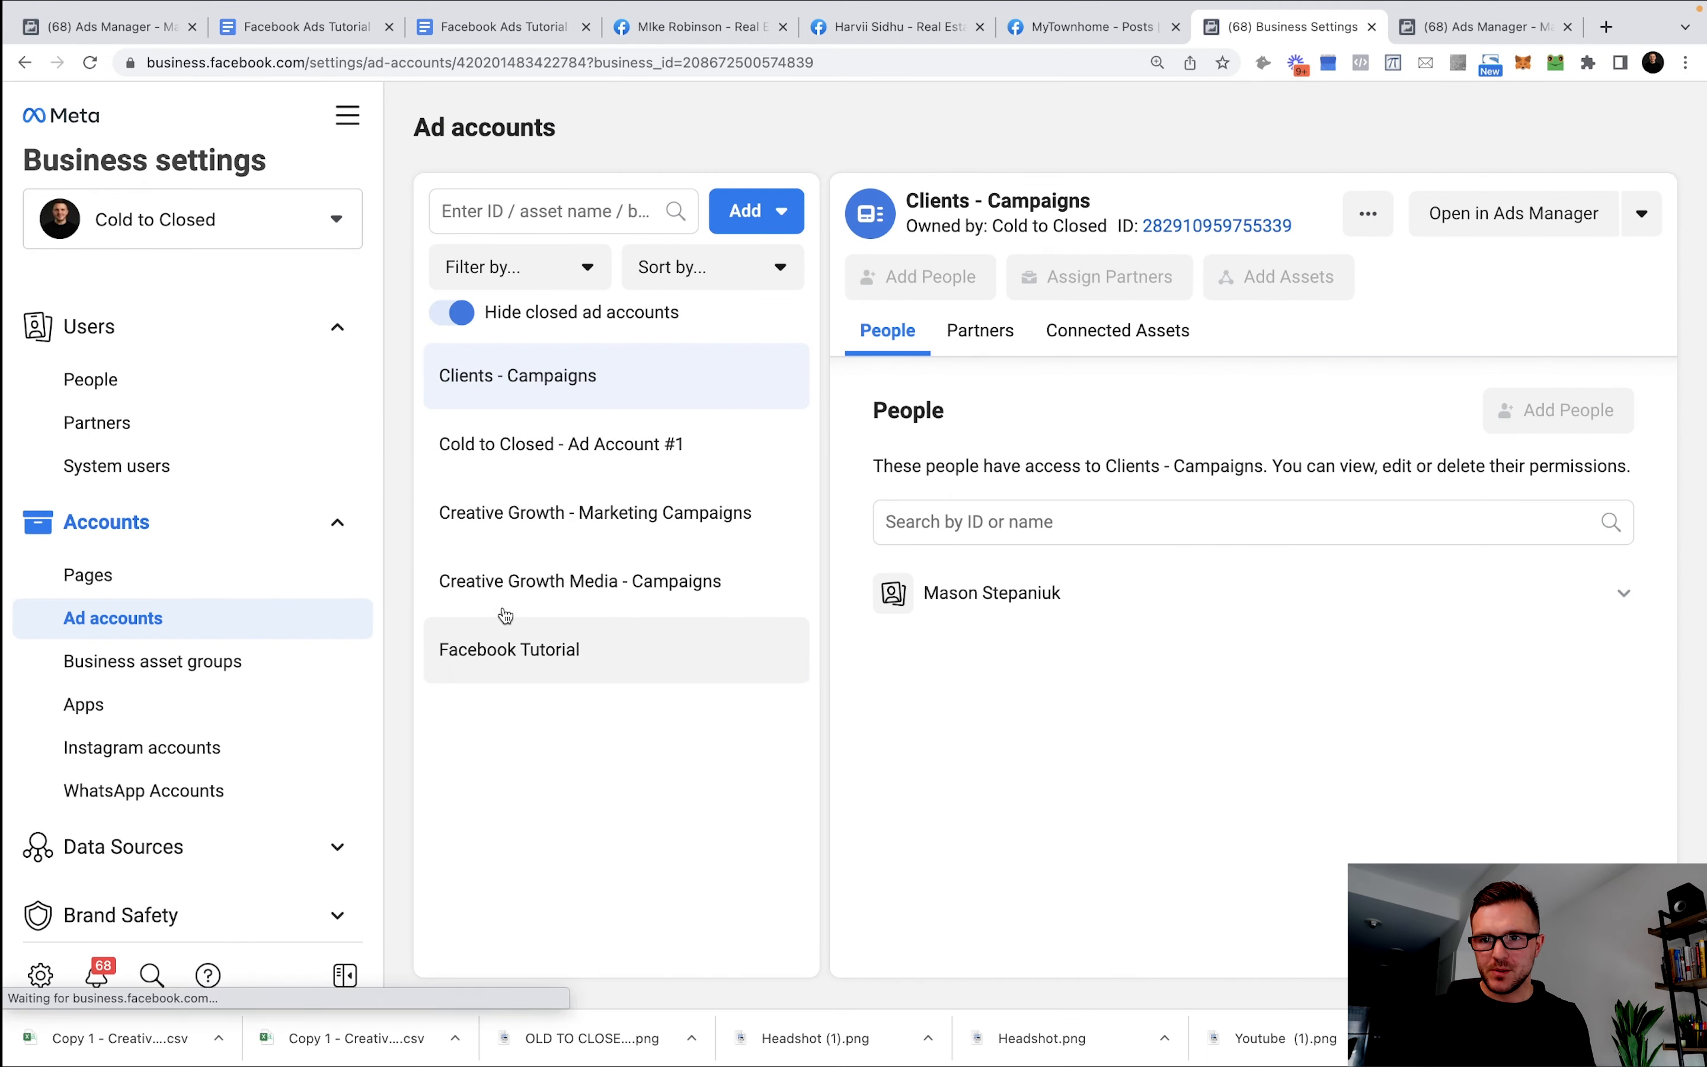
Launch Ads Manager for the Facebook Tutorial ad account from the All tools menu.
left_click(347, 115)
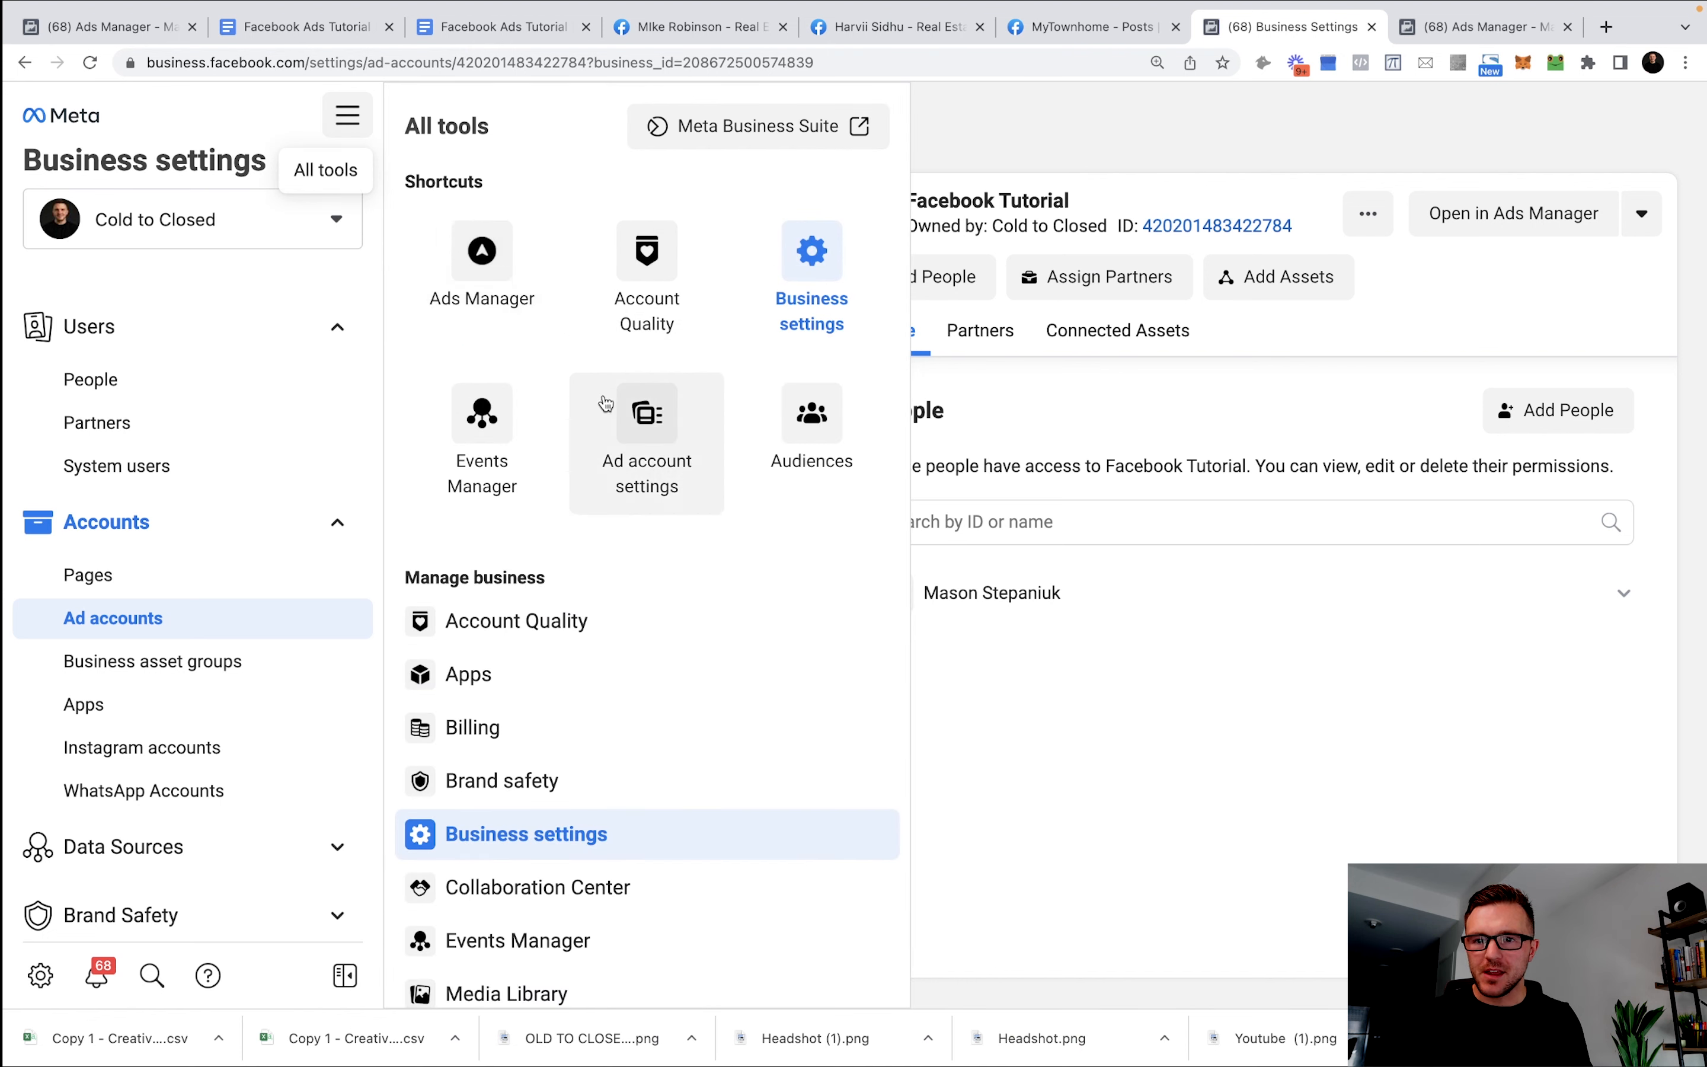
left_click(500, 243)
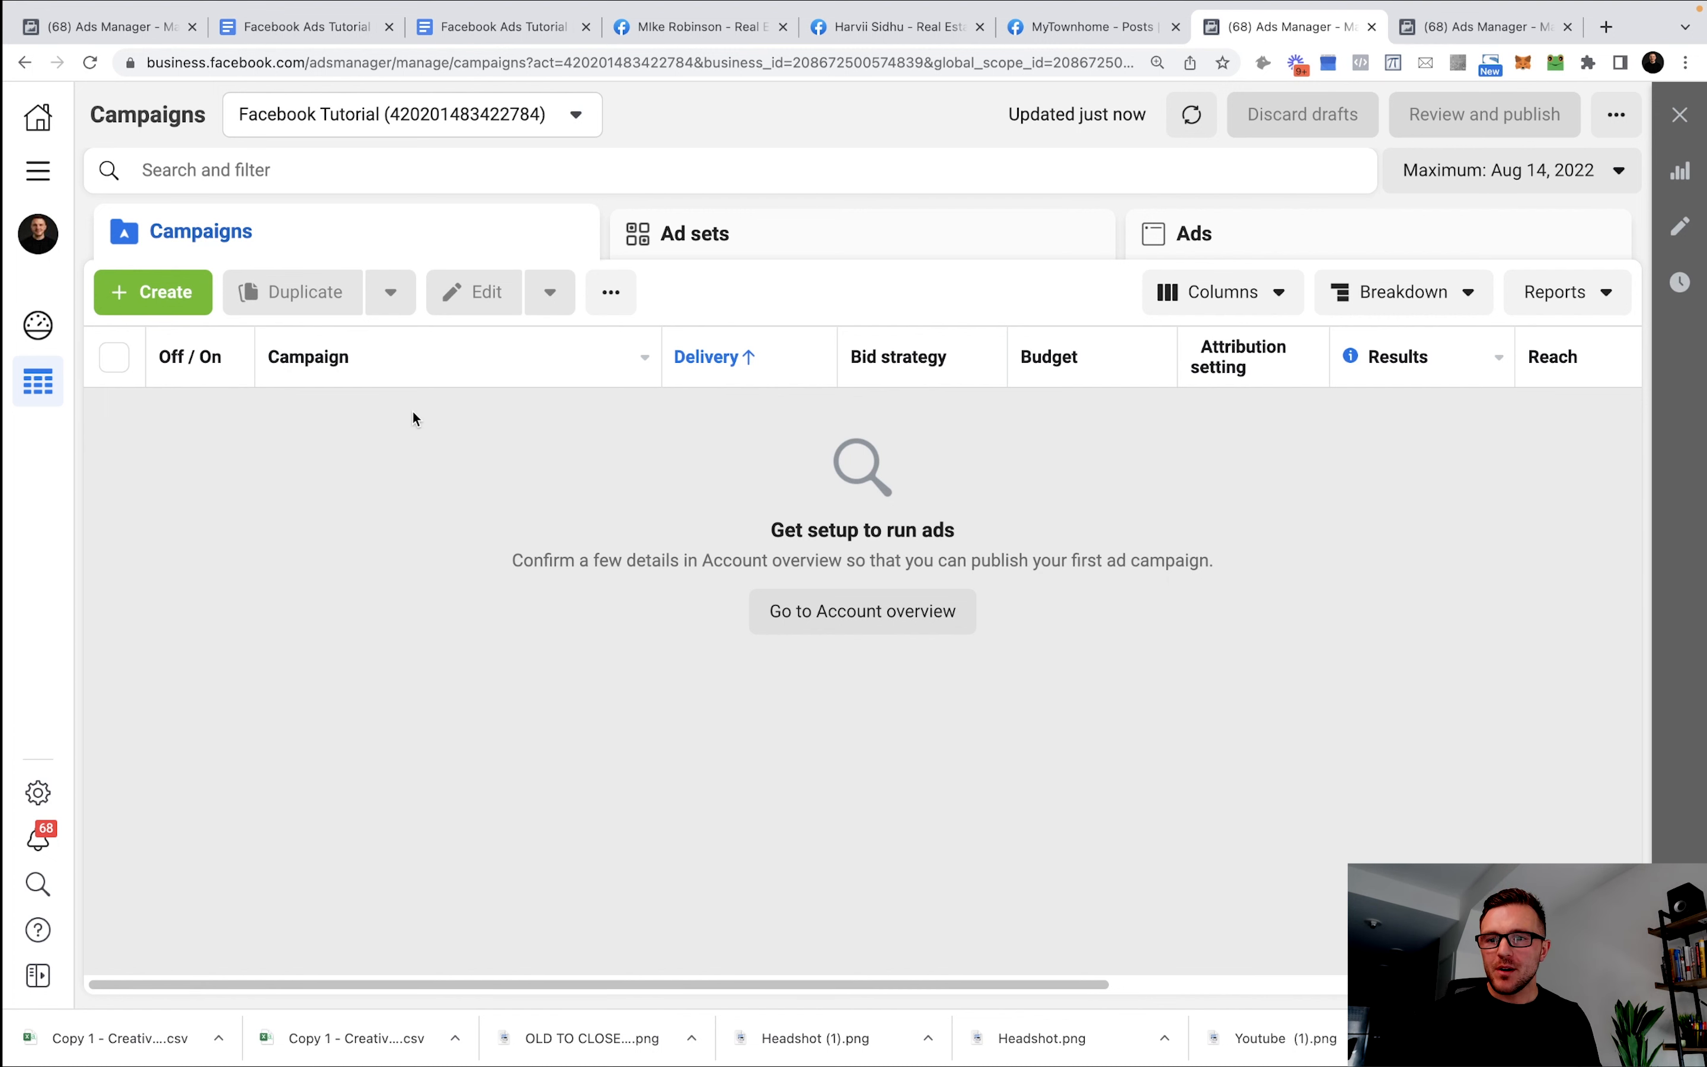
Start a new Auction campaign and choose Lead generation as its objective.
left_click(174, 299)
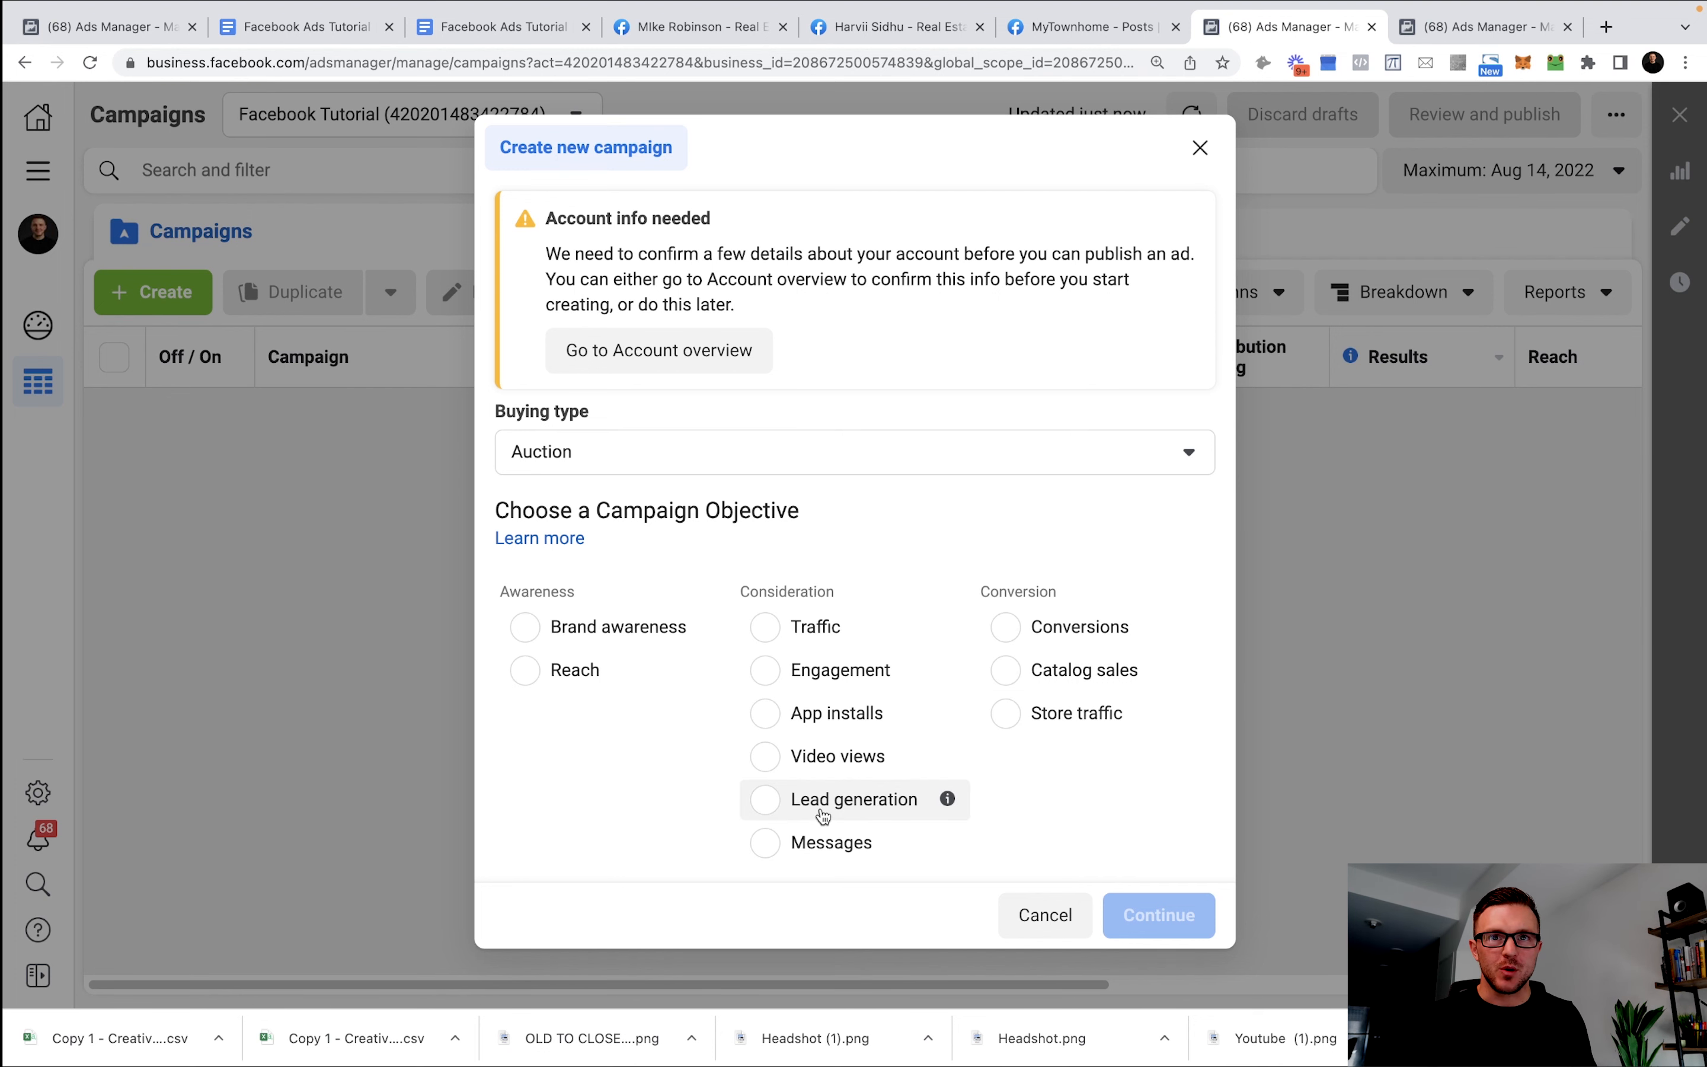
scroll(822, 812, "down", 1)
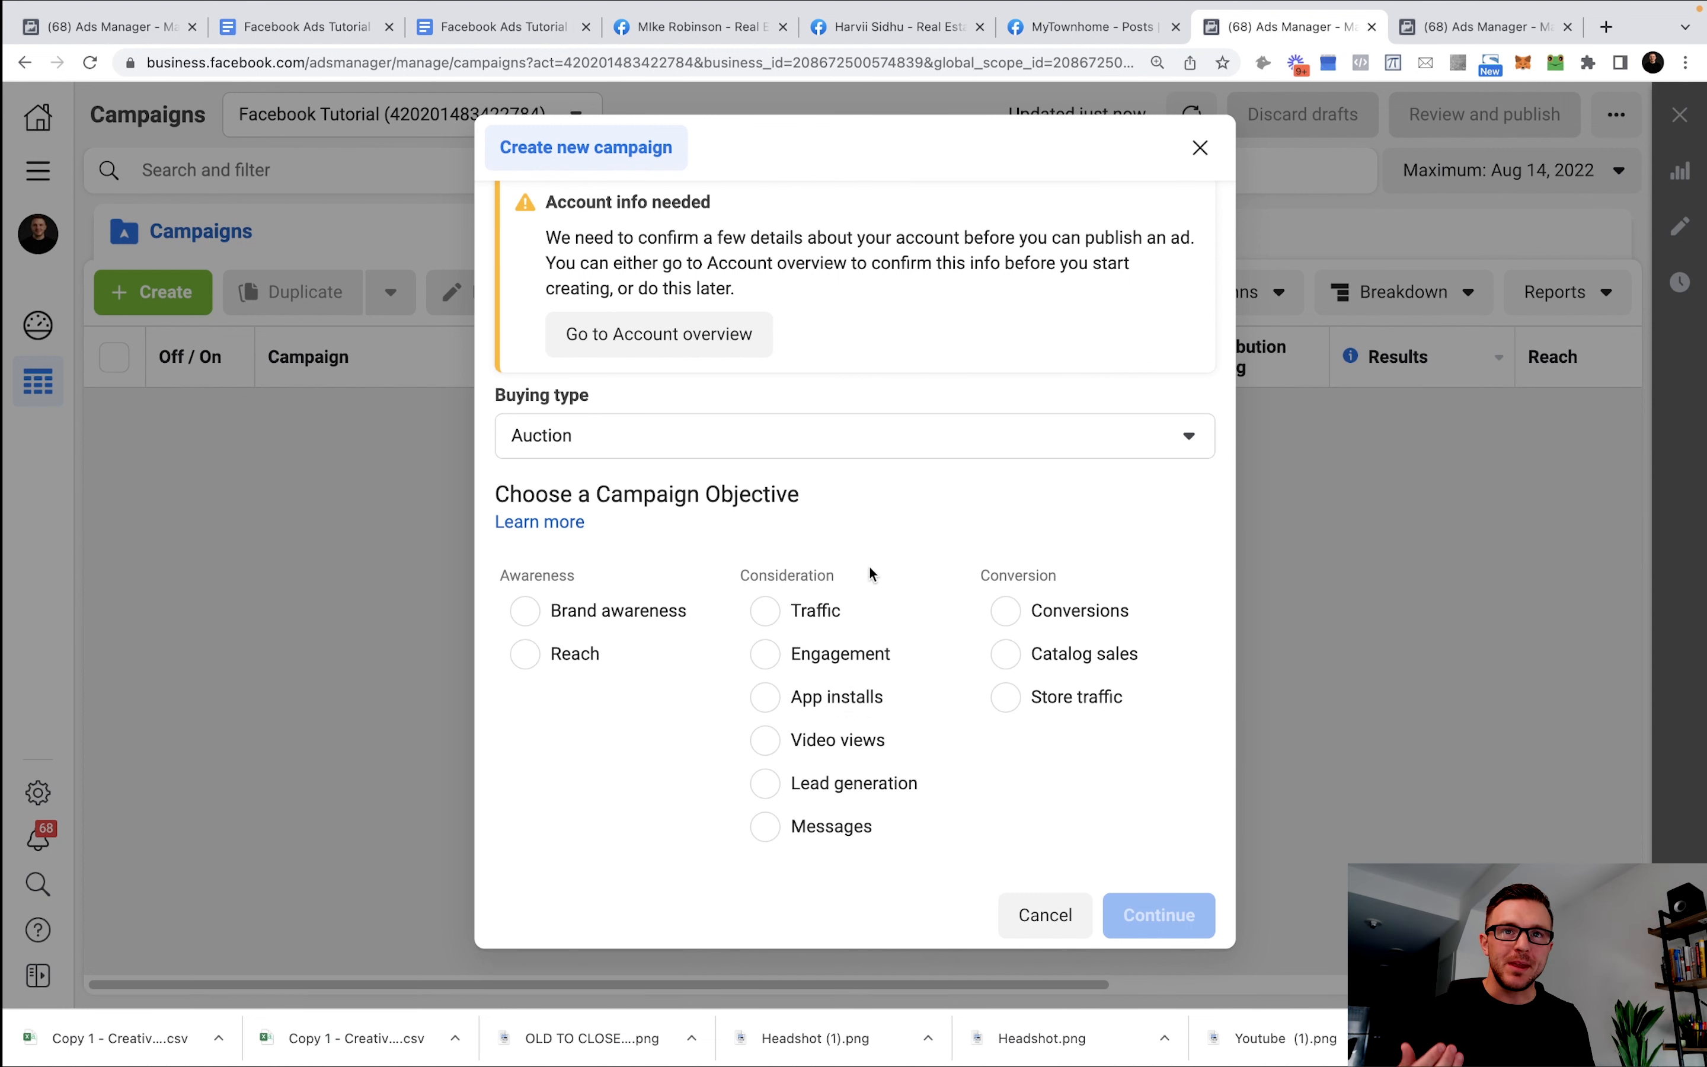
scroll(808, 610, "up", 1)
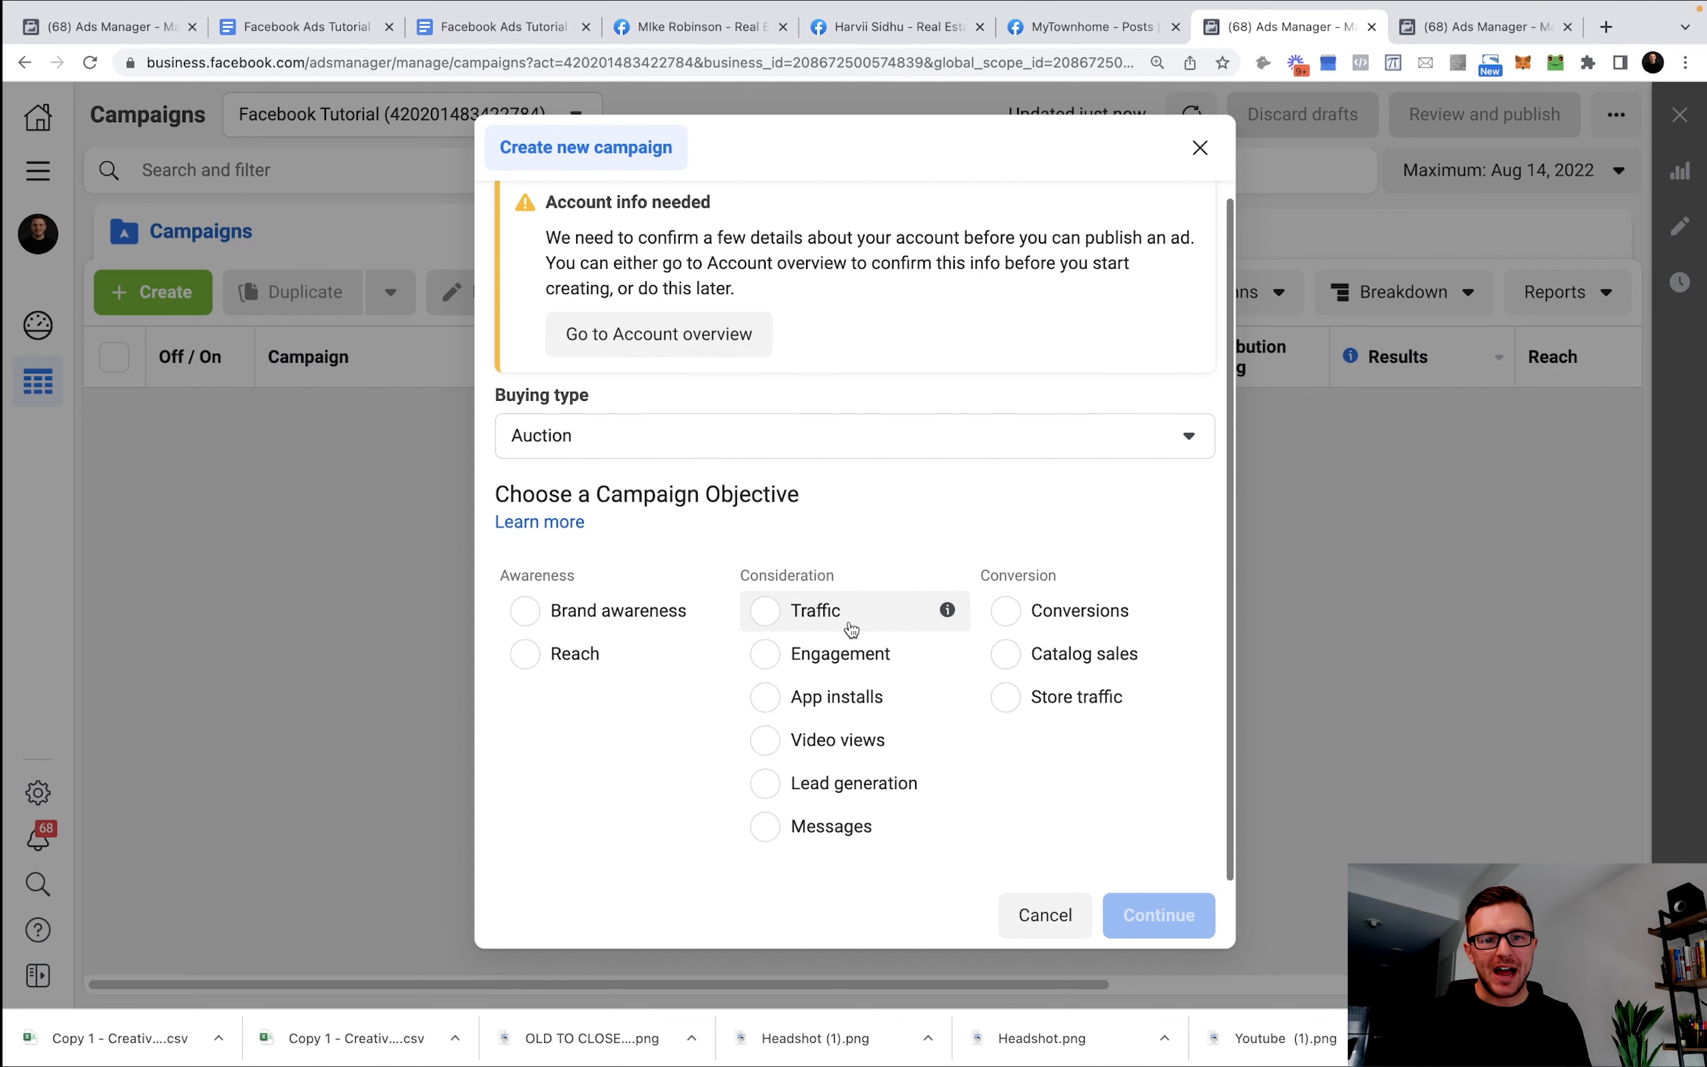
scroll(1122, 619, "down", 1)
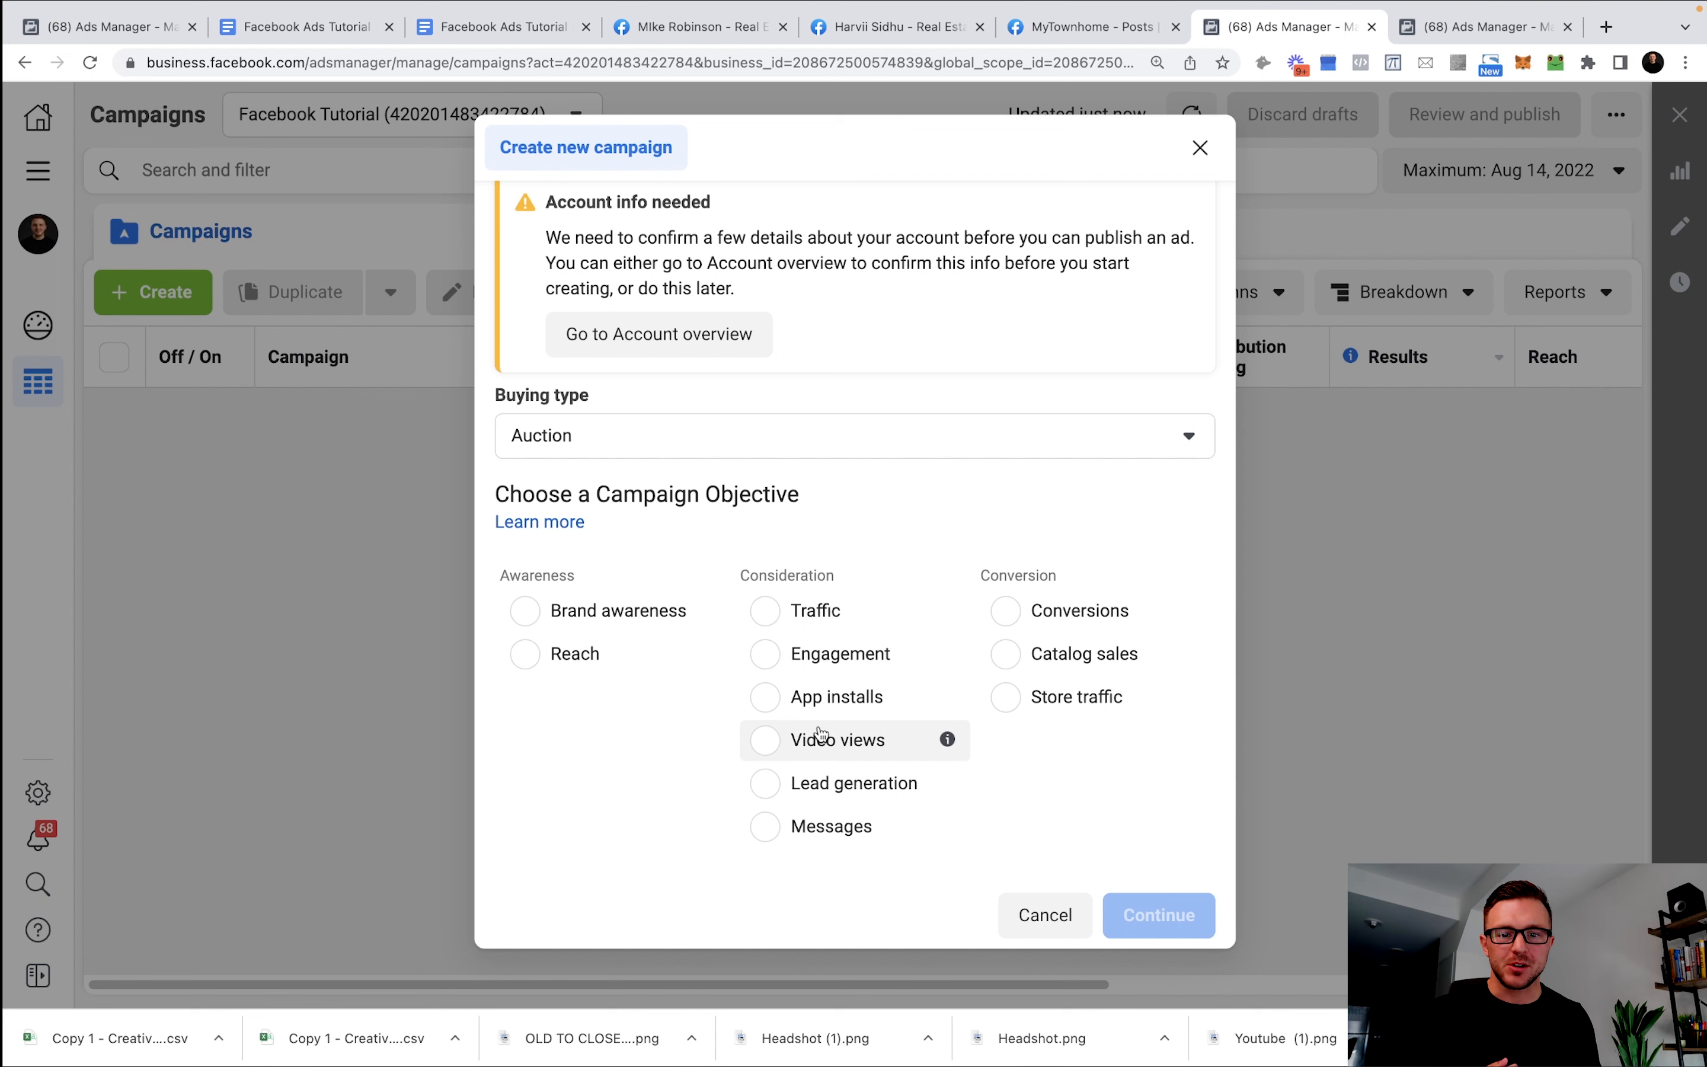
left_click(832, 794)
Confirm the Lead generation objective and name the campaign 'Lead Generation // Buyers // August 2022'.
left_click(1157, 916)
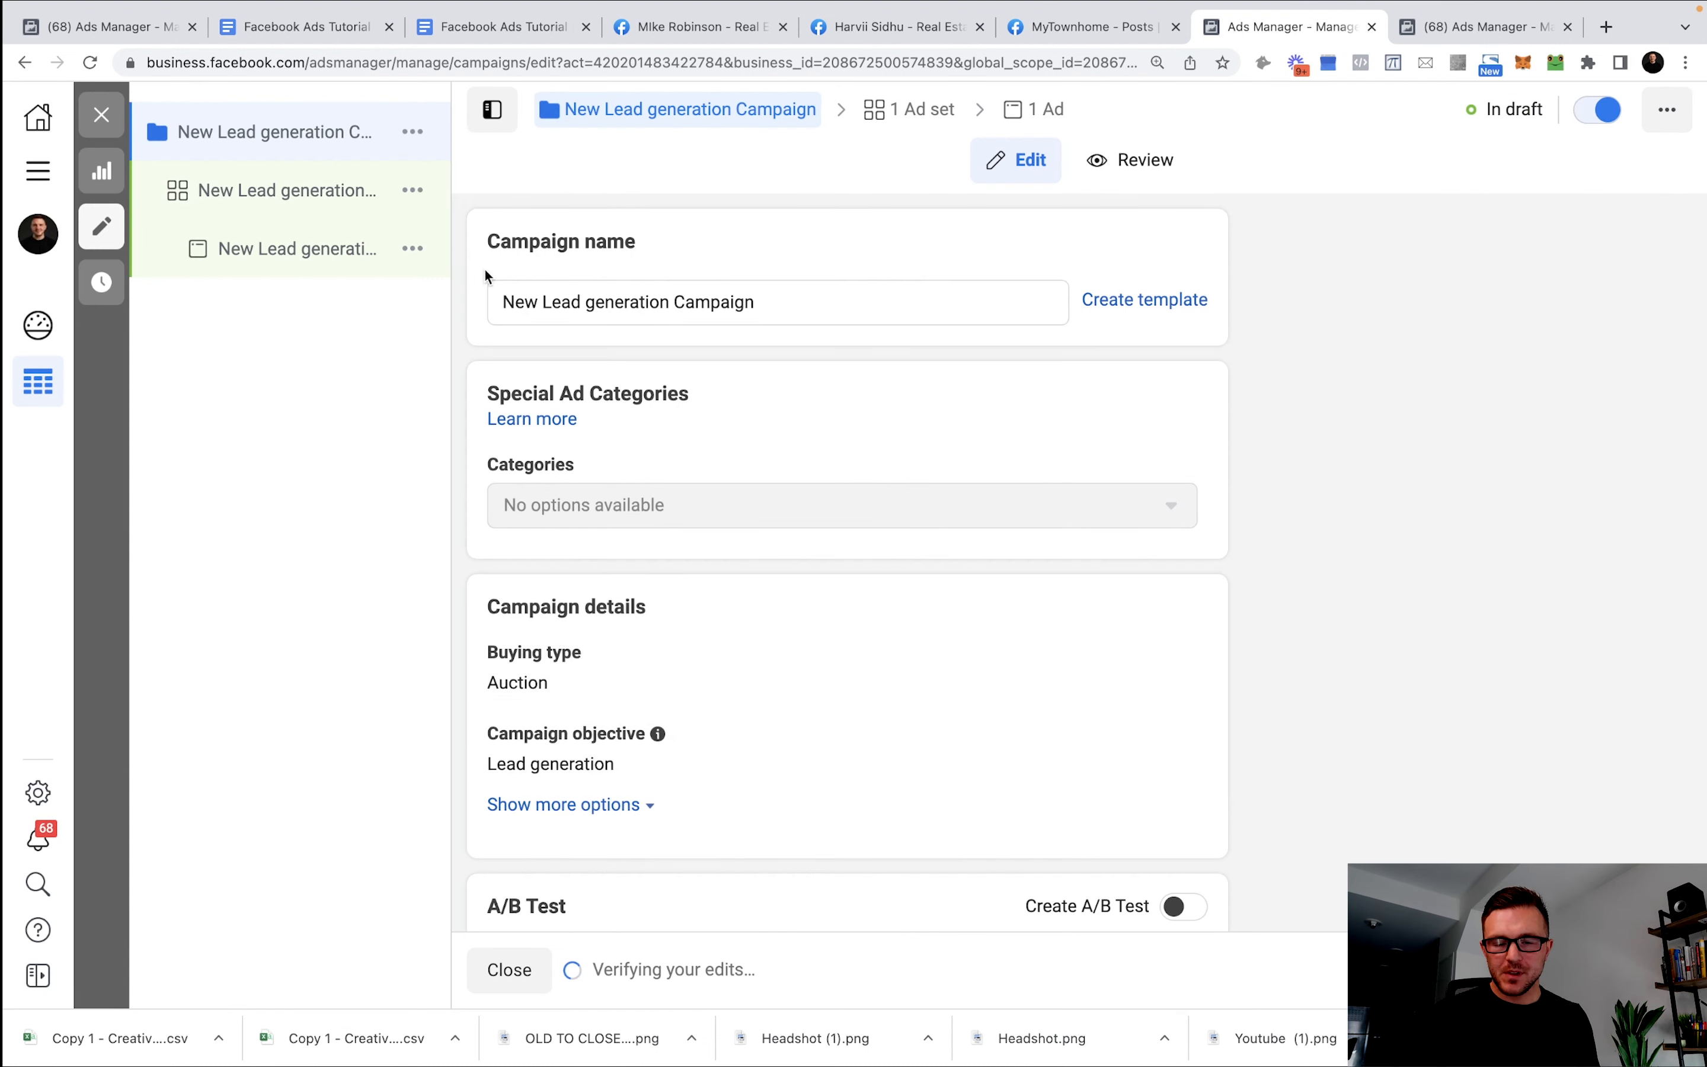
triple_click(695, 303)
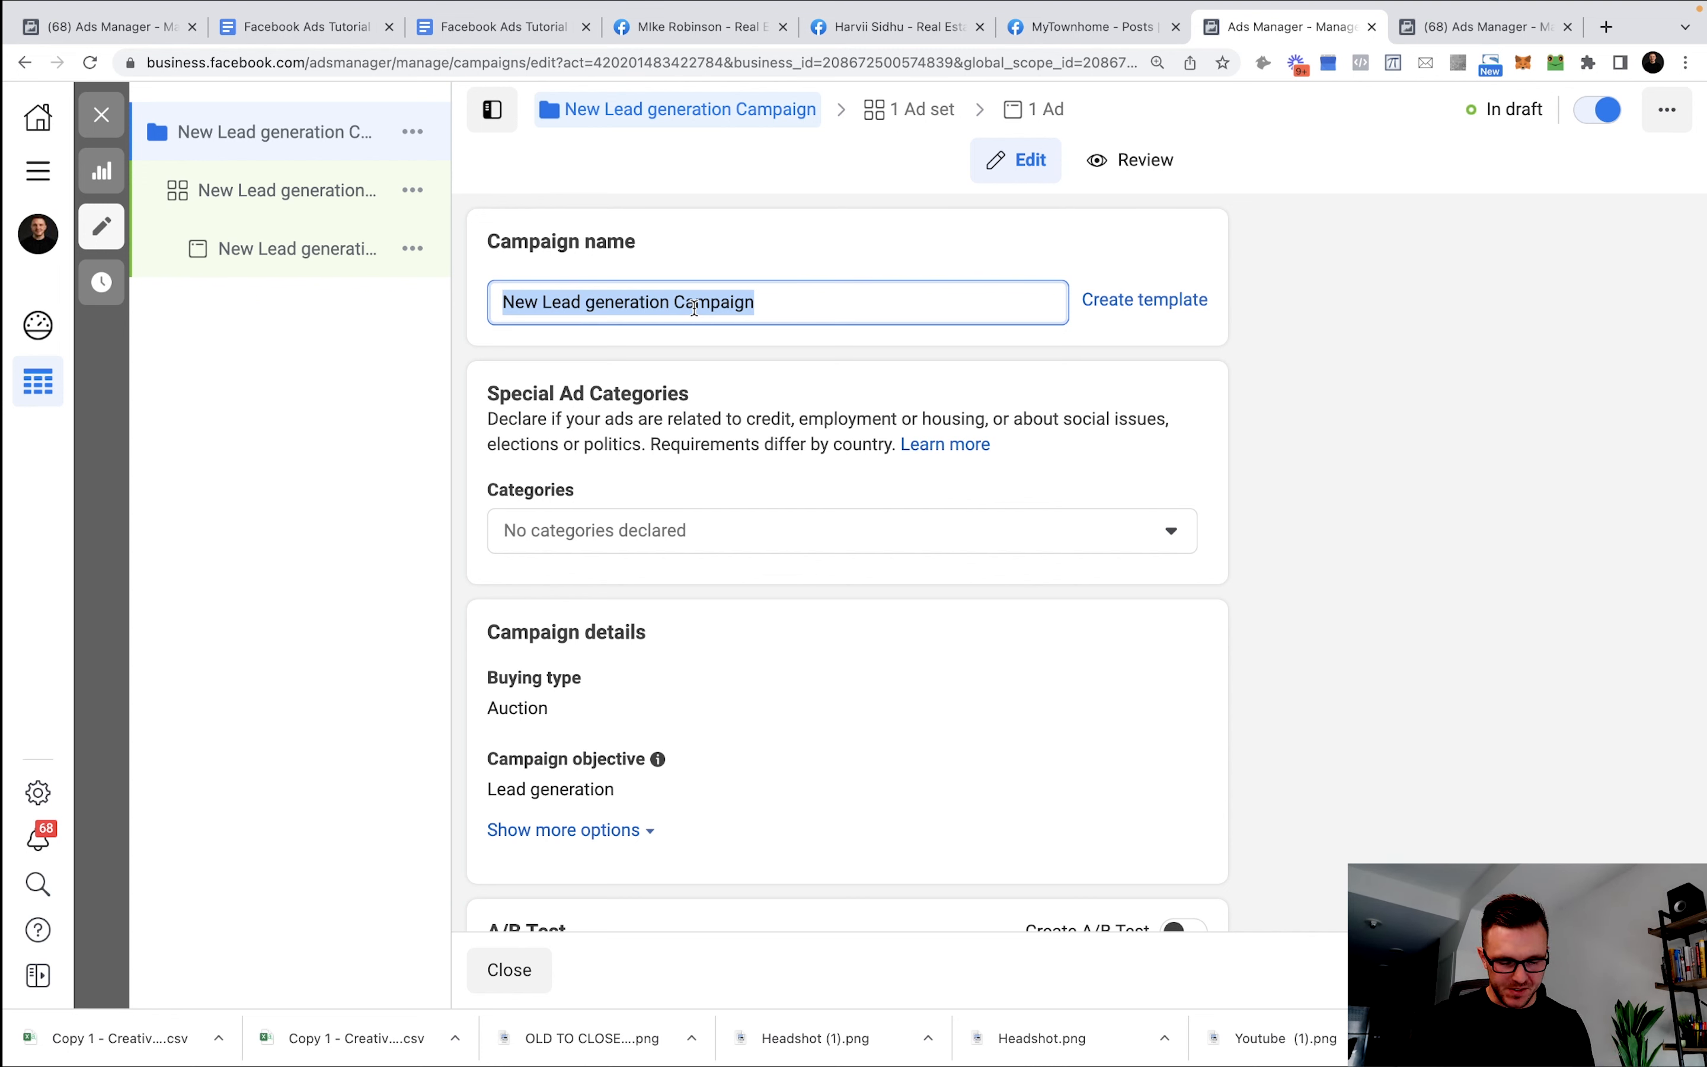
type("Lead Generation /")
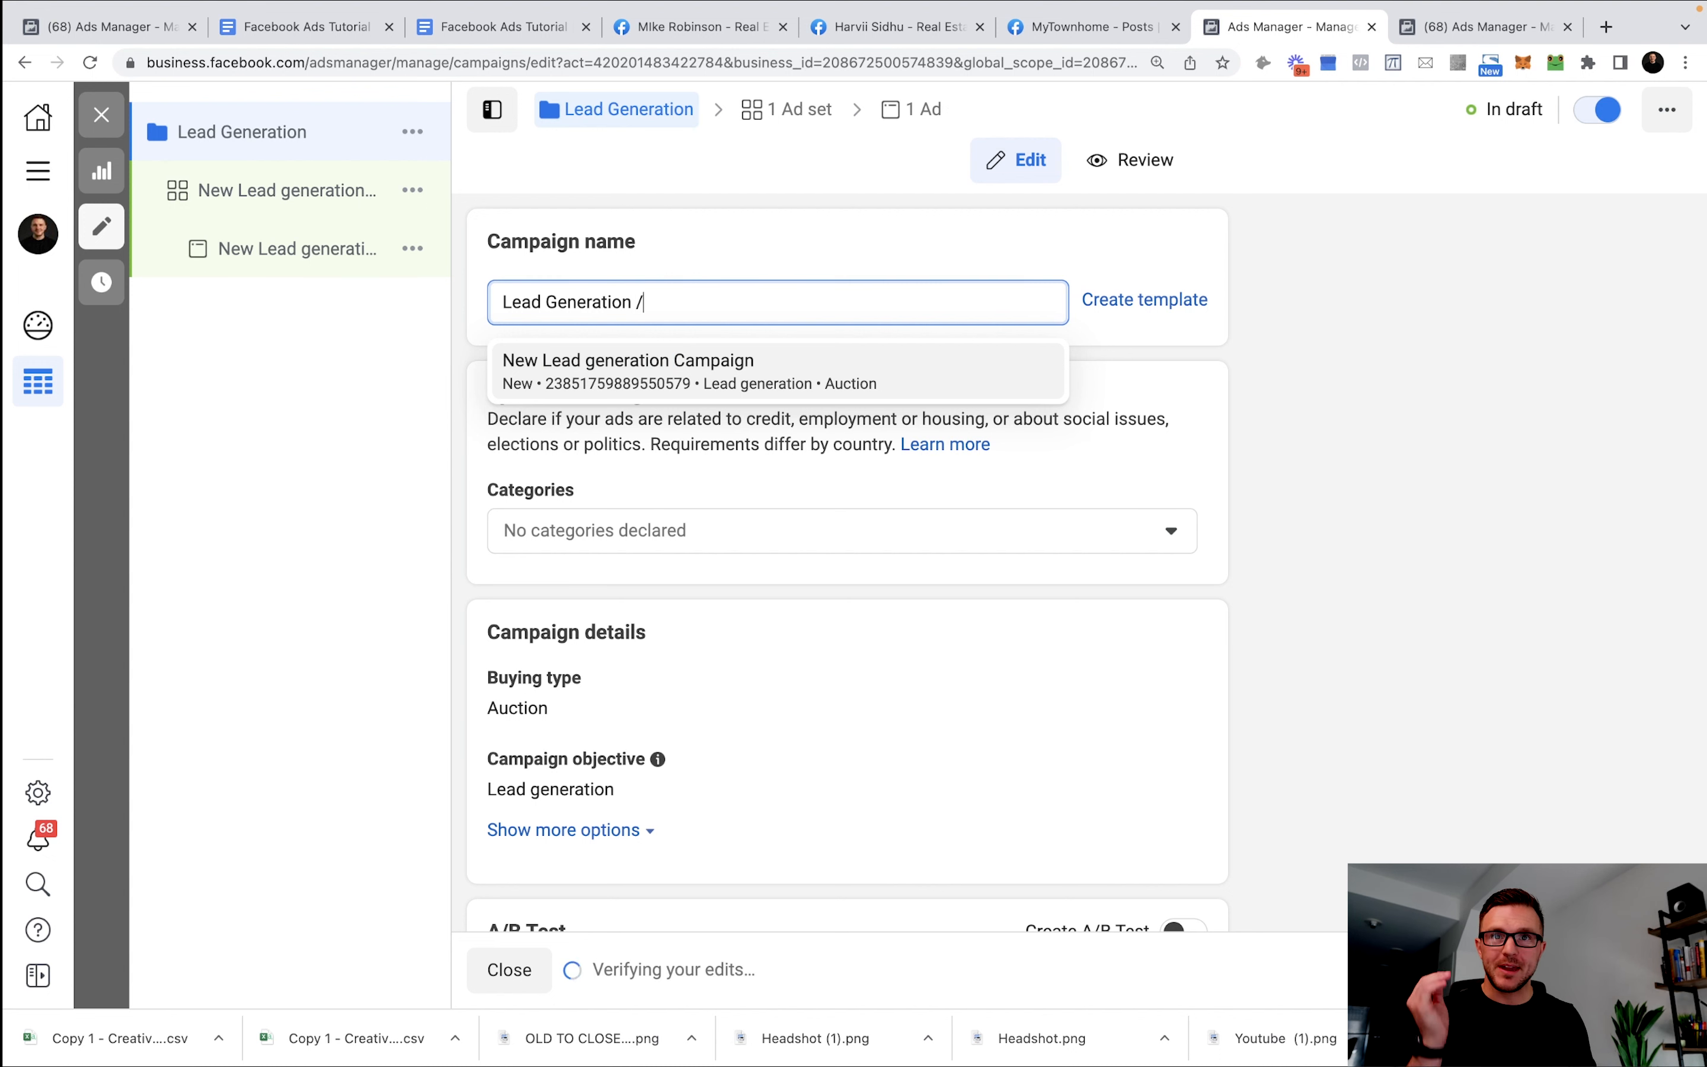
type("/ Bu")
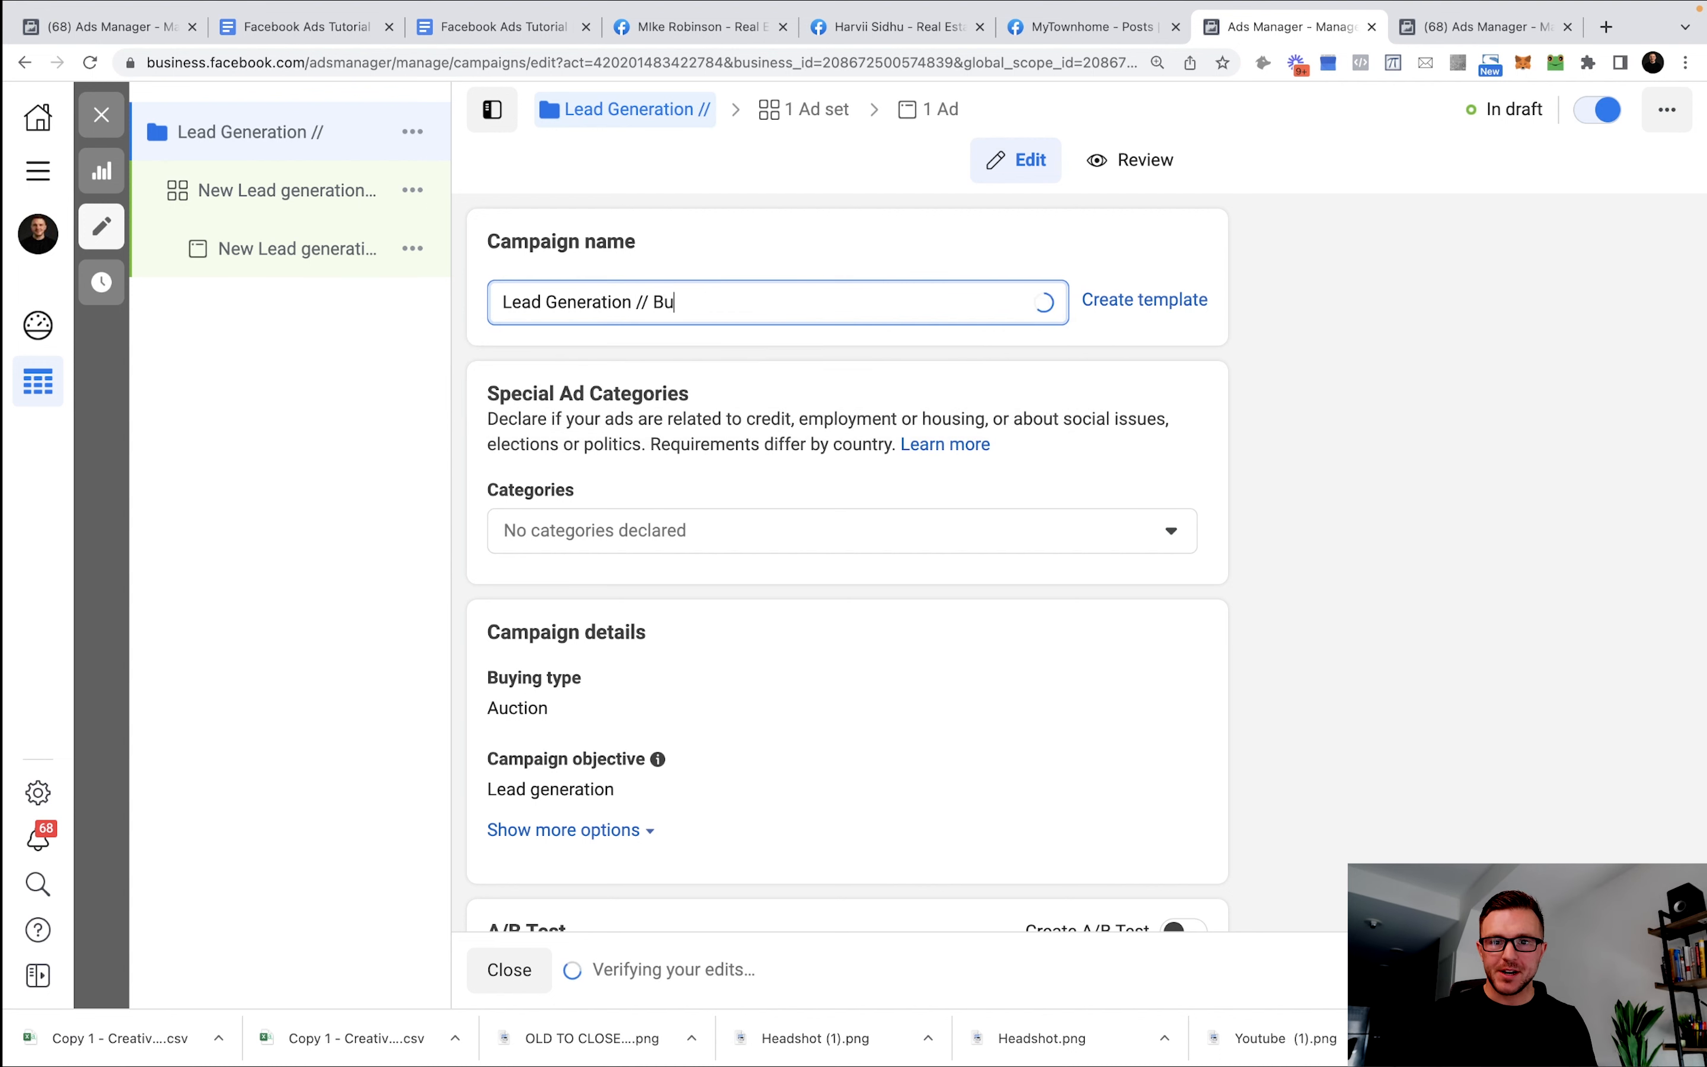
type("yers // ")
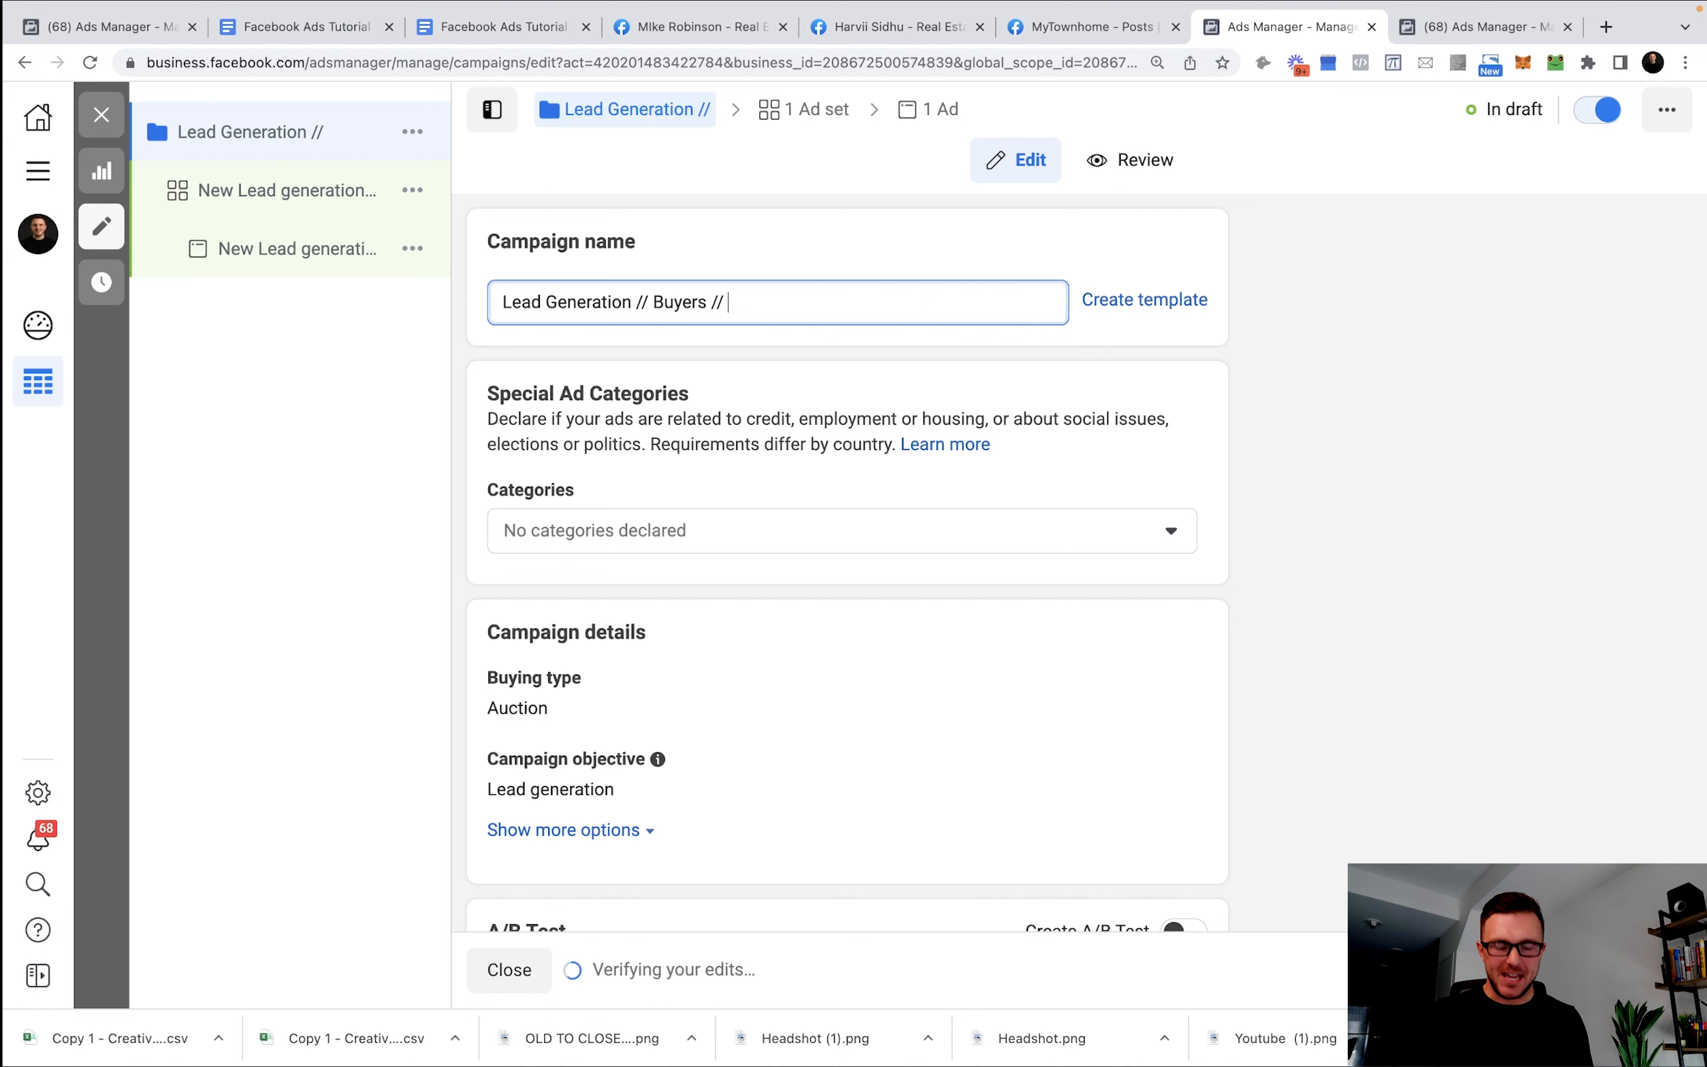
type("August 2022")
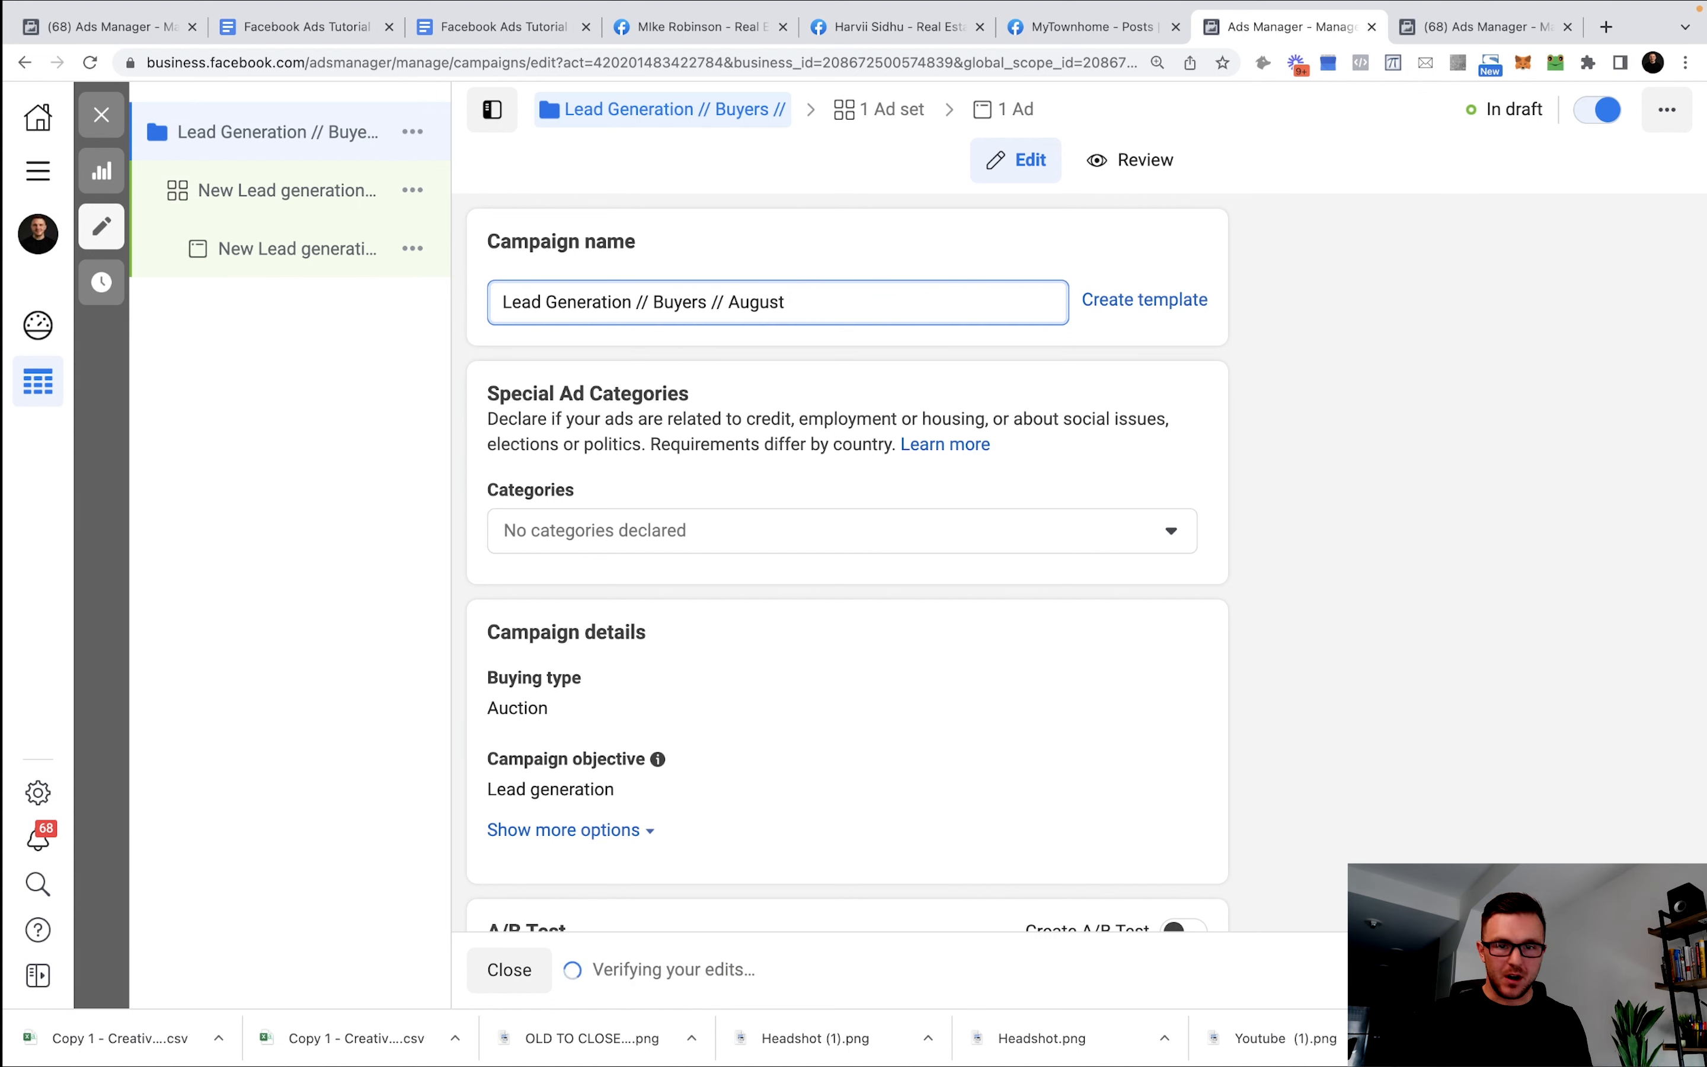
left_click(1503, 469)
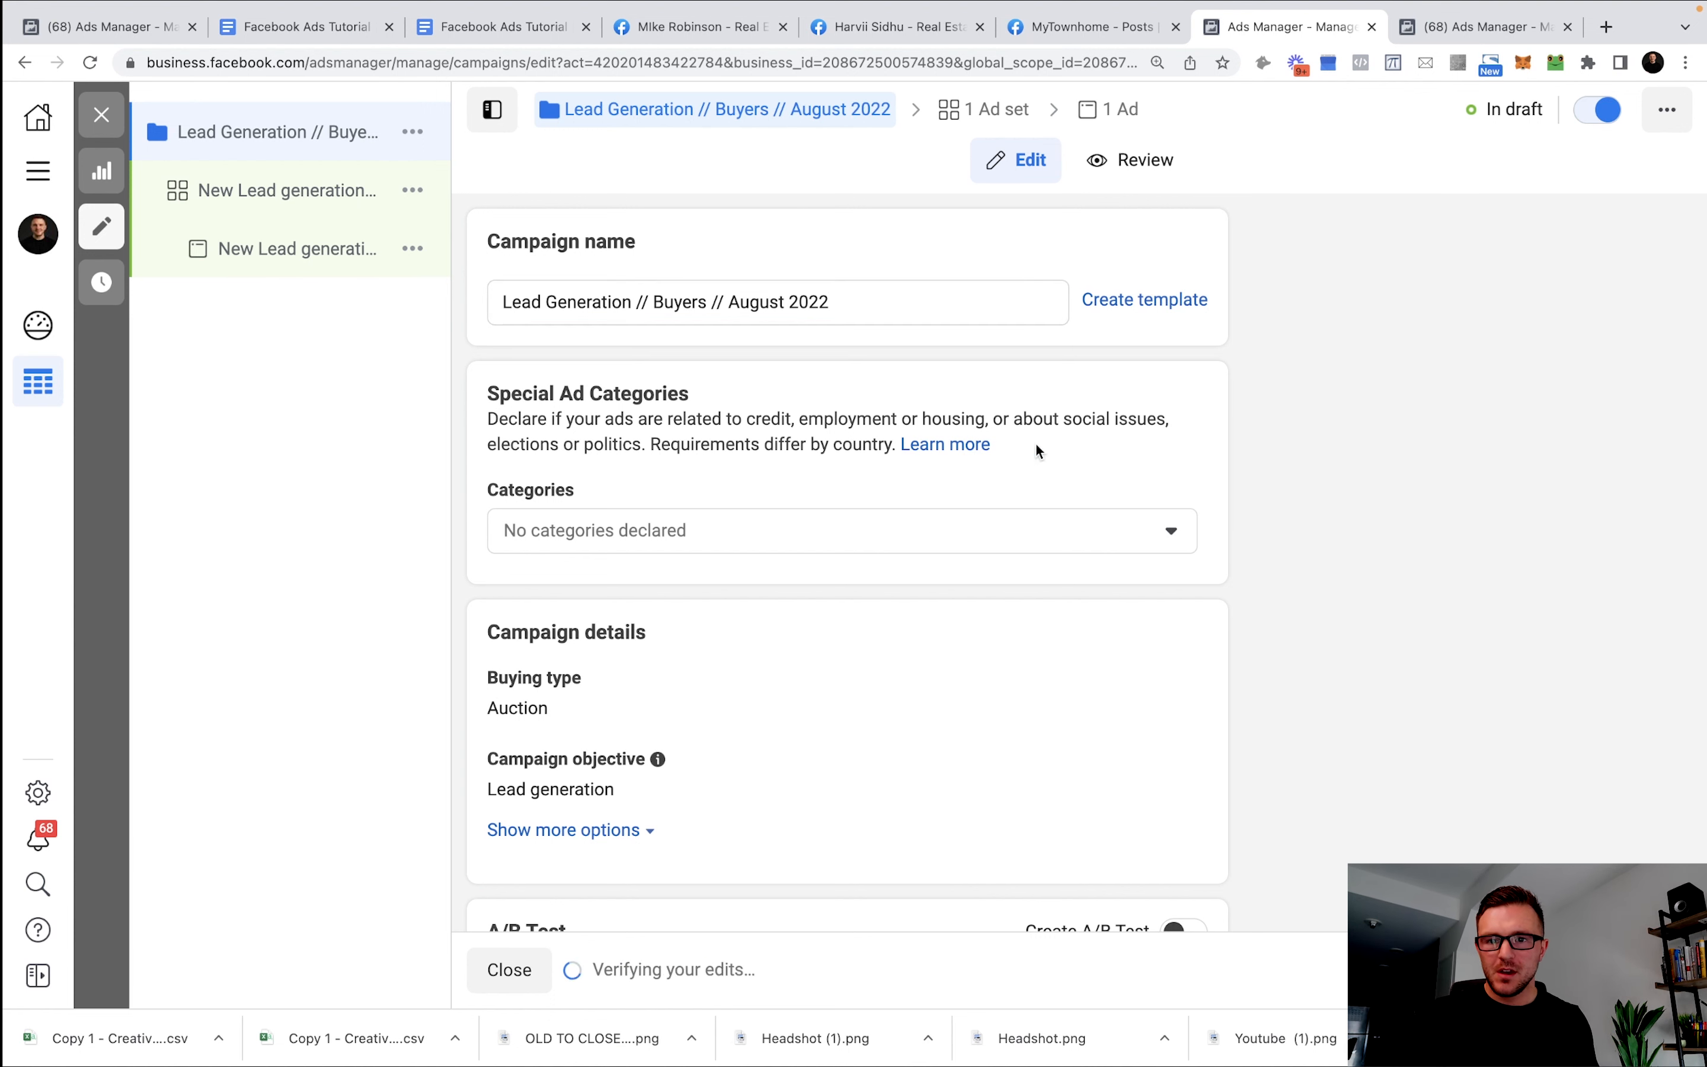
scroll(978, 427, "down", 2)
scroll(882, 406, "up", 2)
scroll(786, 381, "up", 1)
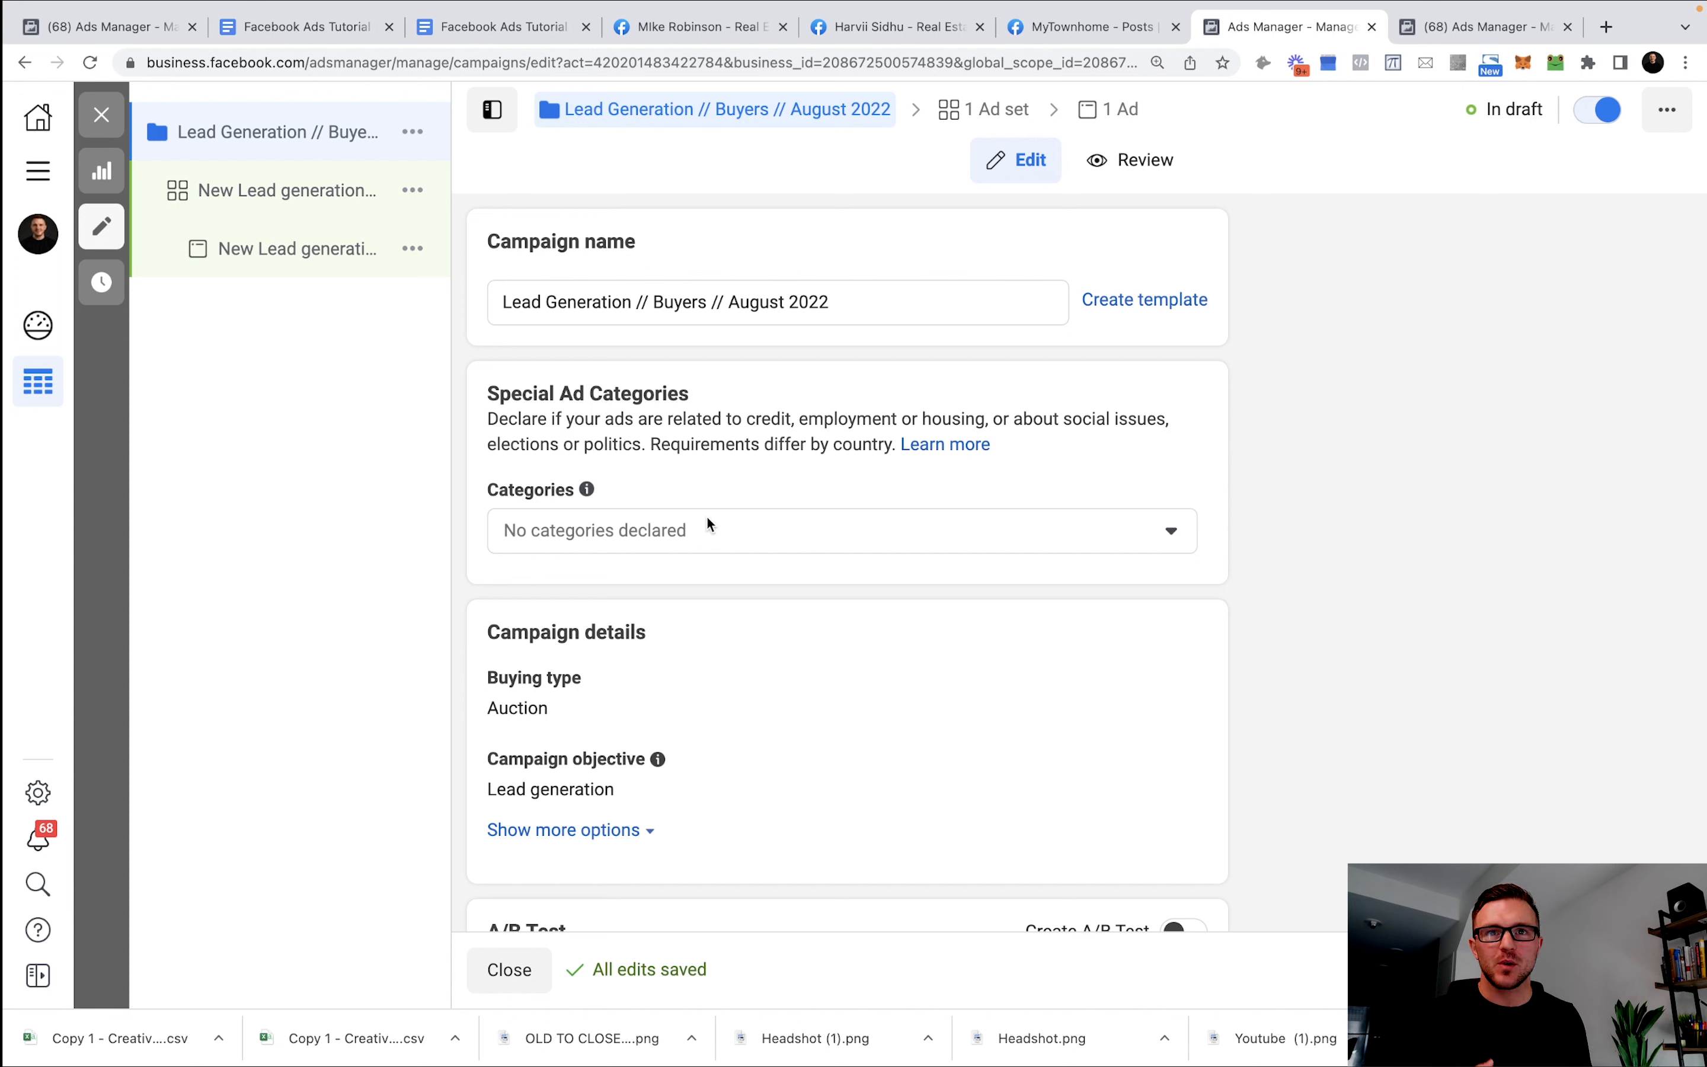
Declare the Housing special ad category for the campaign, then bring up the ad set's settings.
left_click(758, 544)
scroll(818, 595, "down", 1)
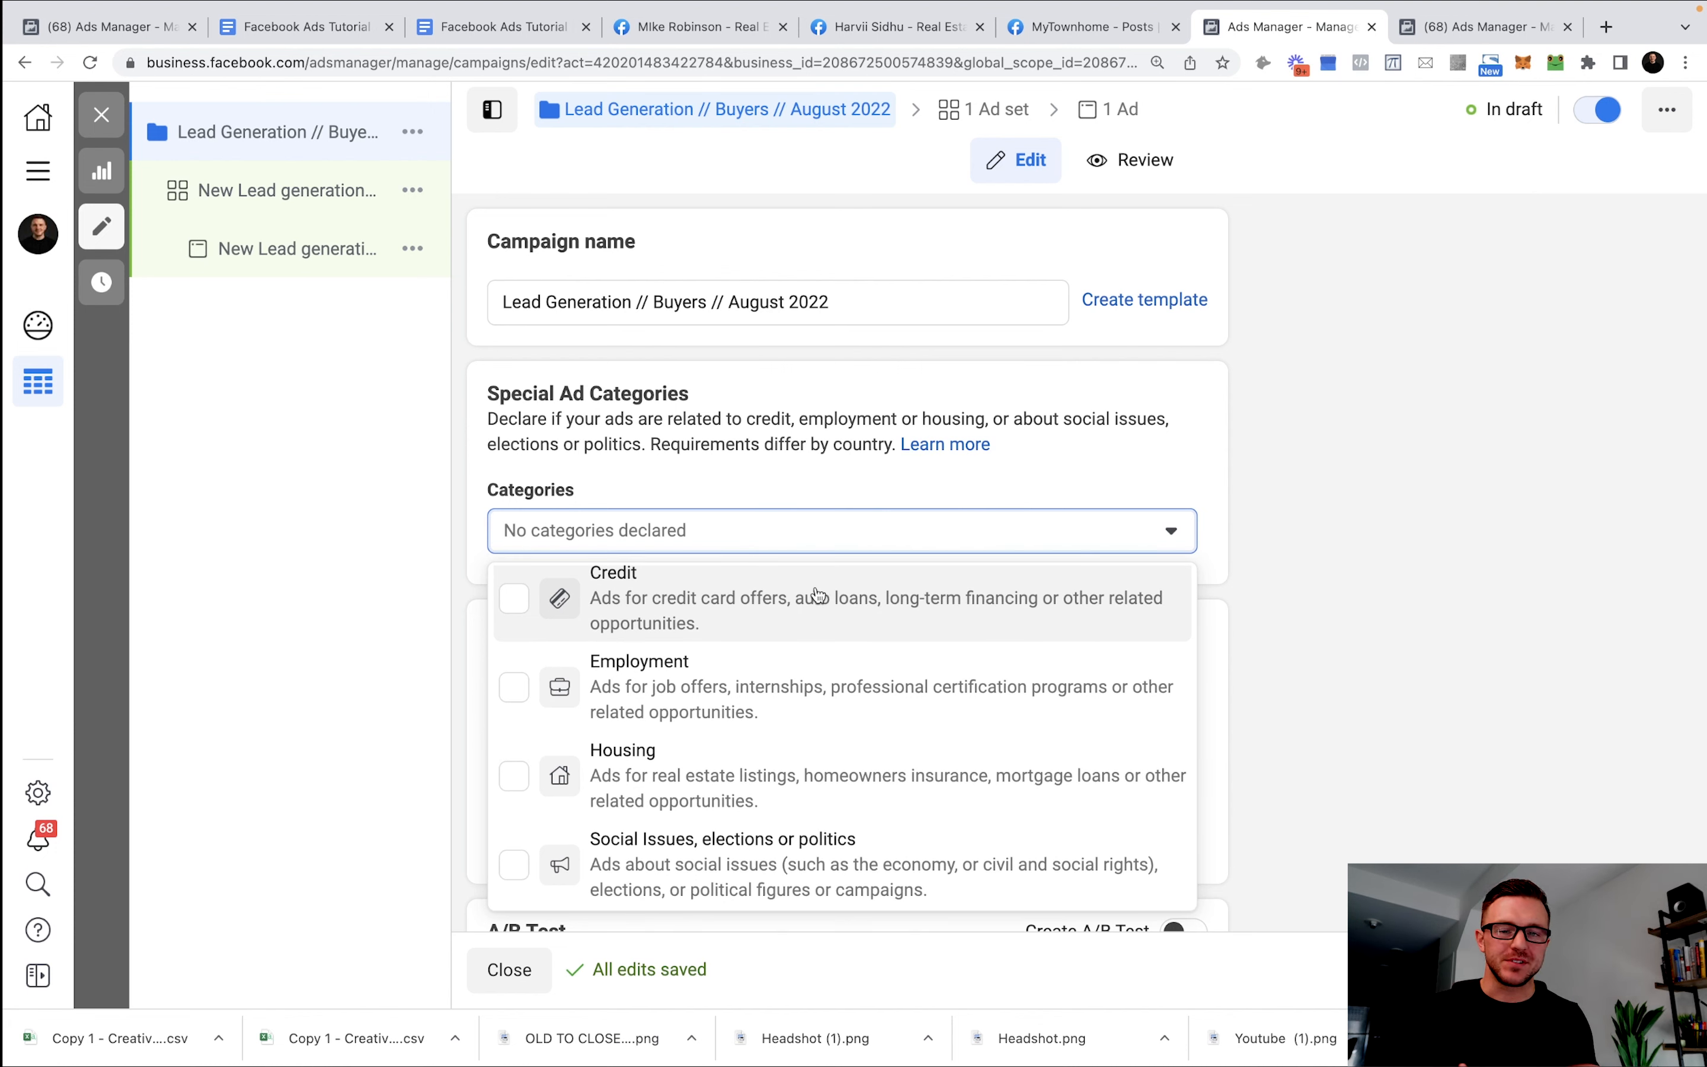
left_click(849, 742)
left_click(1223, 545)
scroll(1222, 541, "down", 5)
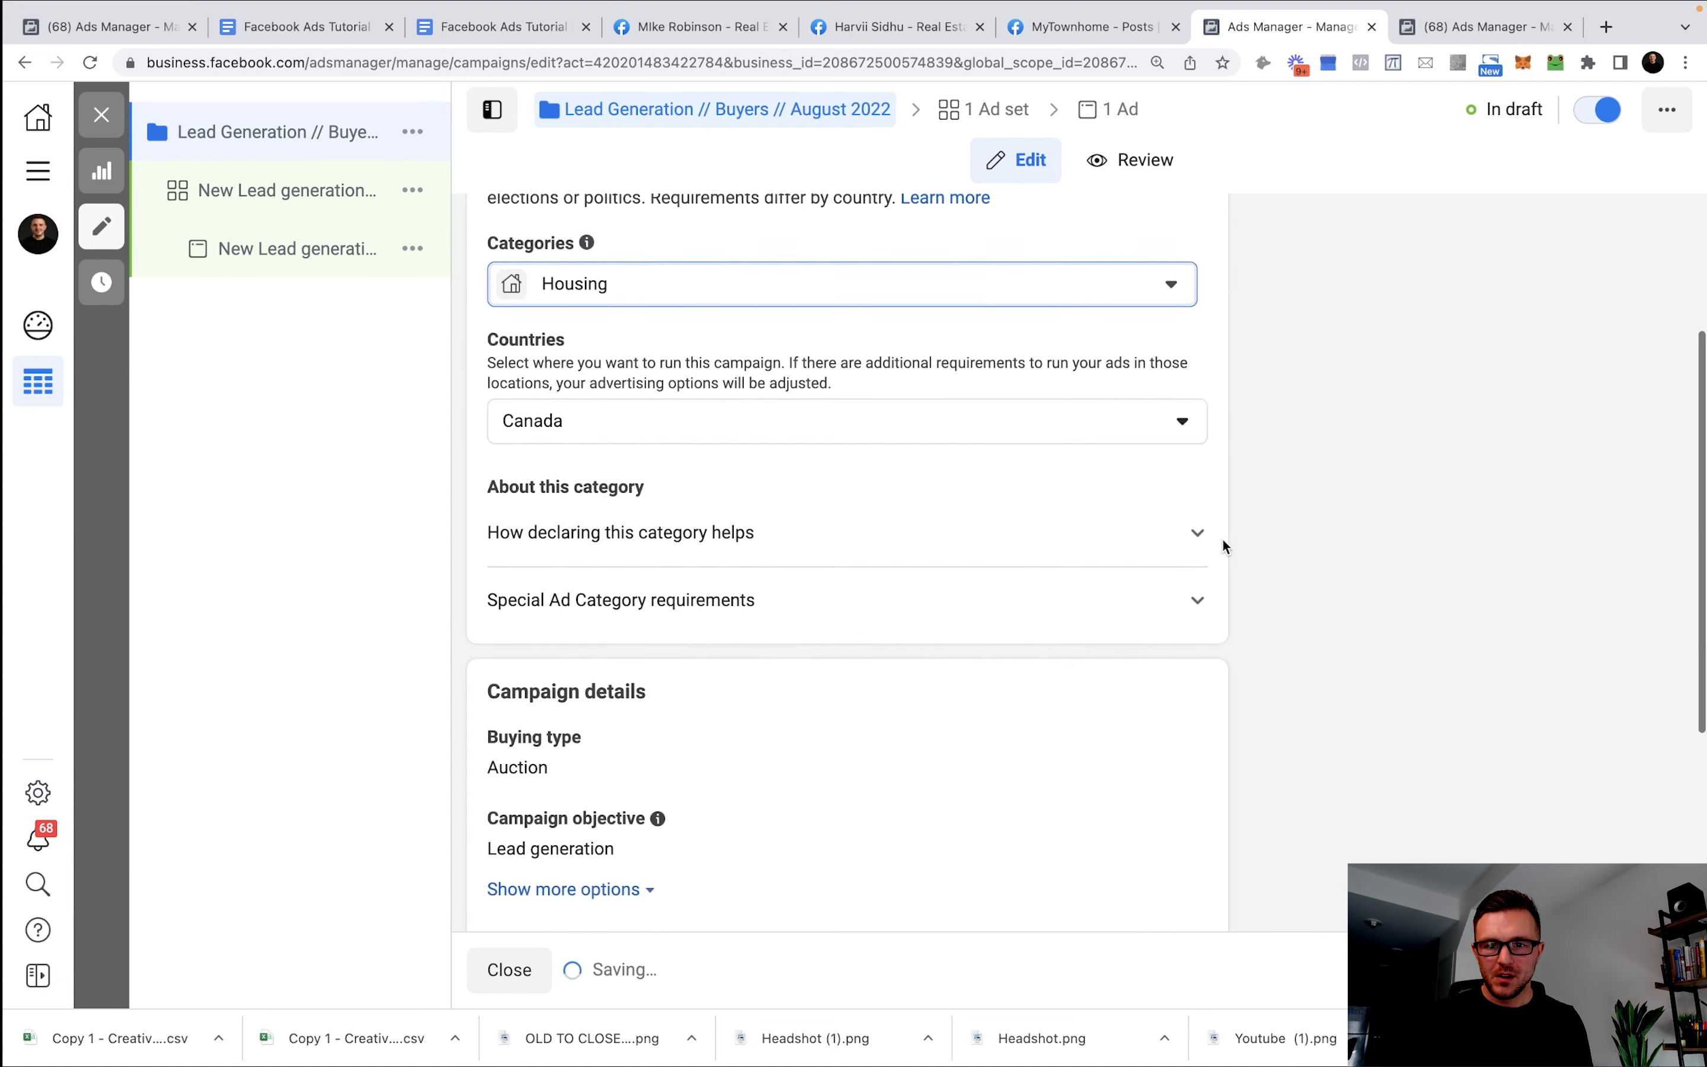
scroll(1221, 540, "down", 1)
scroll(1008, 462, "up", 2)
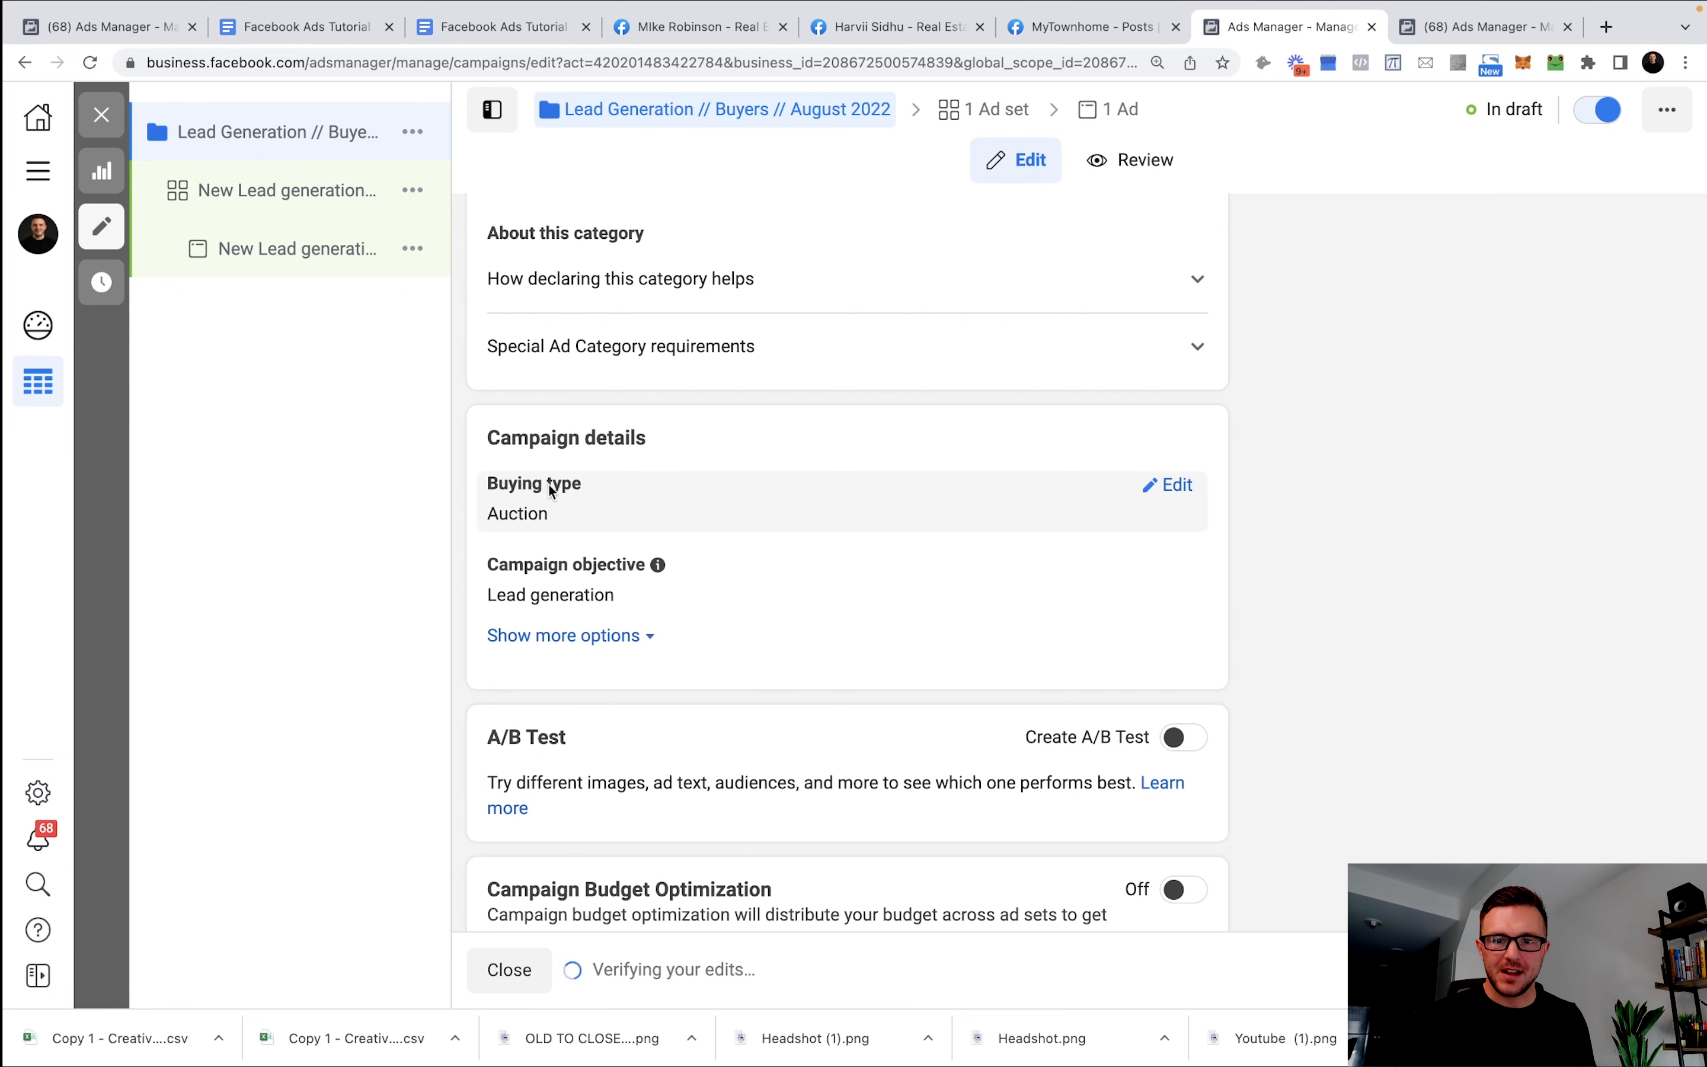
scroll(732, 497, "down", 1)
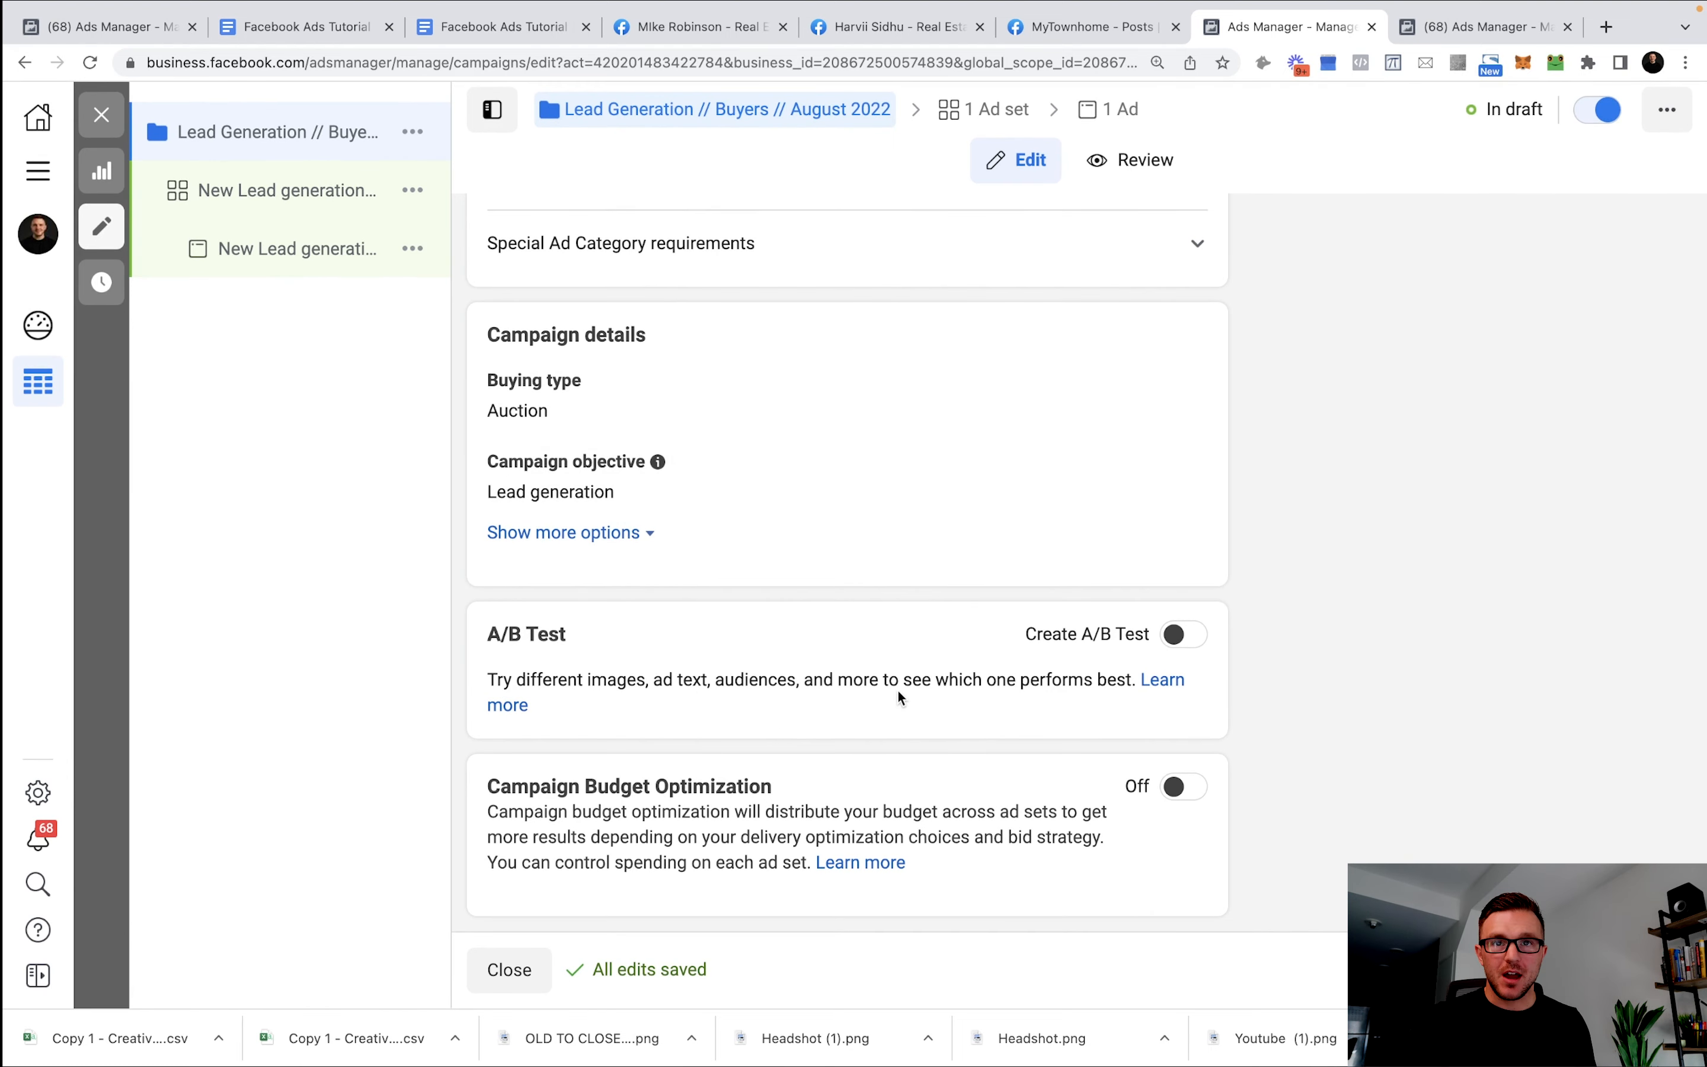
scroll(918, 656, "up", 1)
scroll(882, 653, "up", 5)
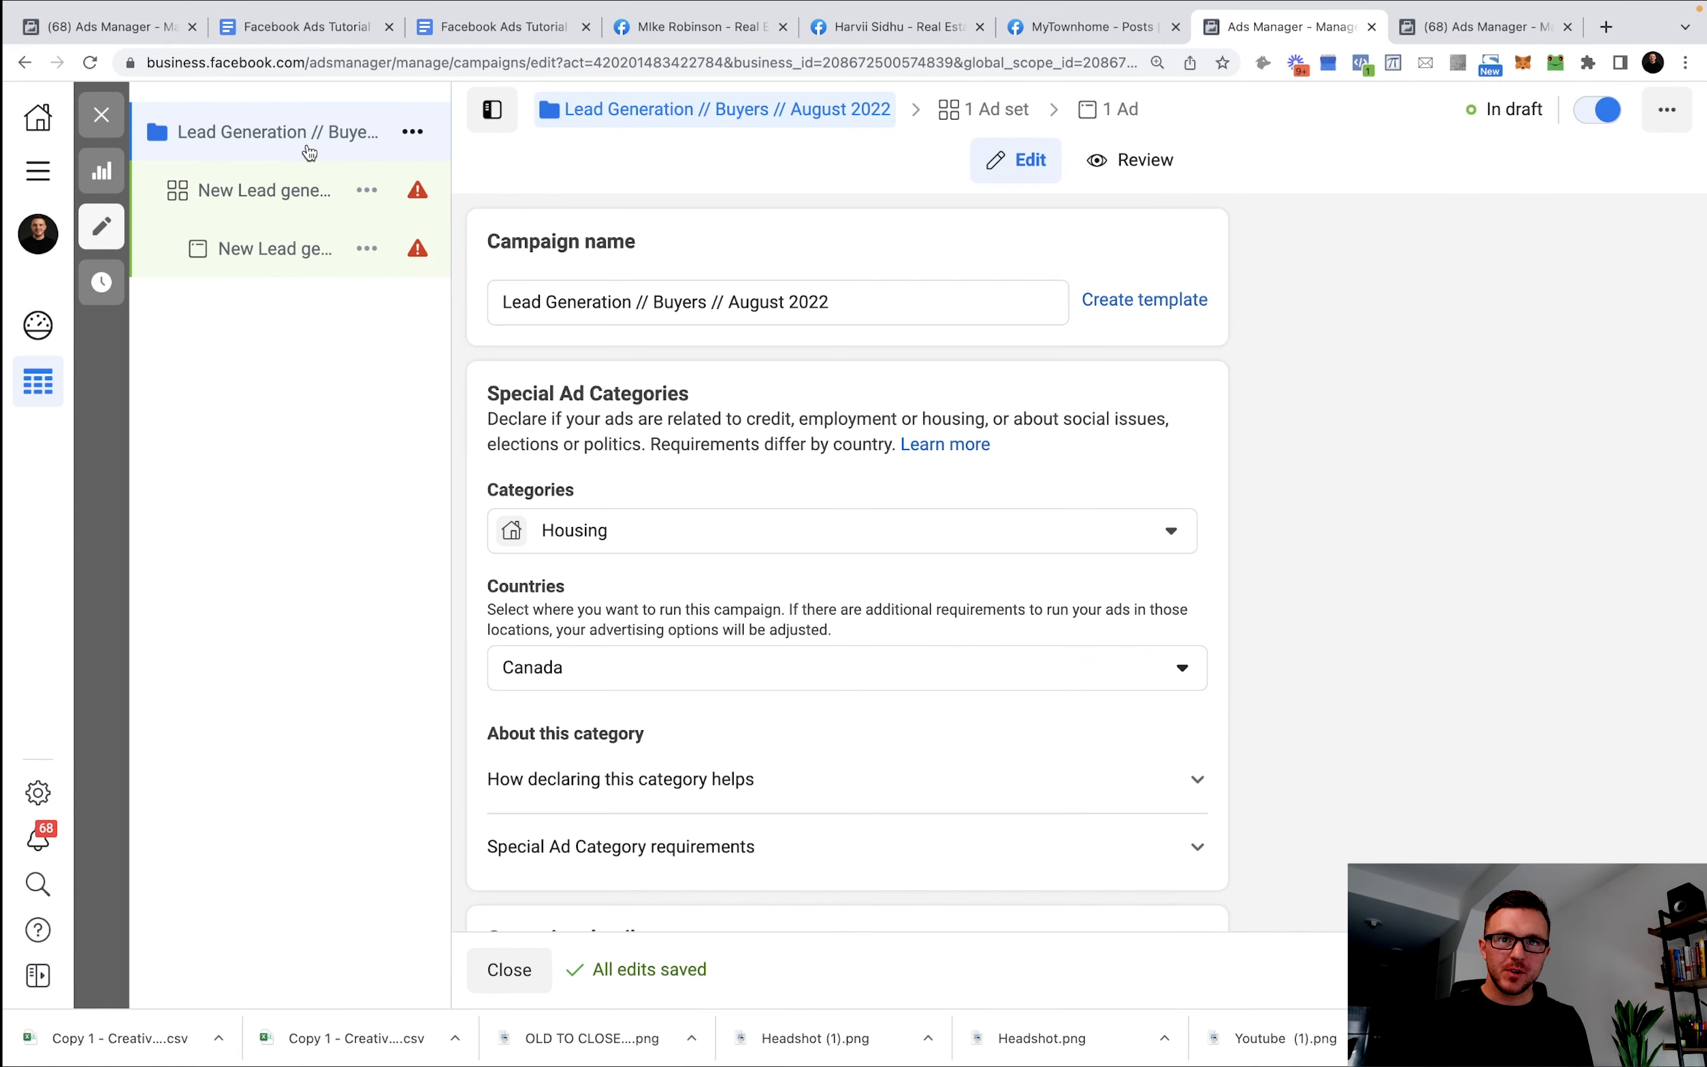
left_click(280, 196)
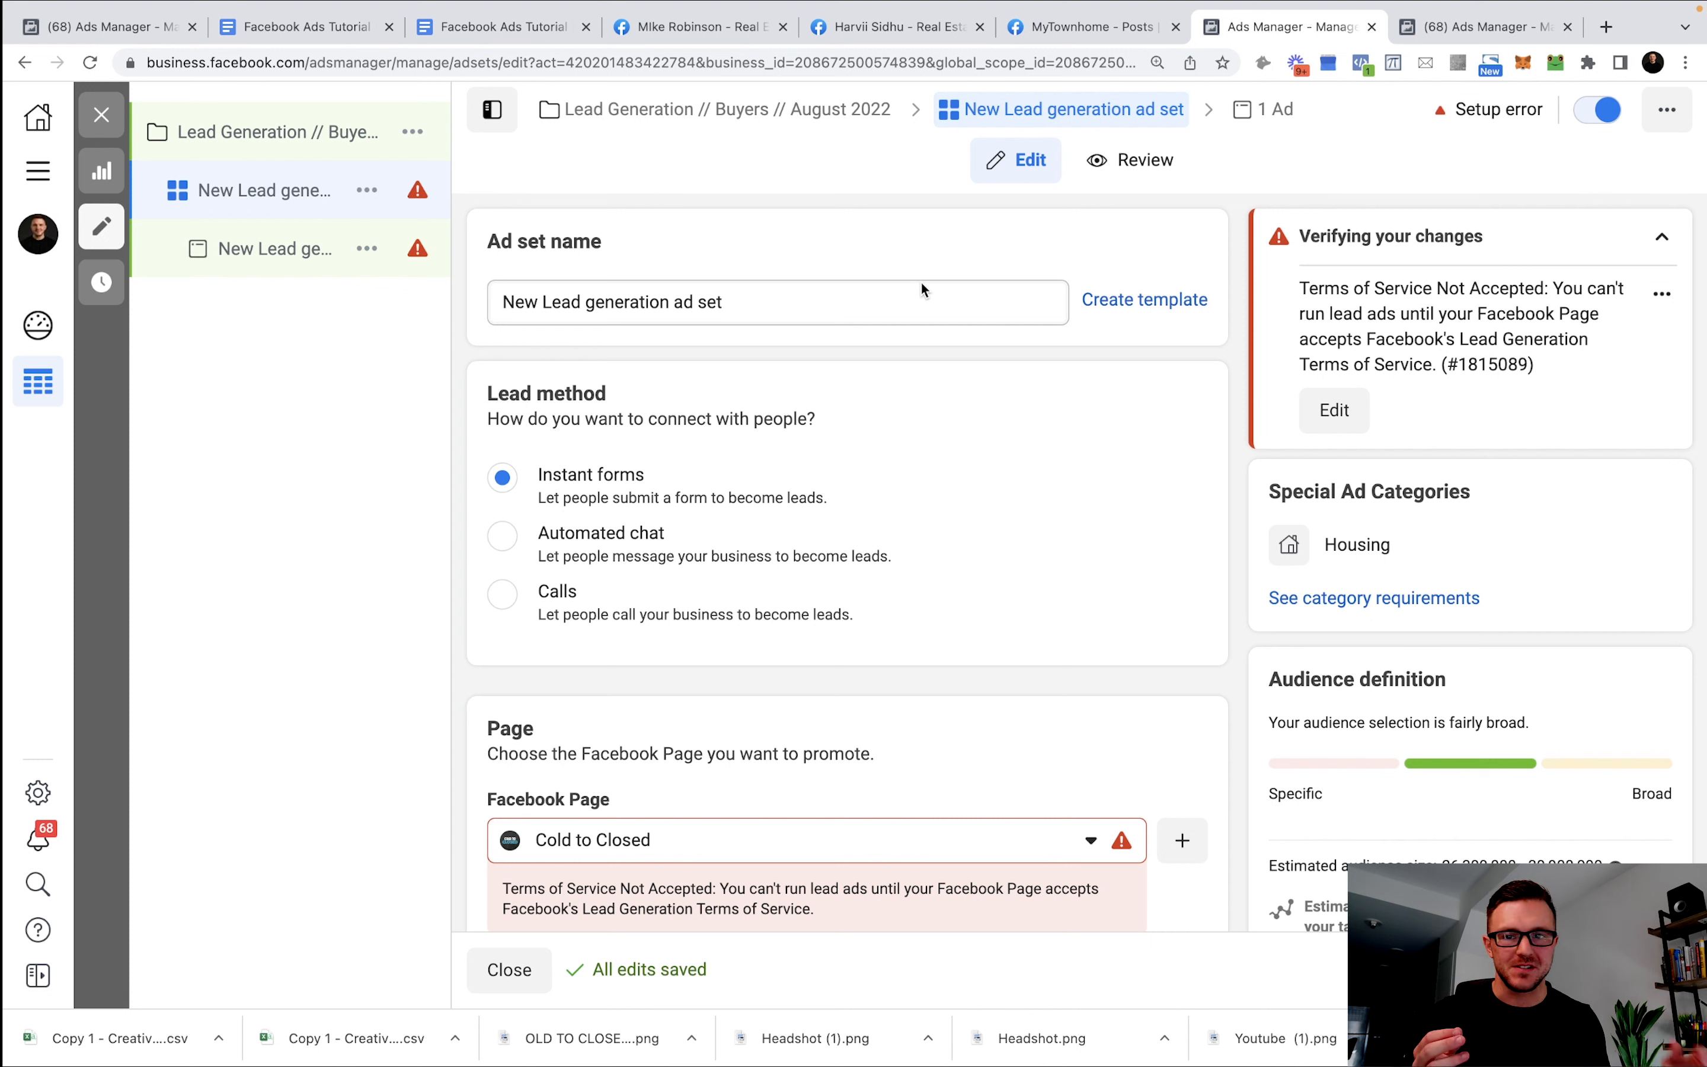
Rename the ad set to 'Dallas - 18-65+'.
left_click(824, 307)
key("super+a")
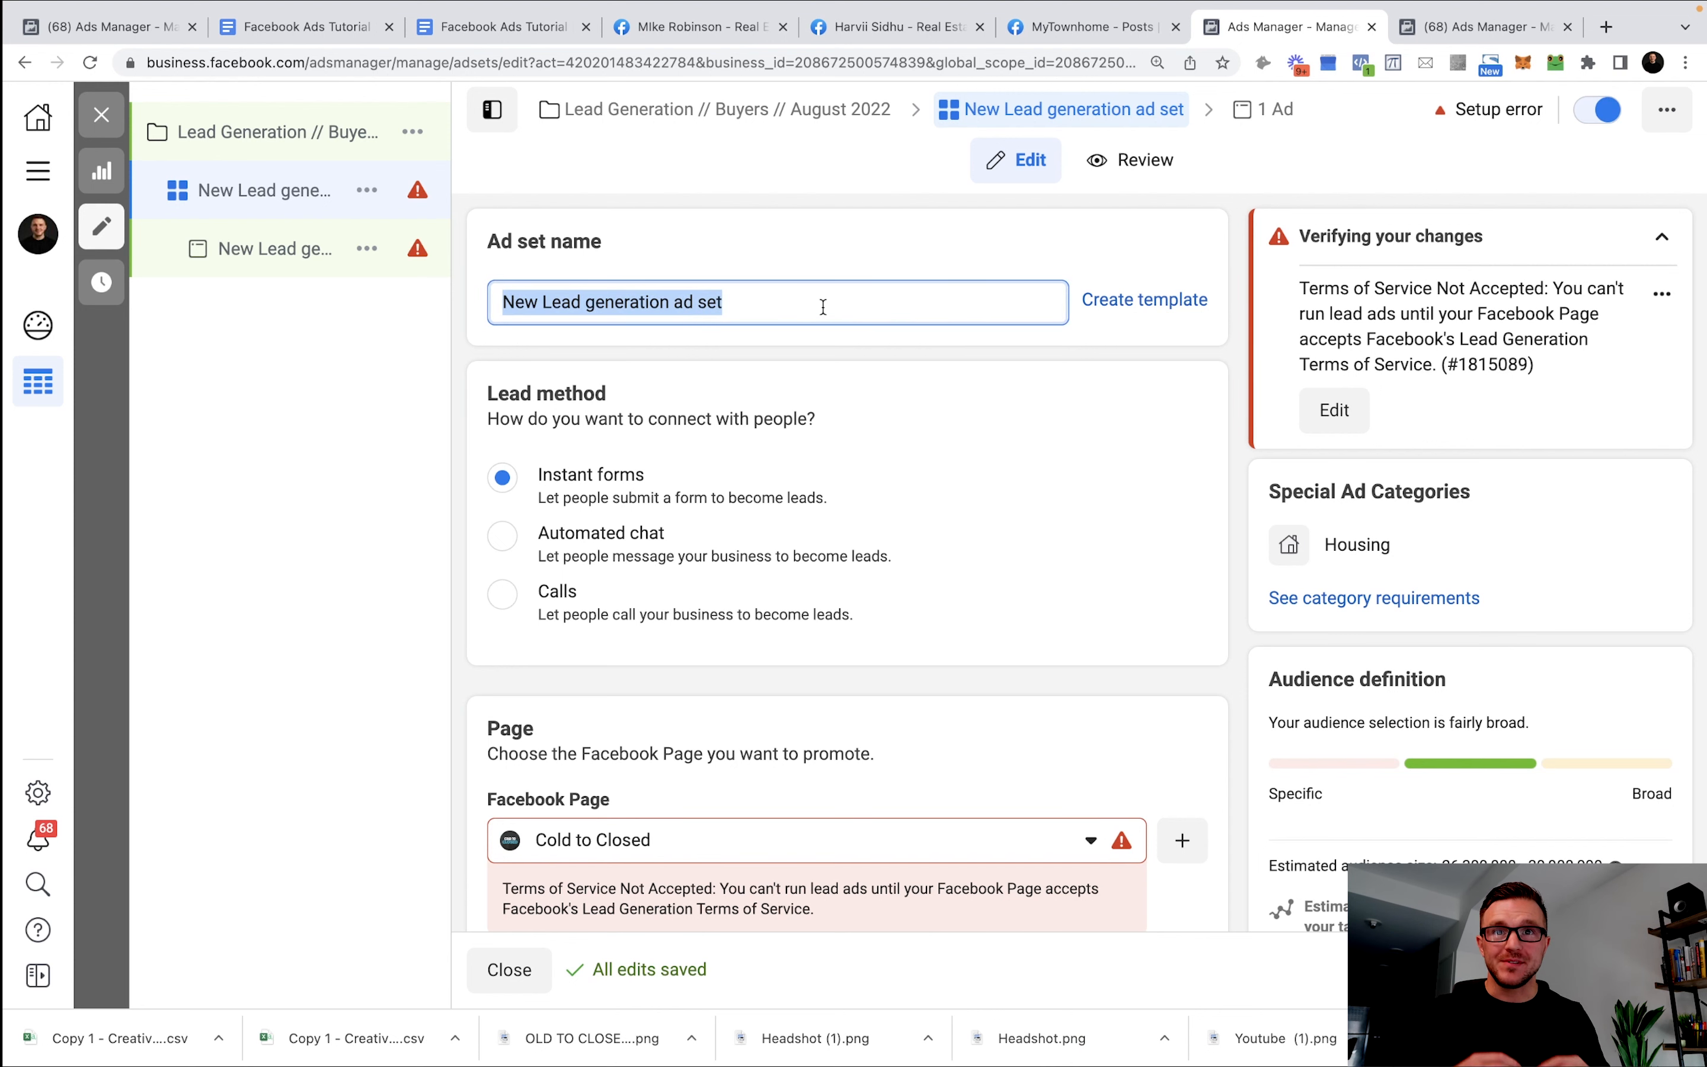
type("Da")
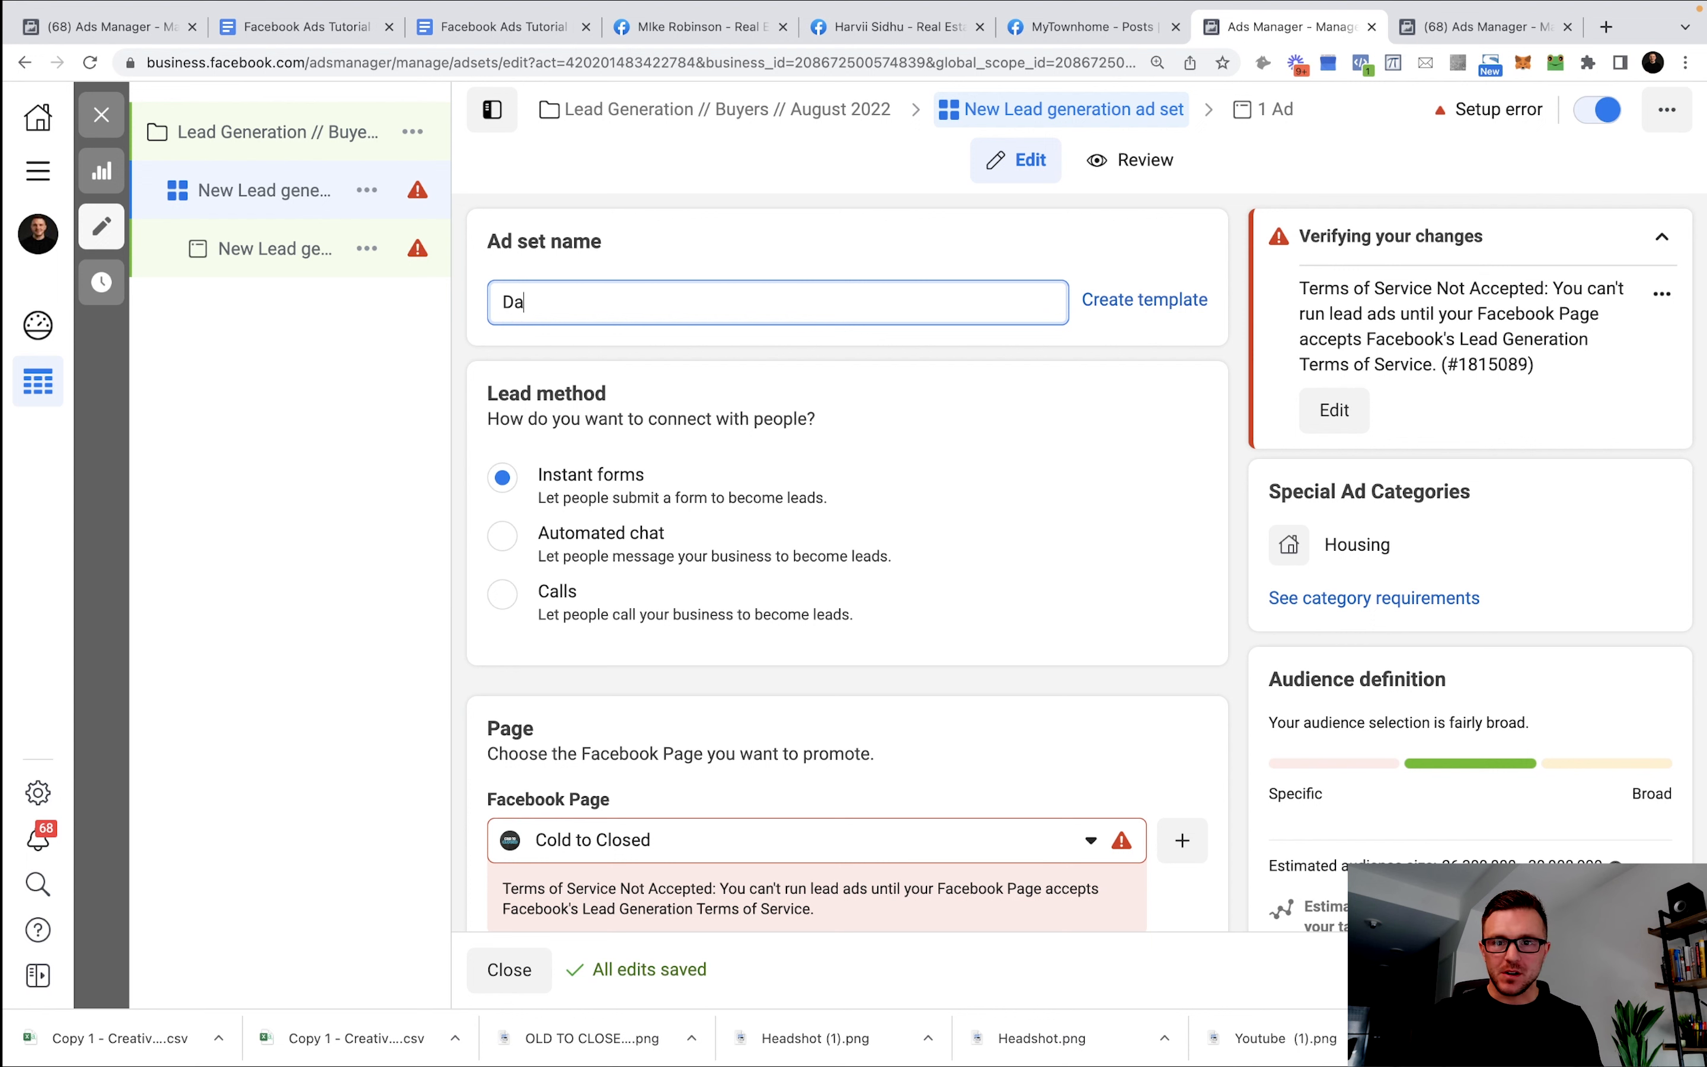
type("llas - 18-65+")
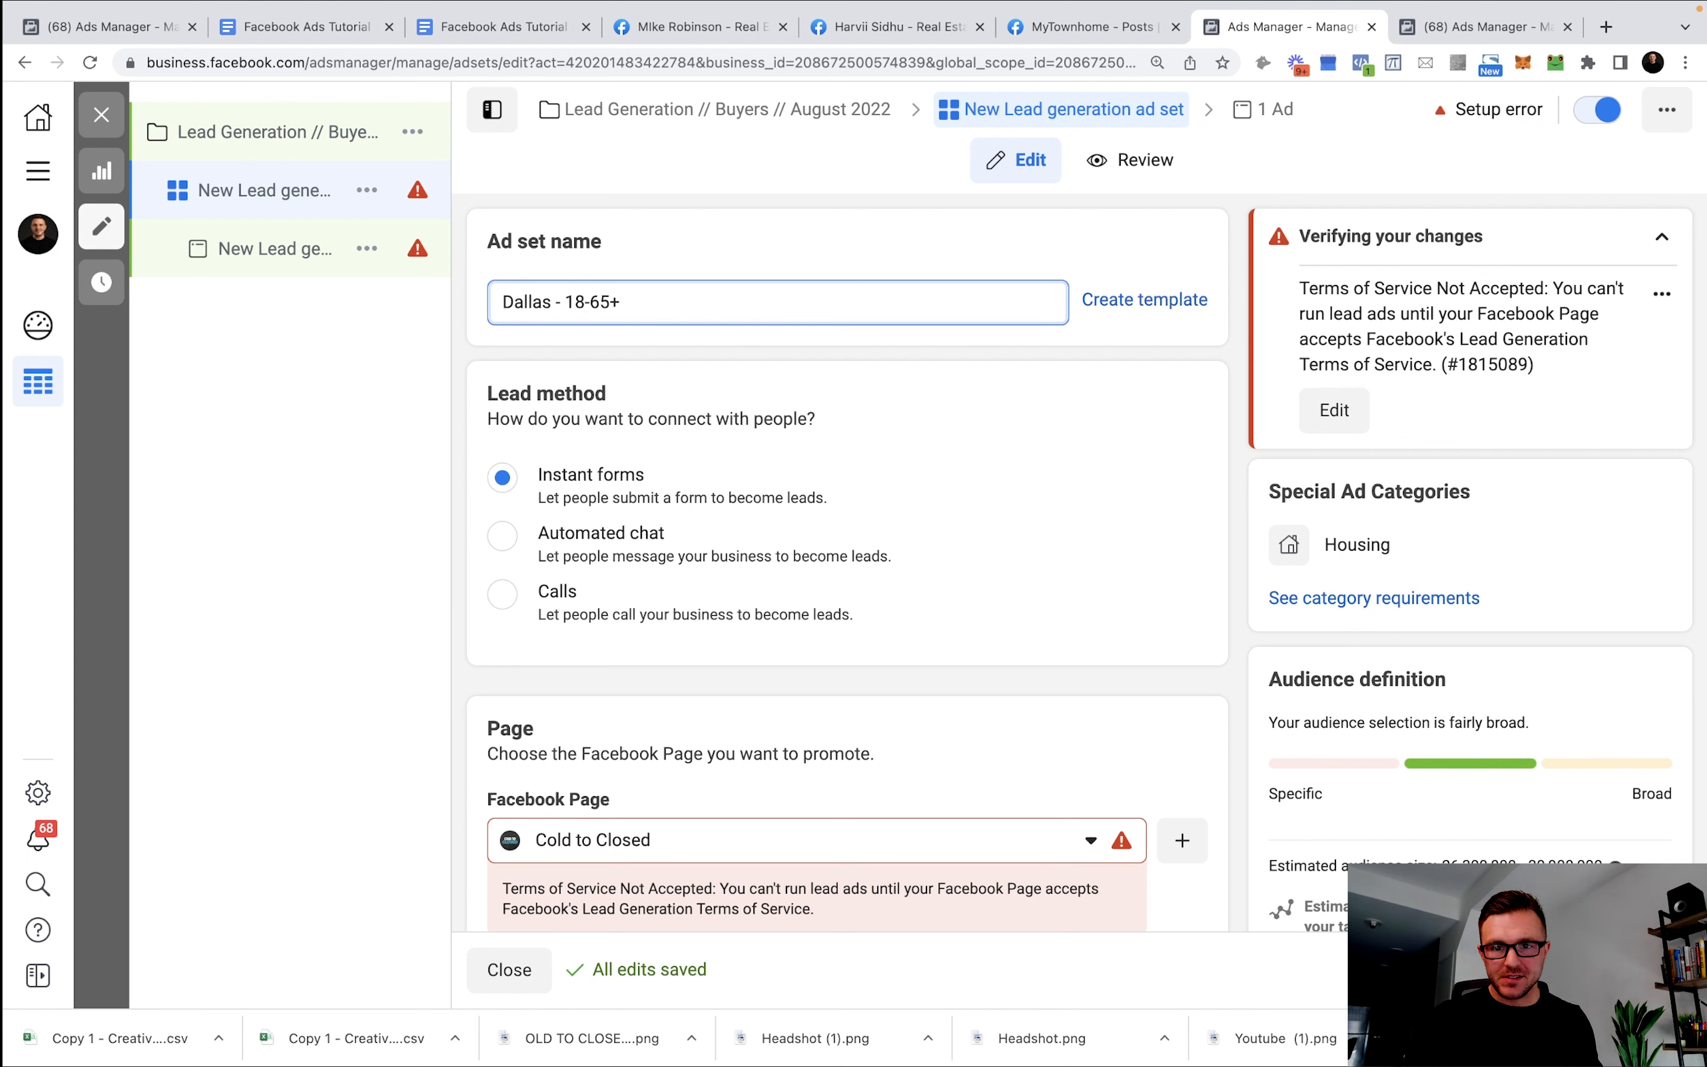
left_click(981, 466)
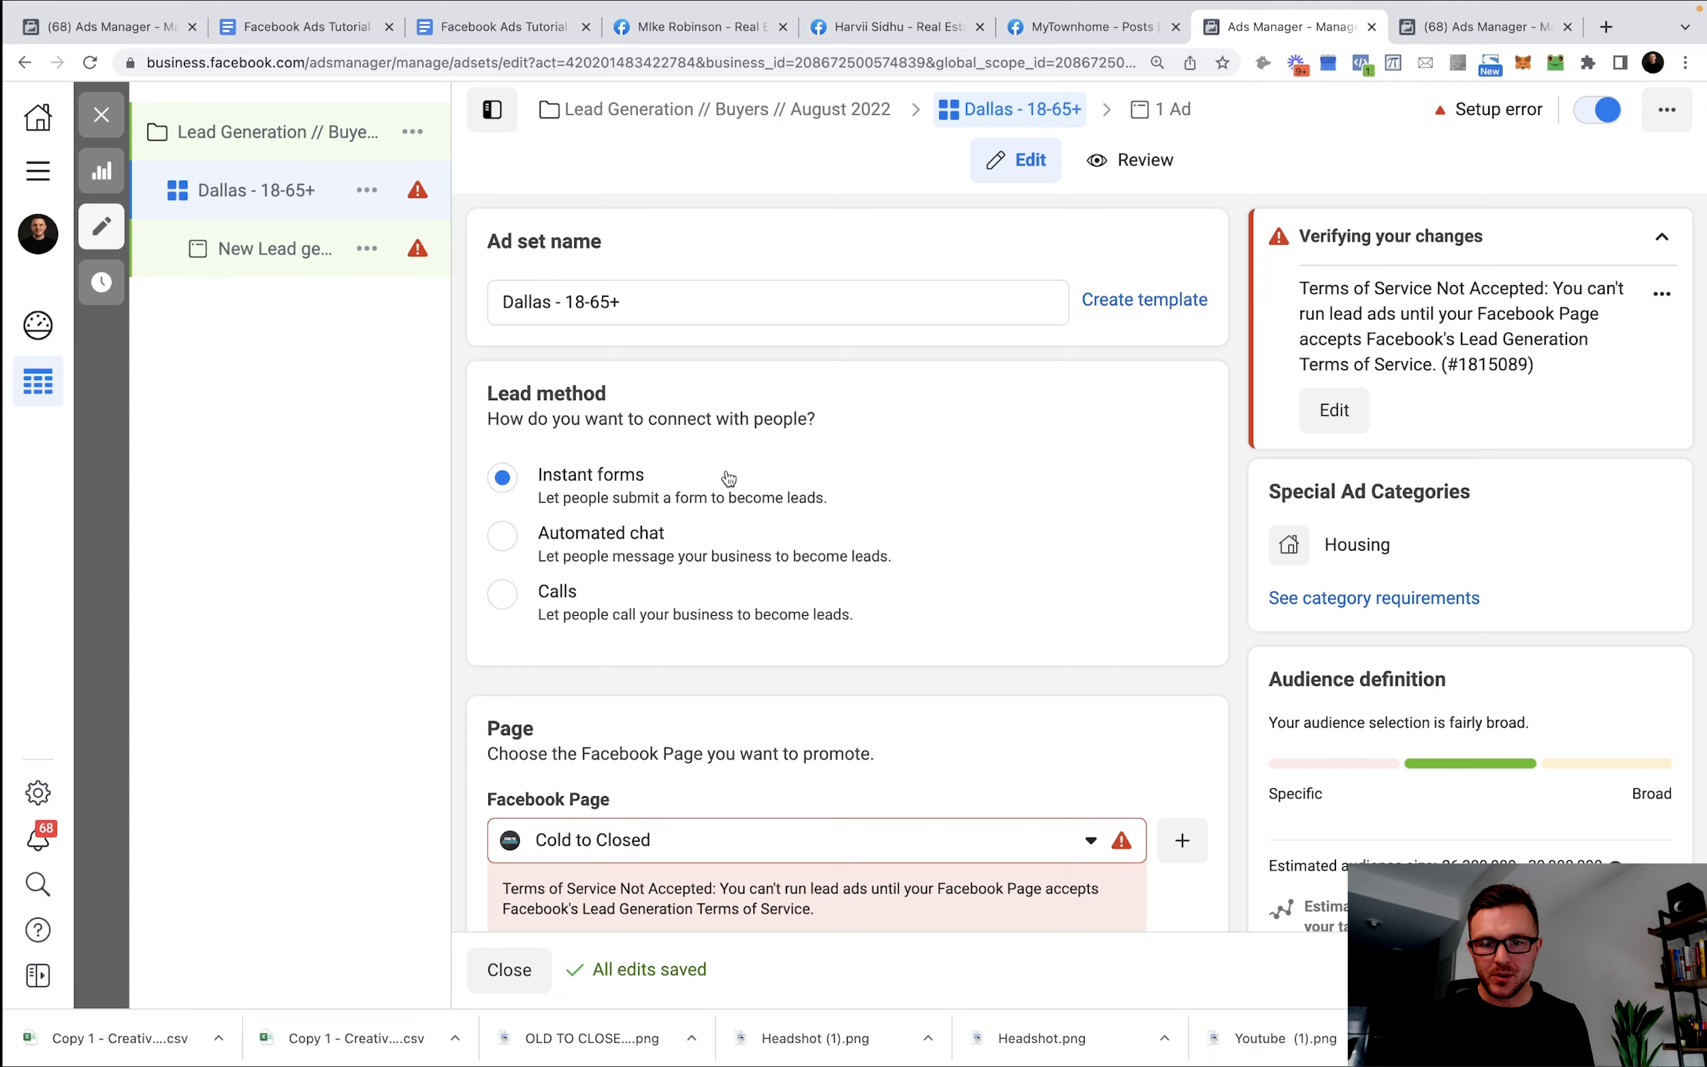
scroll(729, 479, "down", 3)
Accept the Lead Ad Terms in the Page section to clear the ad set's error.
scroll(950, 488, "down", 3)
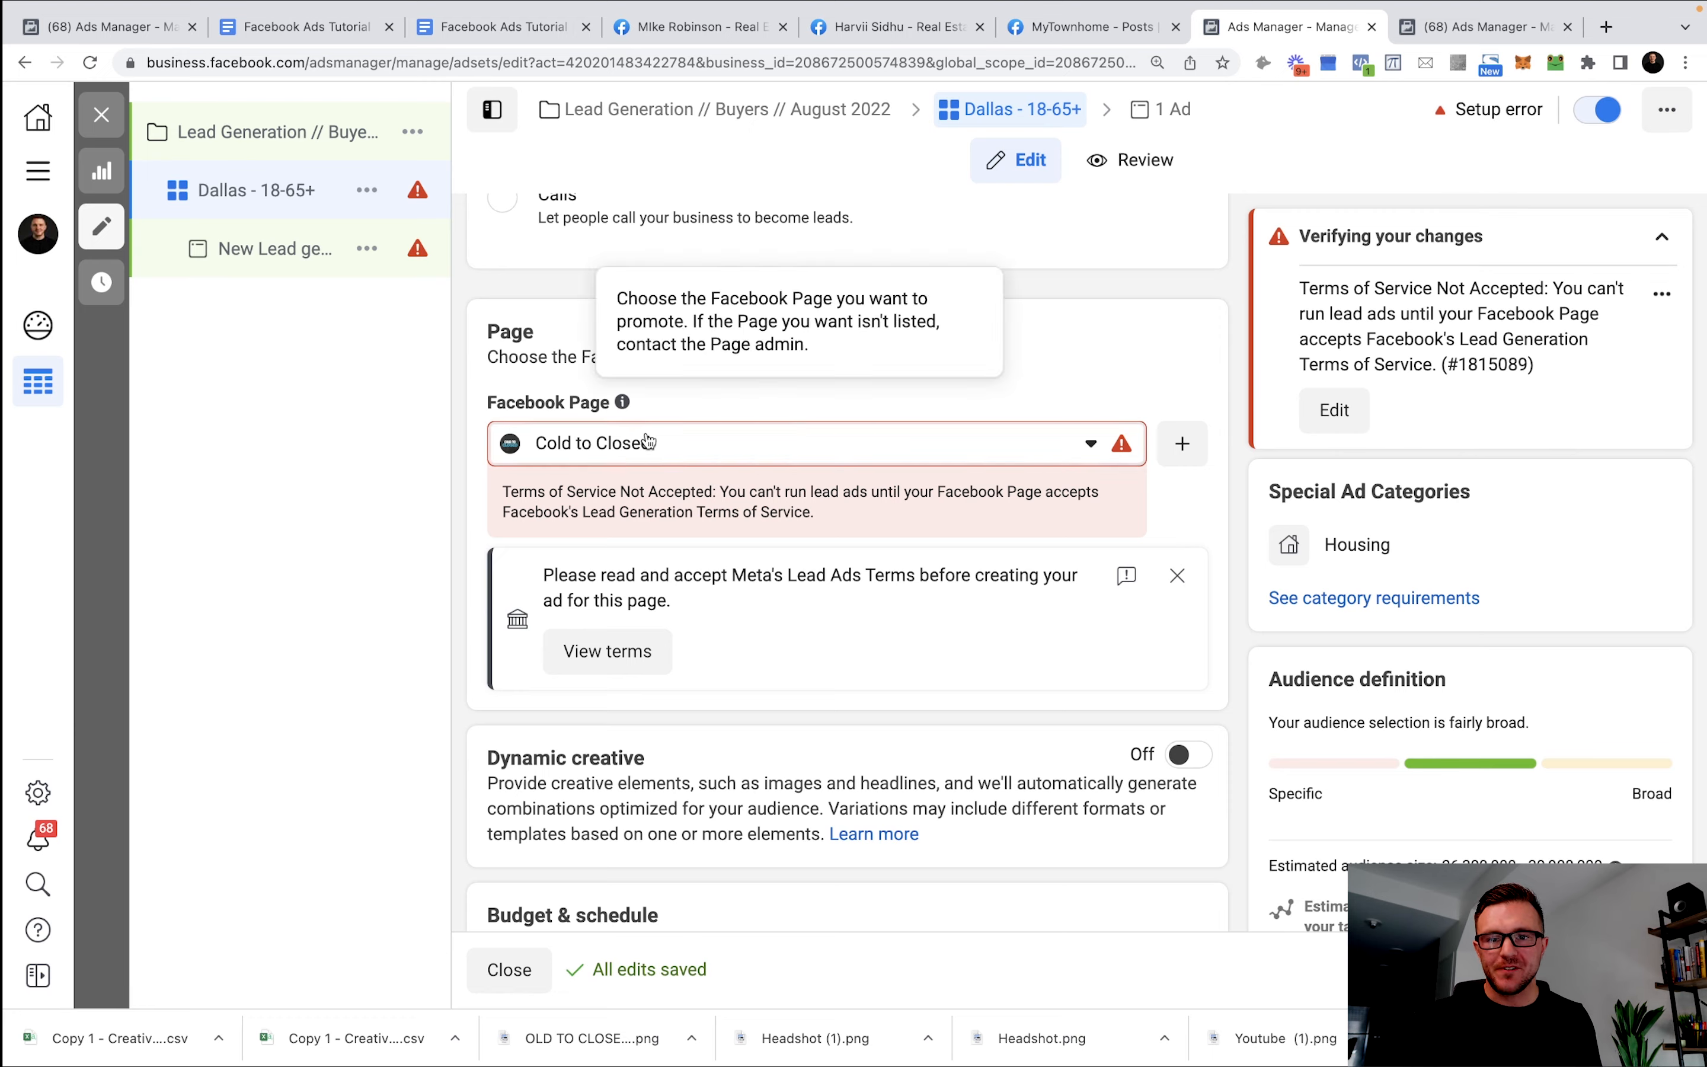
scroll(748, 494, "down", 3)
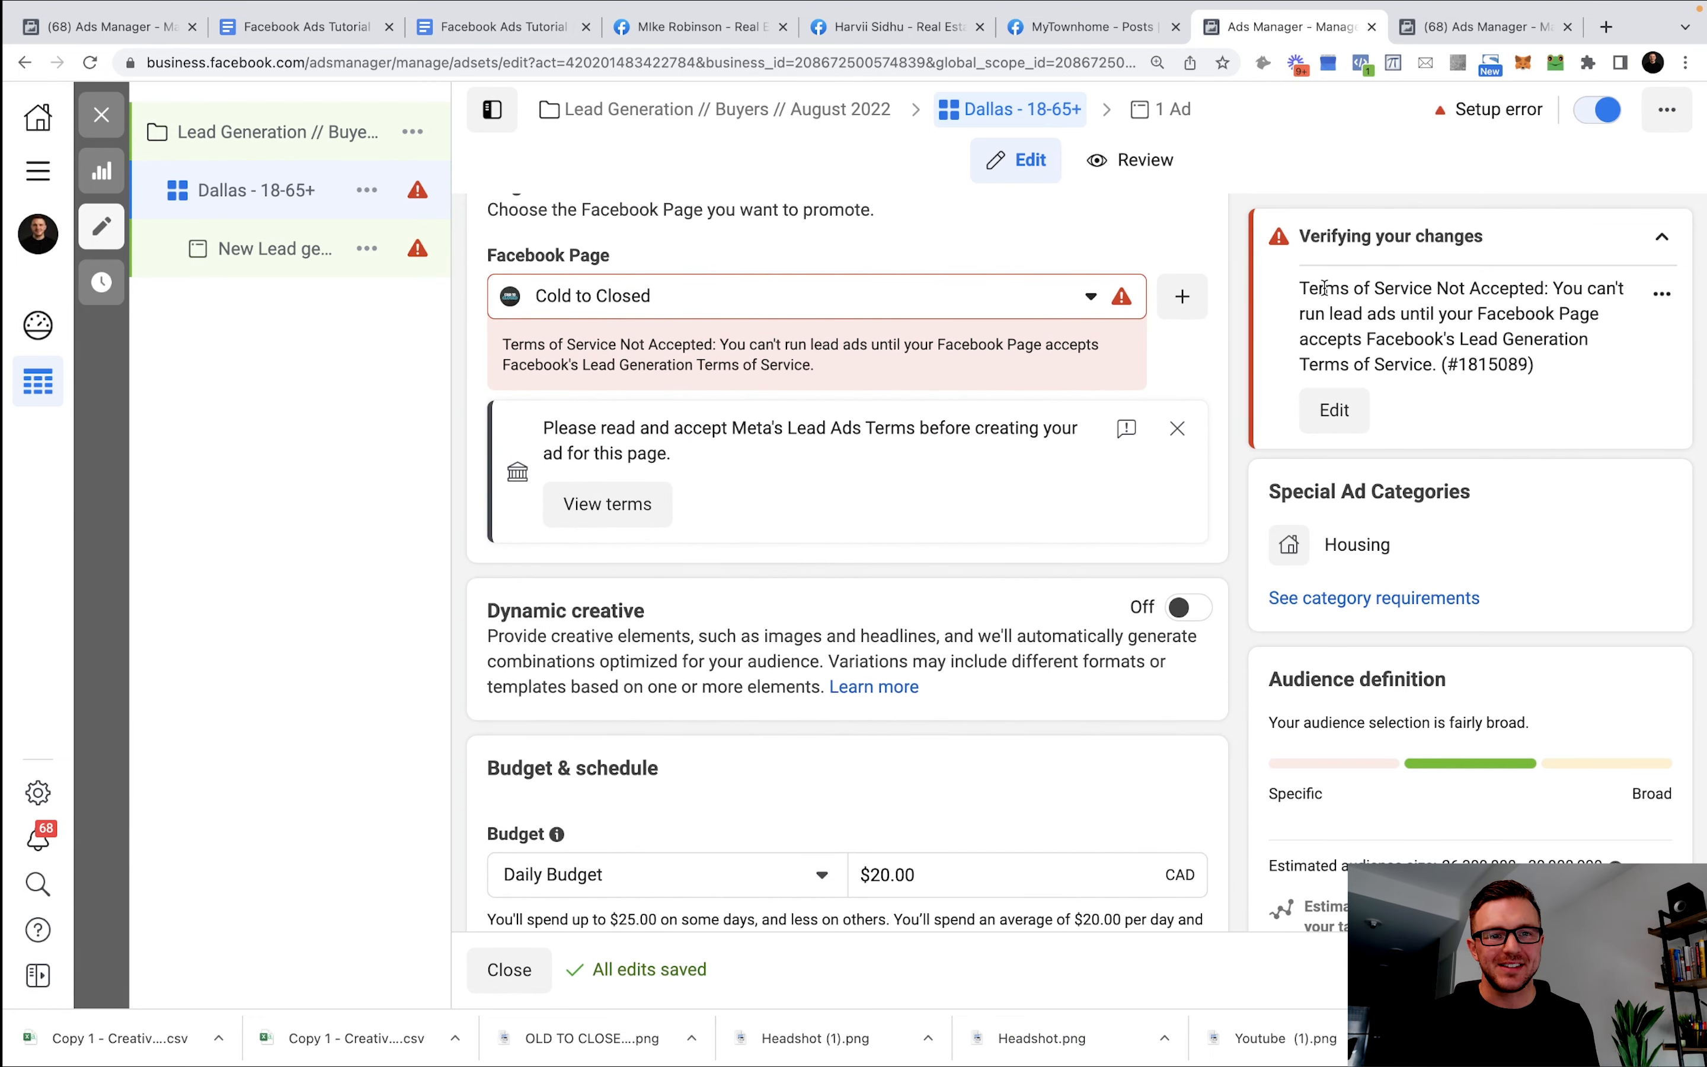
left_click(624, 508)
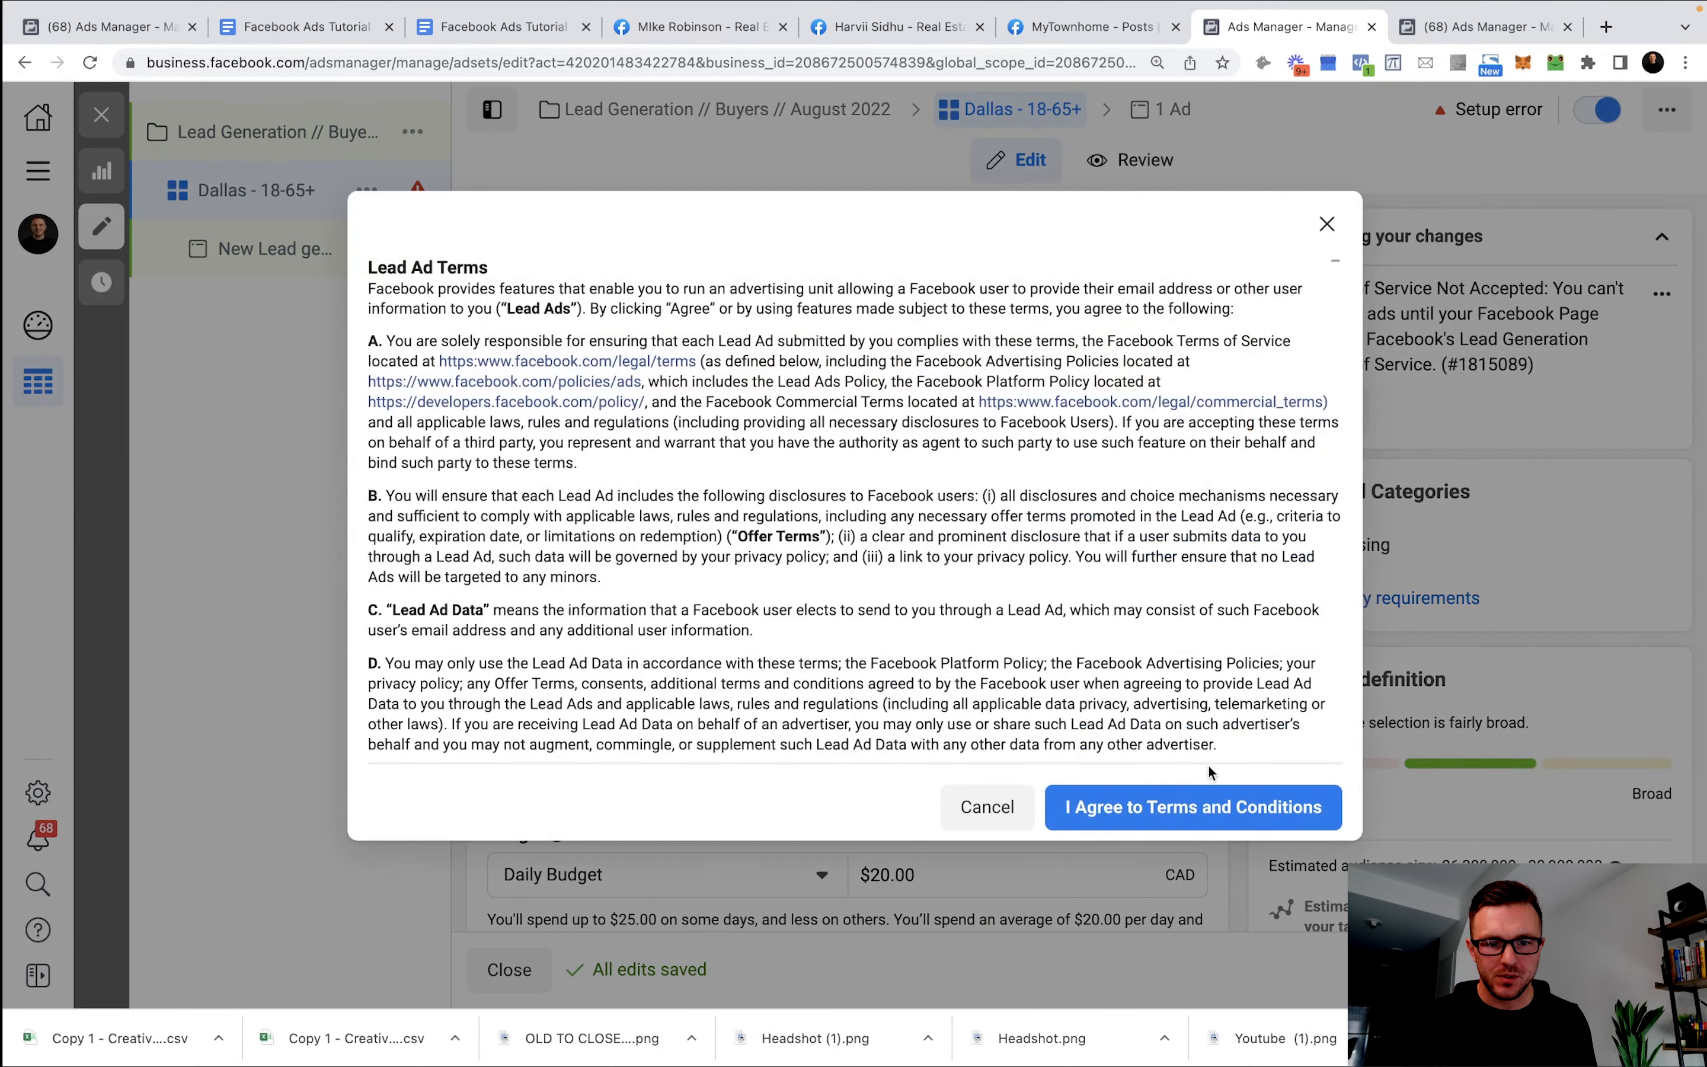
left_click(1086, 808)
scroll(879, 507, "down", 2)
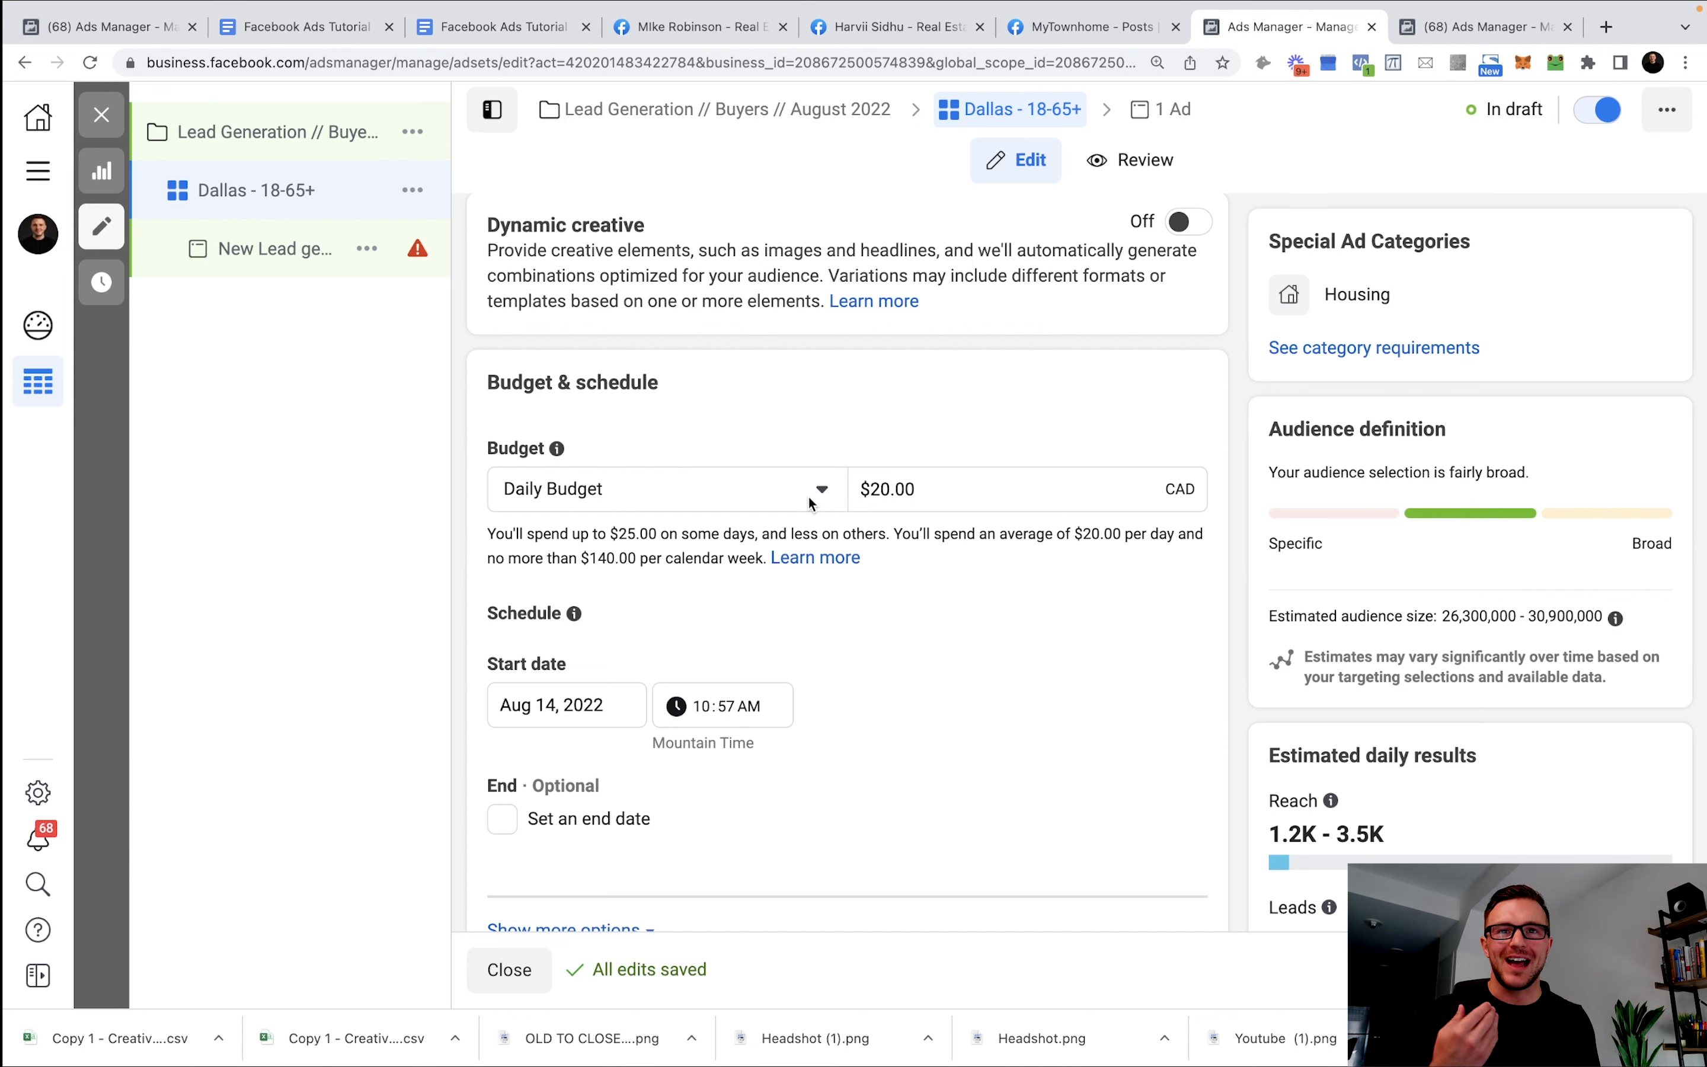
Lower the daily budget from 20.00 to 10, then scroll down to Locations targeting.
left_click_drag(927, 496, 875, 492)
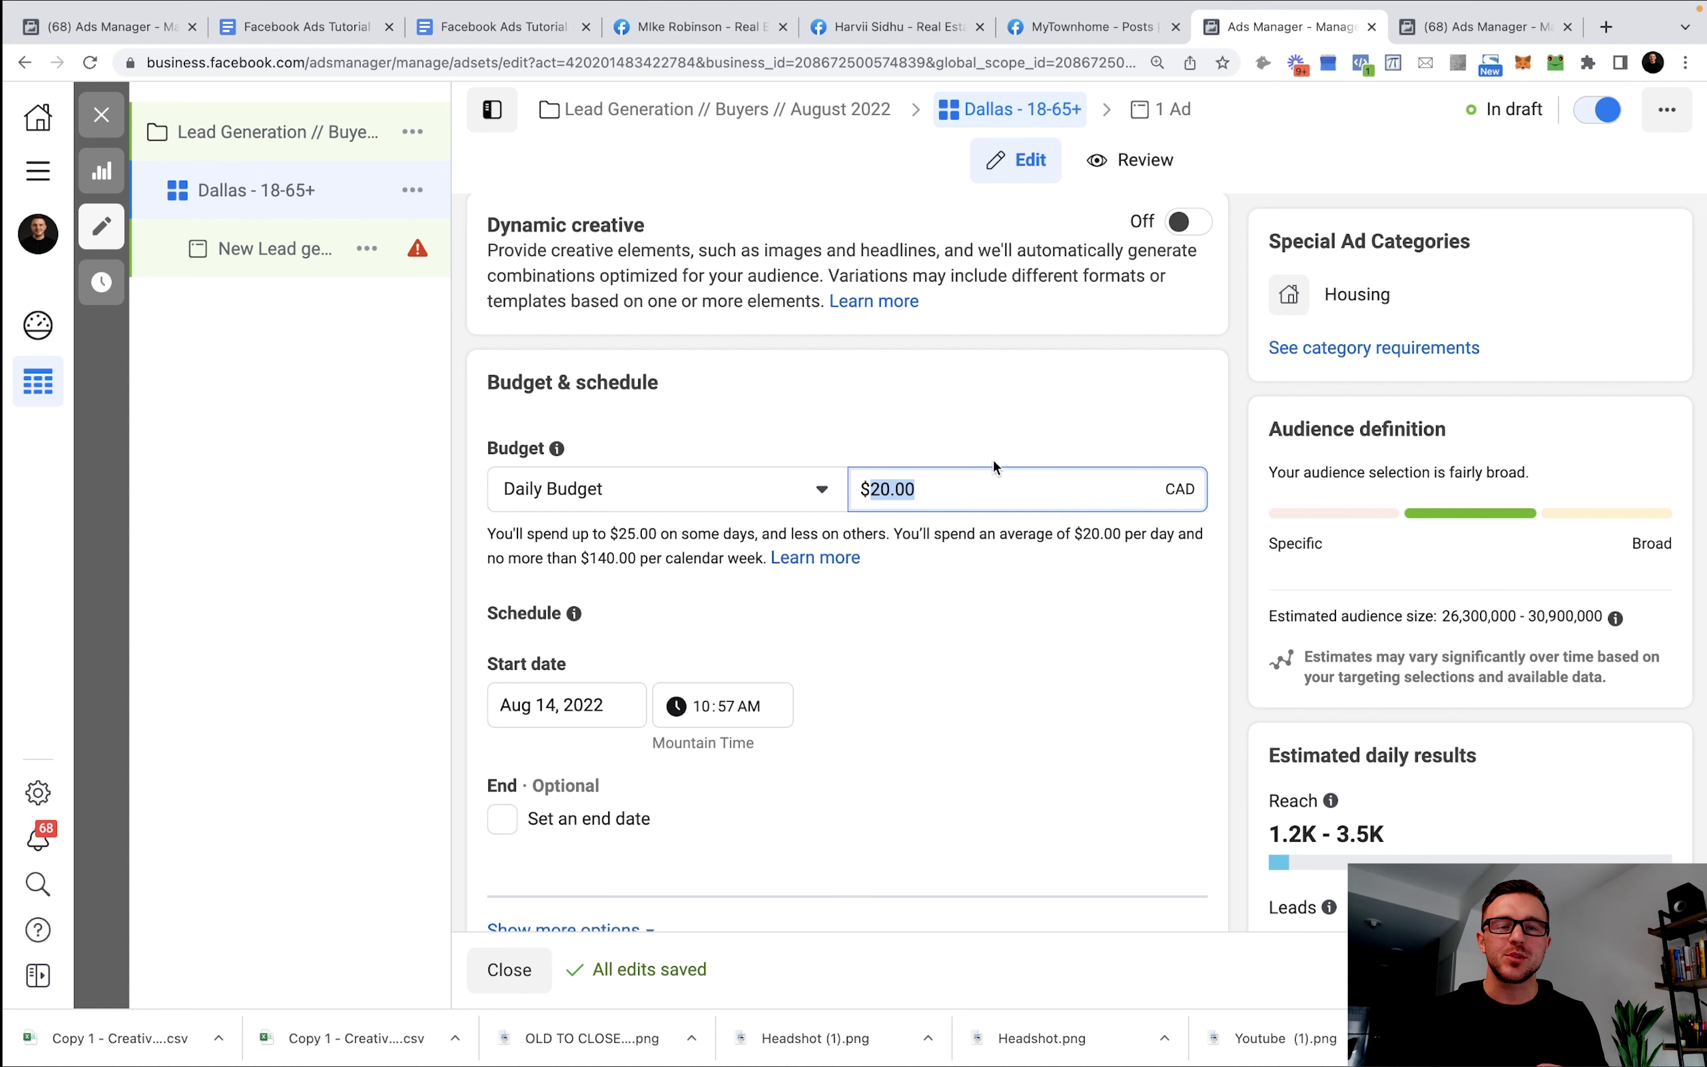
type("10")
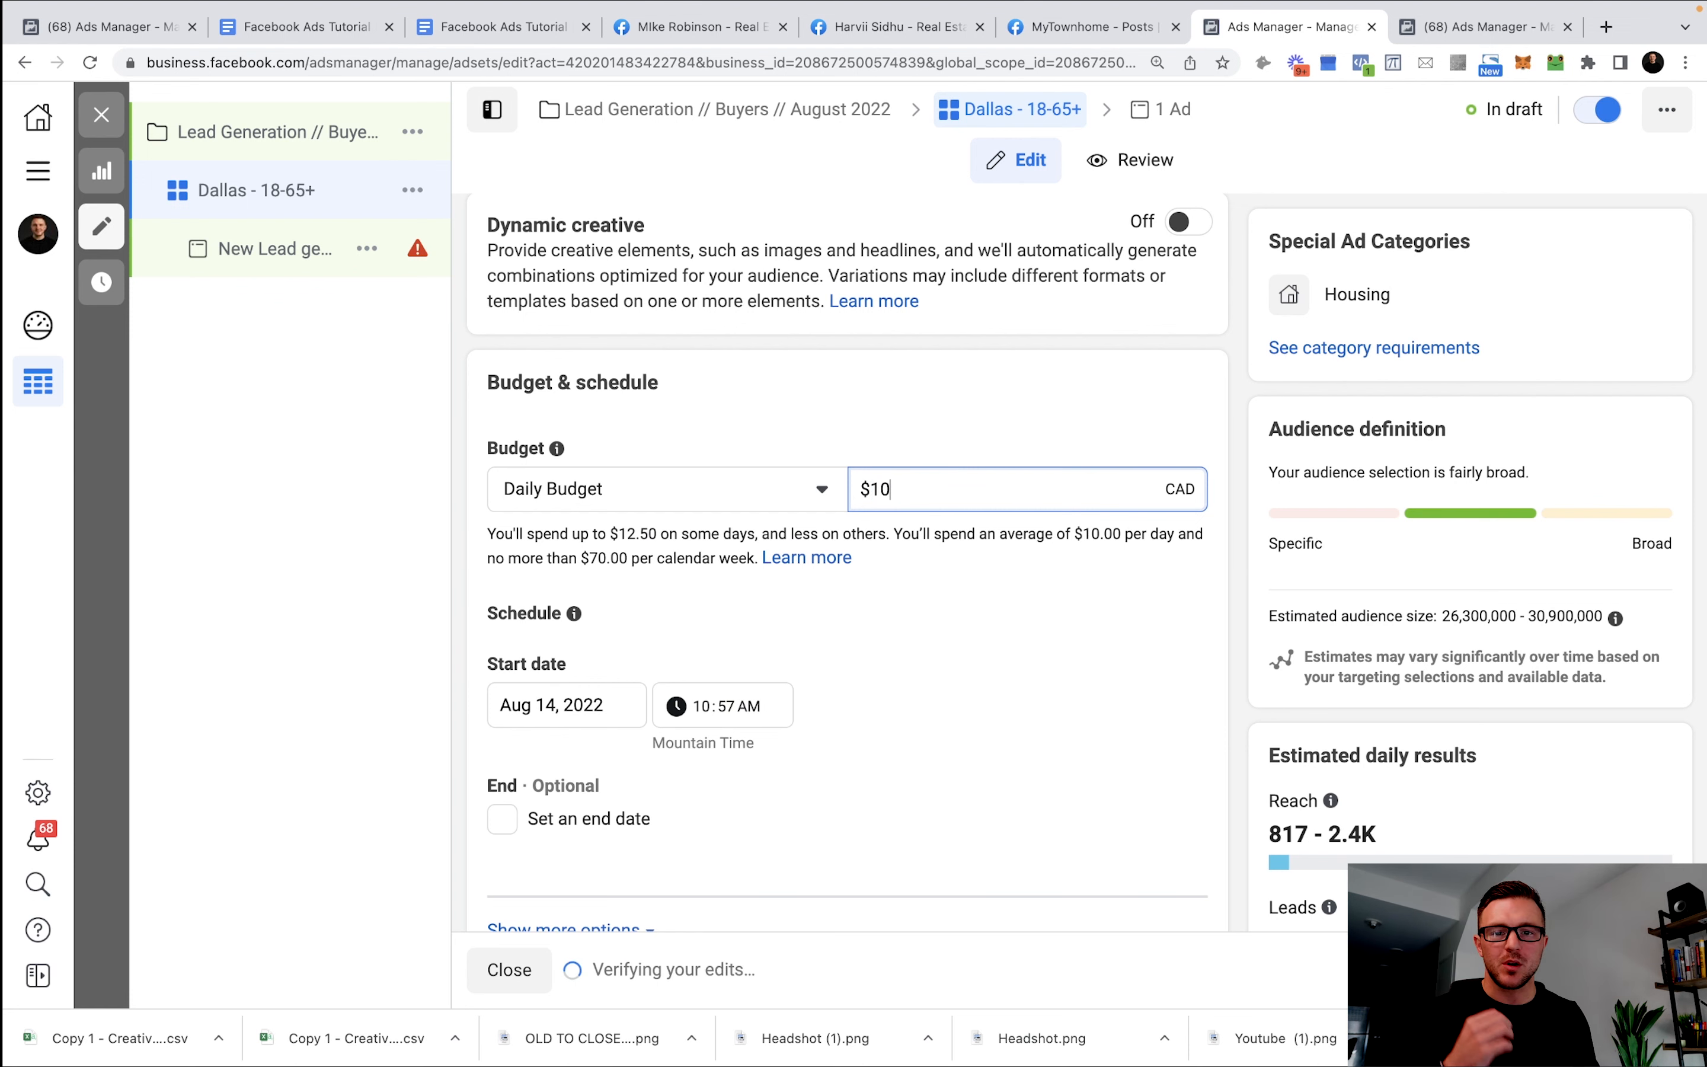
scroll(987, 448, "down", 3)
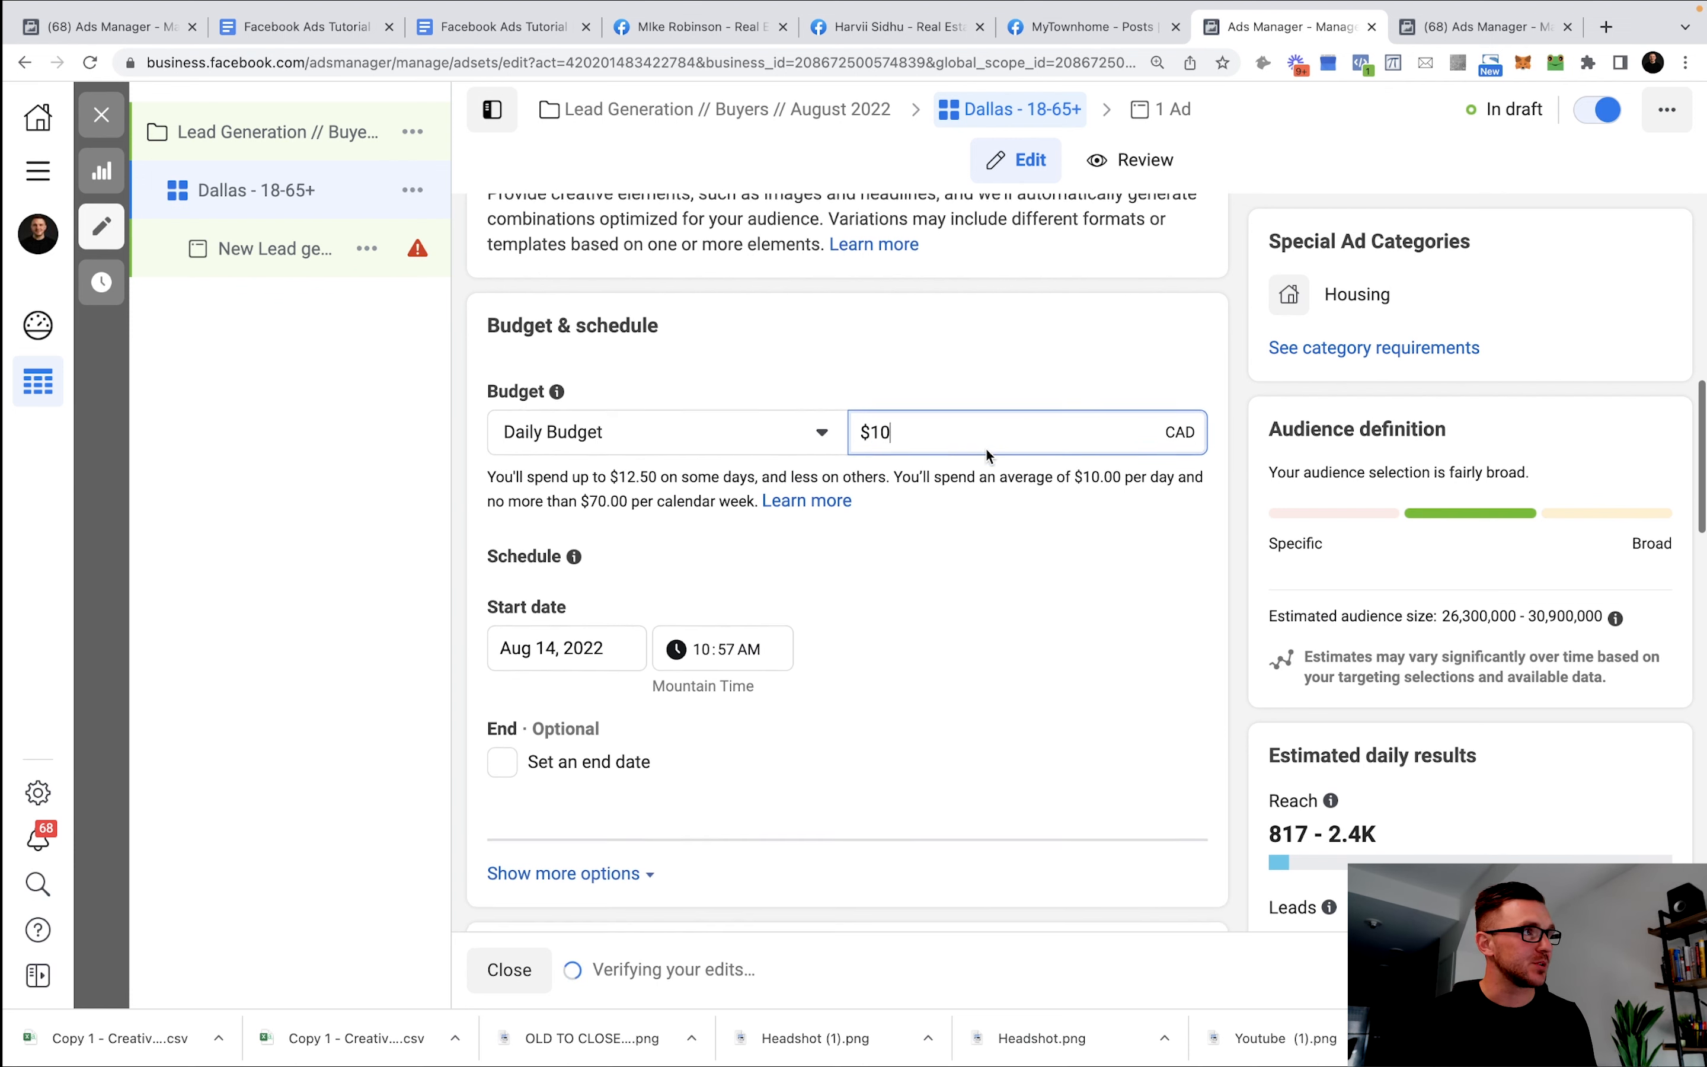
scroll(1022, 438, "down", 10)
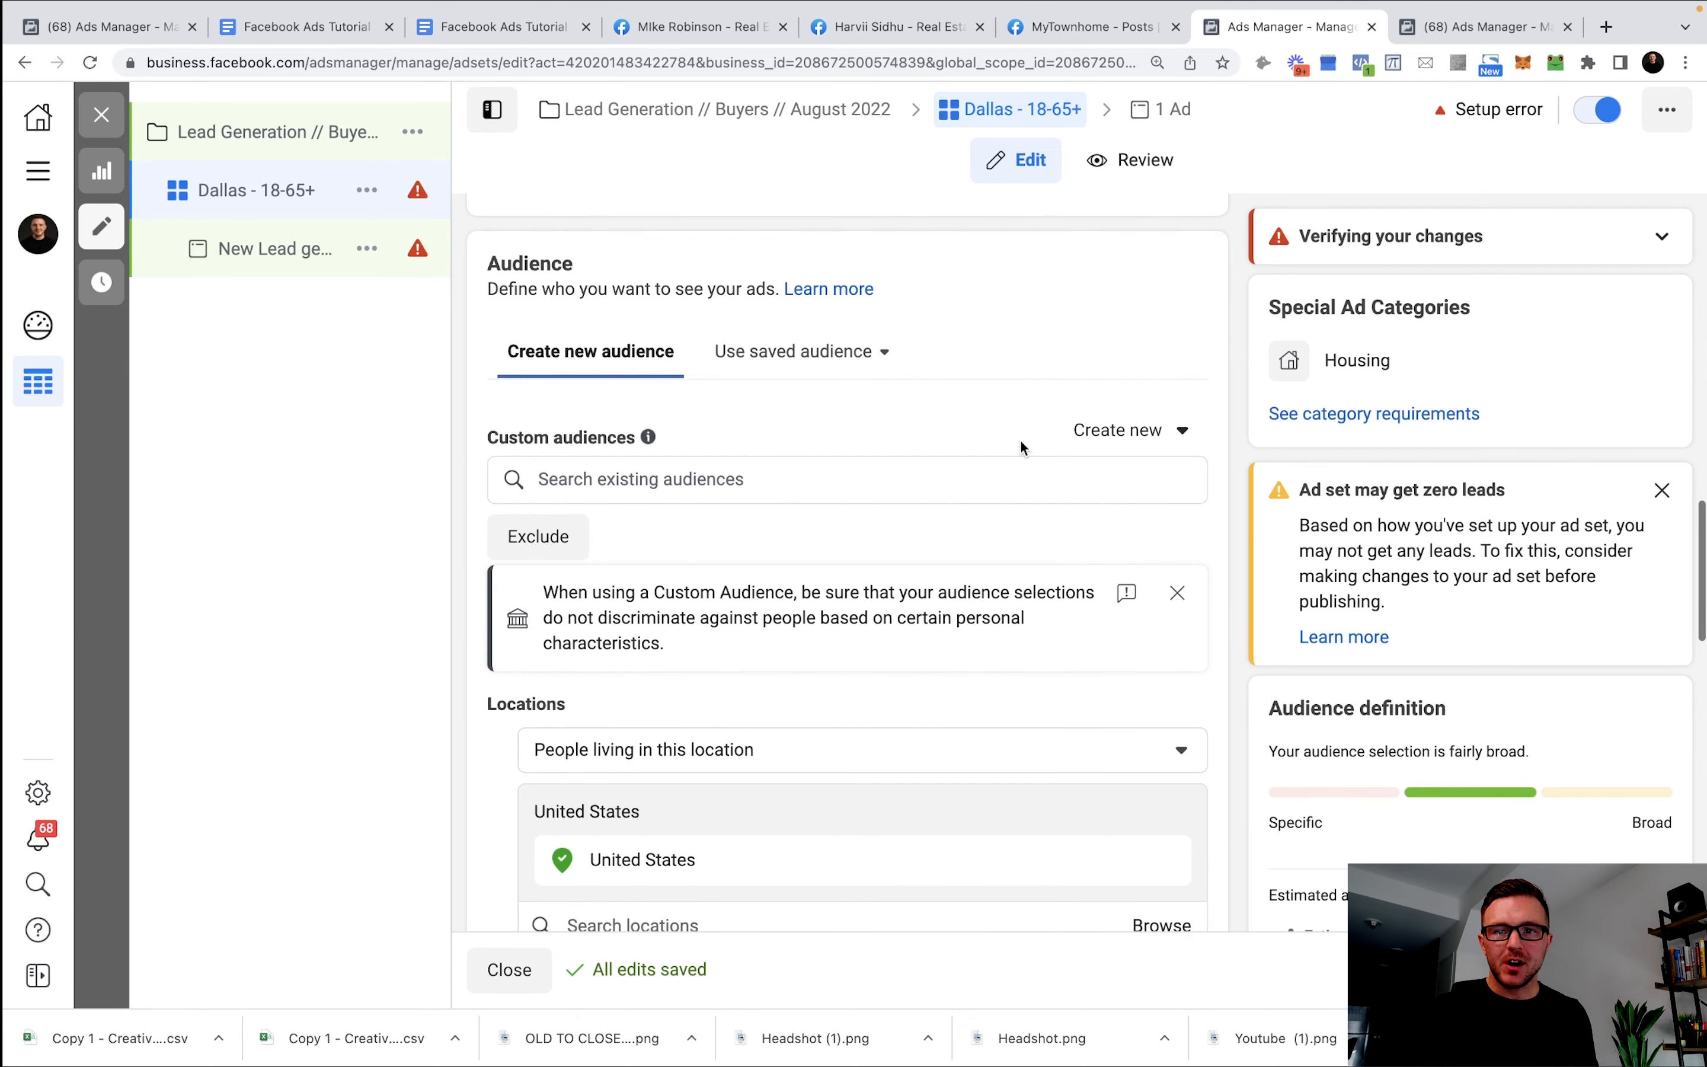
scroll(1026, 445, "up", 1)
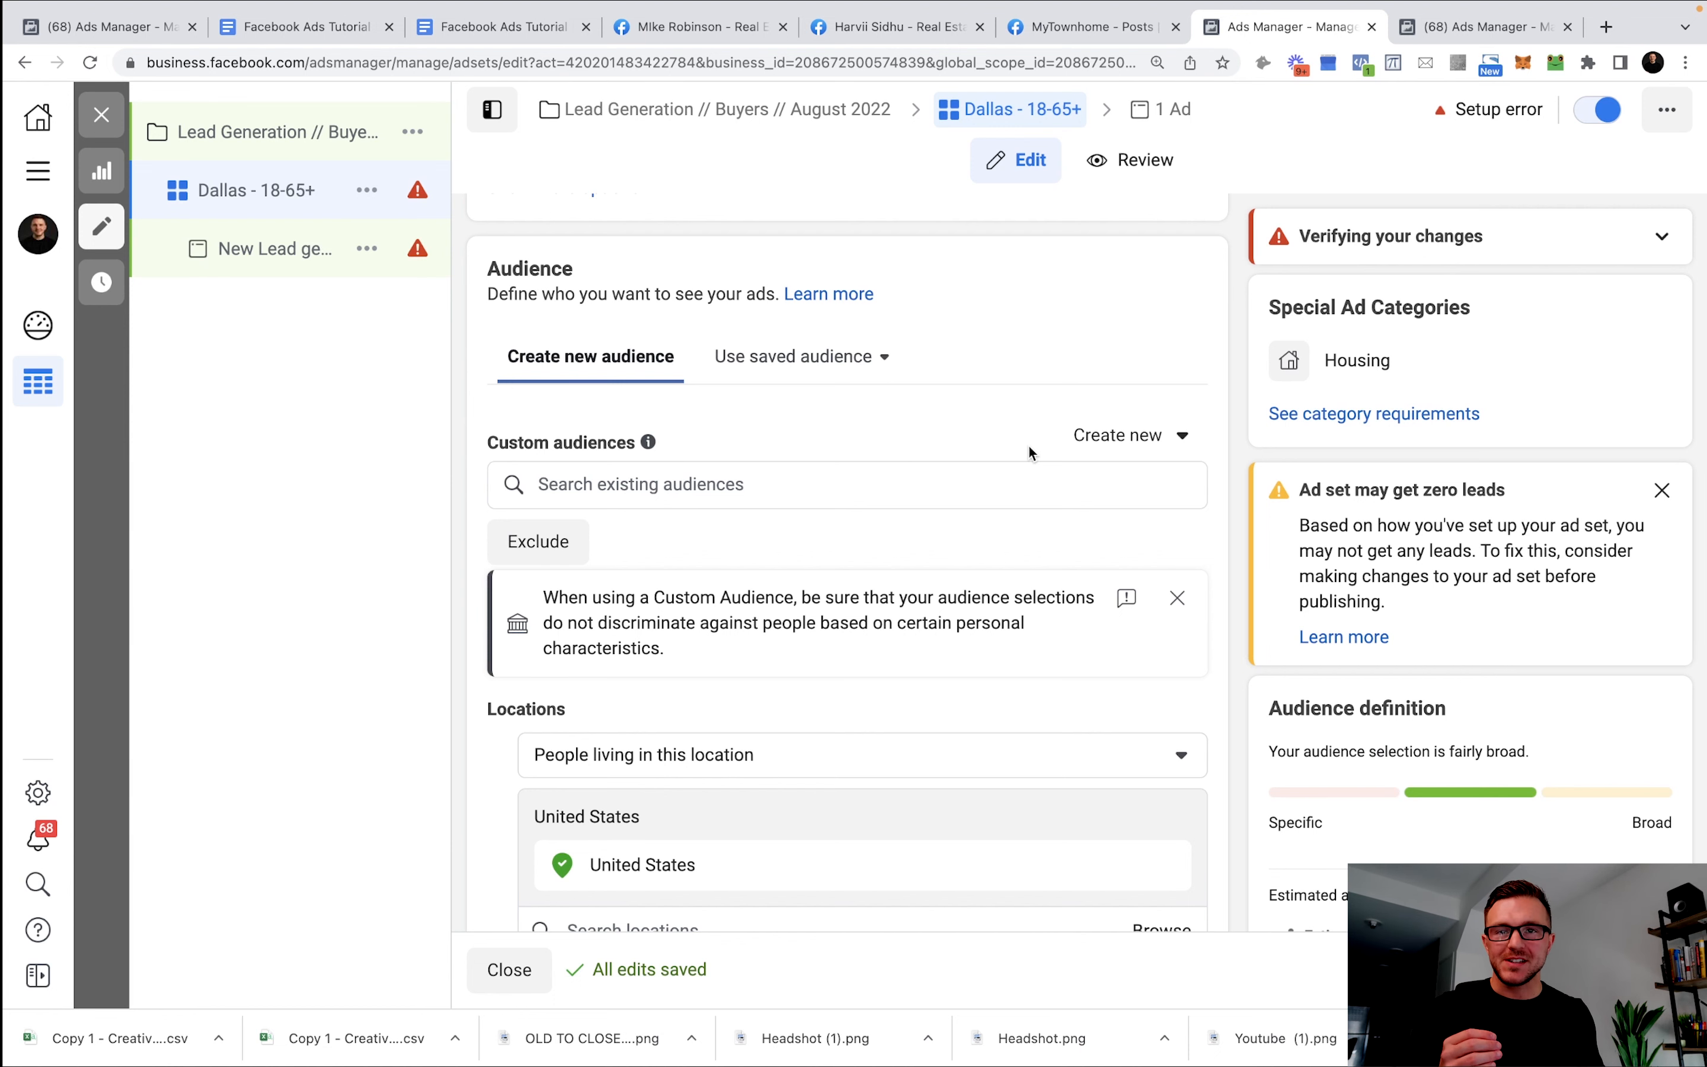
scroll(1029, 445, "down", 1)
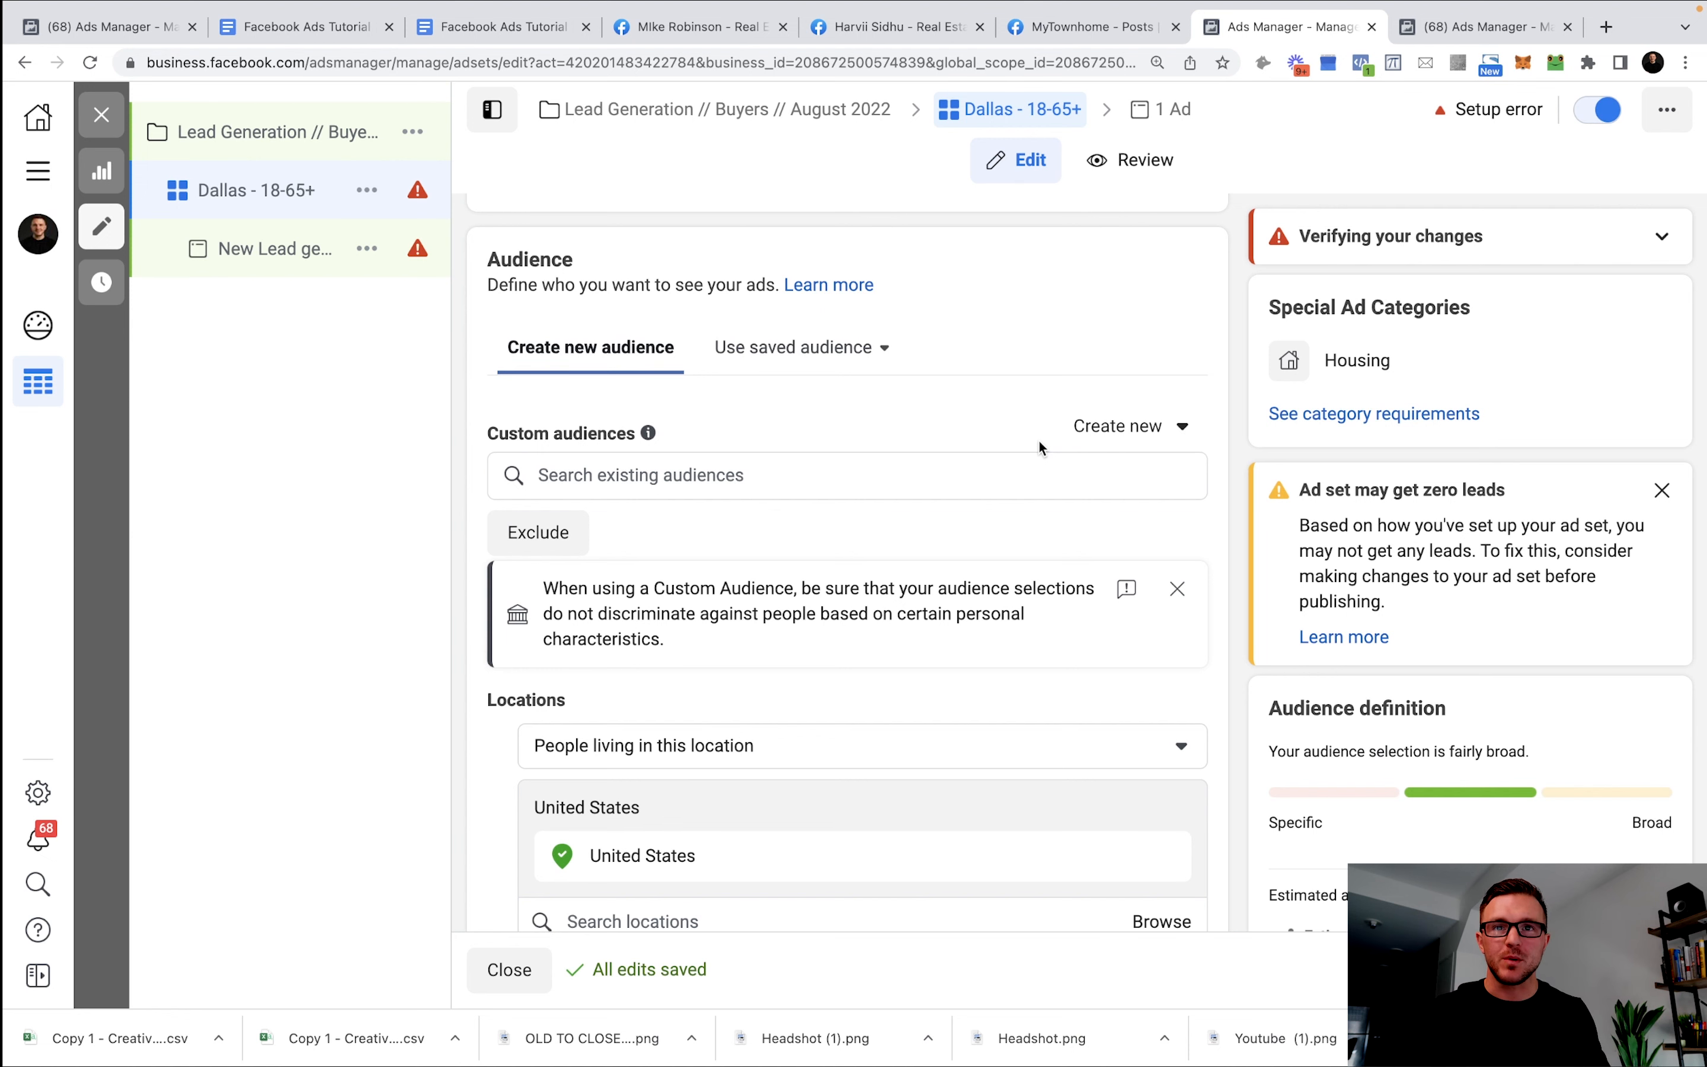
scroll(1039, 442, "down", 2)
scroll(1023, 477, "up", 1)
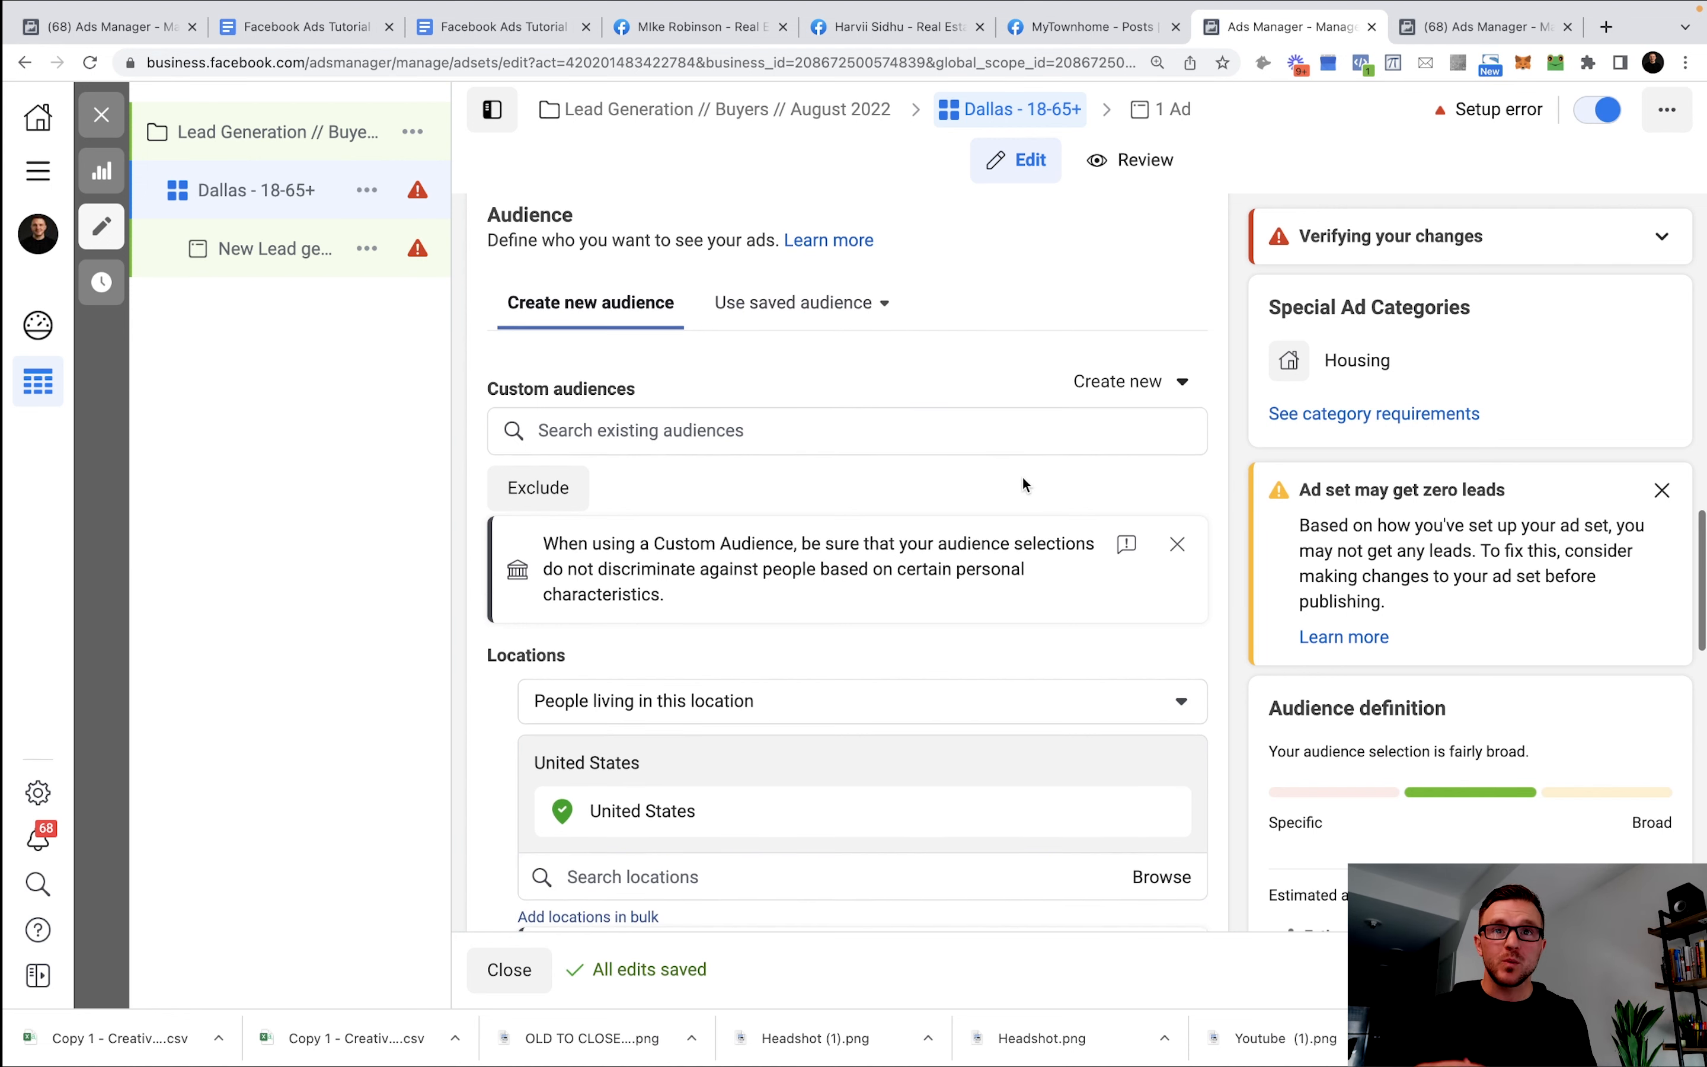
scroll(1014, 491, "down", 1)
scroll(1014, 490, "up", 1)
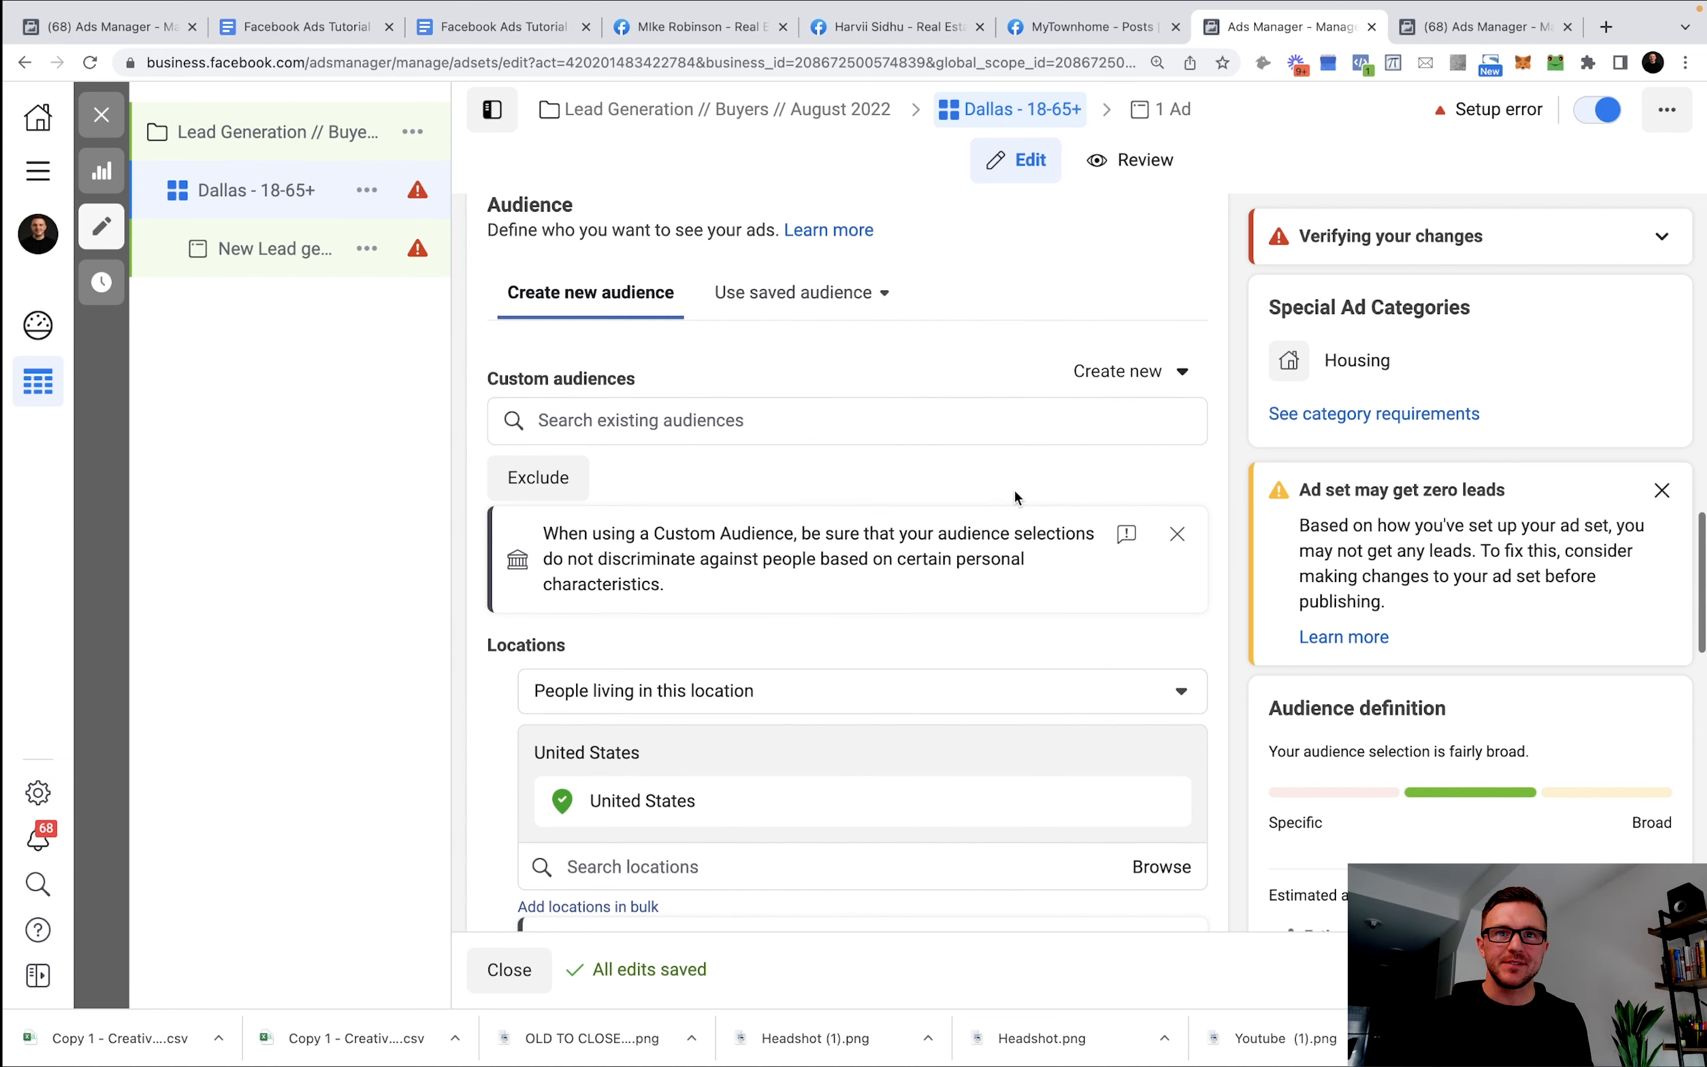
scroll(1006, 505, "down", 2)
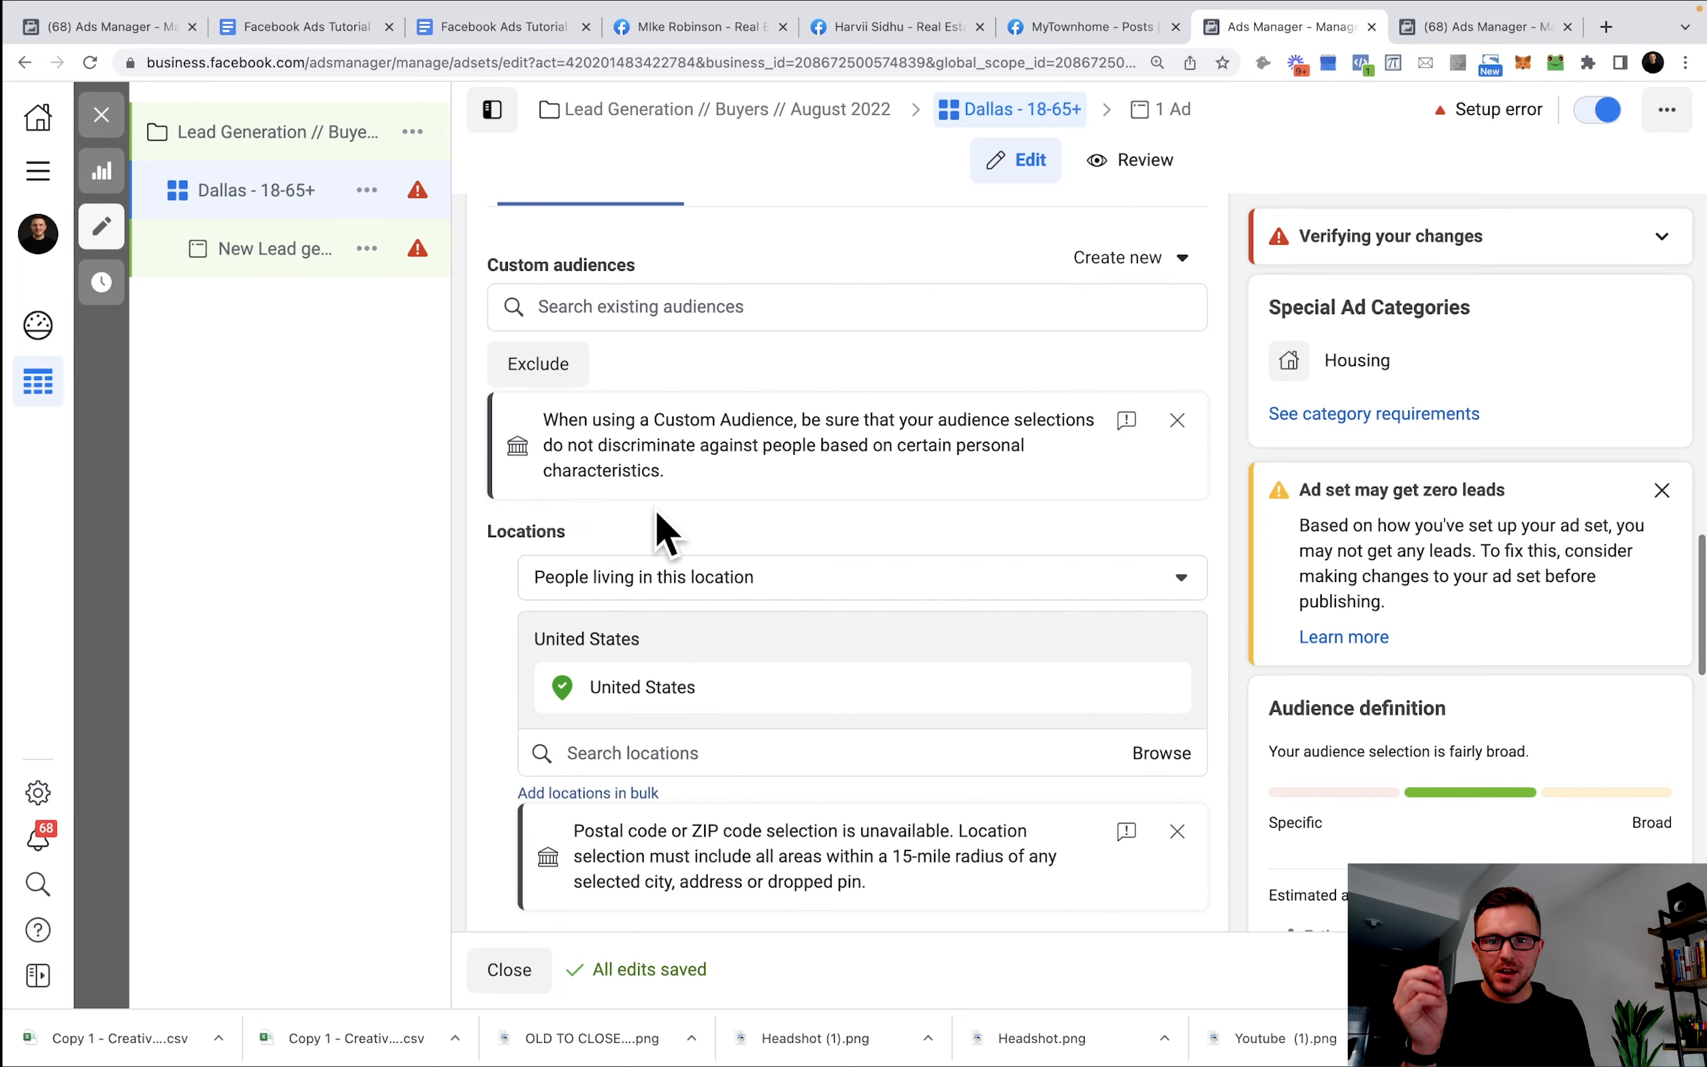
scroll(671, 533, "down", 3)
scroll(680, 530, "down", 1)
Search 'dallas' and target Dallas, Texas in place of the United States.
left_click(931, 625)
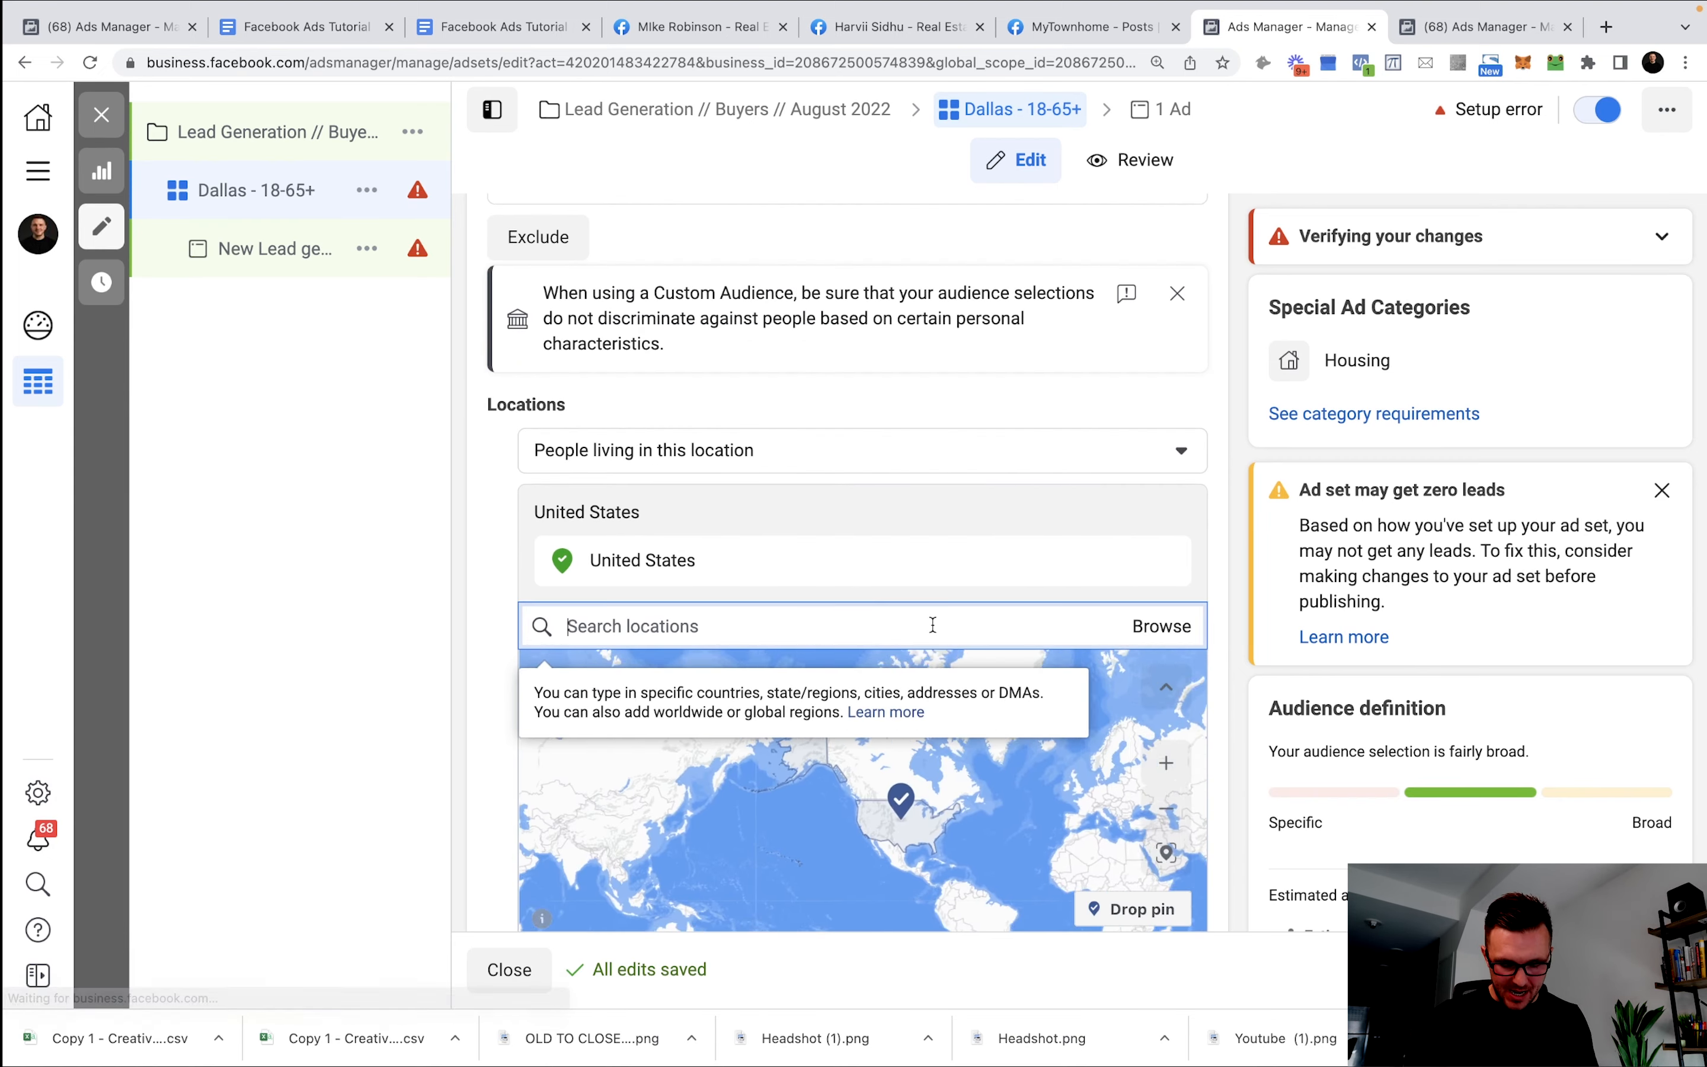
type("dallas")
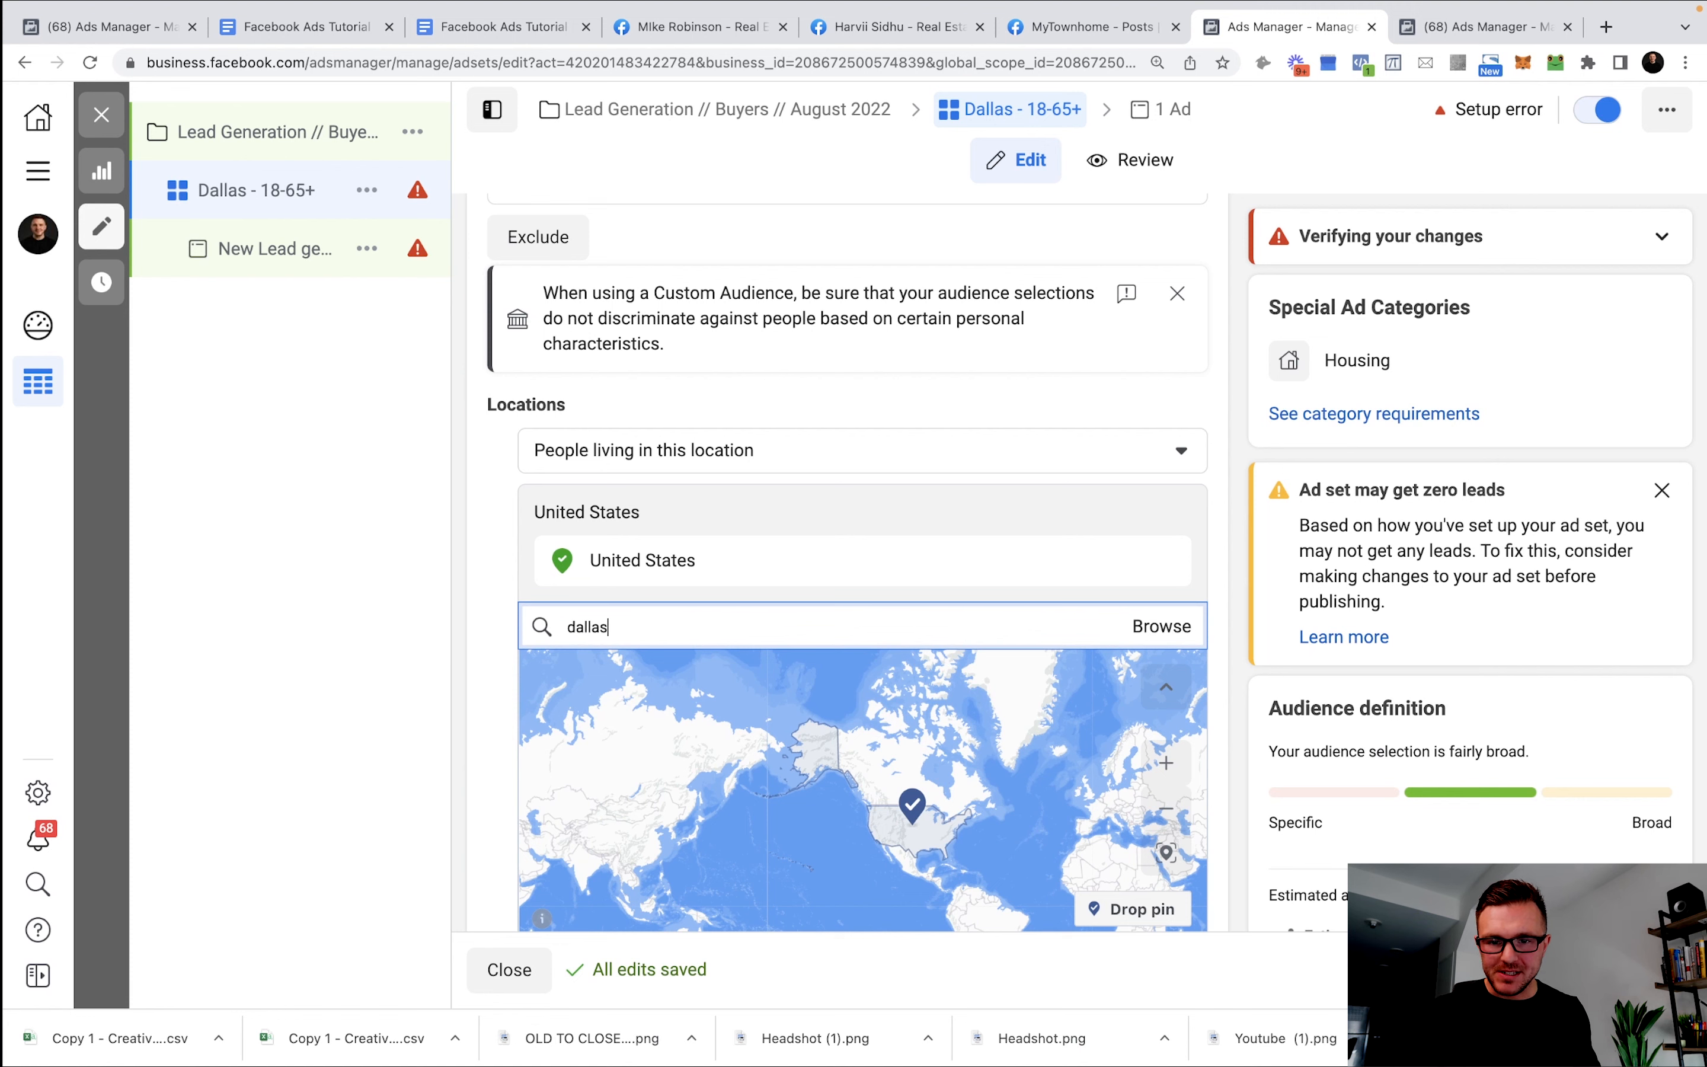
left_click(698, 678)
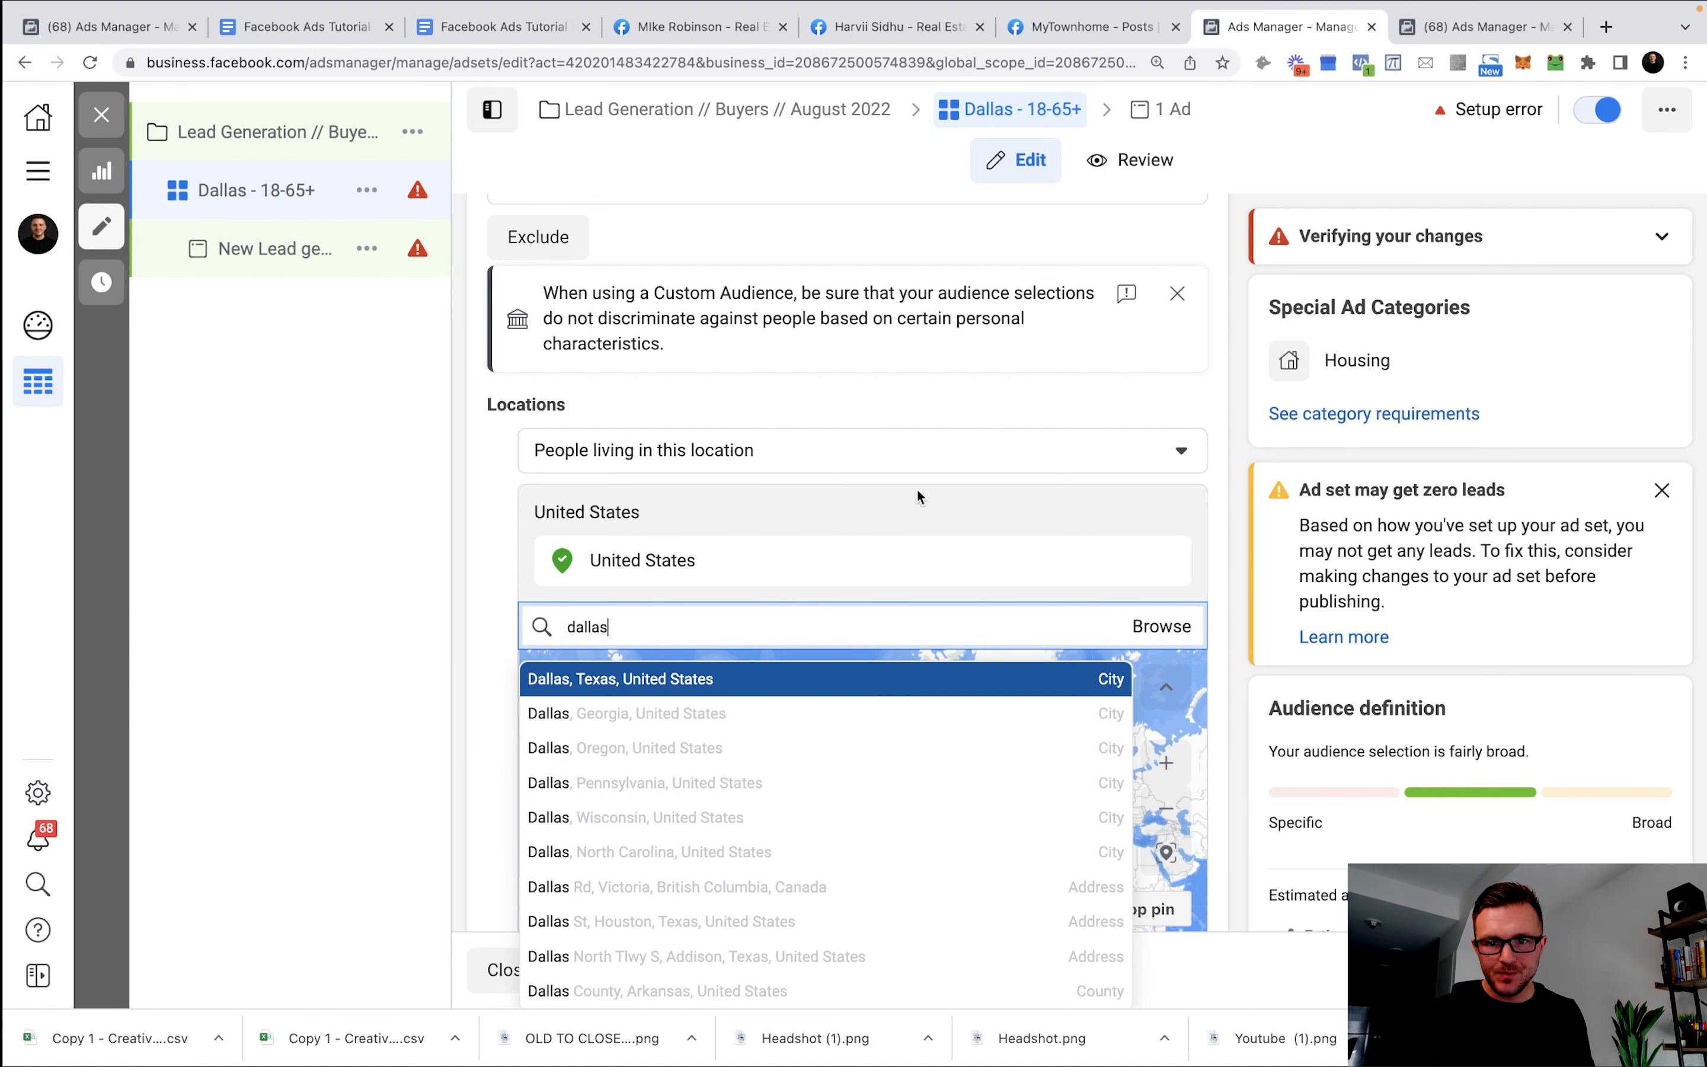
Set the location option to target only people living in this location.
scroll(731, 475, "up", 1)
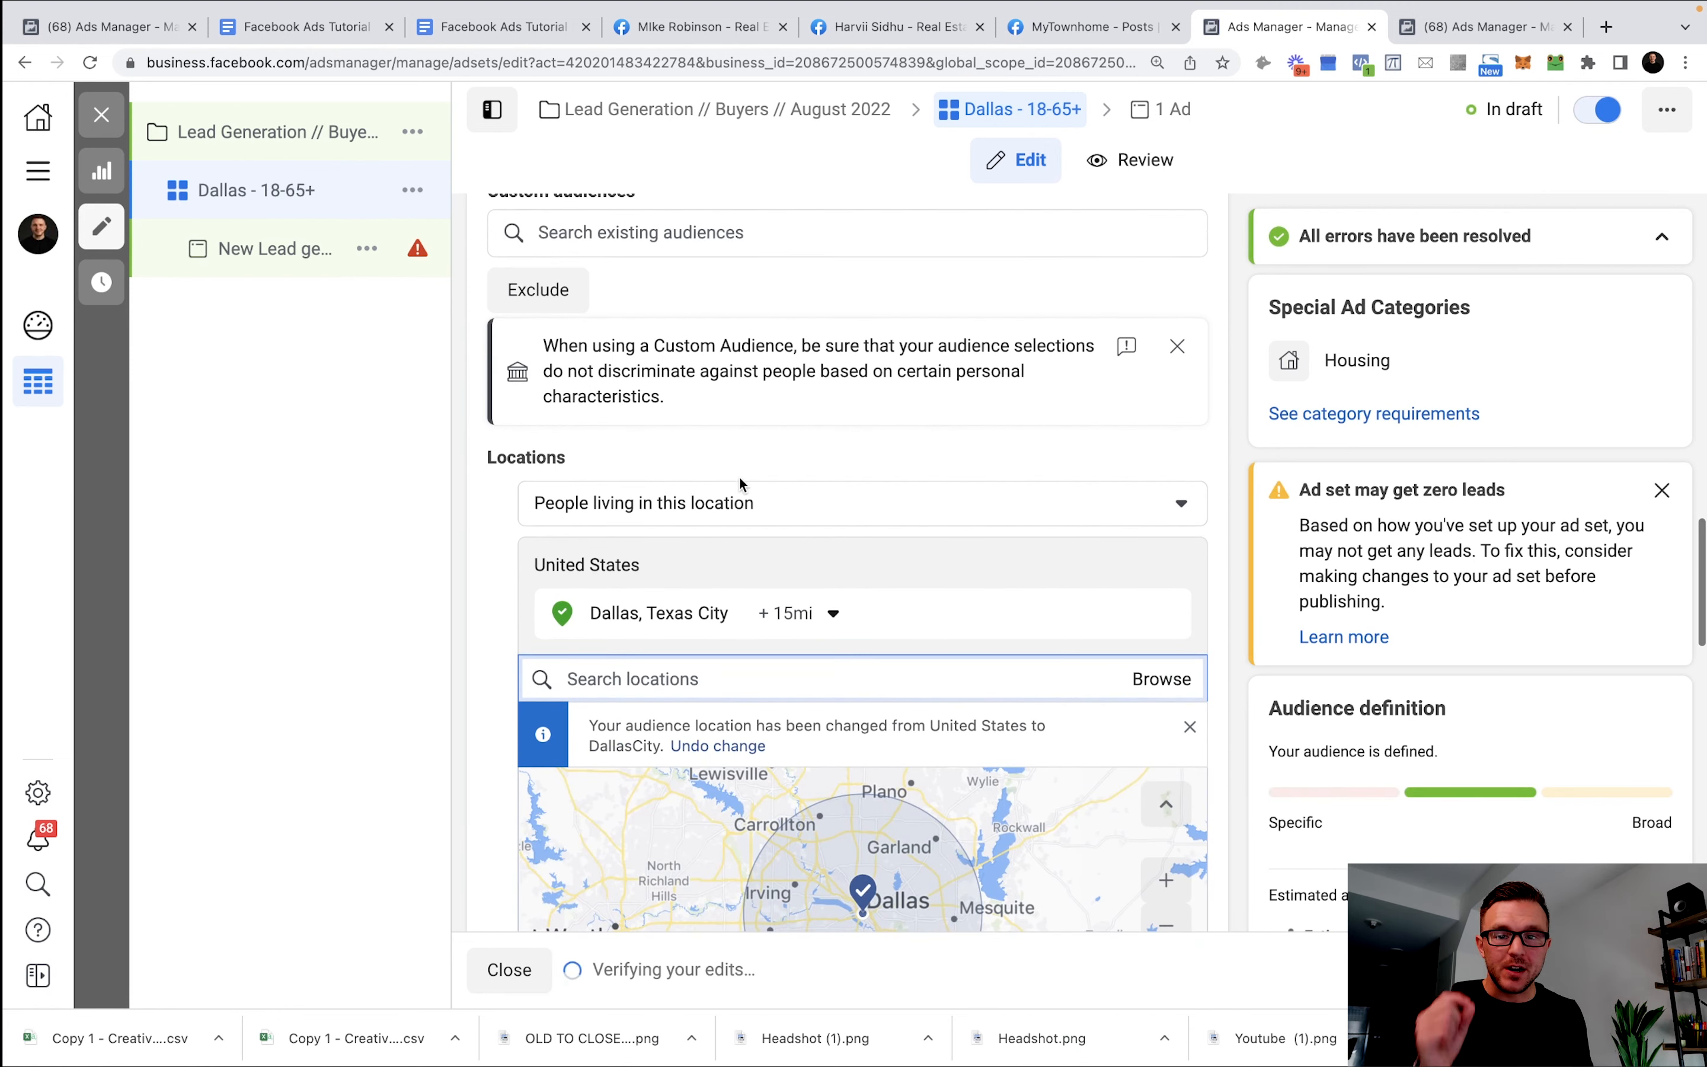
left_click(763, 522)
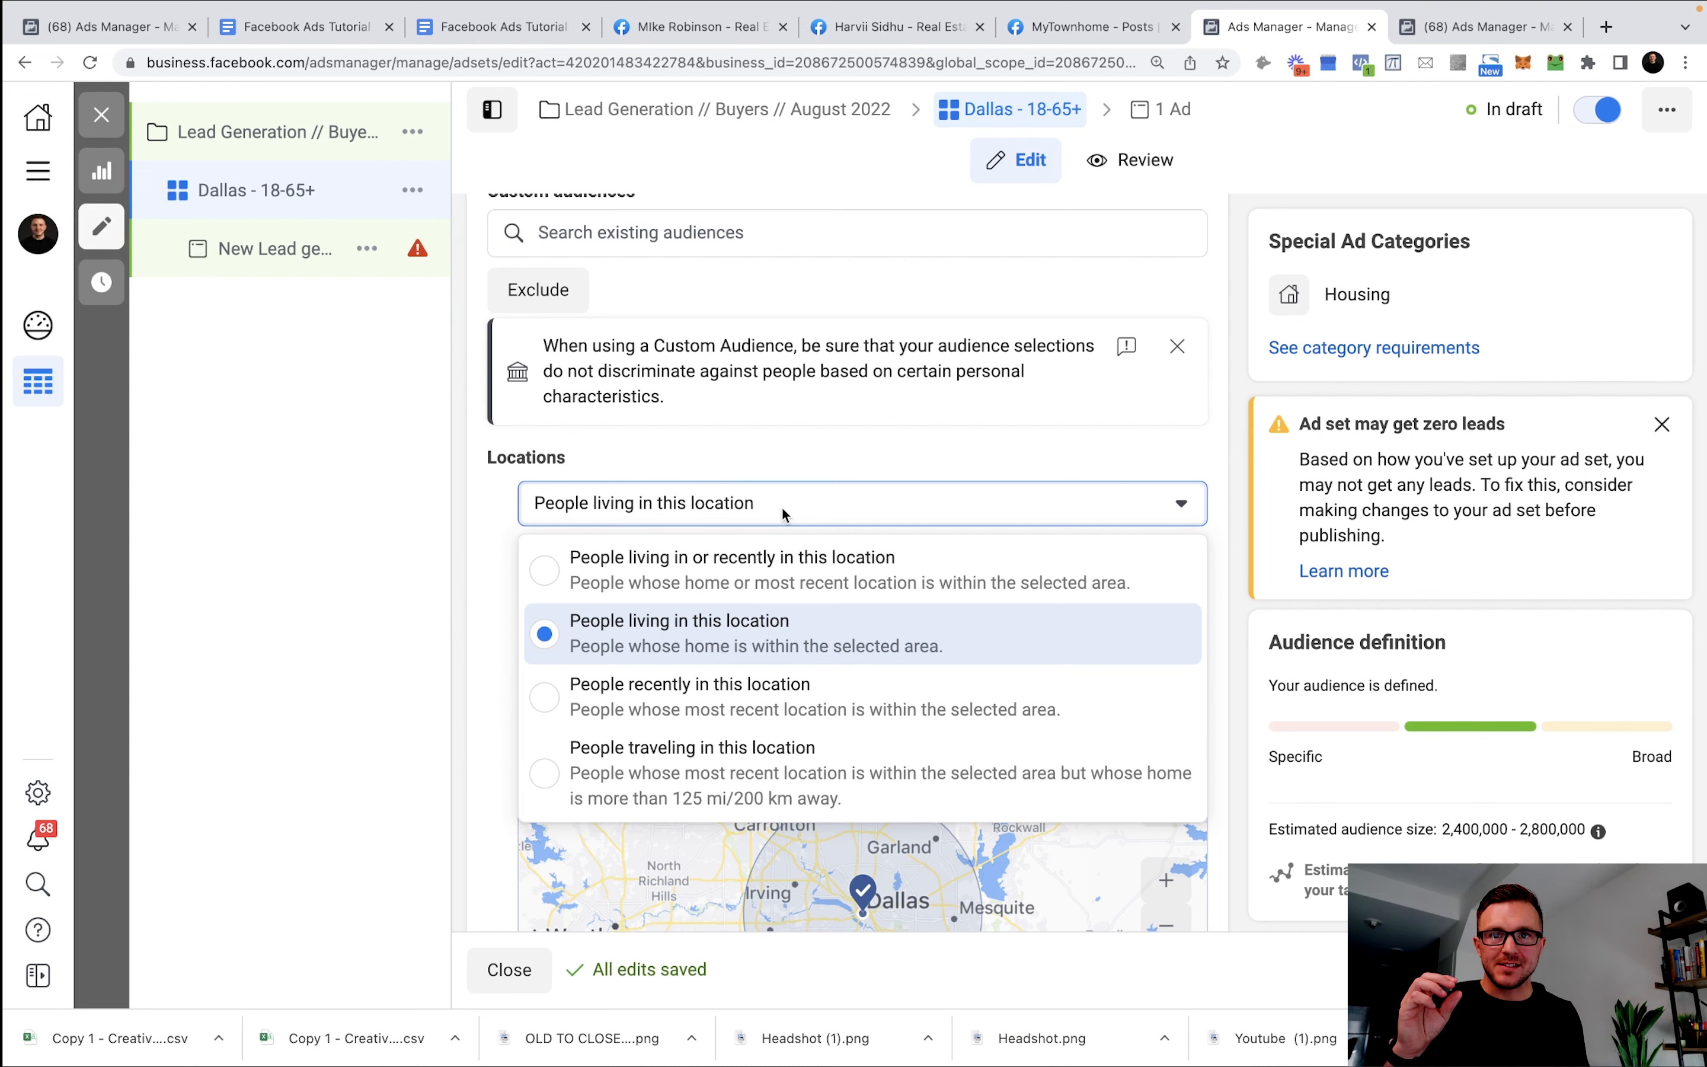
left_click(742, 564)
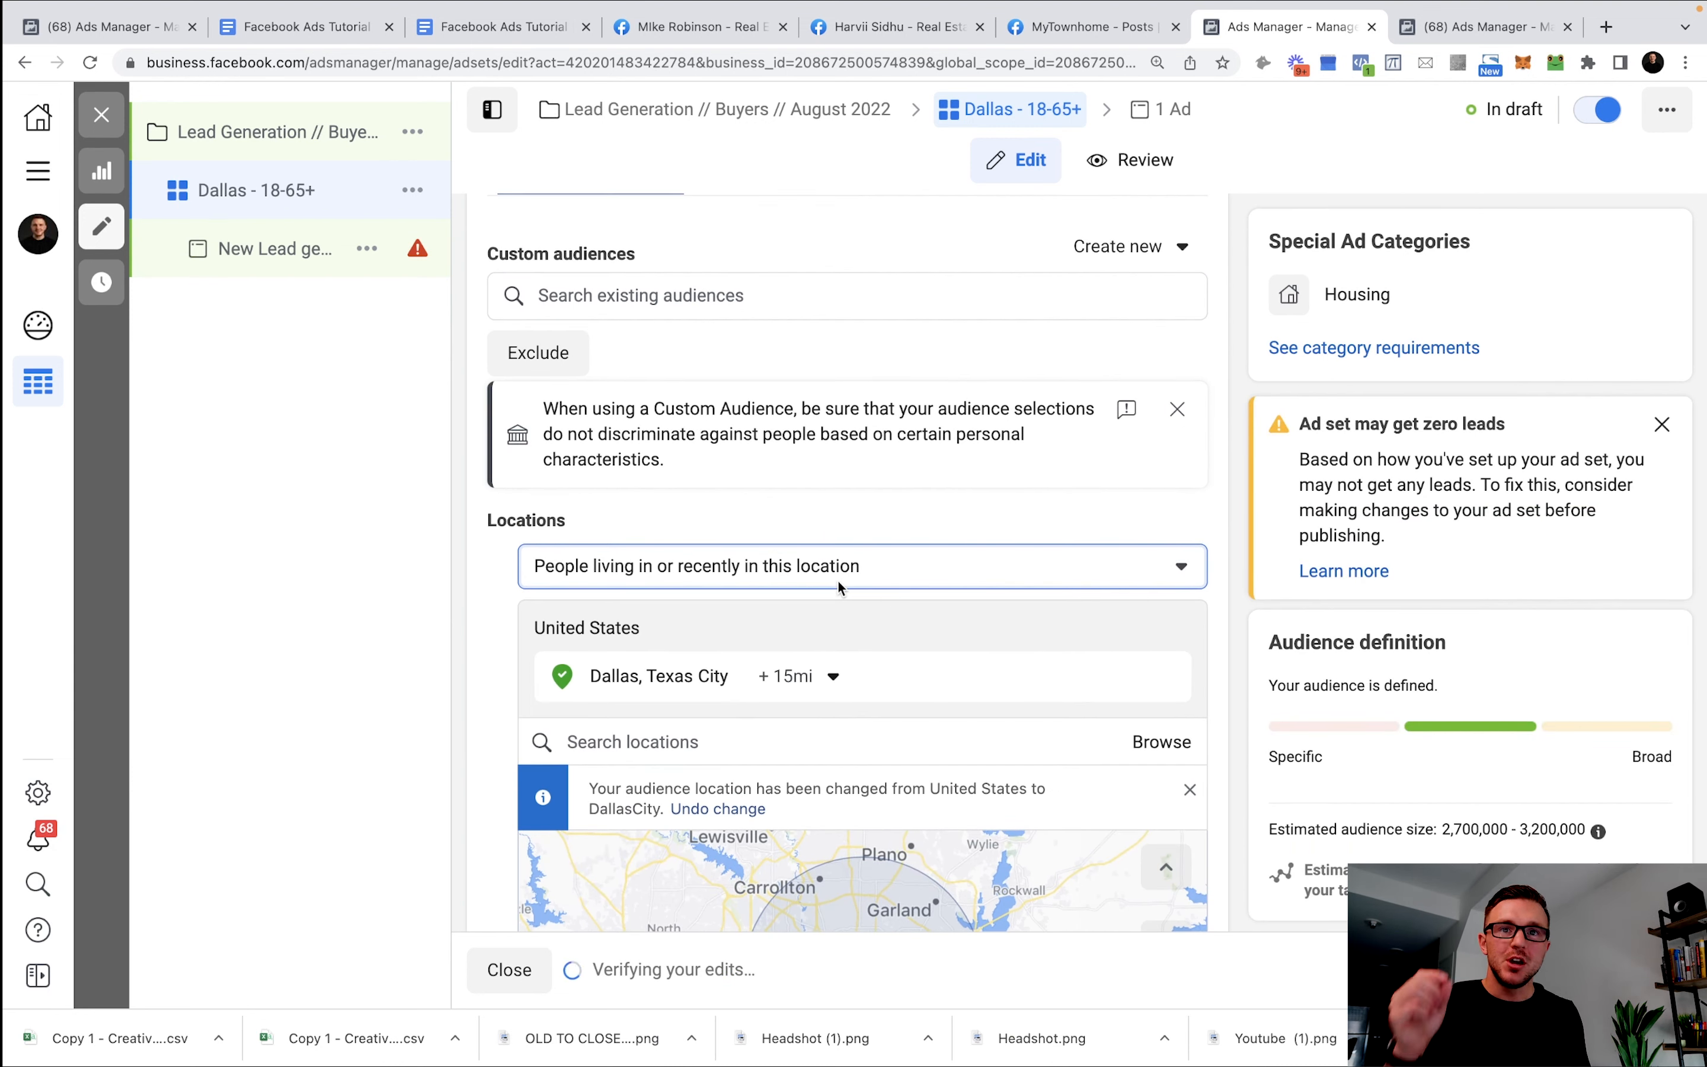
left_click(839, 581)
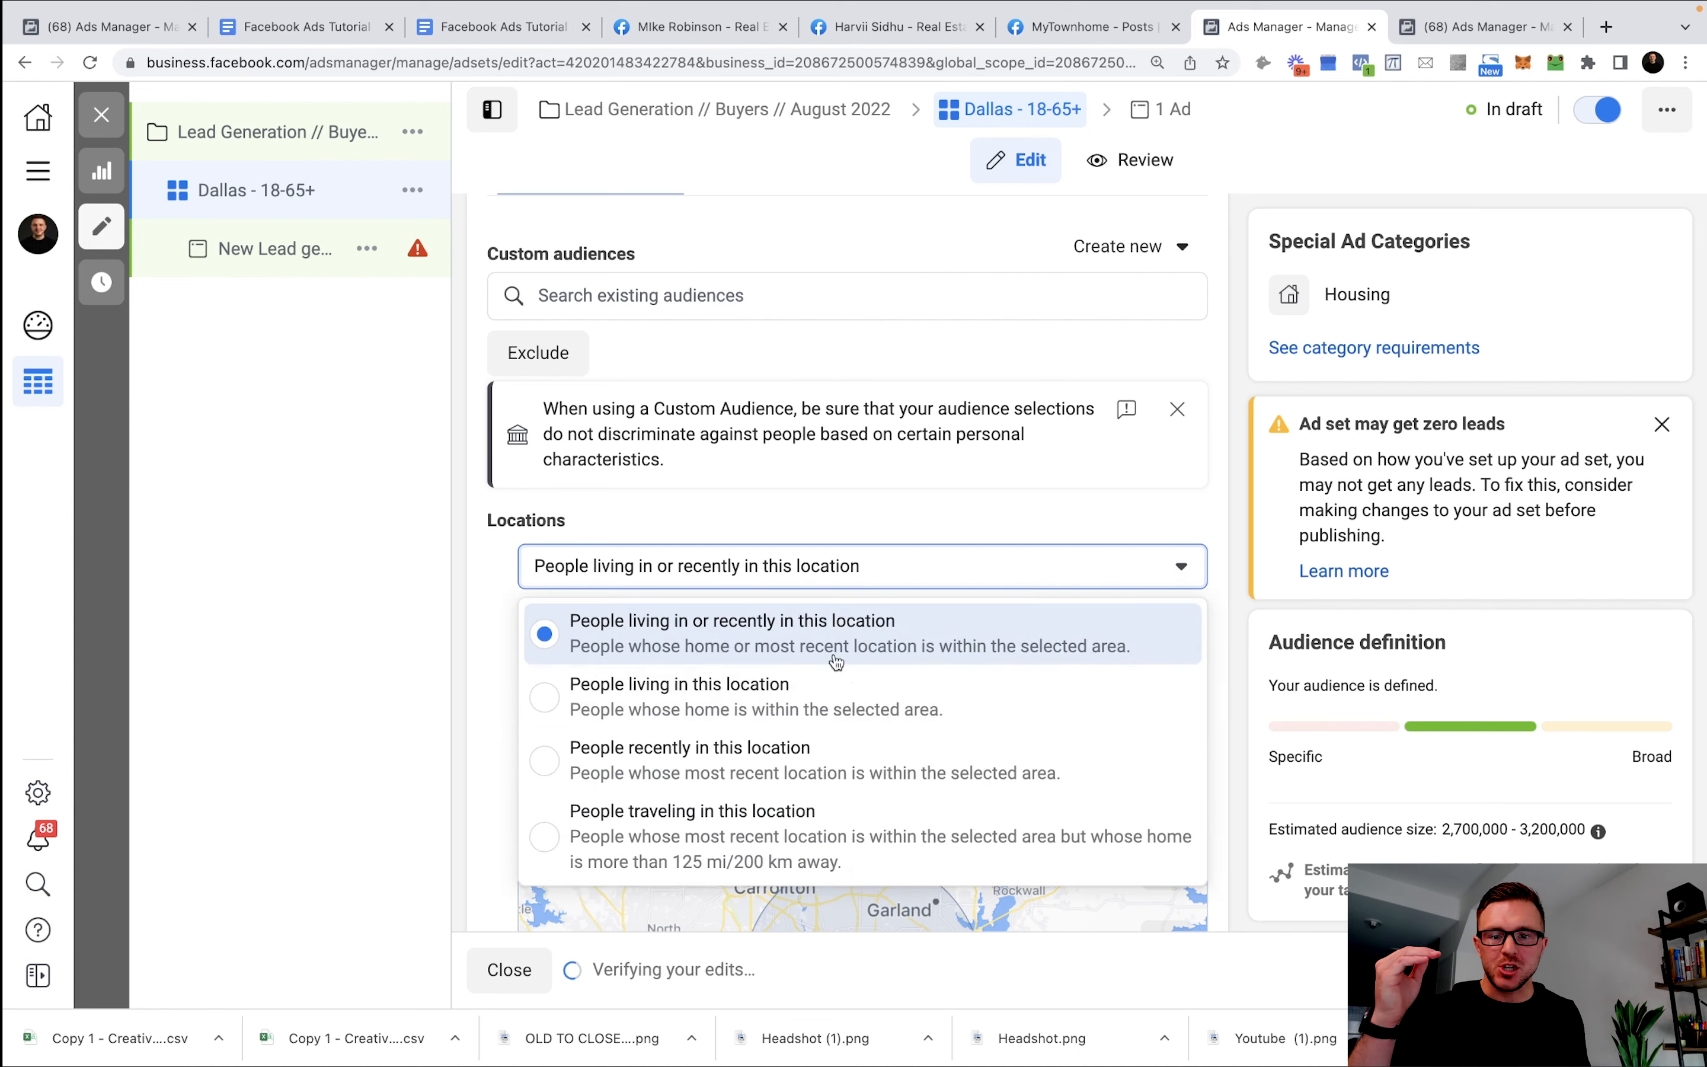
left_click(816, 704)
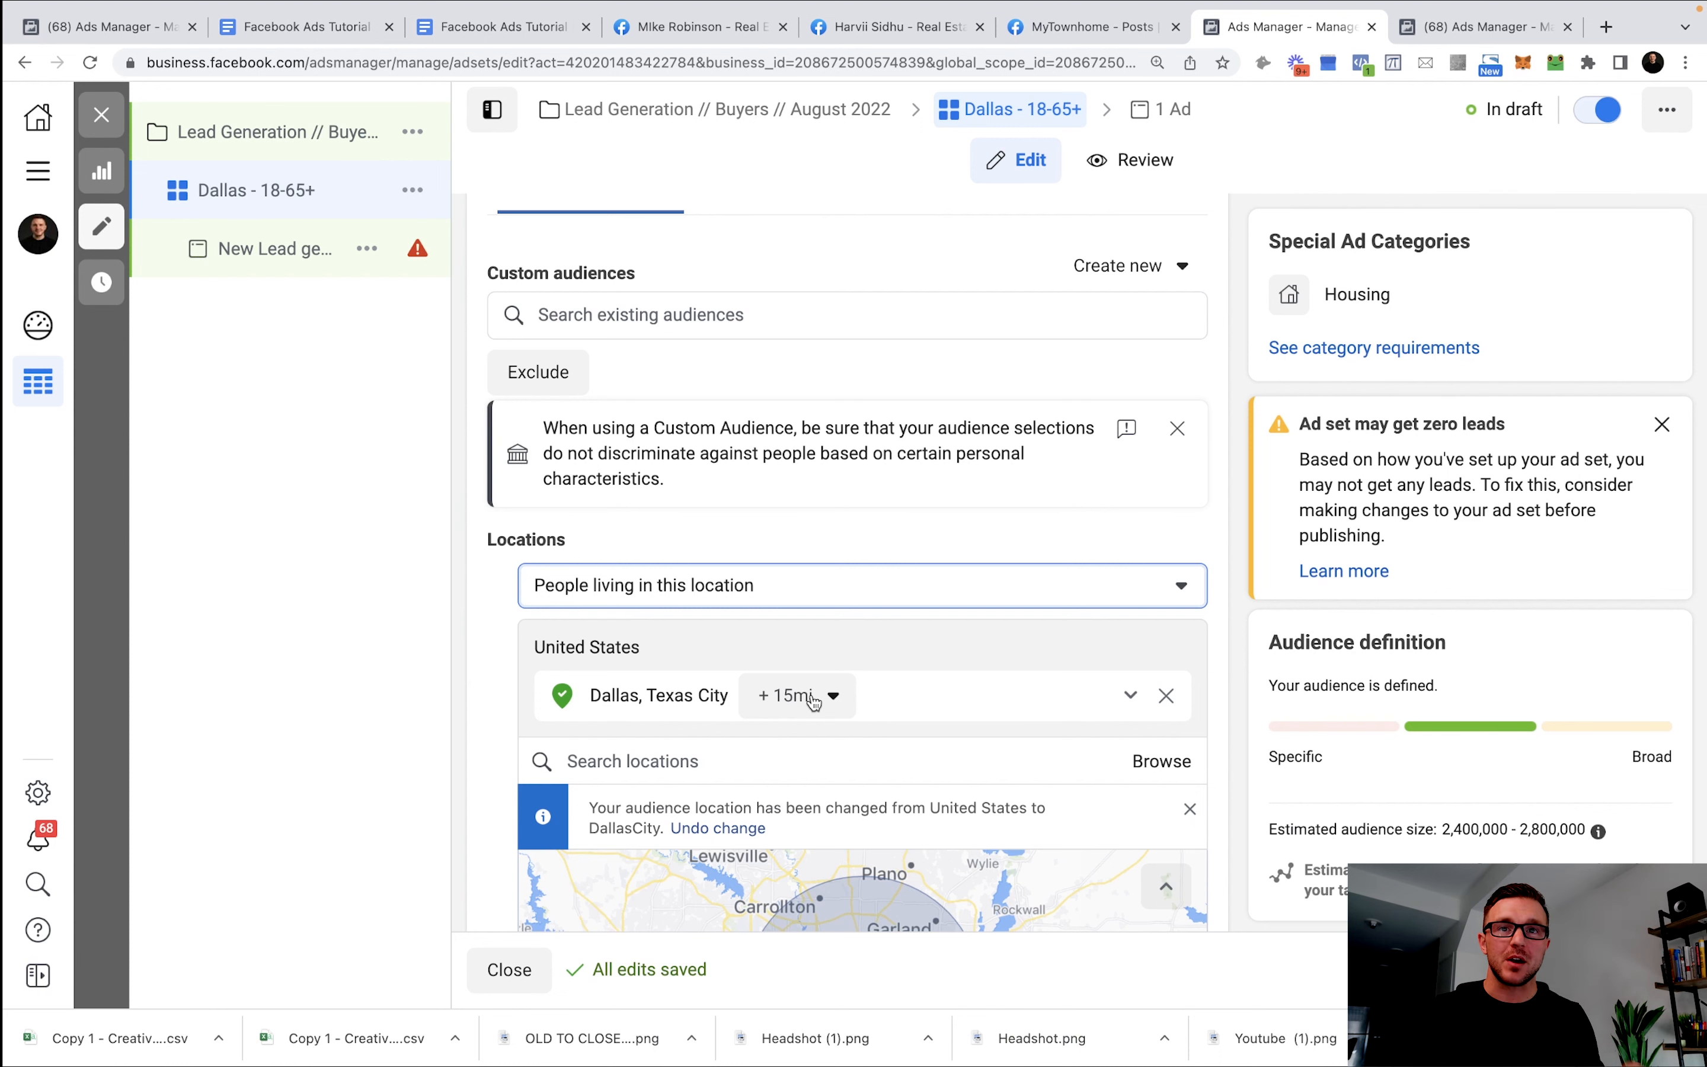
Widen the Dallas radius from 15 miles to 26, then to 37 miles.
scroll(913, 559, "down", 5)
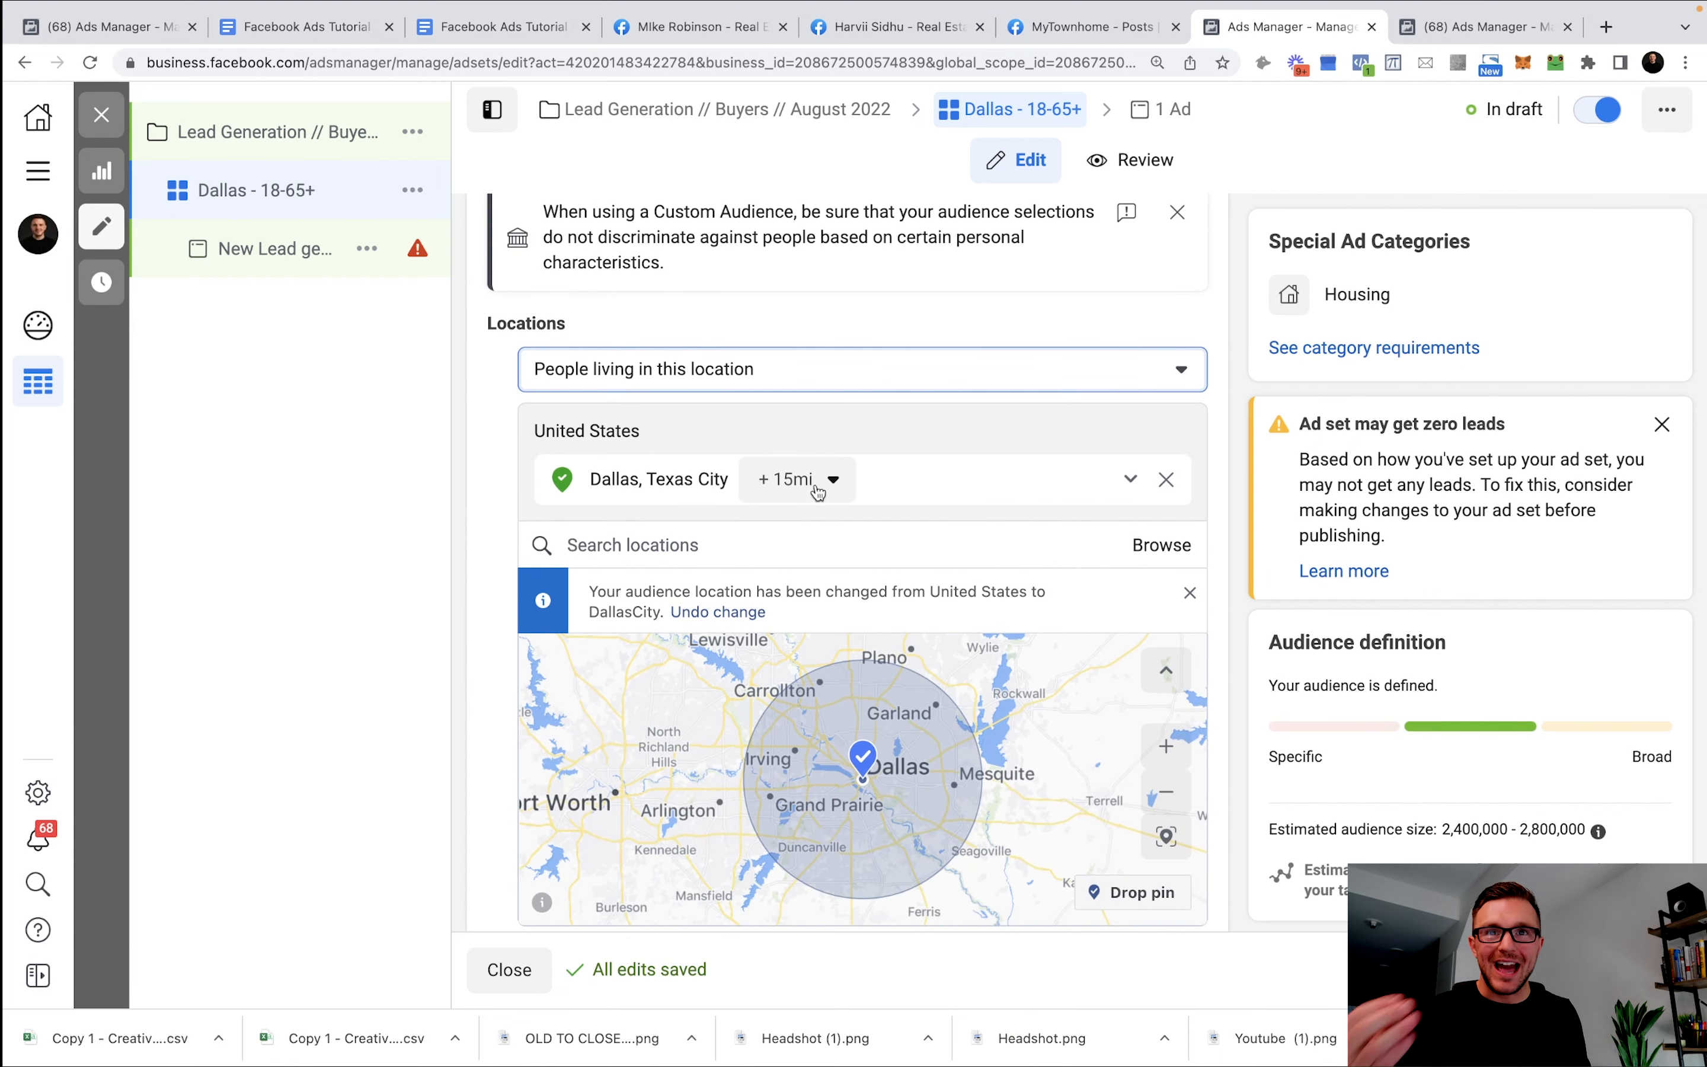
scroll(858, 670, "up", 5)
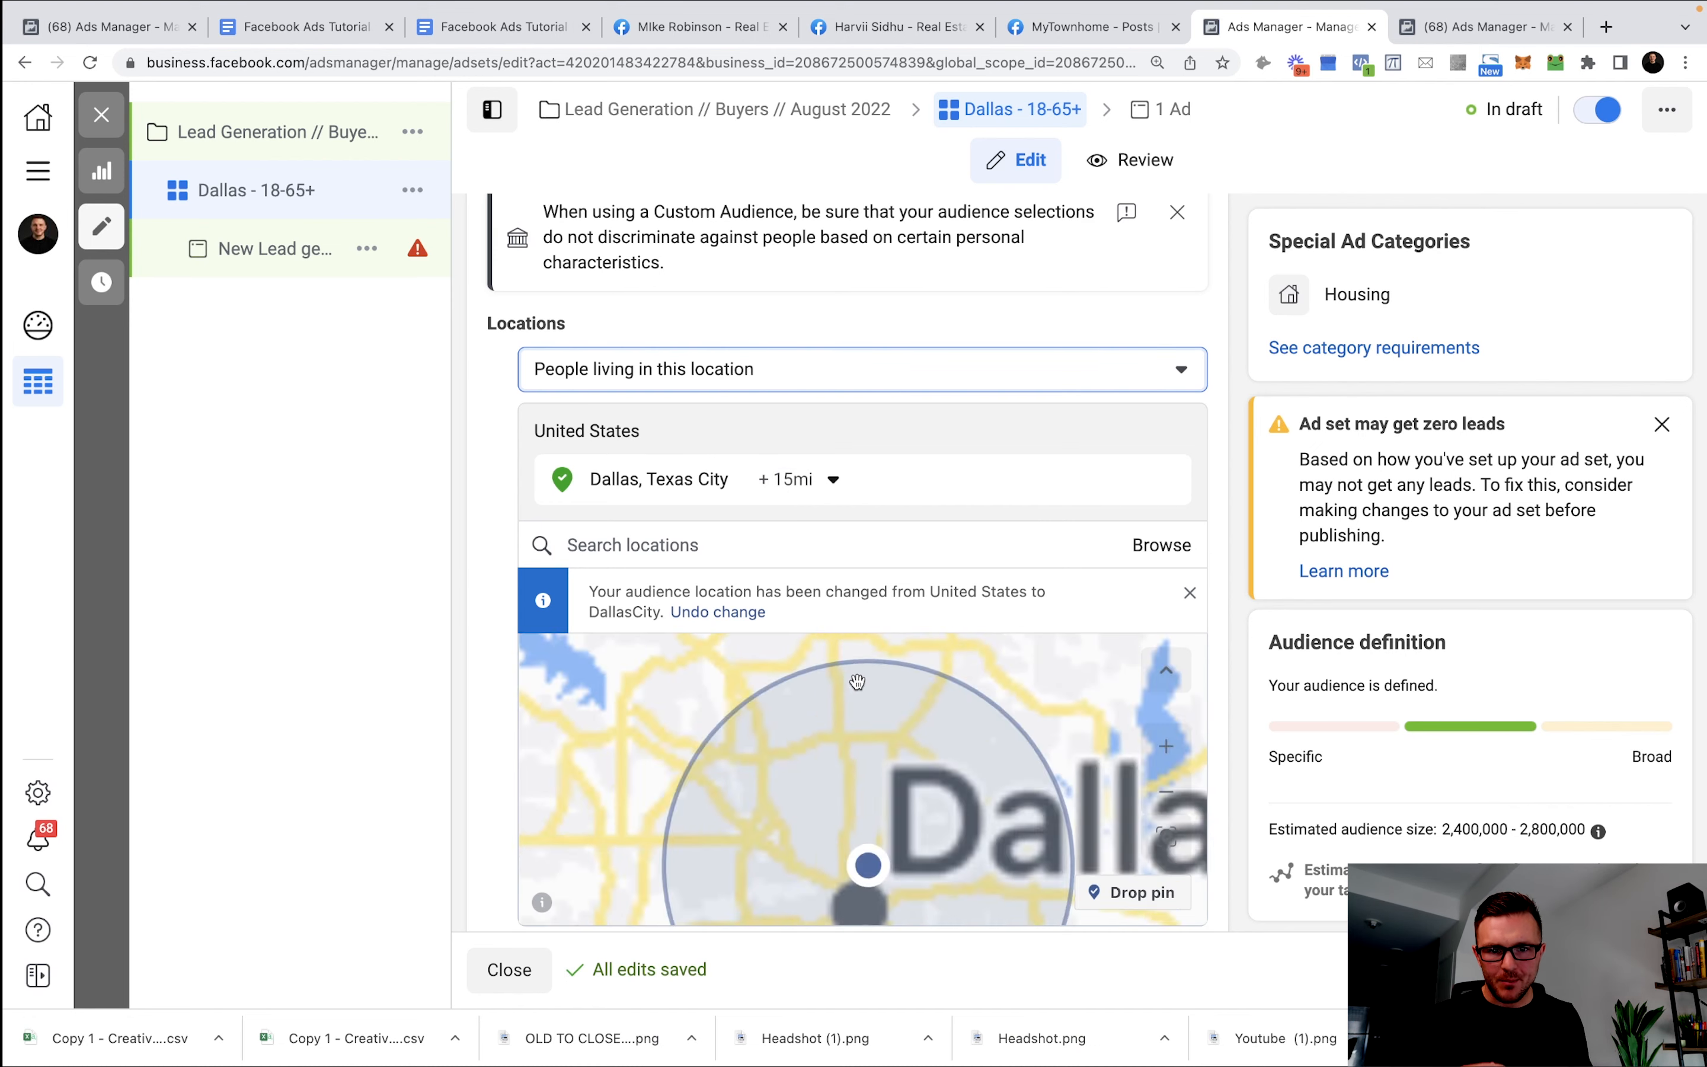
scroll(855, 687, "down", 5)
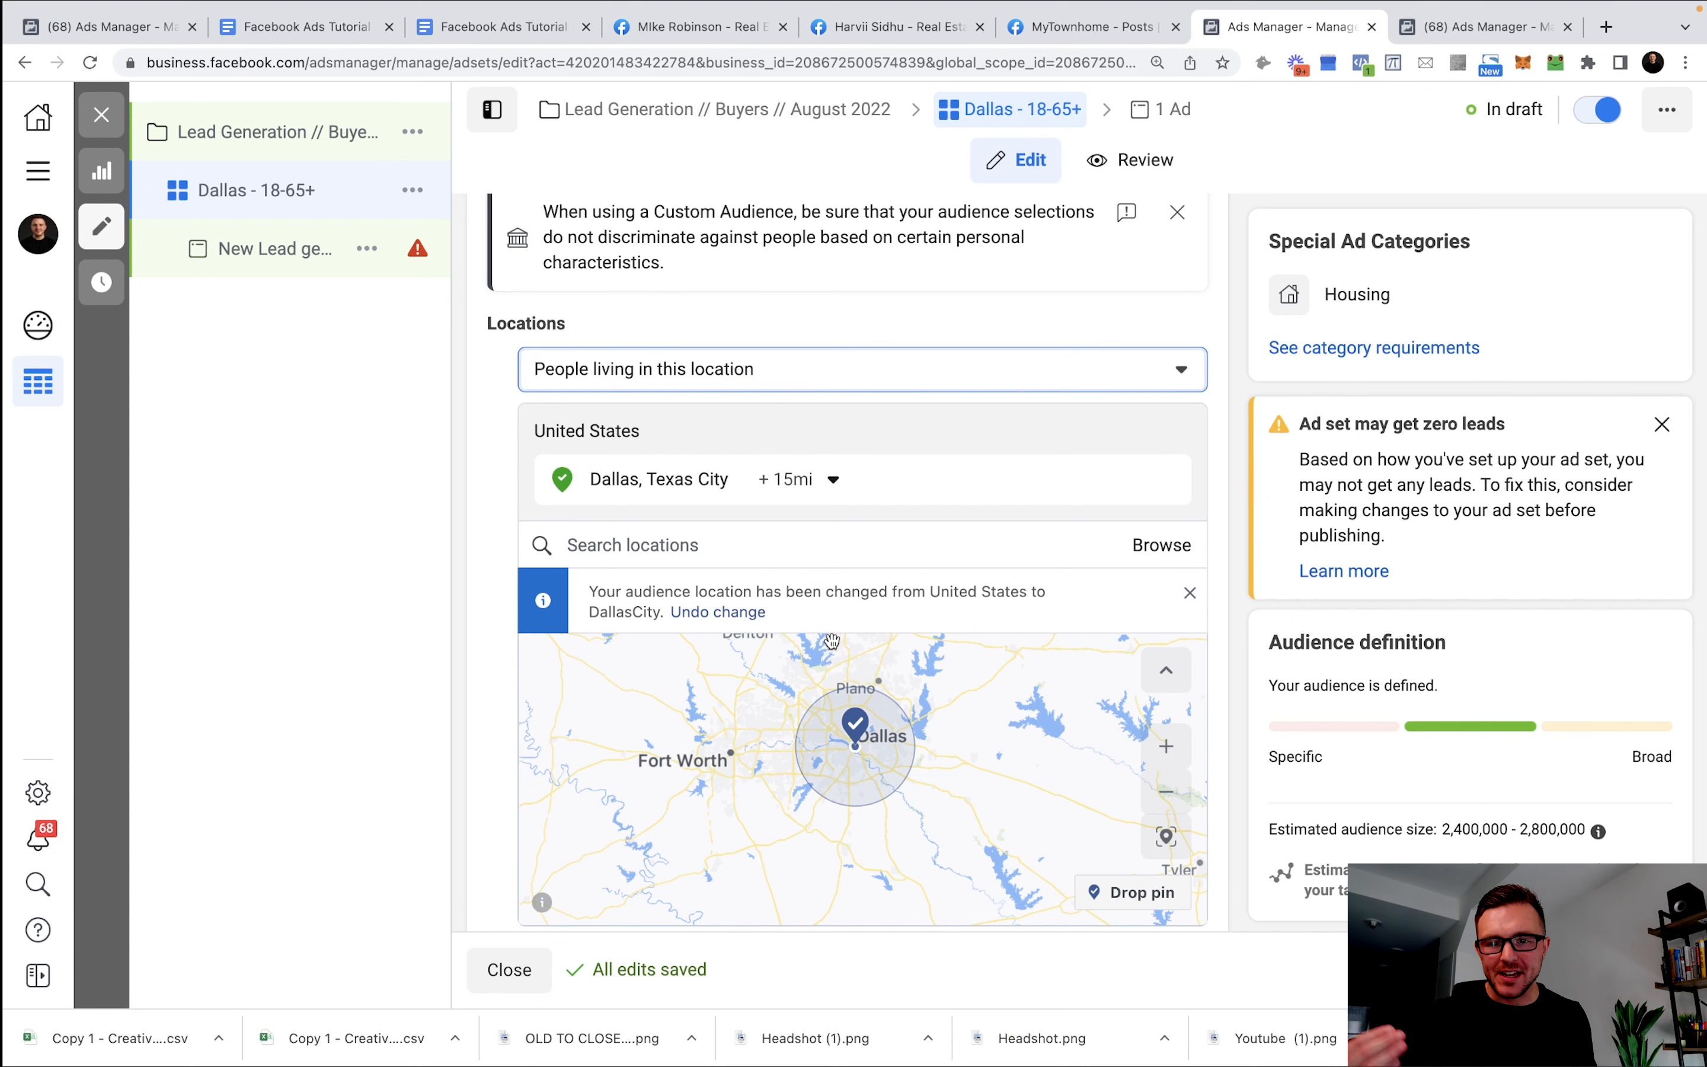
left_click(812, 480)
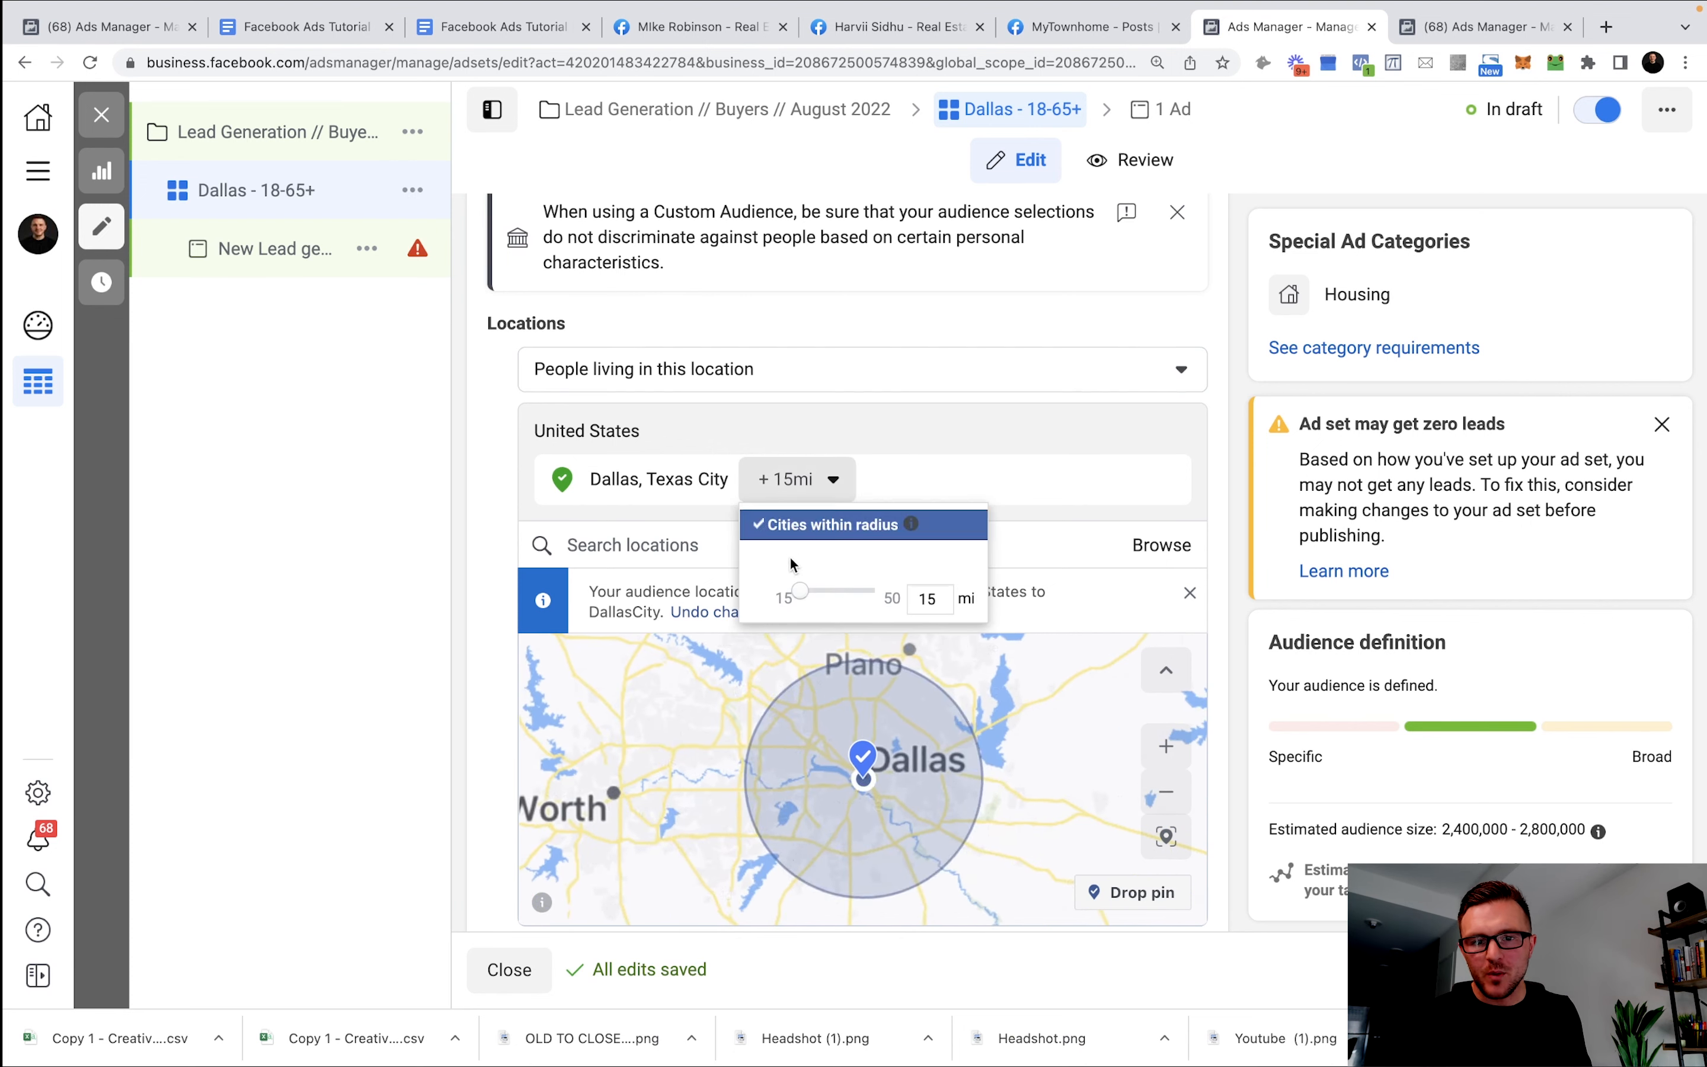
left_click_drag(824, 599, 832, 597)
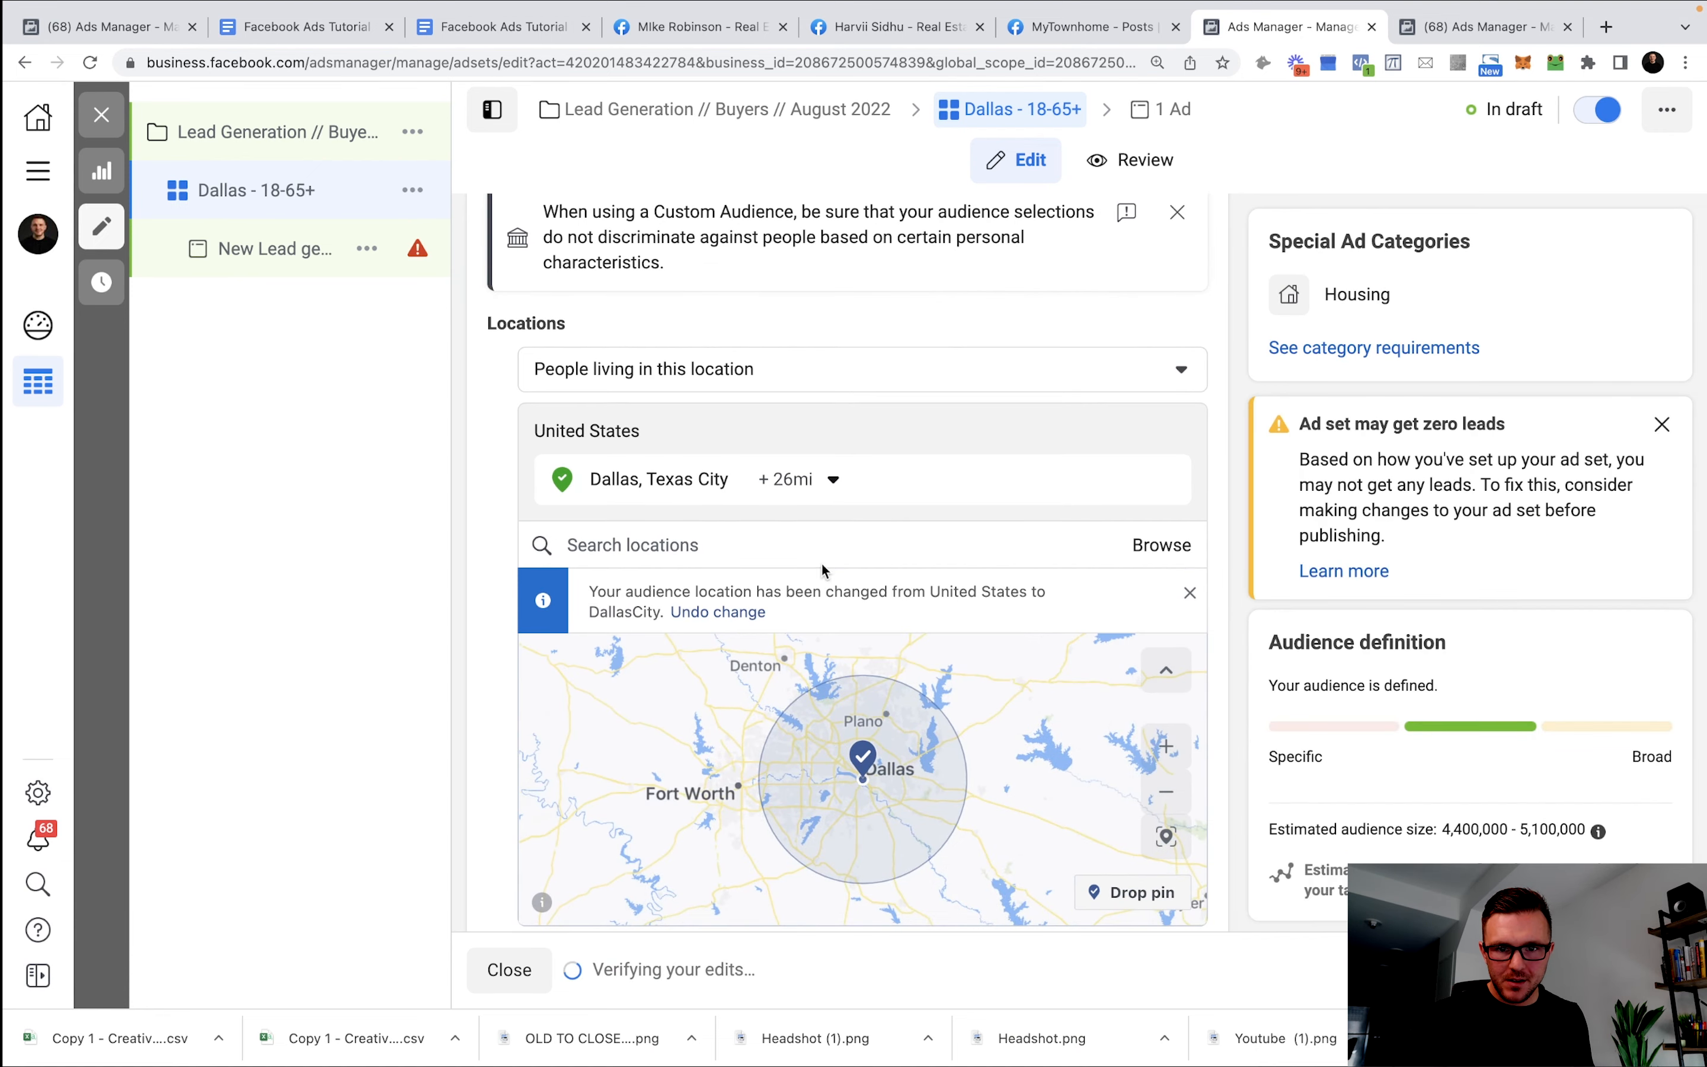
left_click(806, 479)
left_click_drag(825, 589, 850, 590)
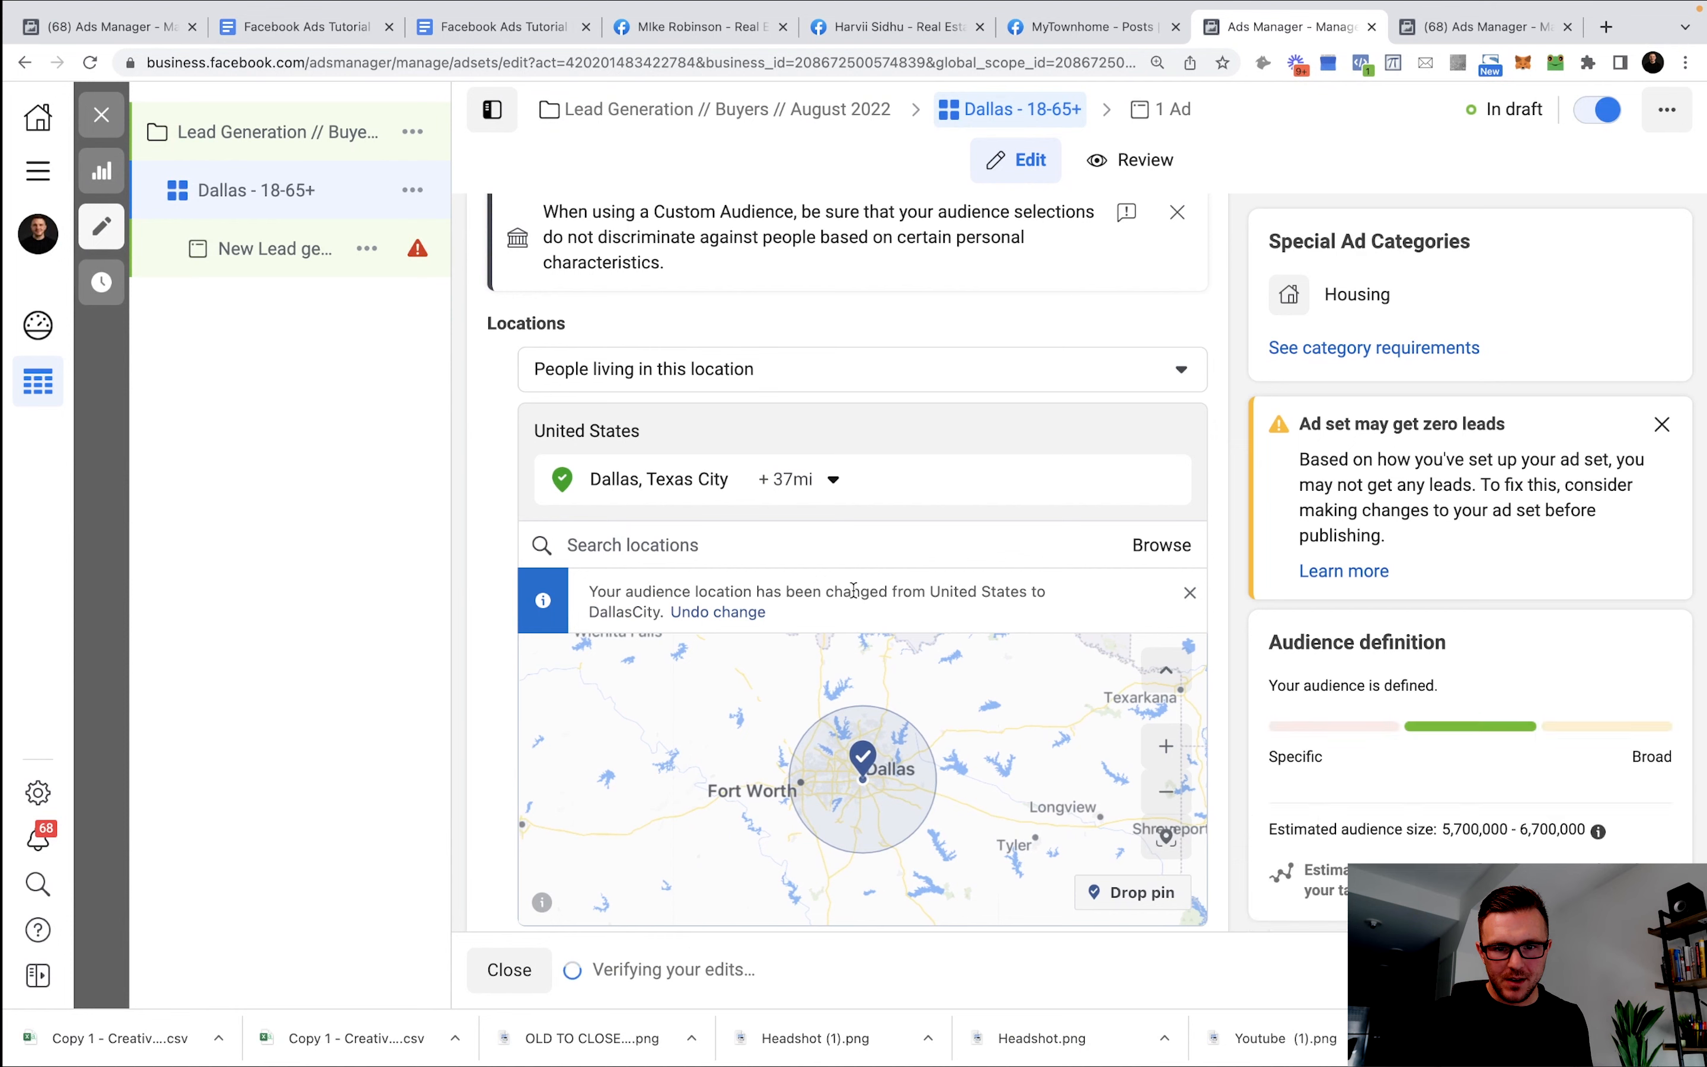
scroll(1017, 673, "down", 10)
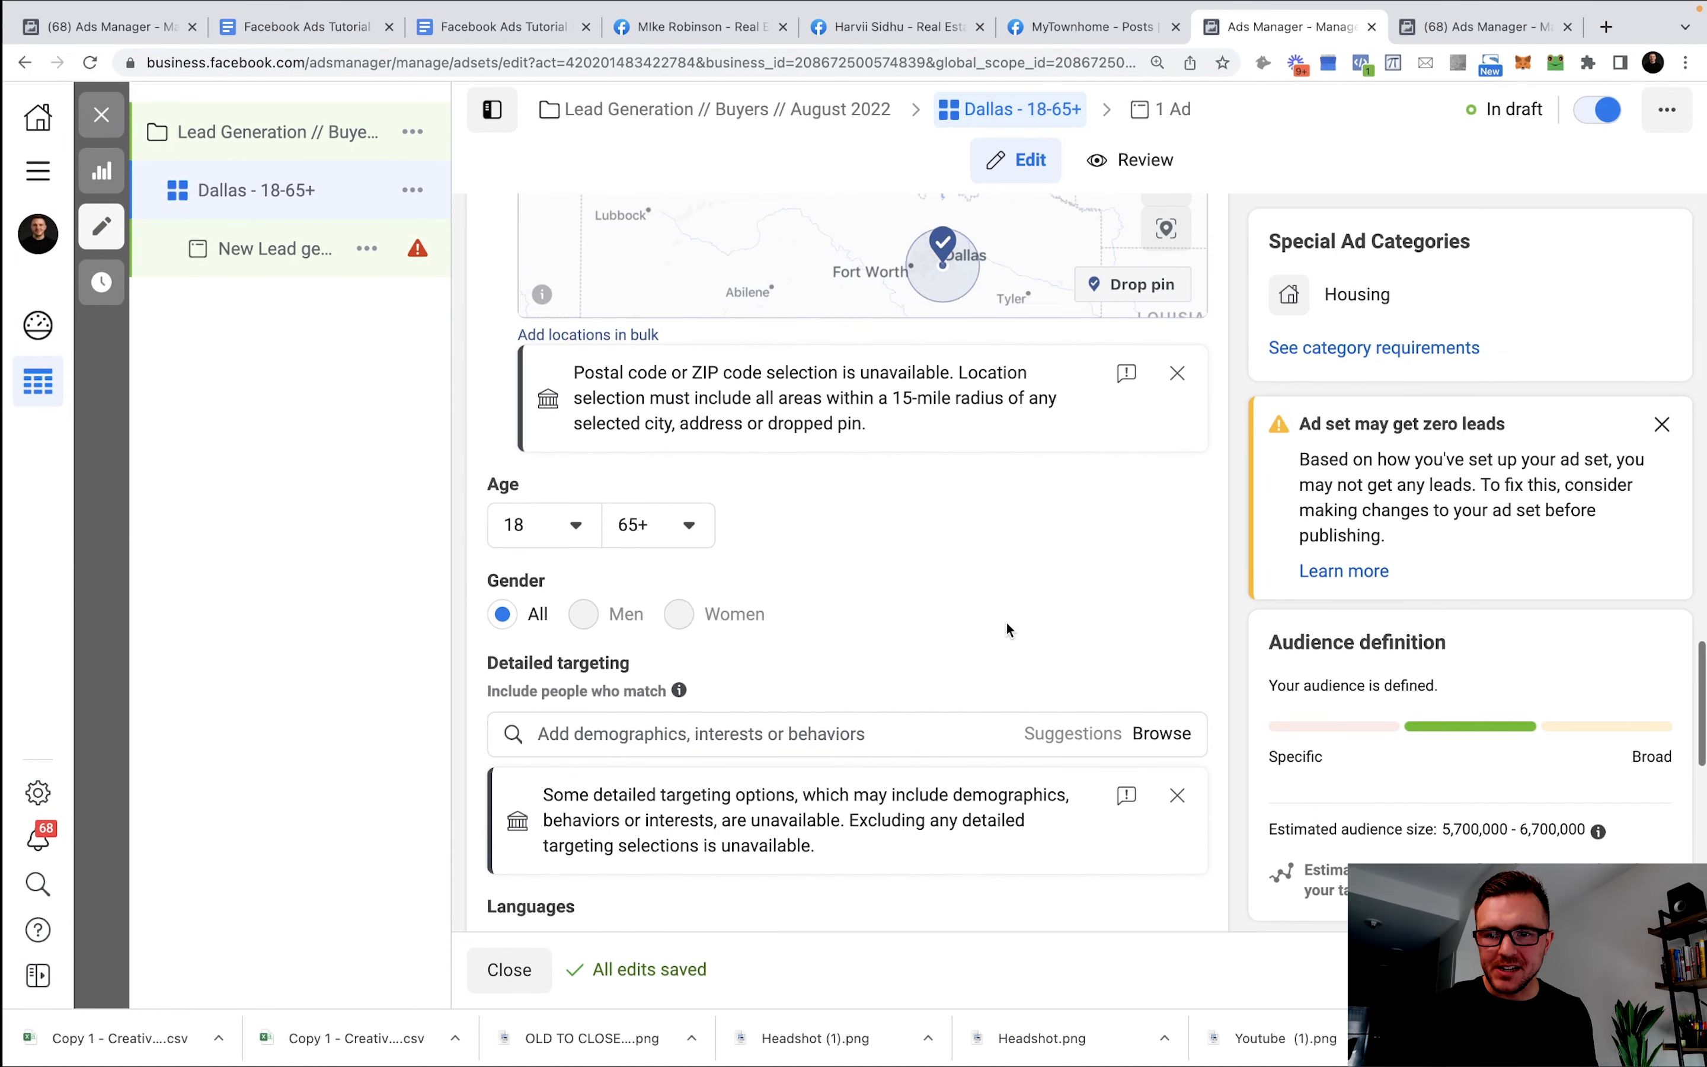
scroll(1005, 625, "down", 2)
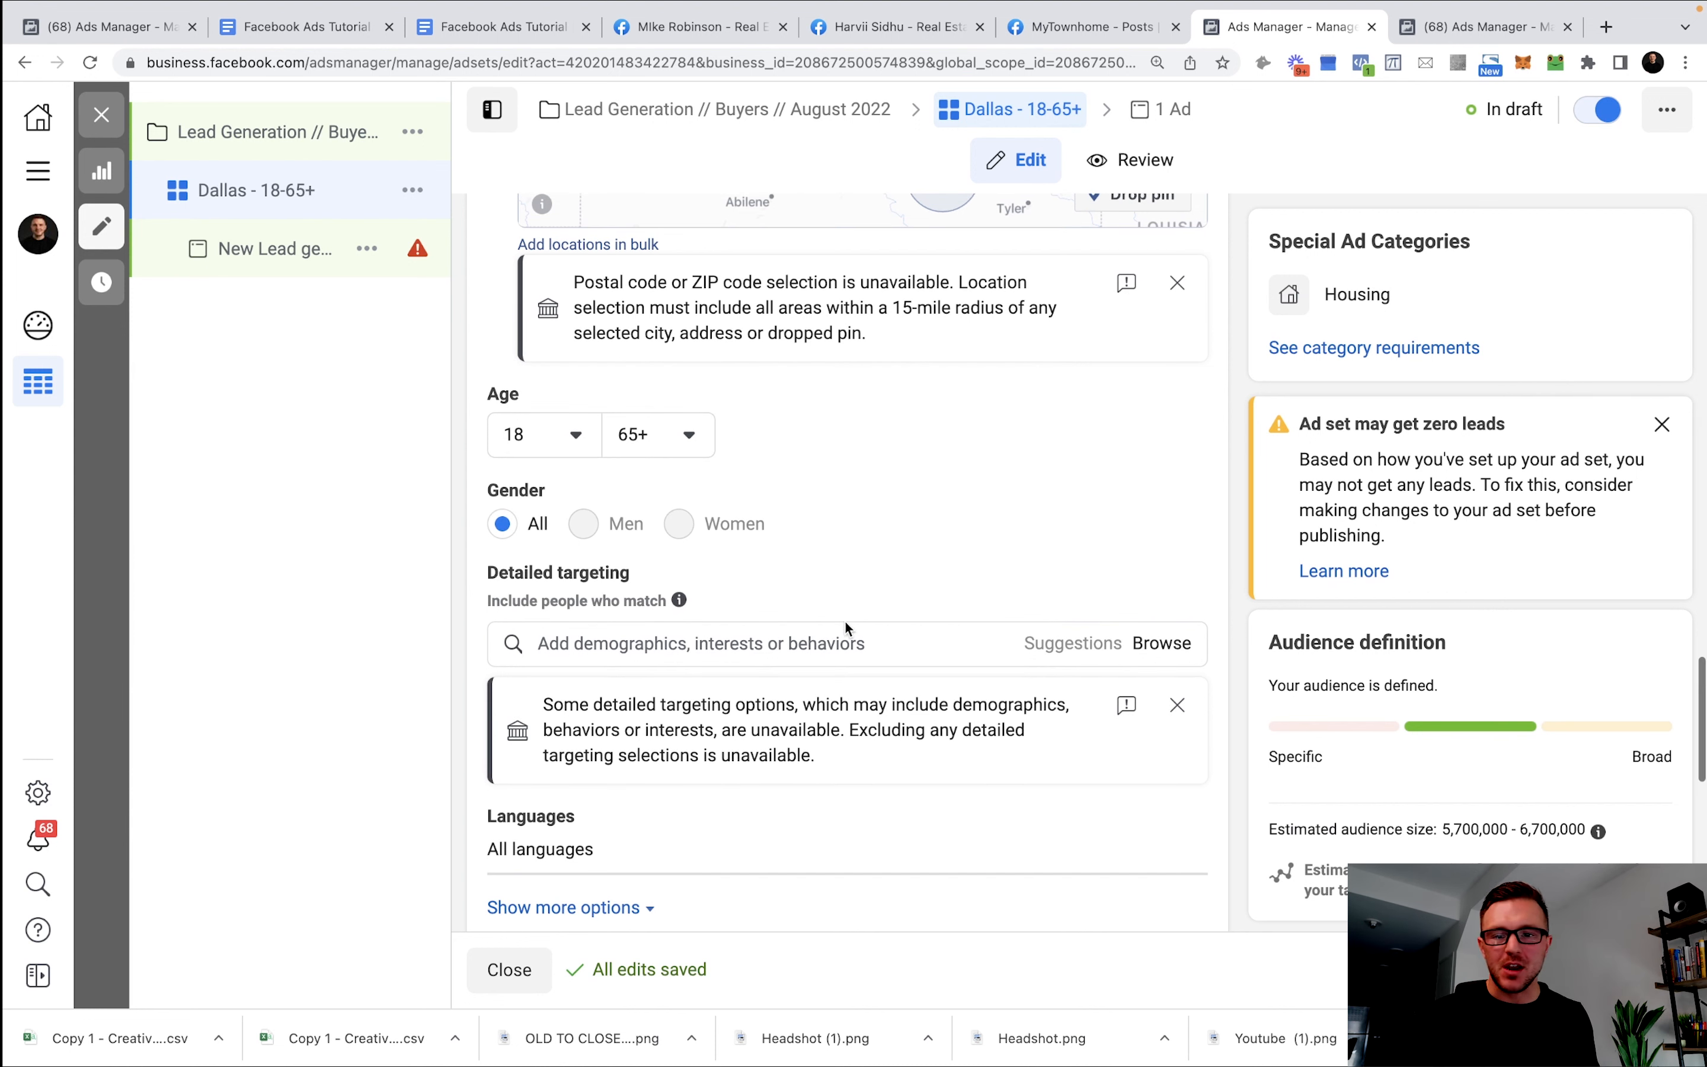
left_click(721, 644)
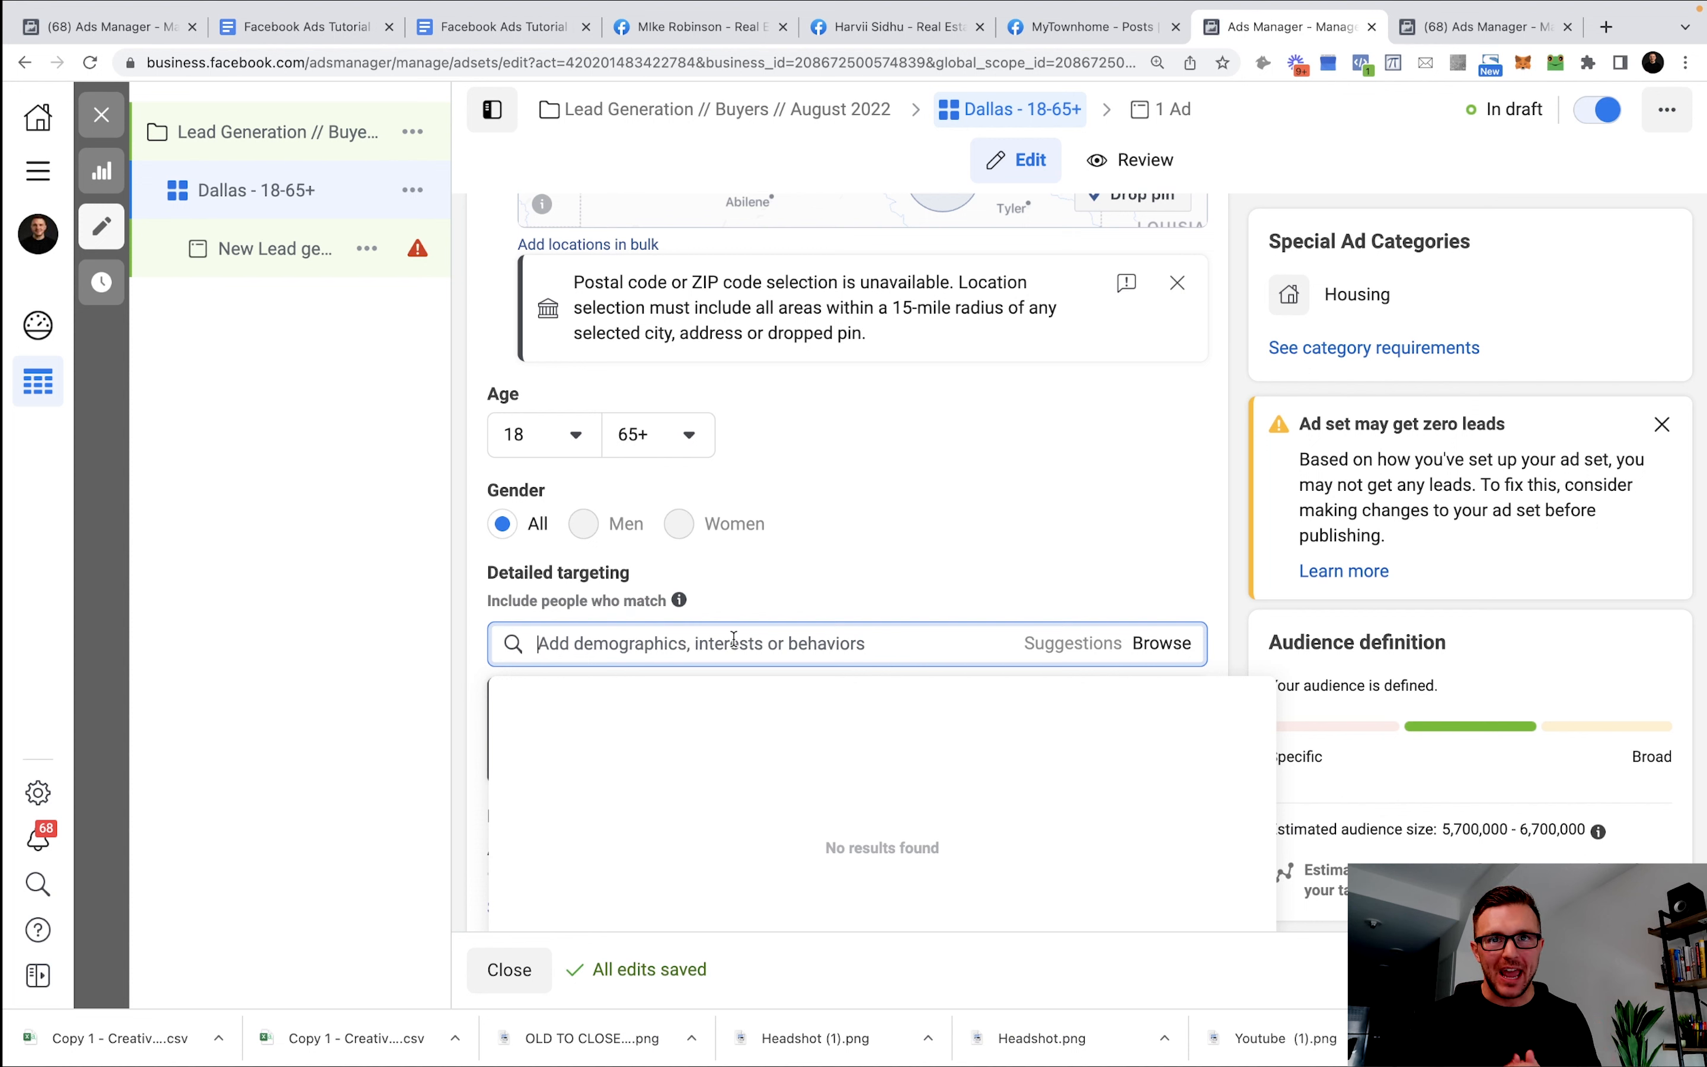
type("real estate")
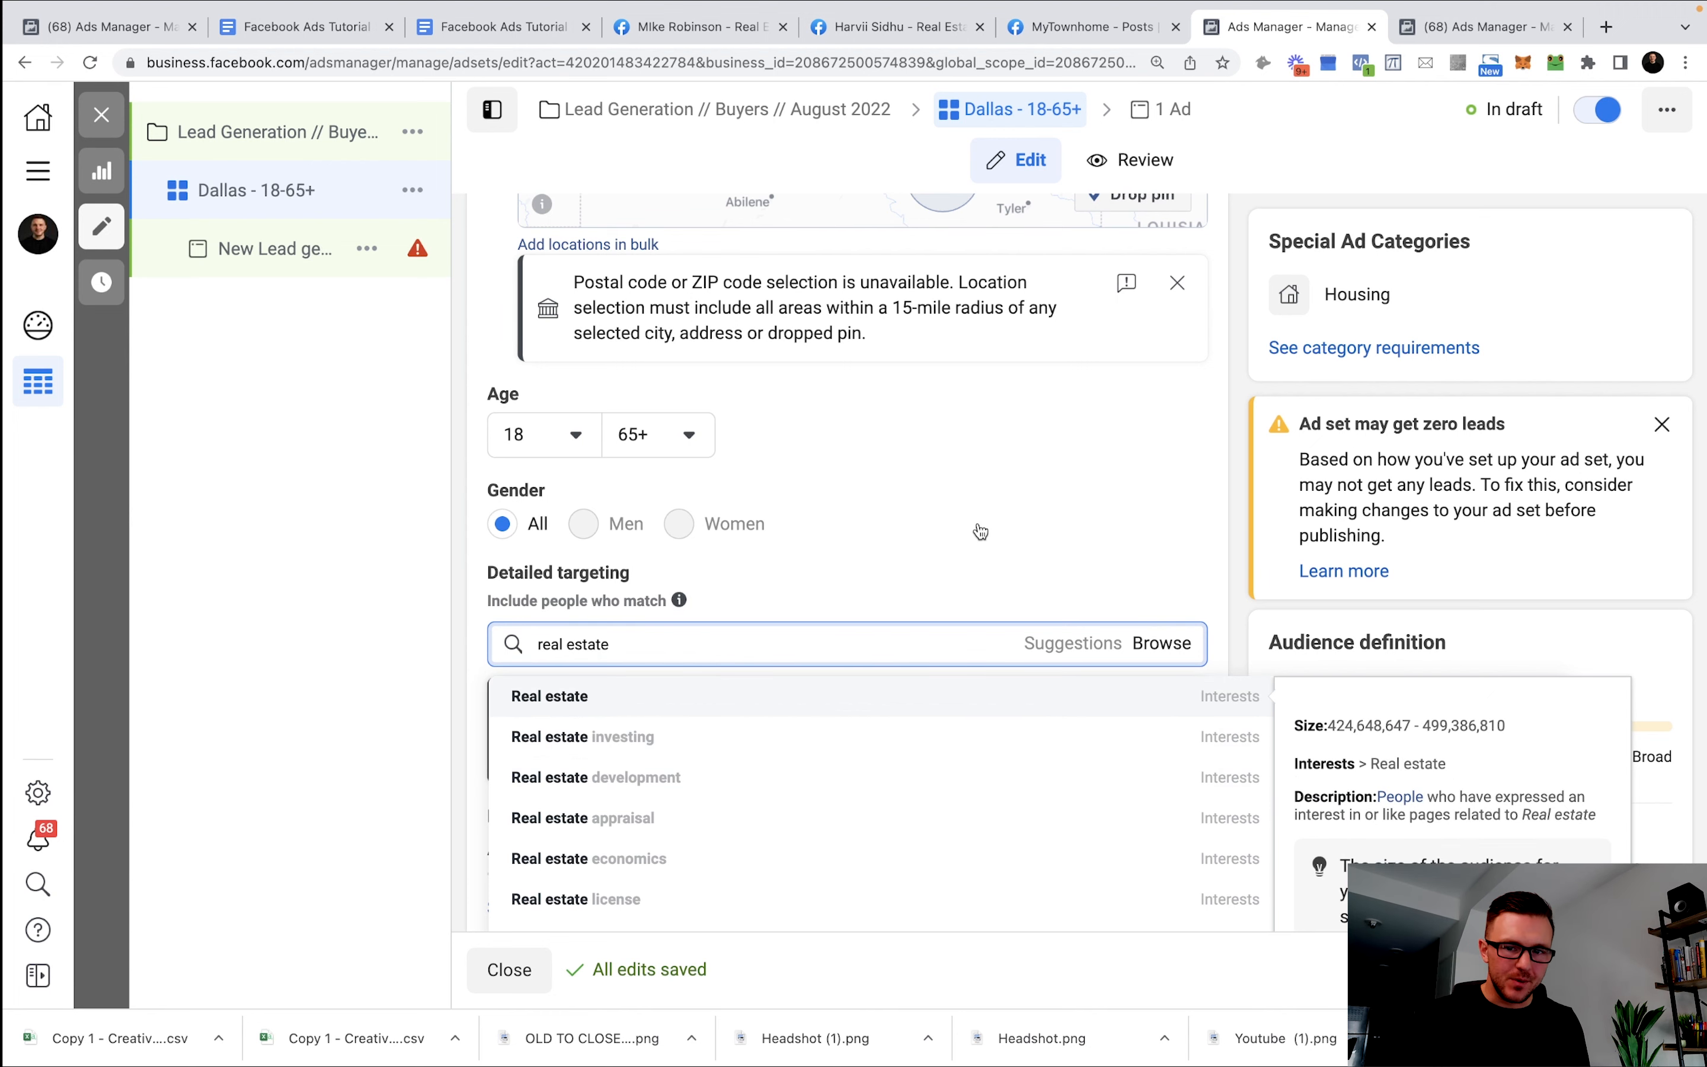
left_click(784, 688)
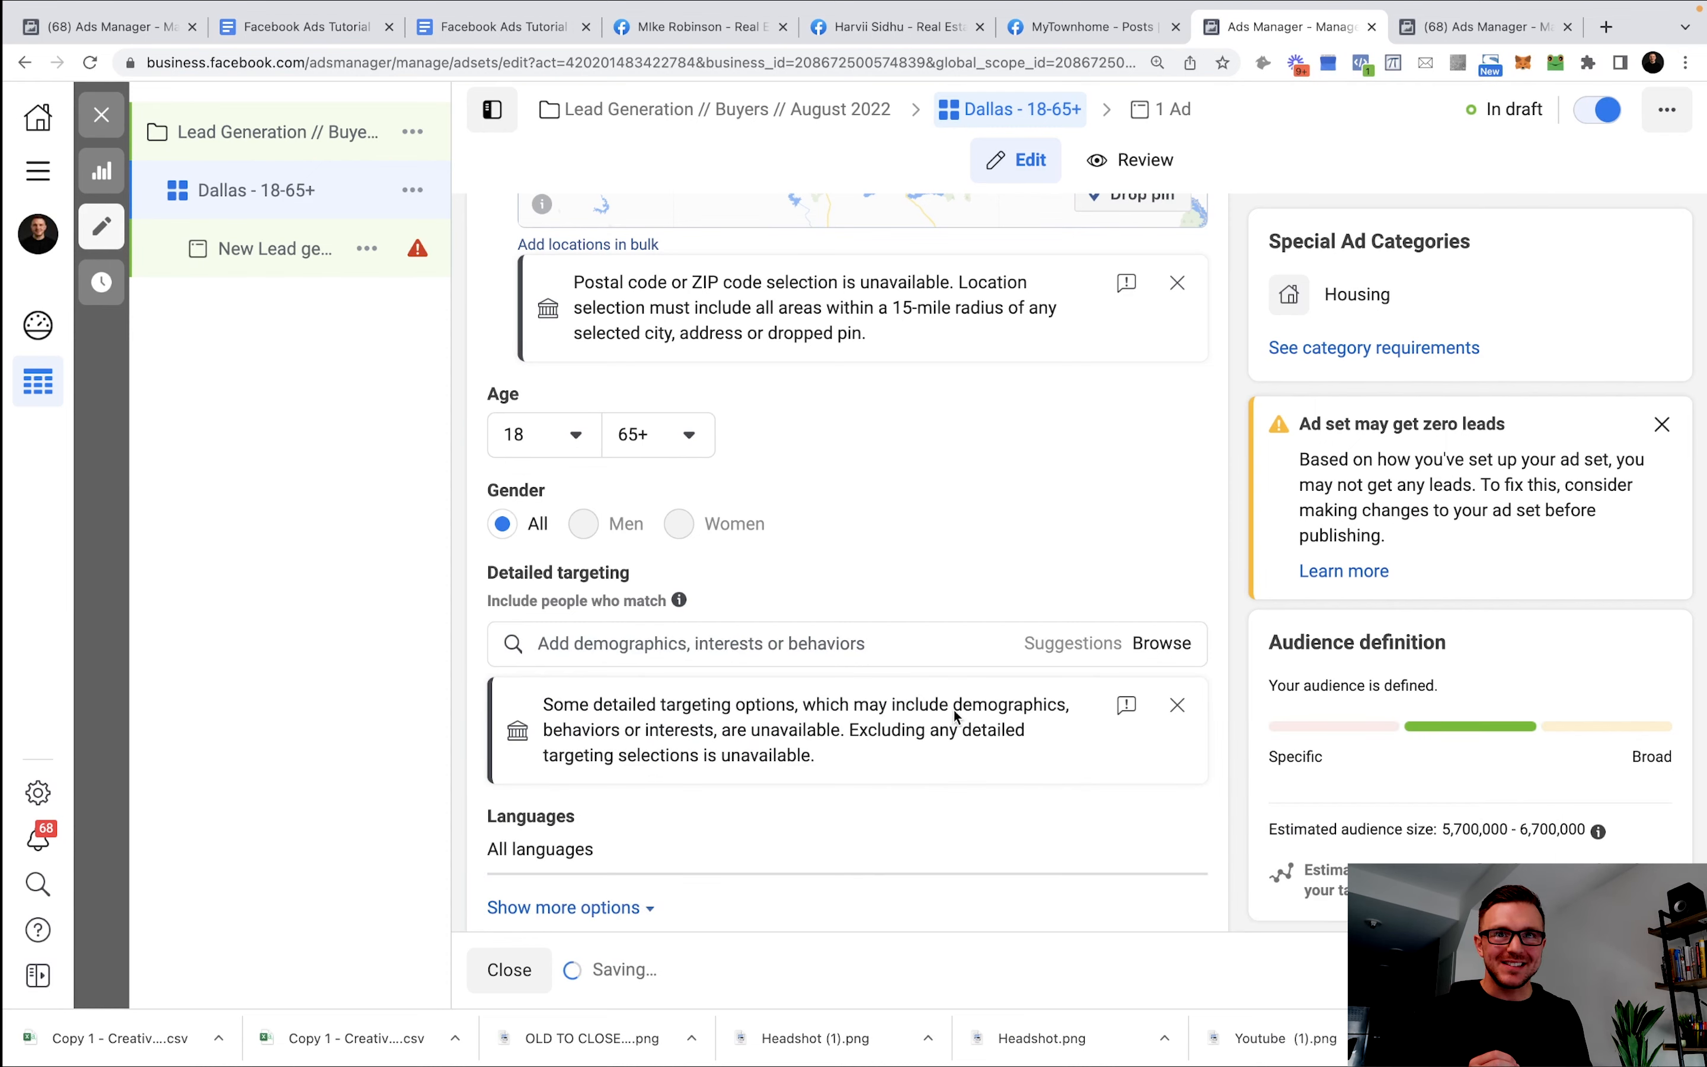
scroll(957, 705, "down", 3)
Switch to manual placements and turn off Audience Network.
scroll(938, 720, "down", 7)
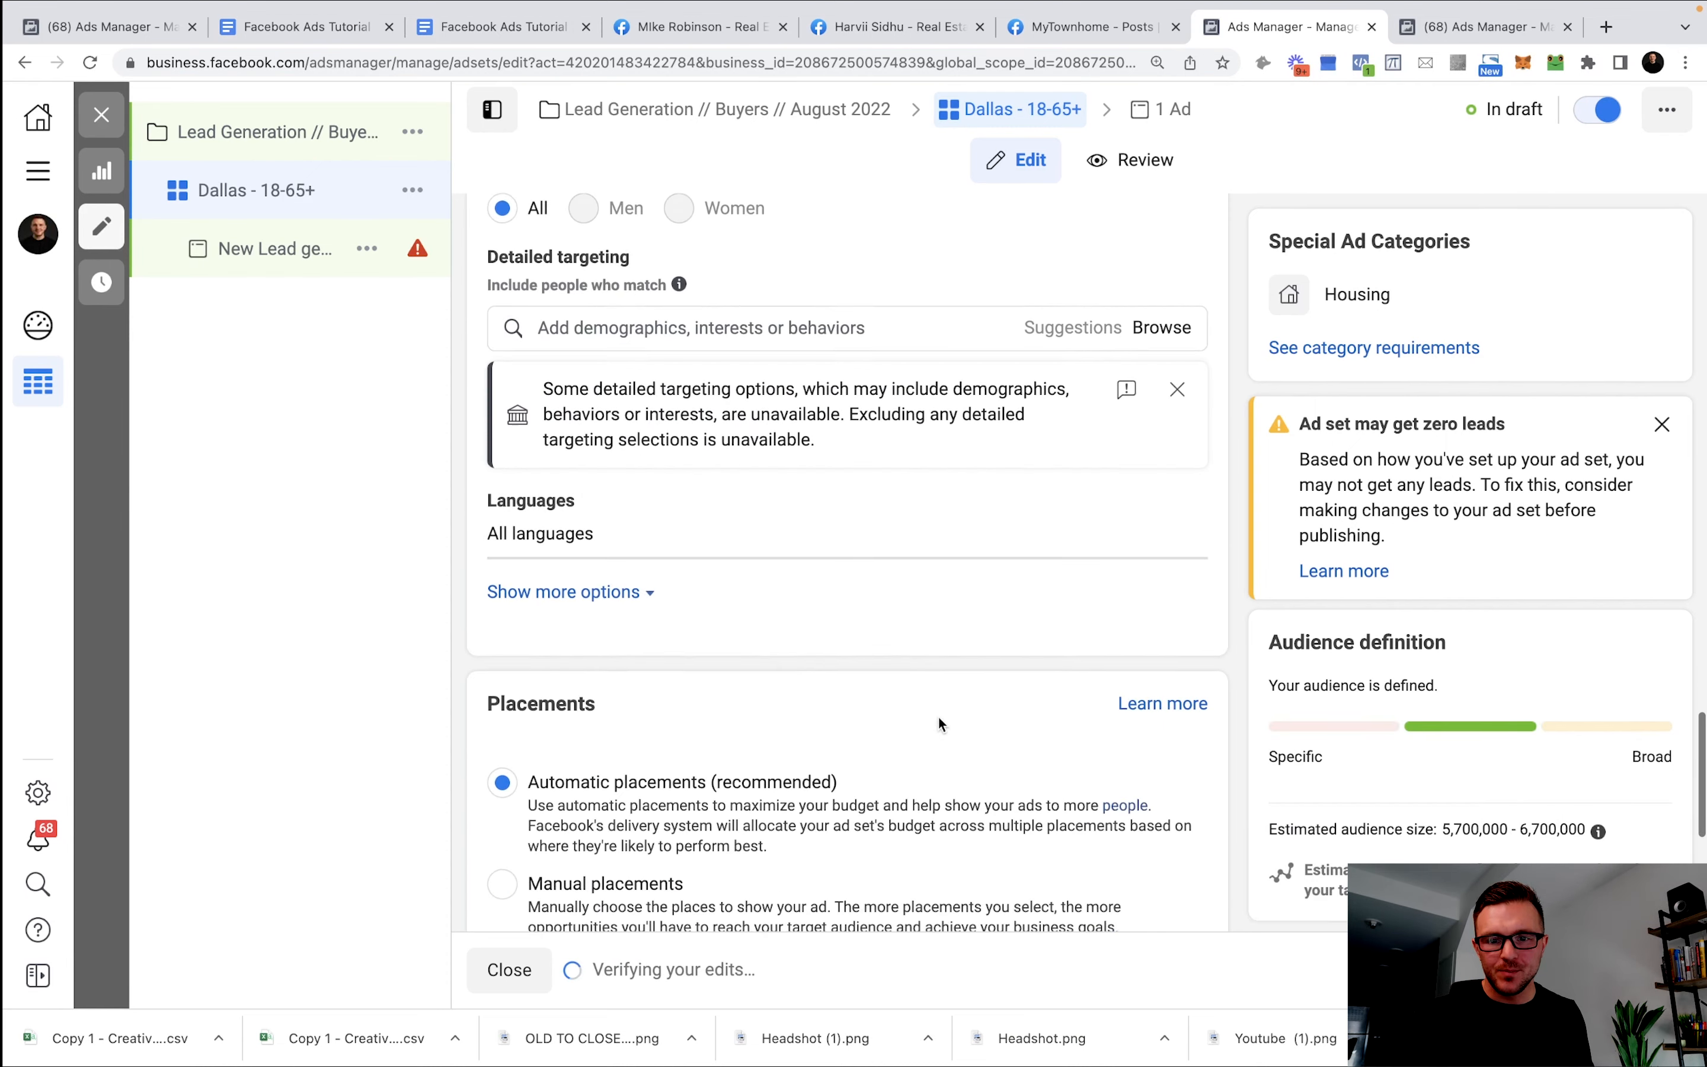
scroll(765, 542, "down", 1)
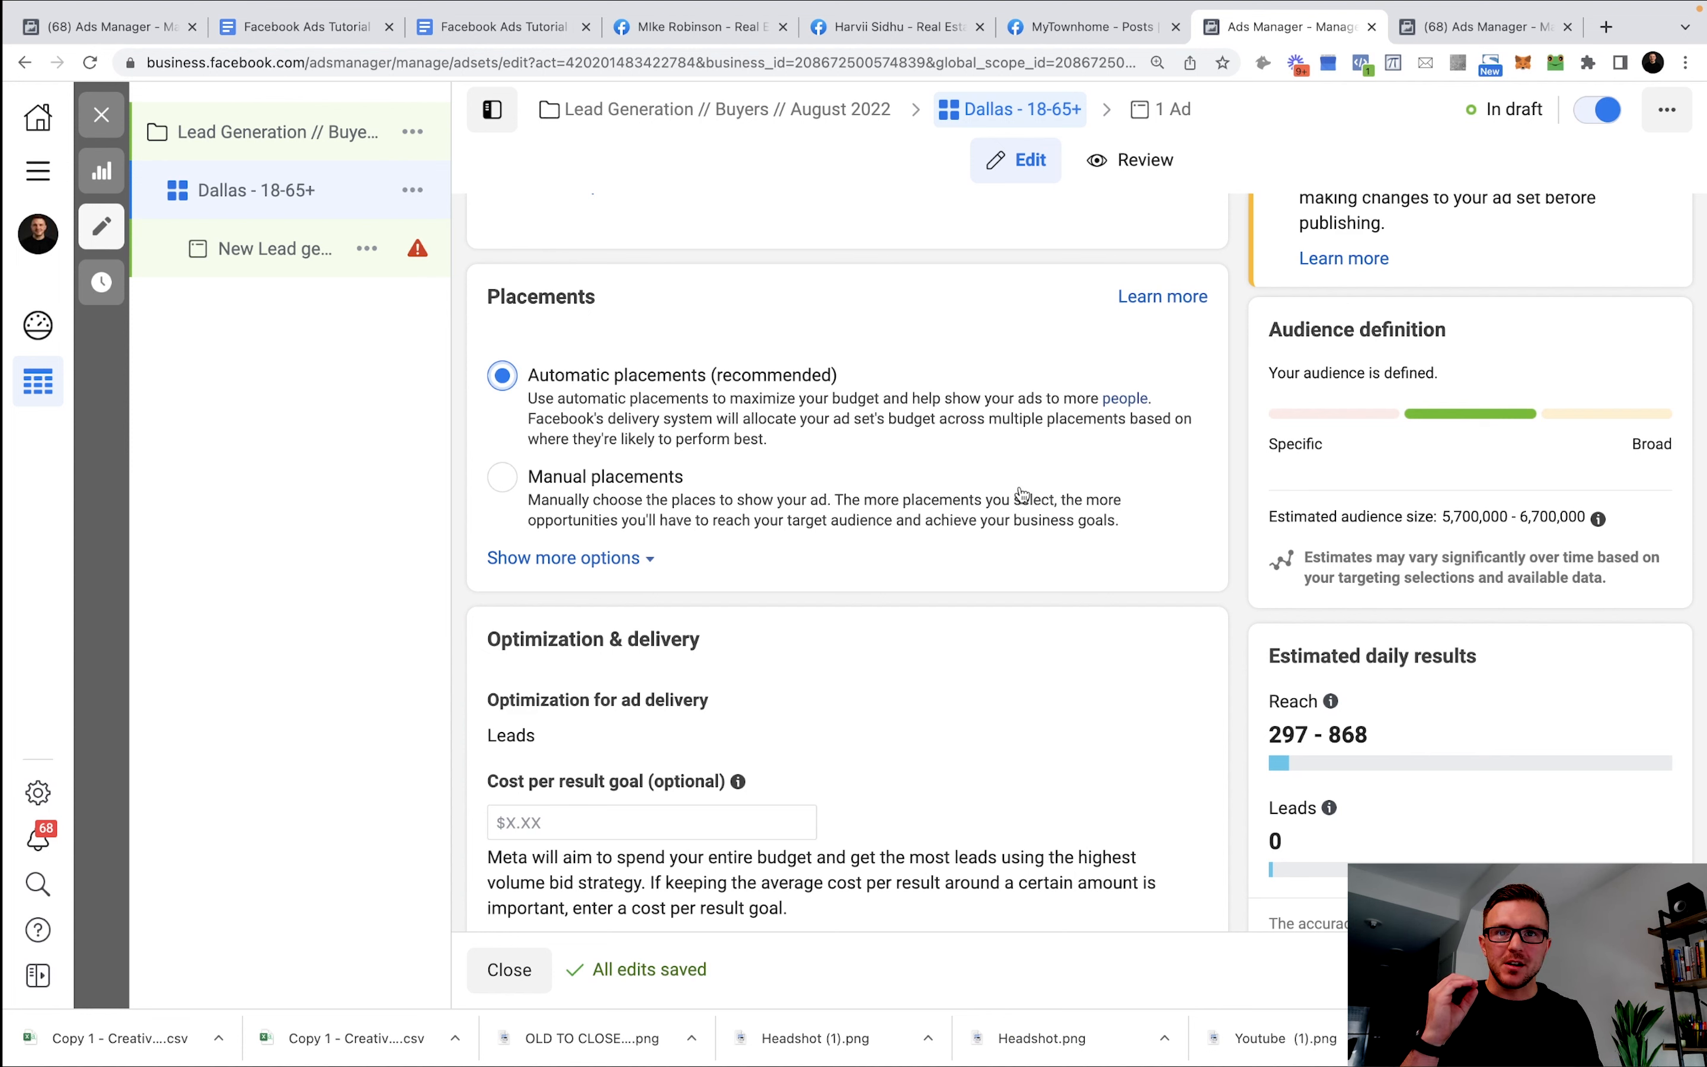
left_click(593, 494)
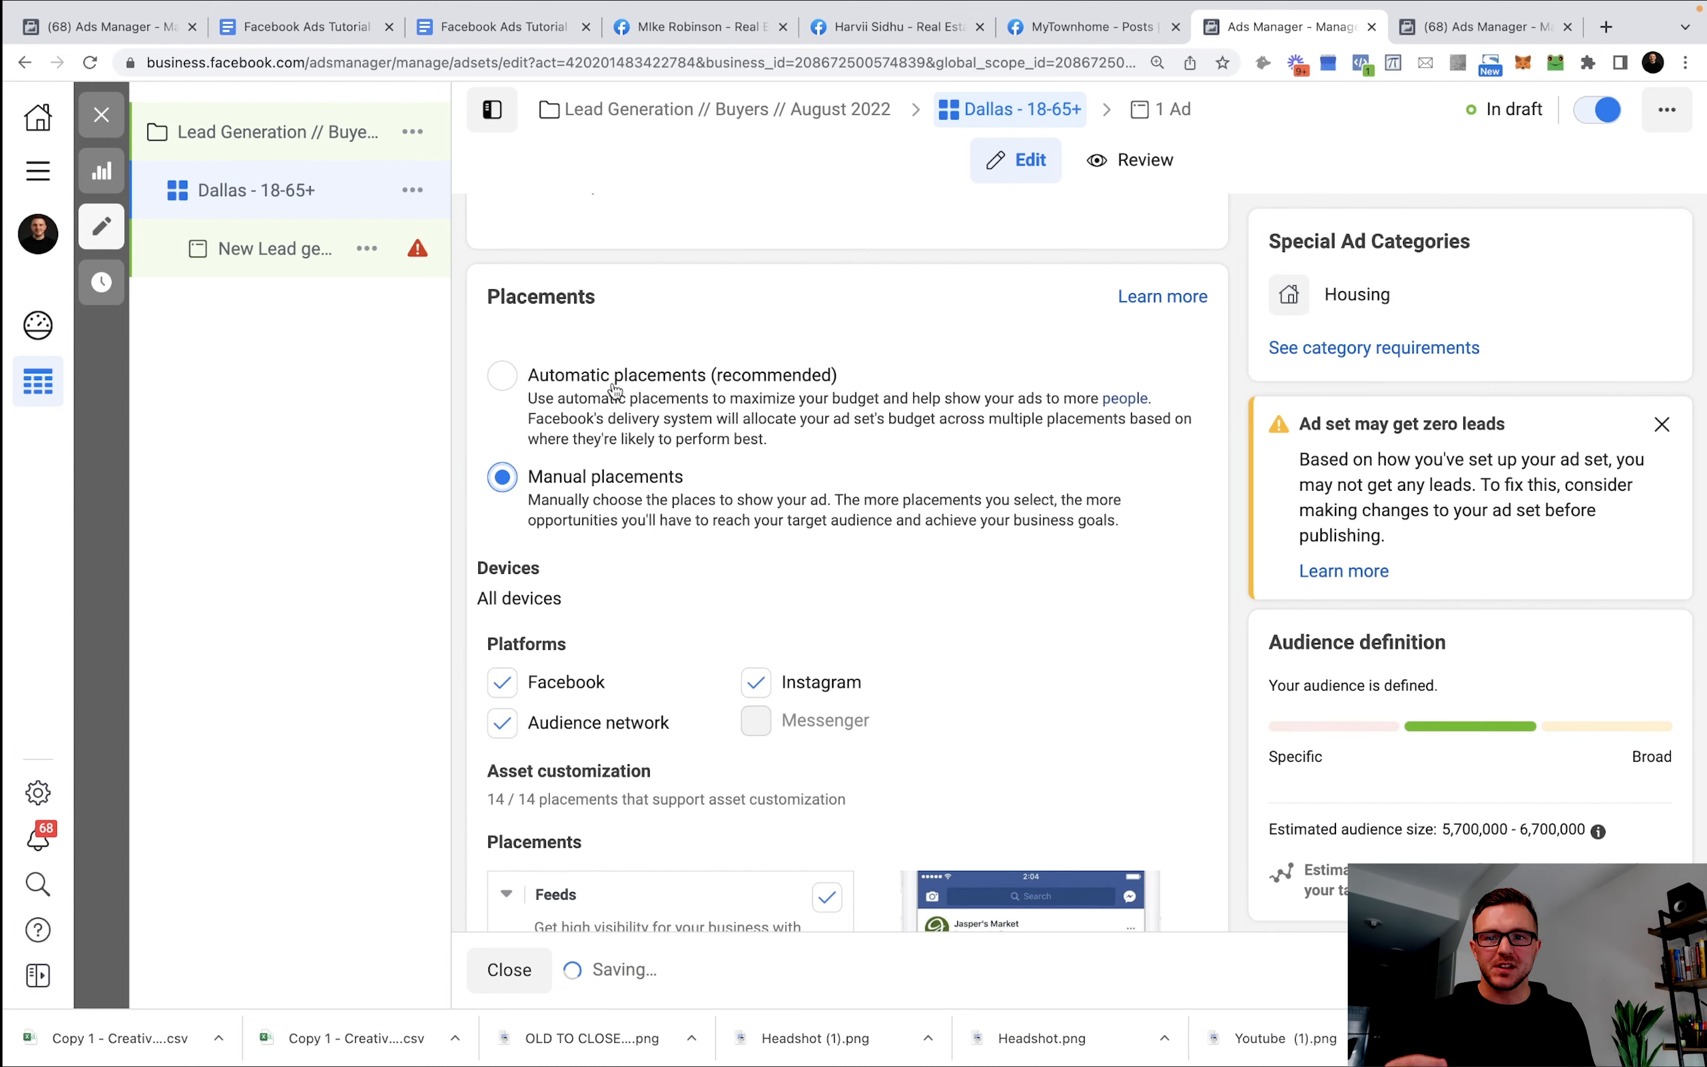
scroll(639, 466, "down", 1)
scroll(639, 466, "down", 5)
scroll(686, 449, "up", 1)
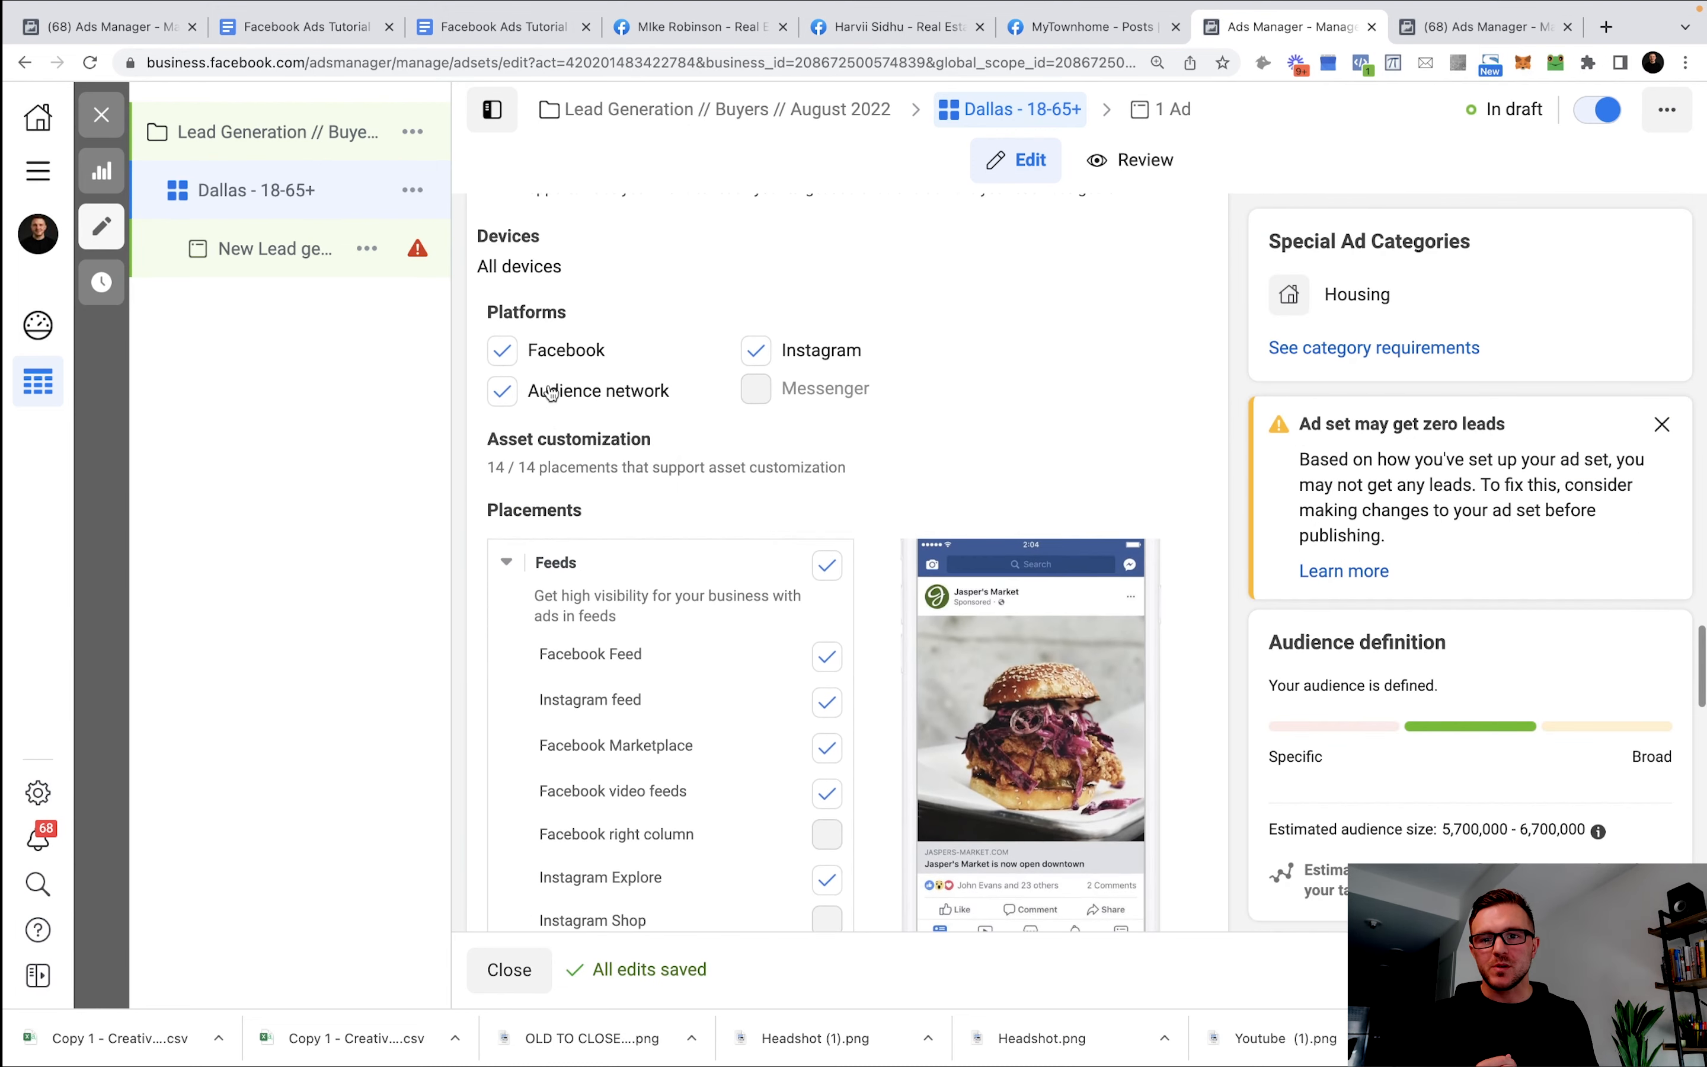
left_click(501, 392)
Exclude the Facebook video feeds and Instagram Explore placements.
scroll(805, 438, "down", 1)
scroll(814, 423, "down", 2)
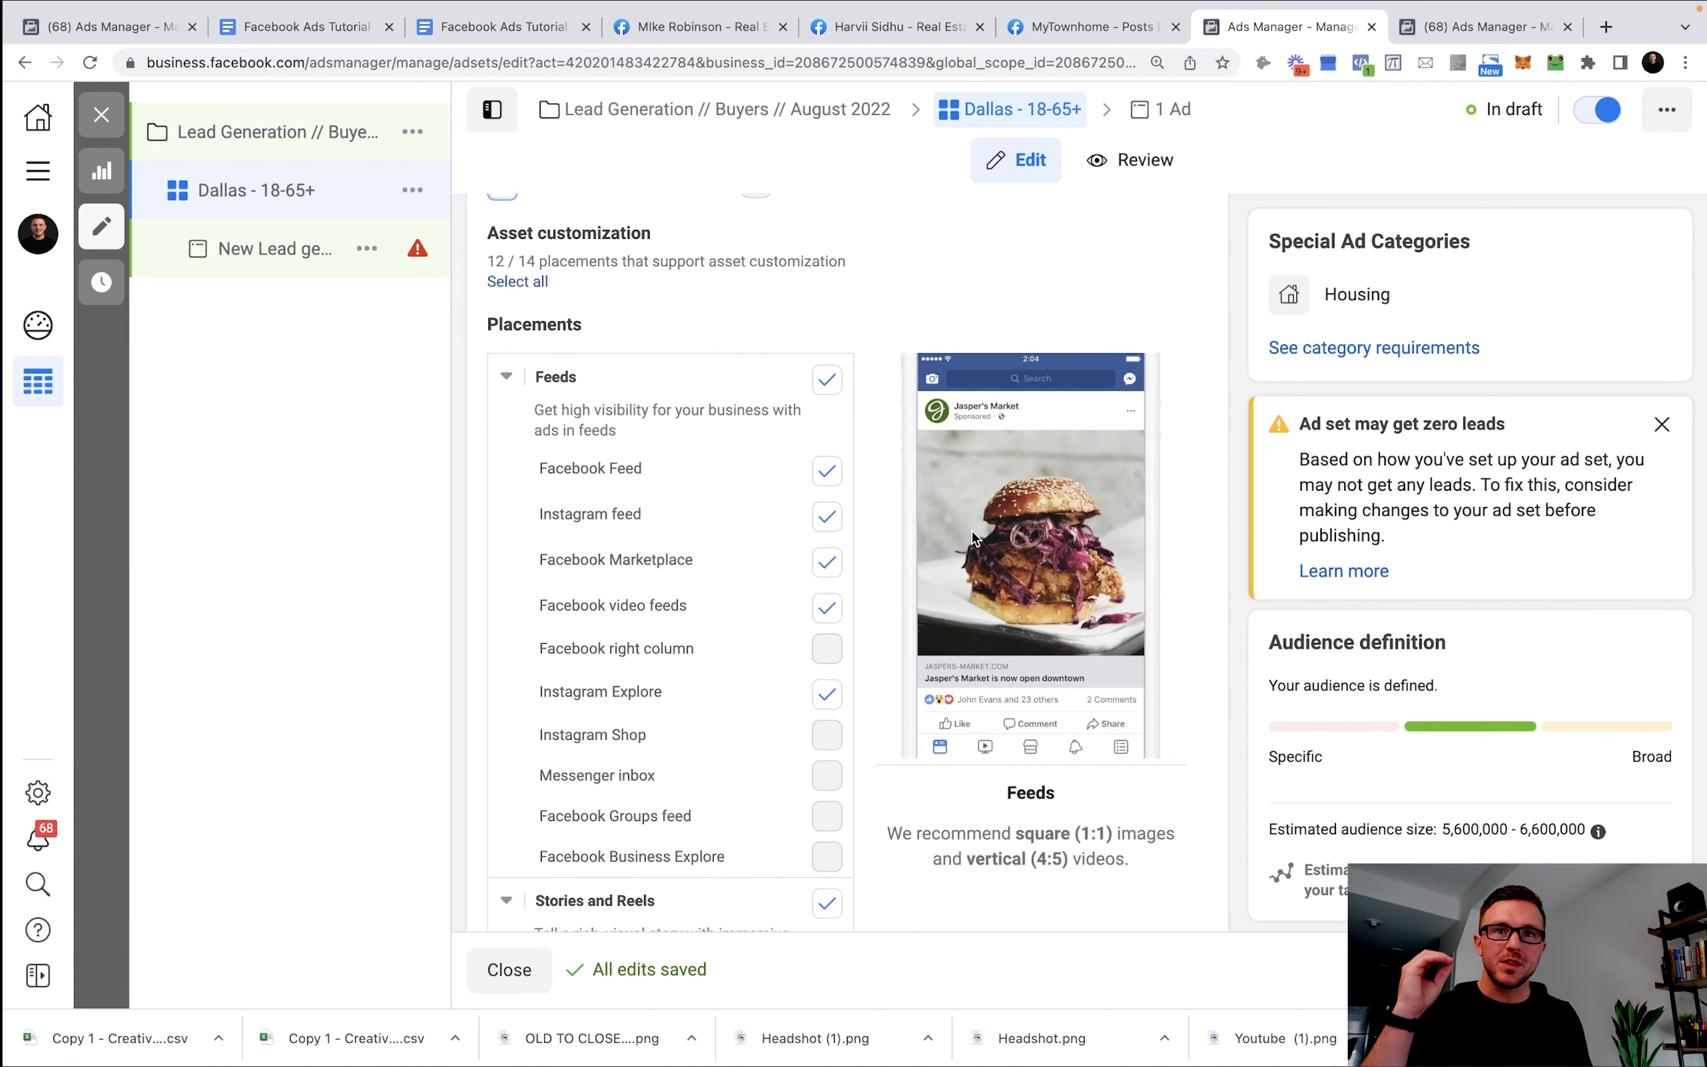
left_click(831, 611)
left_click(827, 686)
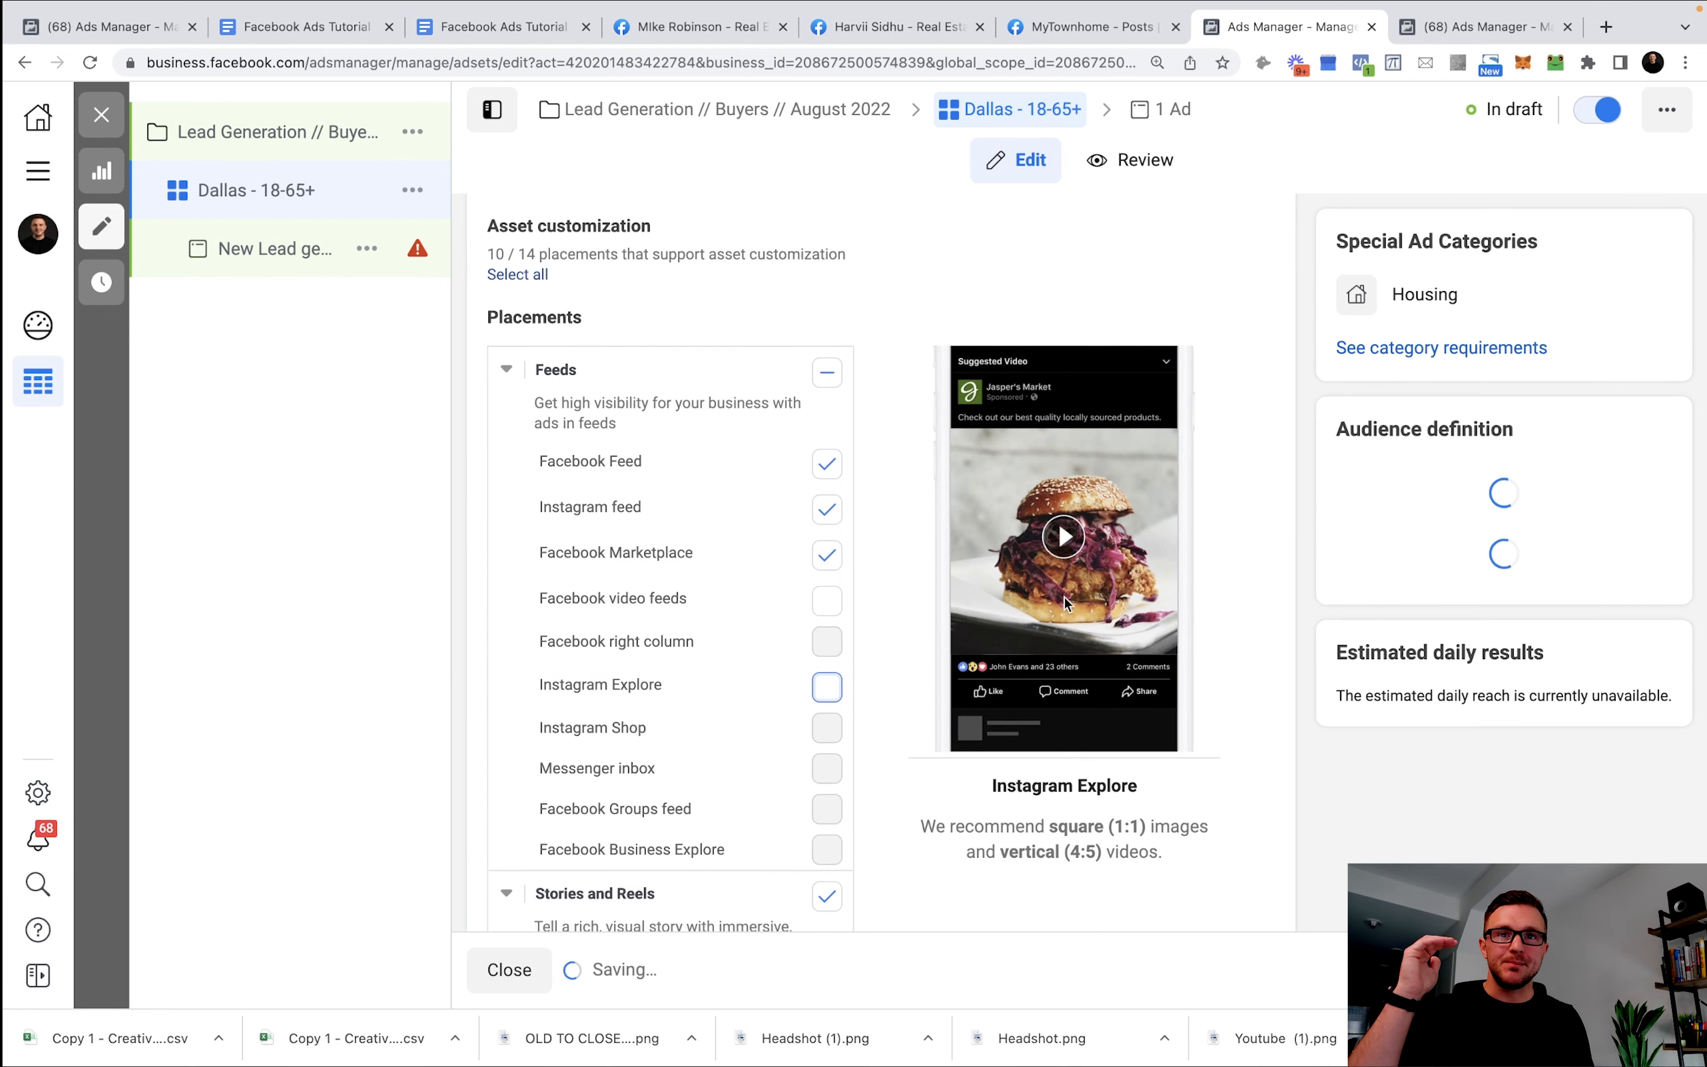
Turn off the In-article and In-stream video placements.
scroll(872, 582, "down", 2)
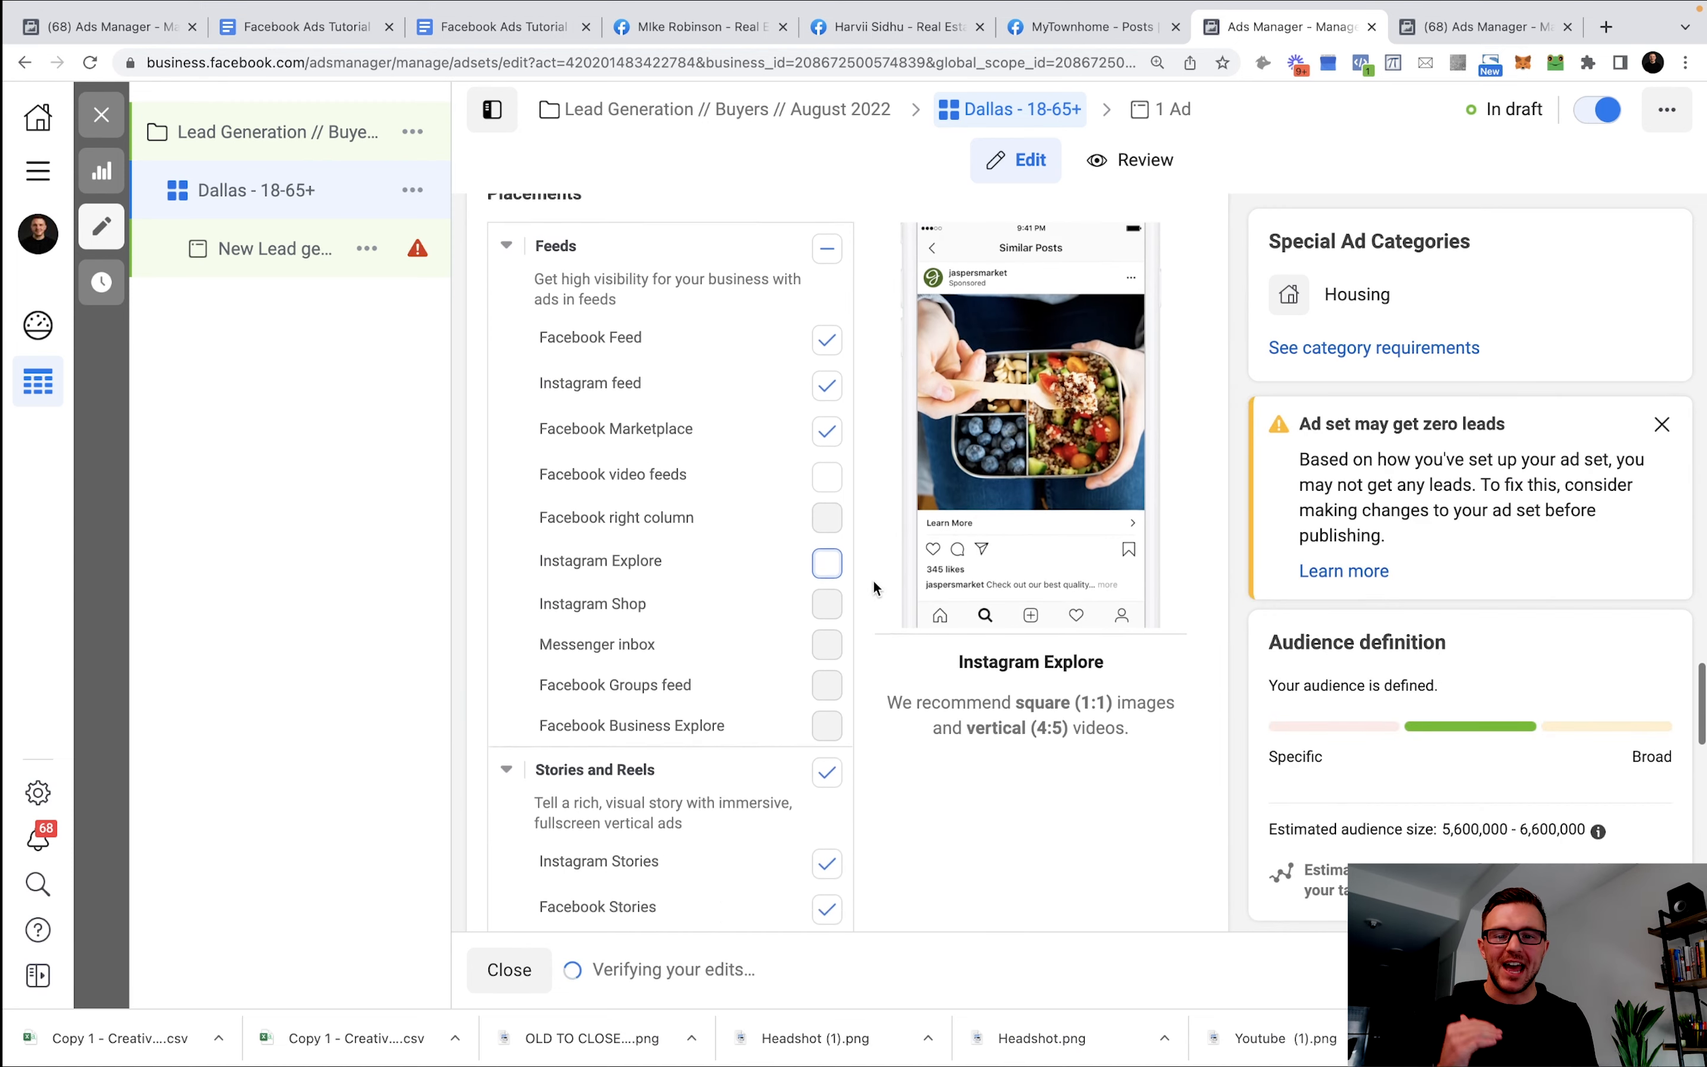
scroll(873, 579, "down", 4)
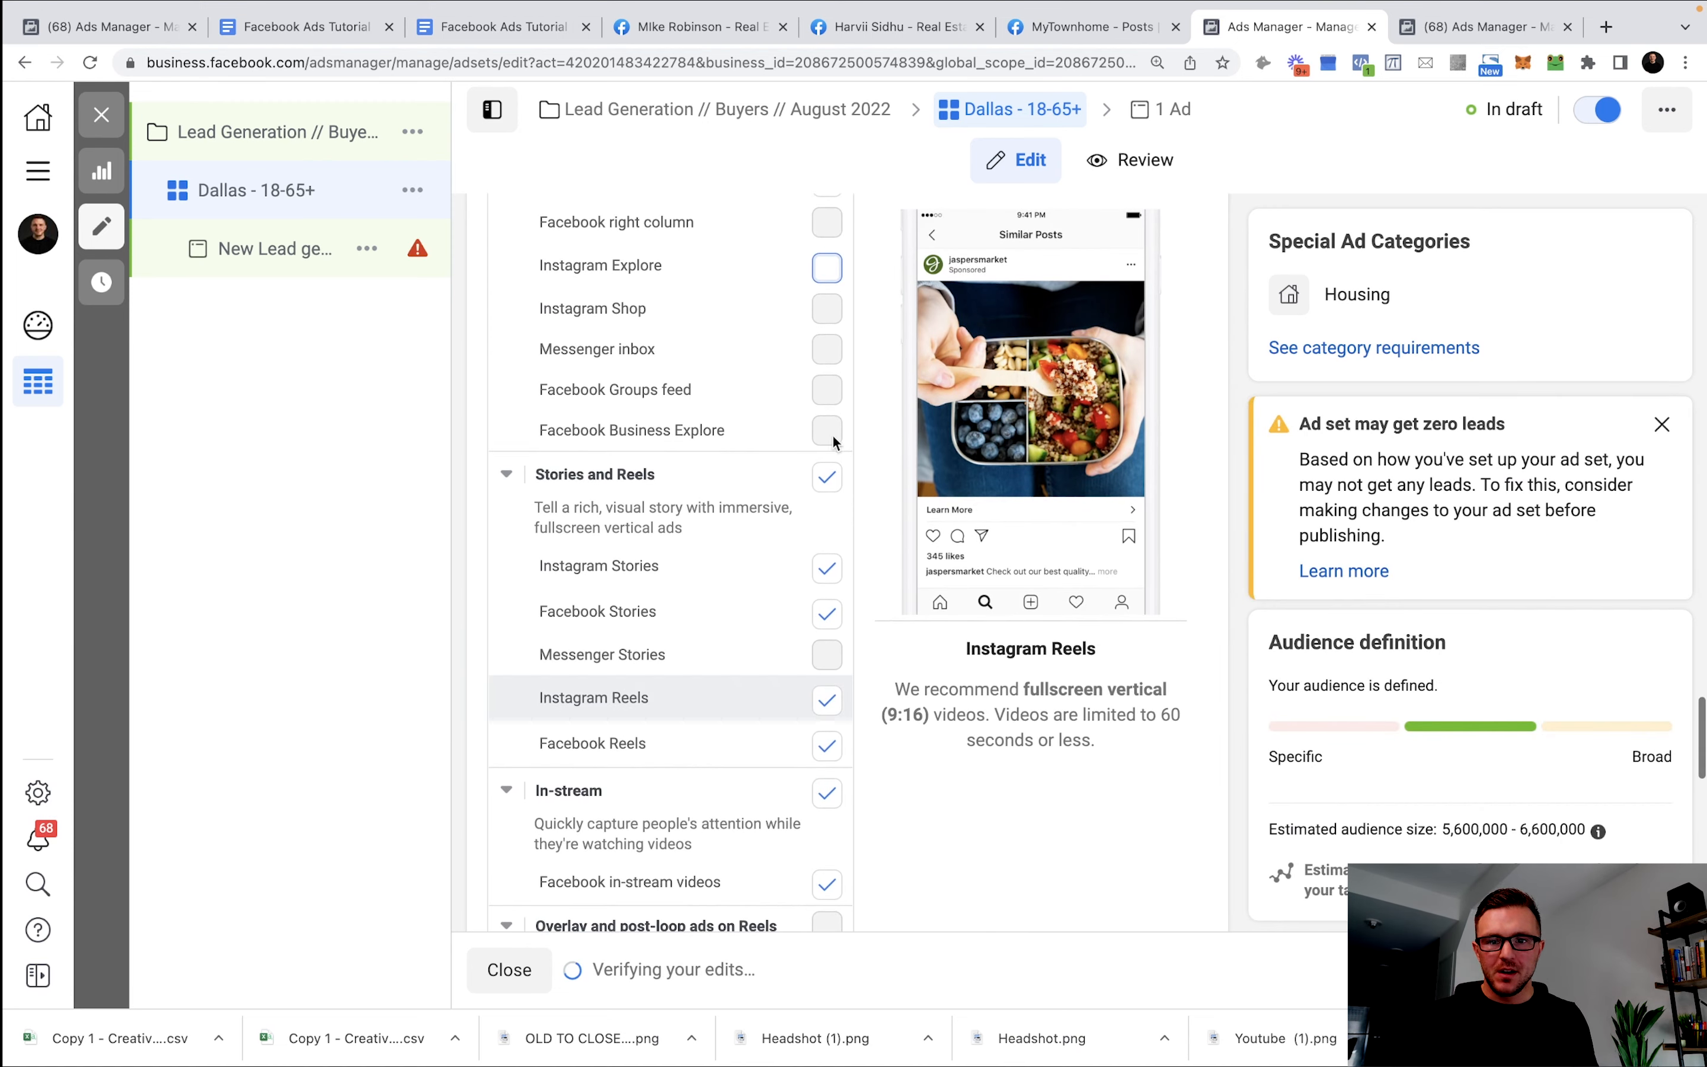
scroll(832, 434, "up", 3)
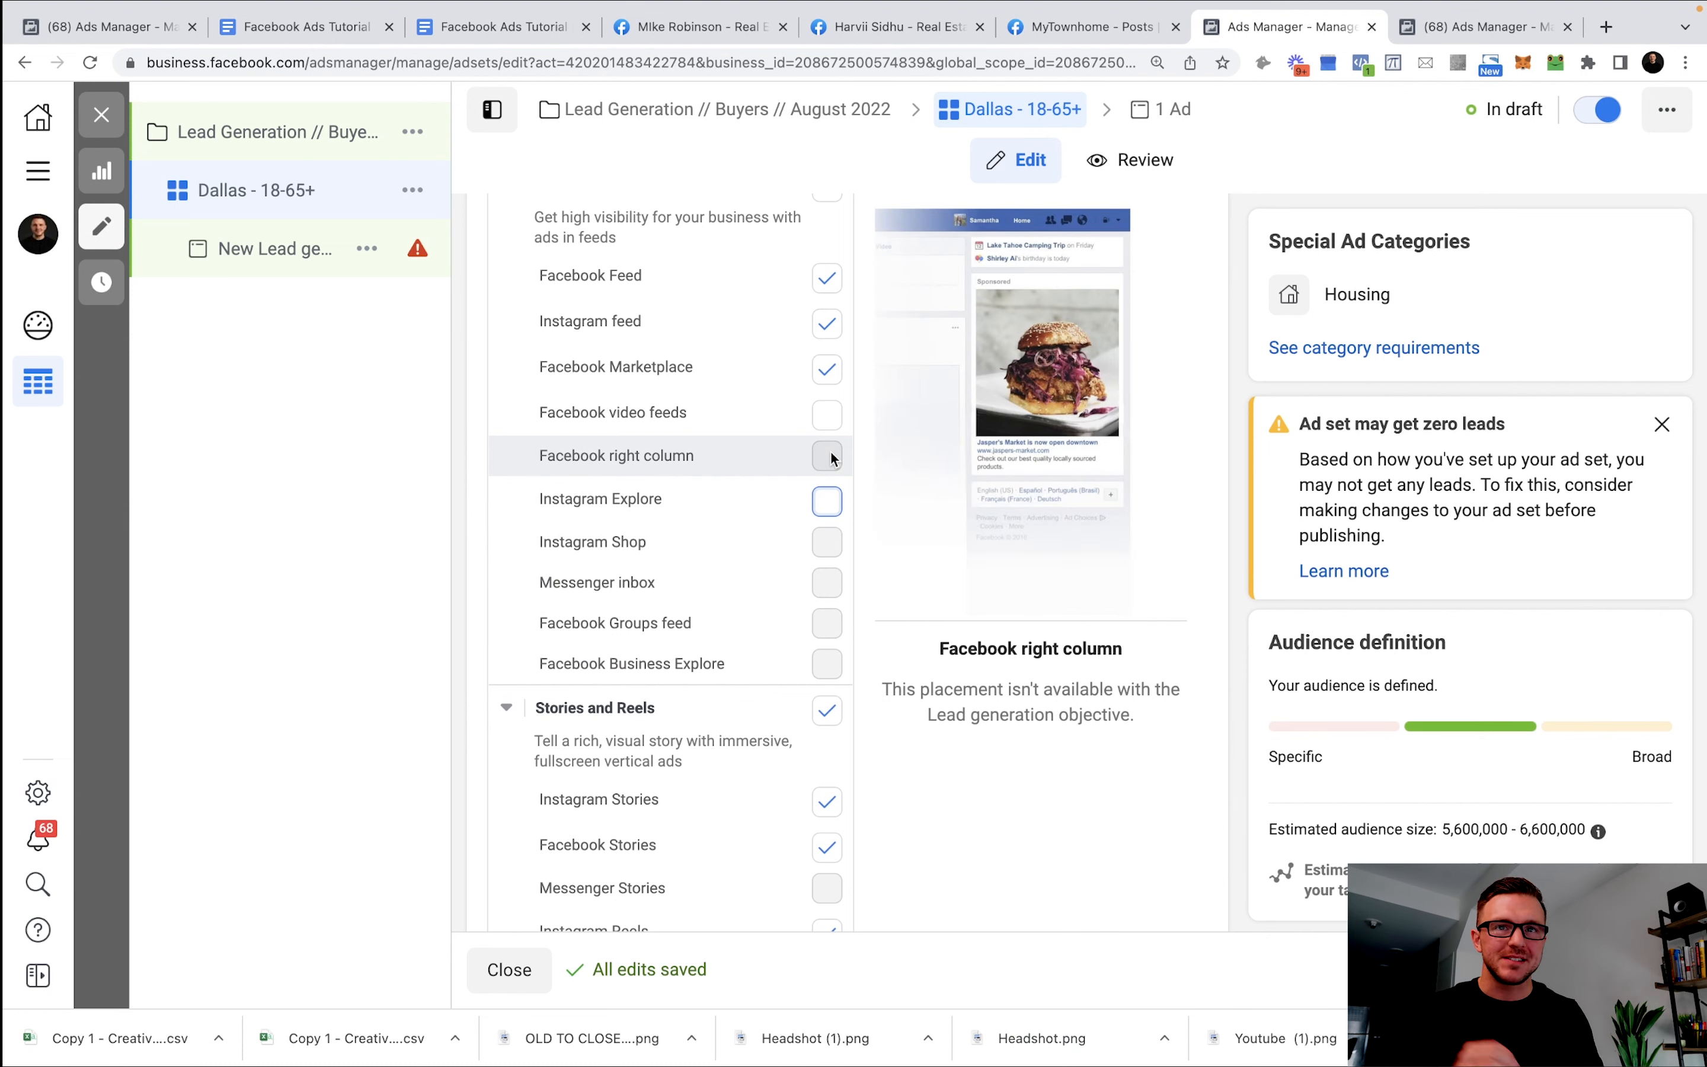
scroll(771, 463, "up", 3)
scroll(774, 465, "down", 15)
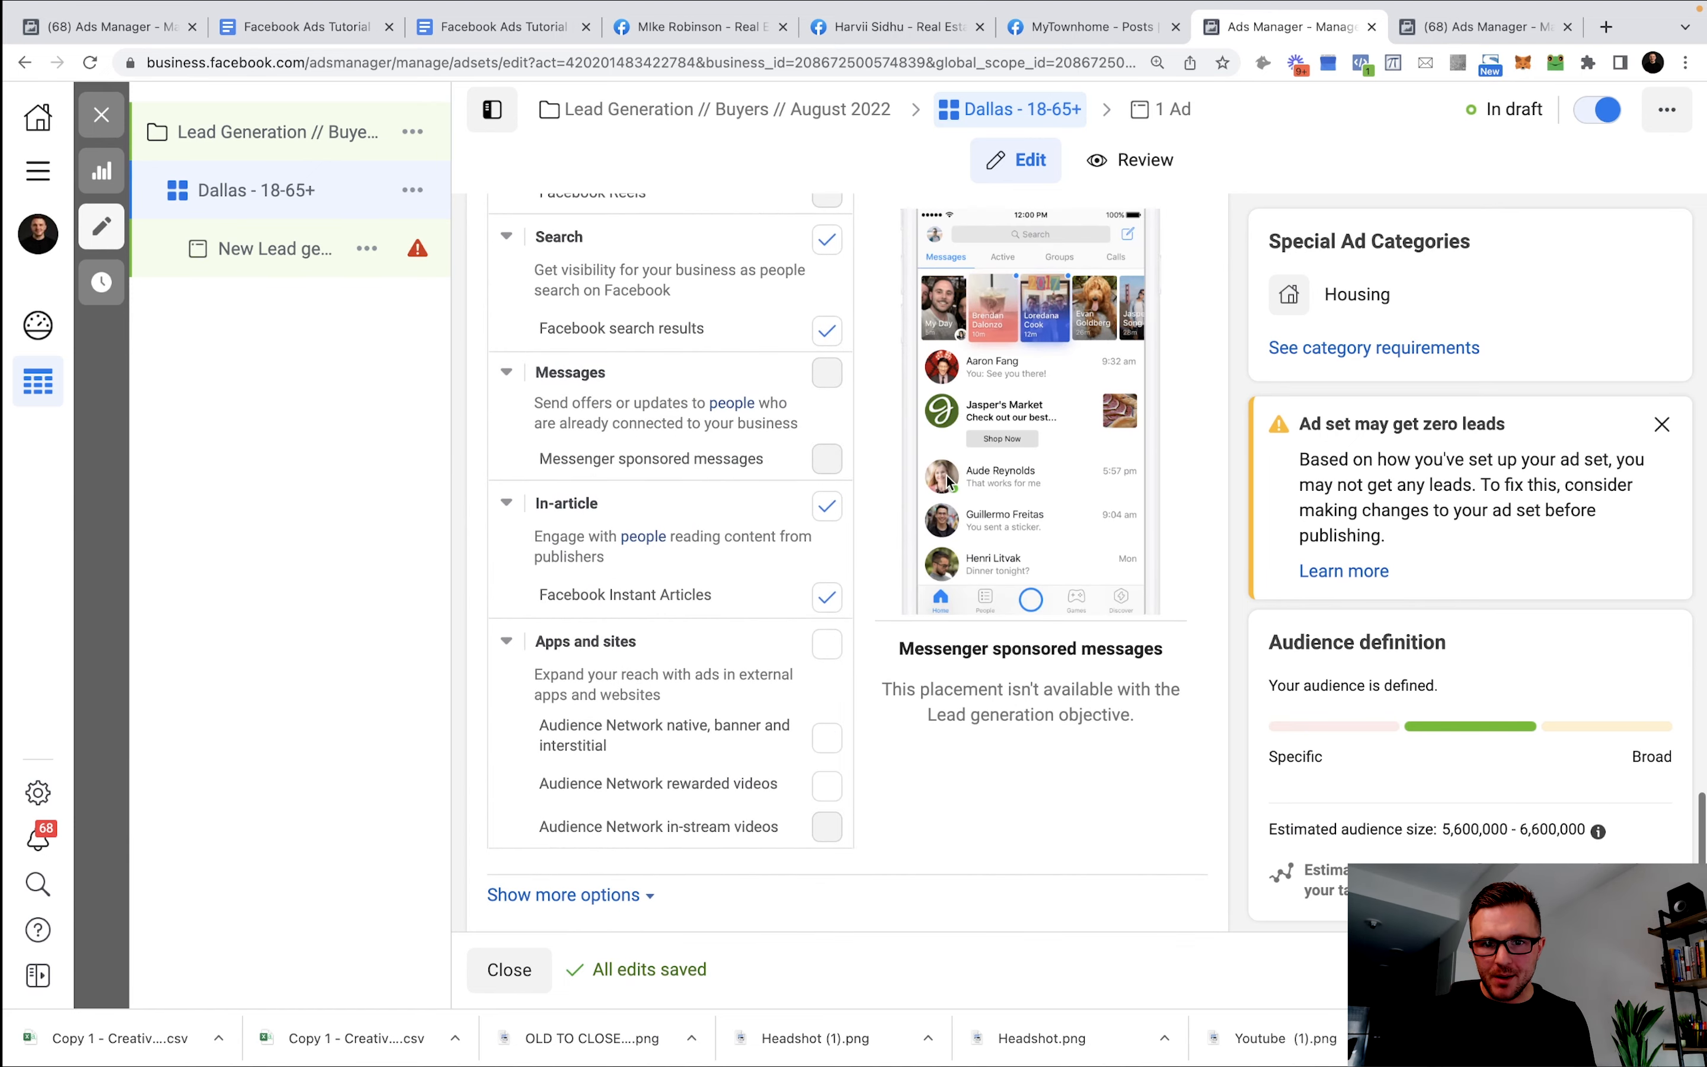
scroll(832, 497, "up", 2)
left_click(831, 358)
scroll(777, 624, "up", 6)
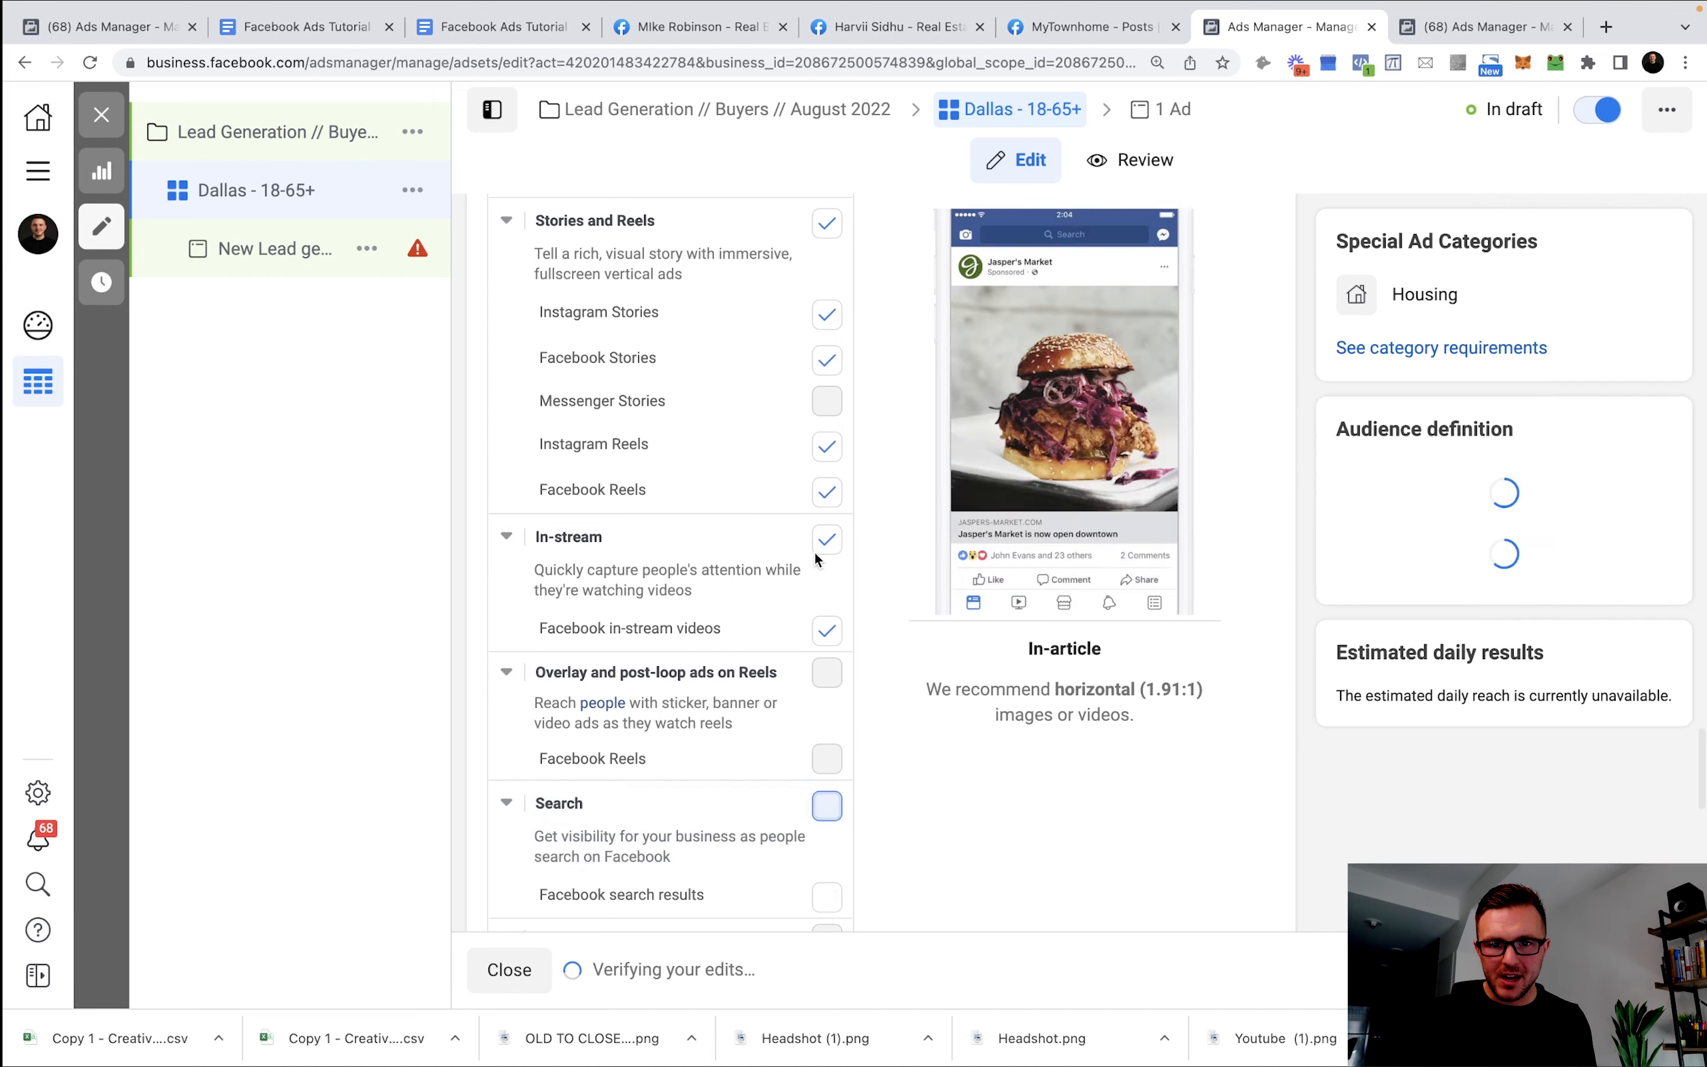
left_click(820, 541)
scroll(808, 628, "up", 3)
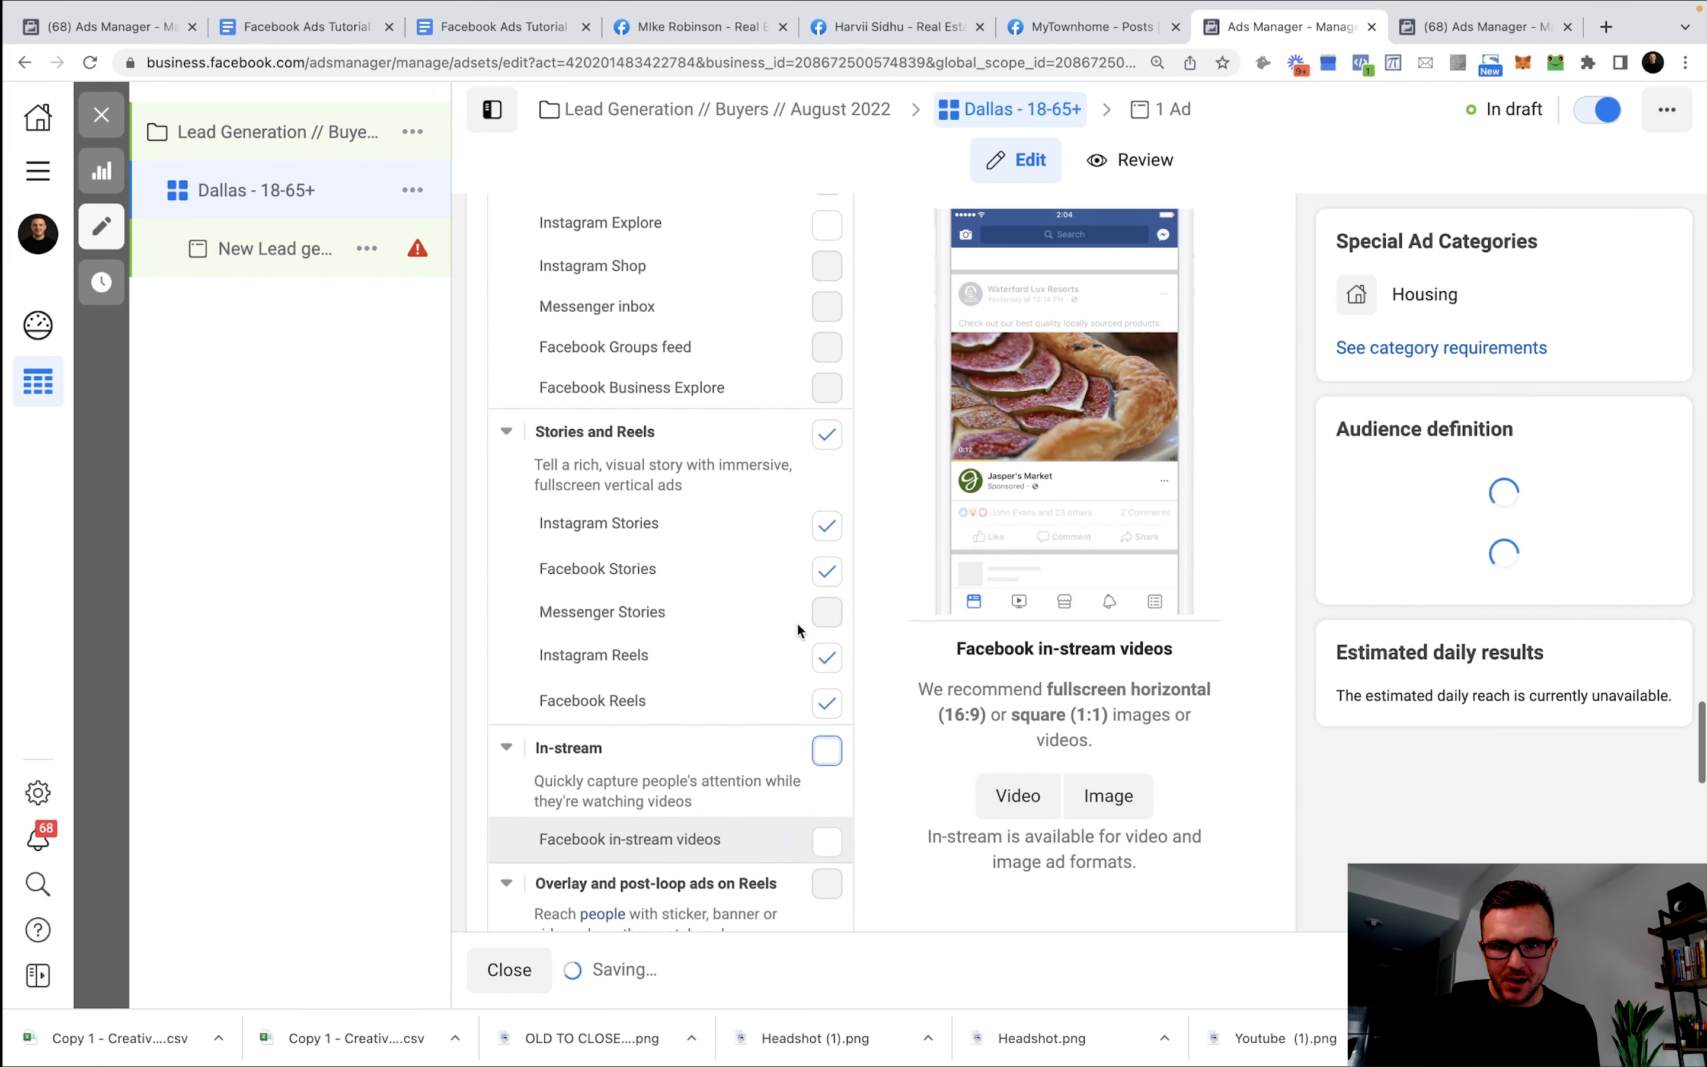
scroll(836, 749, "up", 3)
scroll(843, 741, "up", 4)
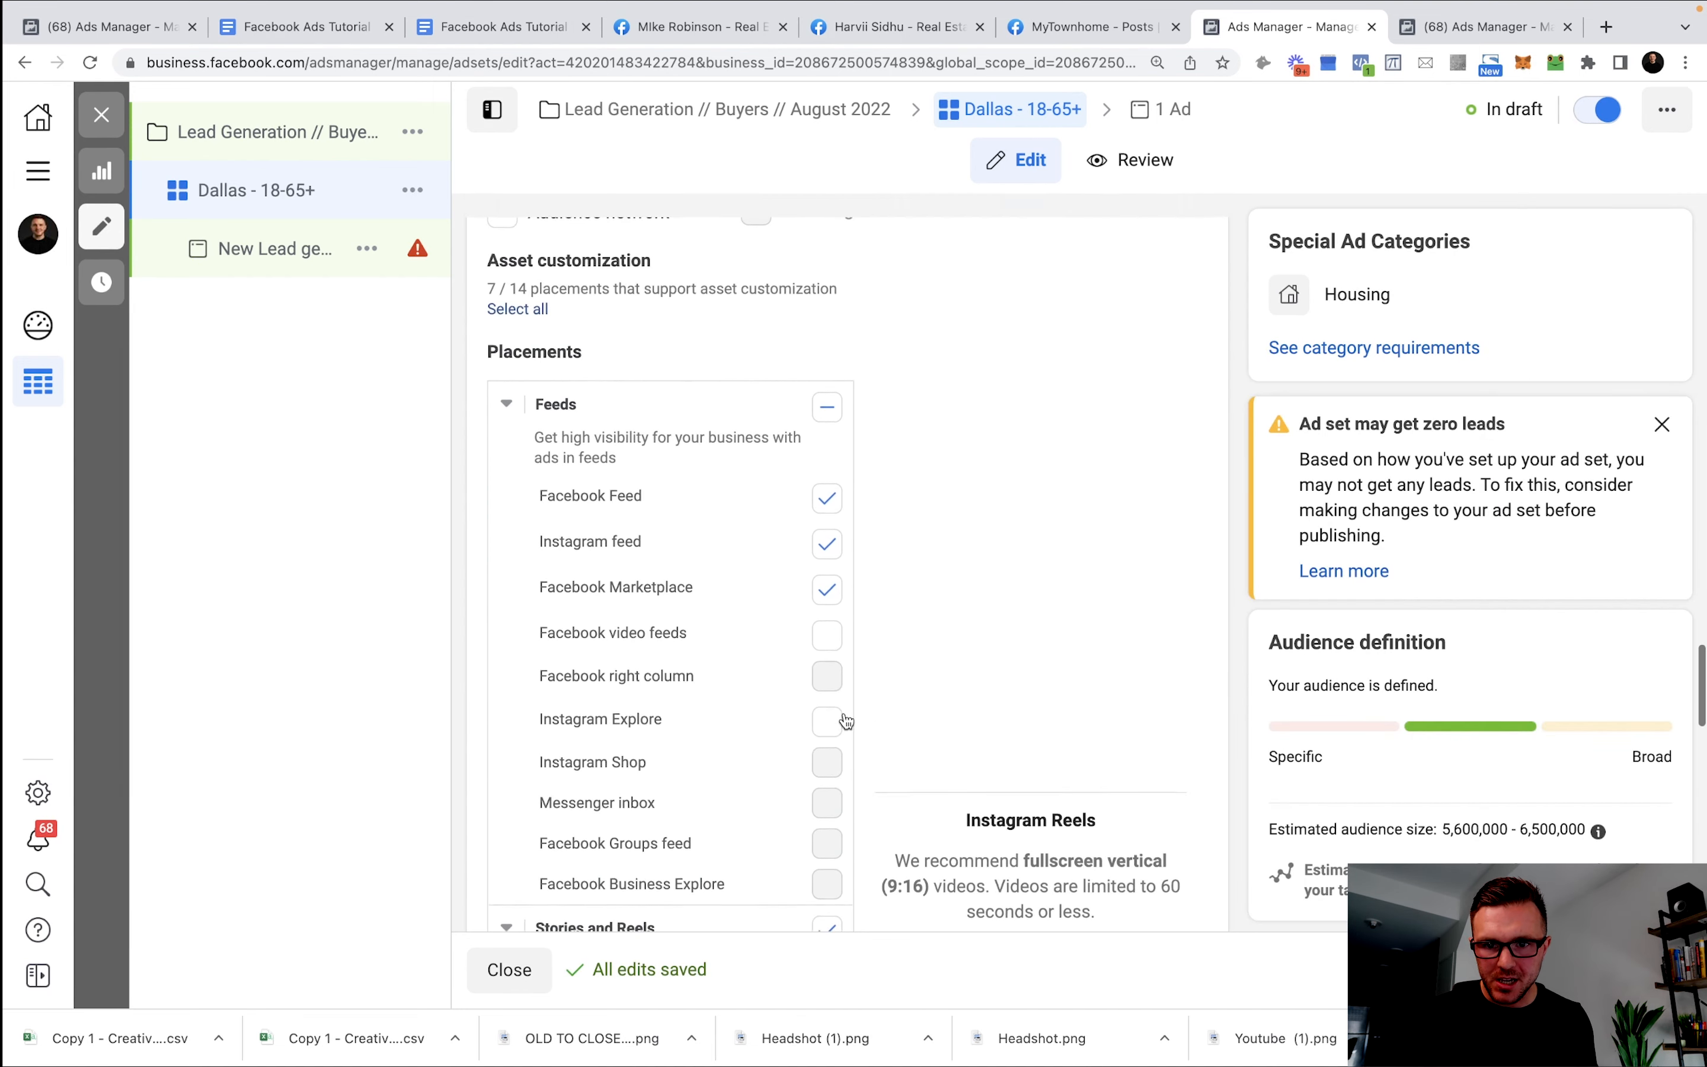
scroll(815, 635, "down", 6)
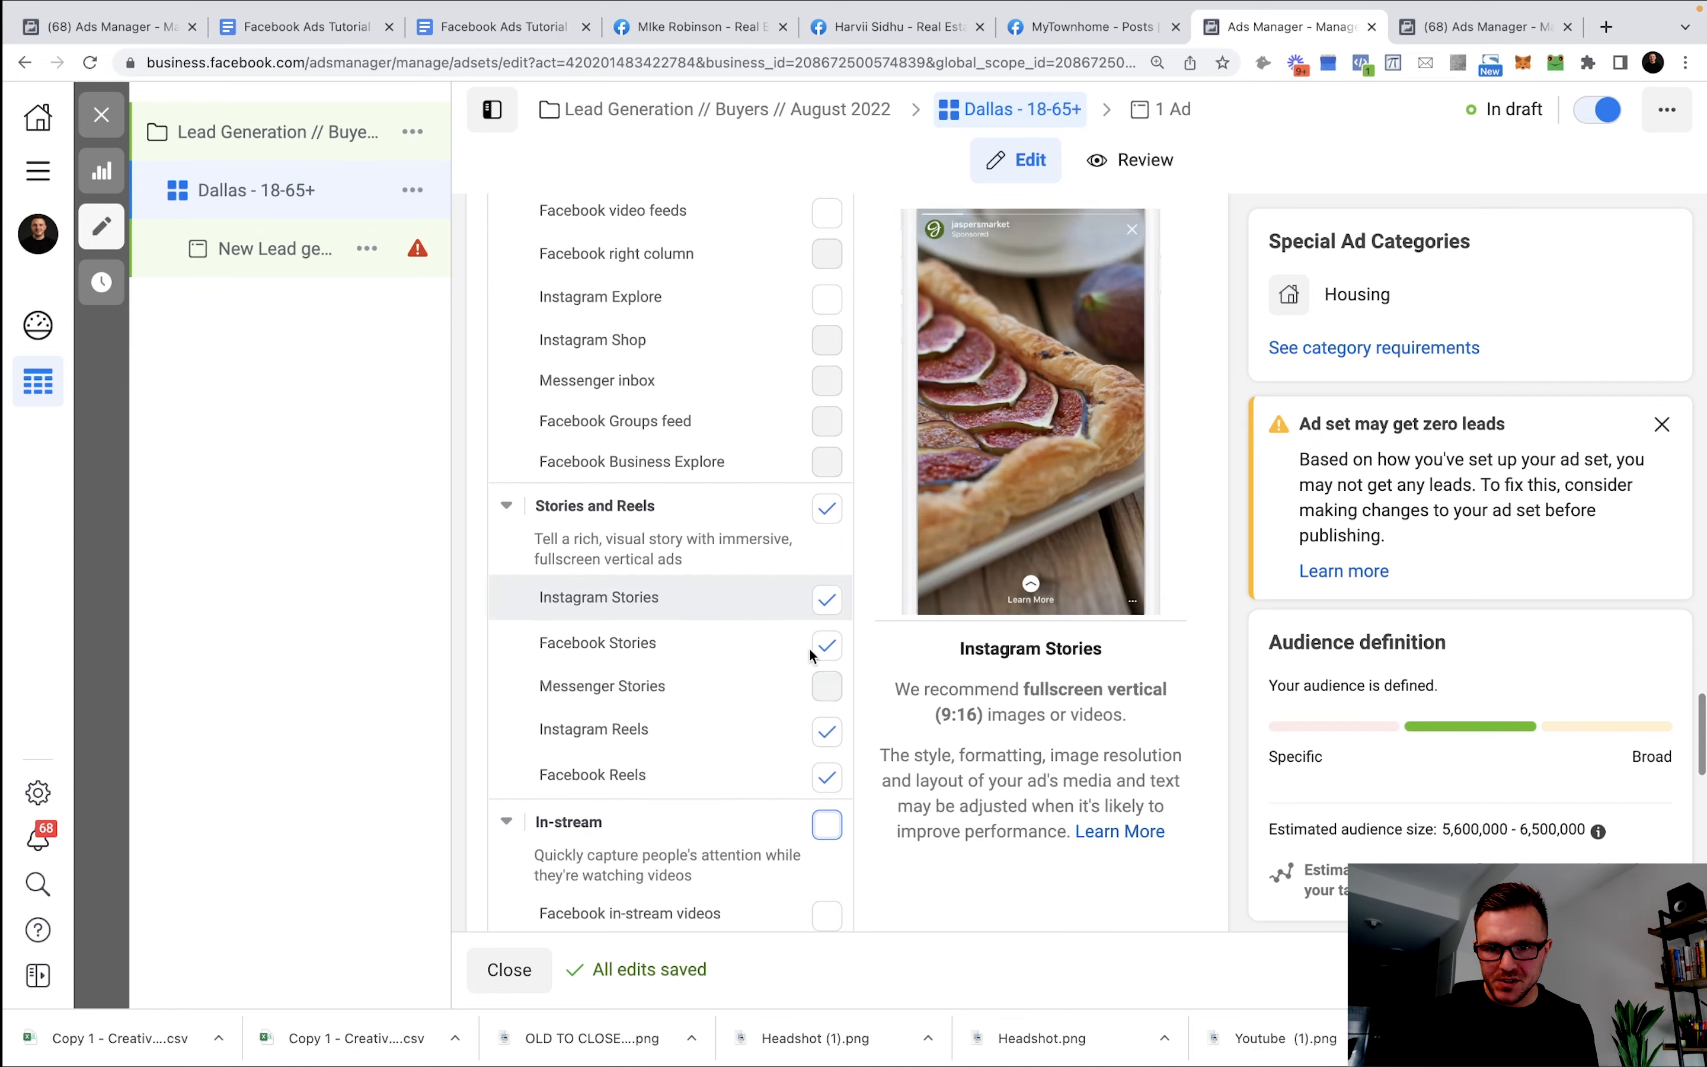
scroll(785, 713, "down", 10)
Open the Copy 1 - Creative 1 ad under the Dallas - 18-65+ ad set.
scroll(832, 653, "up", 5)
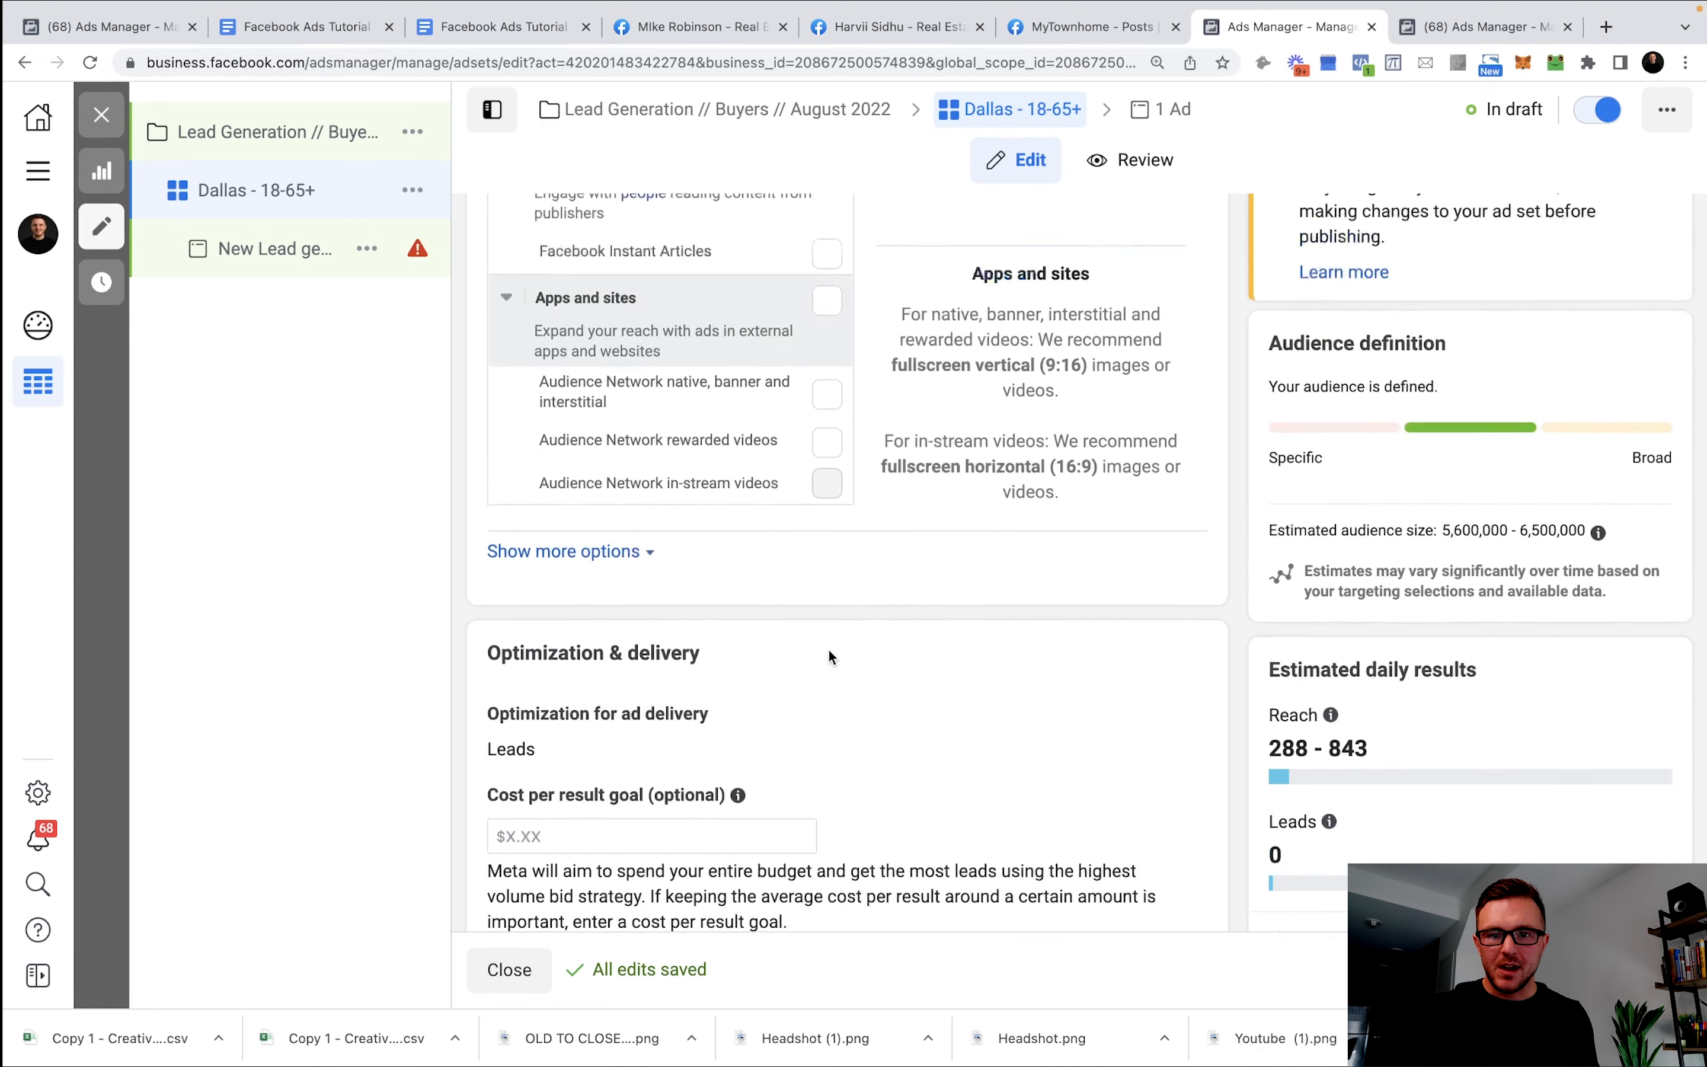
scroll(831, 653, "down", 5)
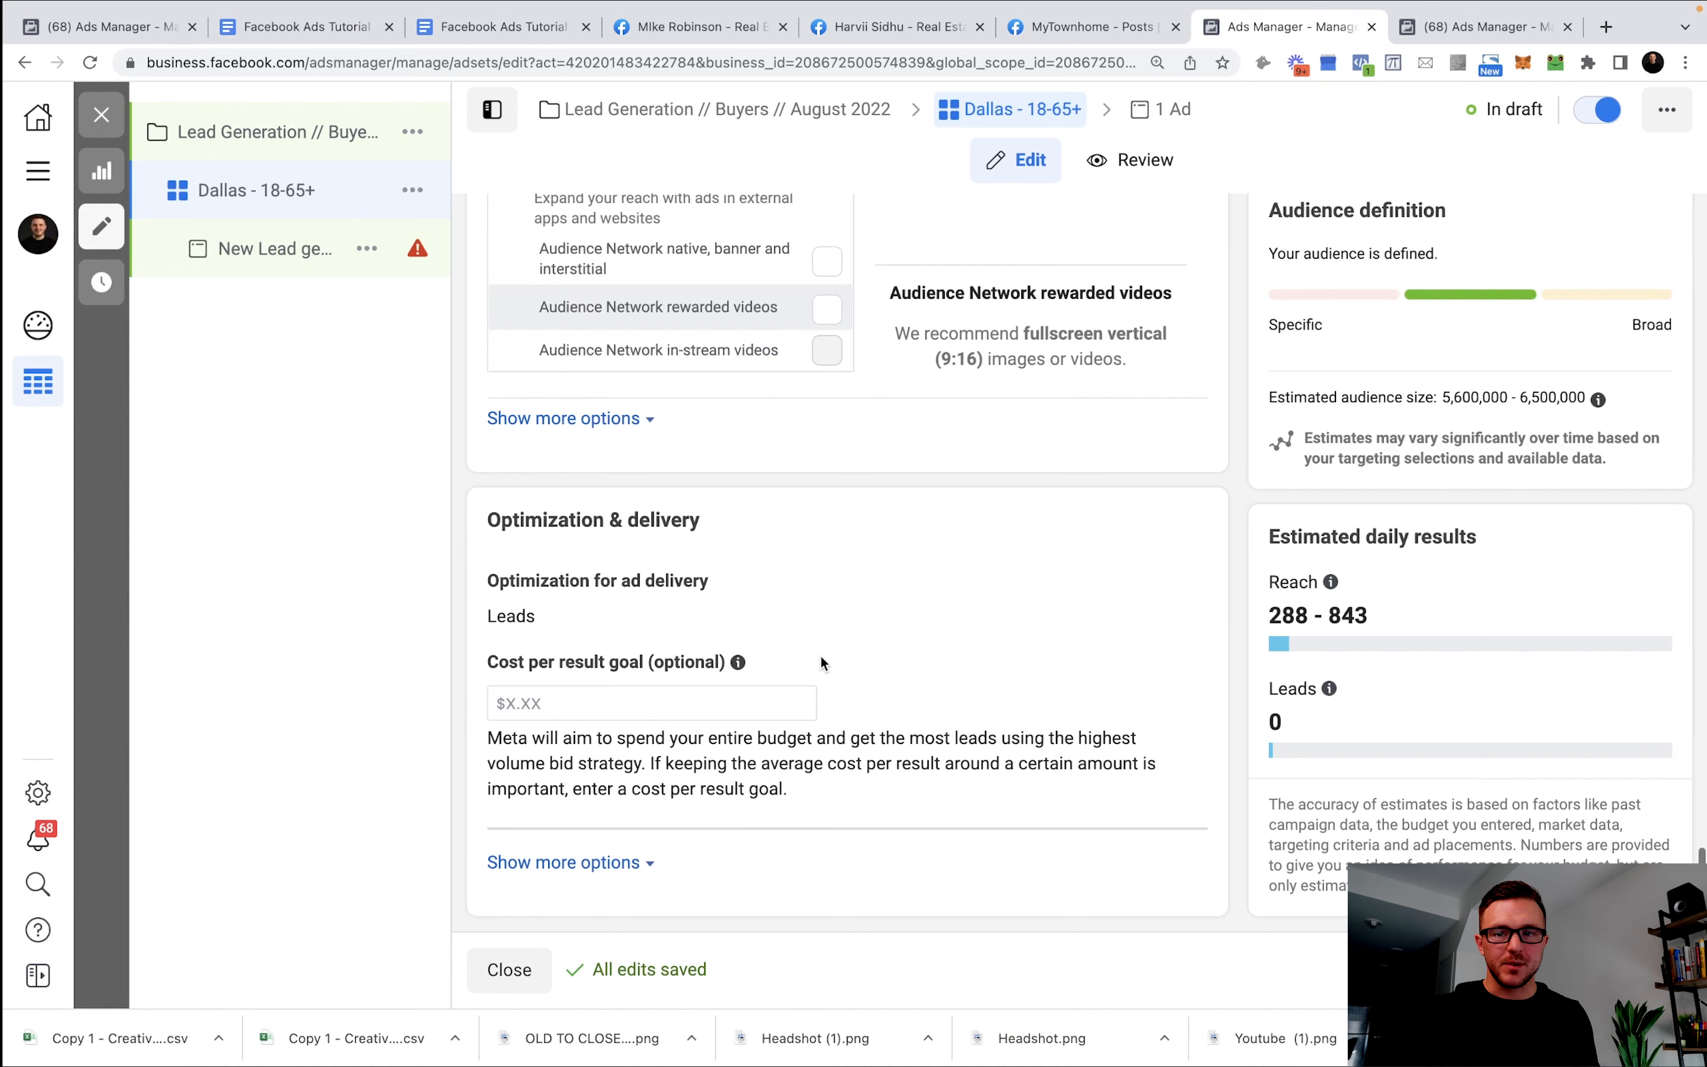
left_click(275, 248)
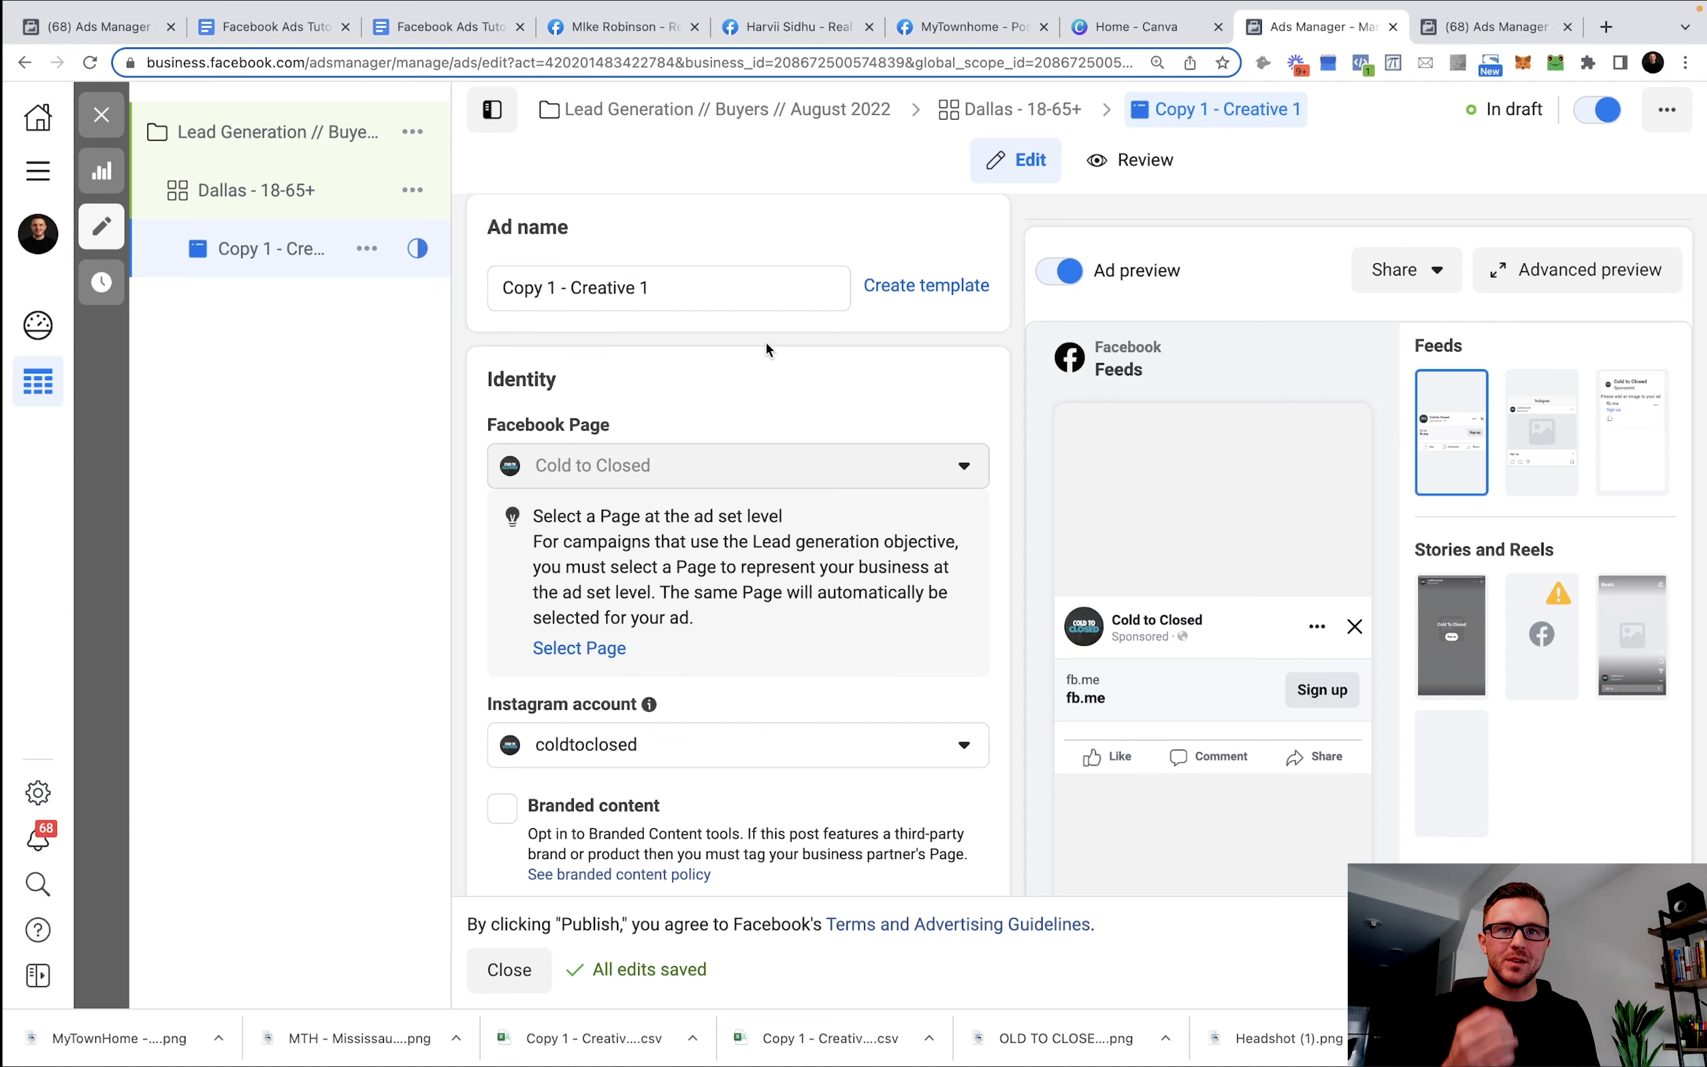
Keep coldtoclosed selected as the ad's Instagram account.
scroll(754, 319, "down", 2)
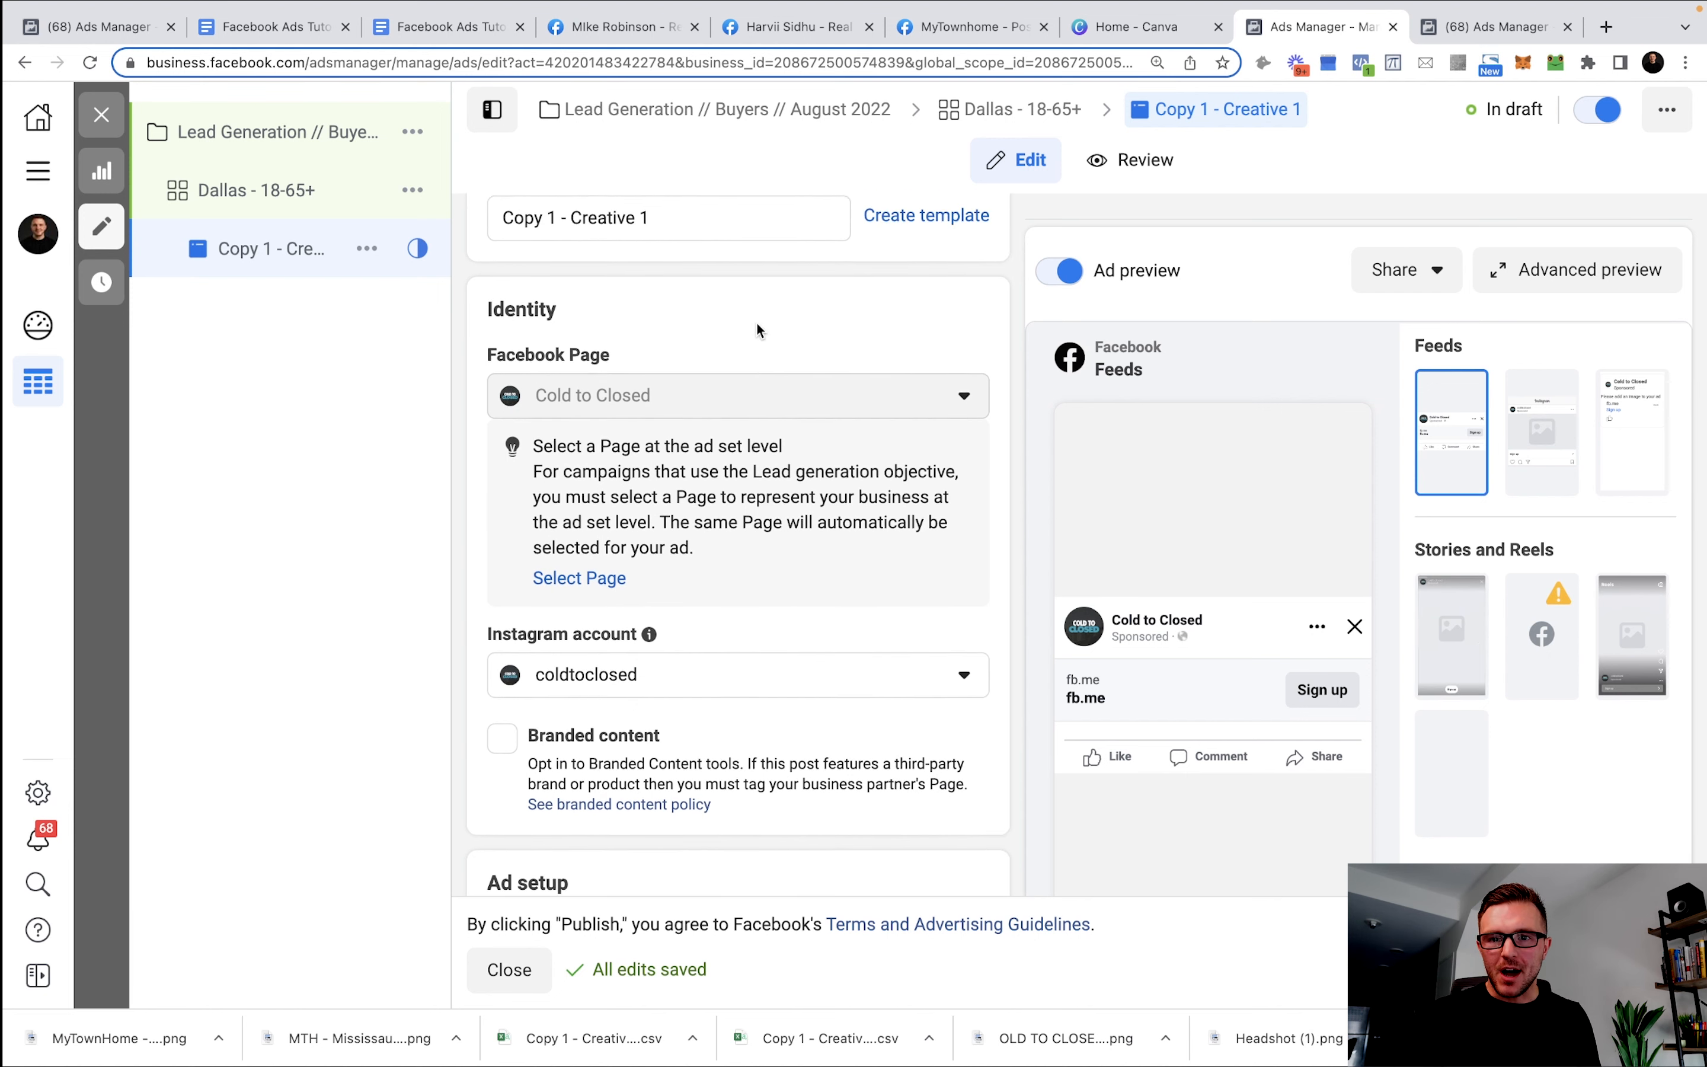
scroll(757, 322, "down", 2)
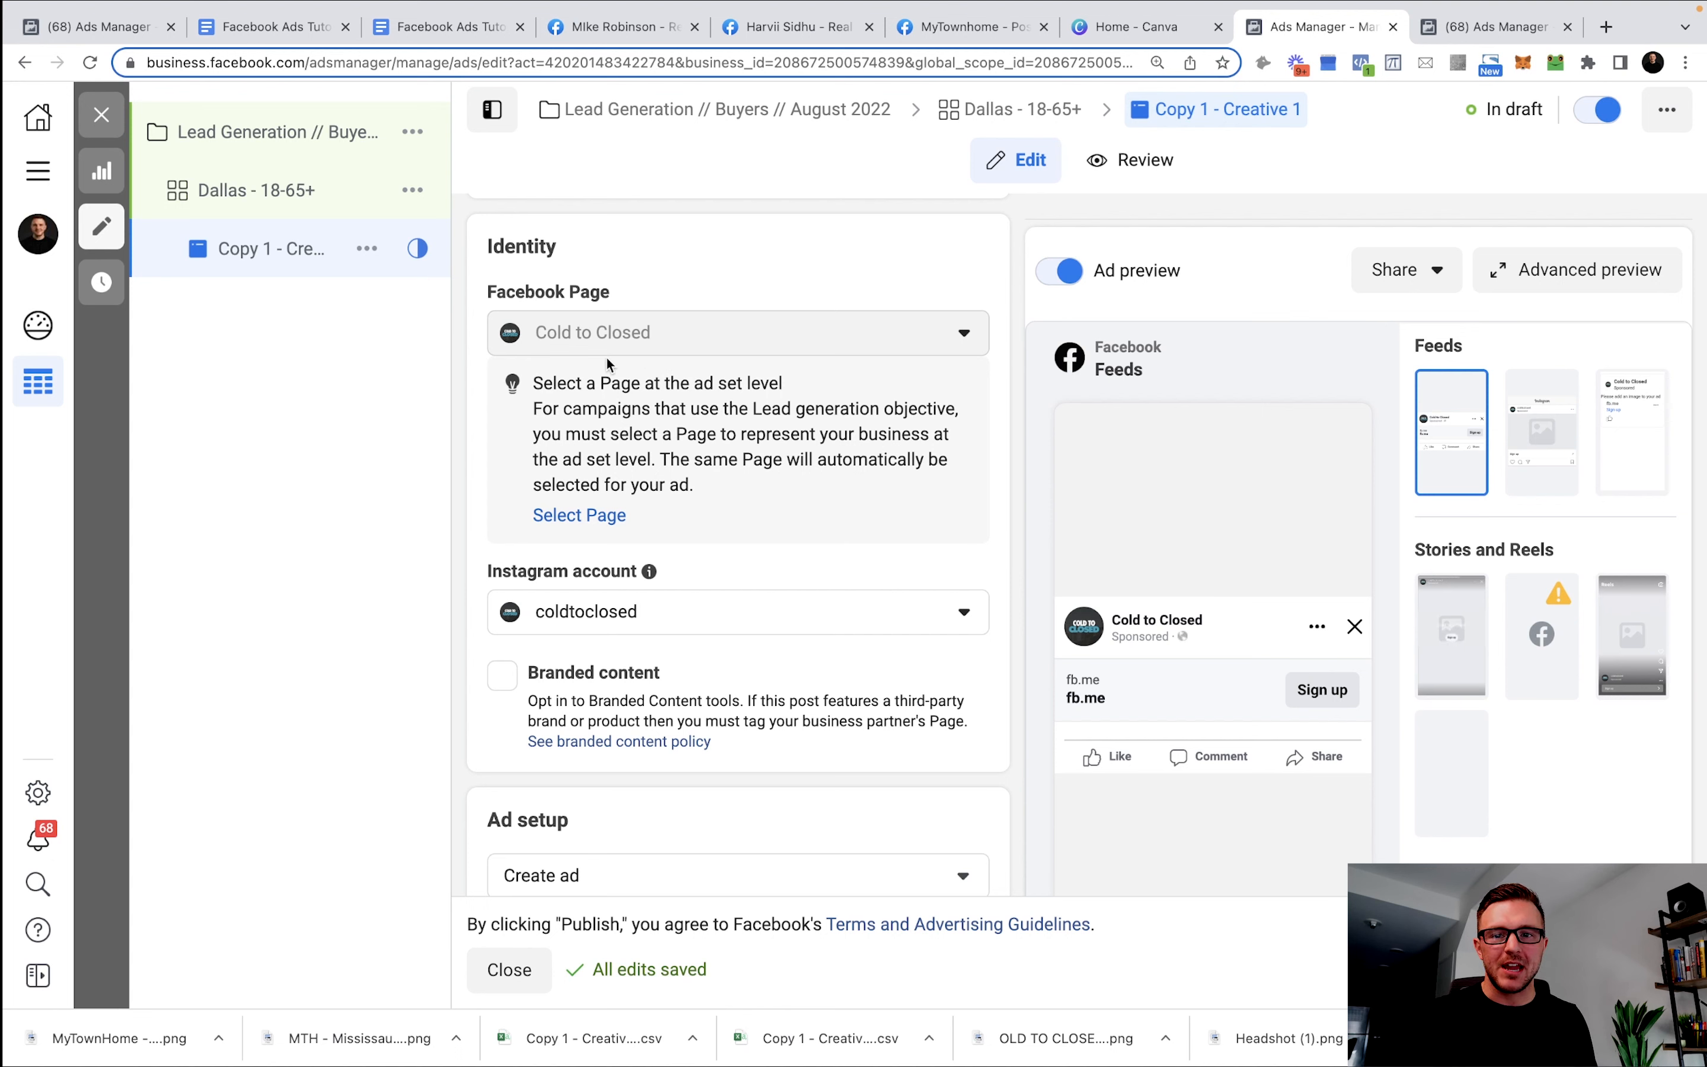
scroll(626, 339, "down", 5)
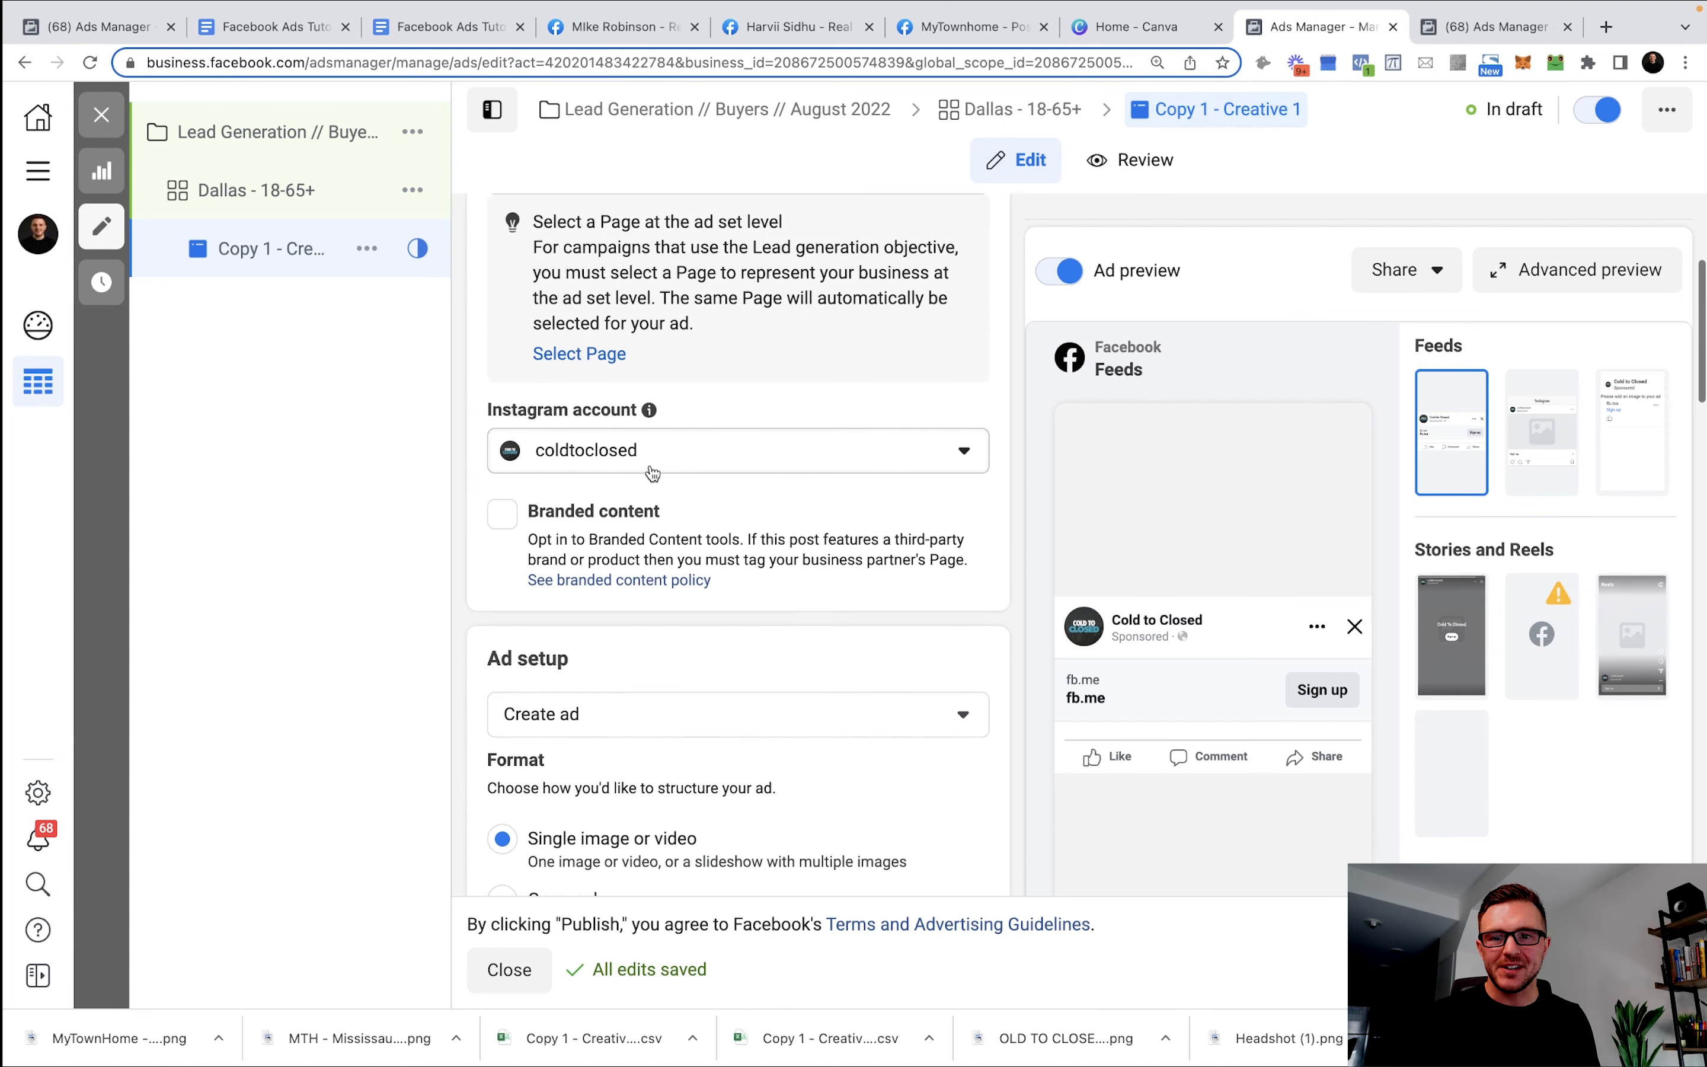
left_click(654, 460)
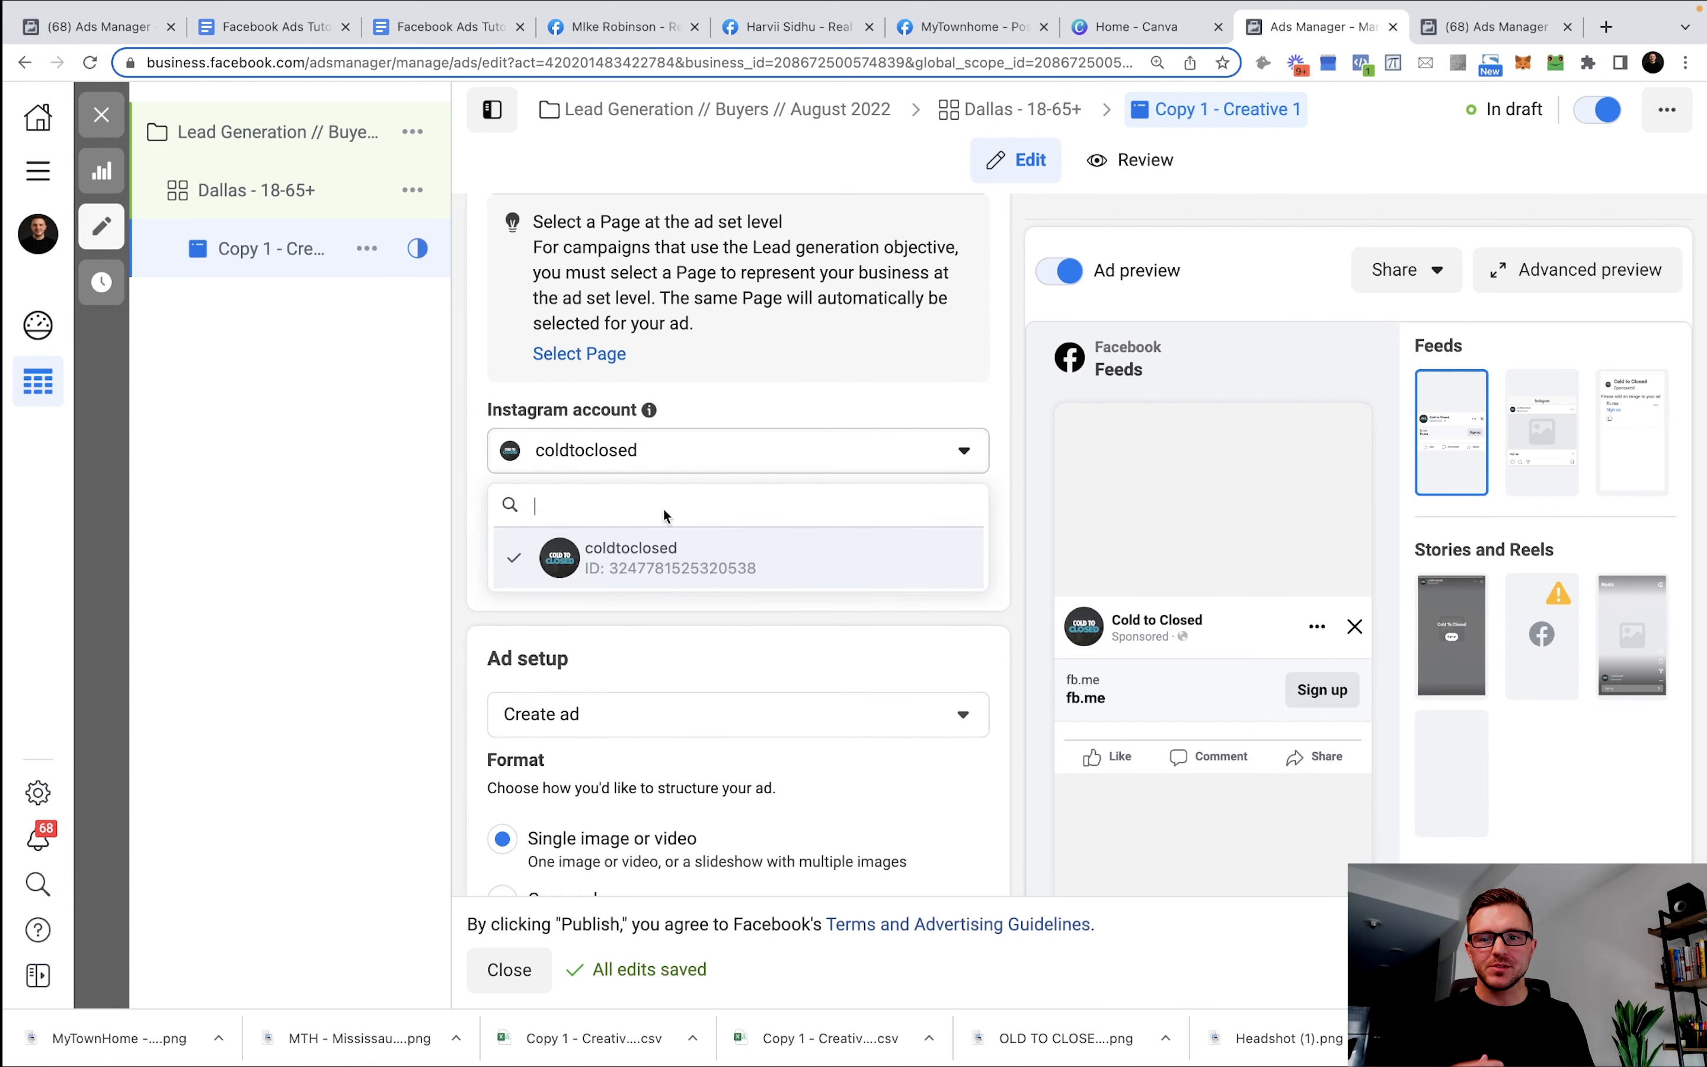
left_click(658, 560)
Keep the Single image or video format and bring up the Add Media options.
scroll(808, 530, "down", 5)
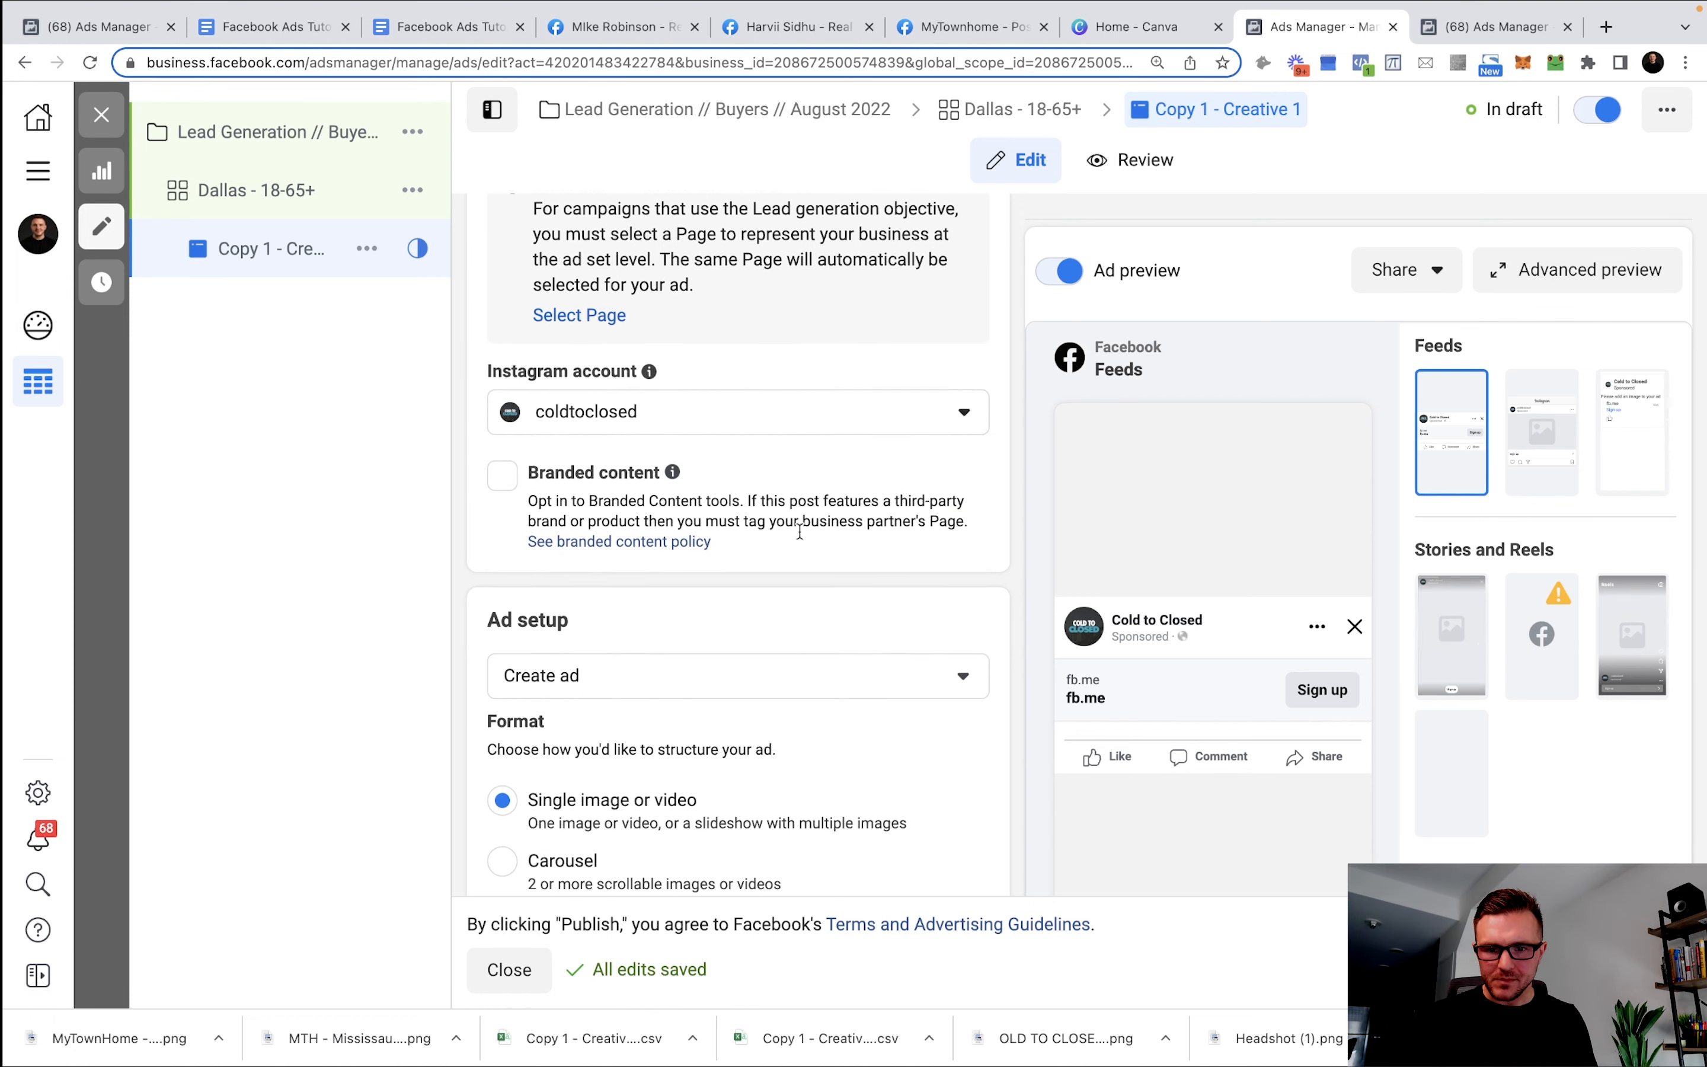
scroll(804, 494, "down", 3)
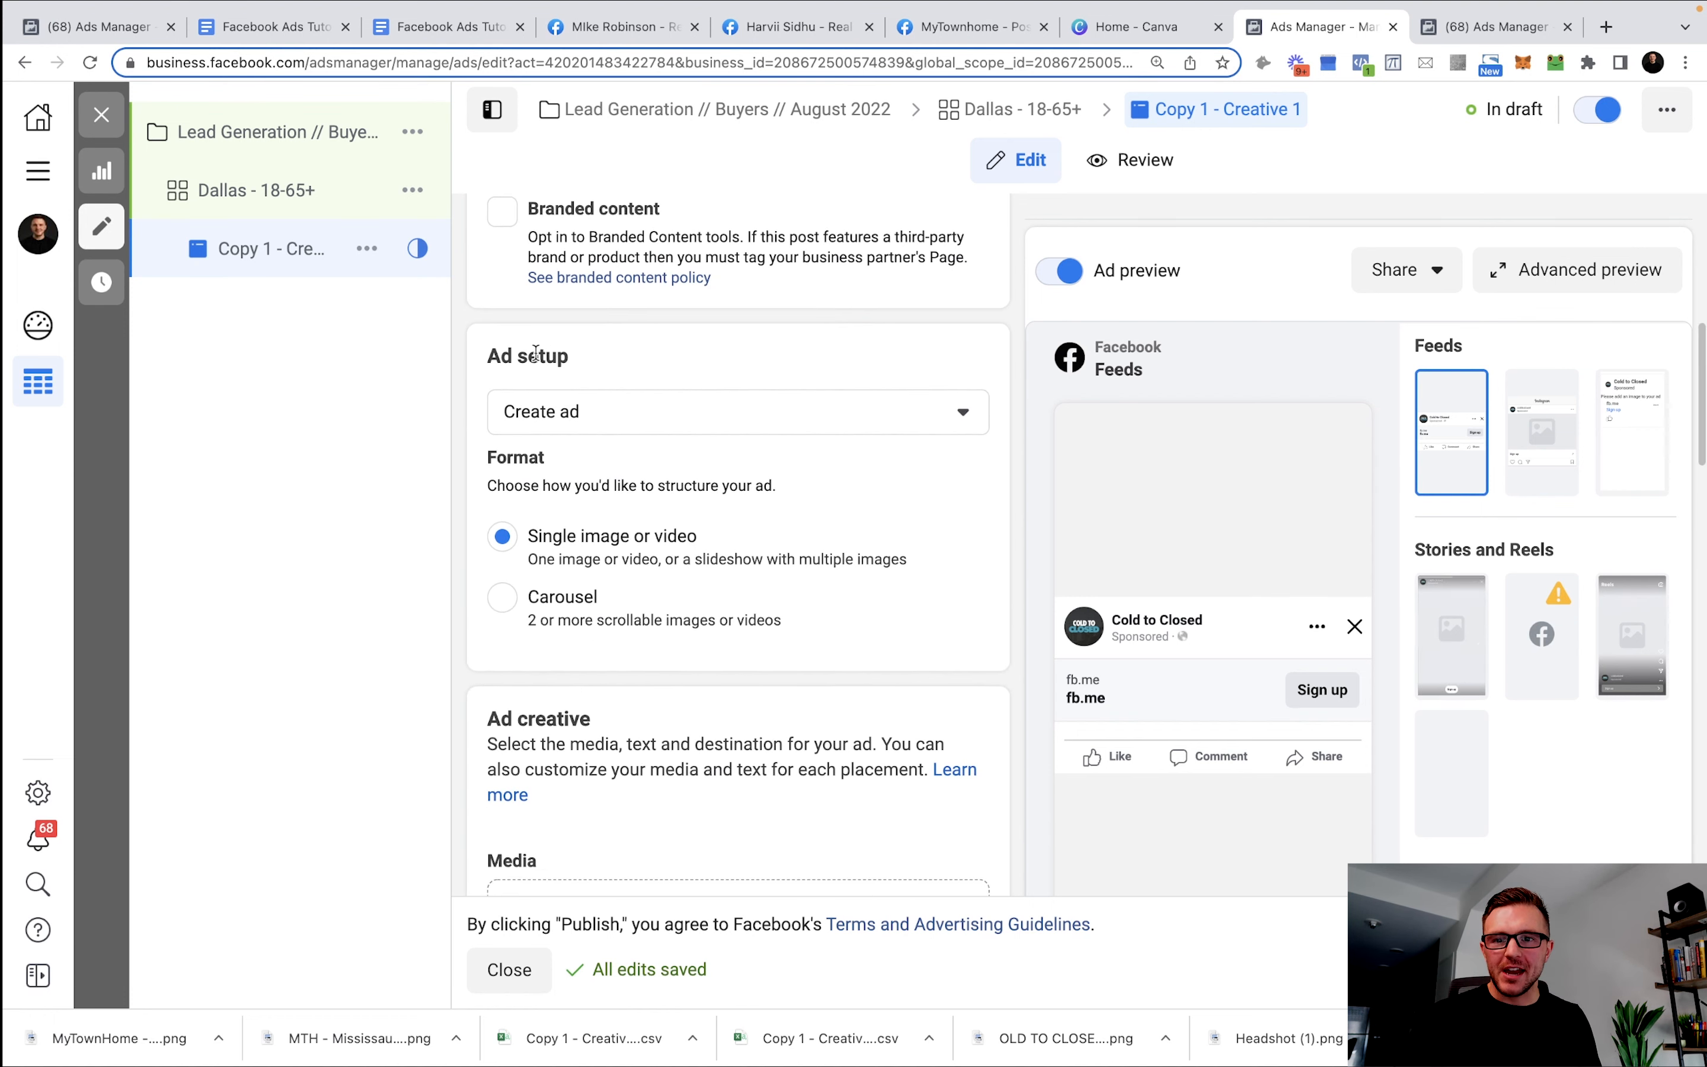
triple_click(531, 353)
scroll(637, 419, "down", 3)
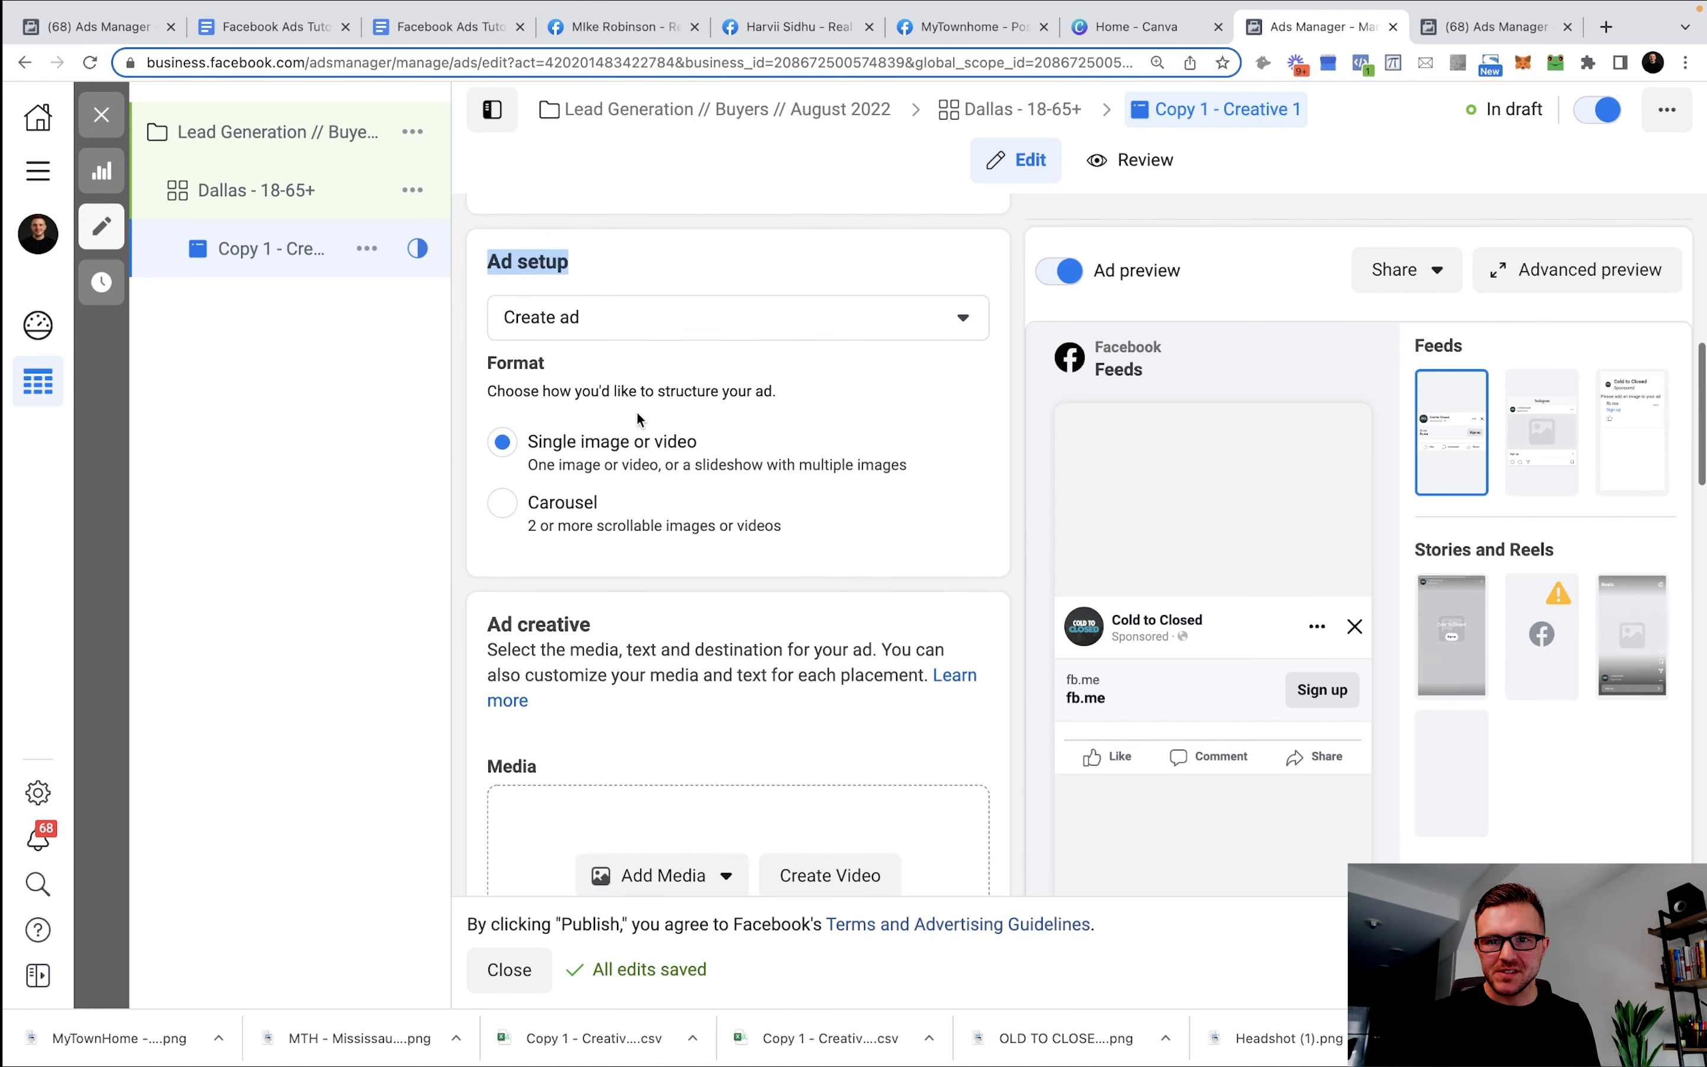
scroll(641, 264, "up", 1)
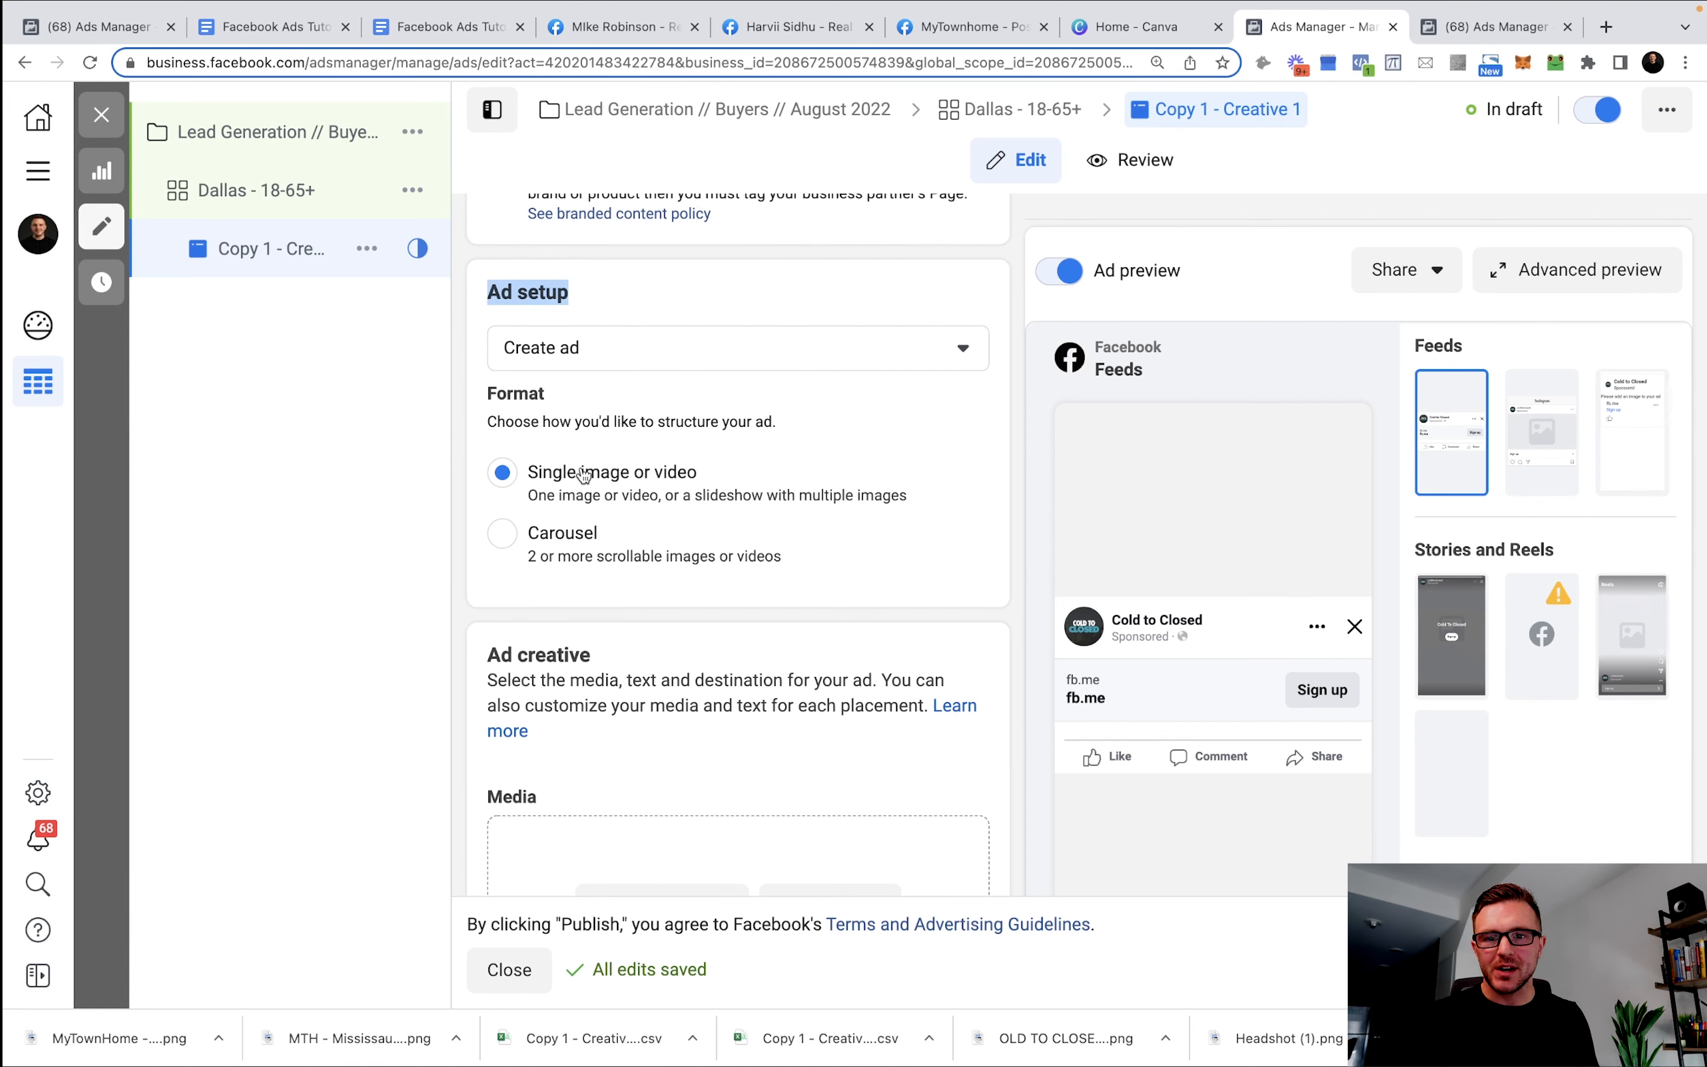
scroll(642, 489, "down", 3)
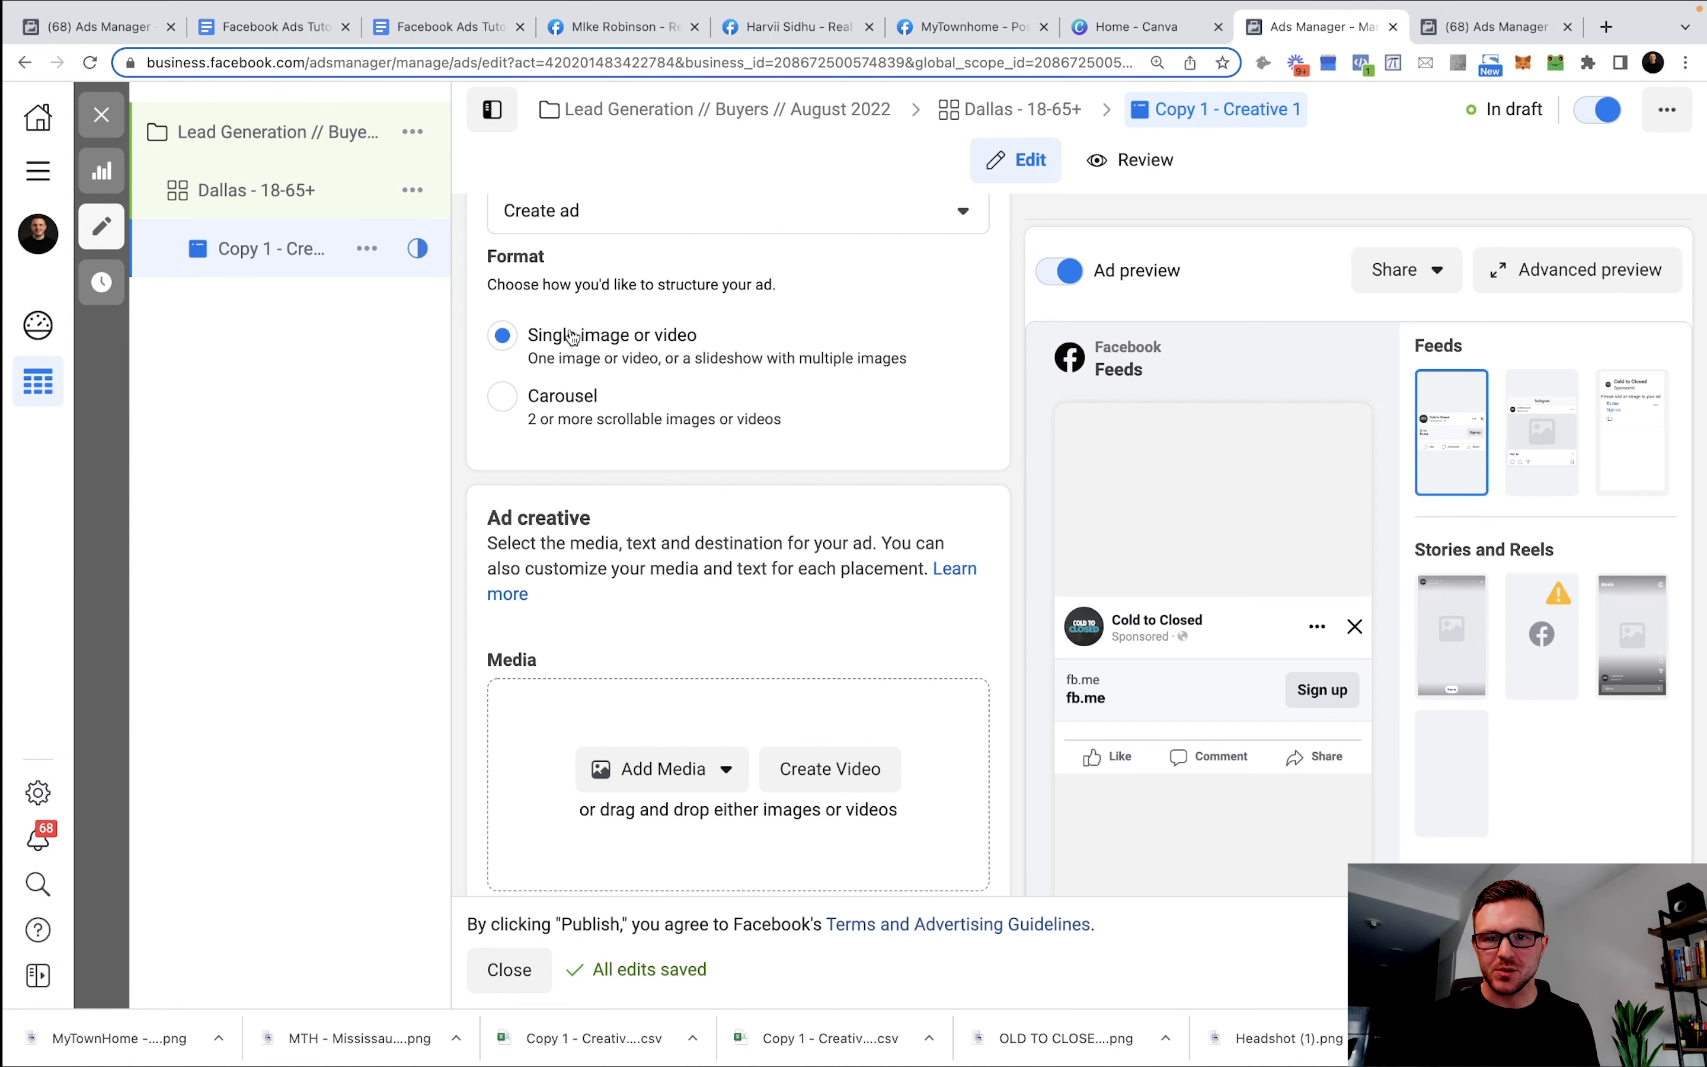
scroll(572, 337, "down", 2)
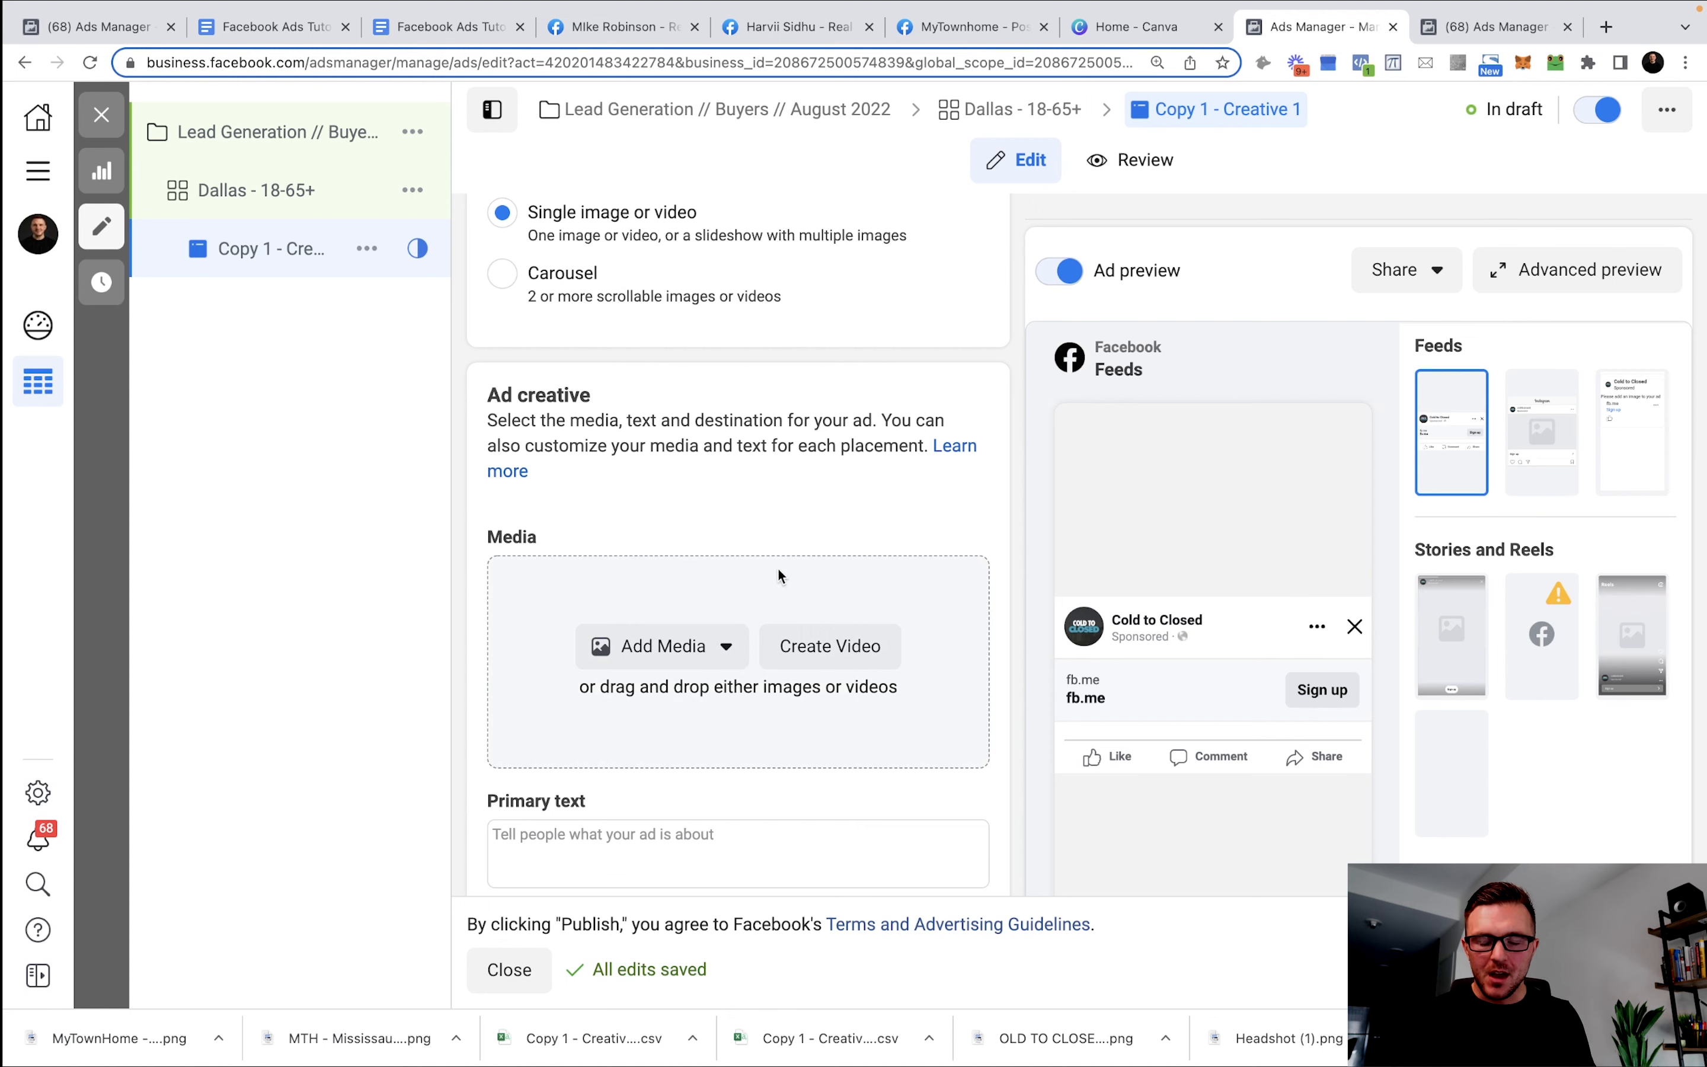
scroll(781, 572, "down", 1)
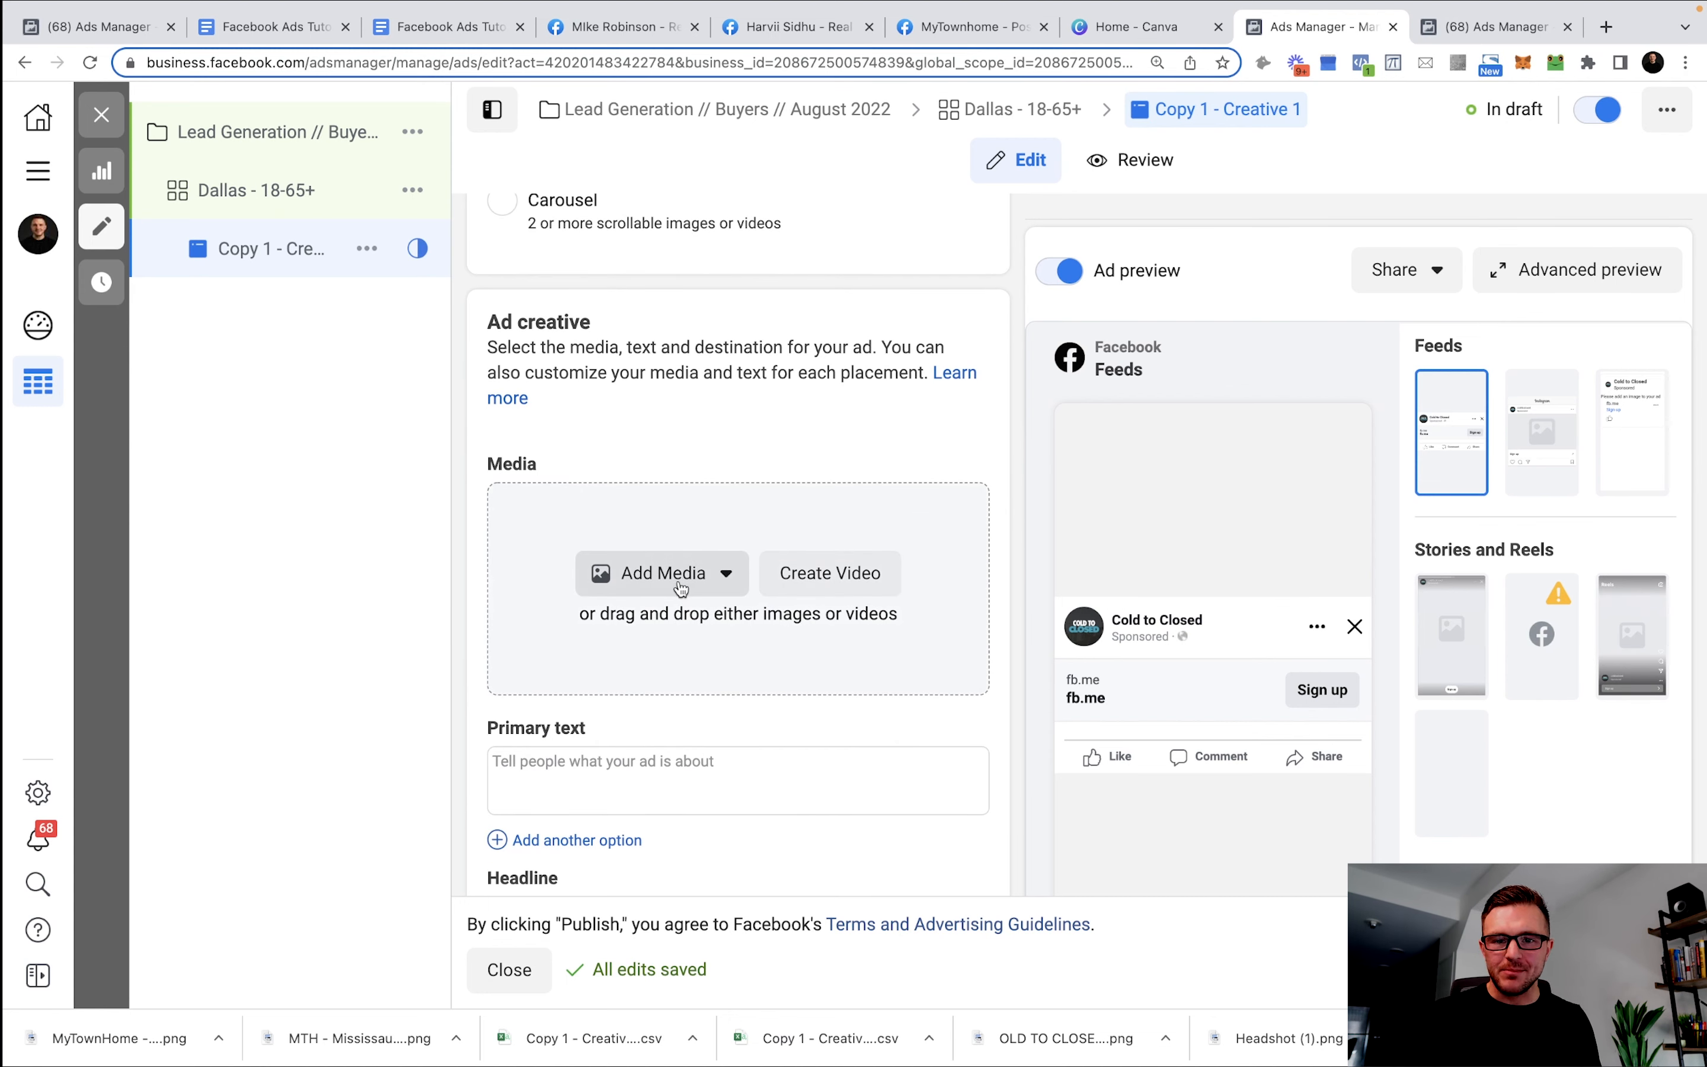
left_click(727, 573)
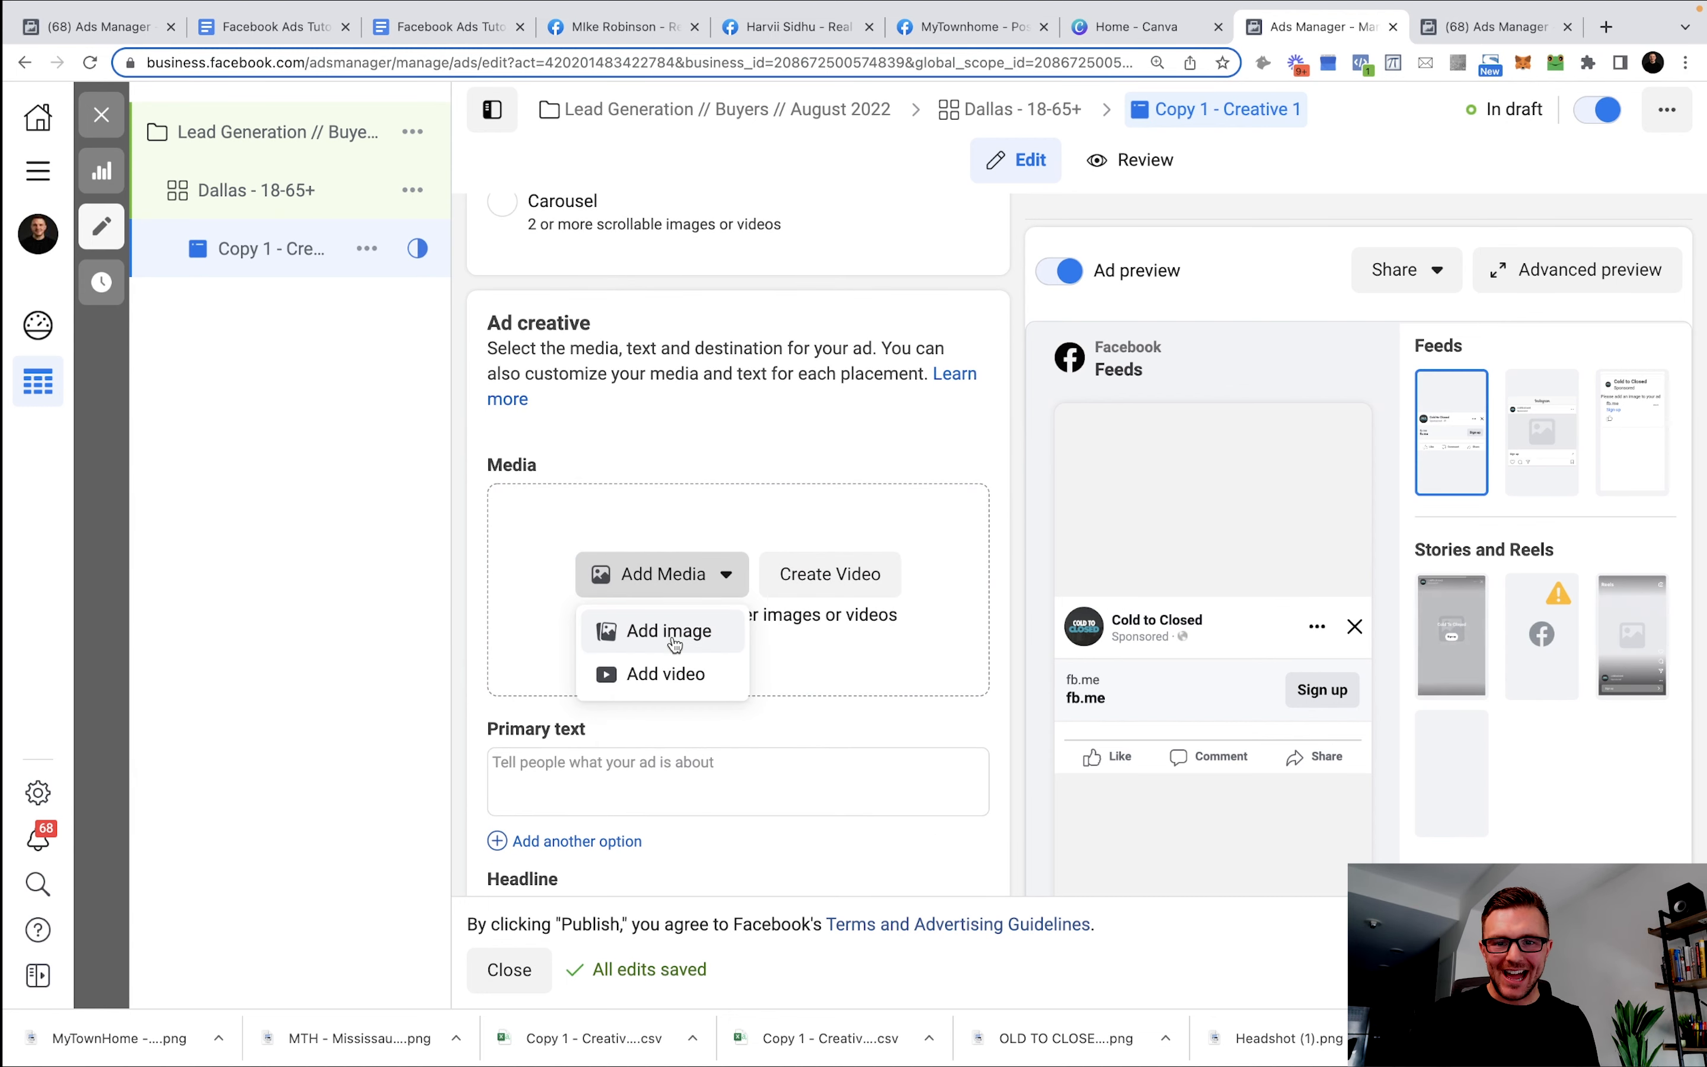
Upload the downloaded house collage PNG as the ad's image and confirm the crop.
left_click(672, 638)
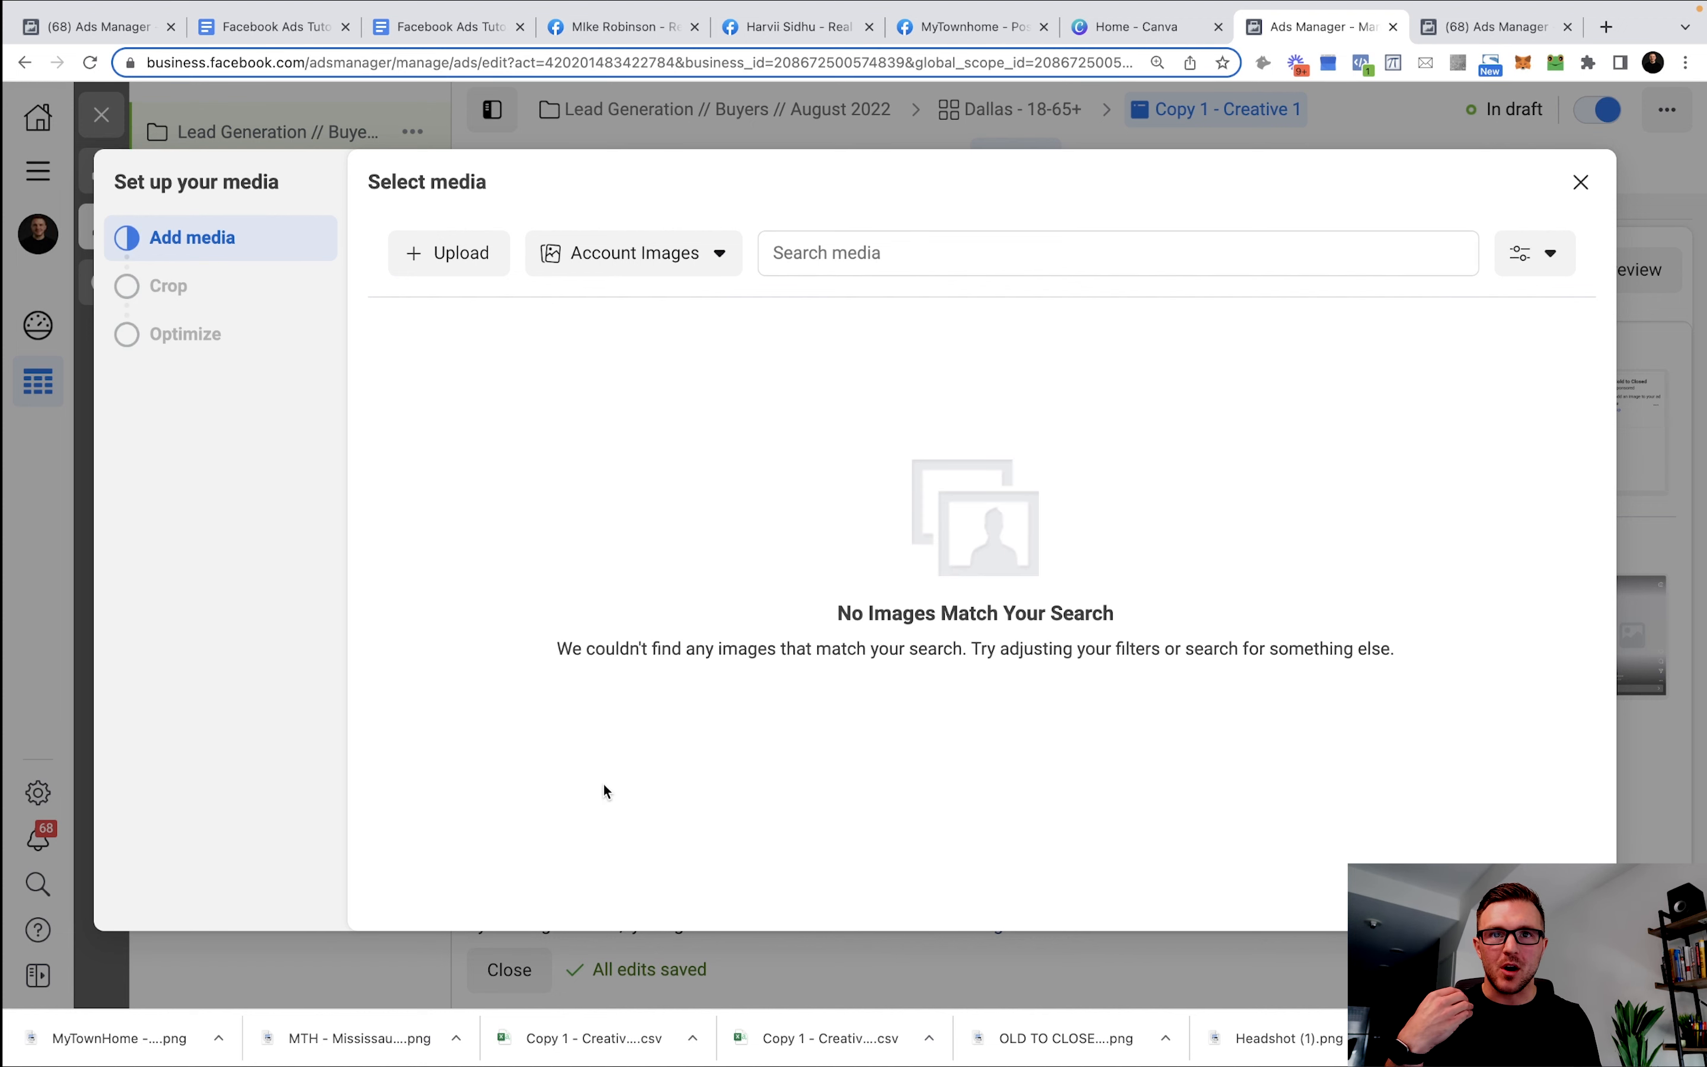
left_click_drag(330, 1044, 653, 613)
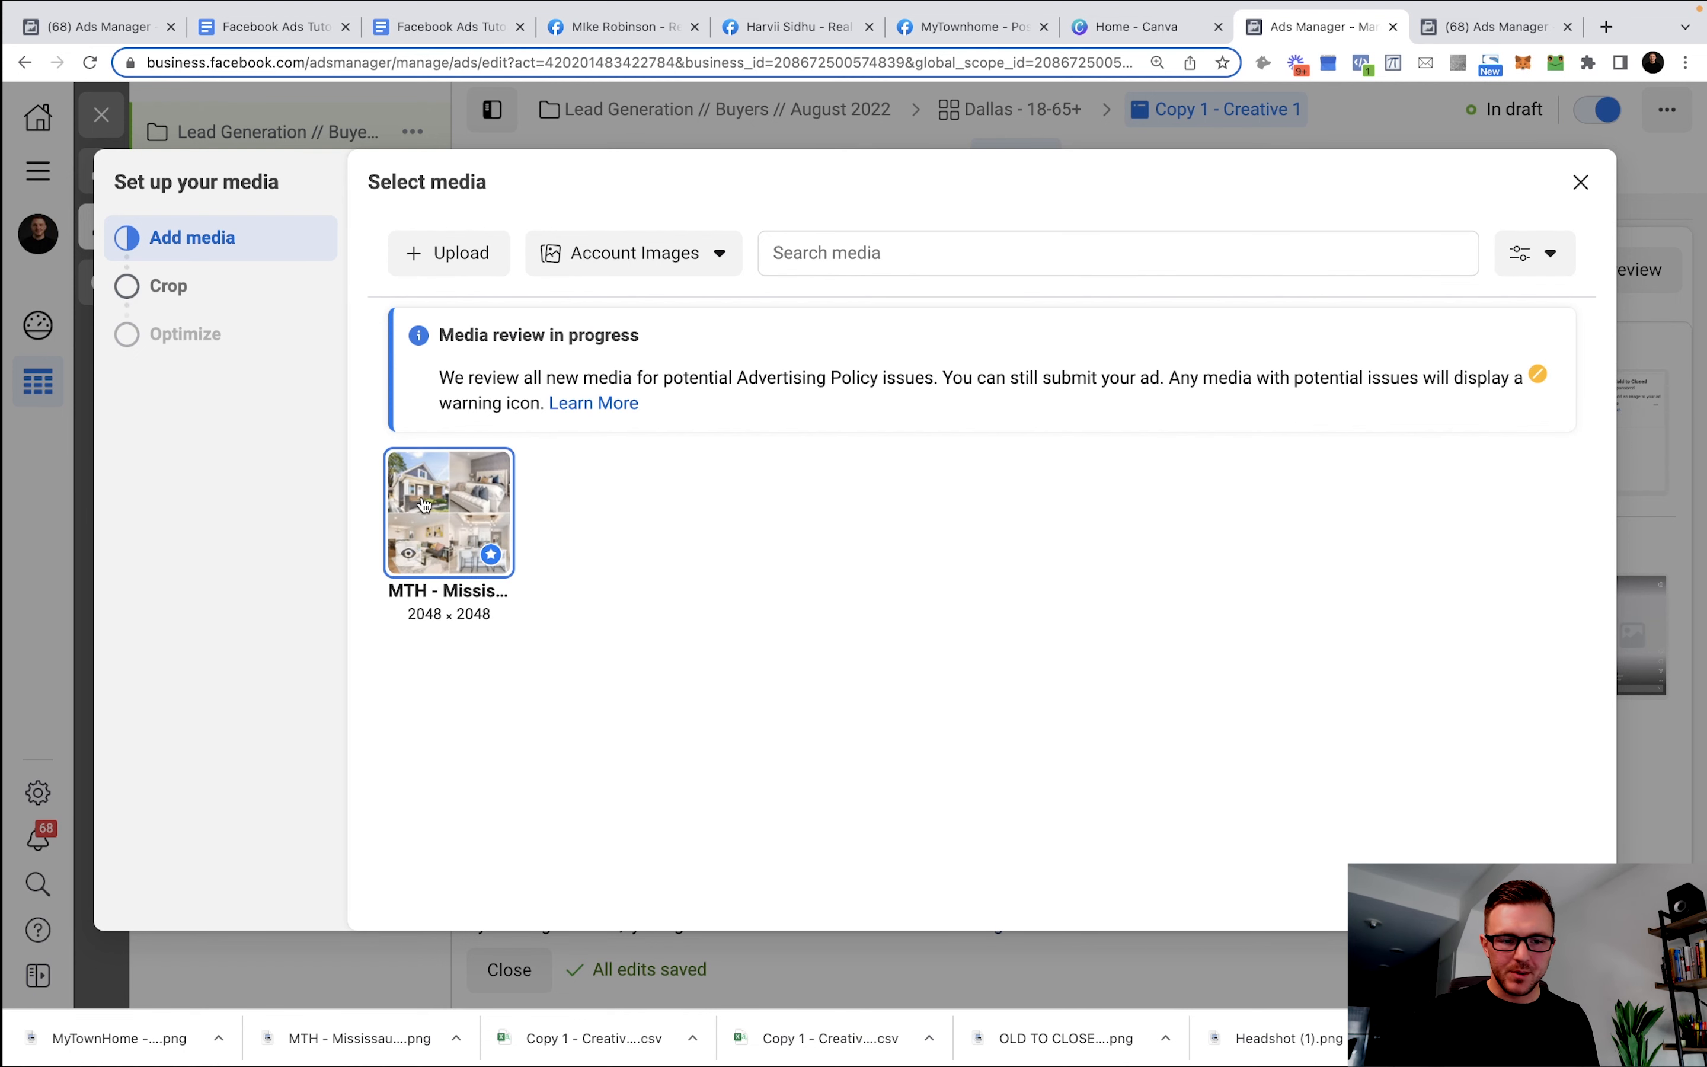
left_click(1555, 894)
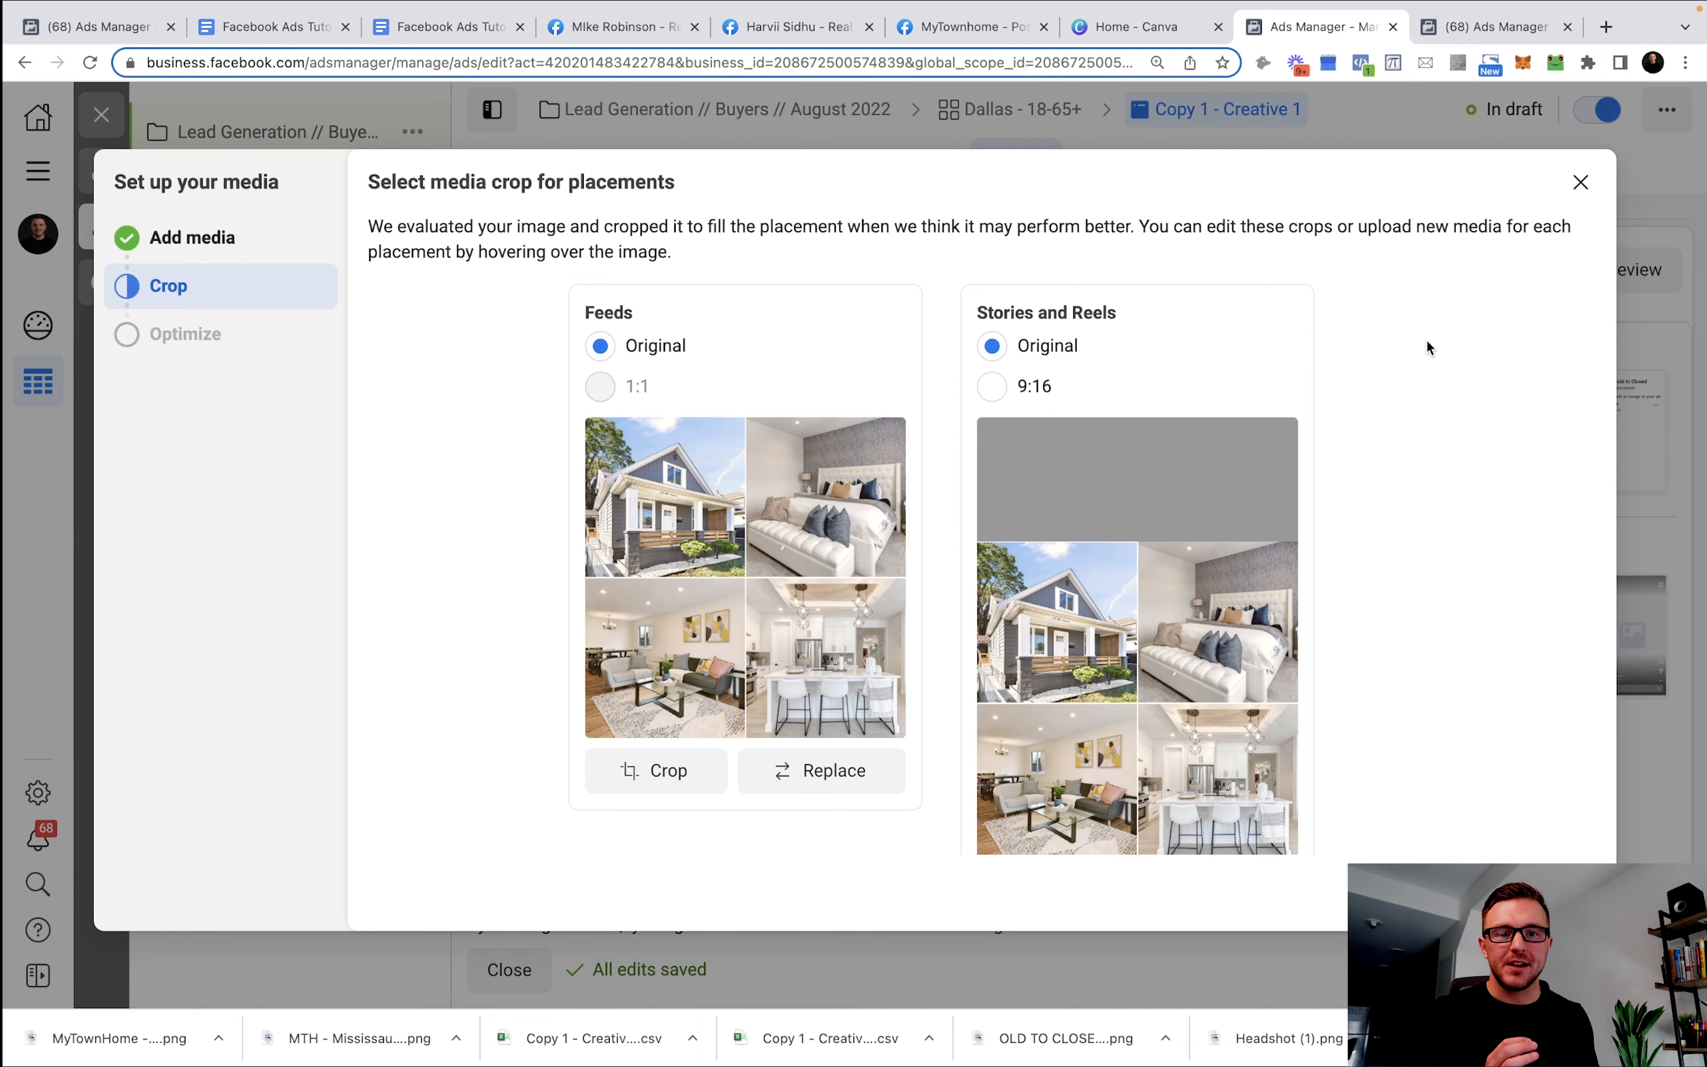
scroll(1430, 338, "down", 3)
scroll(1432, 340, "up", 3)
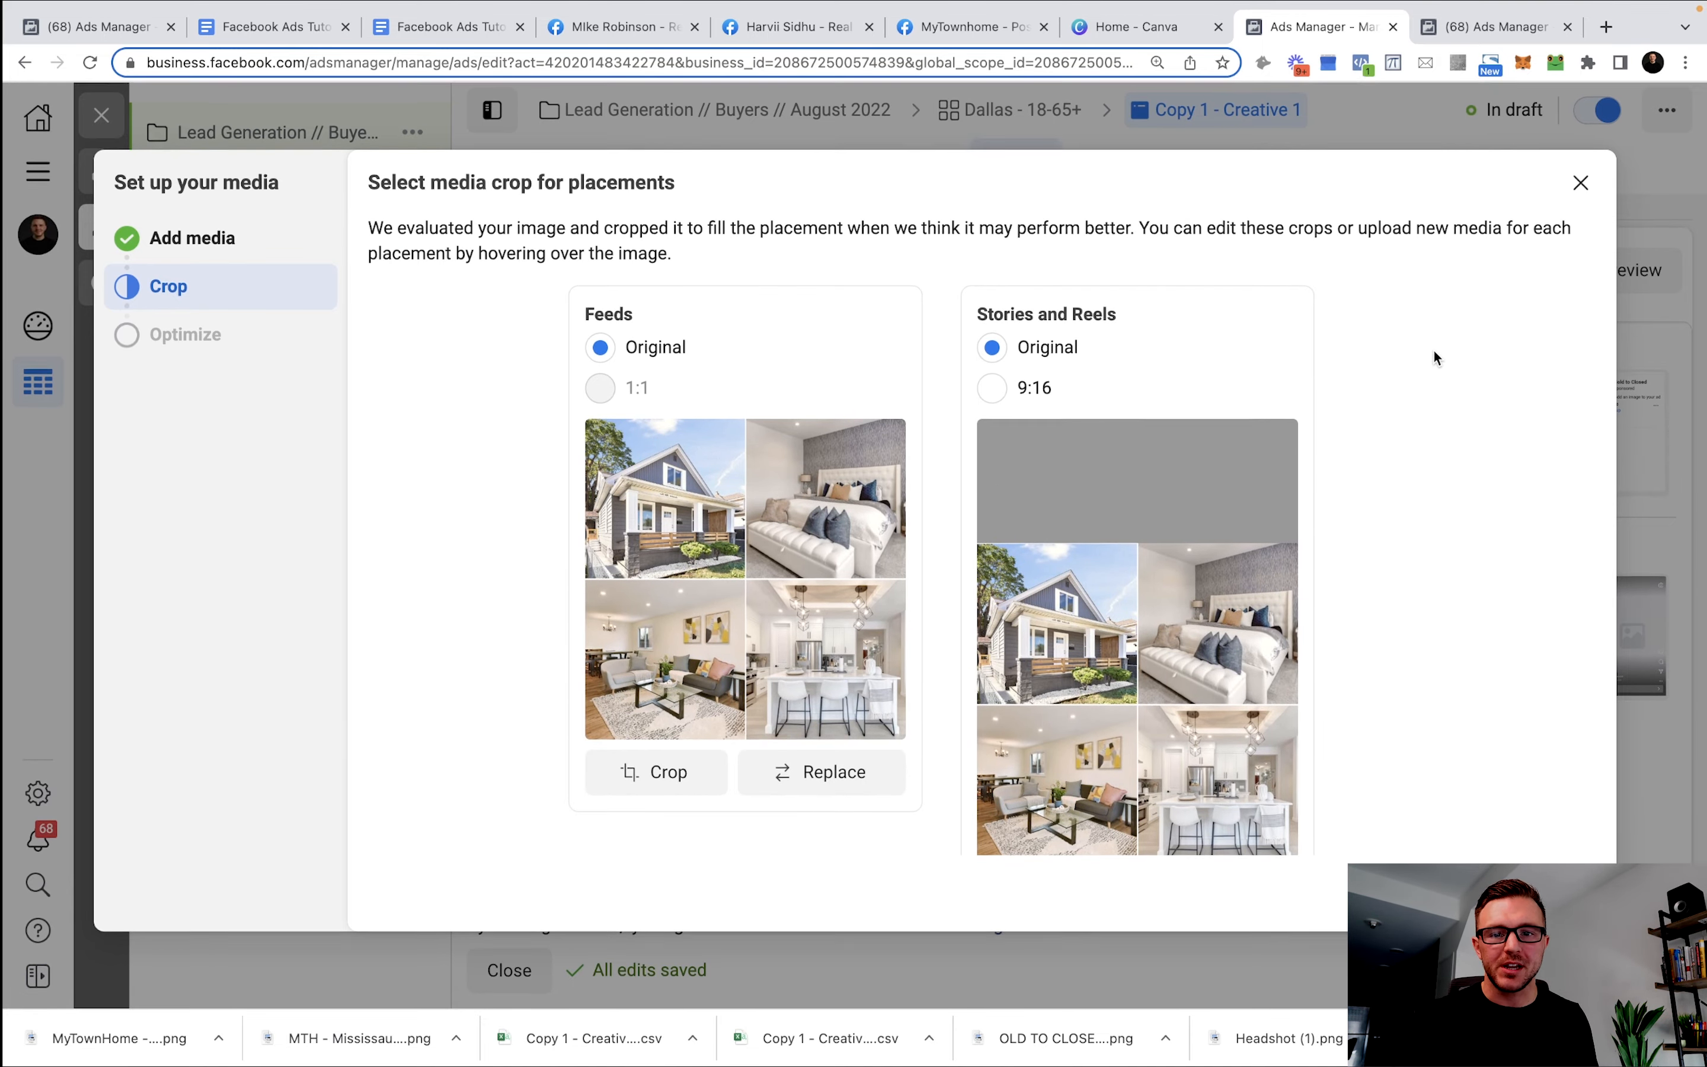
scroll(1199, 498, "down", 3)
scroll(1181, 438, "up", 3)
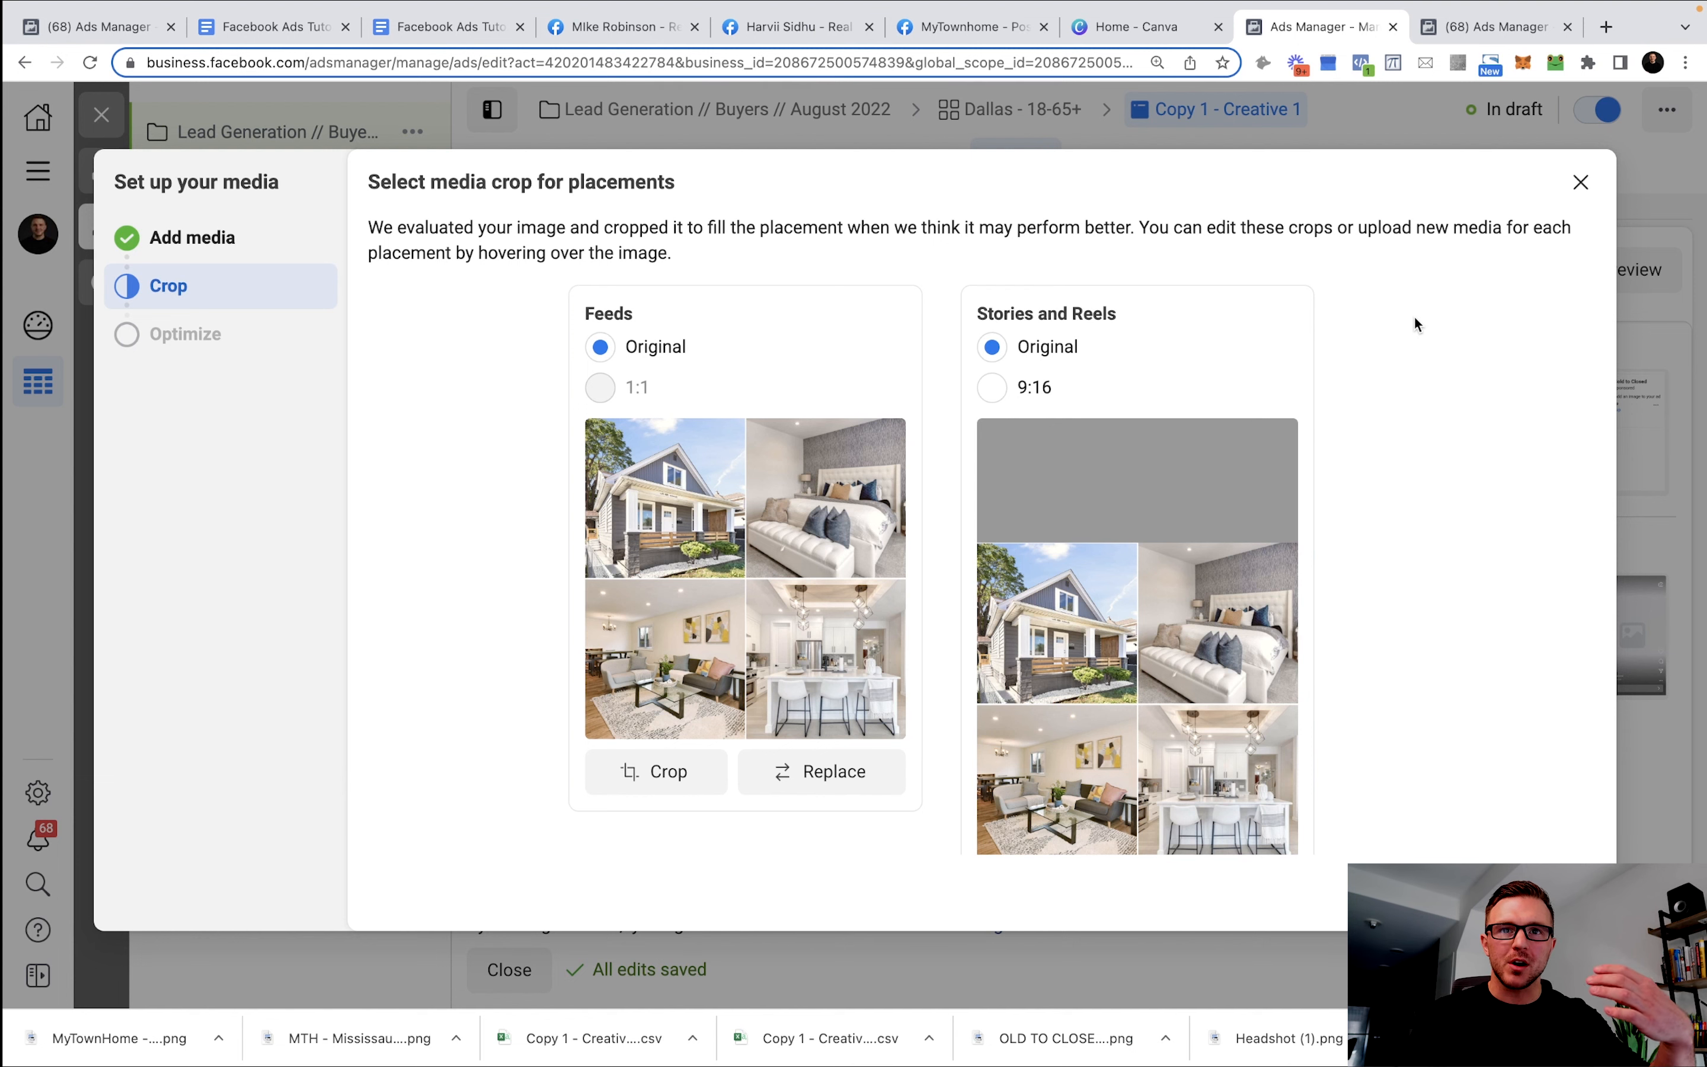
scroll(1420, 385, "down", 3)
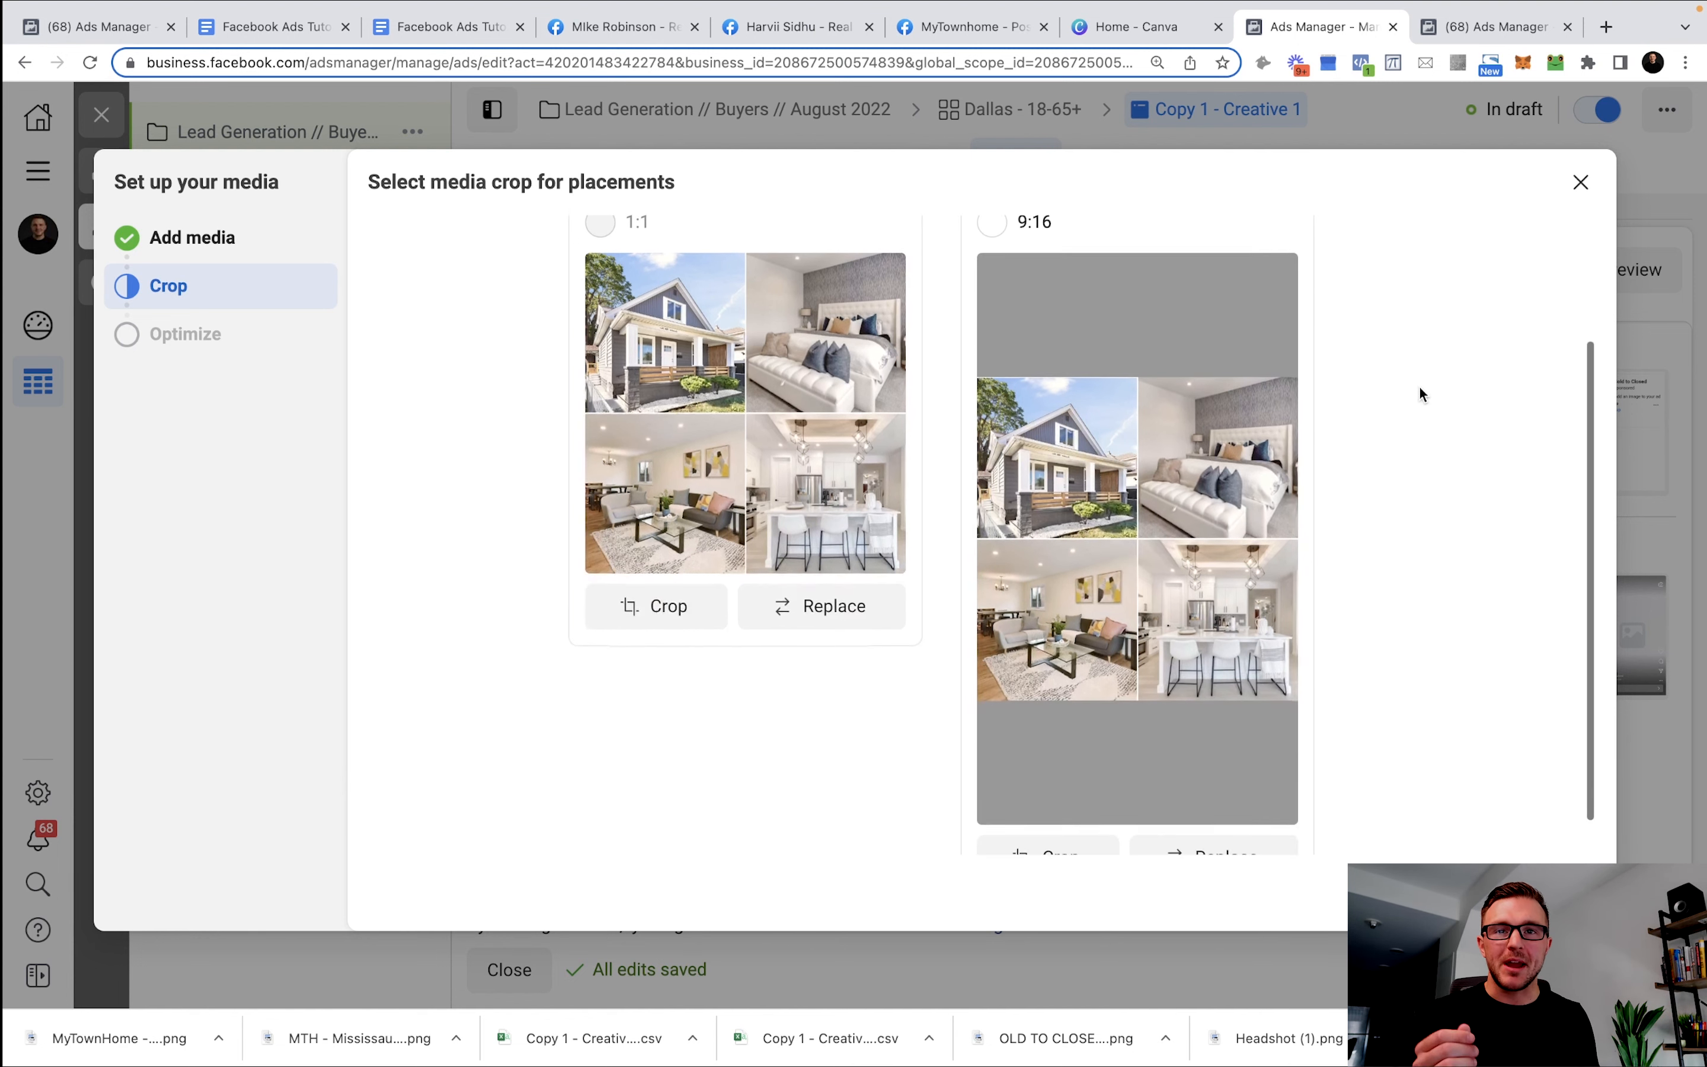
scroll(1318, 452, "up", 3)
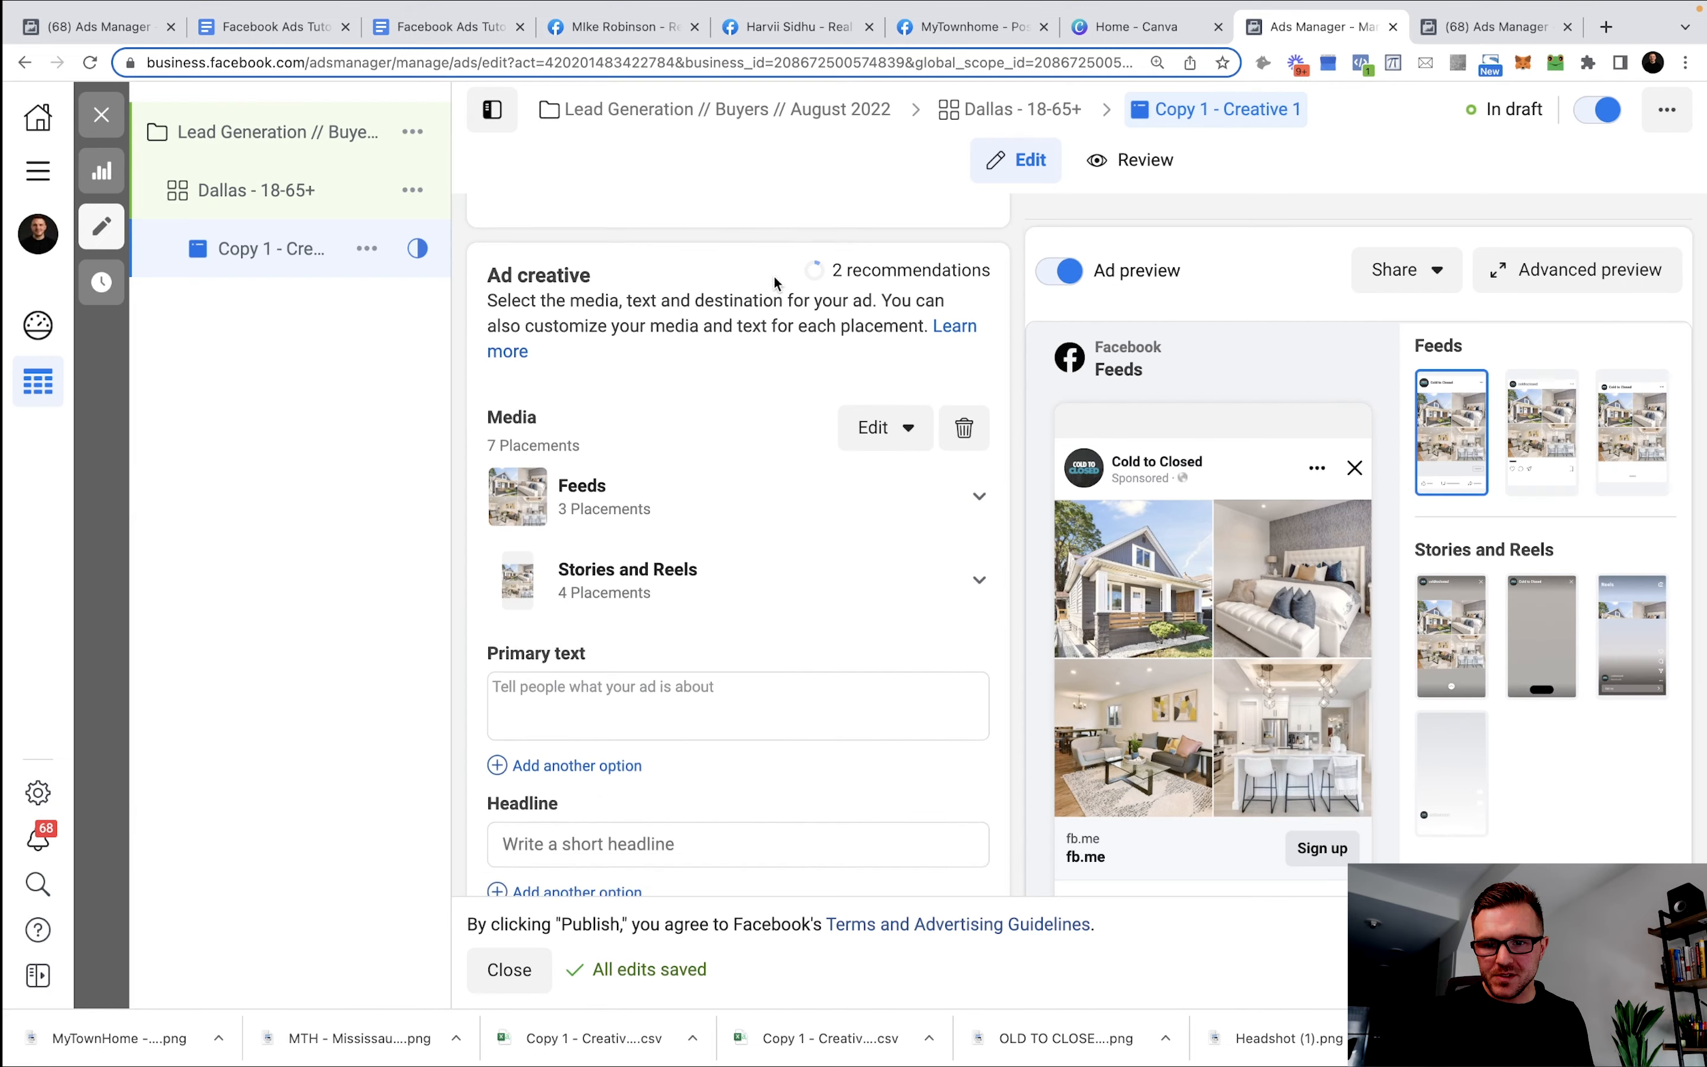
scroll(765, 303, "down", 3)
scroll(762, 305, "down", 2)
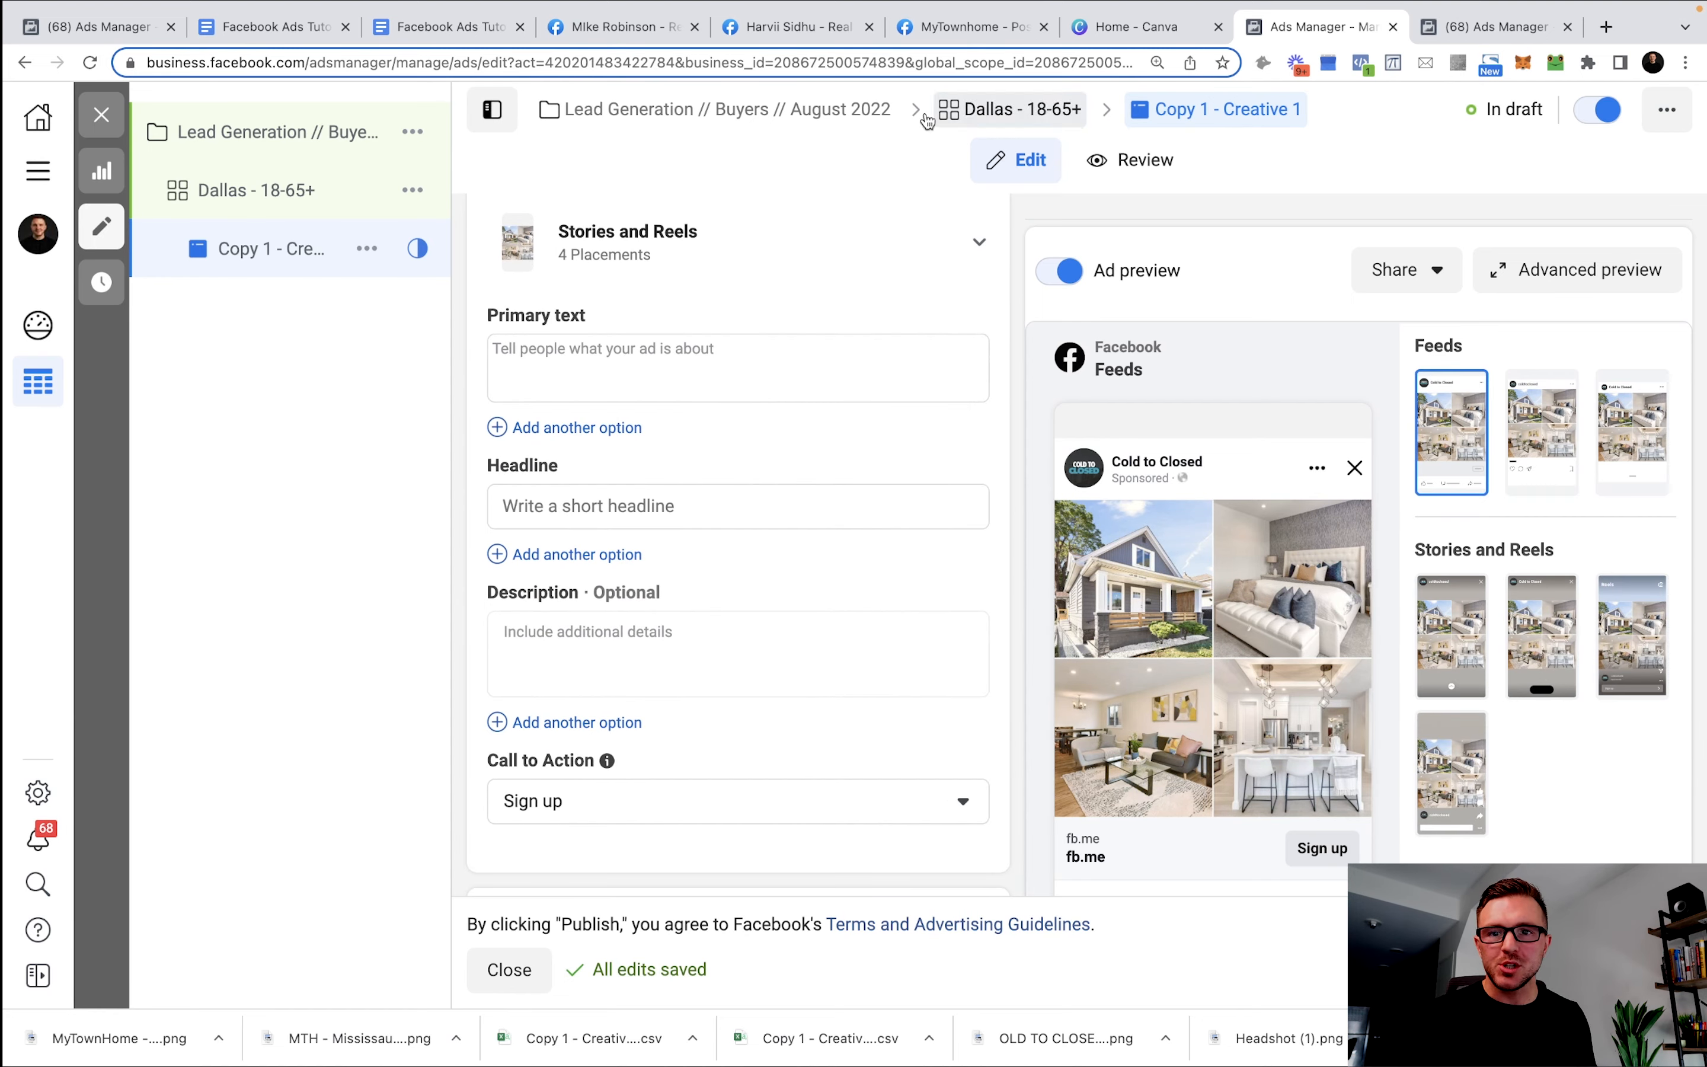
Copy the Body section from the Google Docs template into the ad's Primary text.
left_click_drag(431, 26, 1141, 27)
scroll(698, 618, "down", 4)
left_click(394, 415)
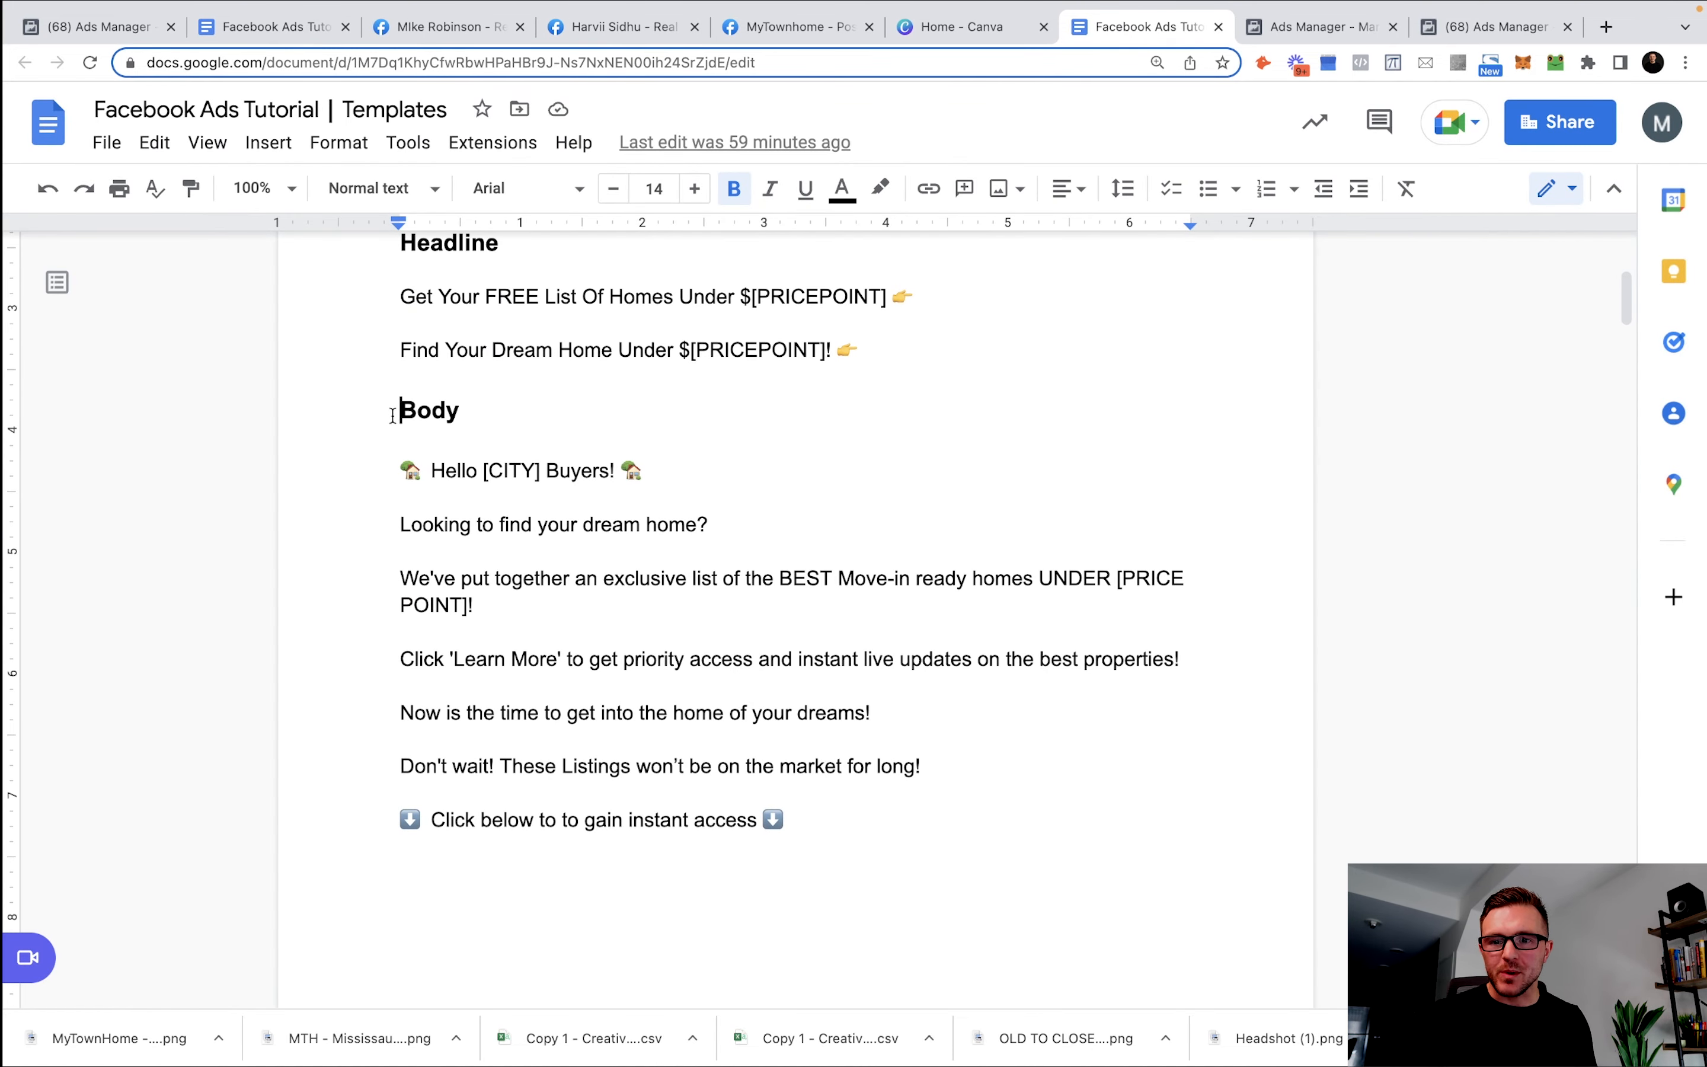
left_click_drag(395, 467, 939, 652)
key("ctrl+c")
scroll(1055, 697, "down", 3)
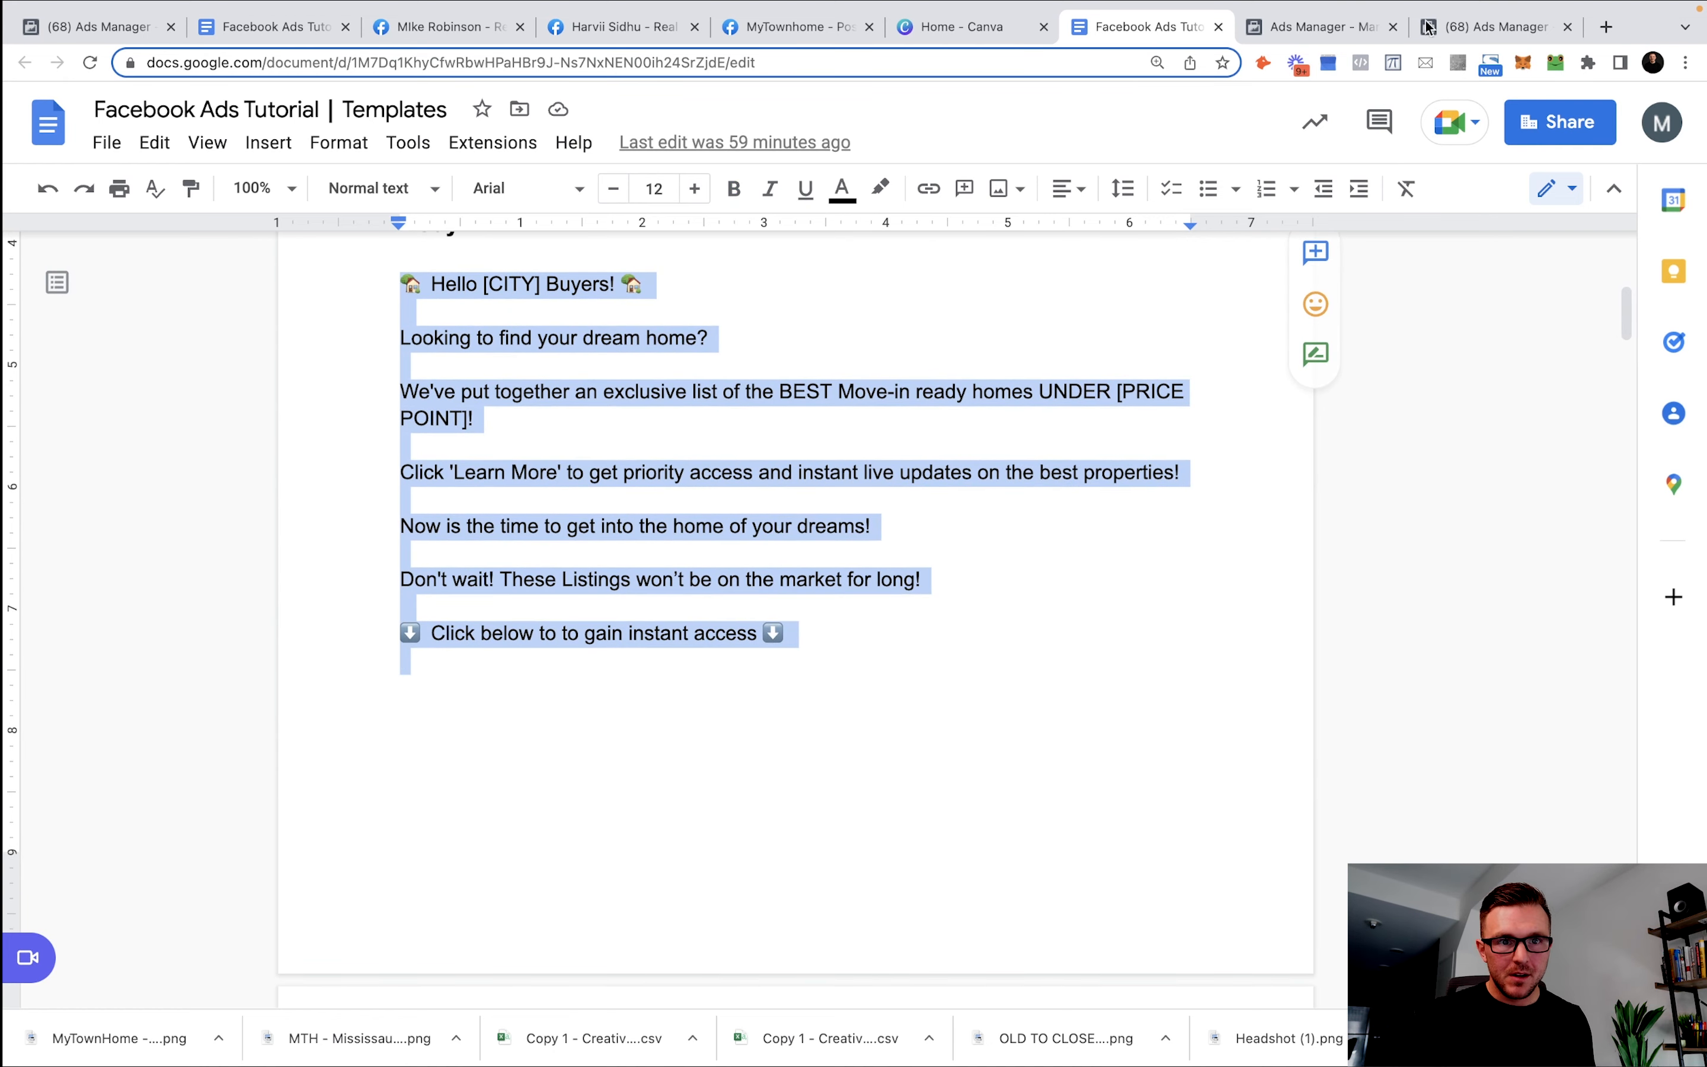
left_click(1326, 27)
key("ctrl+v")
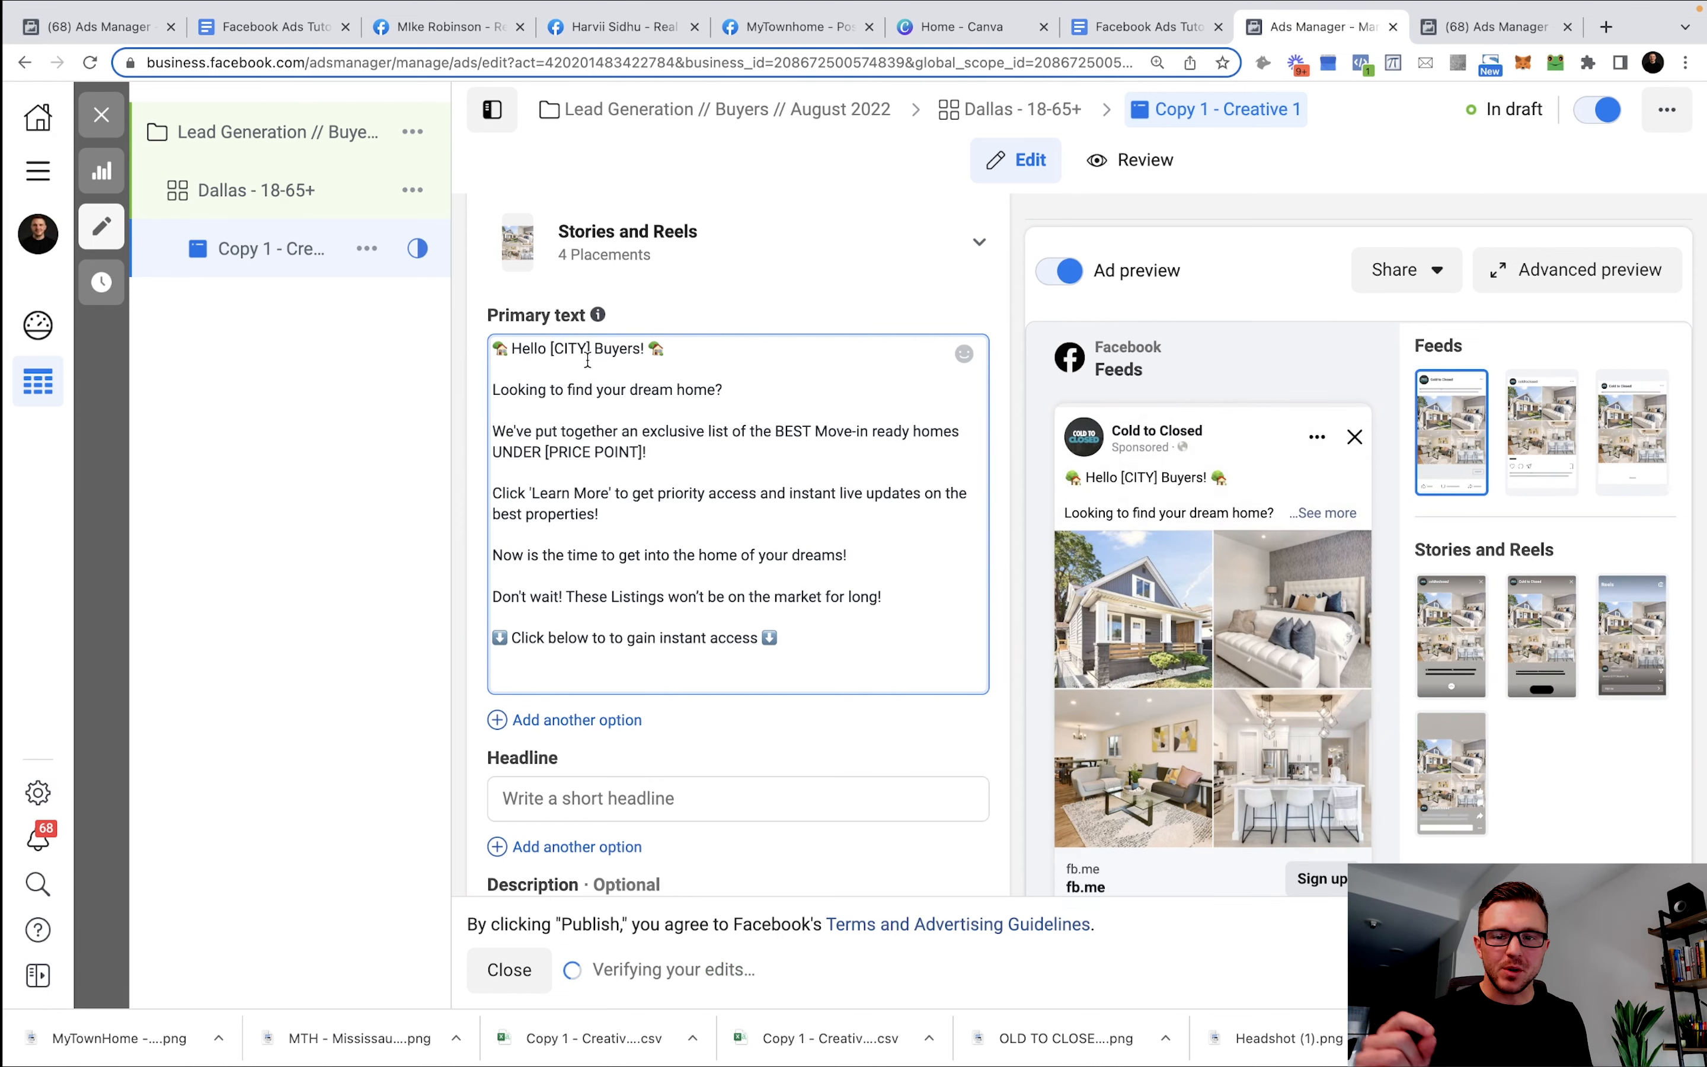
Replace [CITY] with Dallas and [PRICE POINT] with $600,000.00 in the primary text.
left_click_drag(589, 352, 553, 352)
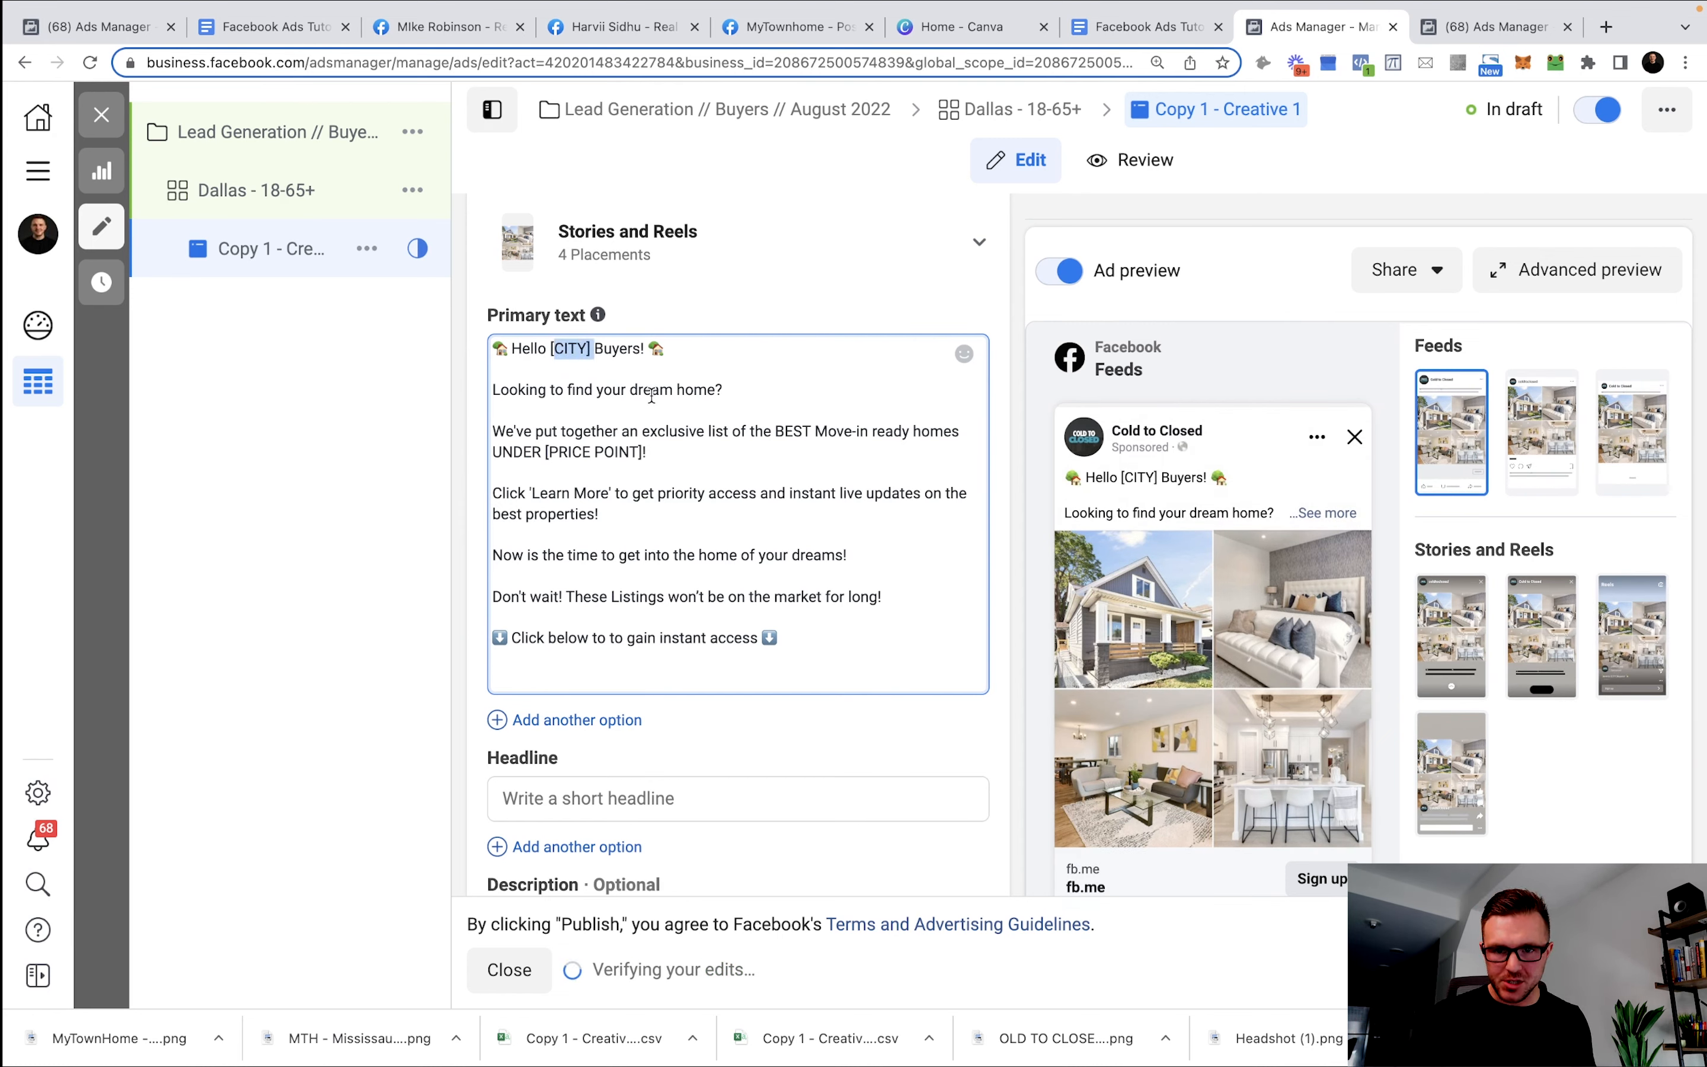
type("Dallas")
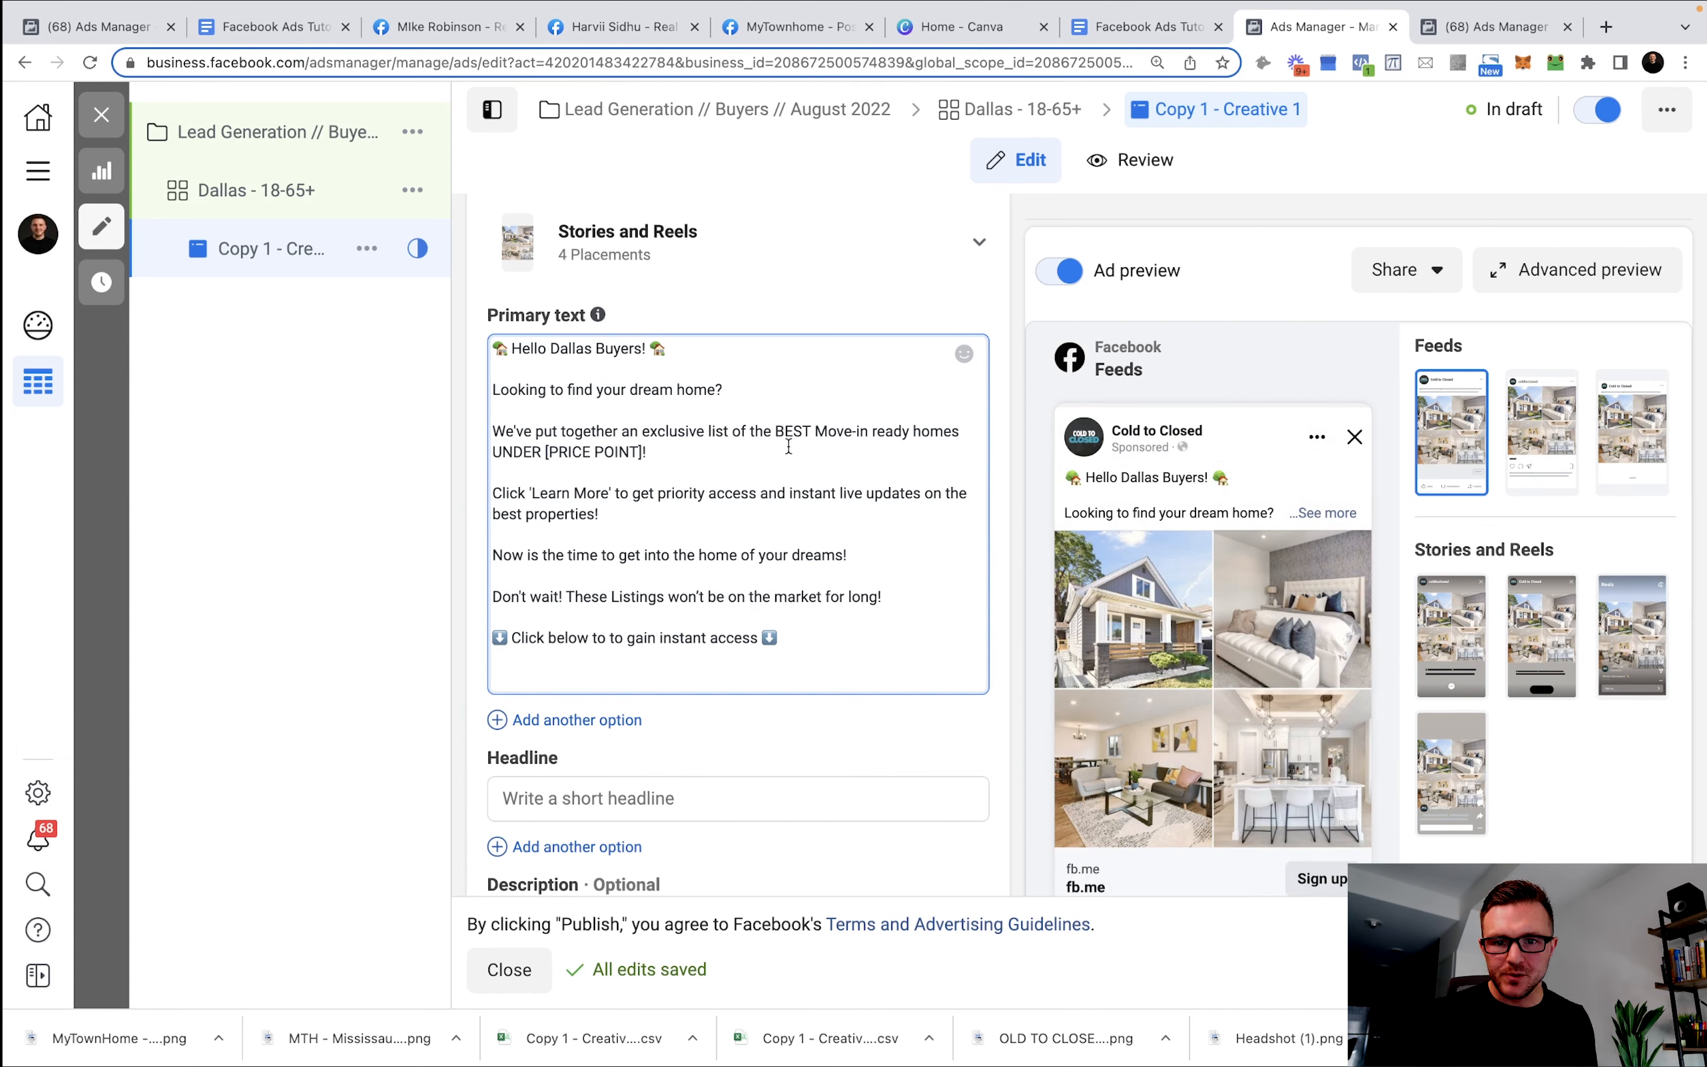
left_click_drag(629, 453, 542, 455)
type("$")
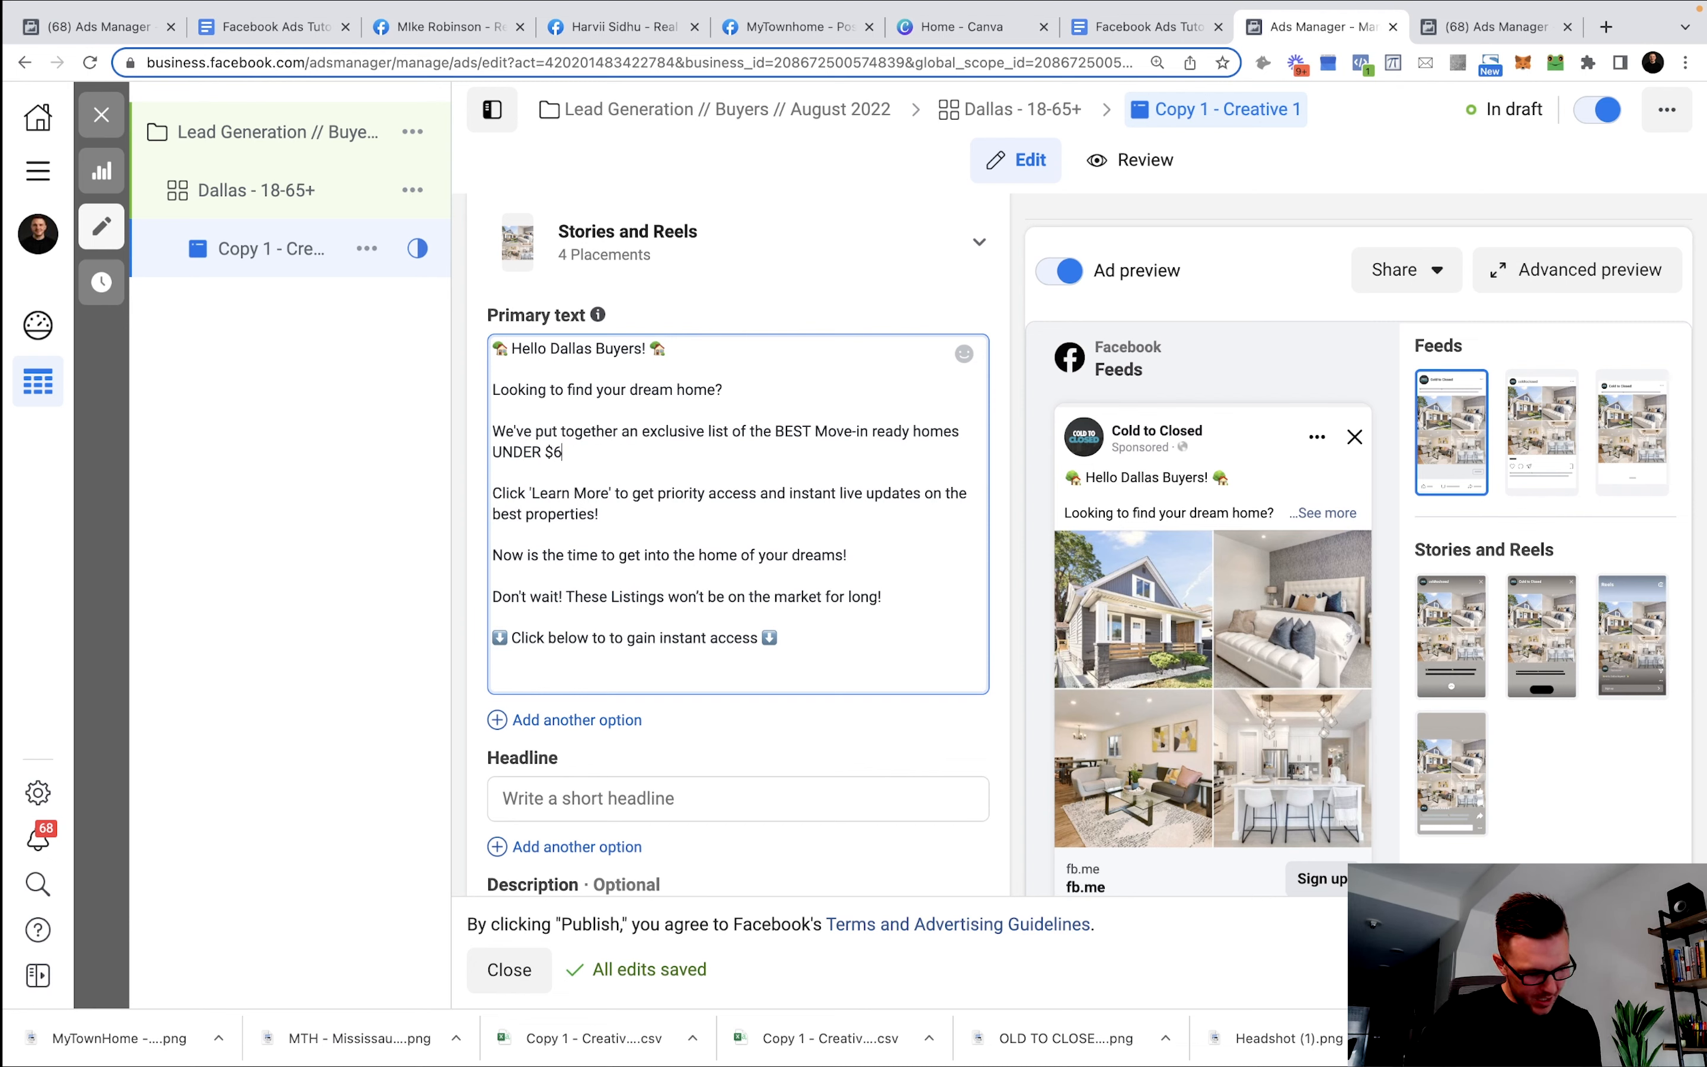
type("600,000")
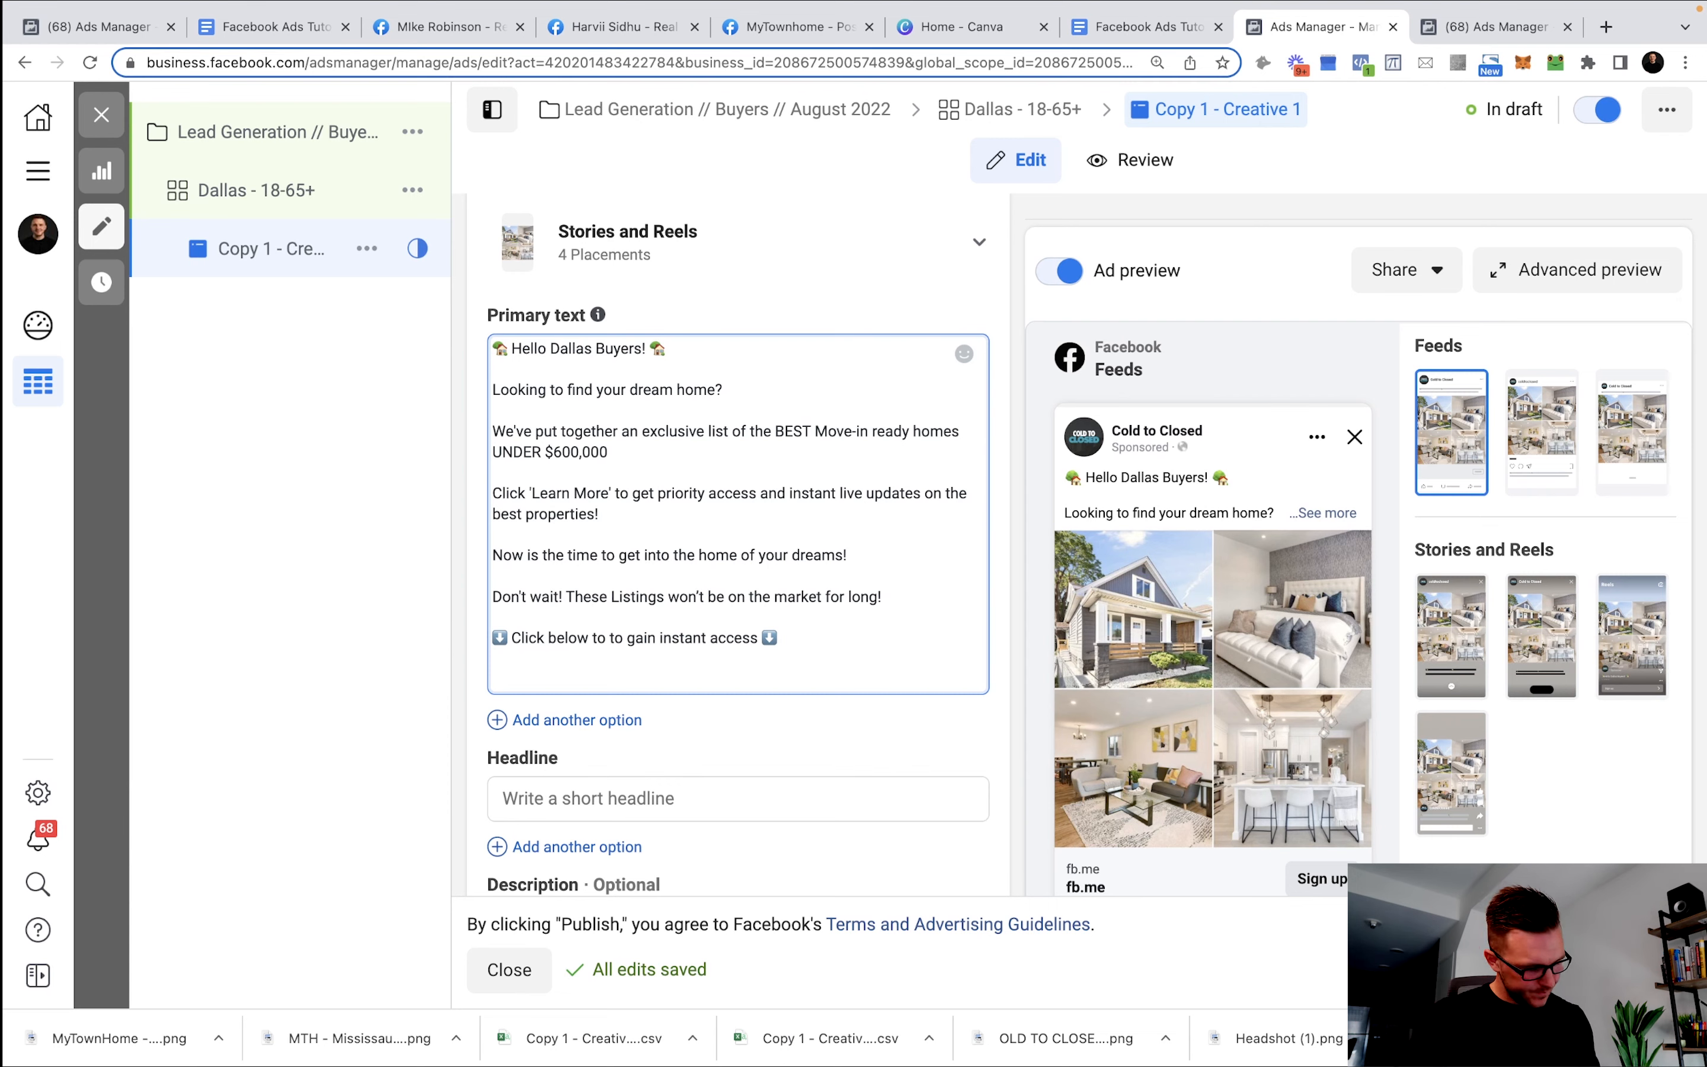
type(".00")
left_click(882, 597)
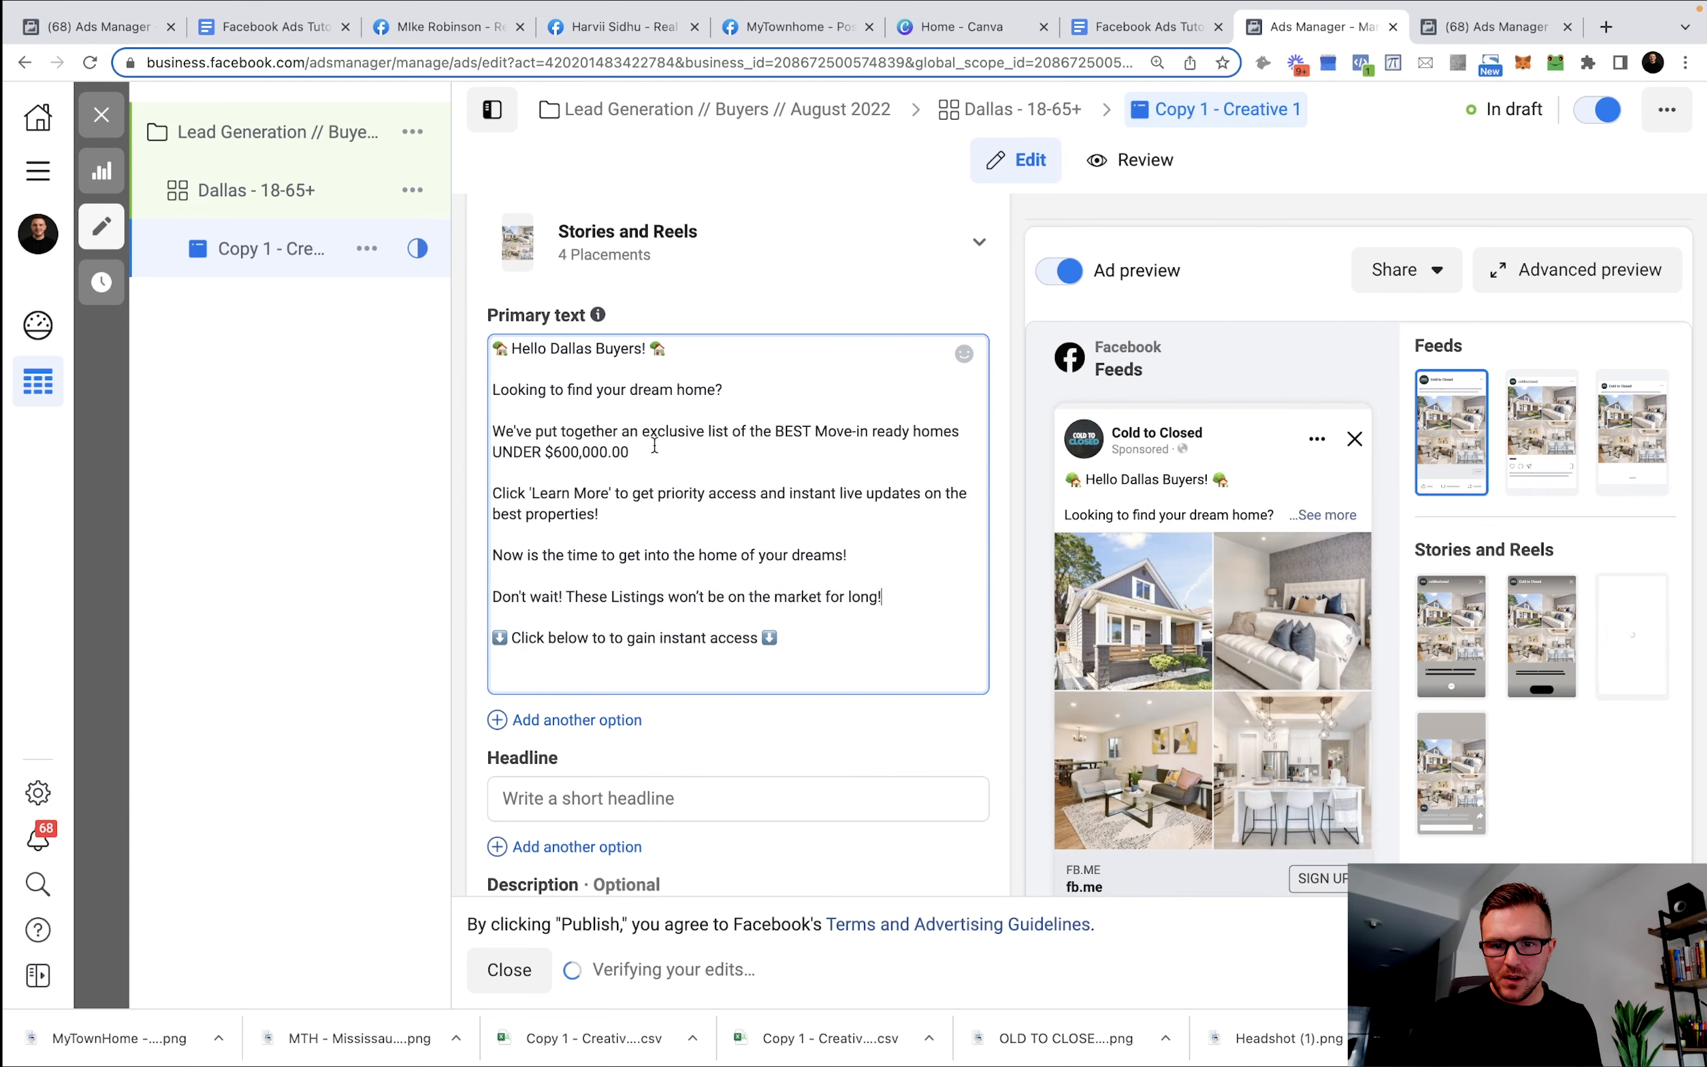
scroll(855, 621, "down", 2)
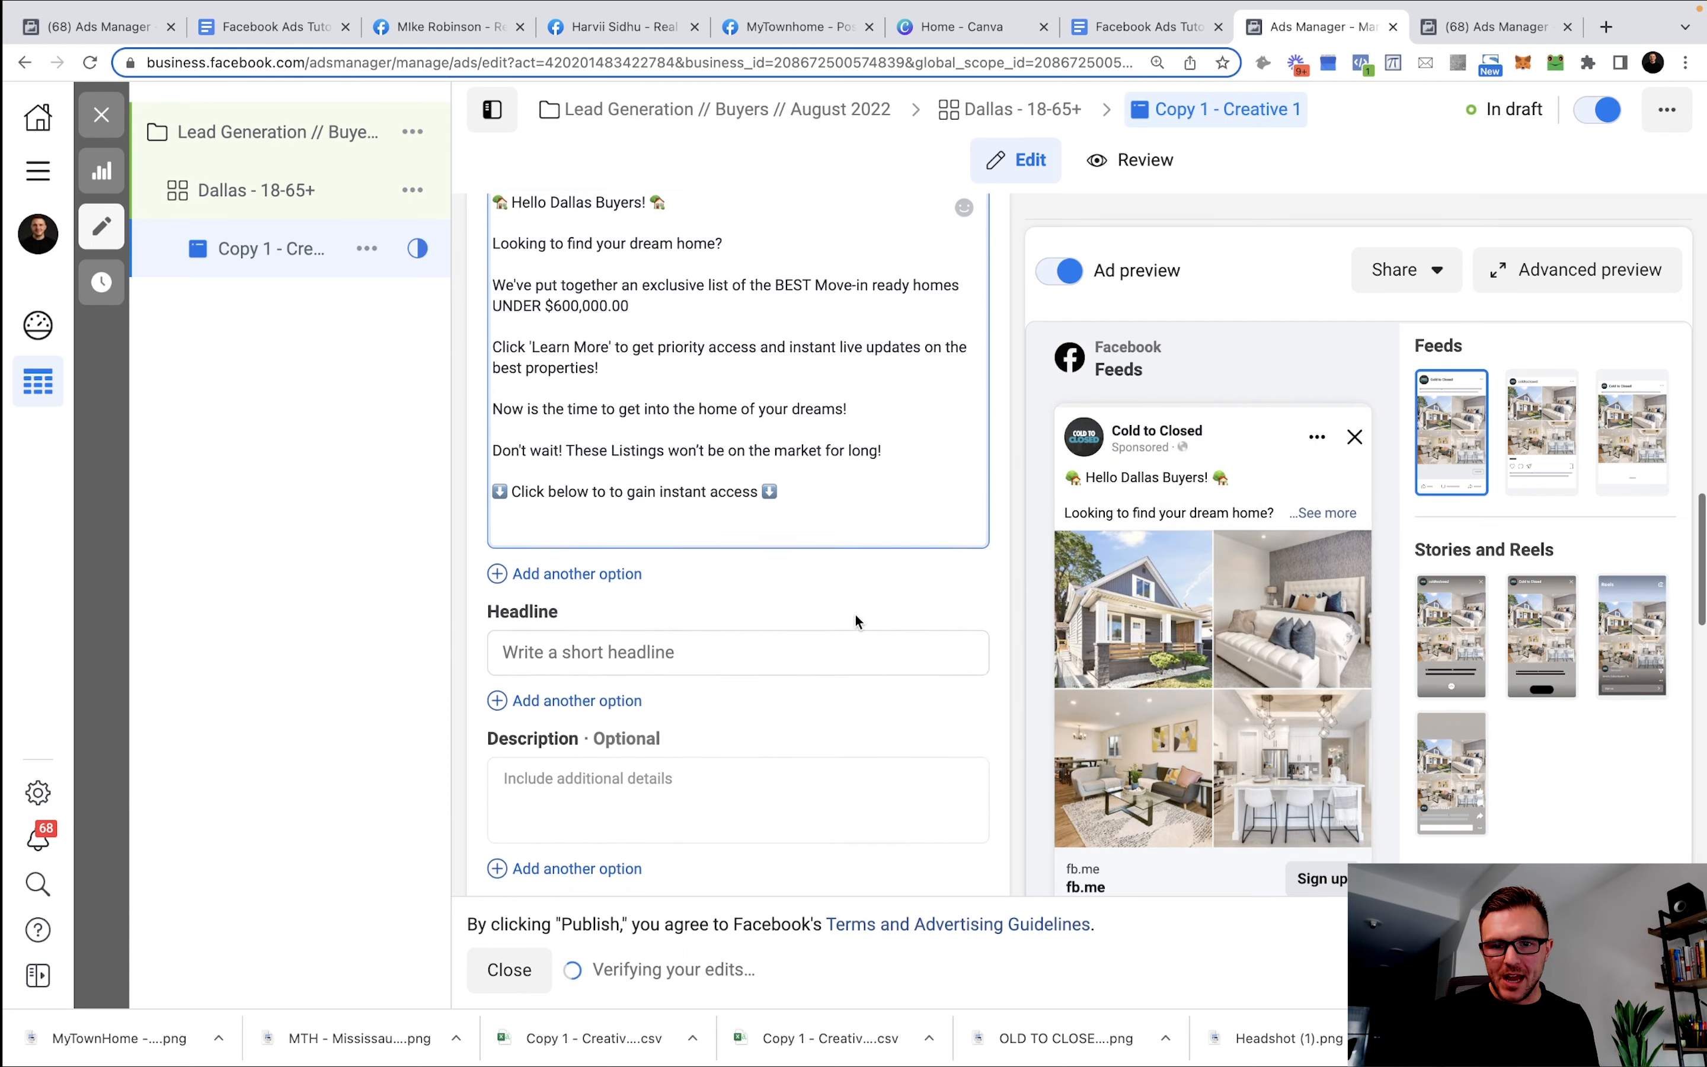
scroll(855, 622, "down", 1)
Select the first headline in the template document to bring into the ad.
left_click(1157, 29)
left_click(669, 468)
scroll(680, 480, "up", 3)
scroll(680, 480, "up", 2)
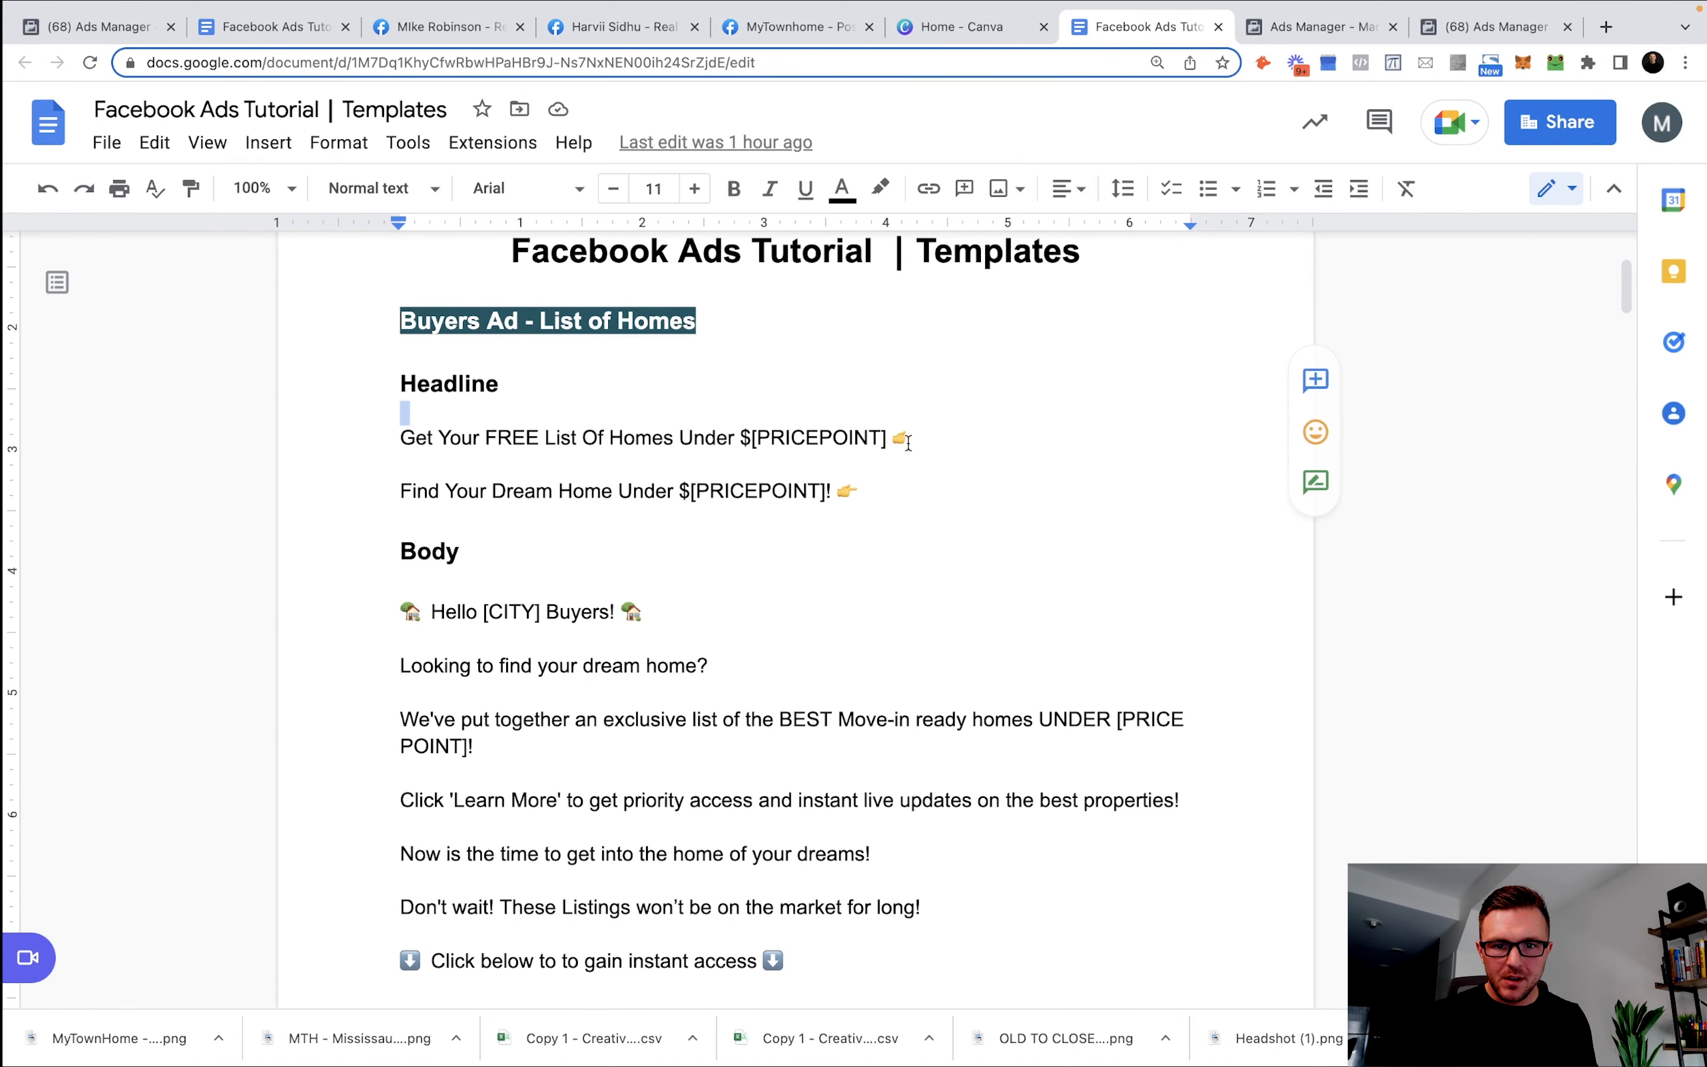
left_click_drag(918, 438, 268, 442)
key("ctrl+c")
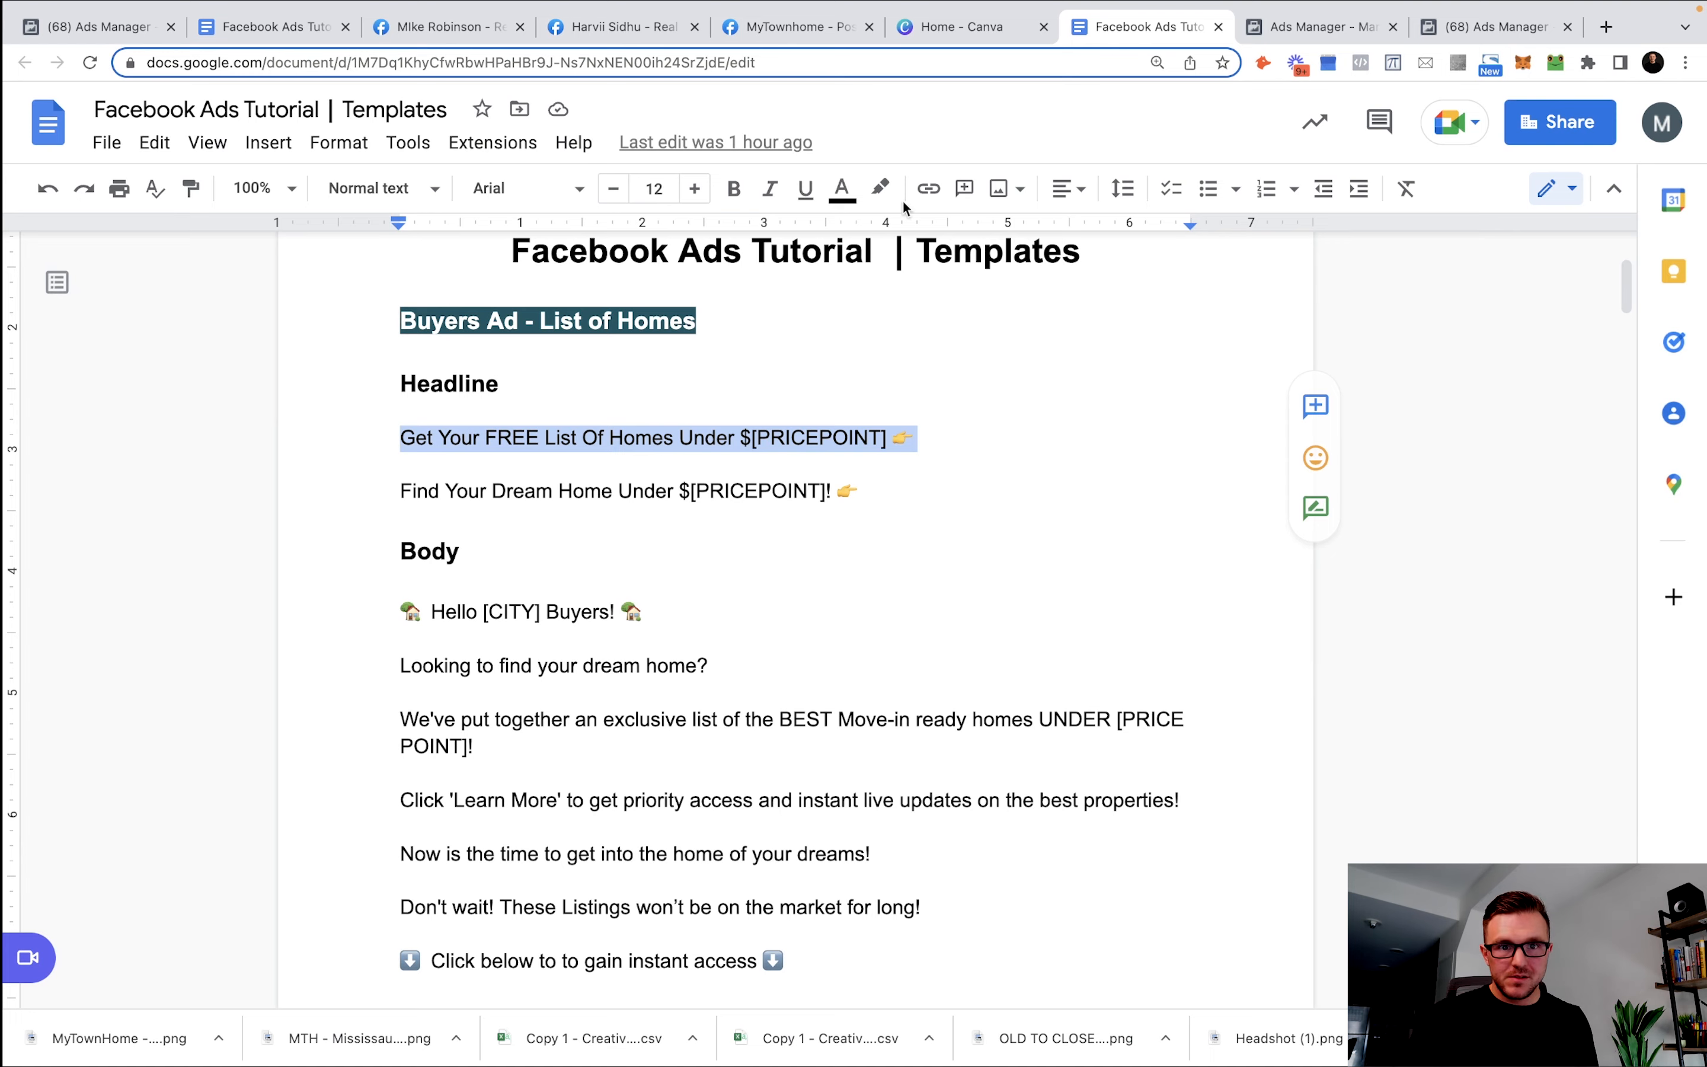
left_click(1312, 26)
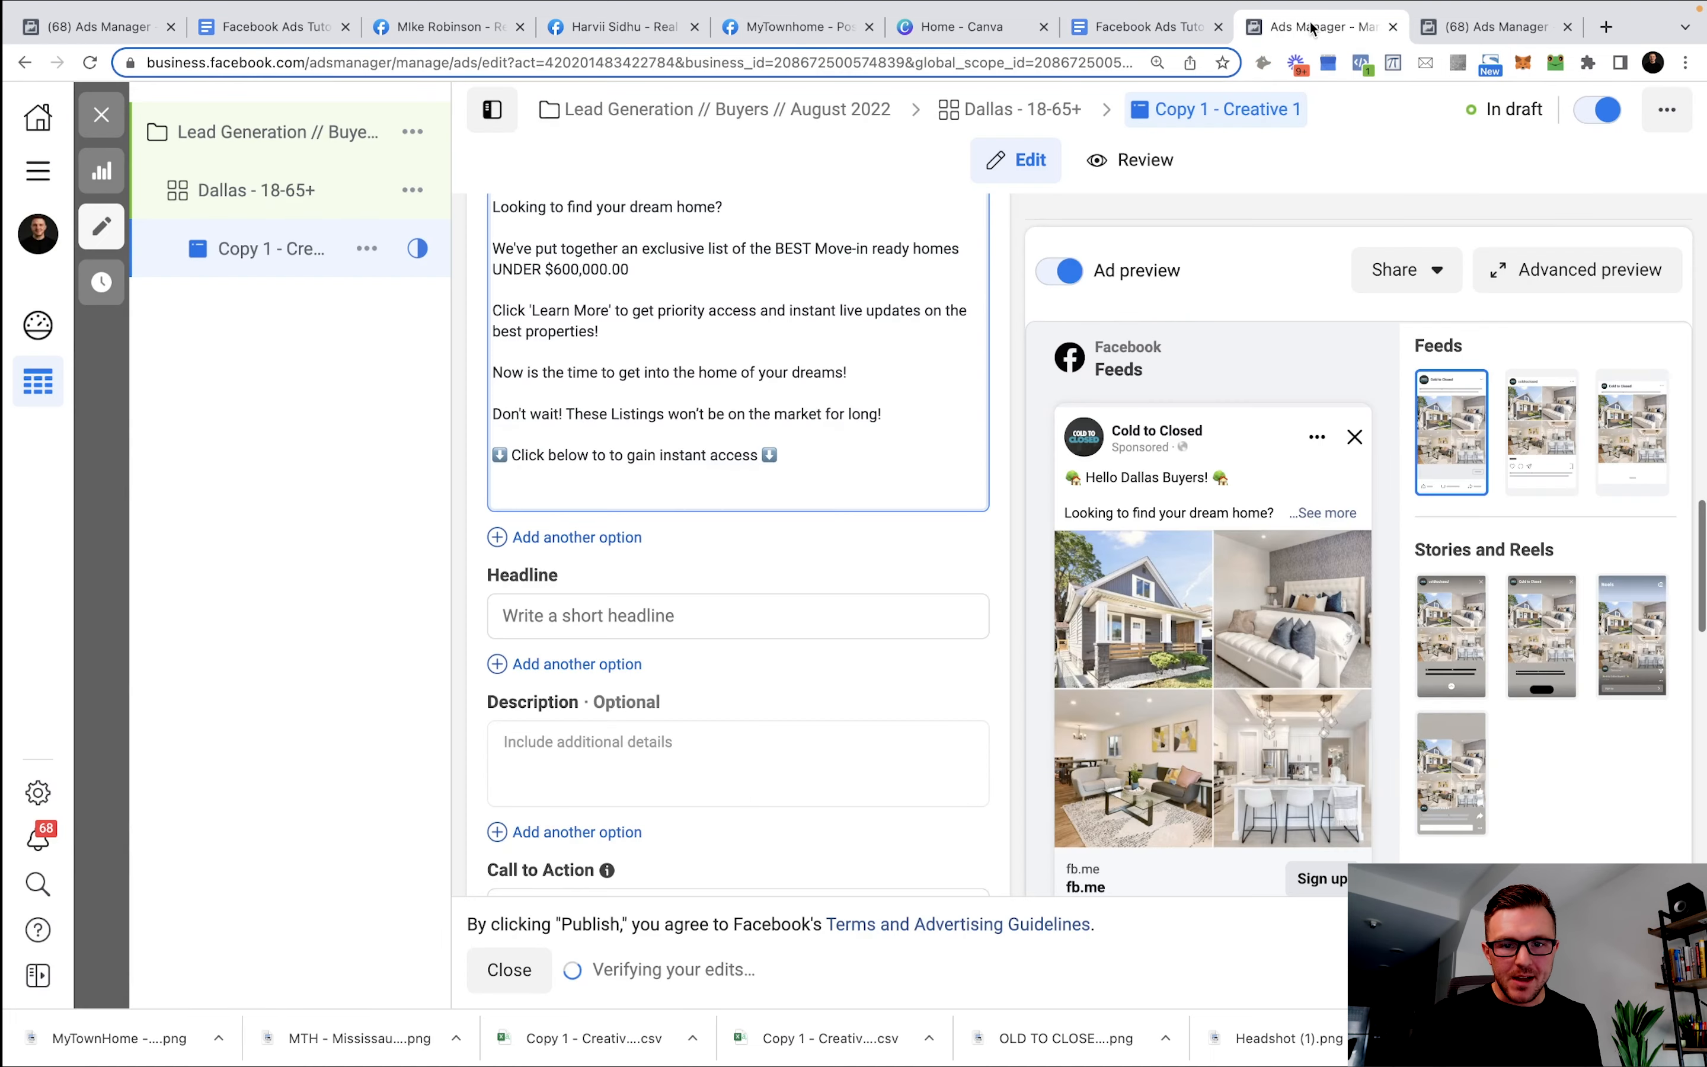
Paste the first headline and replace [PRICEPOINT] with 600,000.
left_click(561, 605)
key("ctrl+v")
left_click_drag(908, 614, 800, 615)
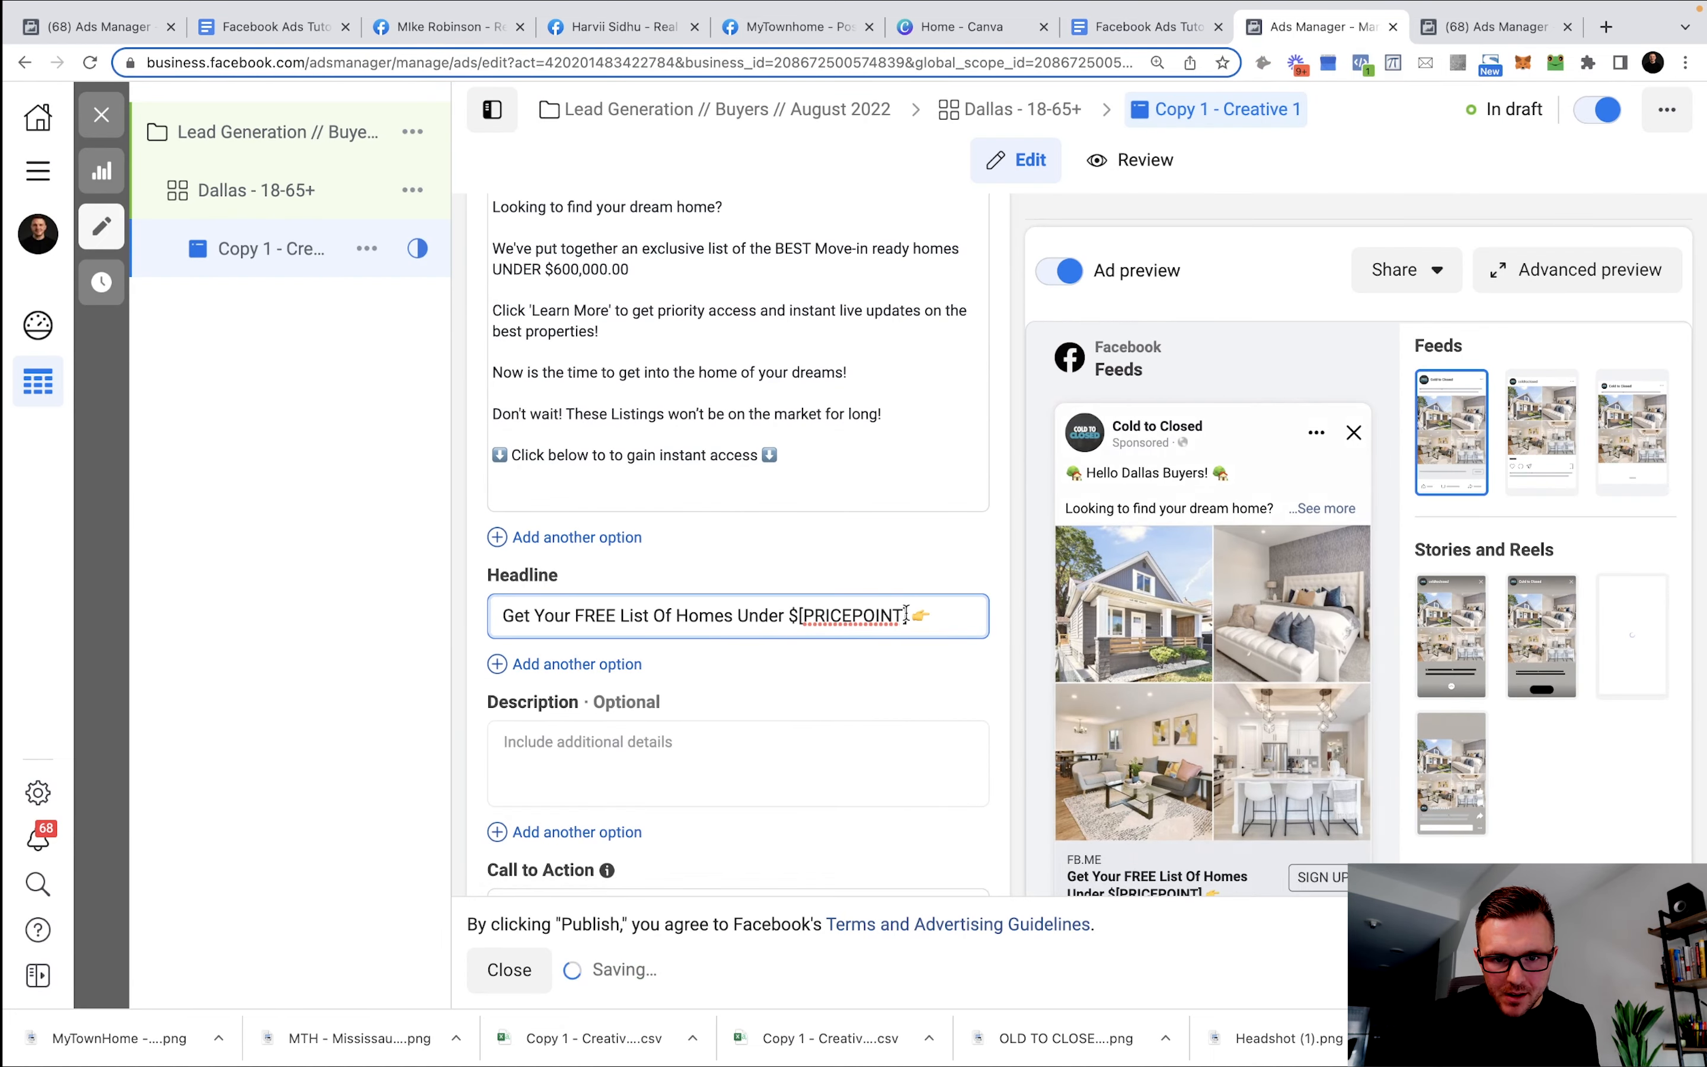
key("BackSpace")
type("600,00")
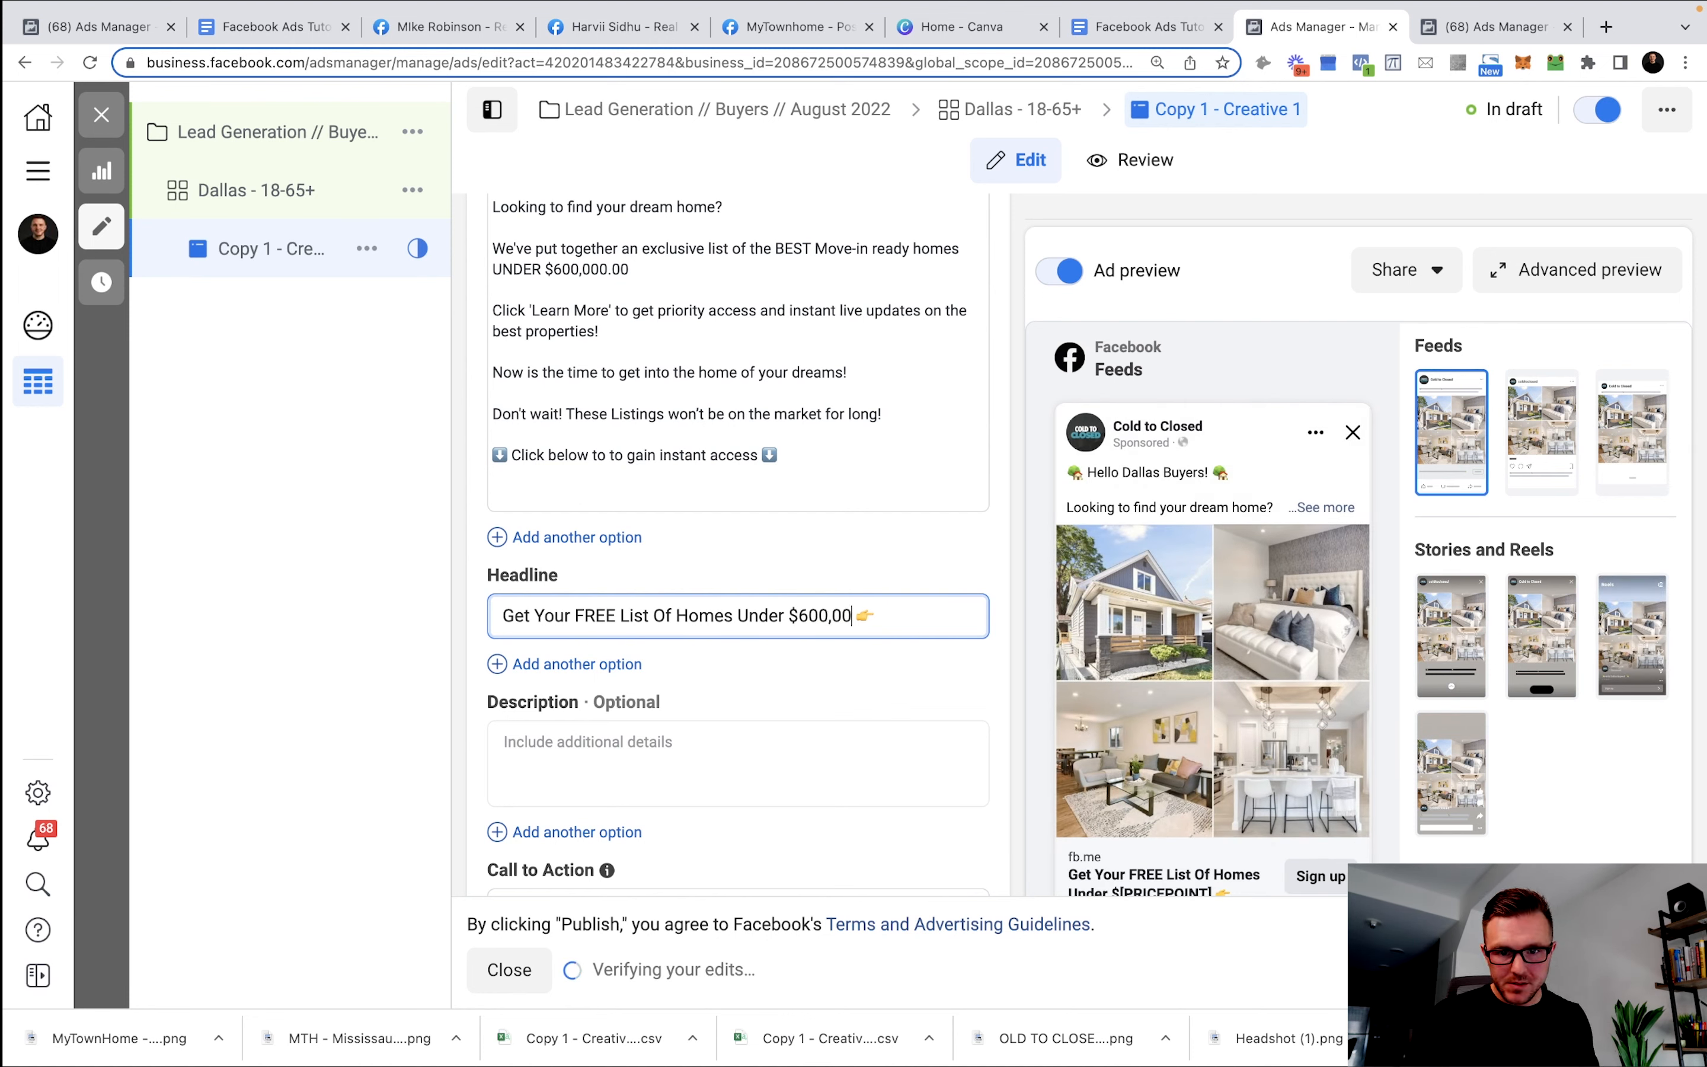
type("0")
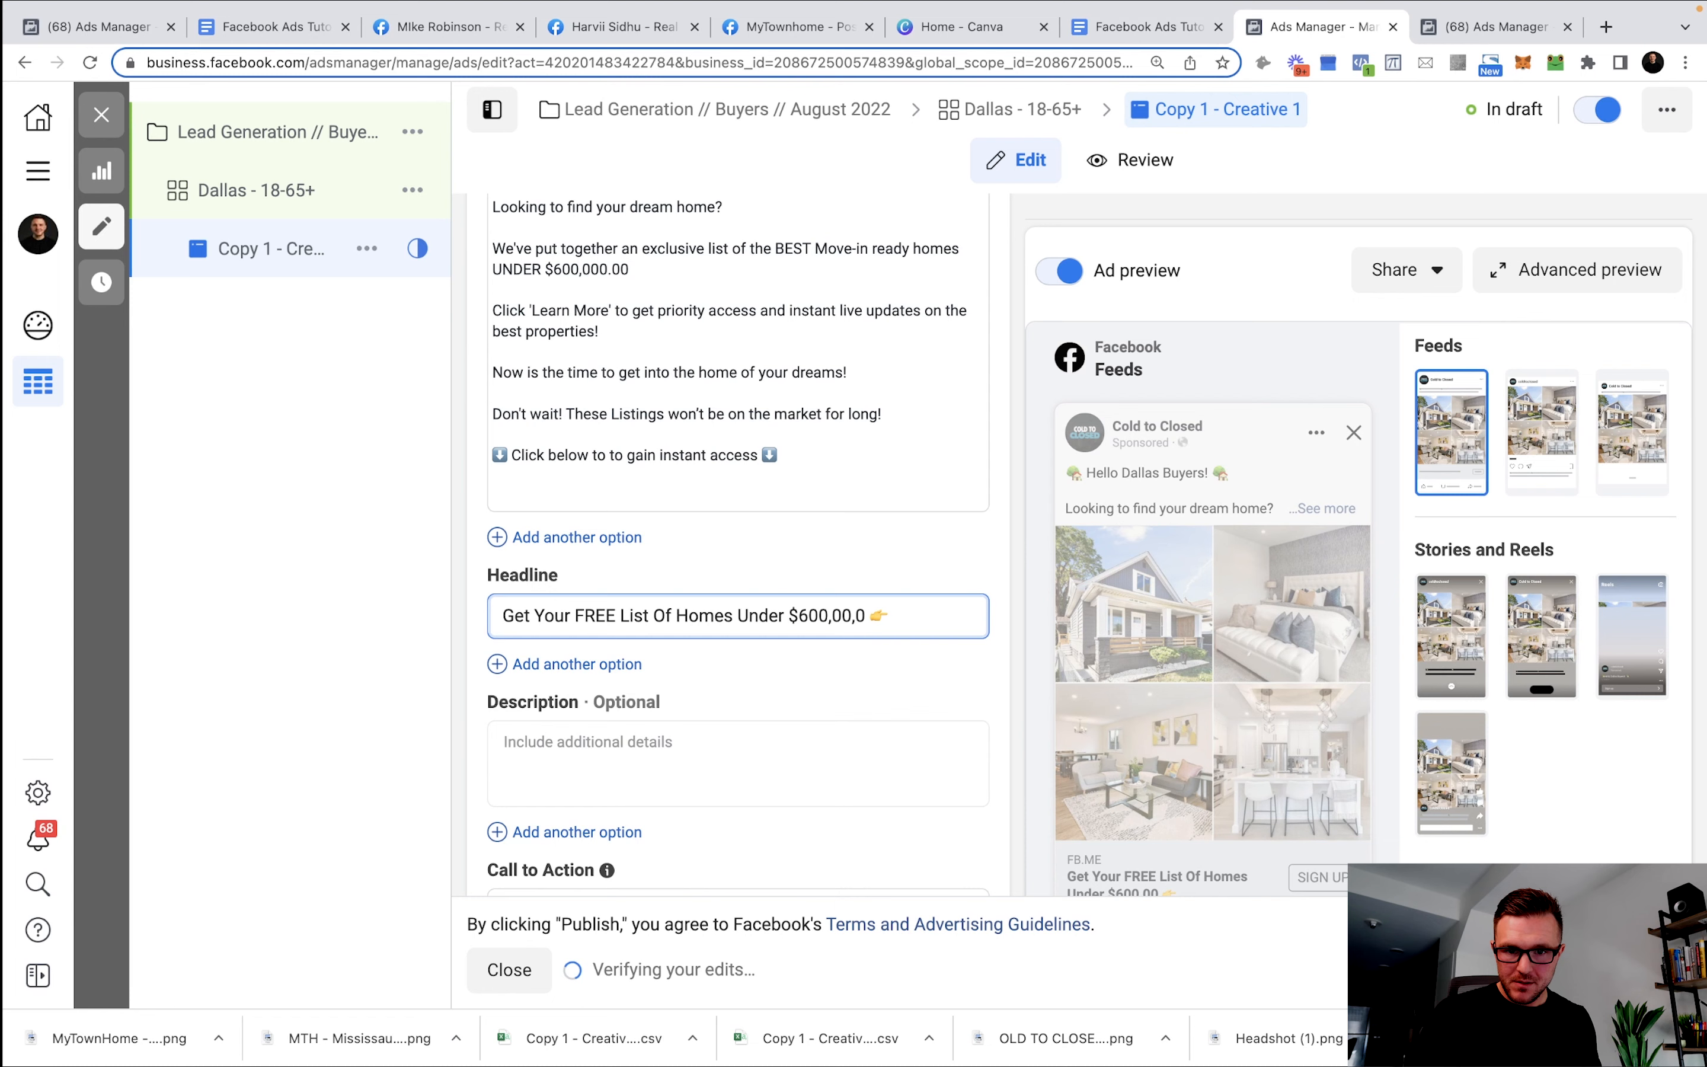
type(".00")
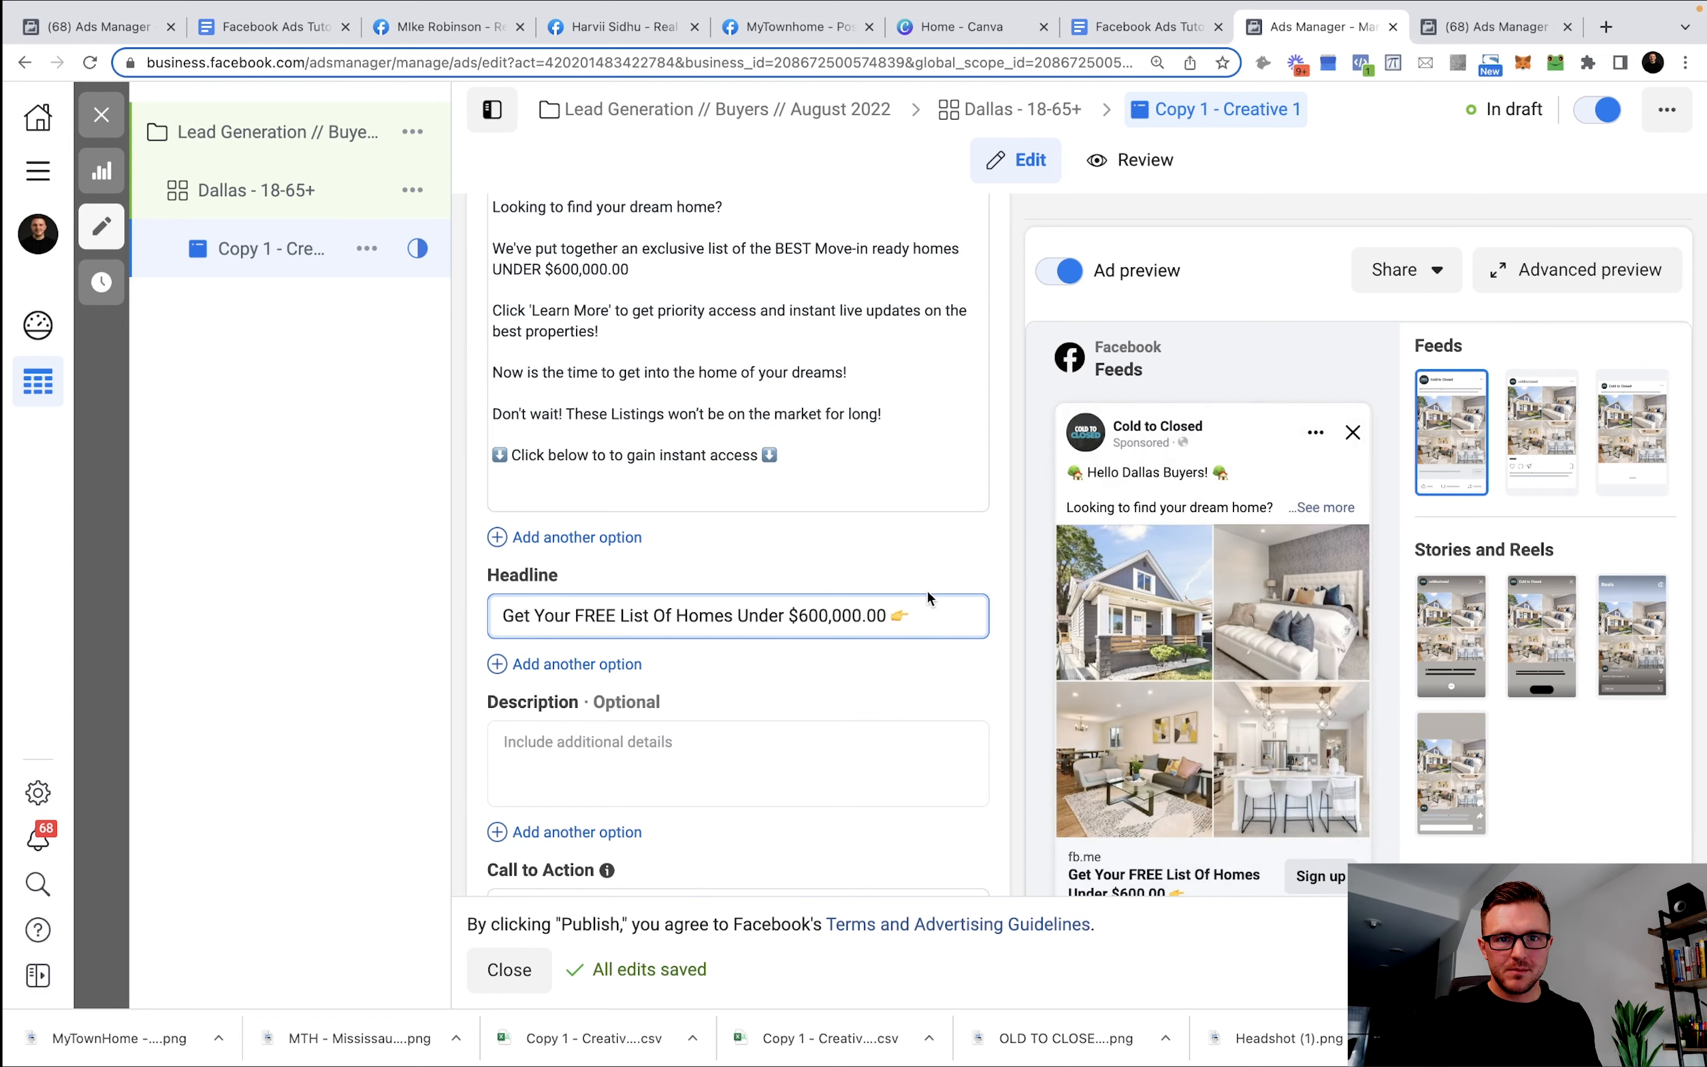
key("BackSpace")
key("BackSpace")
key("BackSpace")
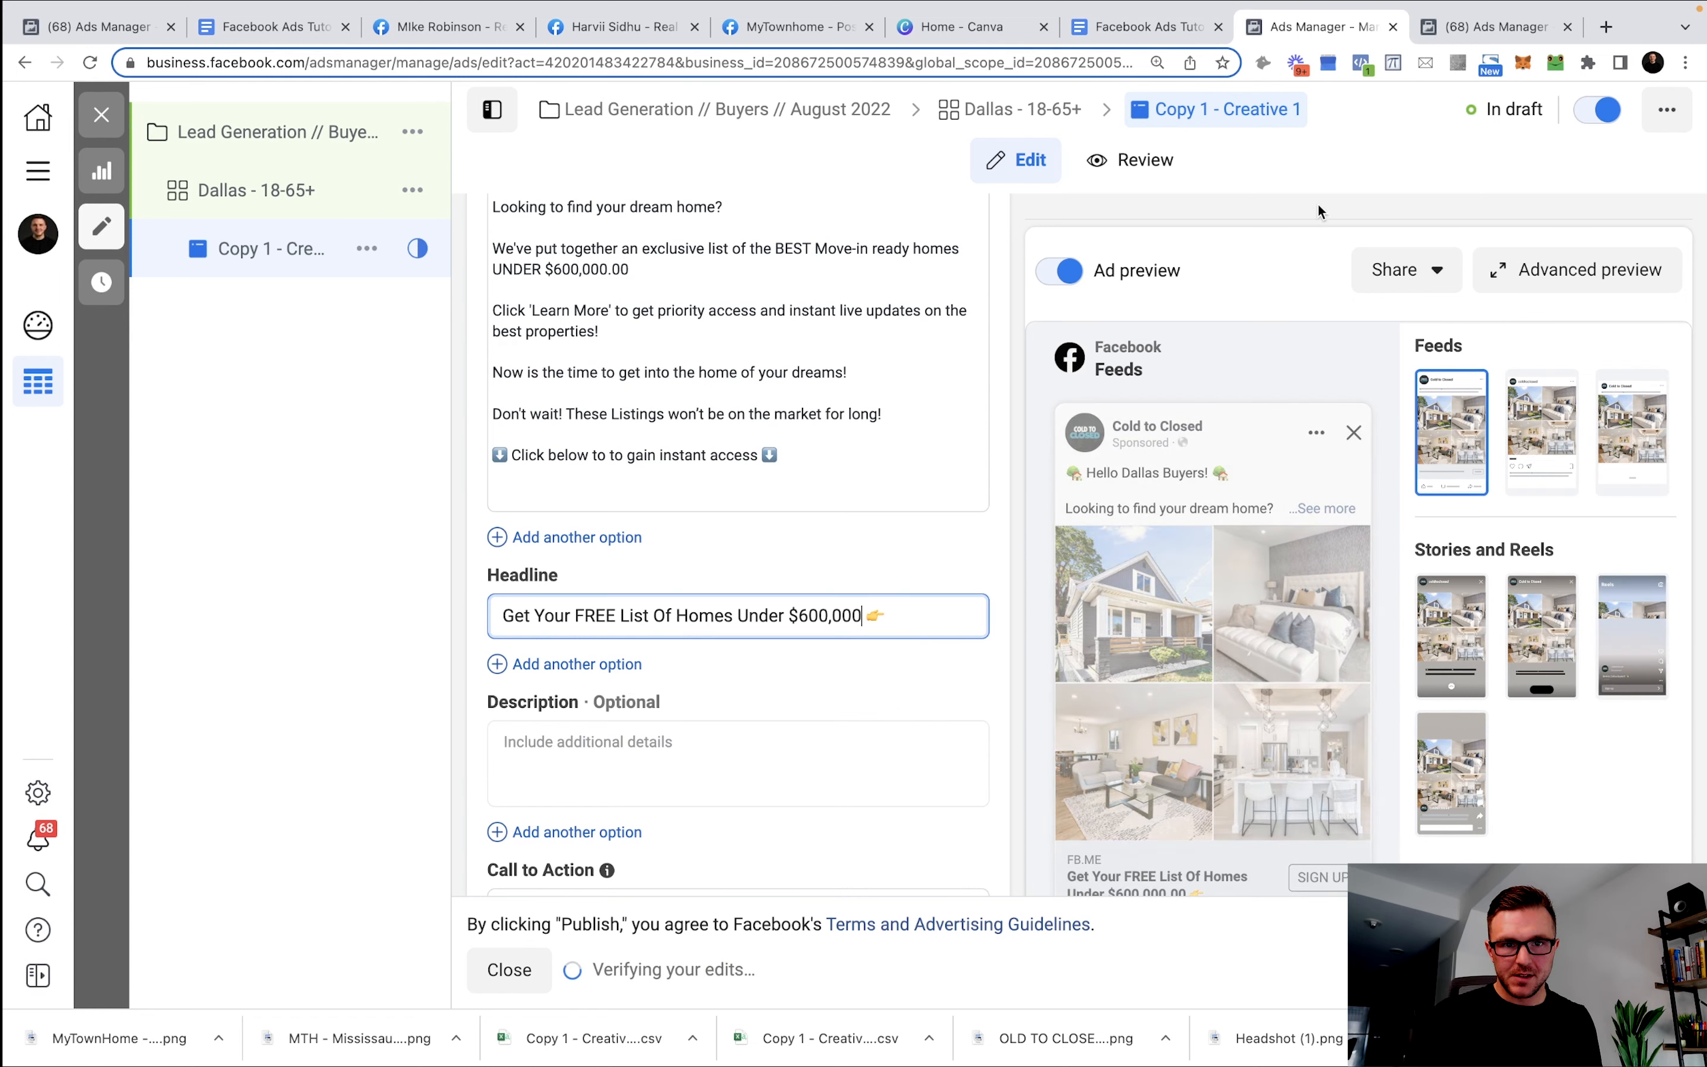
Add a second headline, 'Find Your Dream Home Under $600,000!', from the template.
left_click(1169, 29)
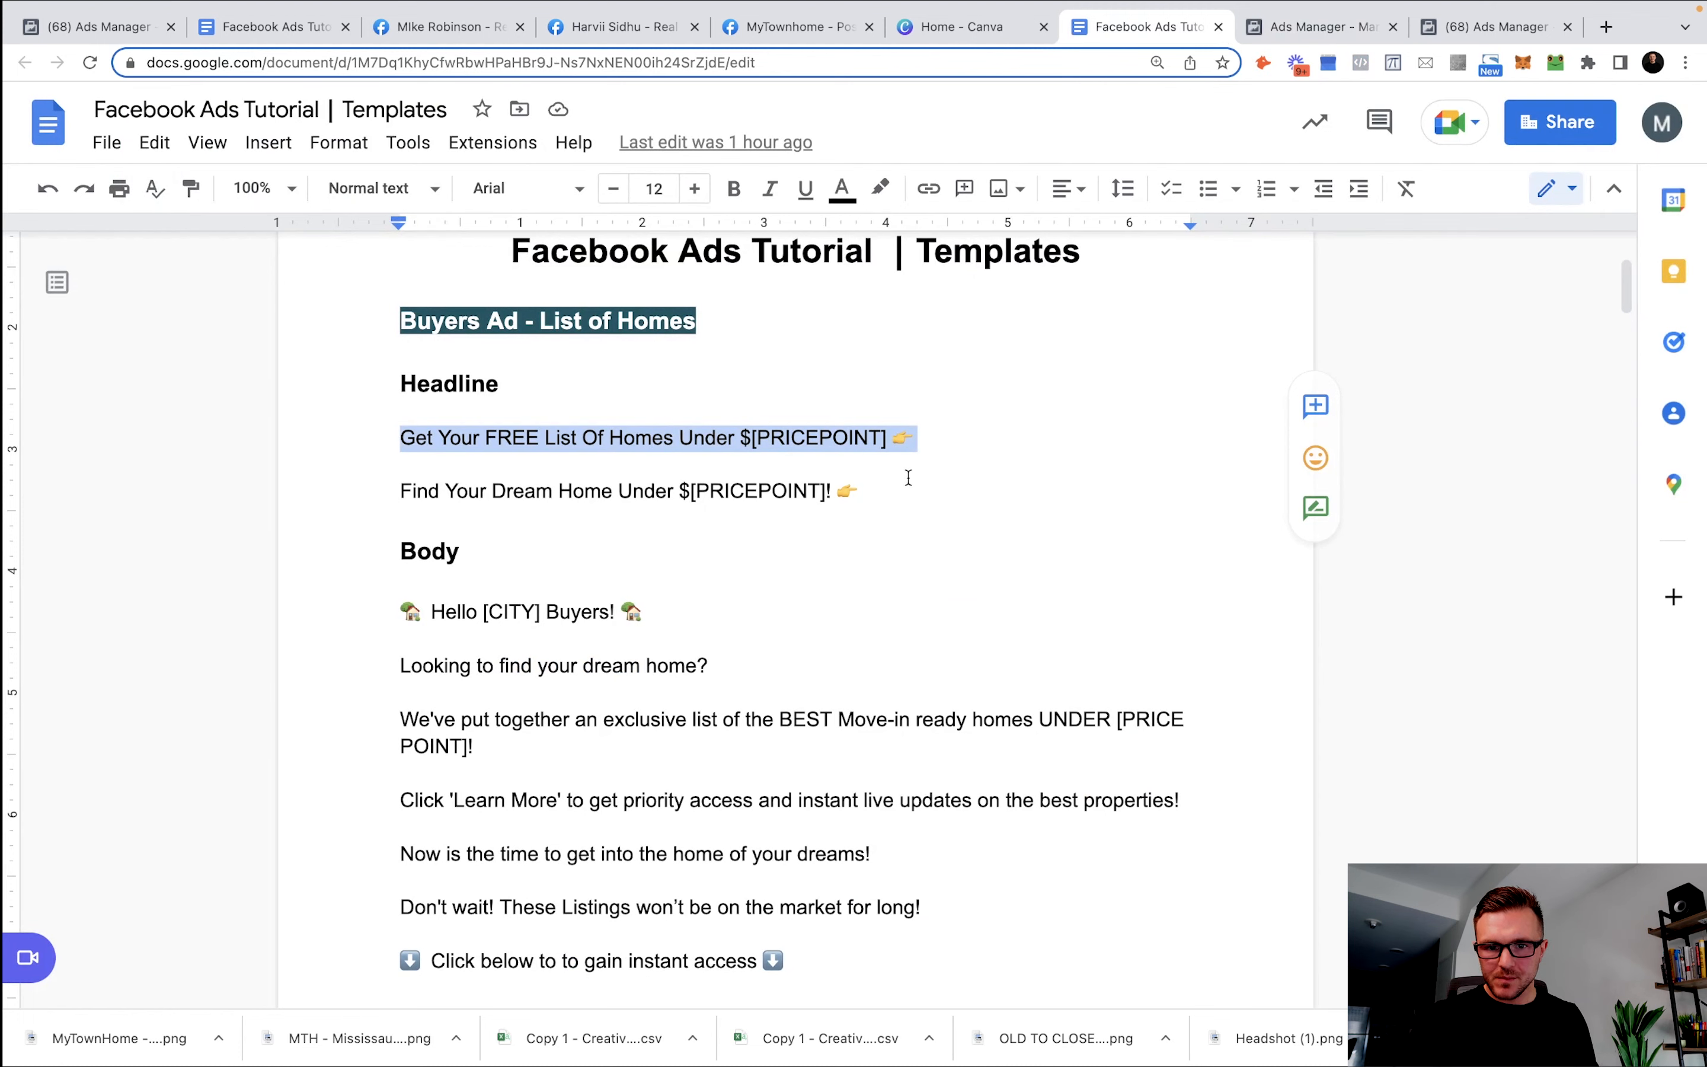
left_click(402, 487)
left_click_drag(833, 490, 360, 492)
key("super+c")
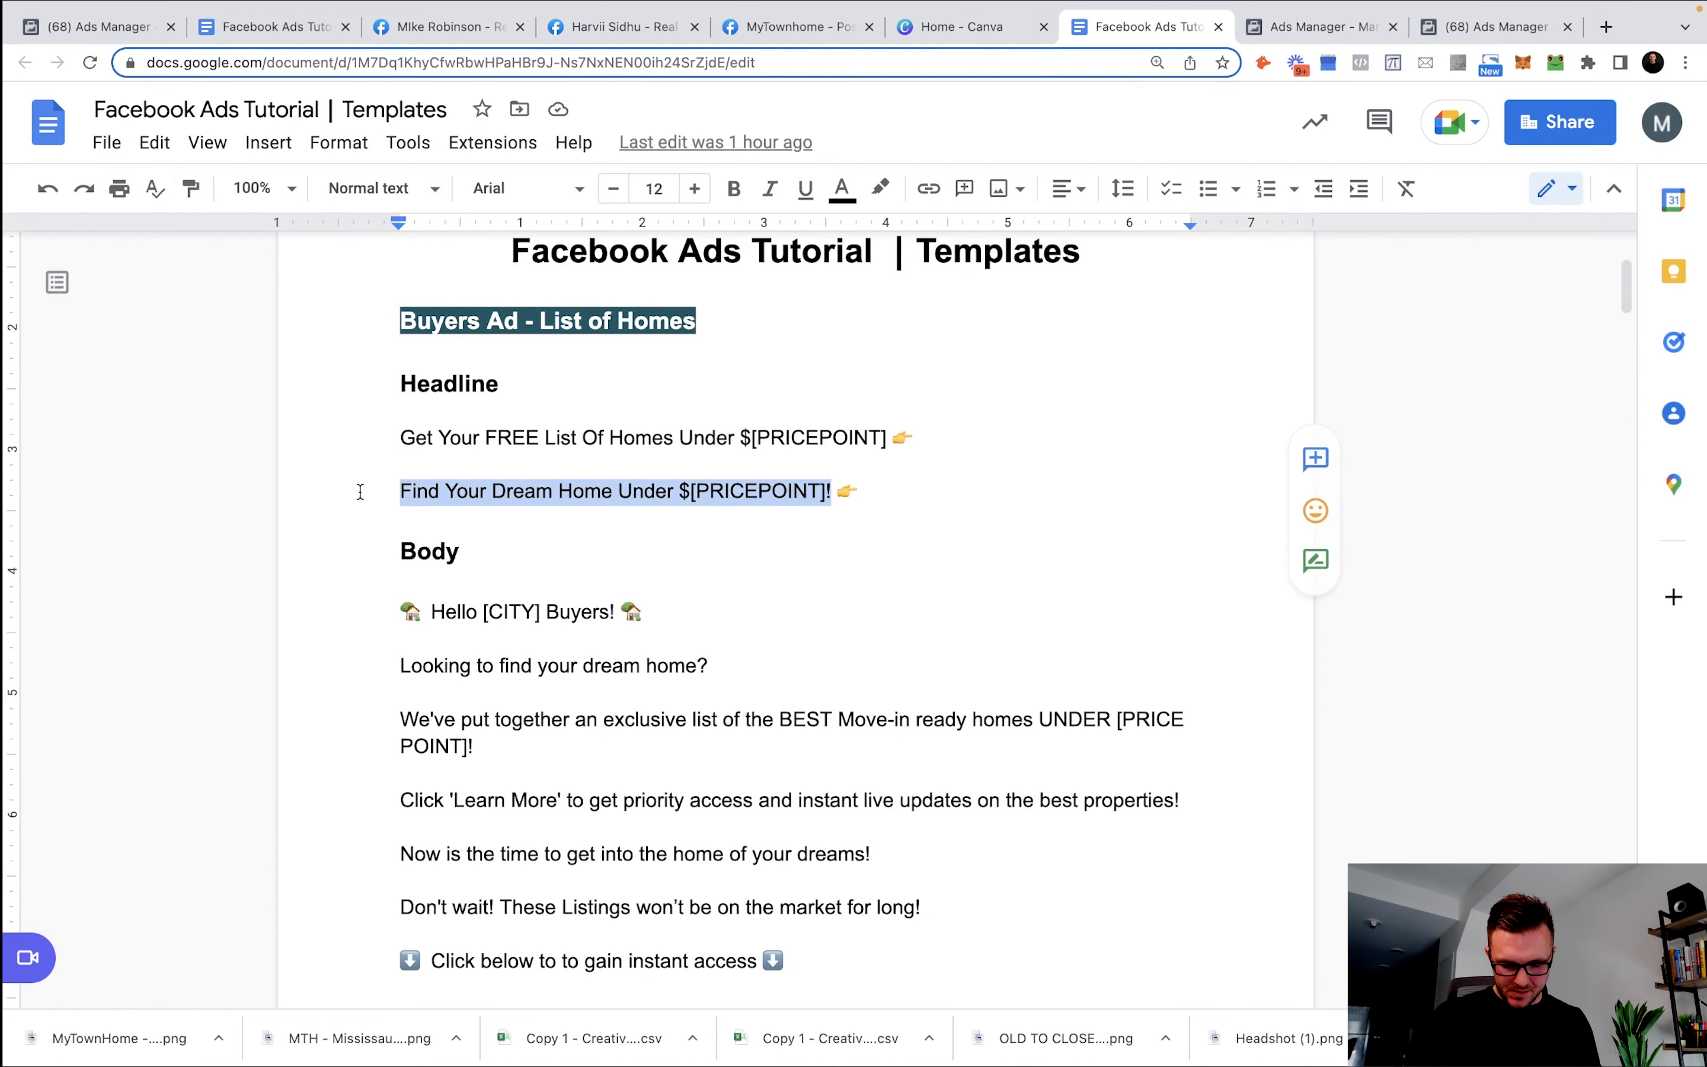
left_click(1320, 27)
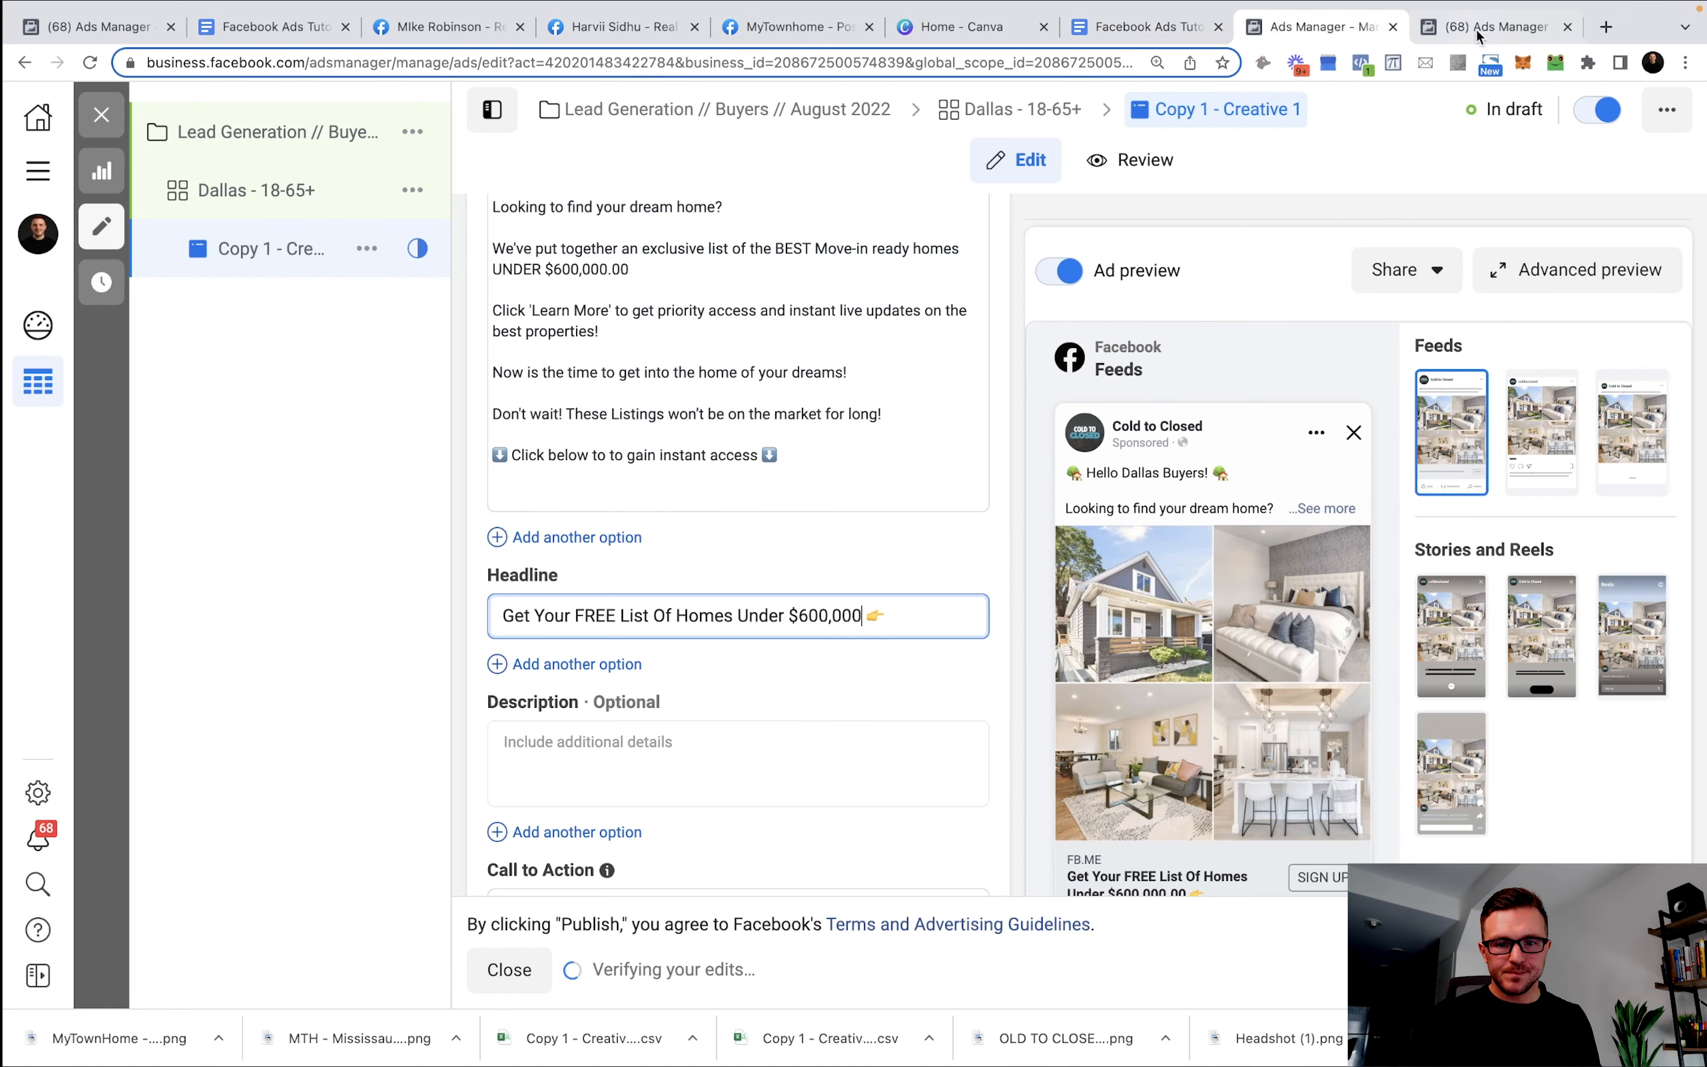
left_click(556, 668)
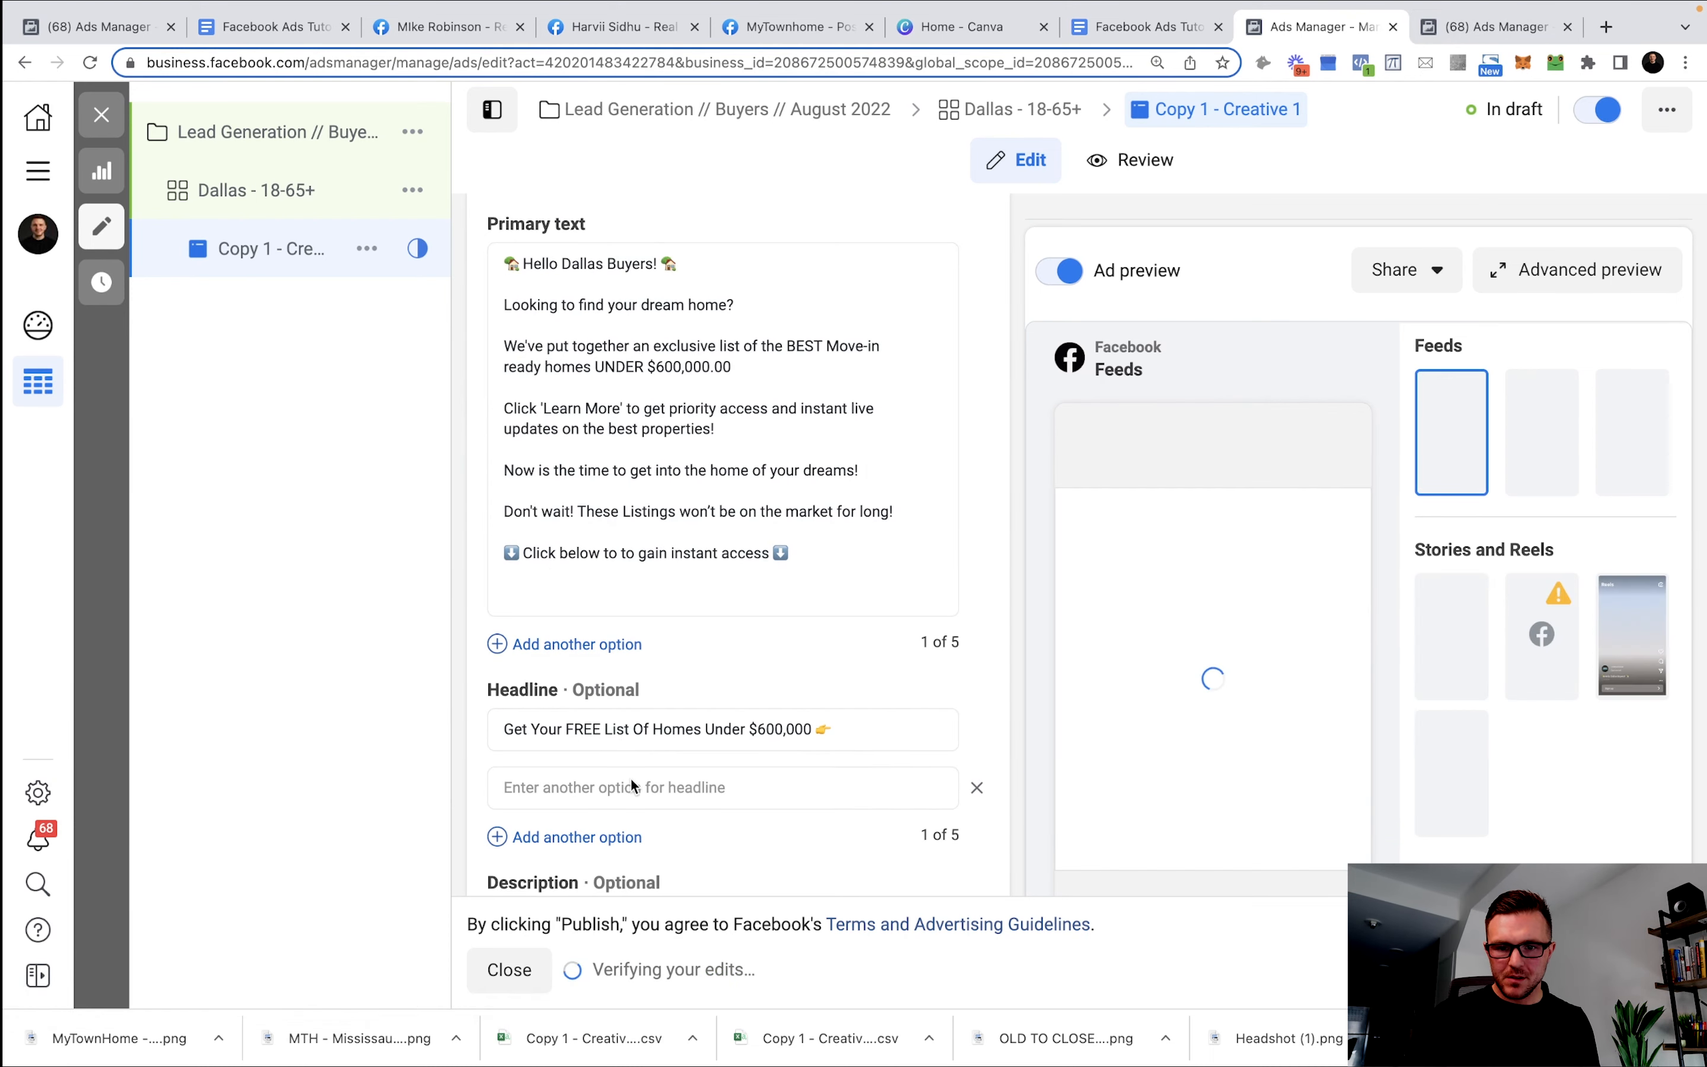
left_click(700, 793)
key("super+v")
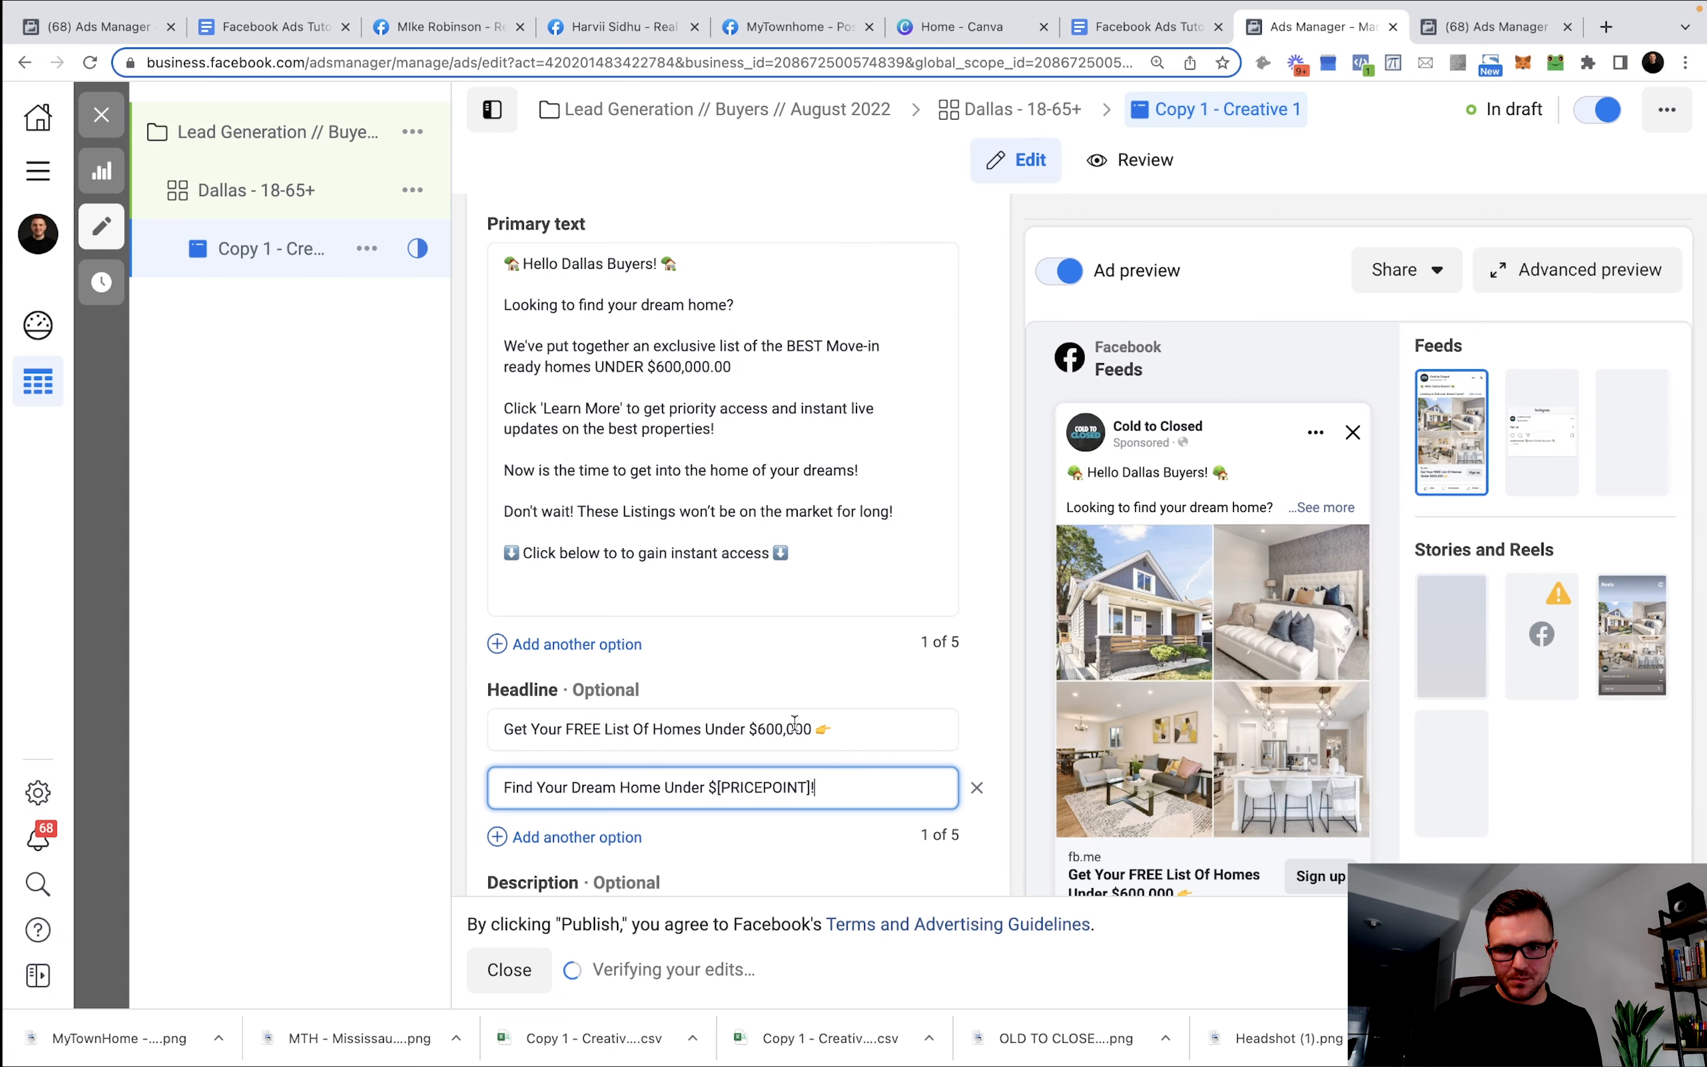
scroll(812, 727, "down", 2)
left_click_drag(810, 653, 716, 653)
type("600,000")
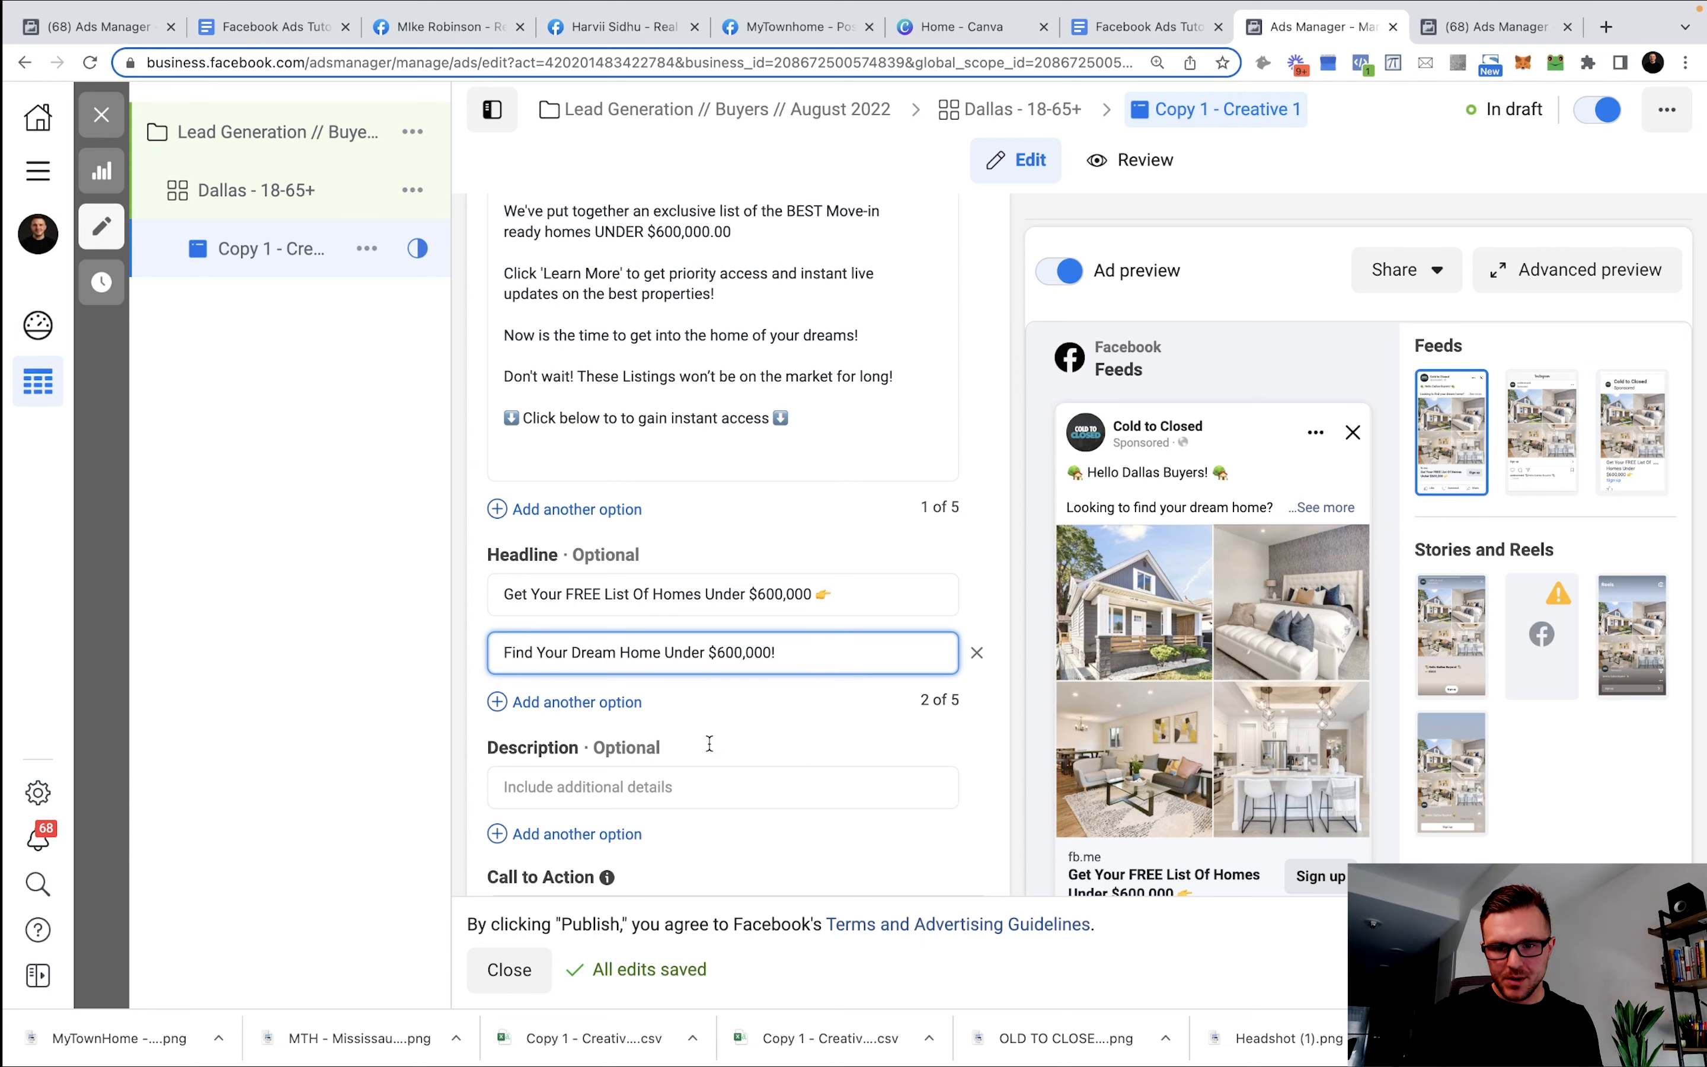
scroll(710, 743, "down", 2)
Enter 'MLS Property Search' as the ad description and switch the call to action to Learn more.
left_click(706, 677)
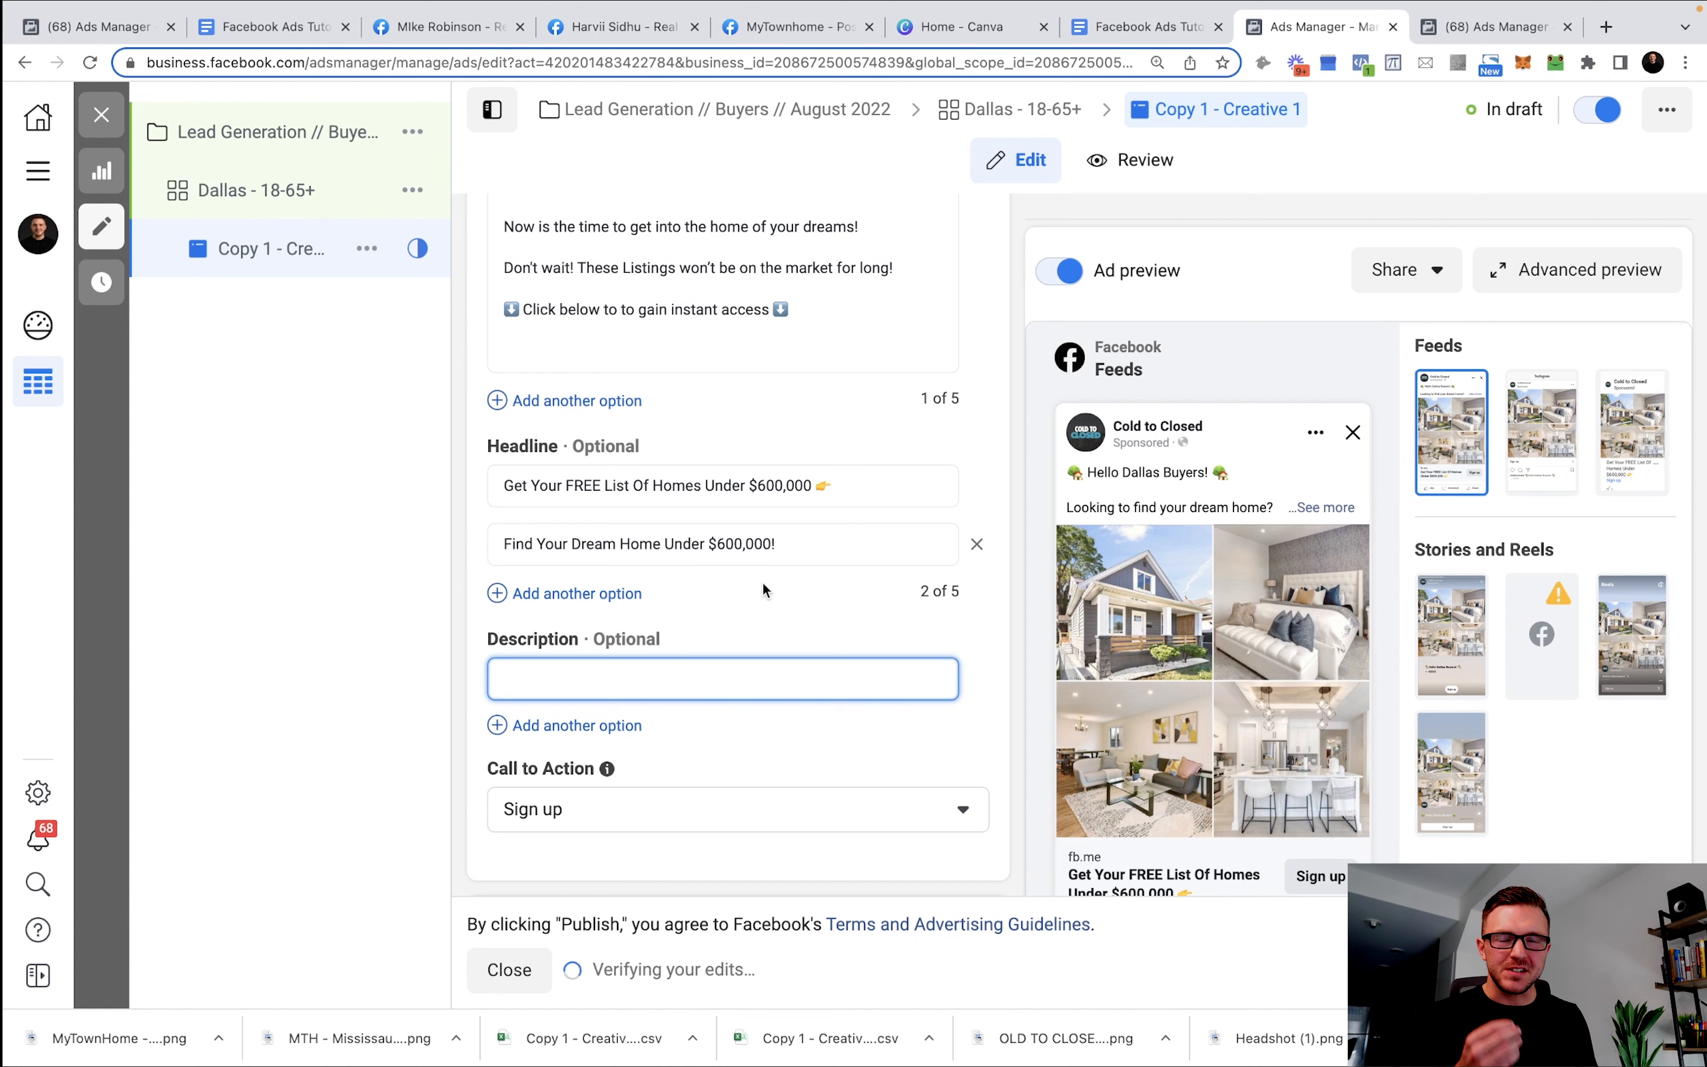
type("MLS Property Search")
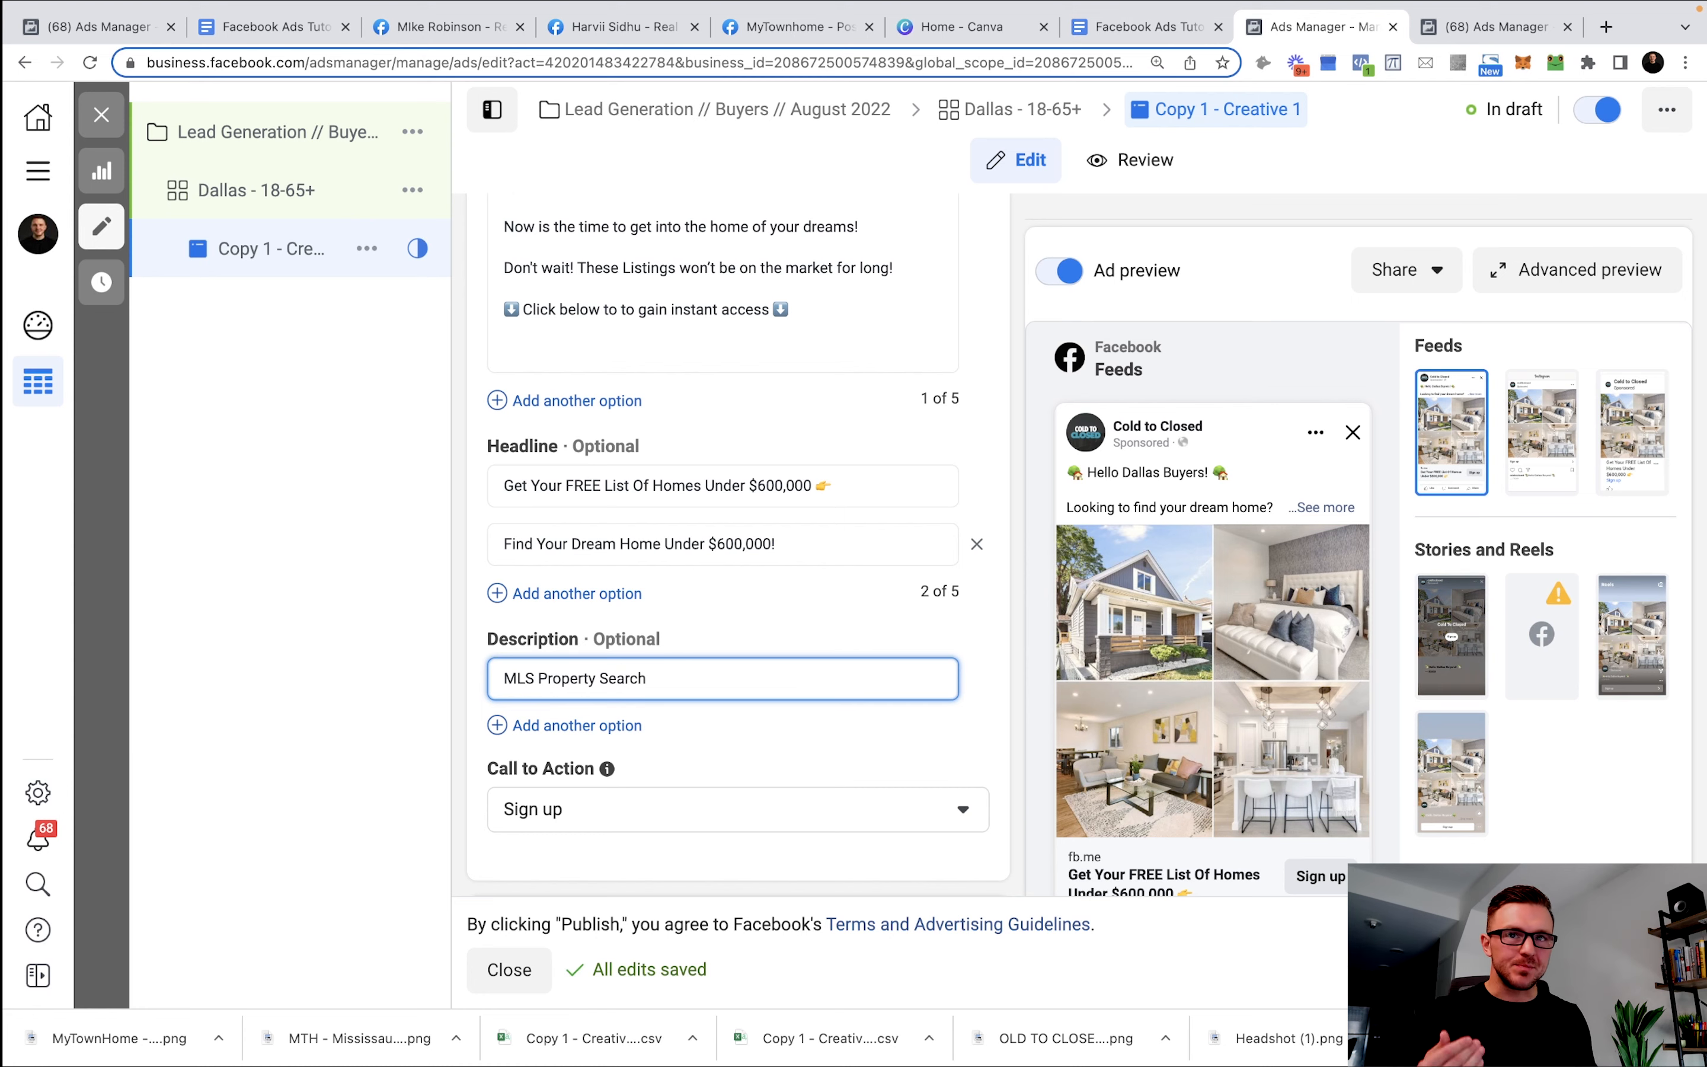
scroll(713, 697, "down", 1)
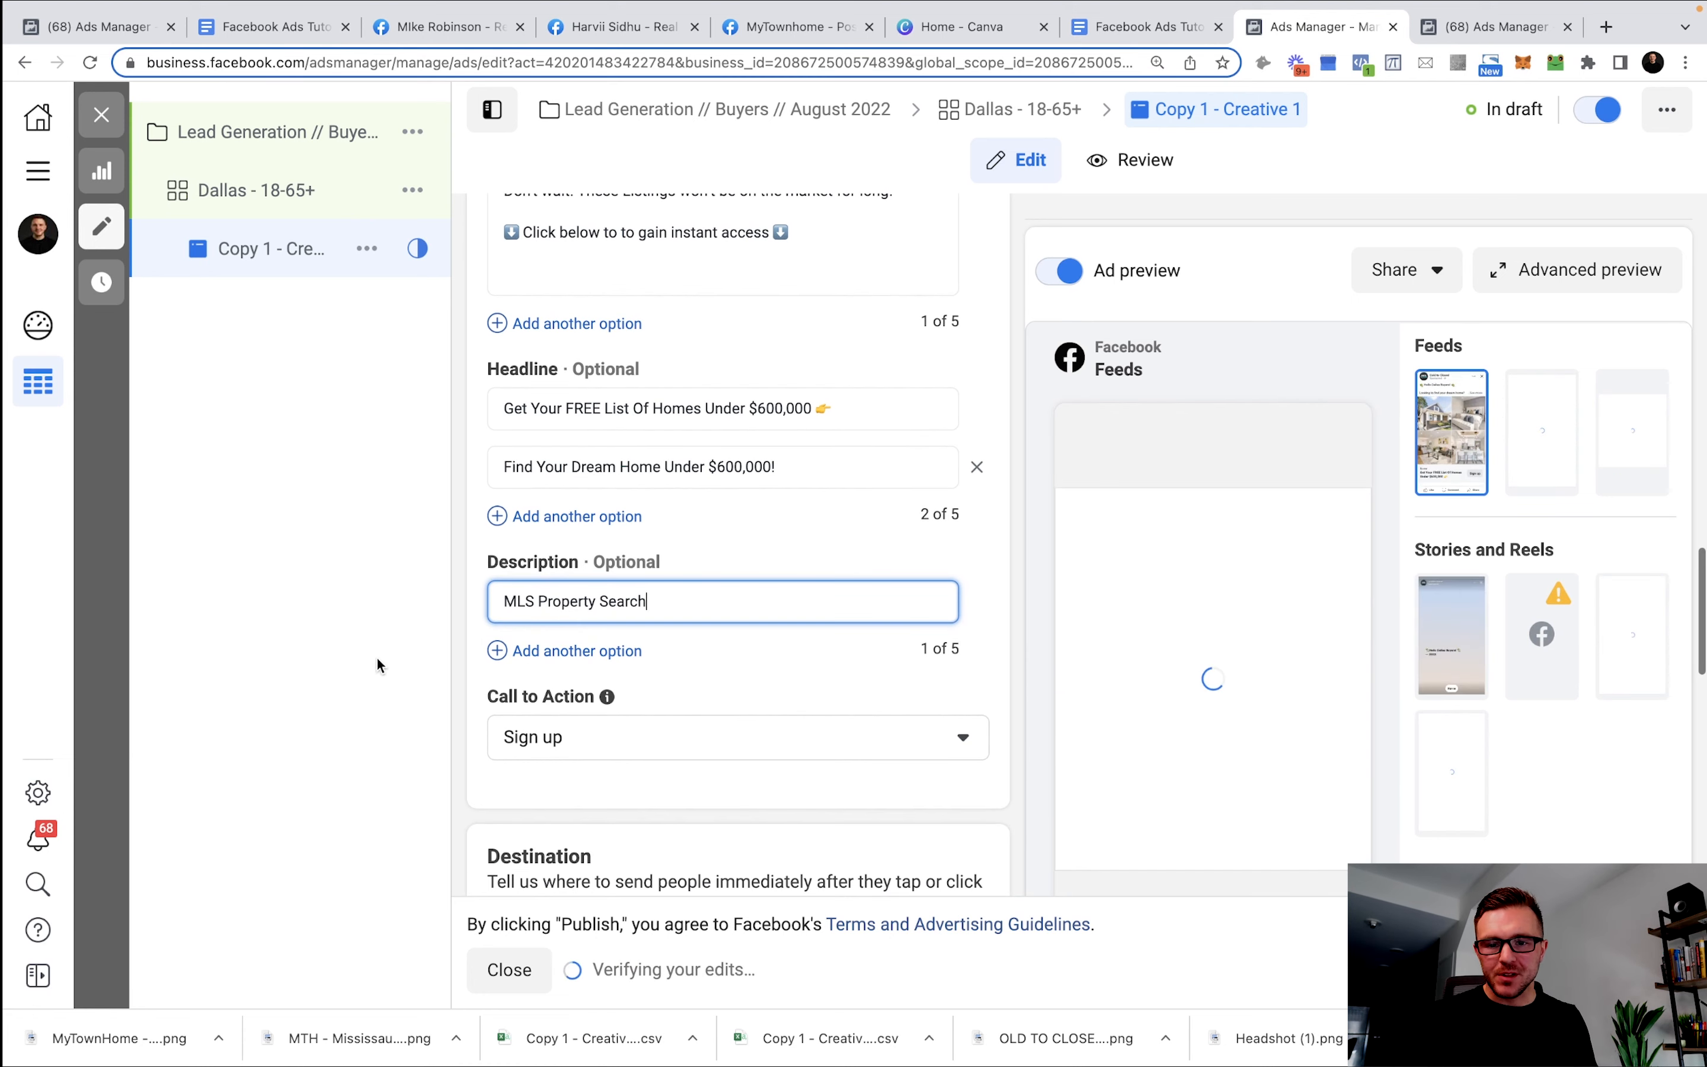
left_click(670, 748)
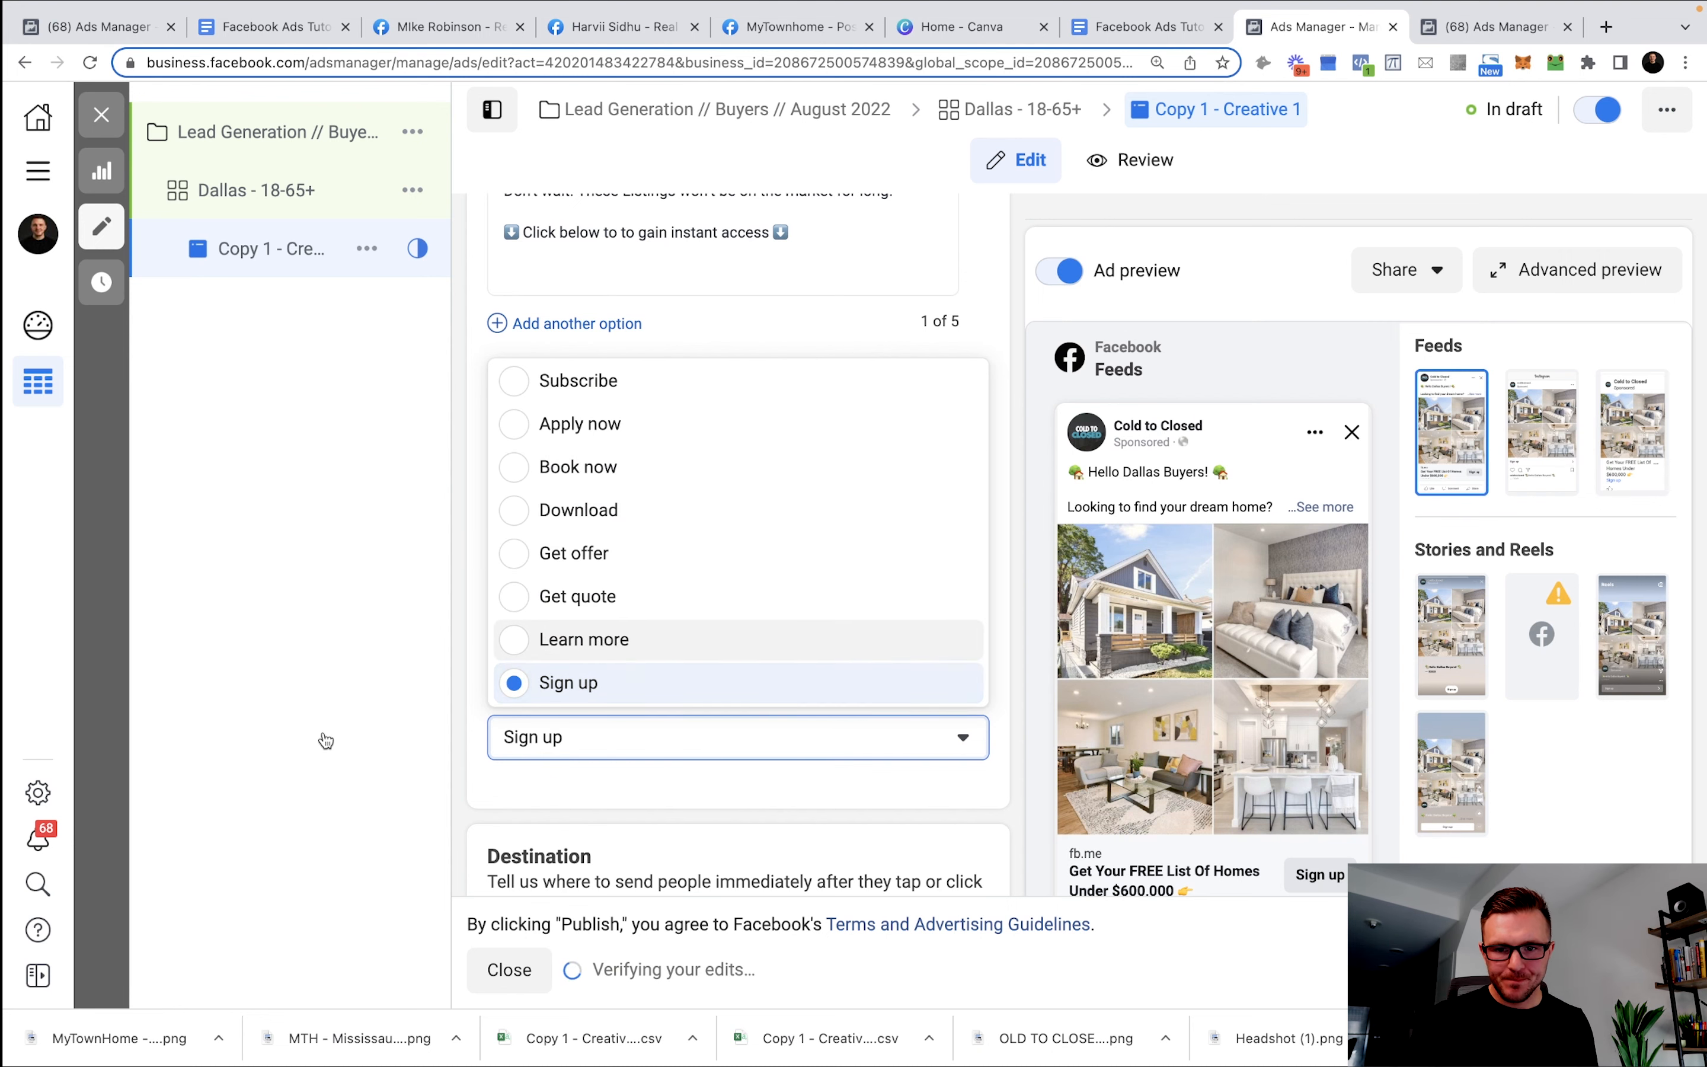
left_click(635, 640)
Preview the ad in the Instagram Feed and Instagram Reels placements.
scroll(899, 667, "down", 6)
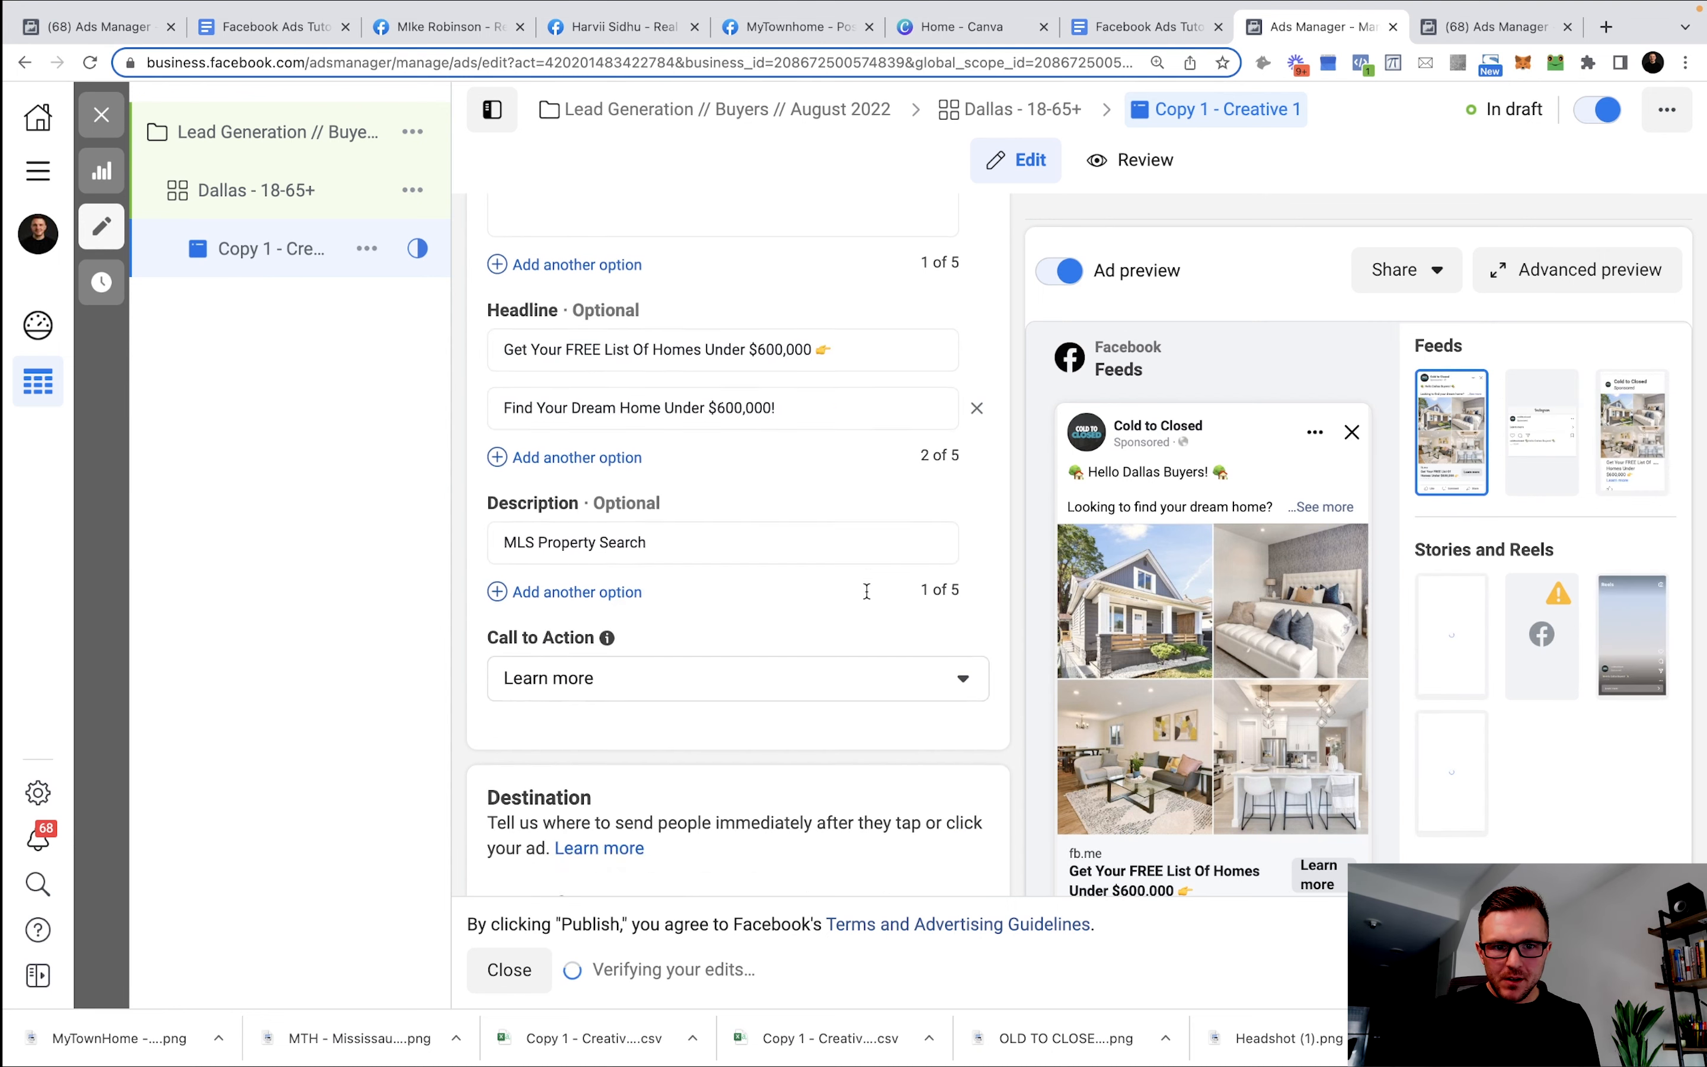
scroll(851, 589, "down", 10)
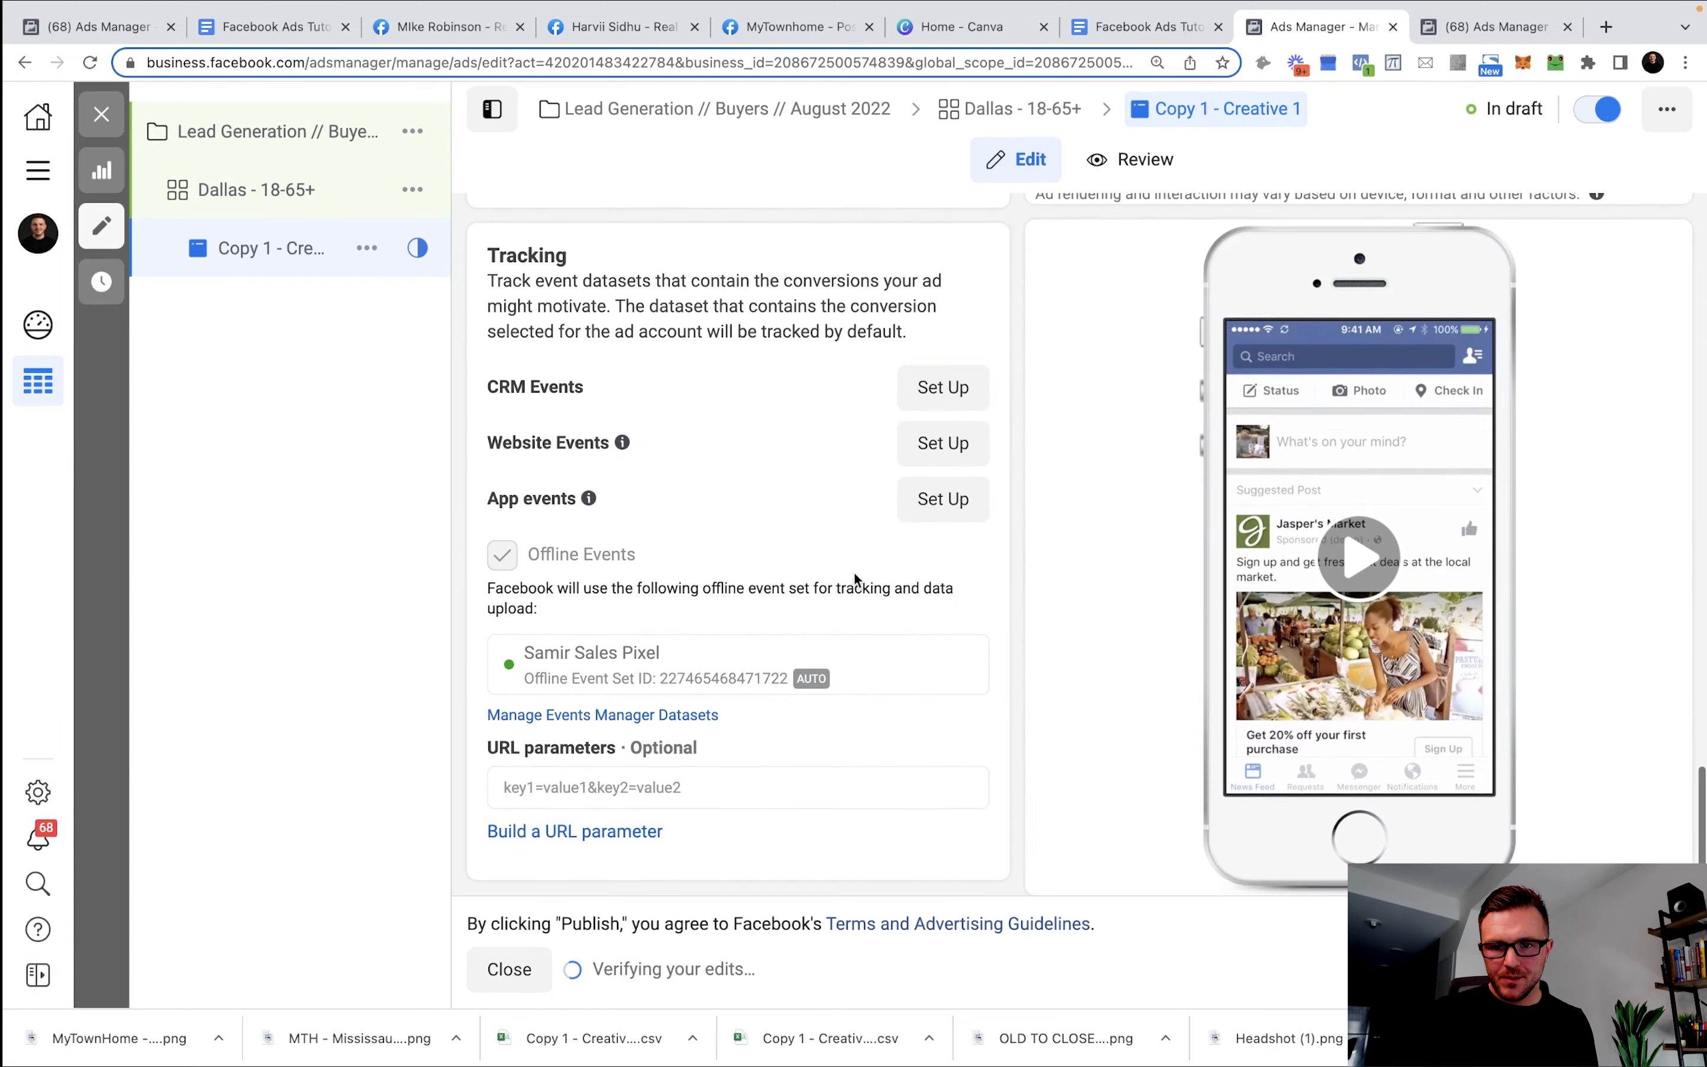
scroll(885, 548, "up", 10)
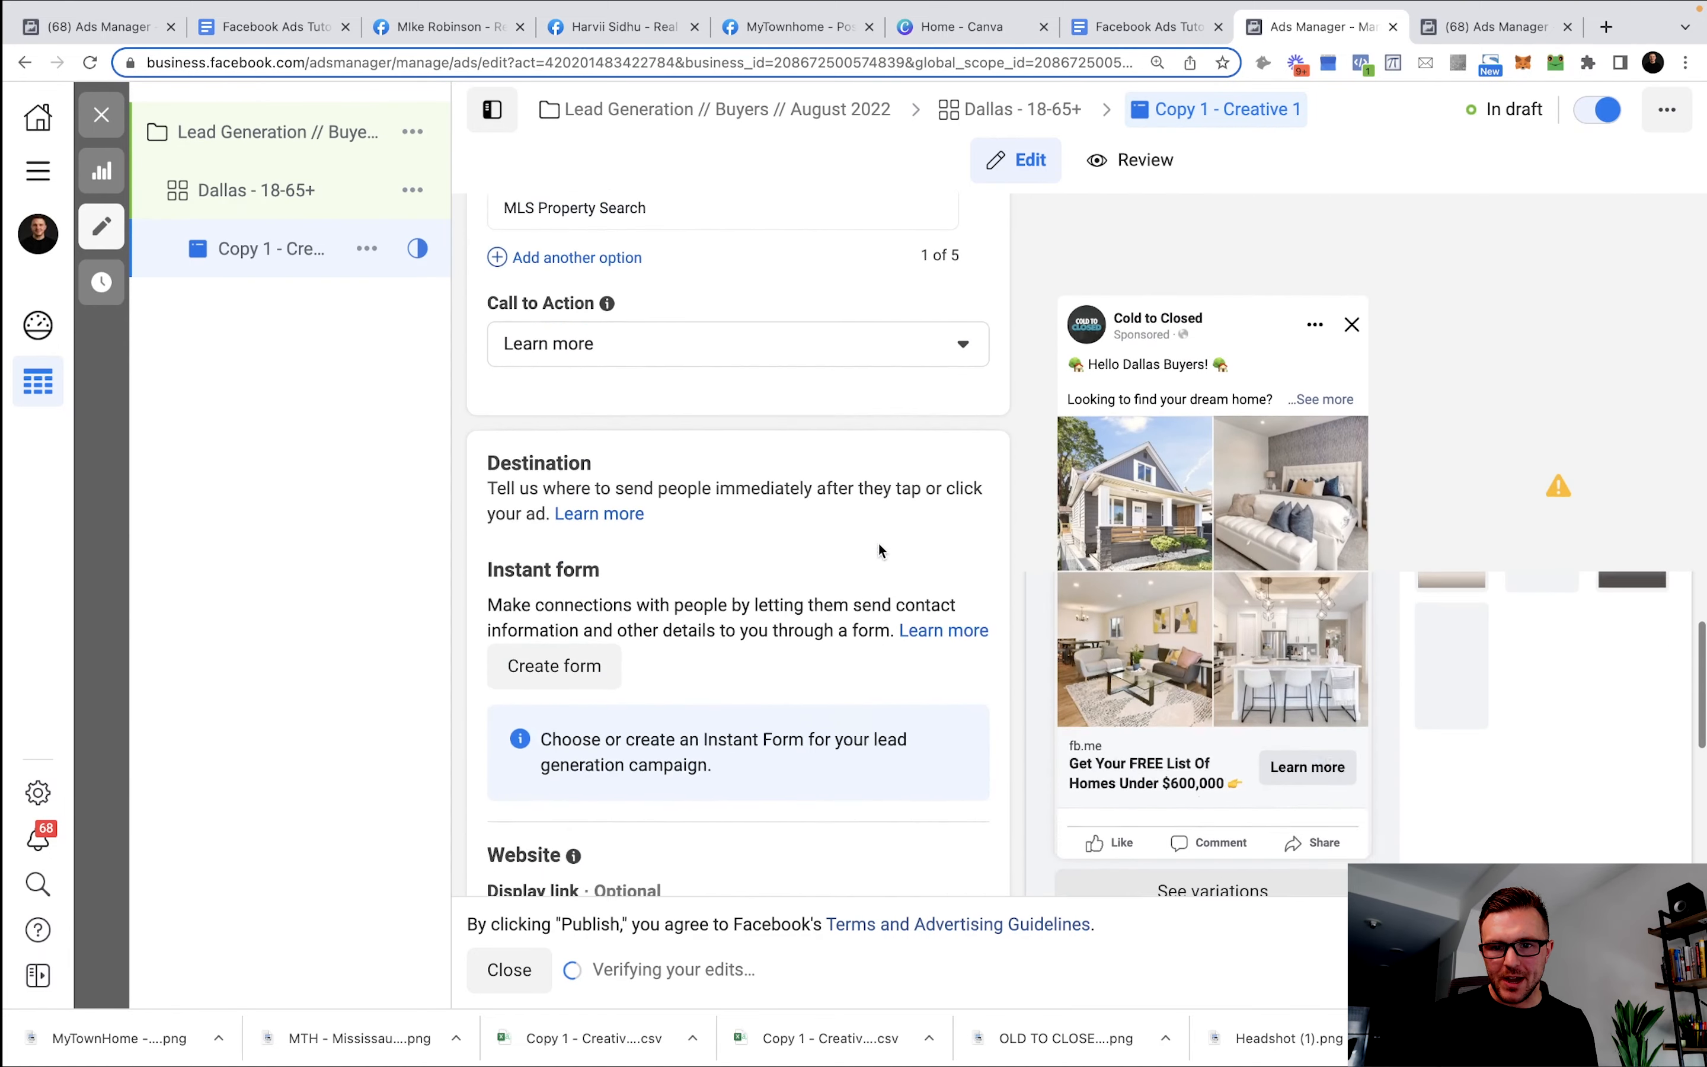
scroll(887, 547, "up", 6)
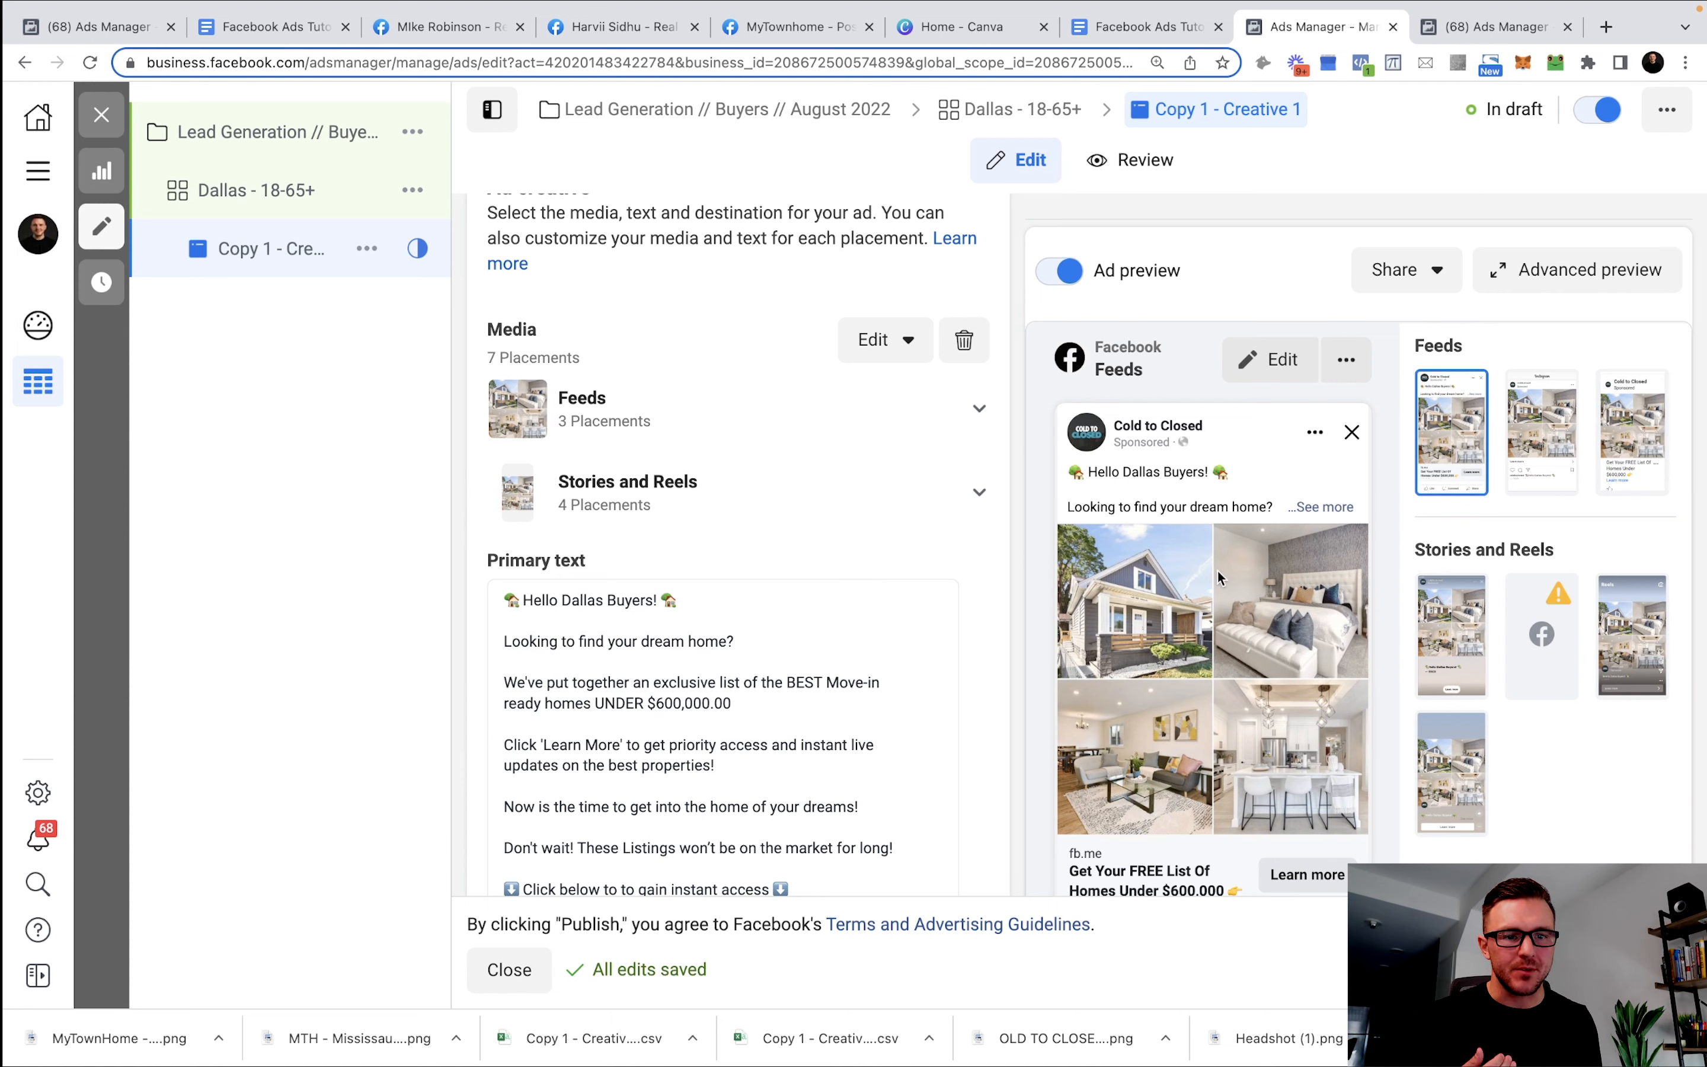
left_click(1544, 448)
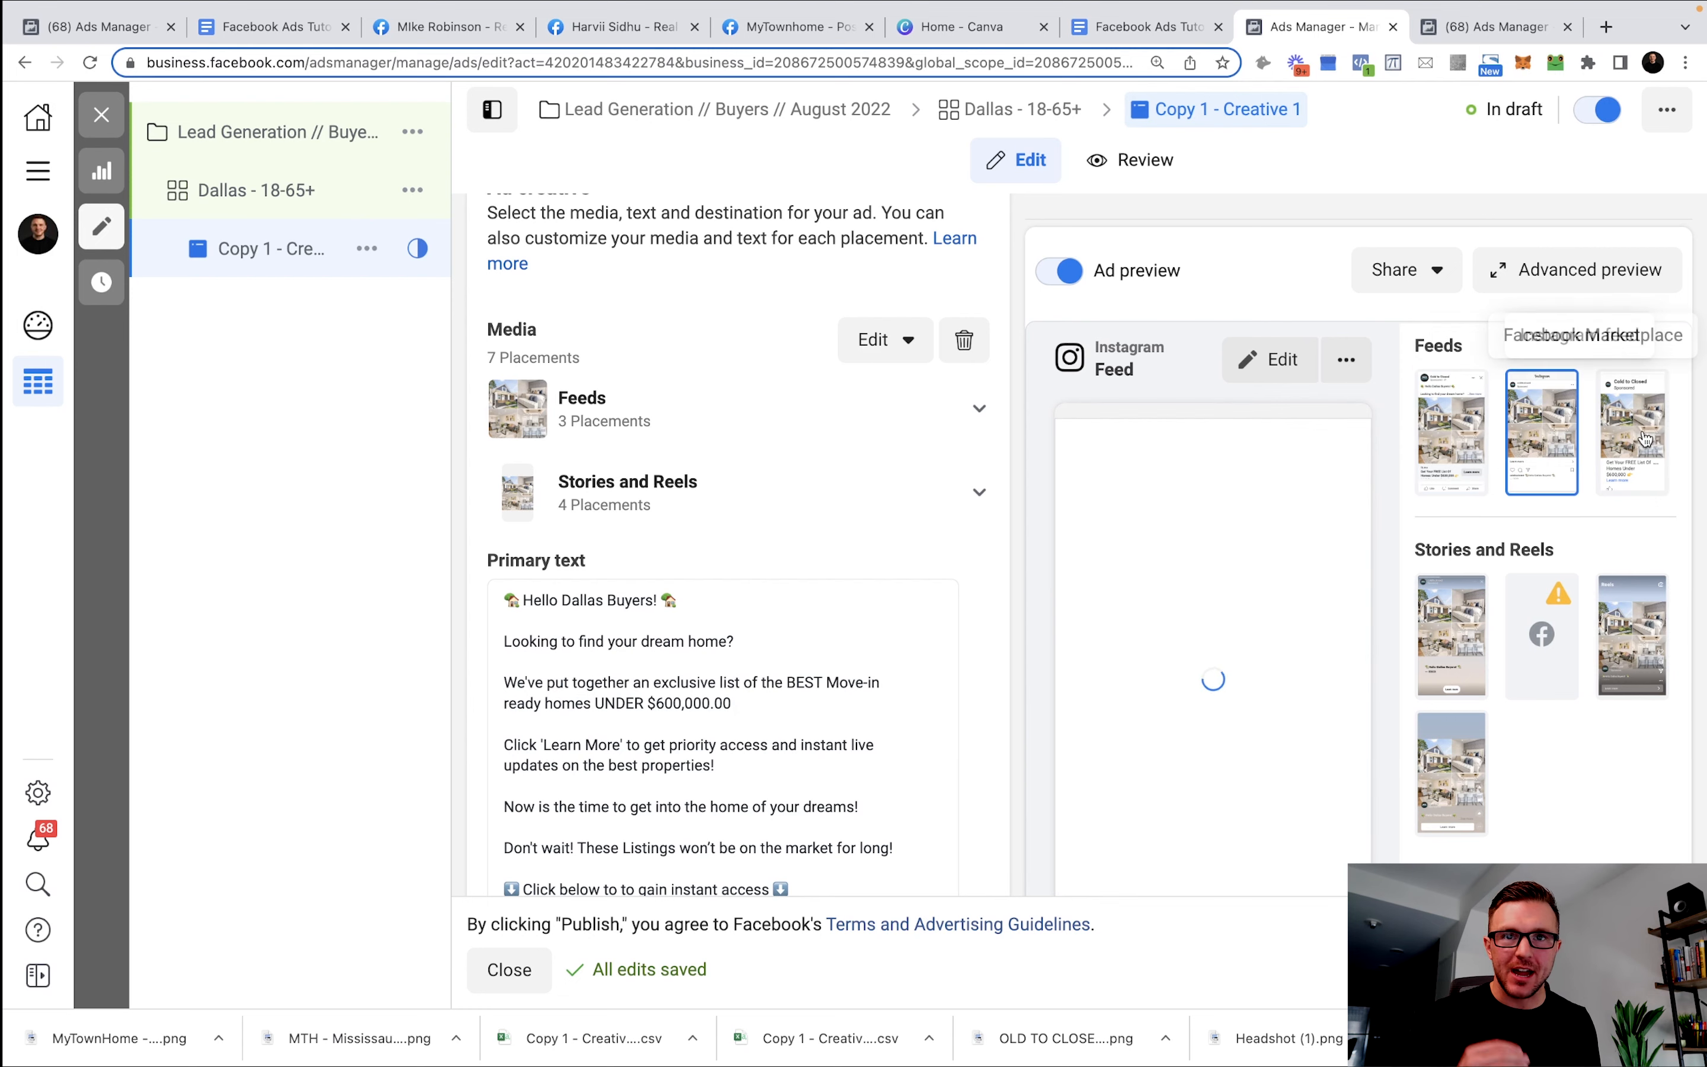
left_click(1636, 663)
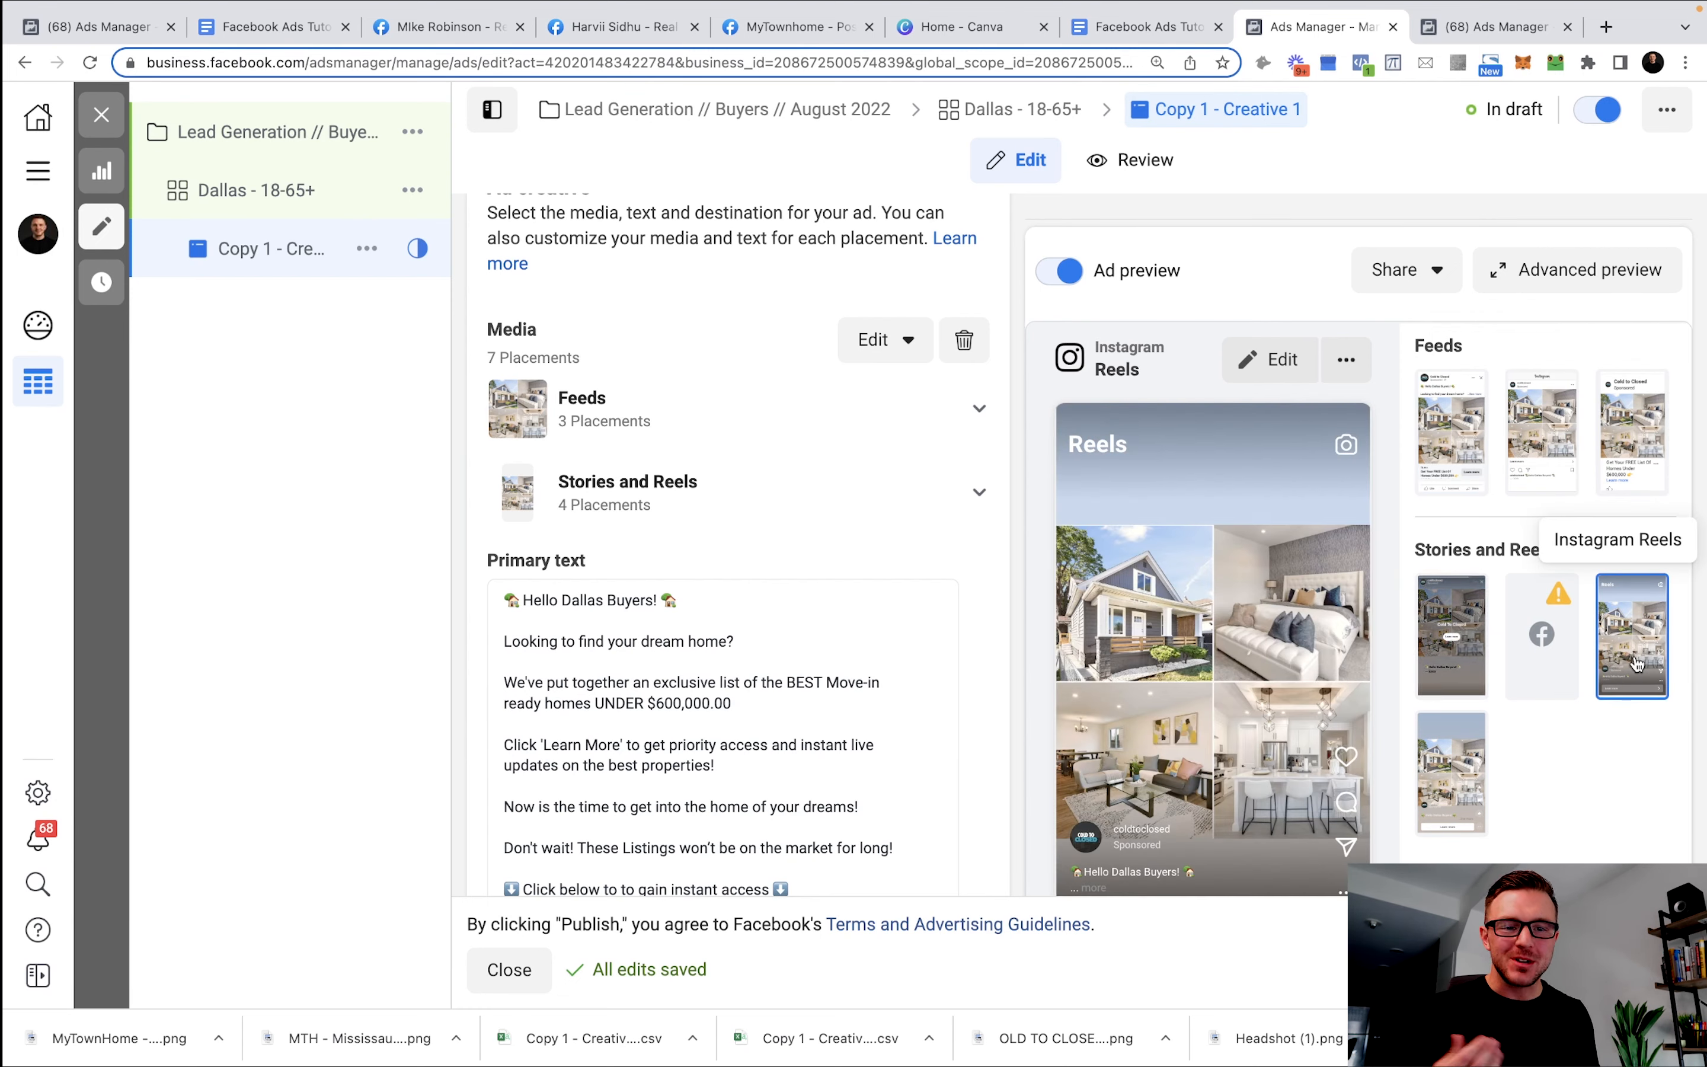
Preview the Facebook Feed, return to the Instagram Feed preview, and scroll to the Instant form destination.
scroll(1274, 678, "down", 5)
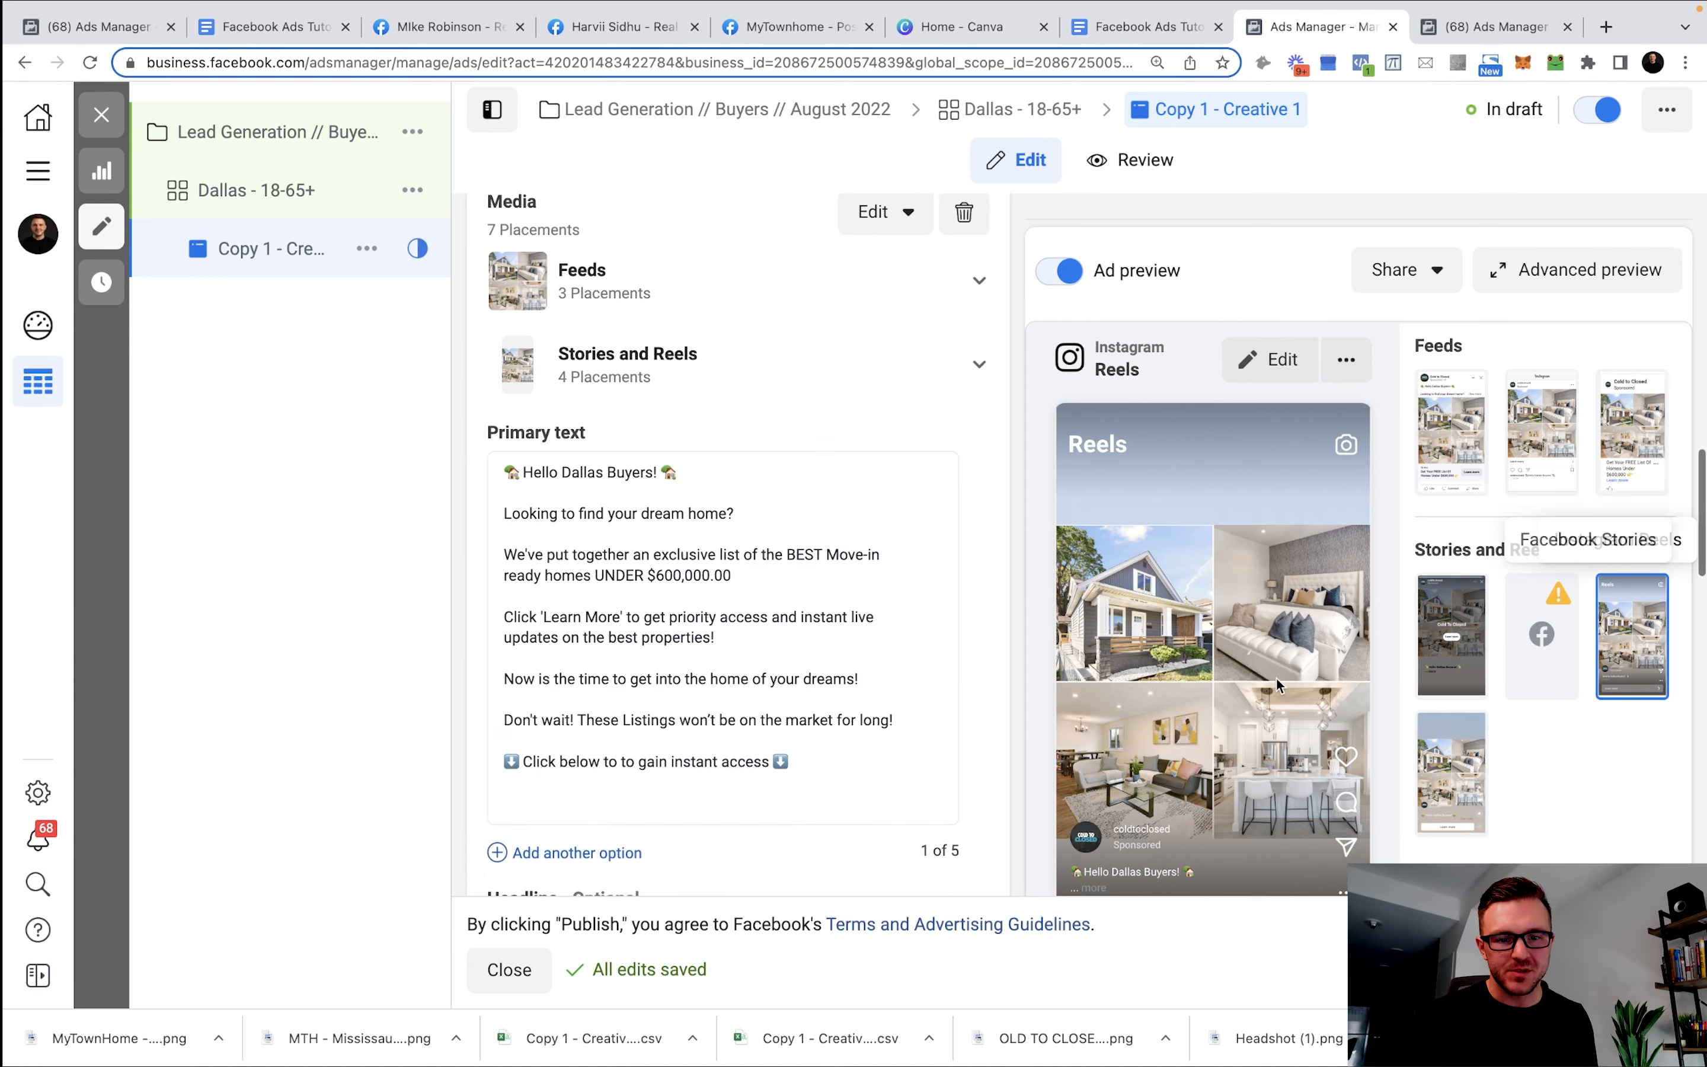
scroll(1274, 681, "up", 3)
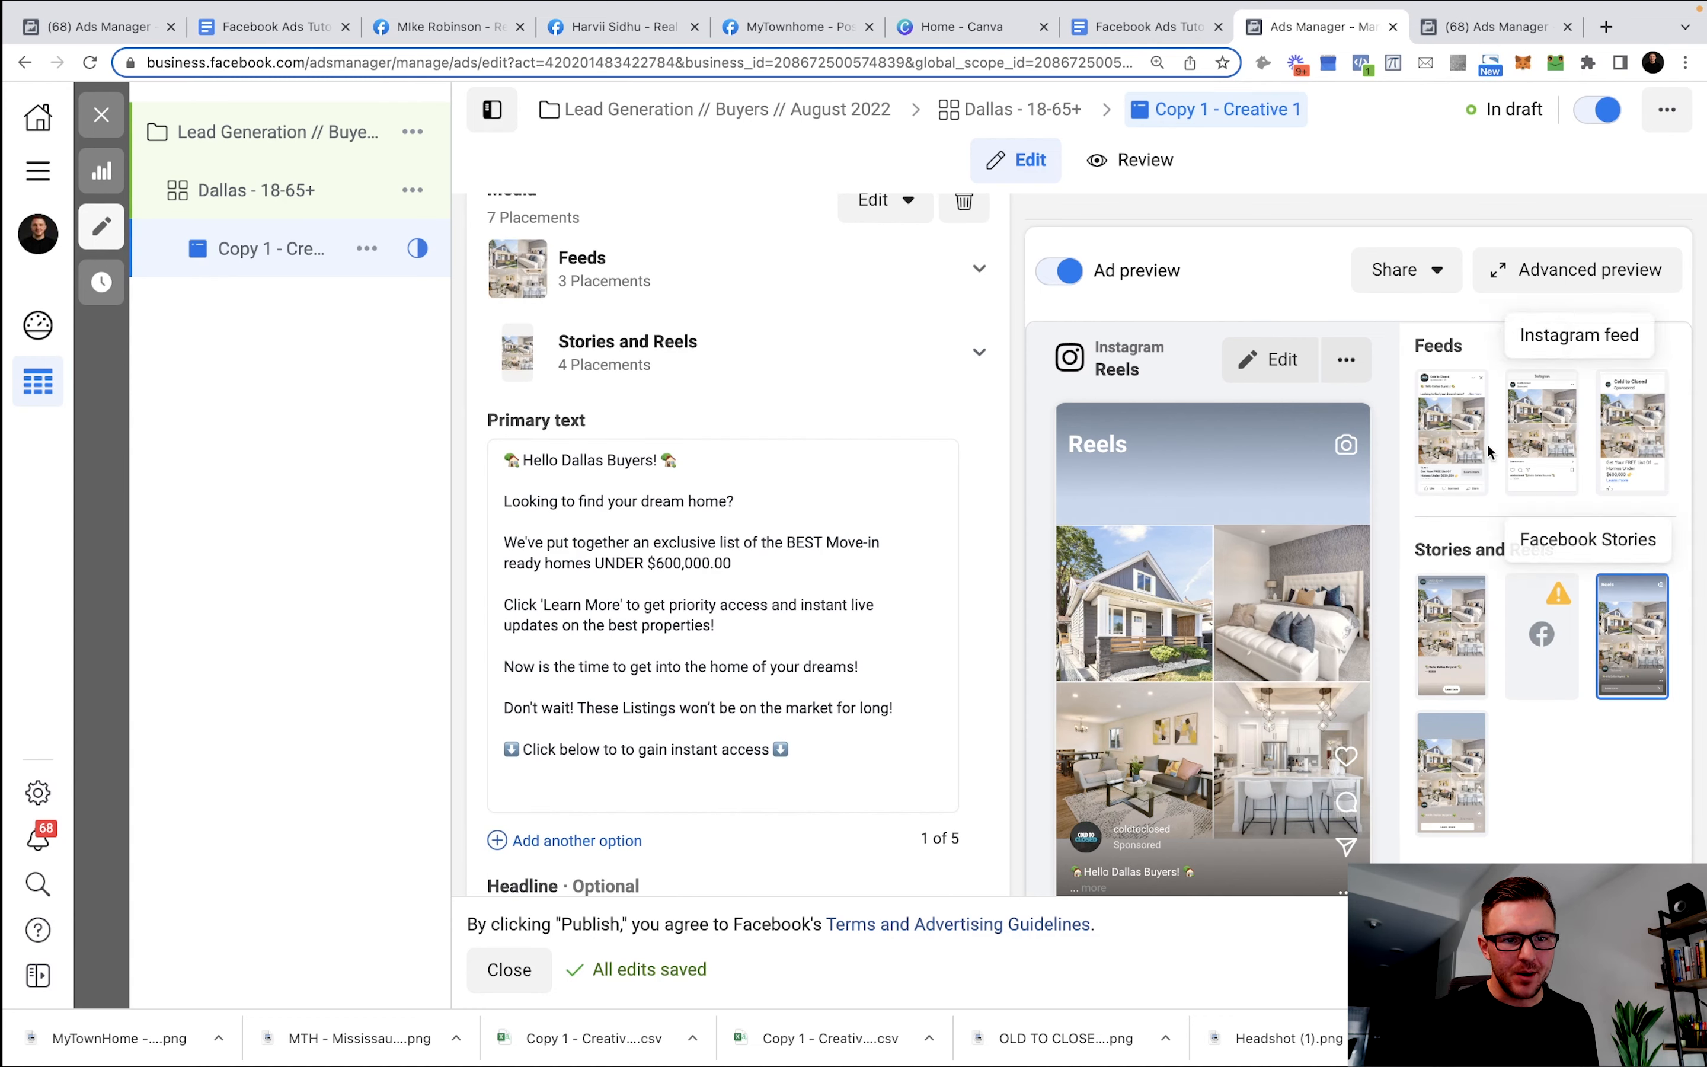
left_click(1449, 421)
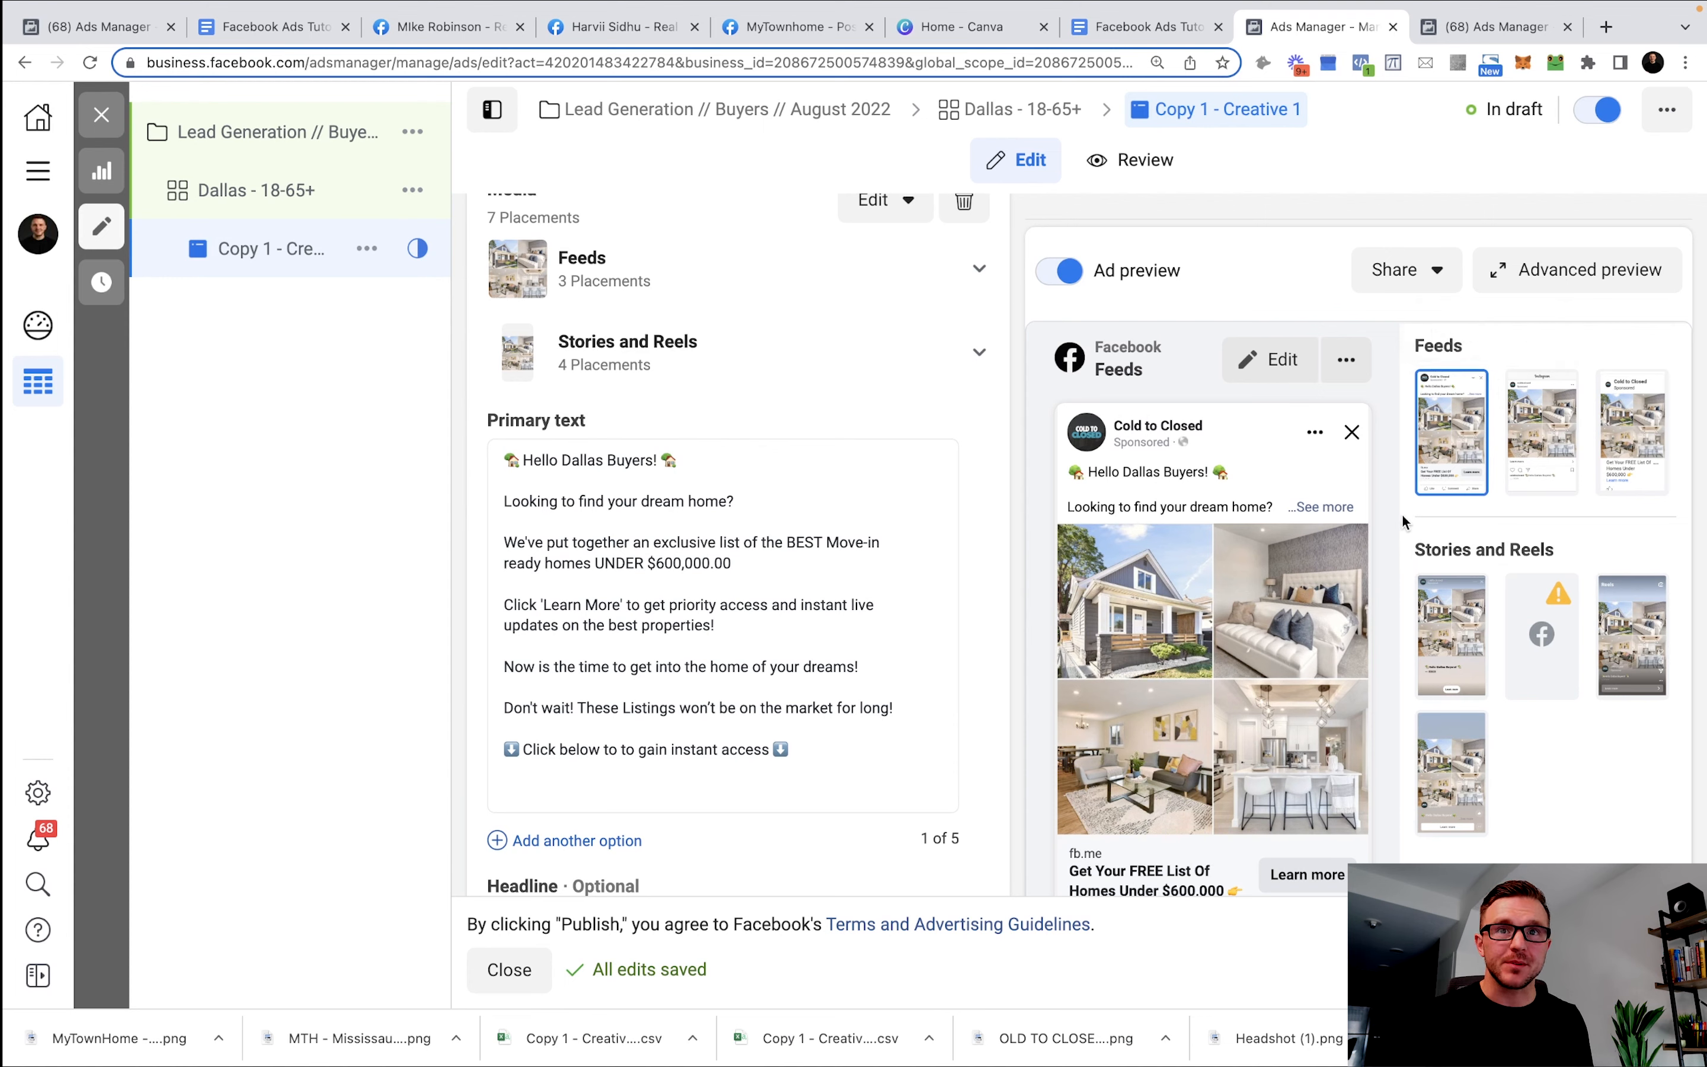
left_click(1540, 438)
scroll(1376, 511, "up", 1)
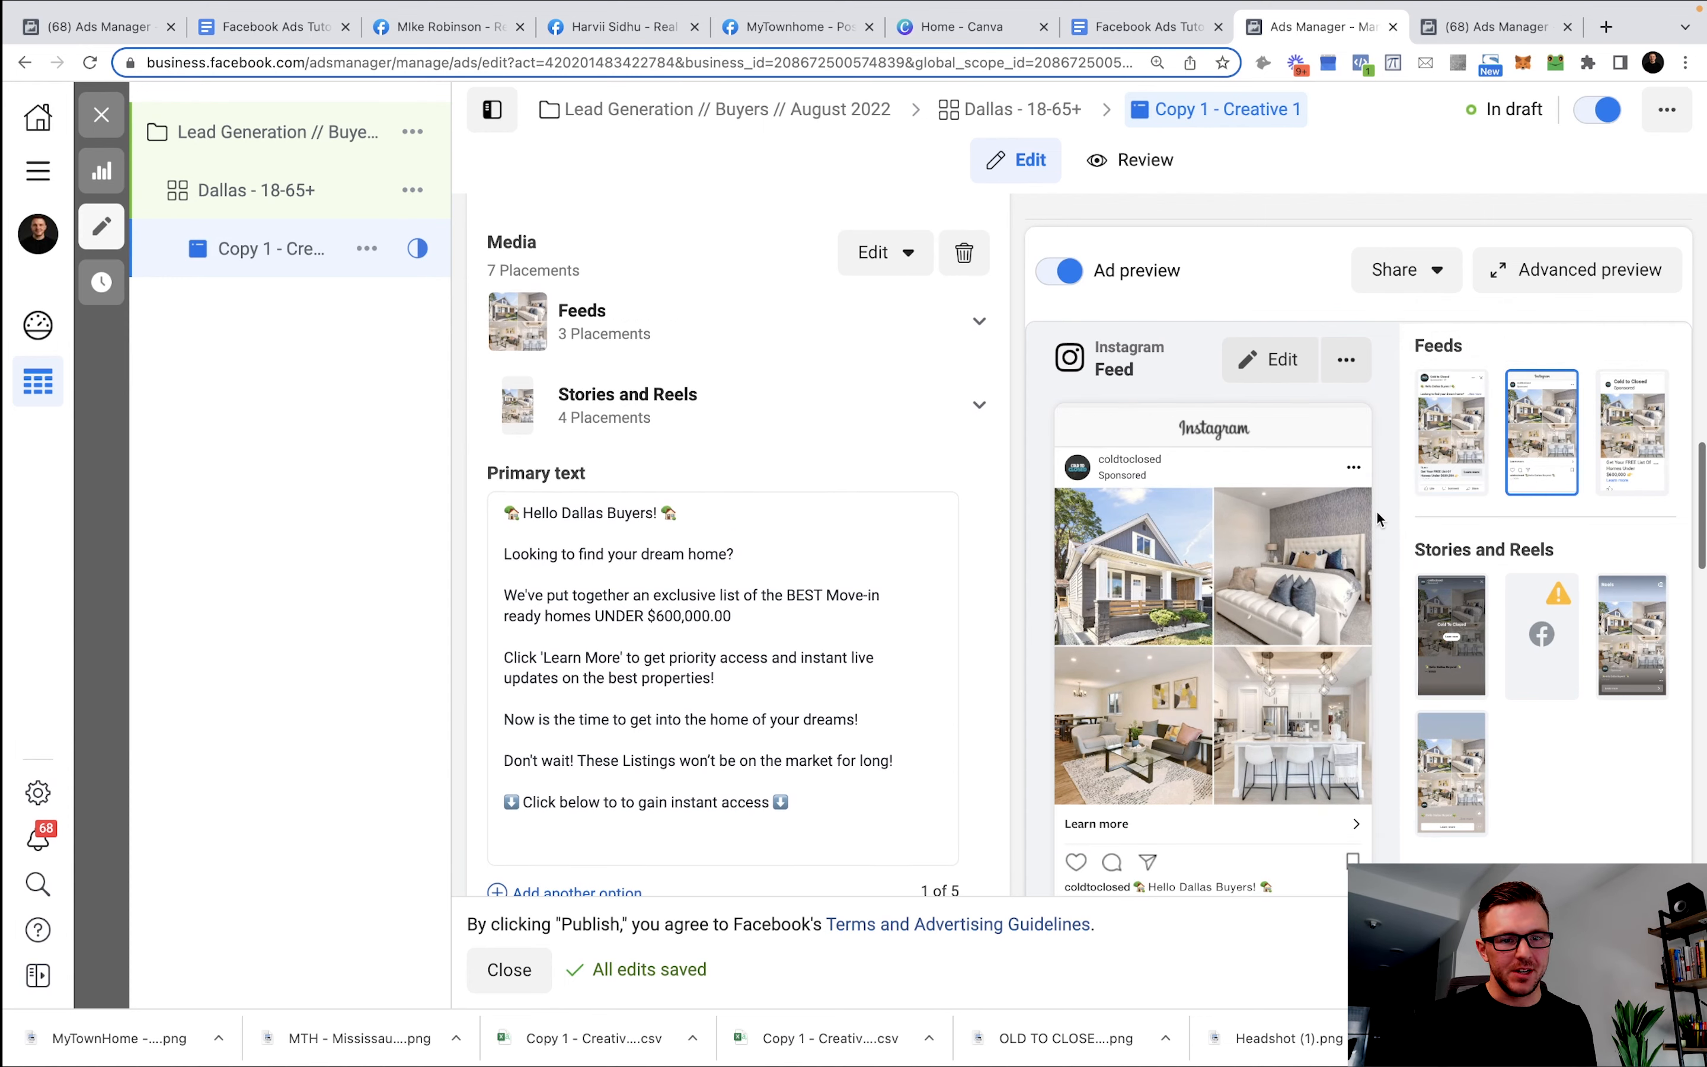
scroll(1376, 511, "up", 1)
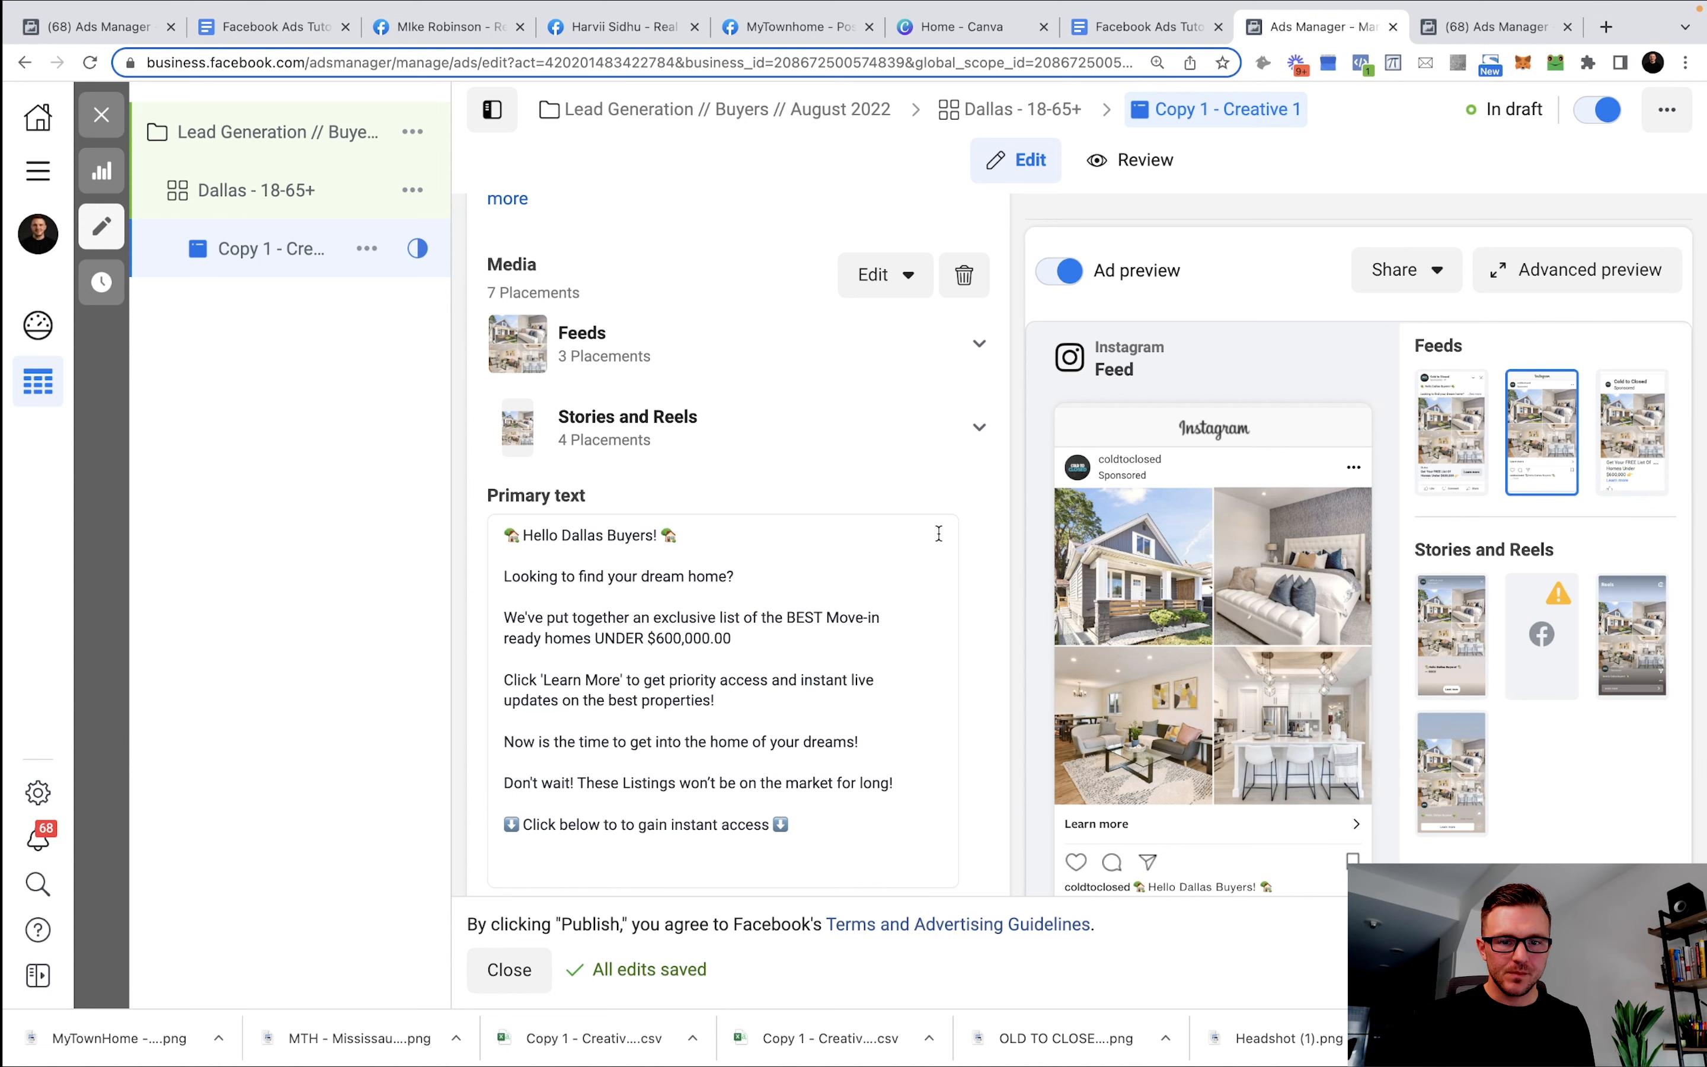
scroll(939, 533, "down", 15)
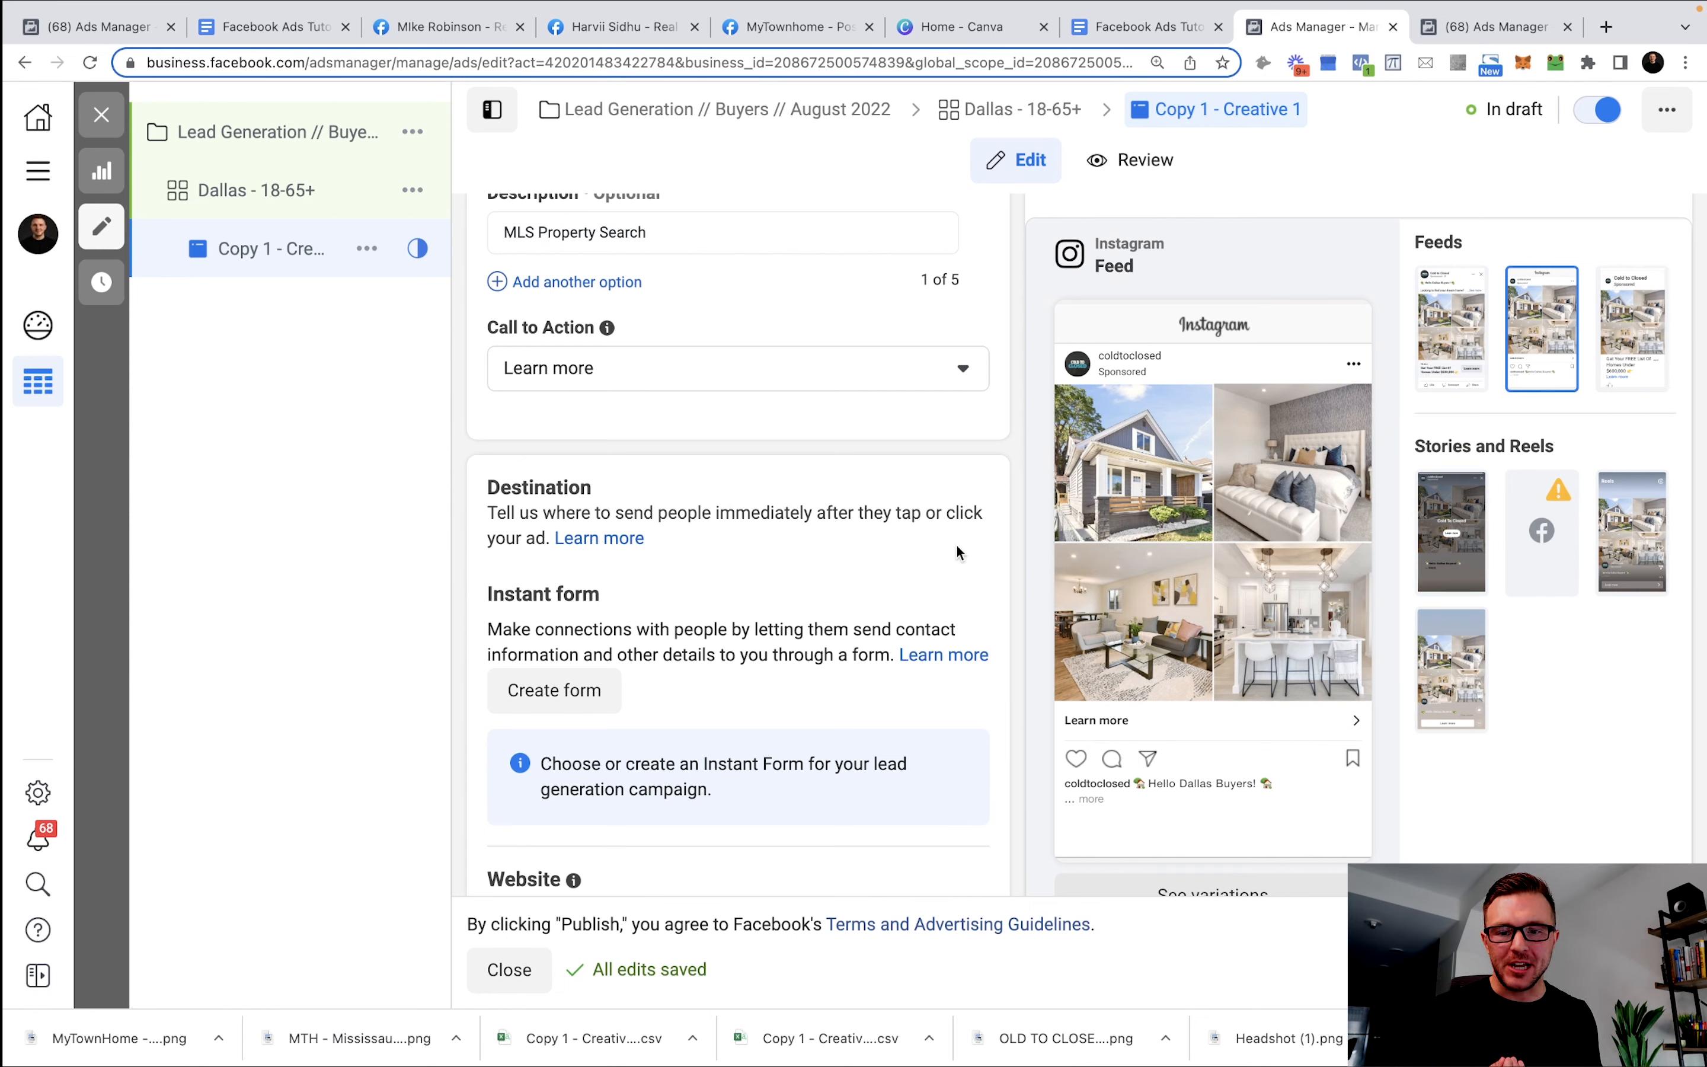
scroll(574, 706, "down", 1)
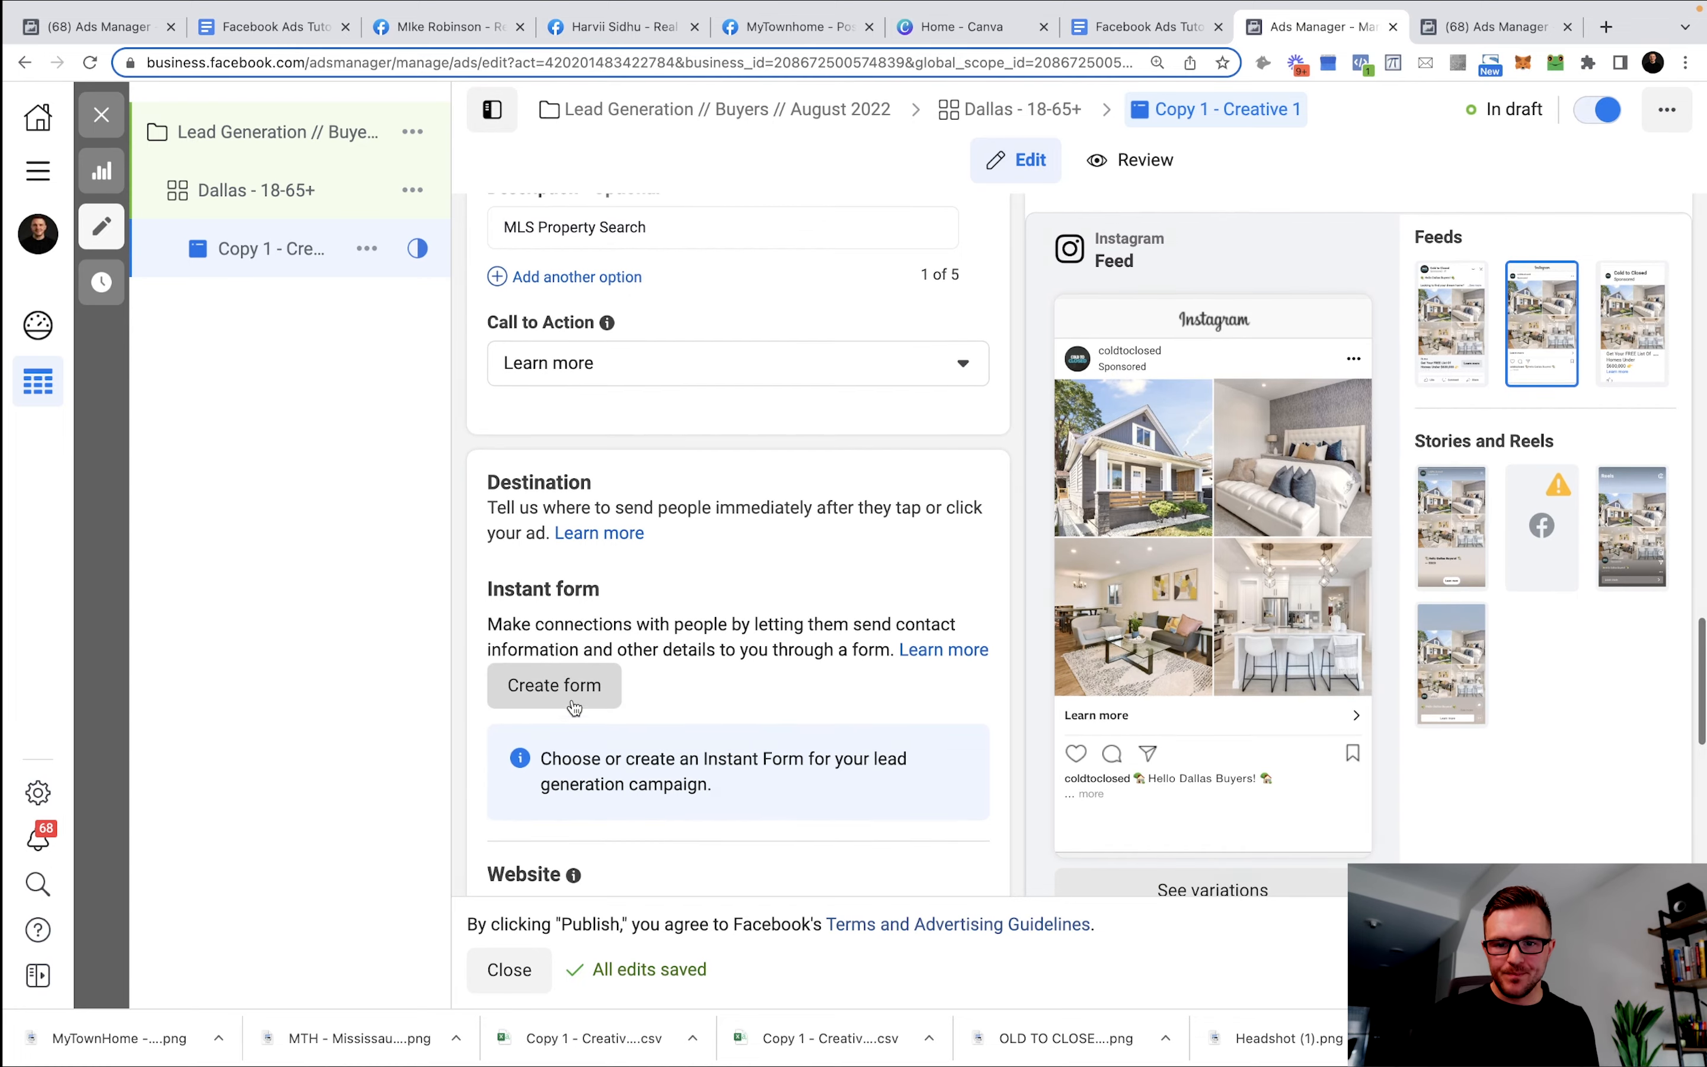
Create a new instant form and name it 'Buyers Form - Dallas'.
left_click(572, 699)
left_click(850, 715)
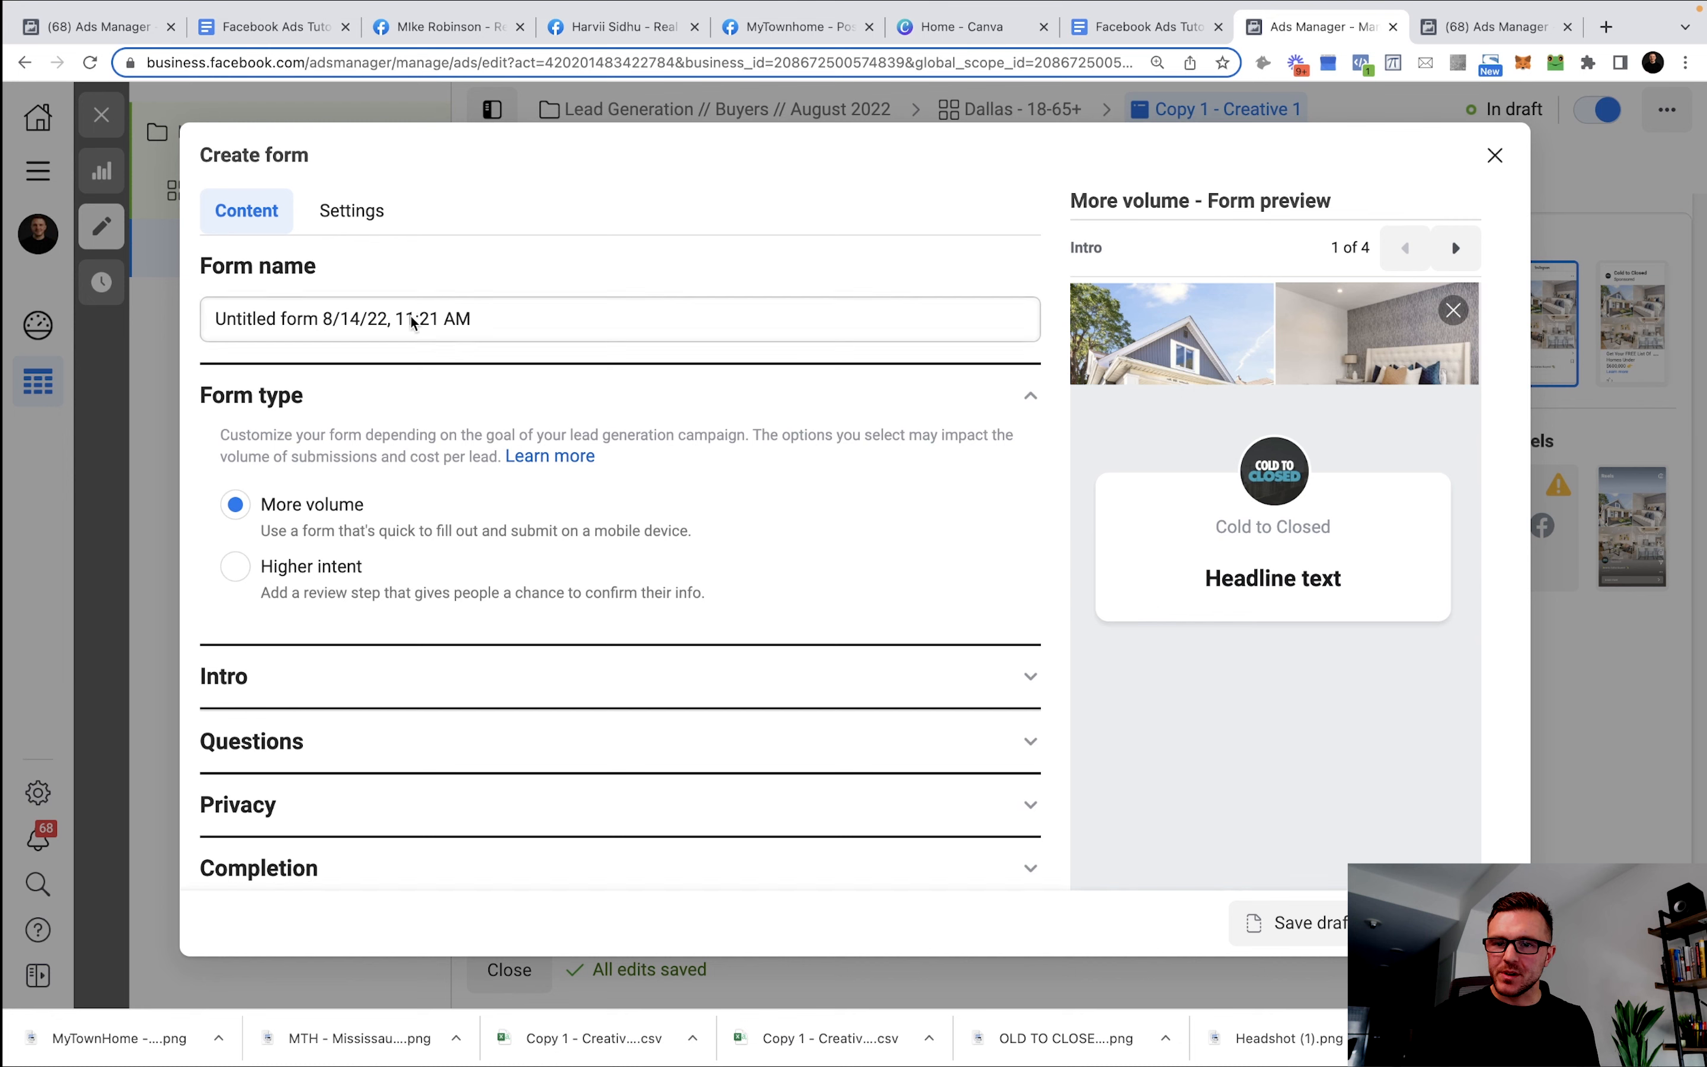
triple_click(411, 319)
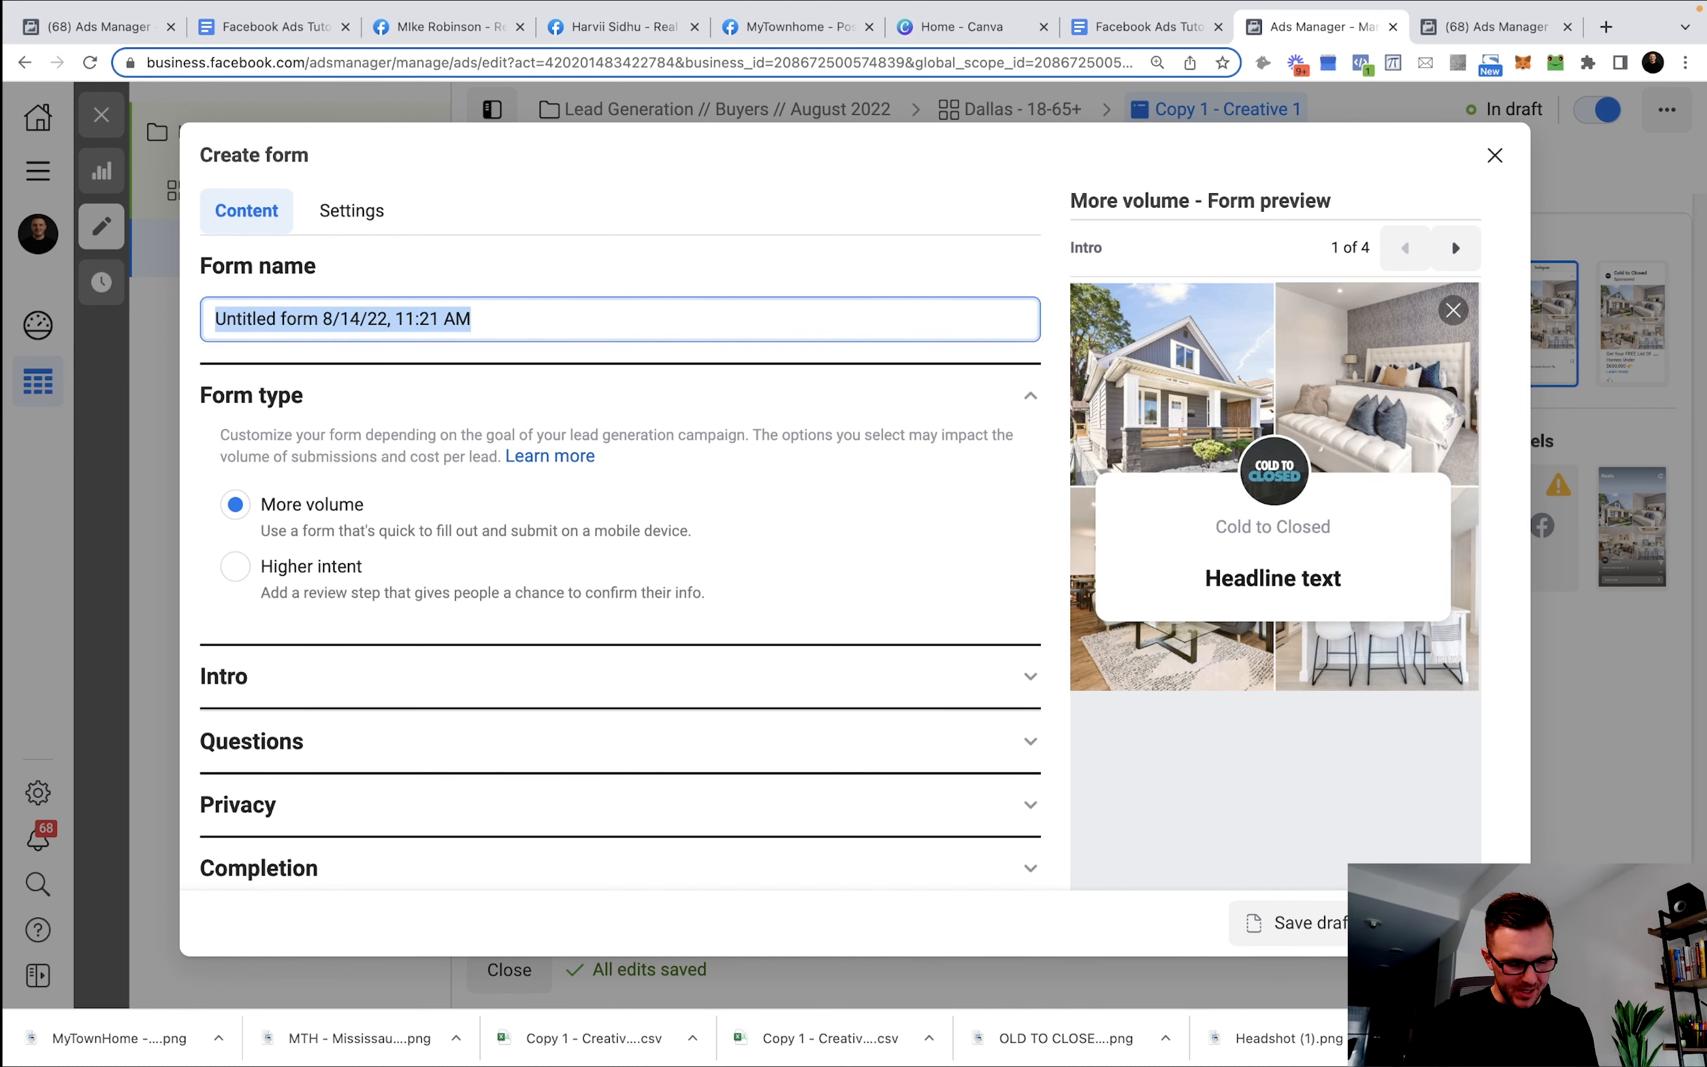
type("Dall")
key("BackSpace")
key("BackSpace")
key("BackSpace")
key("BackSpace")
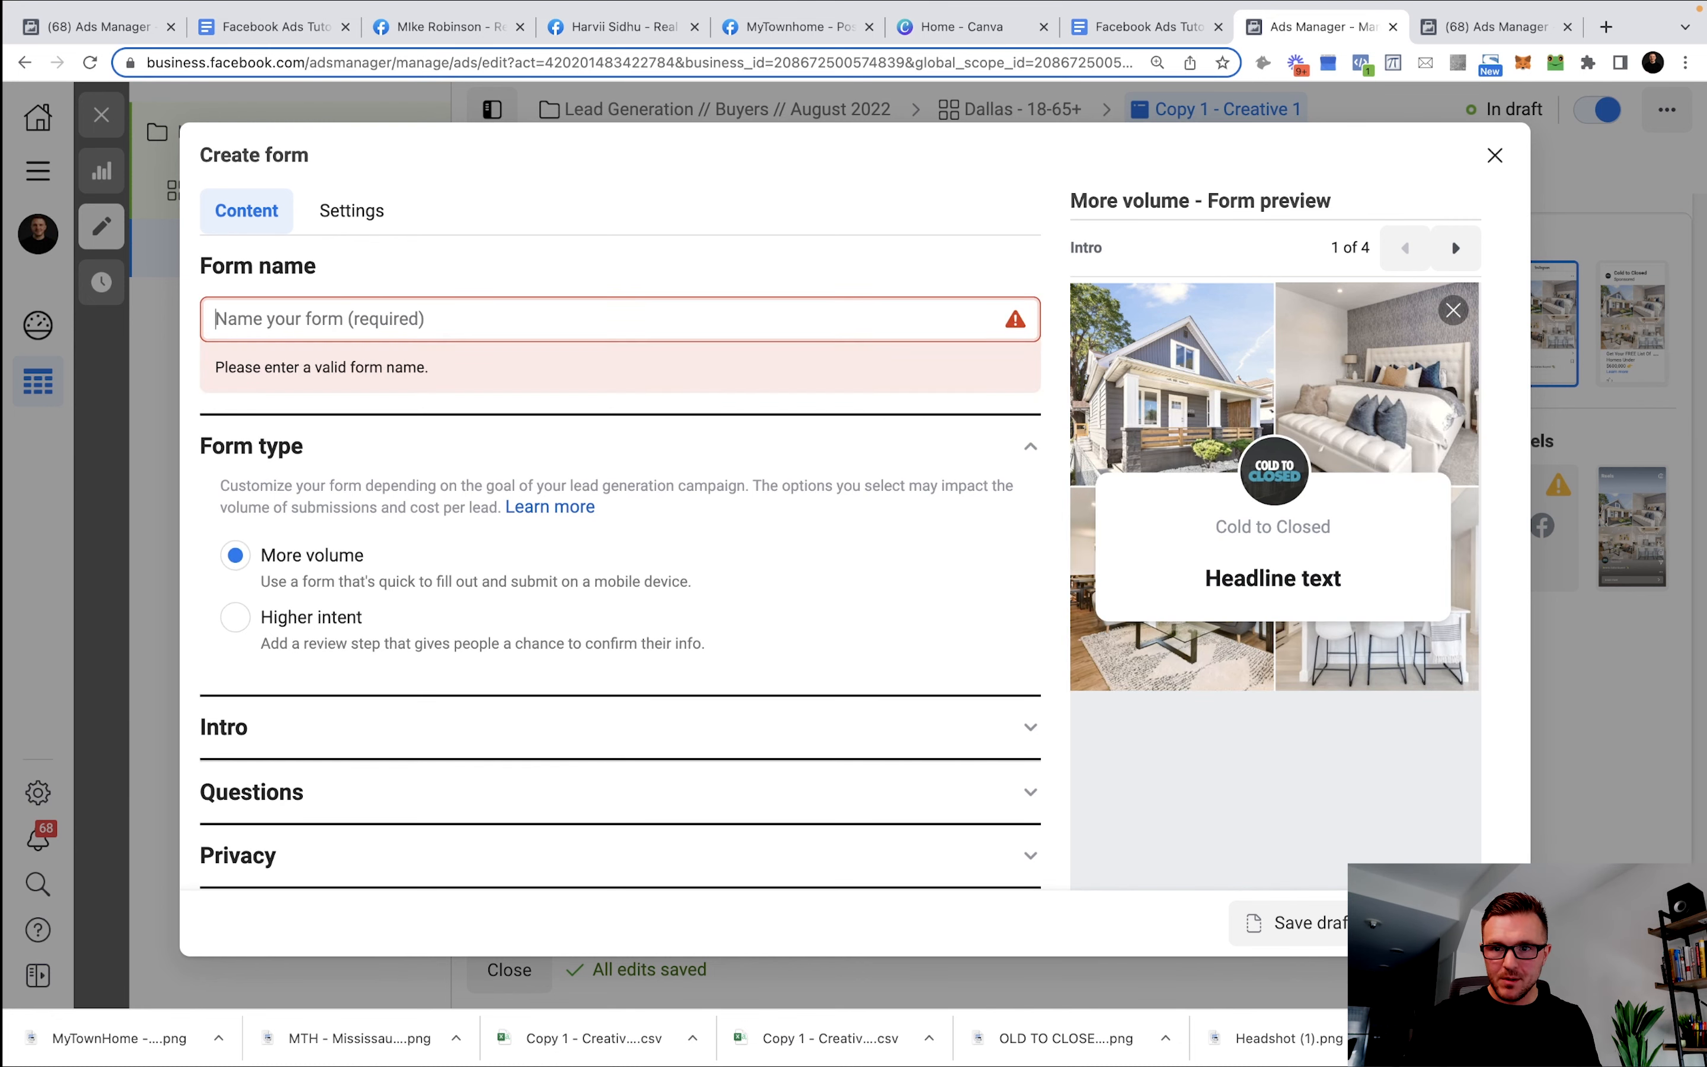
type("Buyers Form - Dallas")
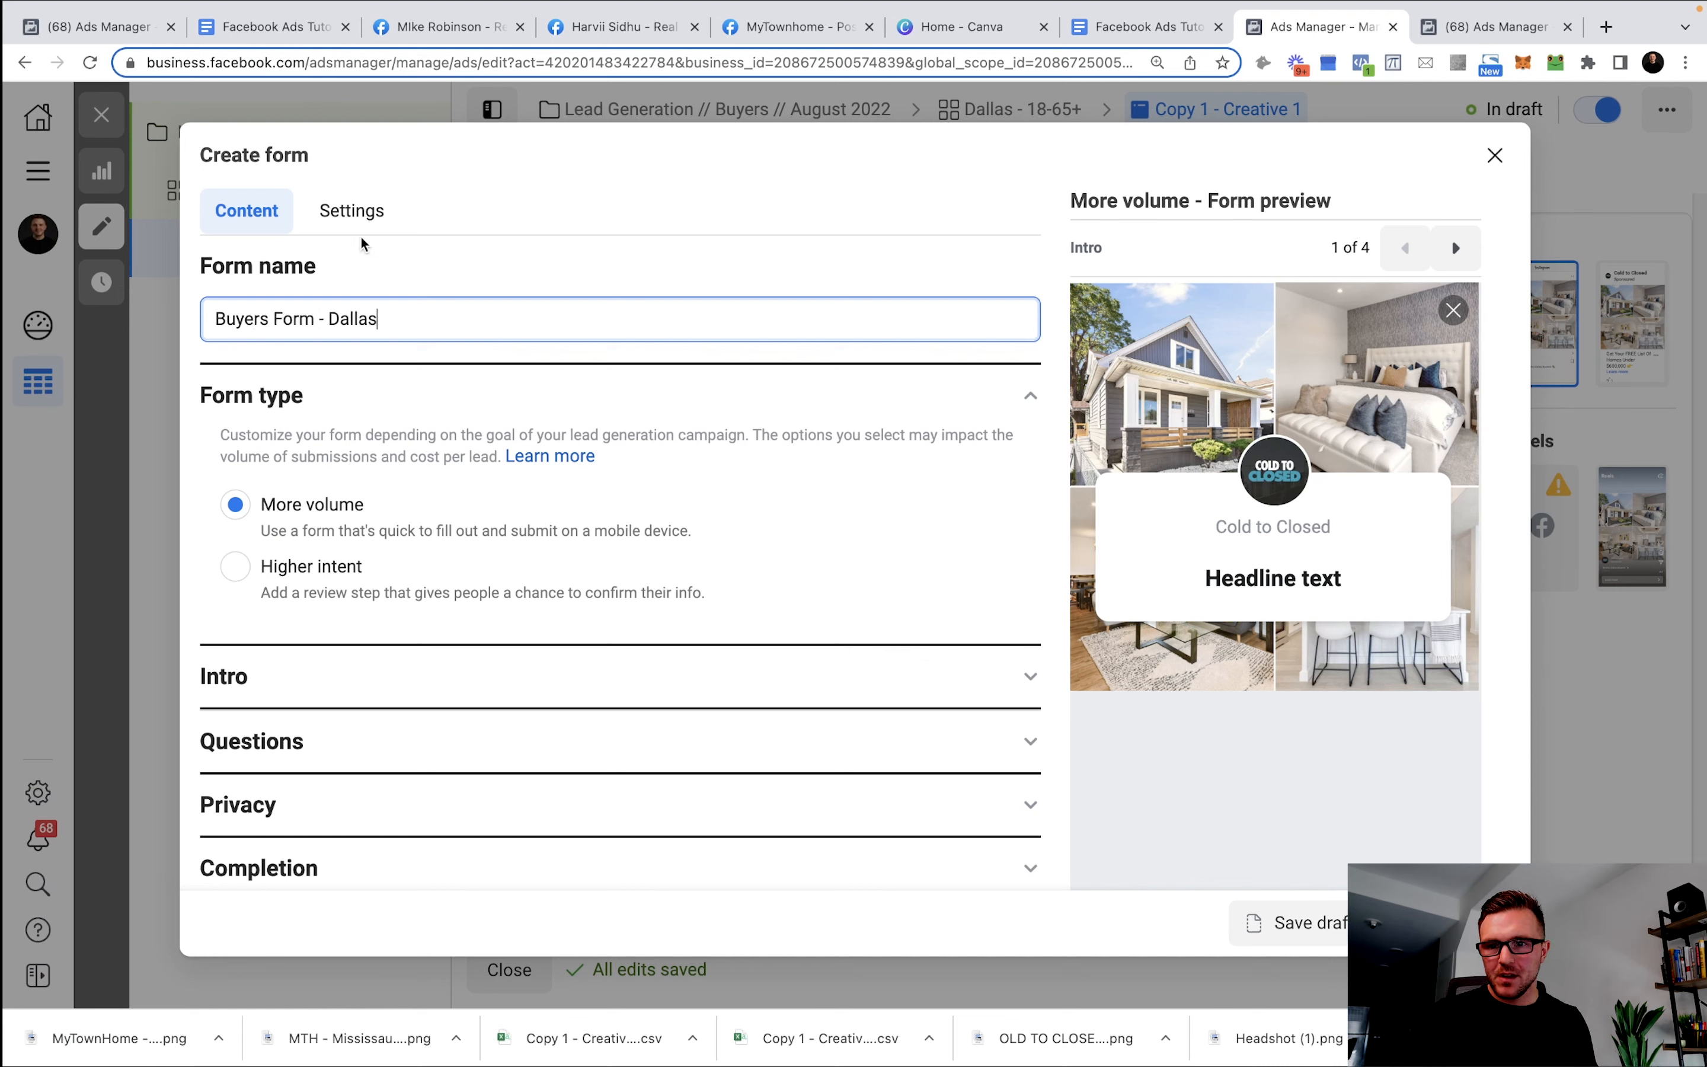
left_click(297, 513)
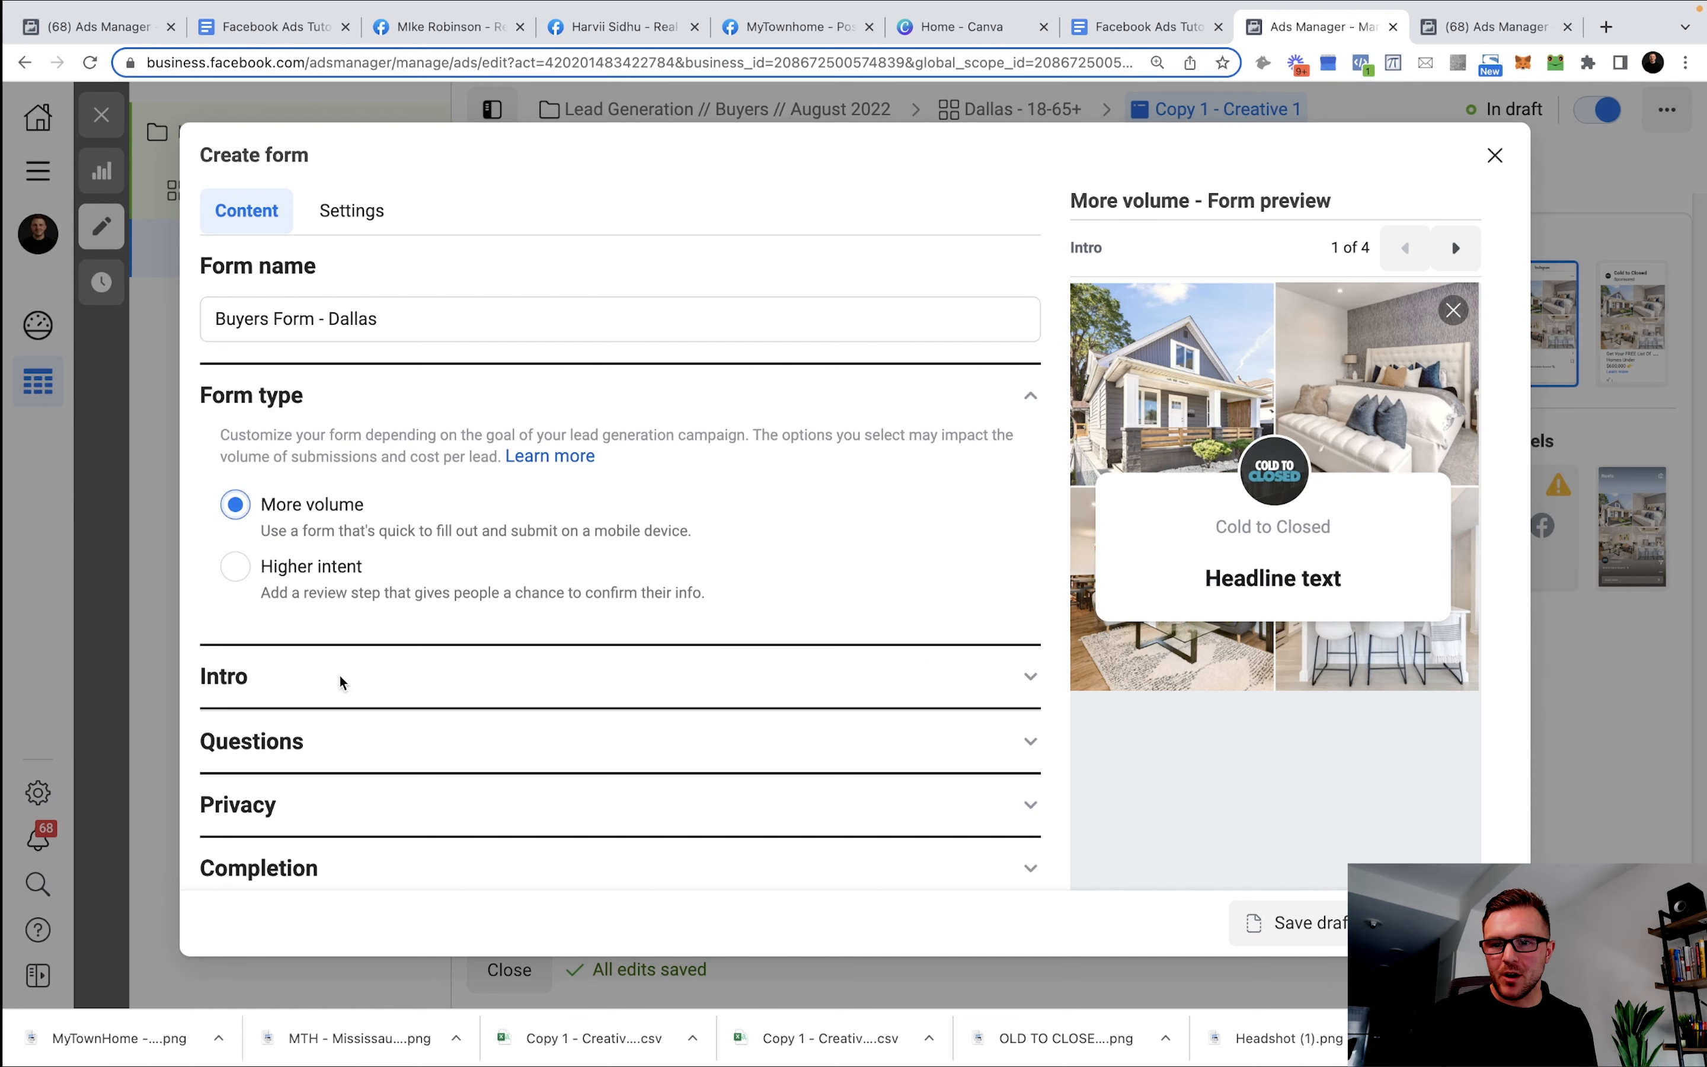
Expand the form's Intro section and bring up the Google Docs lead form template.
left_click(305, 699)
scroll(600, 579, "down", 5)
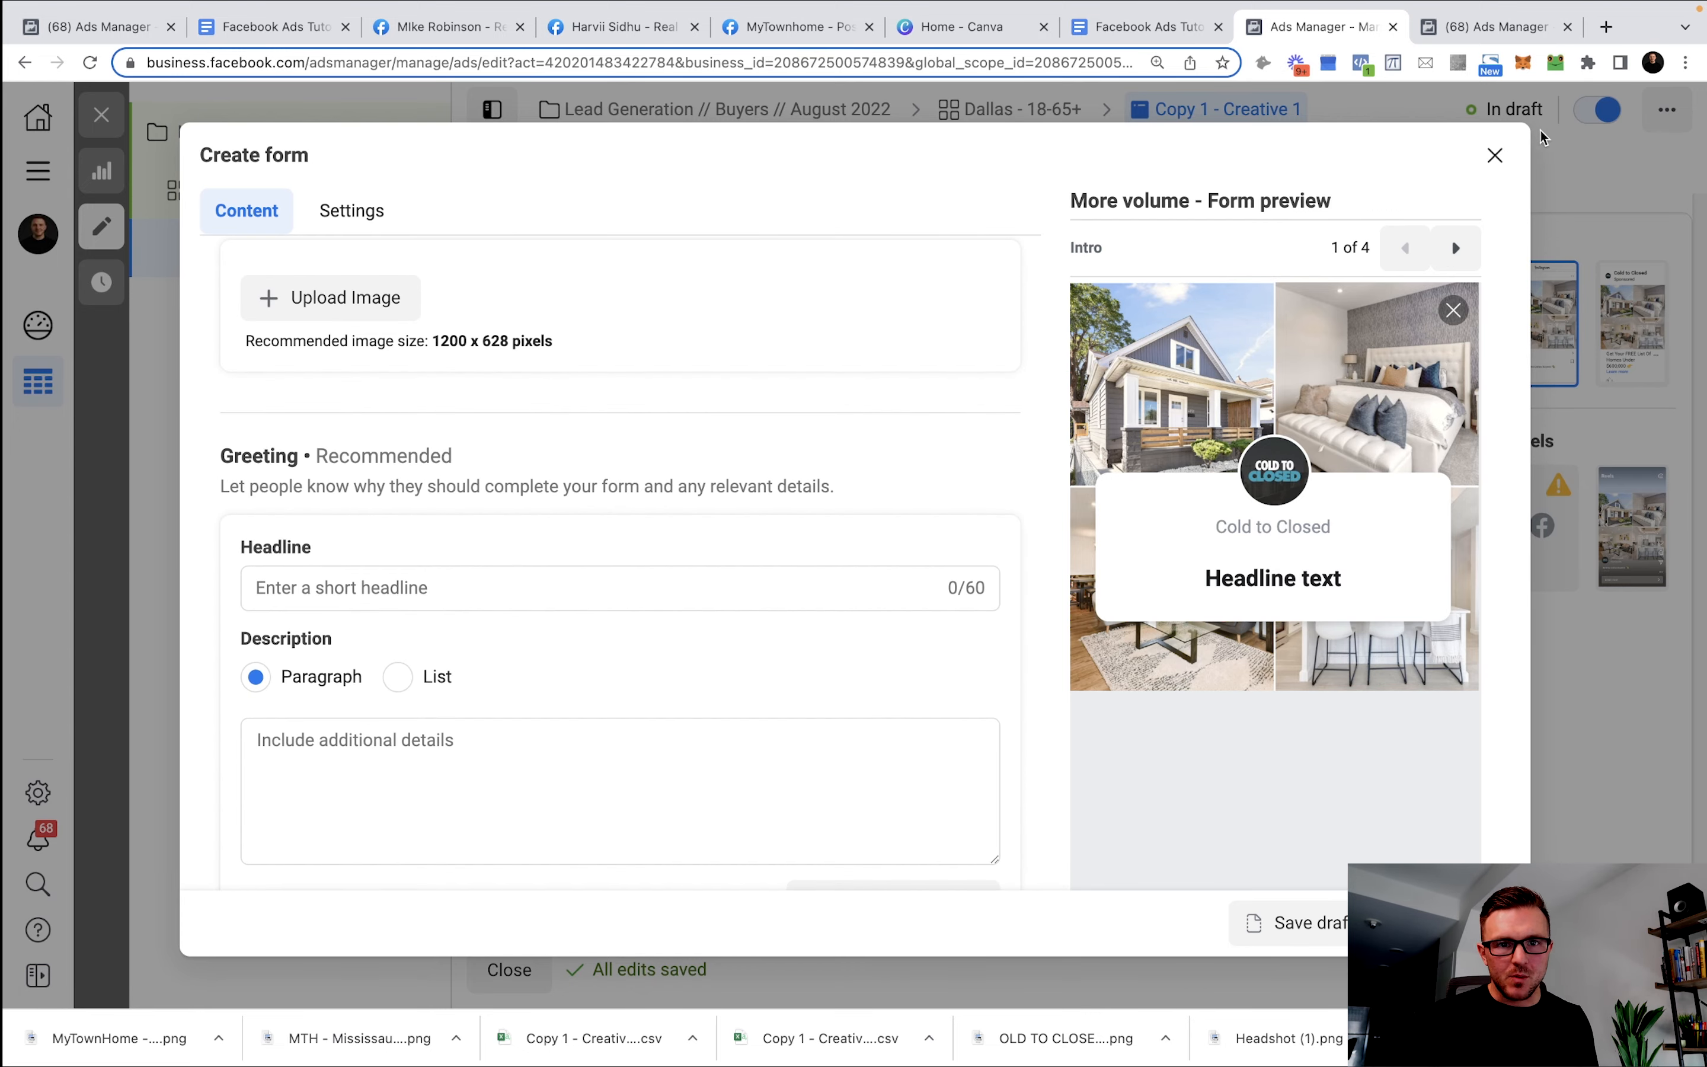
left_click(1143, 46)
left_click(680, 549)
scroll(680, 550, "down", 20)
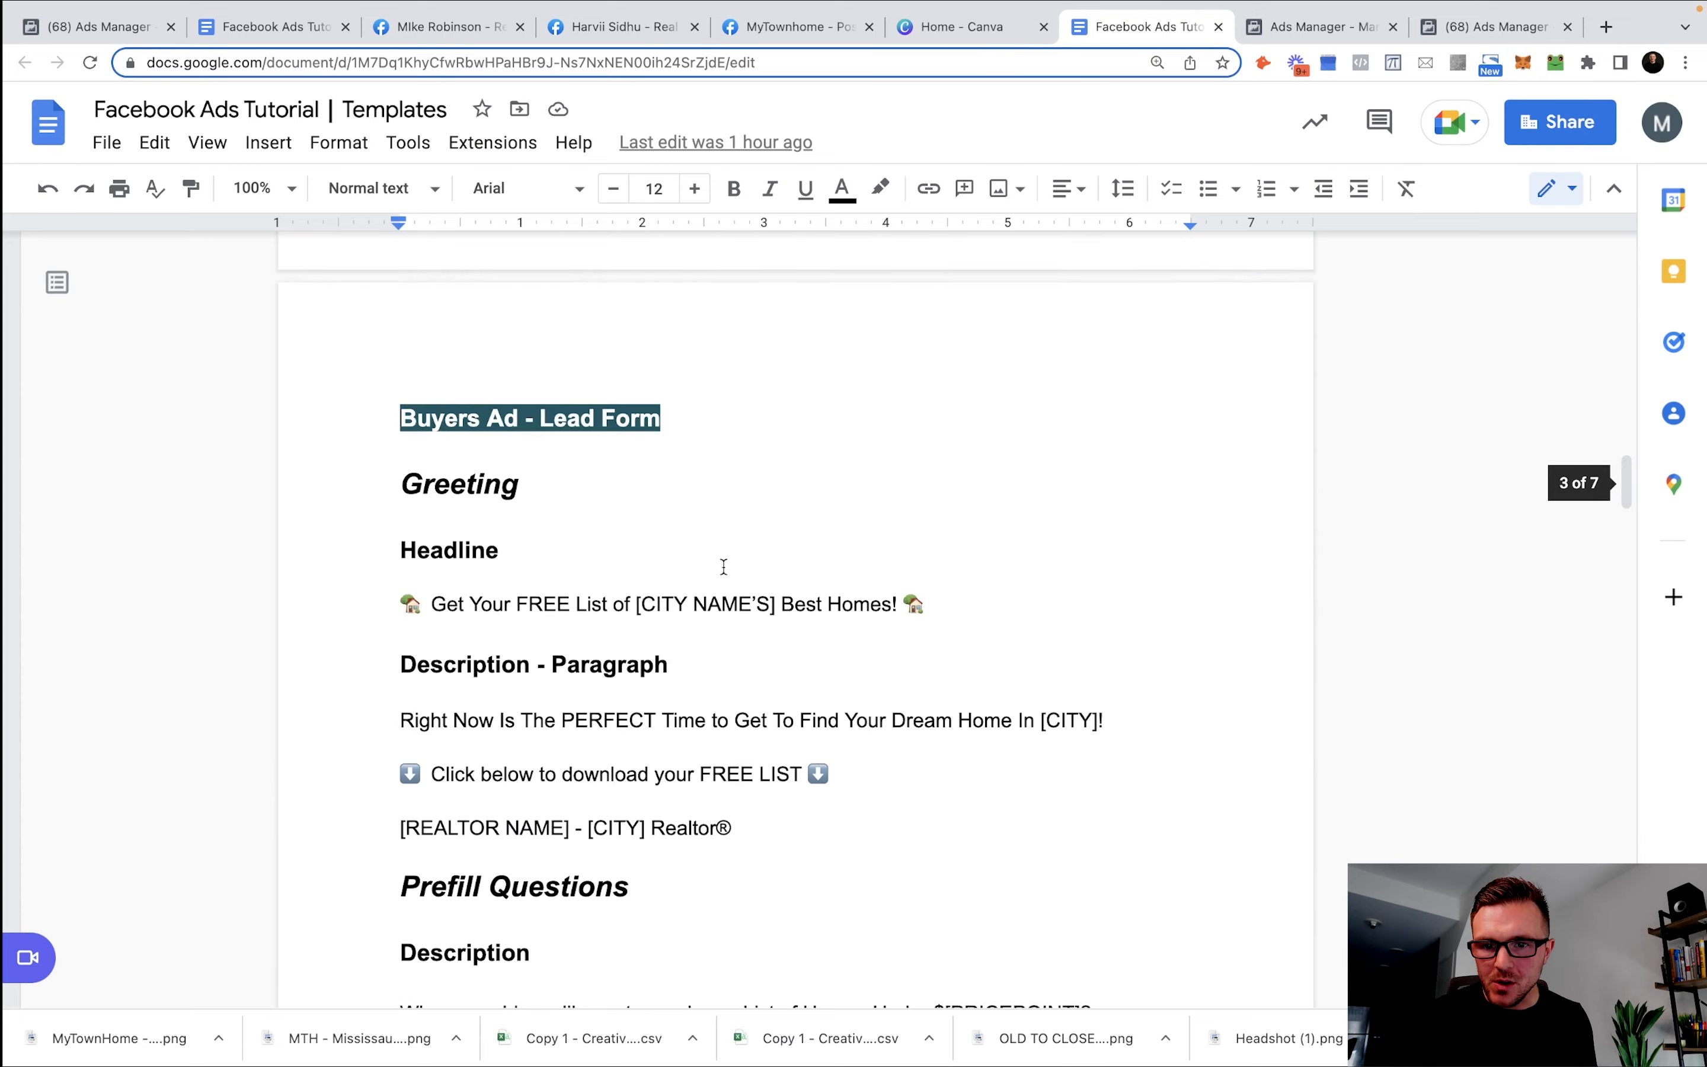
Copy the Buyers Ad - Lead Form headline line from the Templates doc and return to Ads Manager.
left_click(723, 568)
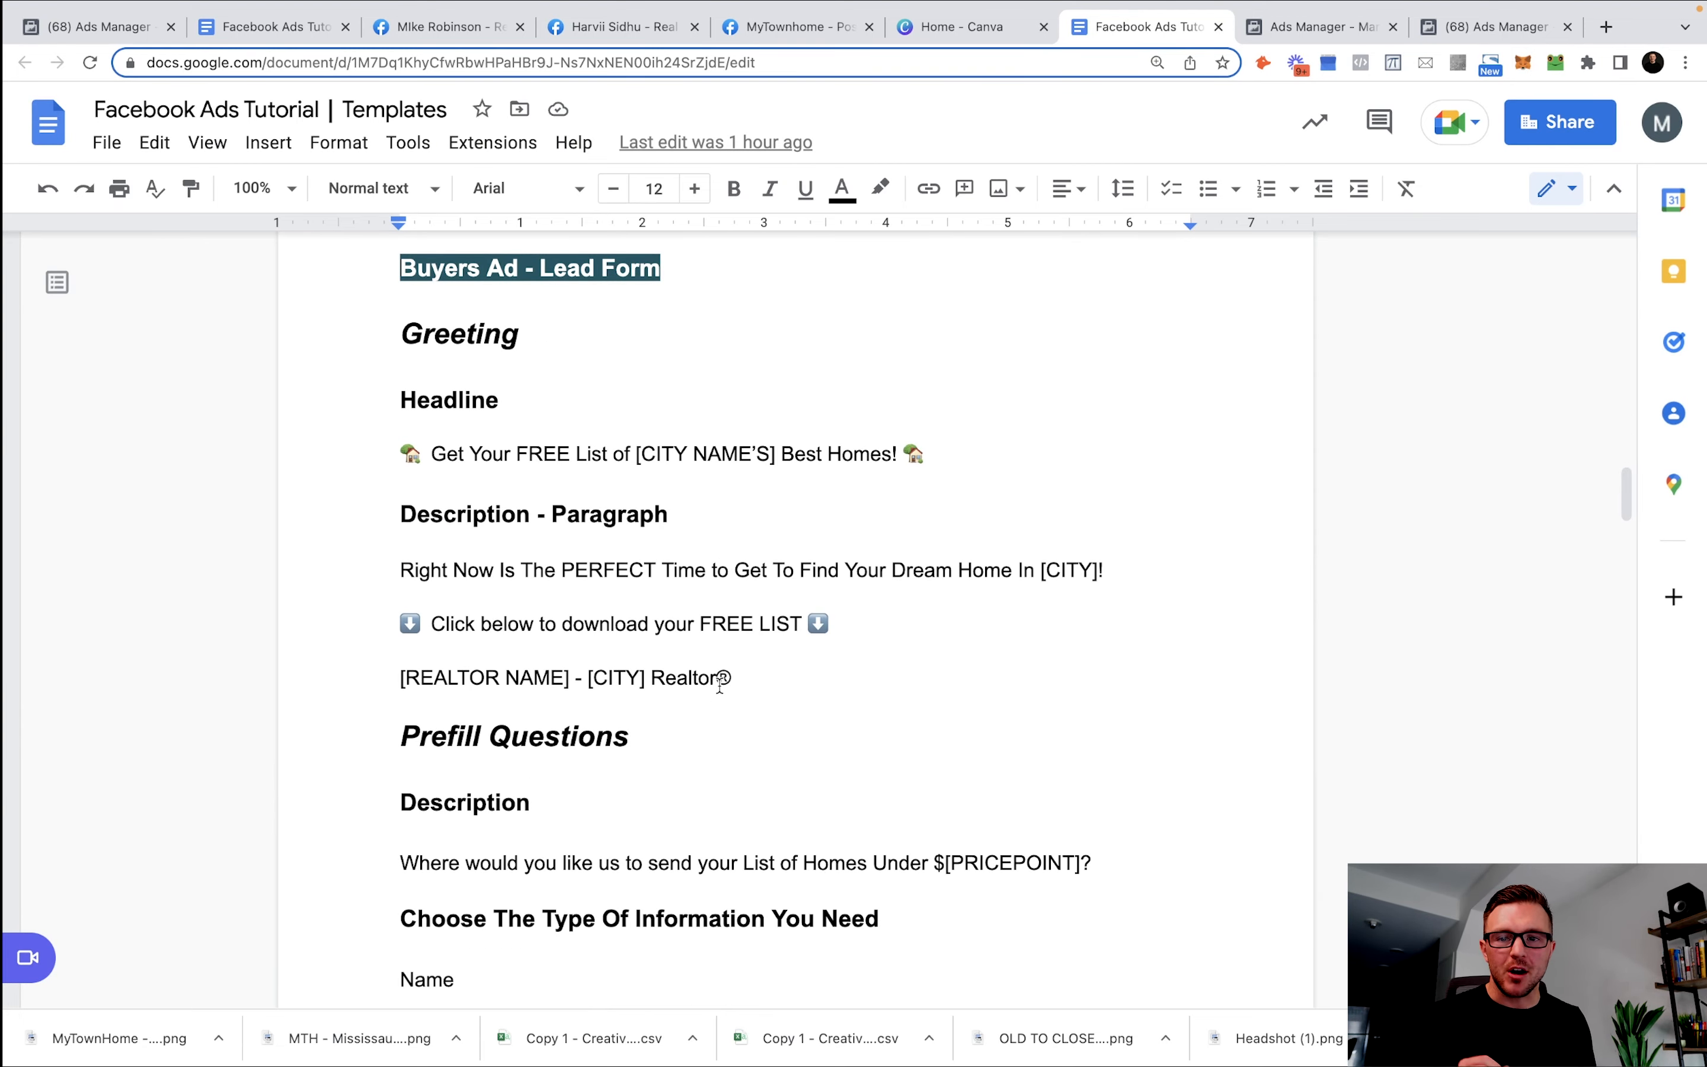
scroll(571, 733, "up", 2)
double_click(632, 482)
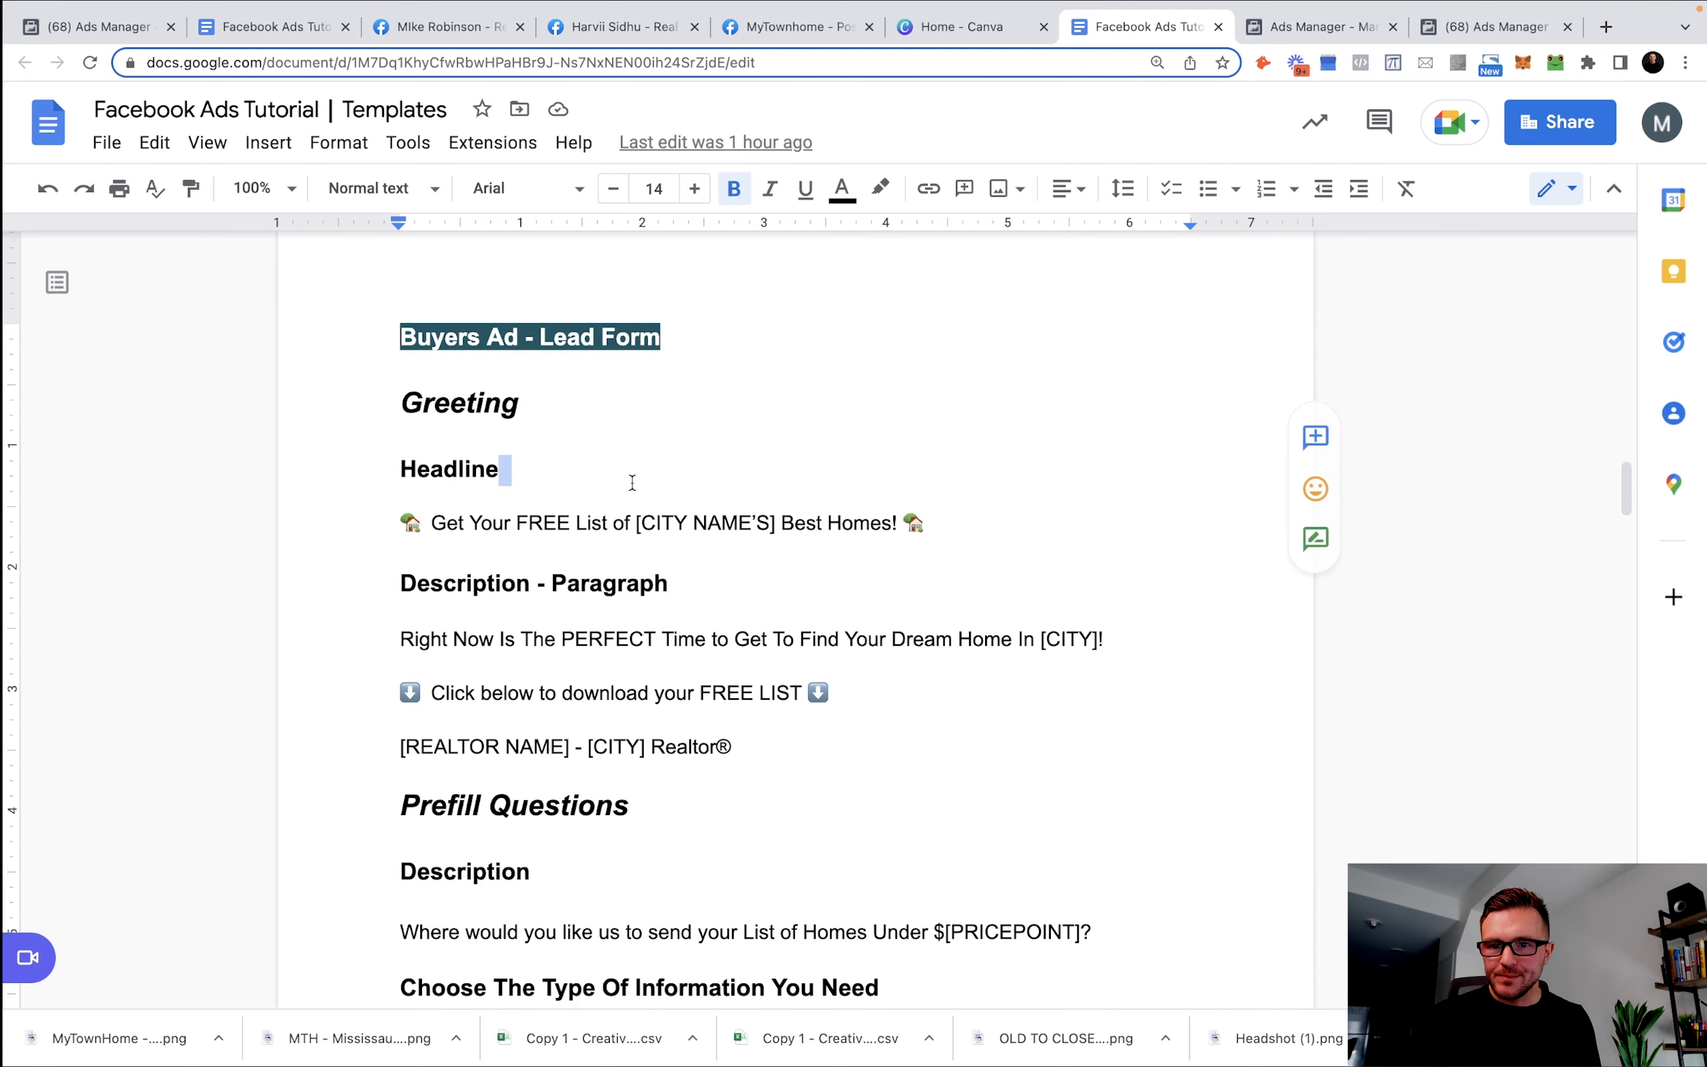
left_click_drag(403, 330, 730, 325)
left_click(729, 326)
left_click_drag(966, 516, 337, 520)
key("ctrl+c")
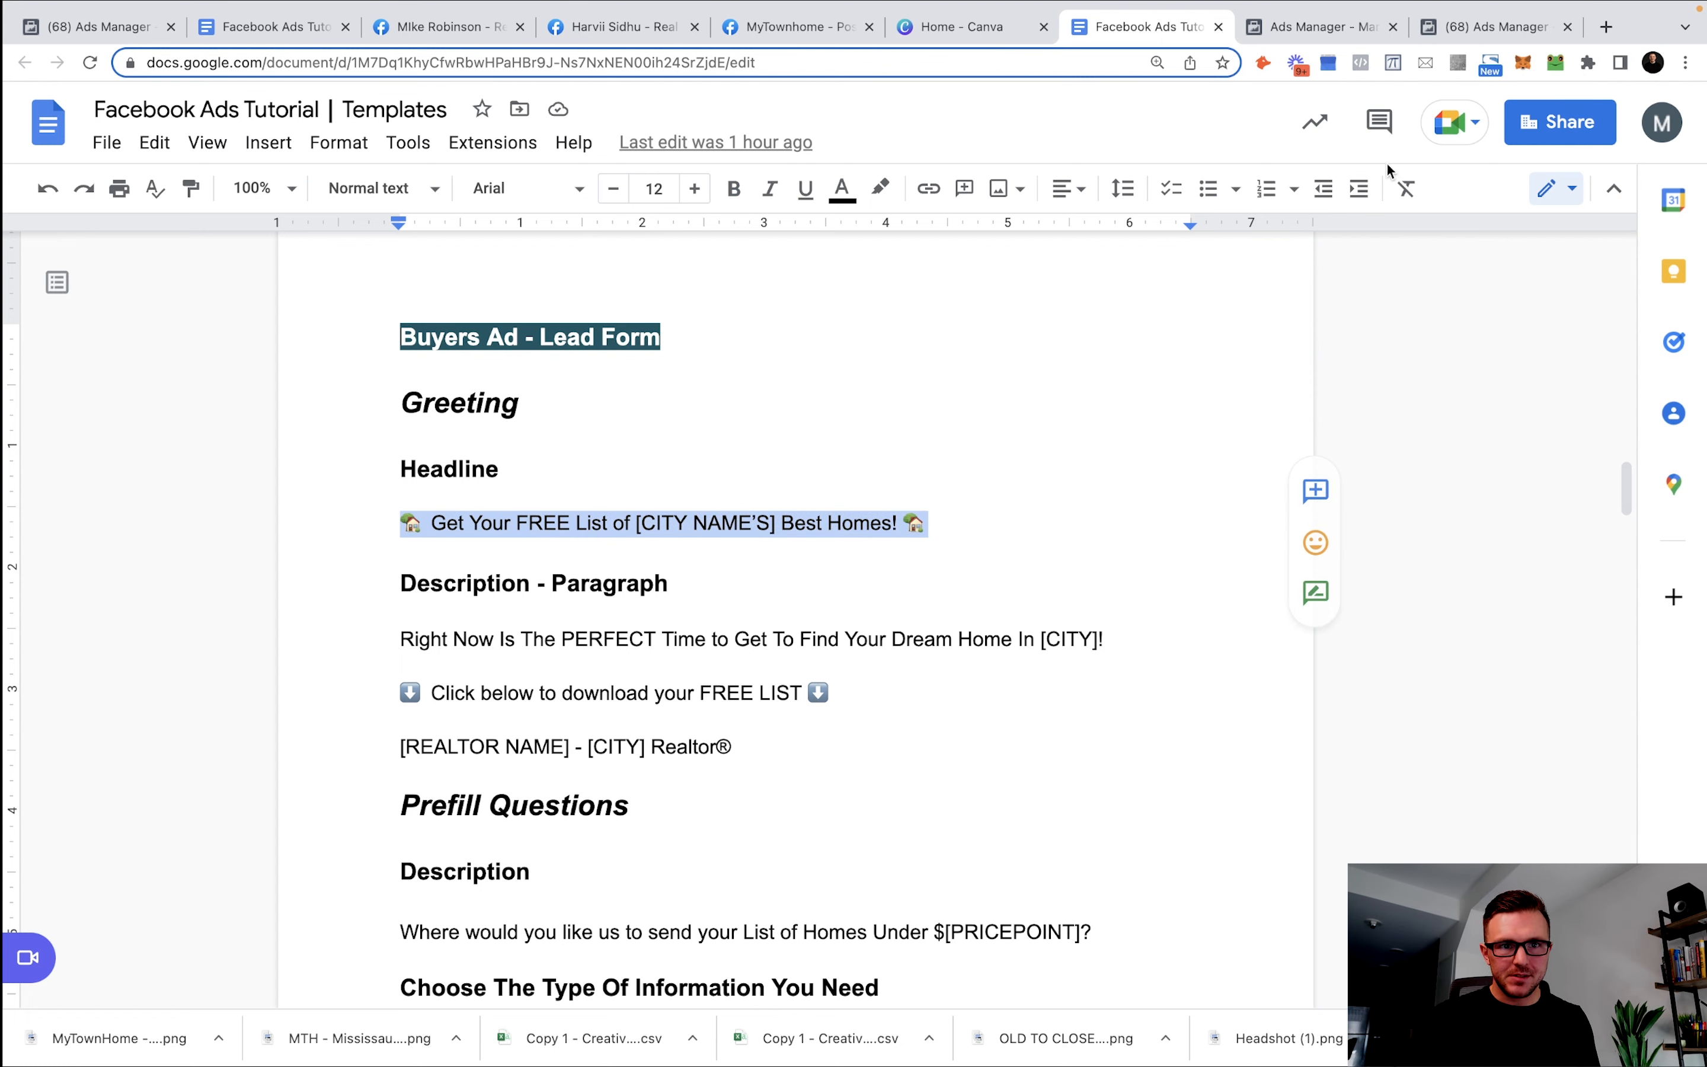
left_click(1440, 27)
left_click(1327, 27)
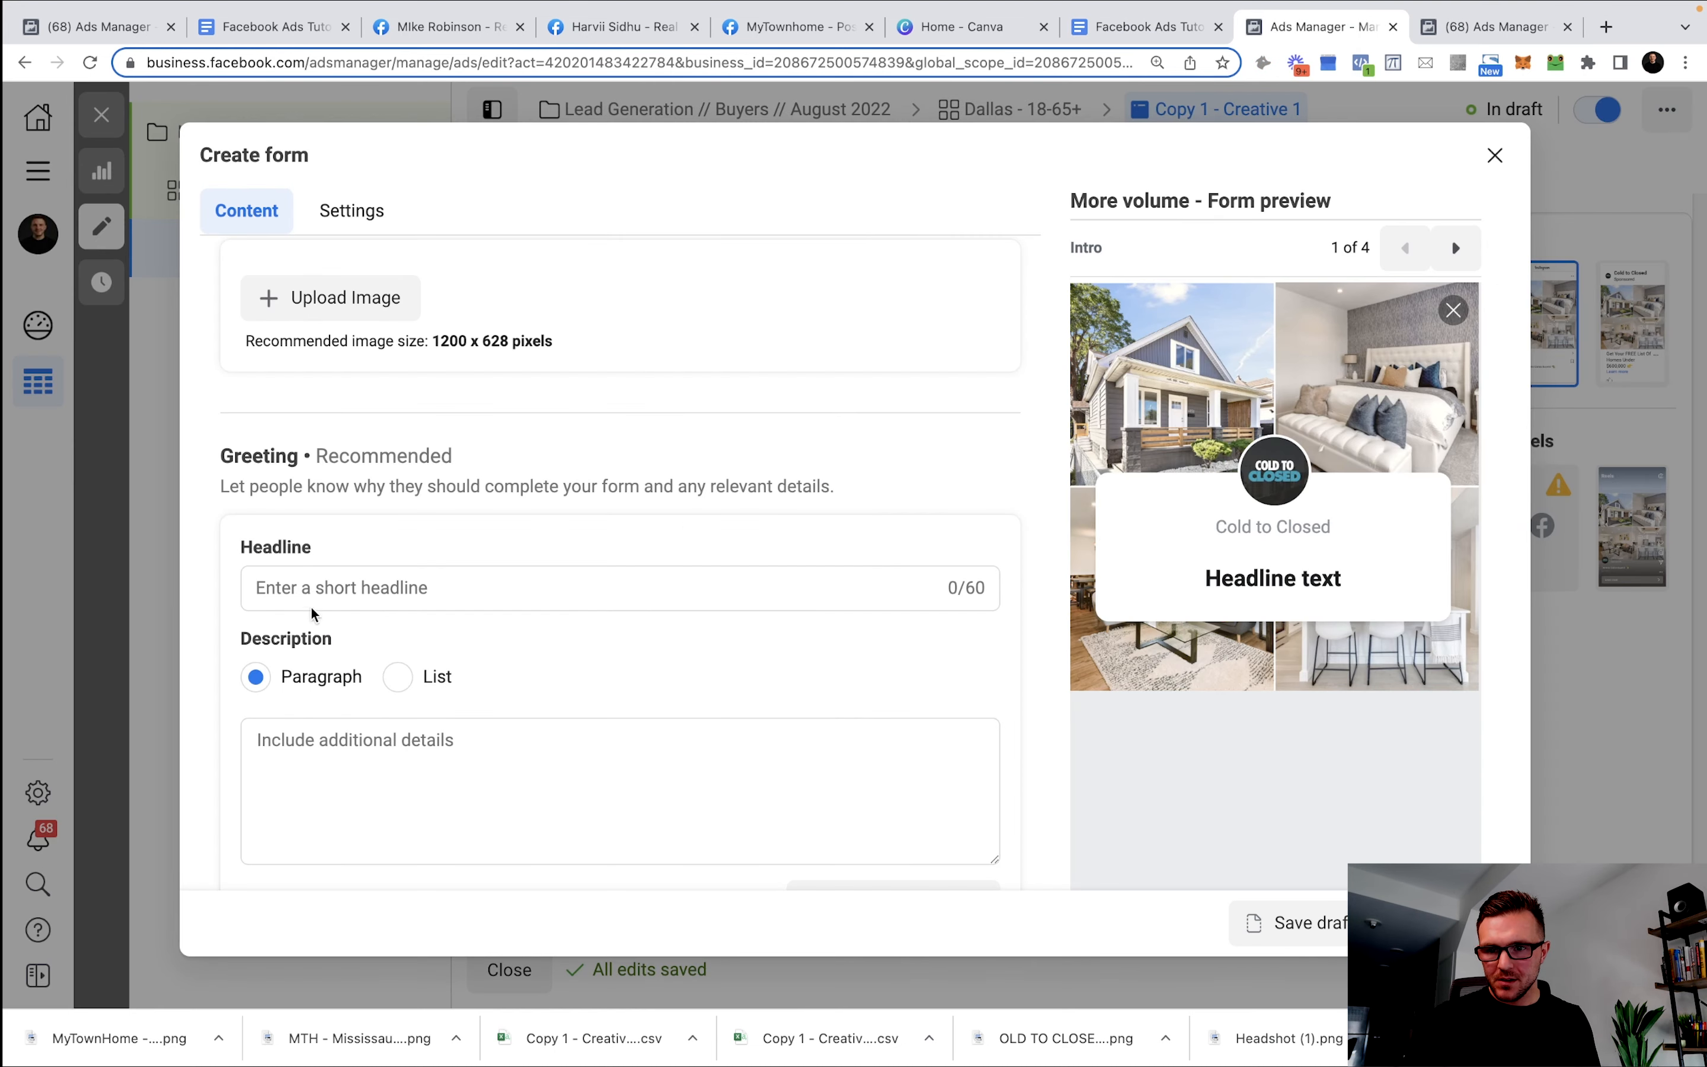
Paste the template headline into the greeting Headline and replace [CITY NAME'S] with Dallas'.
left_click(323, 590)
key("ctrl+v")
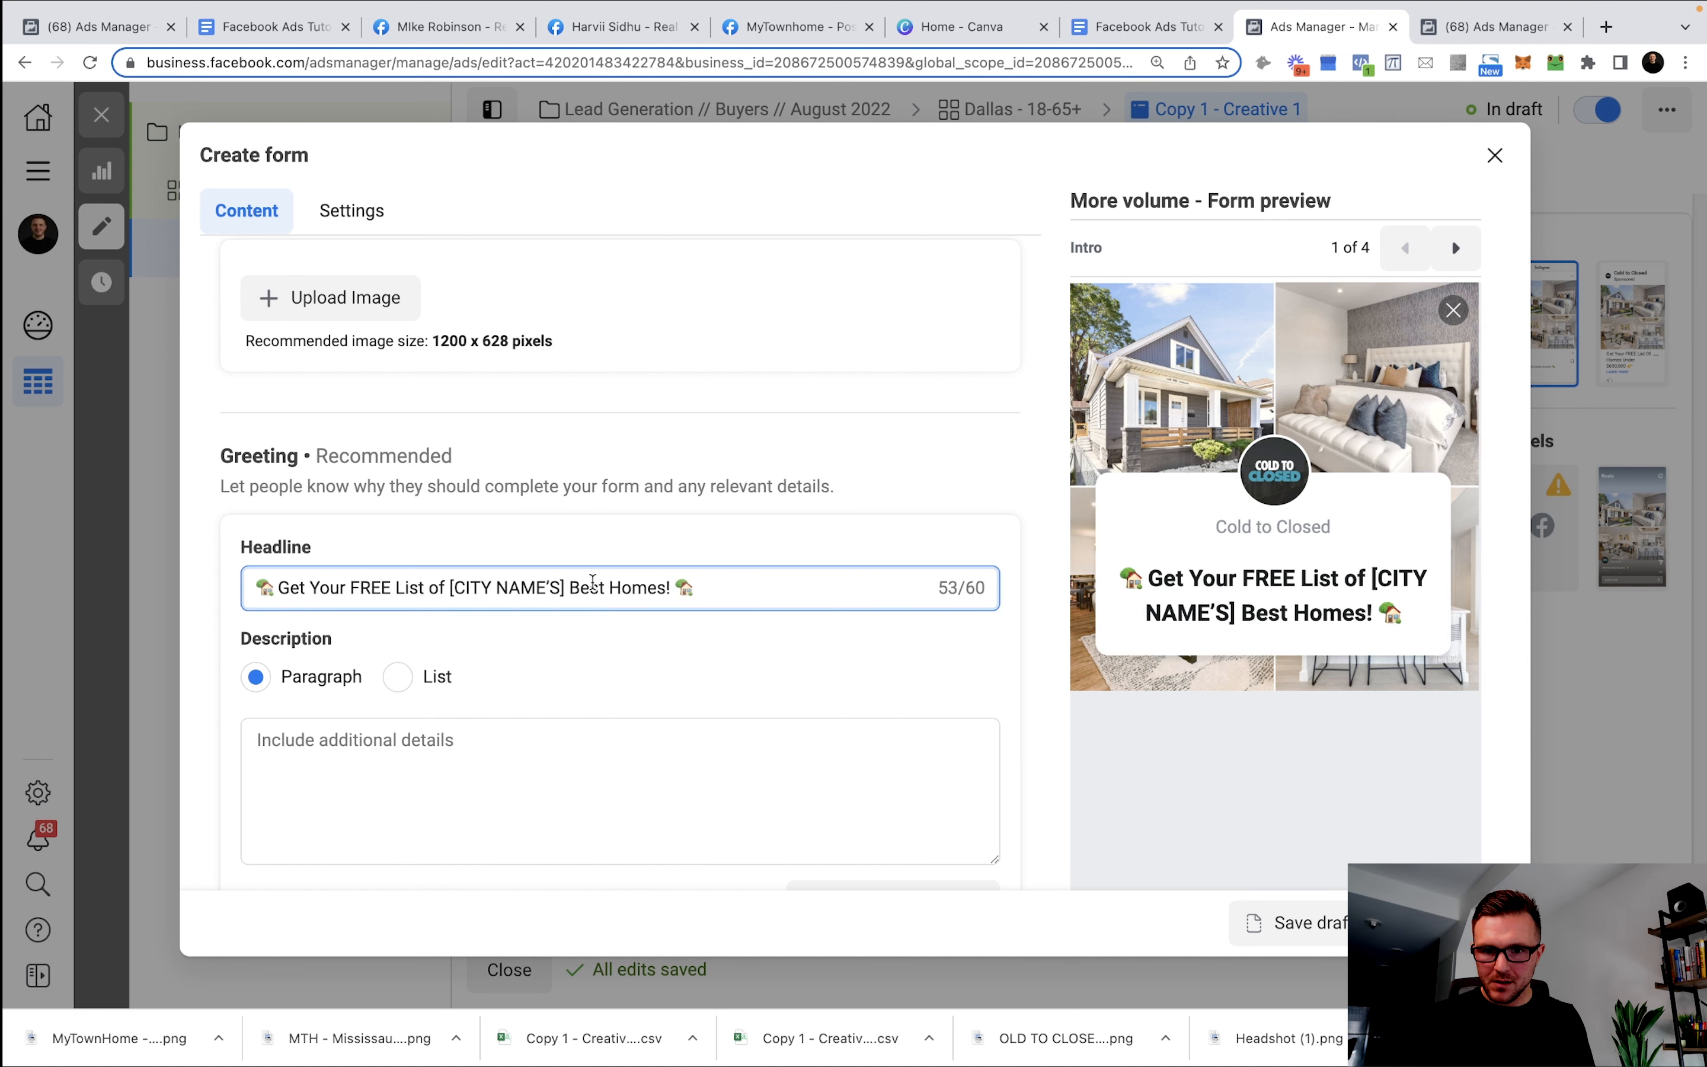
left_click_drag(500, 587, 452, 587)
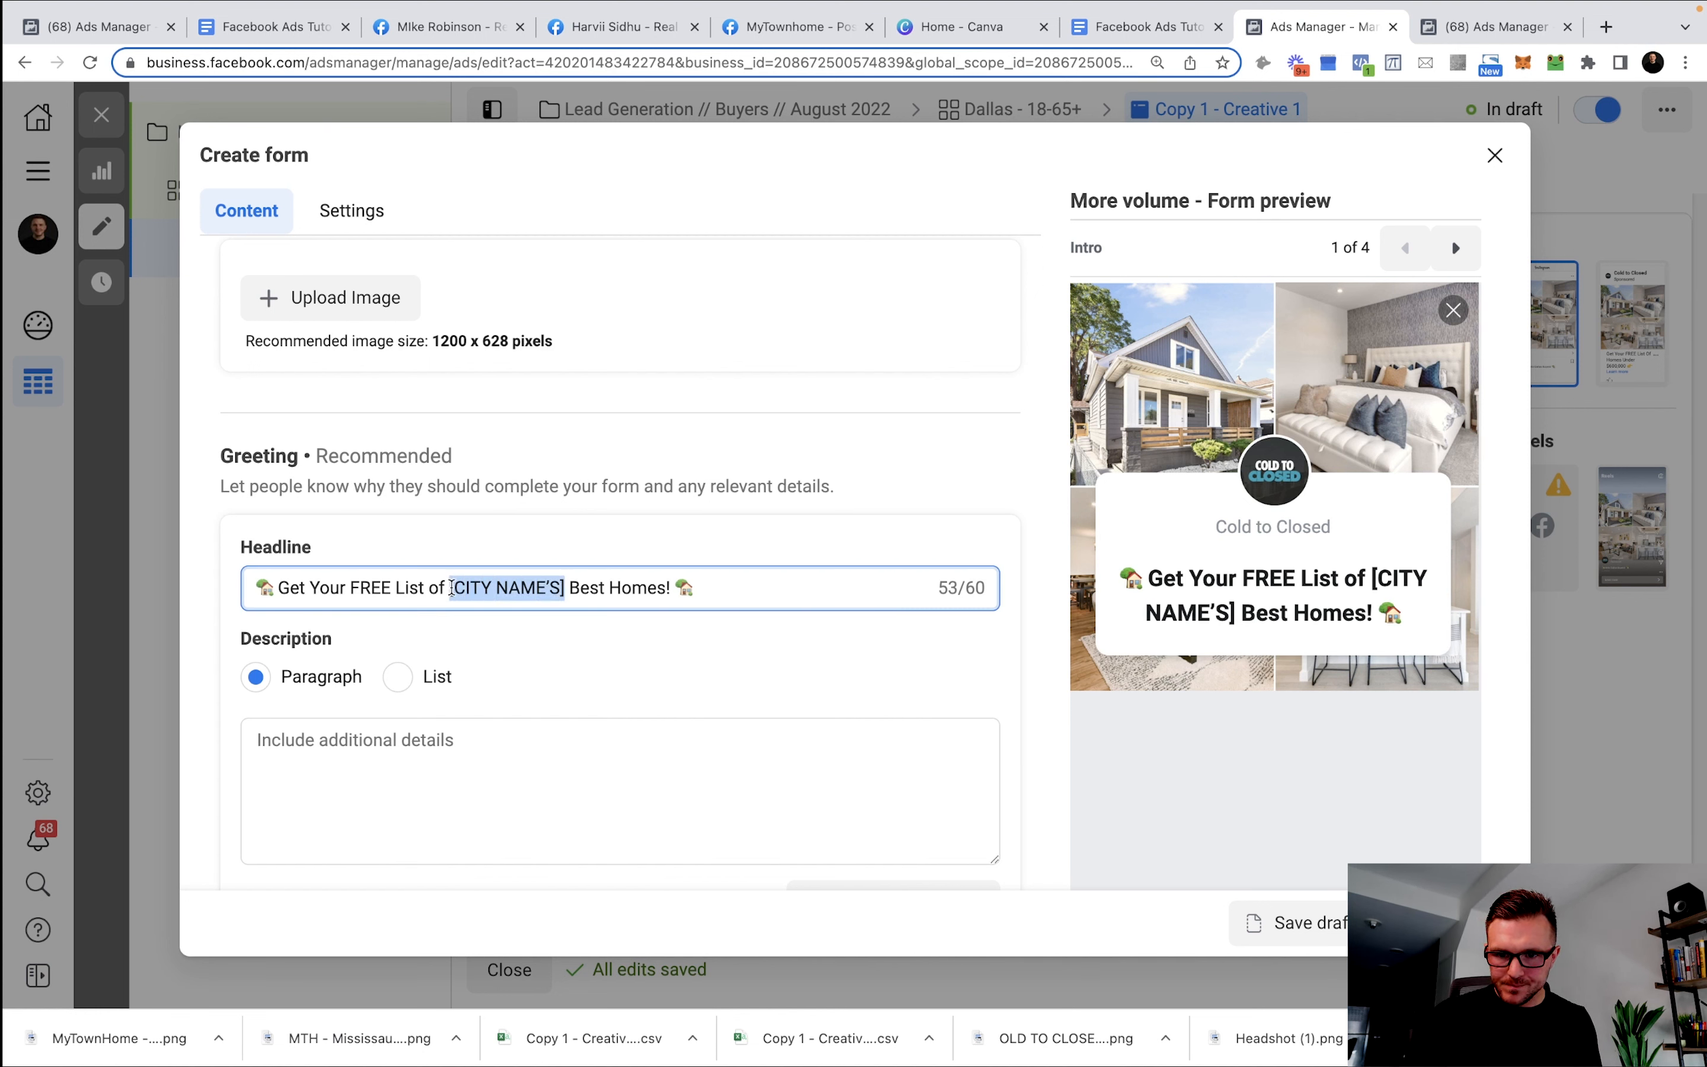
type("Dallas")
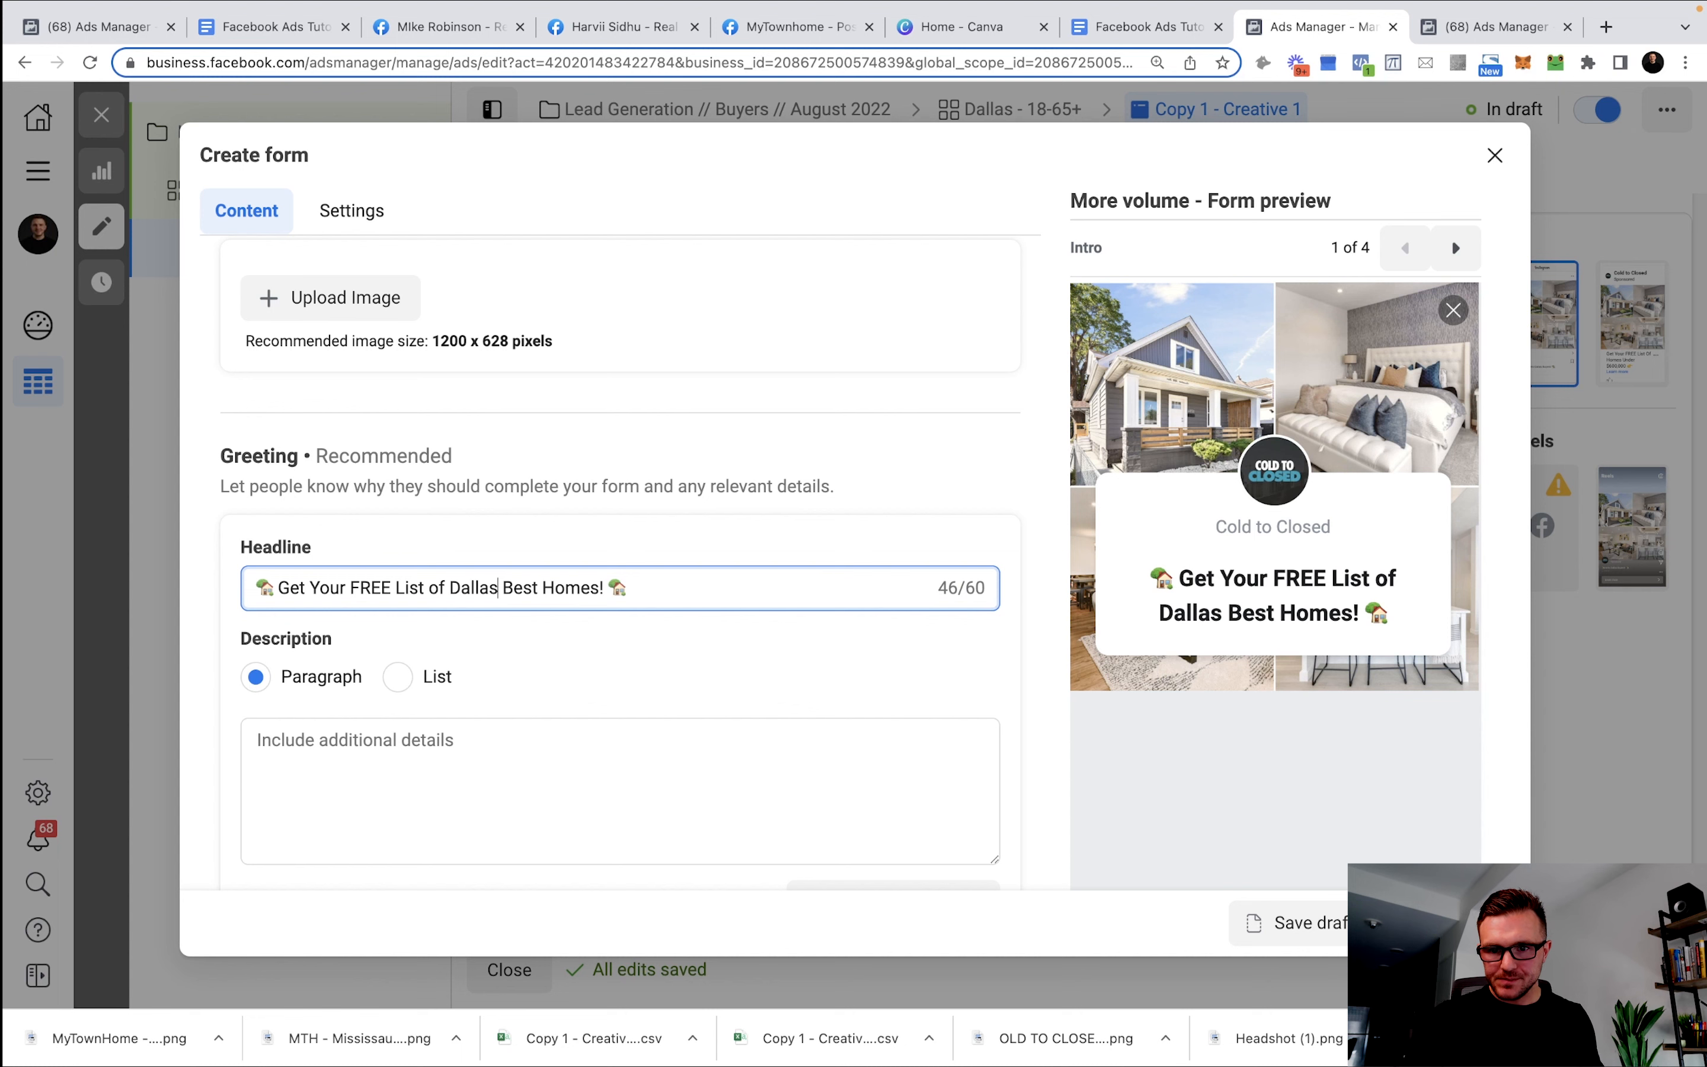
type("'")
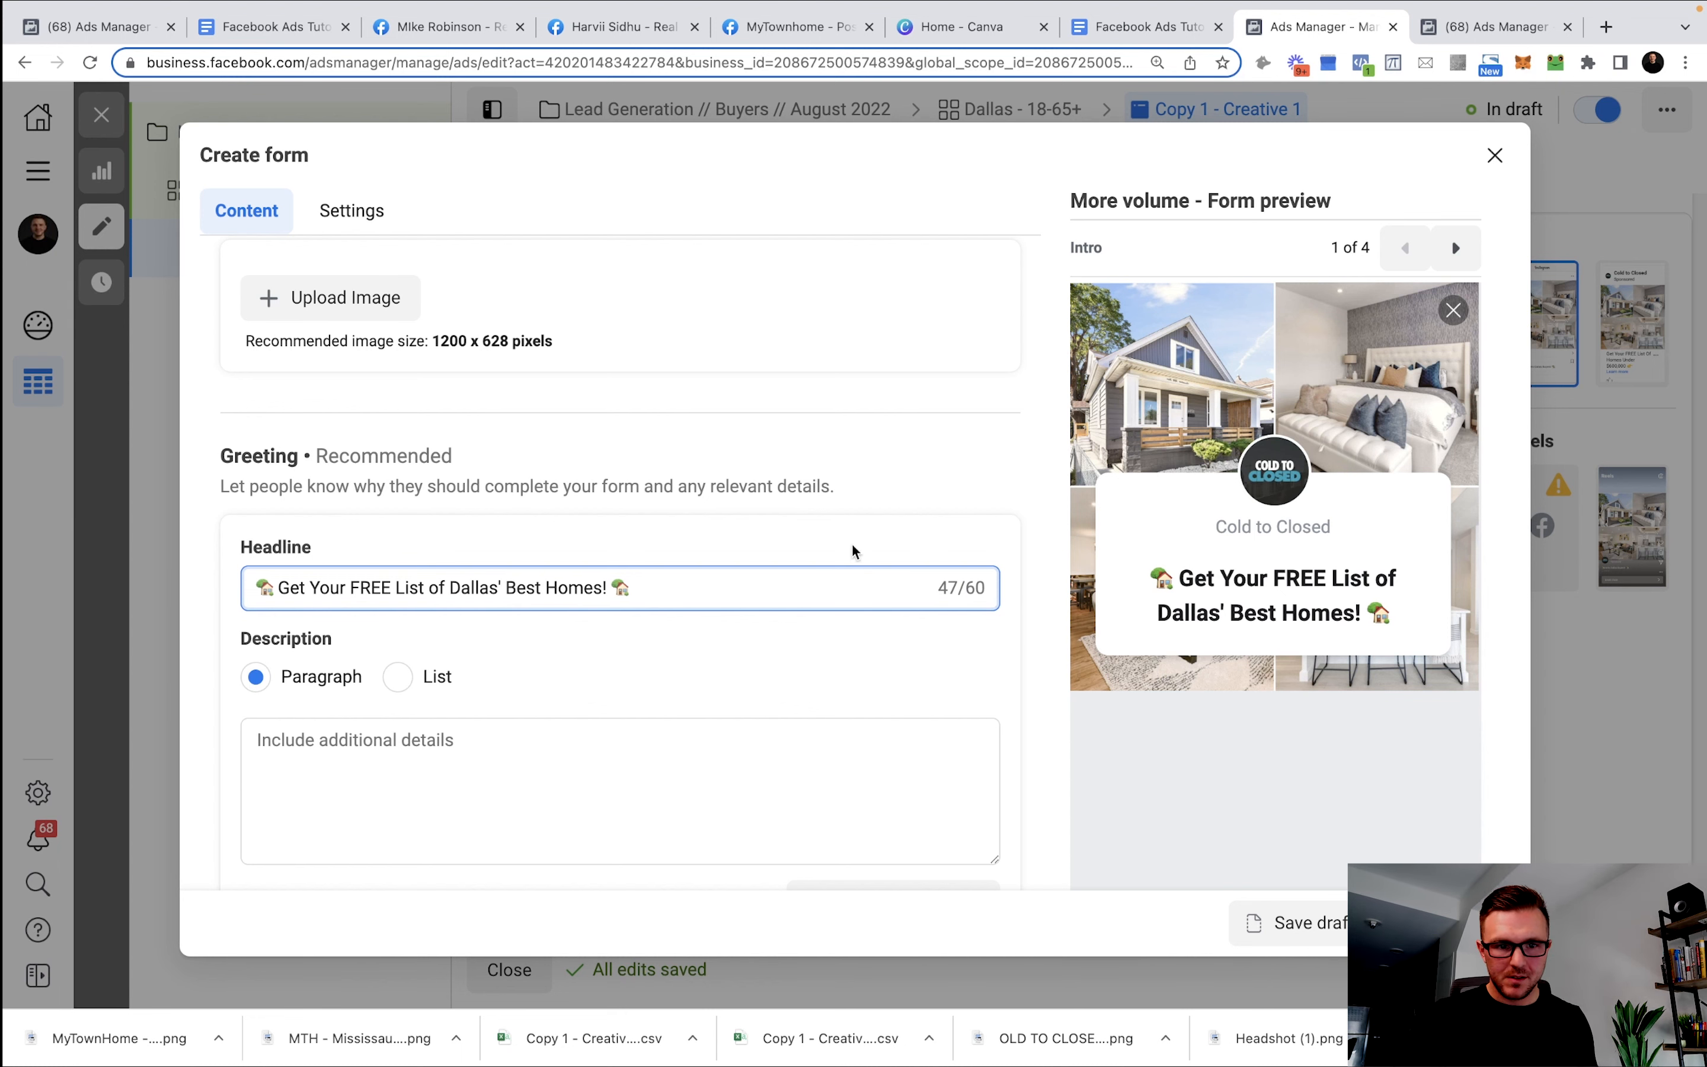
Copy the greeting description paragraphs from the Templates doc into the form's Description box.
left_click(1150, 27)
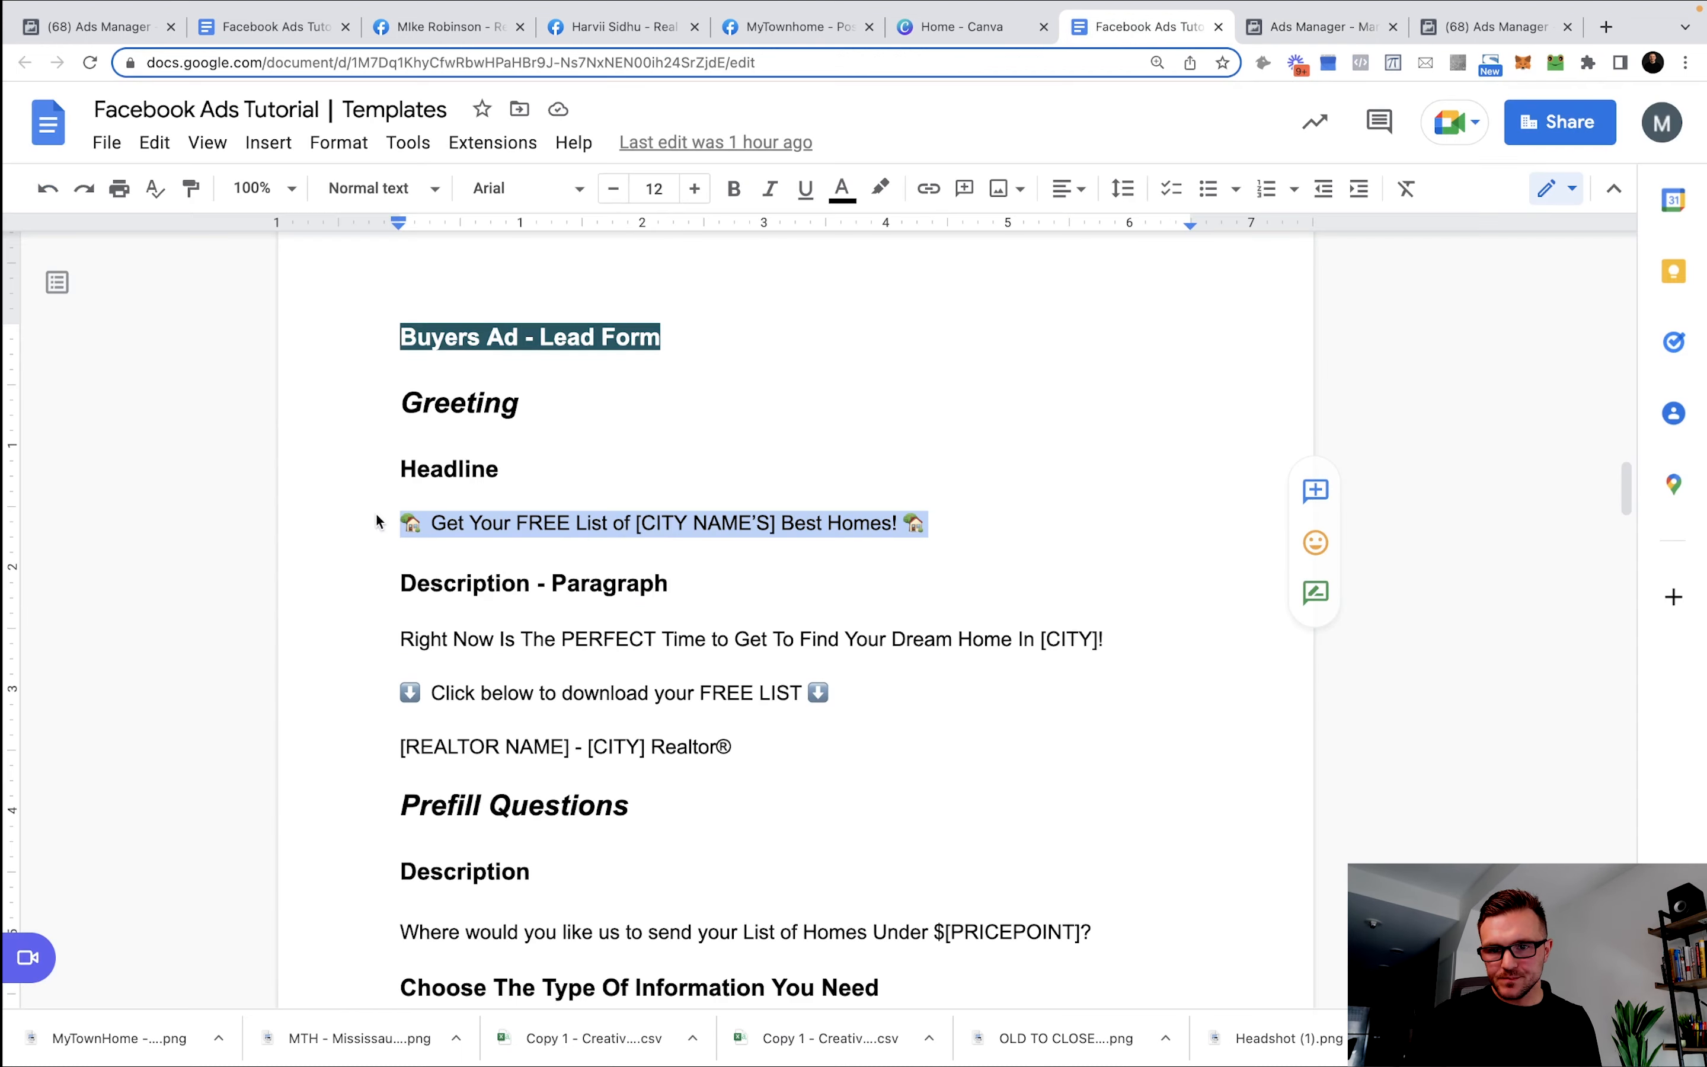
scroll(574, 527, "down", 3)
left_click_drag(732, 609, 380, 511)
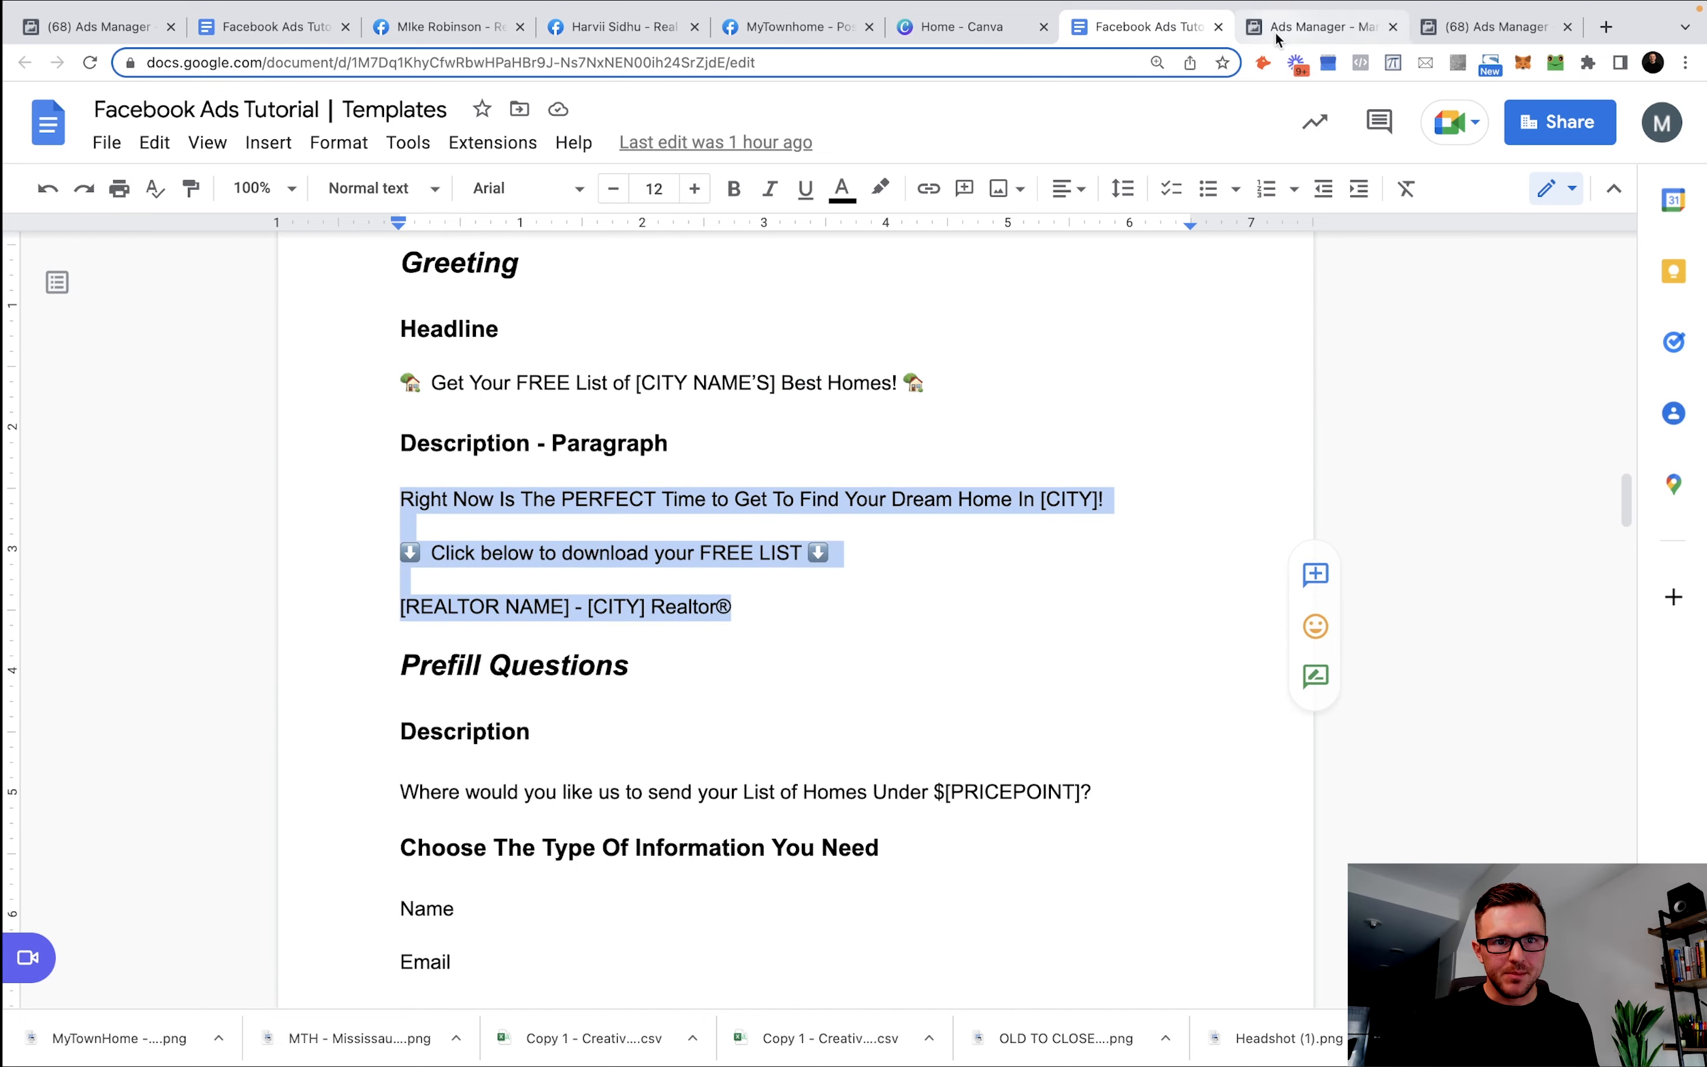
left_click(1369, 29)
left_click(513, 750)
type("Right Now Is The PERFECT Time to Get To Find Your Dream Home In [CITY]!  ⬇️ Click below to download your FREE LIST ⬇️  [REALTOR NAME] - [CITY] Realtor®")
Replace the sign-off placeholders with the realtor's name and Dallas.
scroll(591, 769, "up", 4)
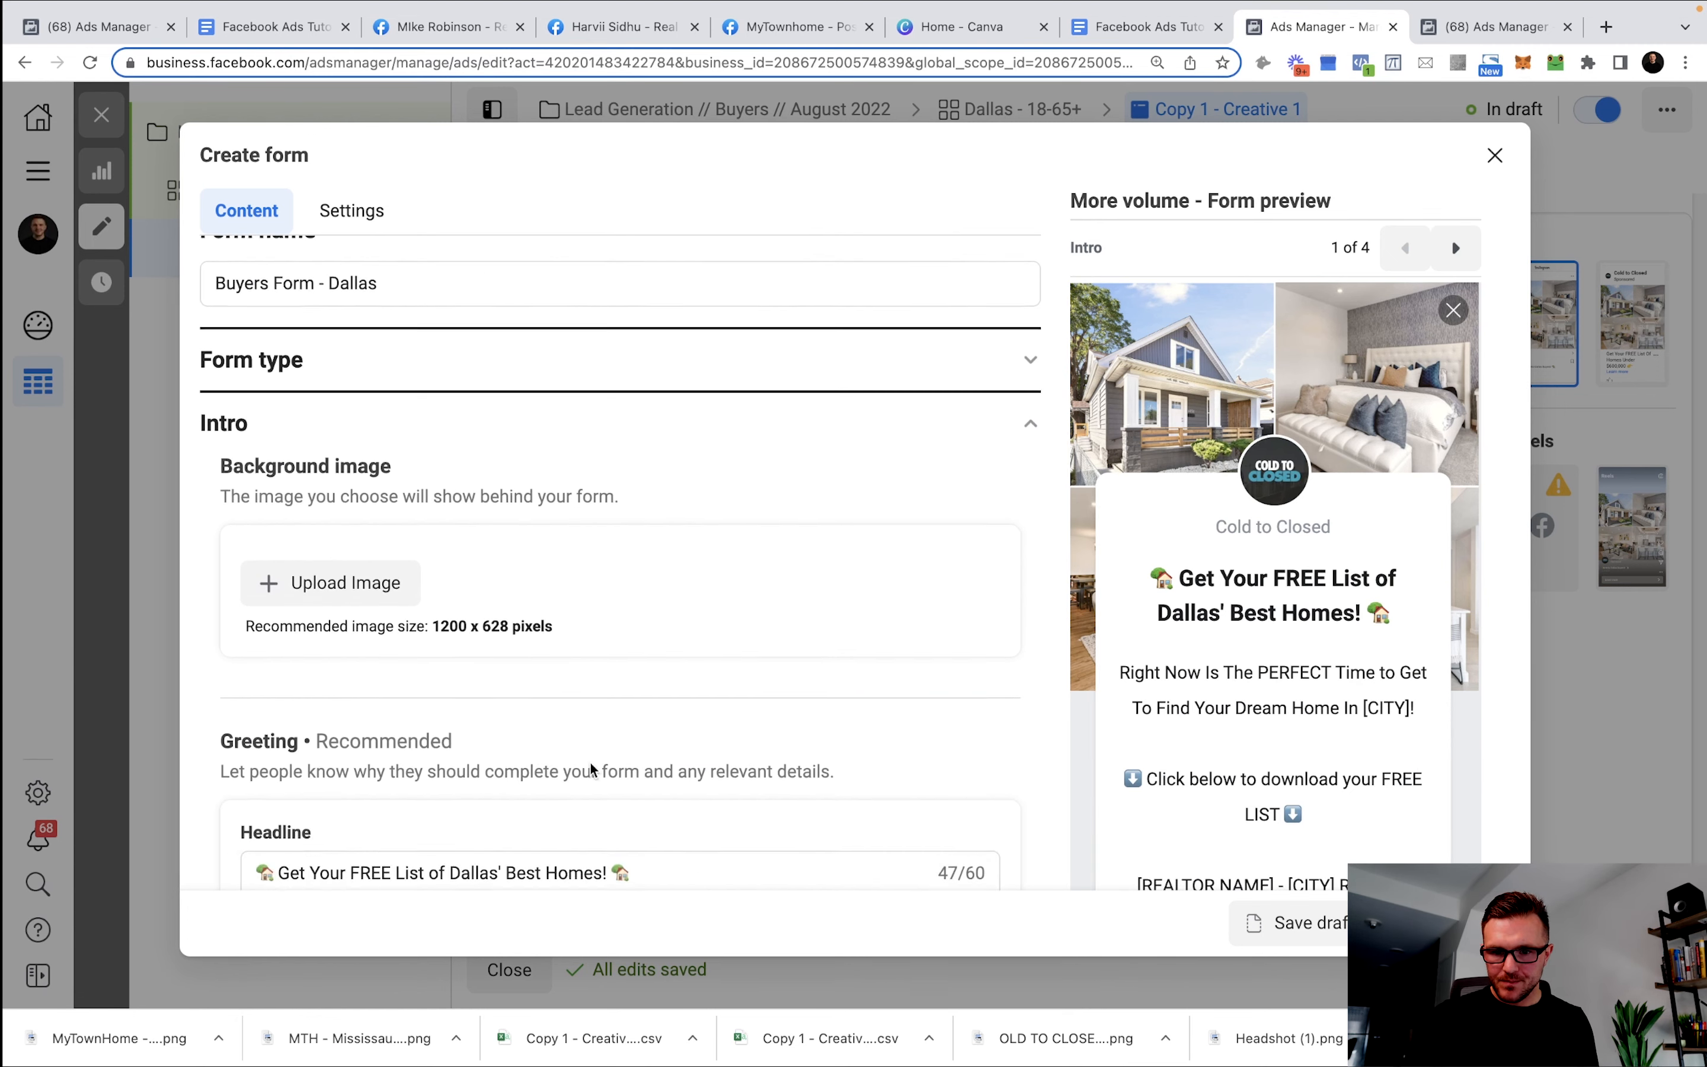
scroll(780, 709, "down", 5)
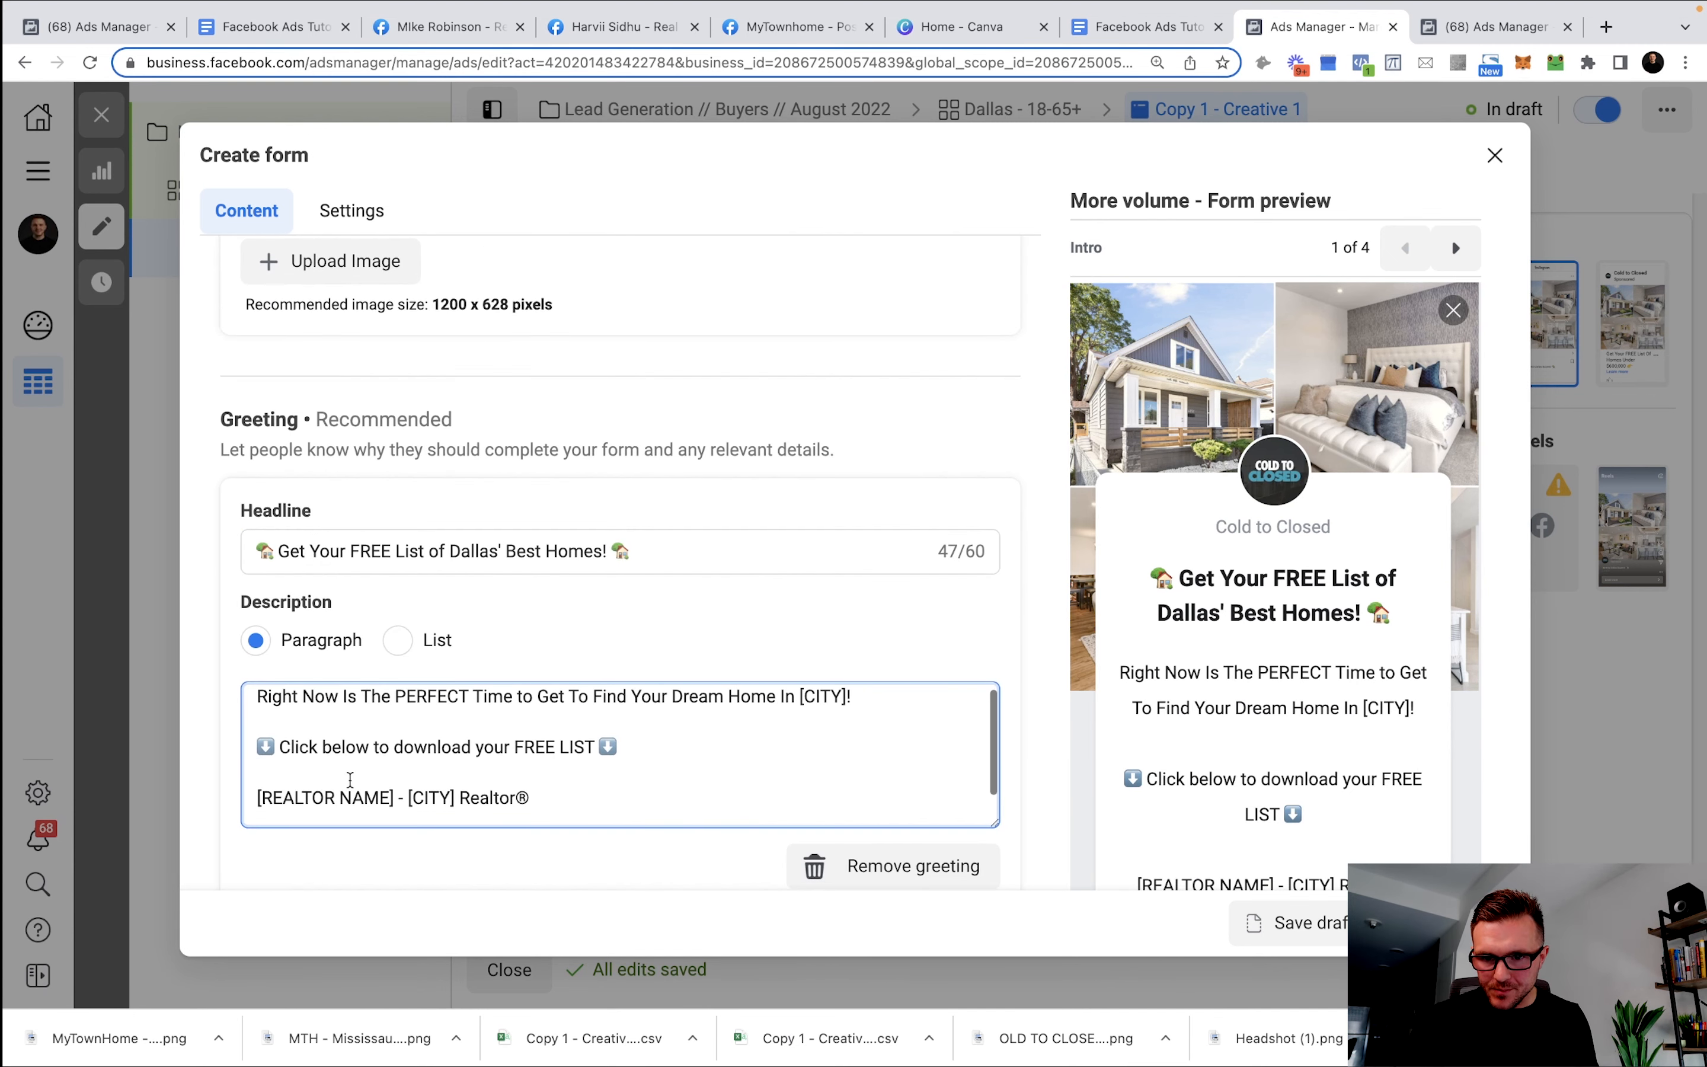
left_click_drag(393, 798, 239, 803)
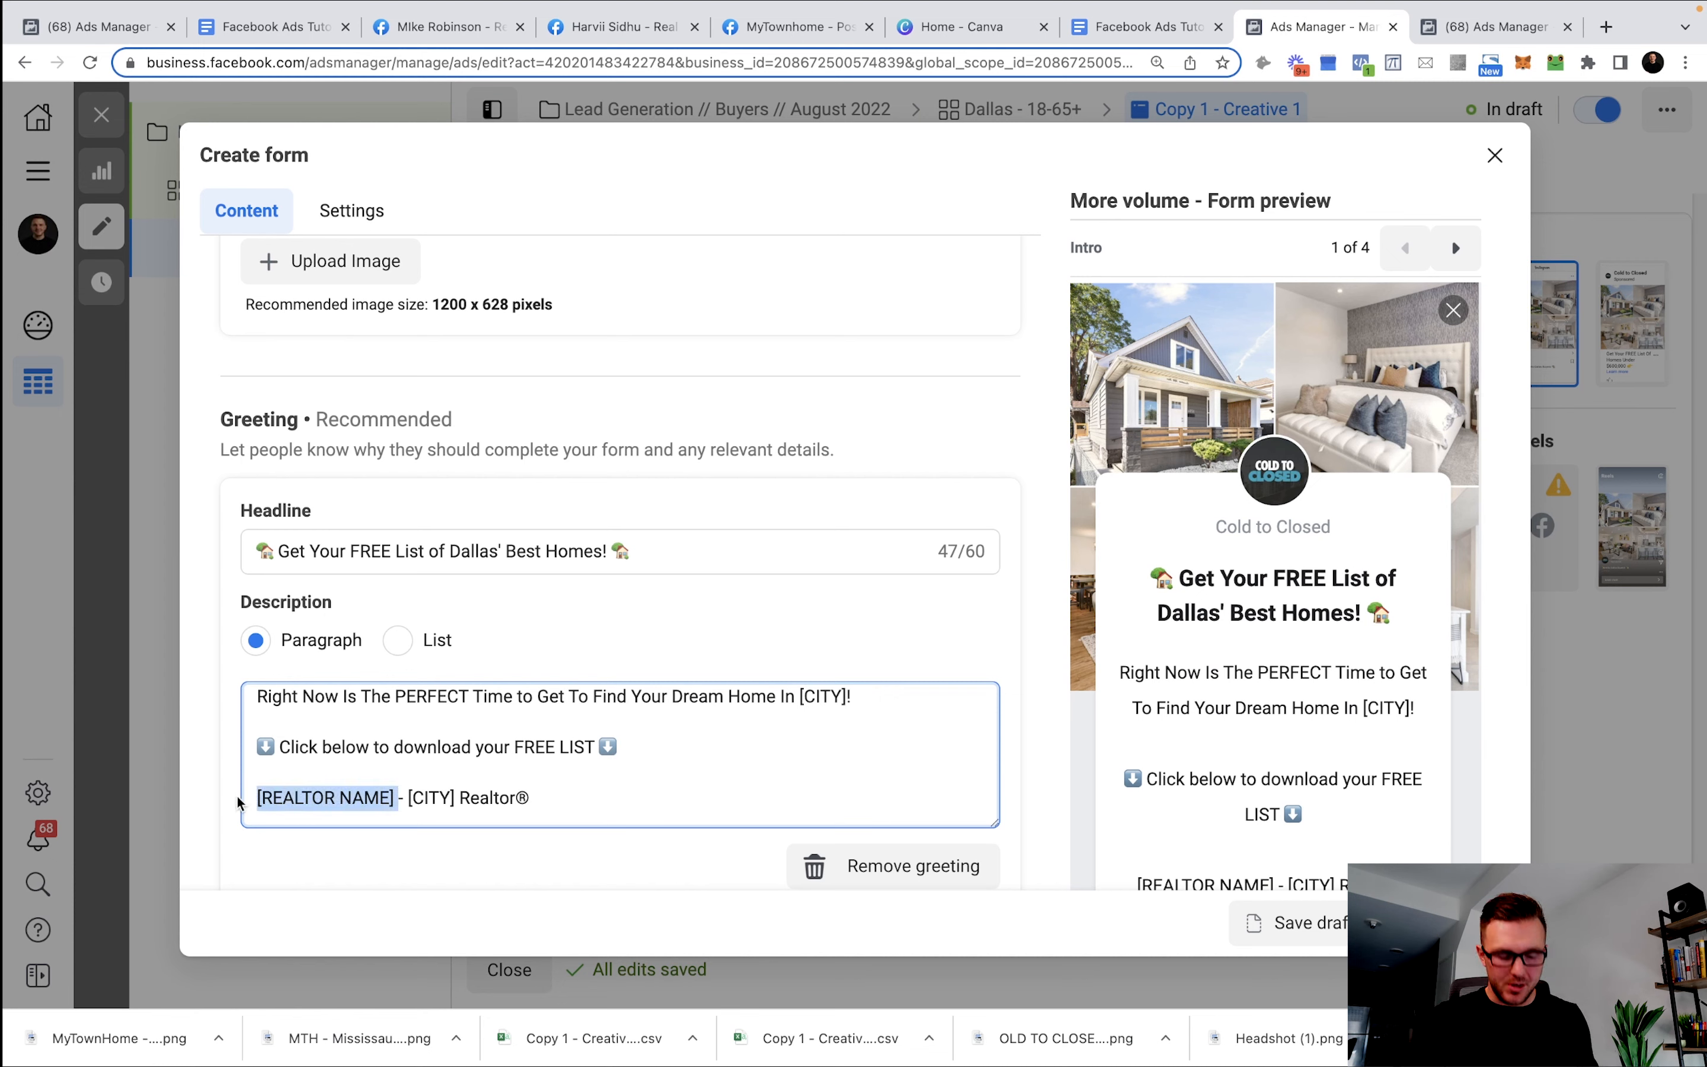
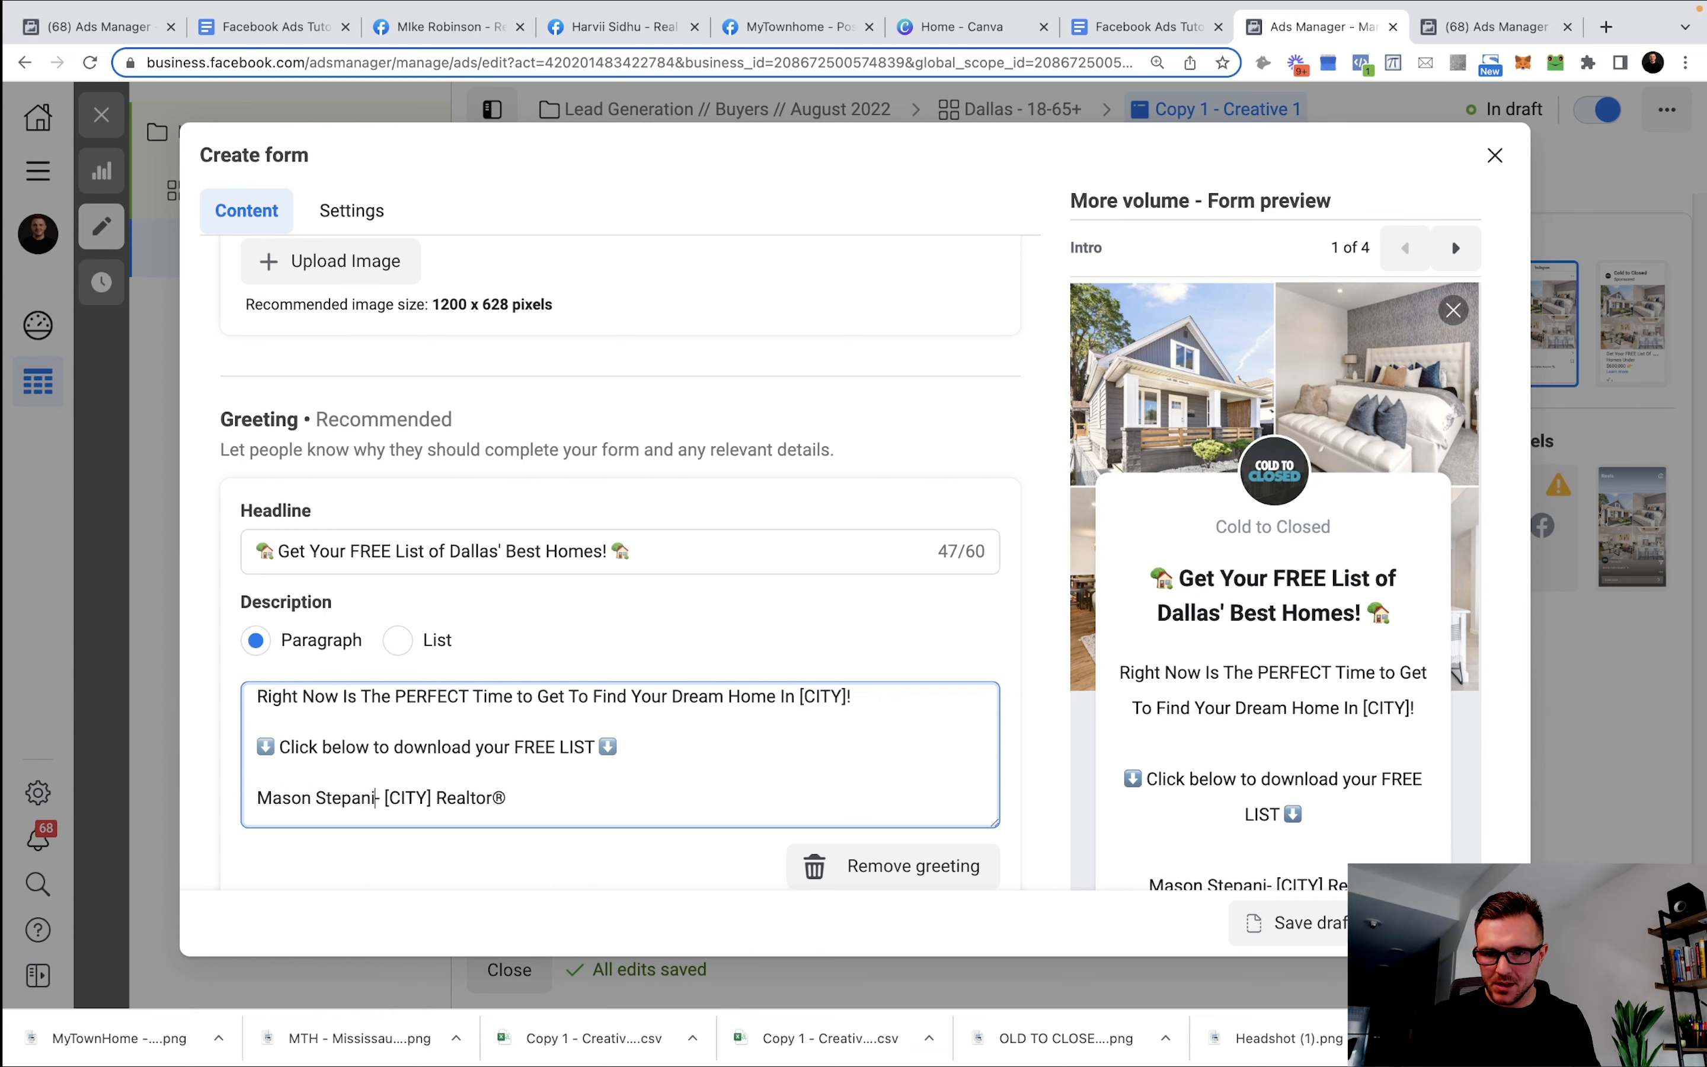
left_click_drag(457, 798, 420, 797)
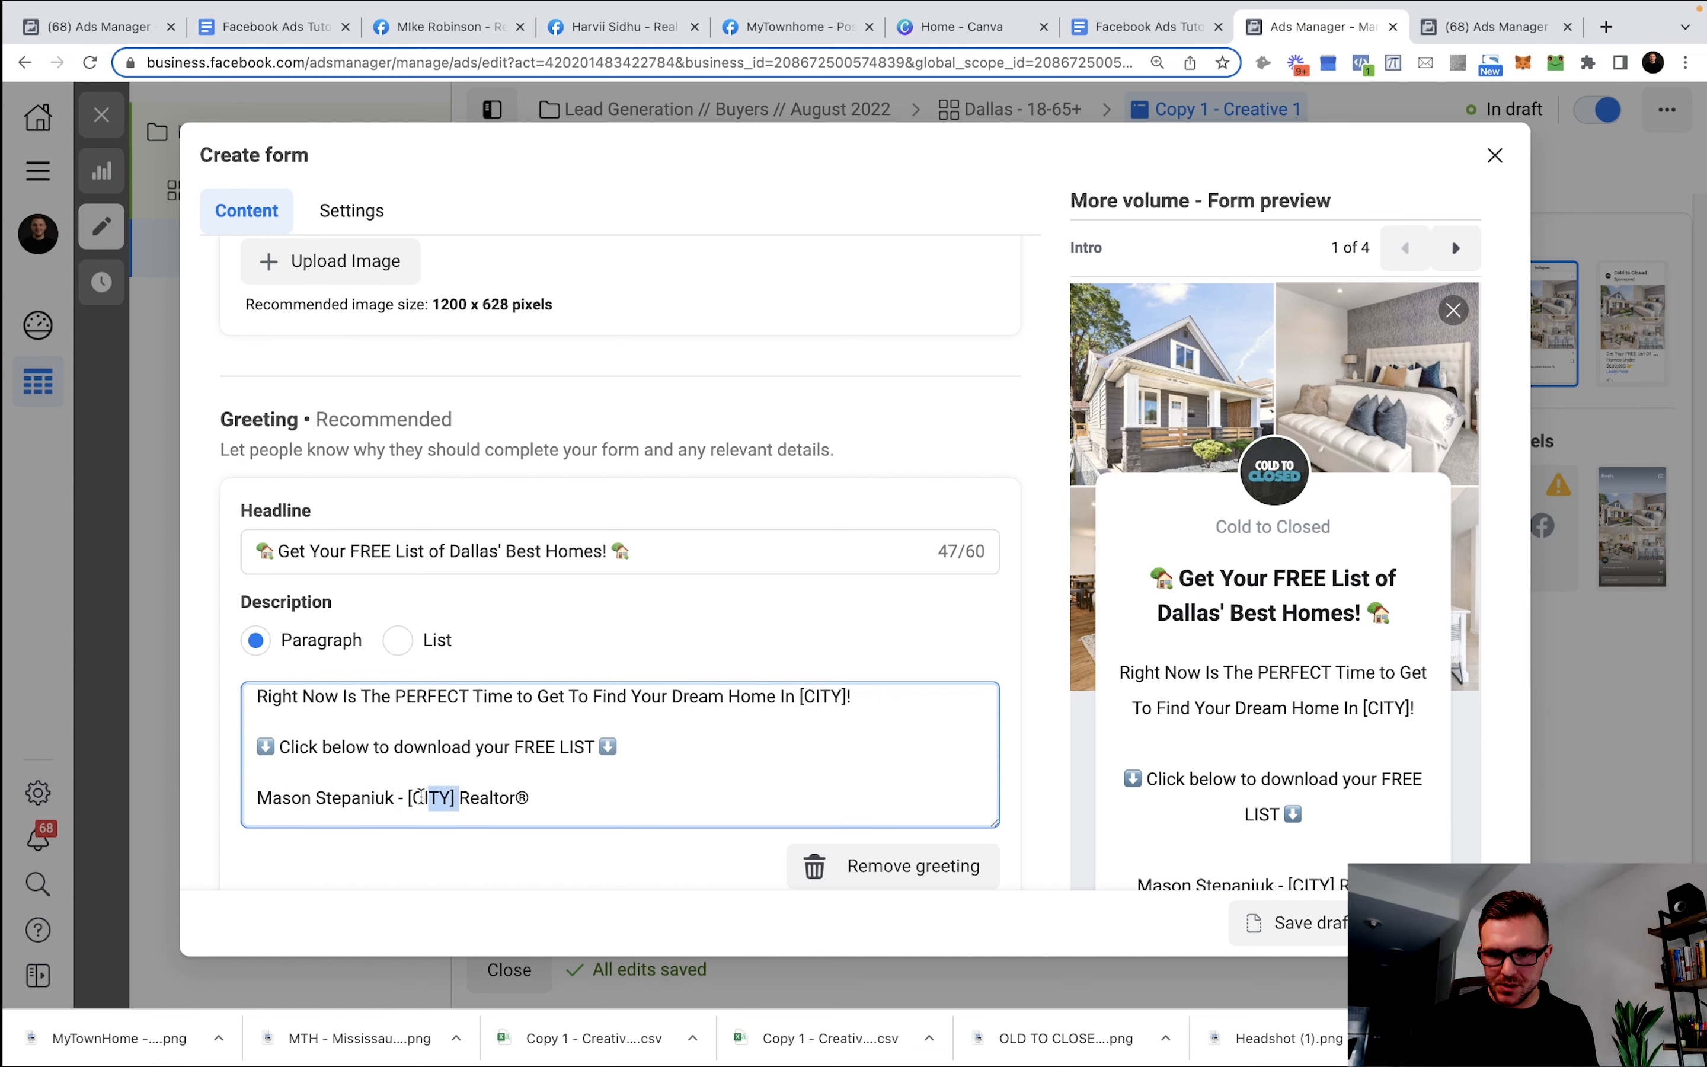
type("Dallas")
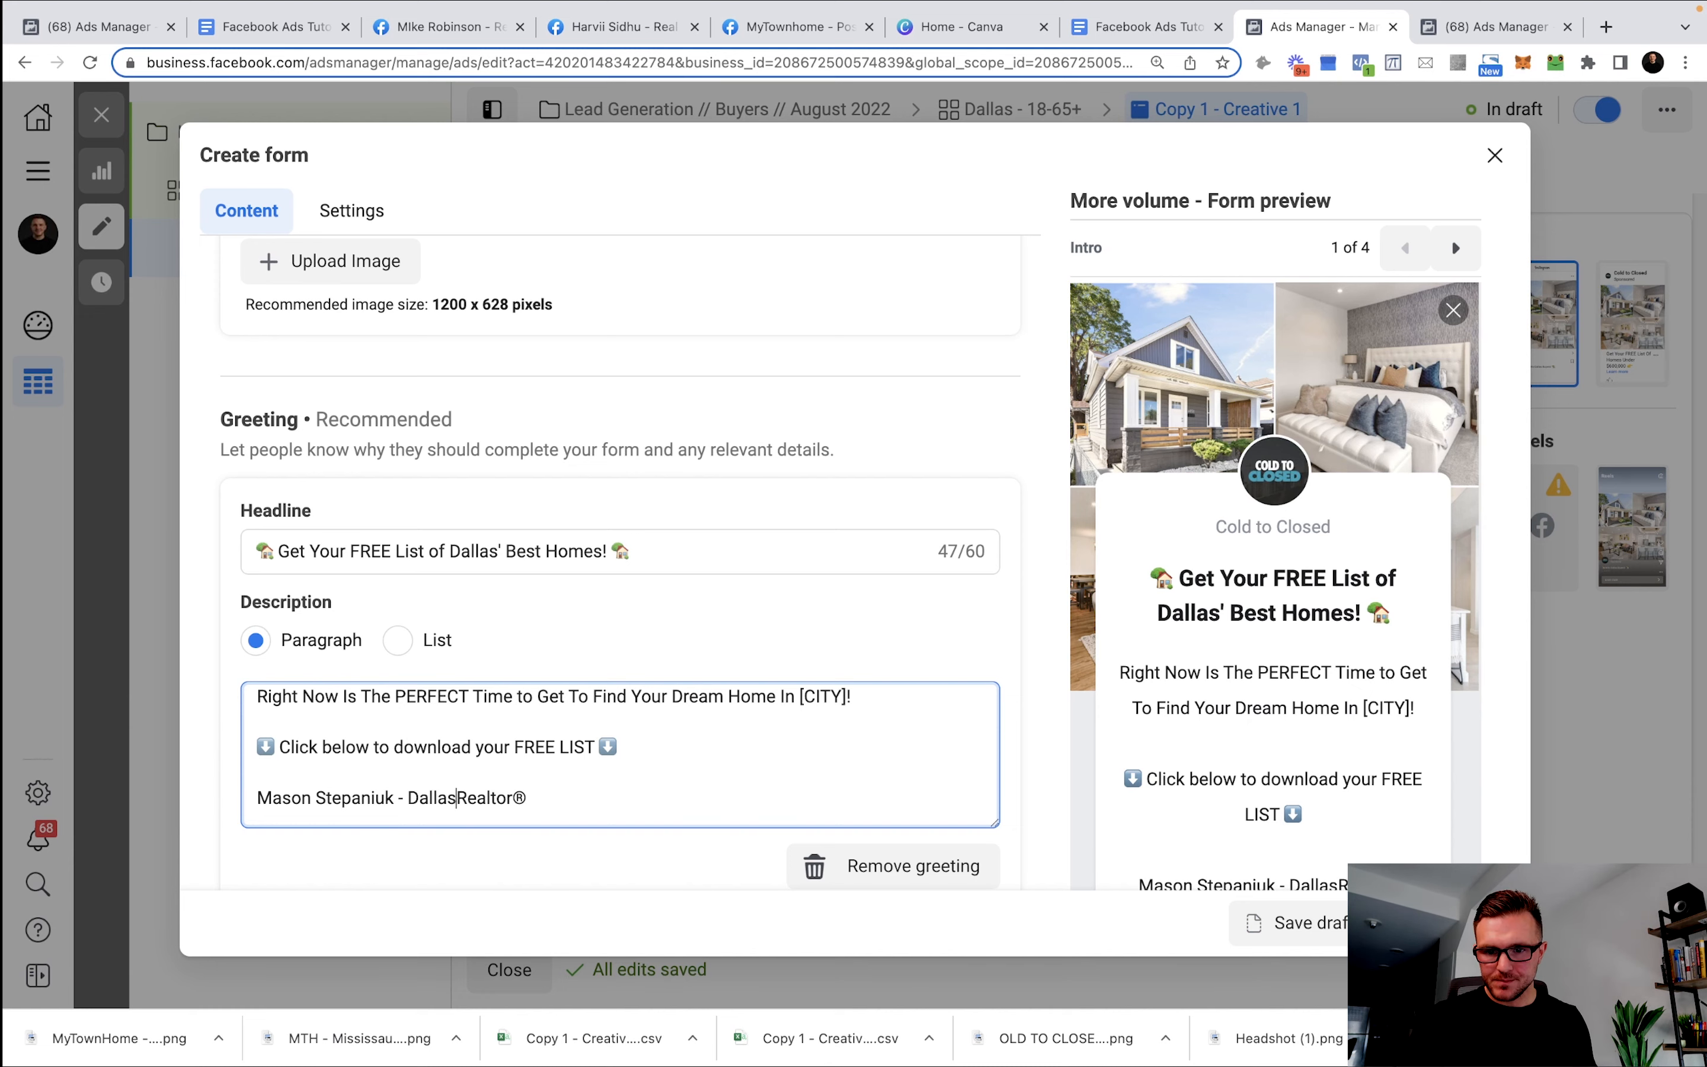
Copy the prefill question from the Templates doc into the Questions section description.
left_click(1106, 14)
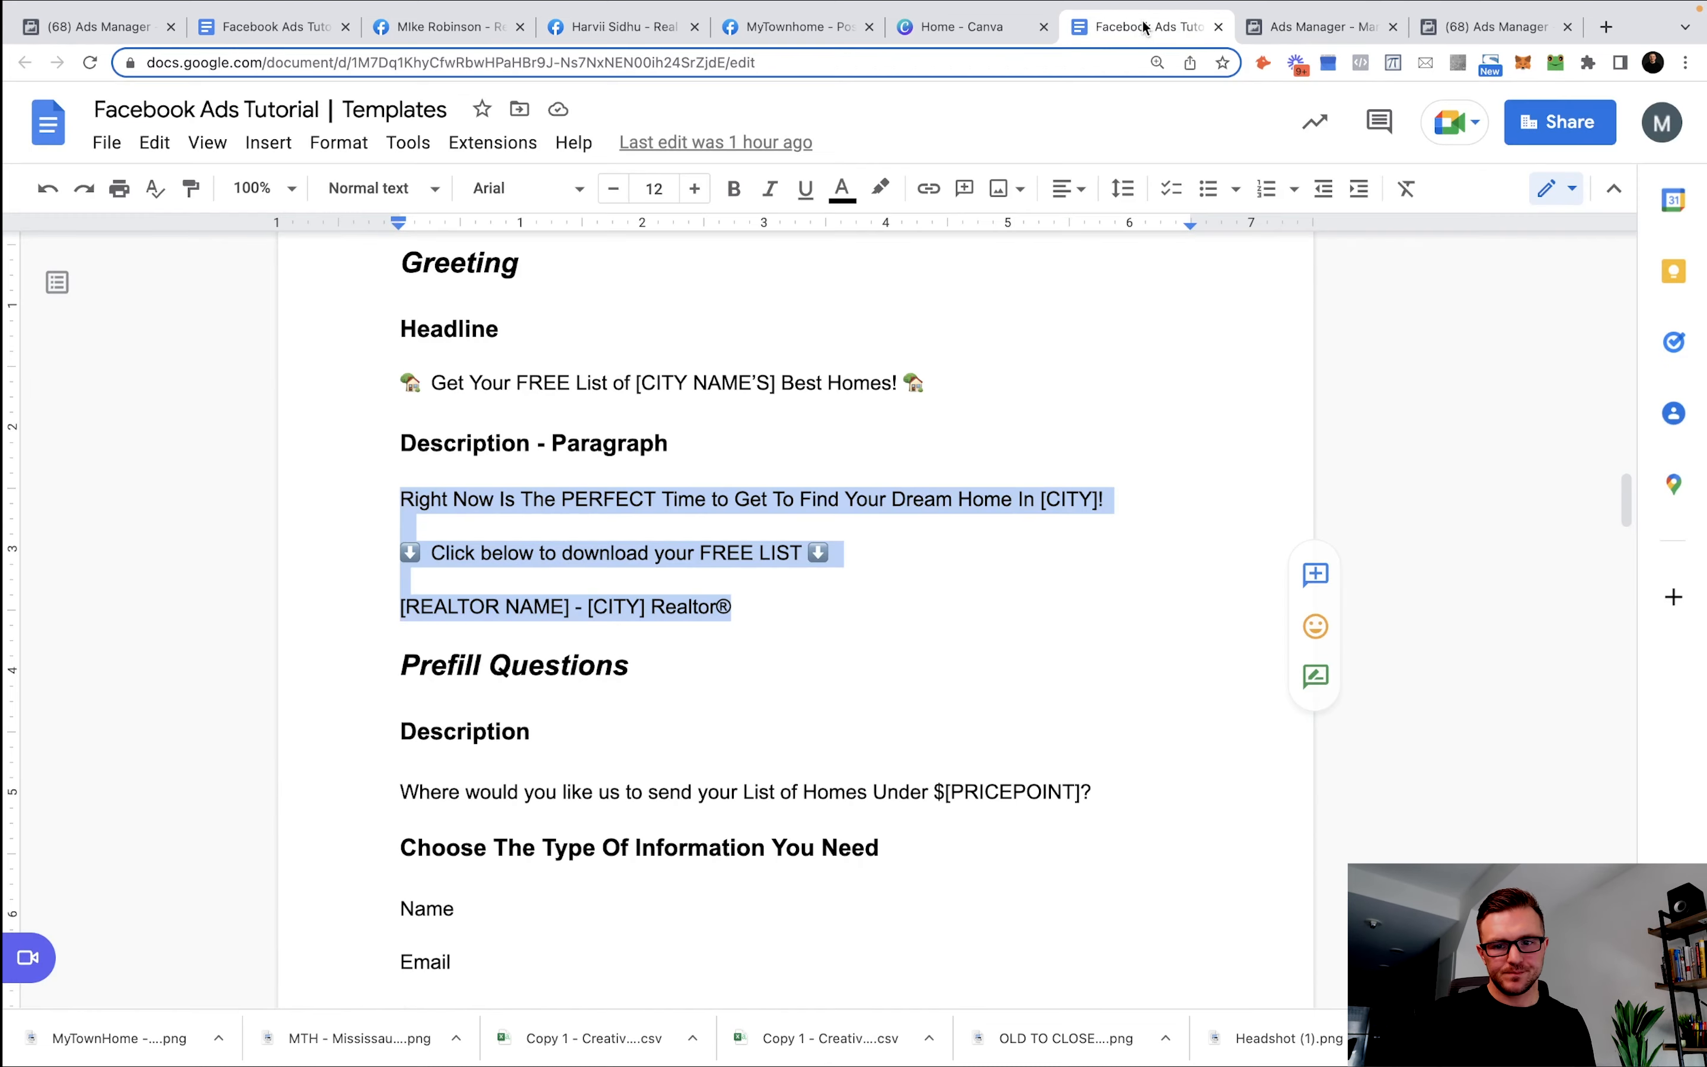
left_click(813, 642)
scroll(814, 642, "down", 3)
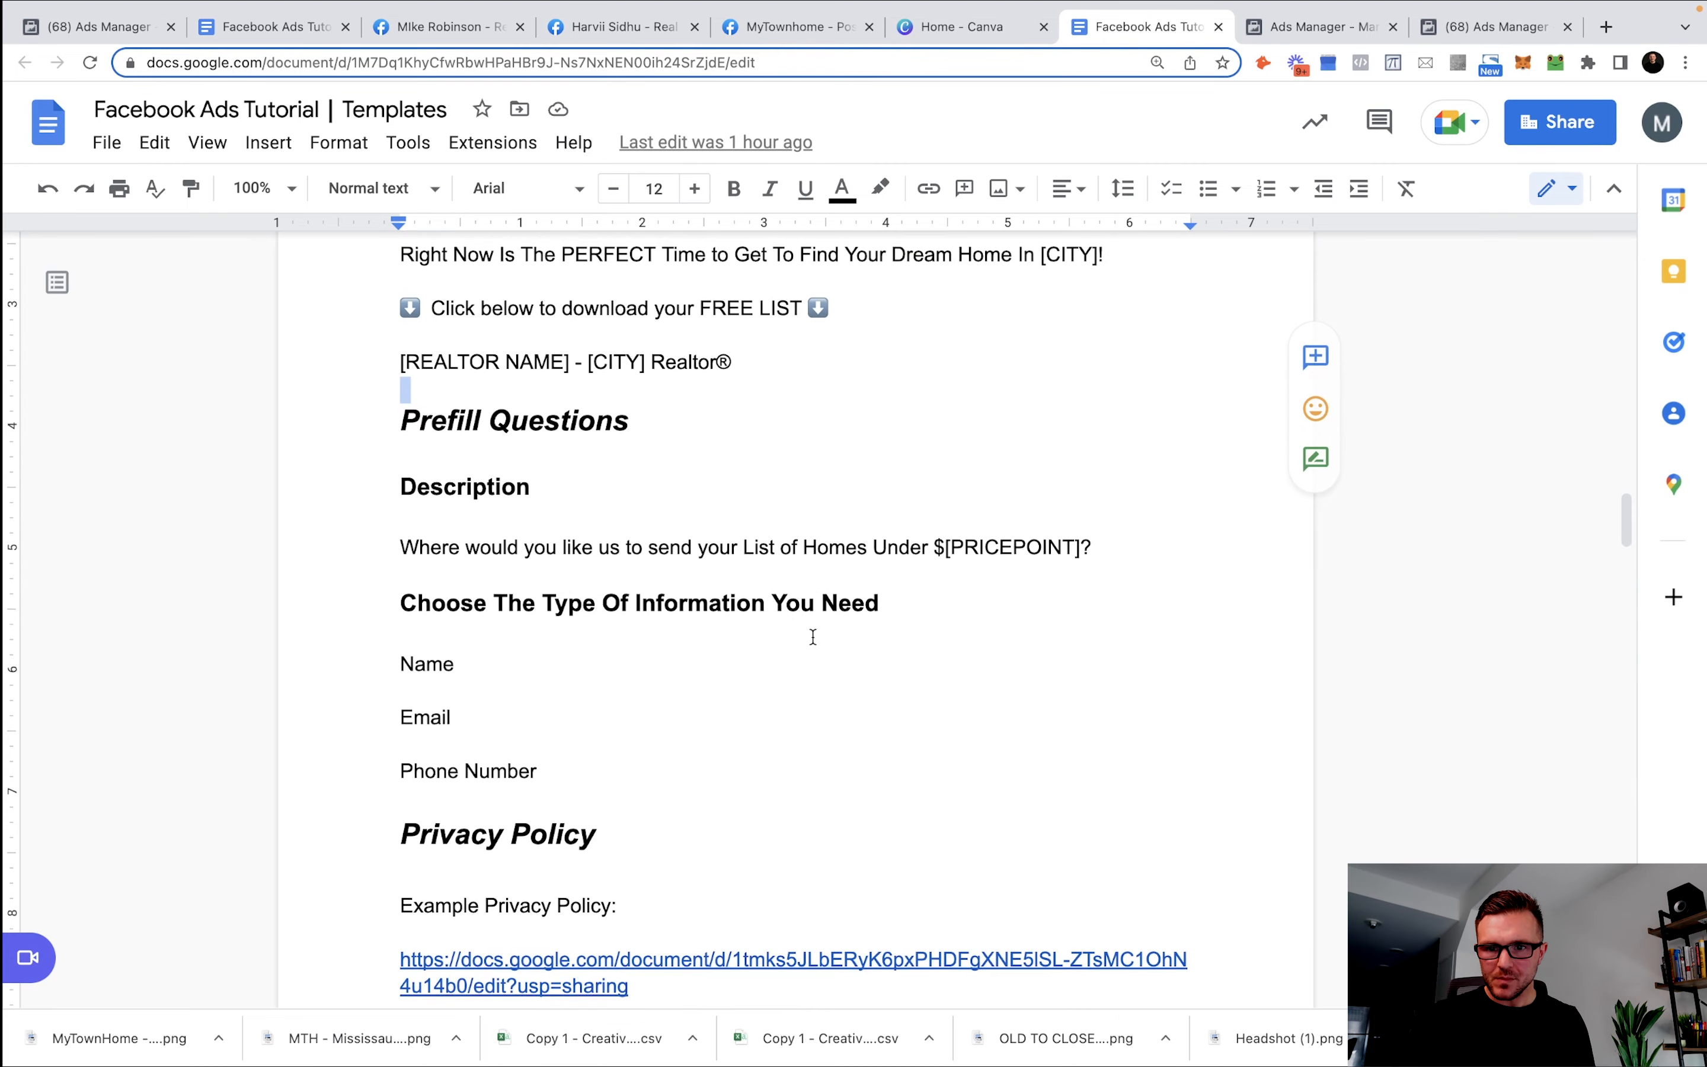
left_click(991, 604)
left_click_drag(1098, 591, 402, 596)
key("super+c")
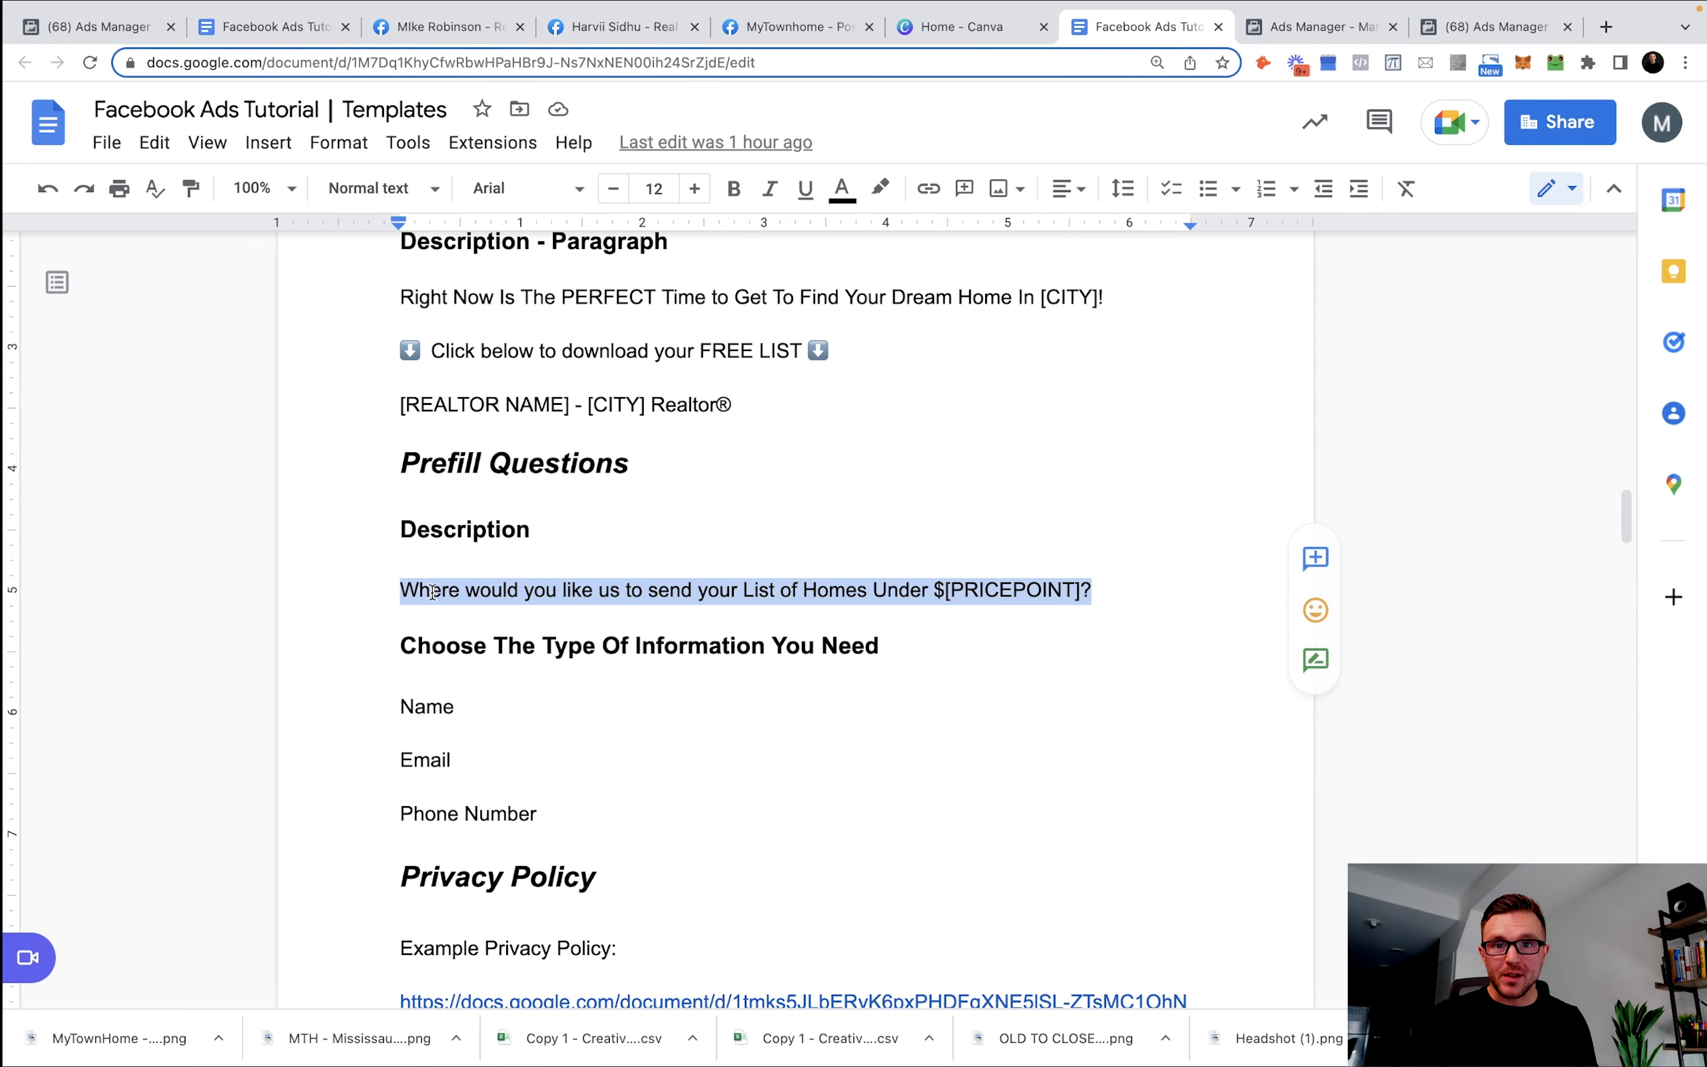
left_click(1495, 27)
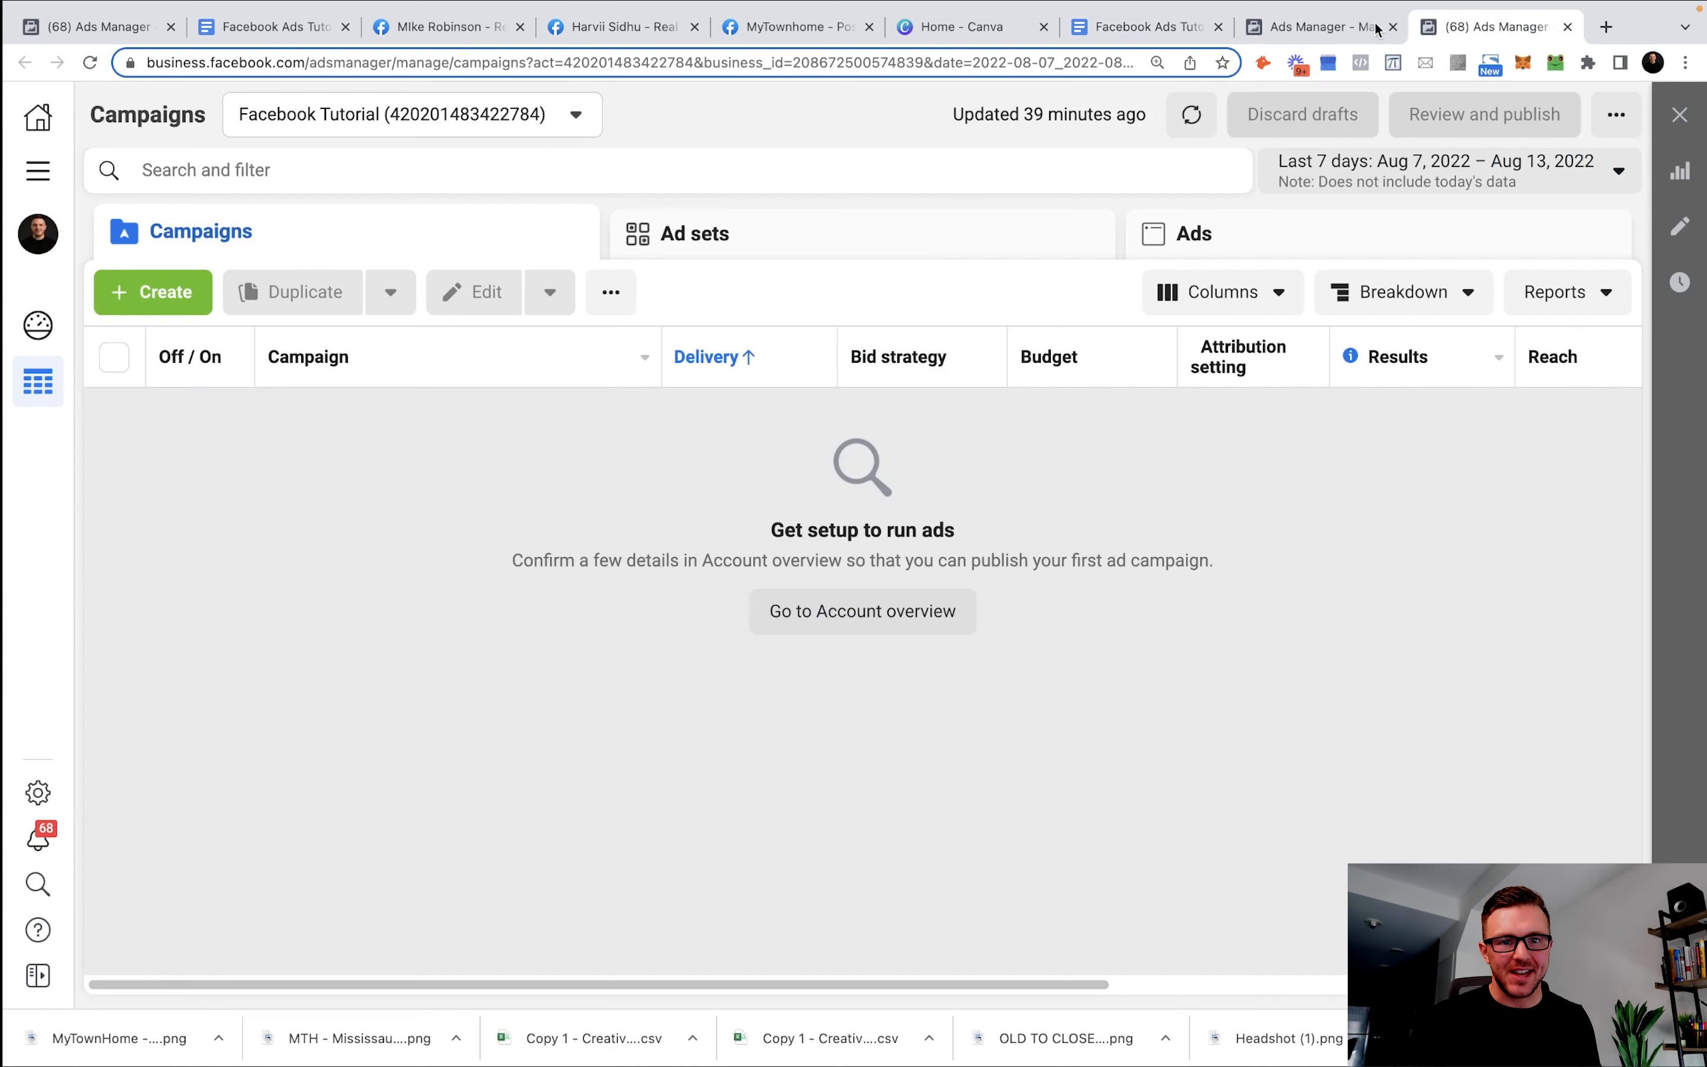
left_click(1277, 29)
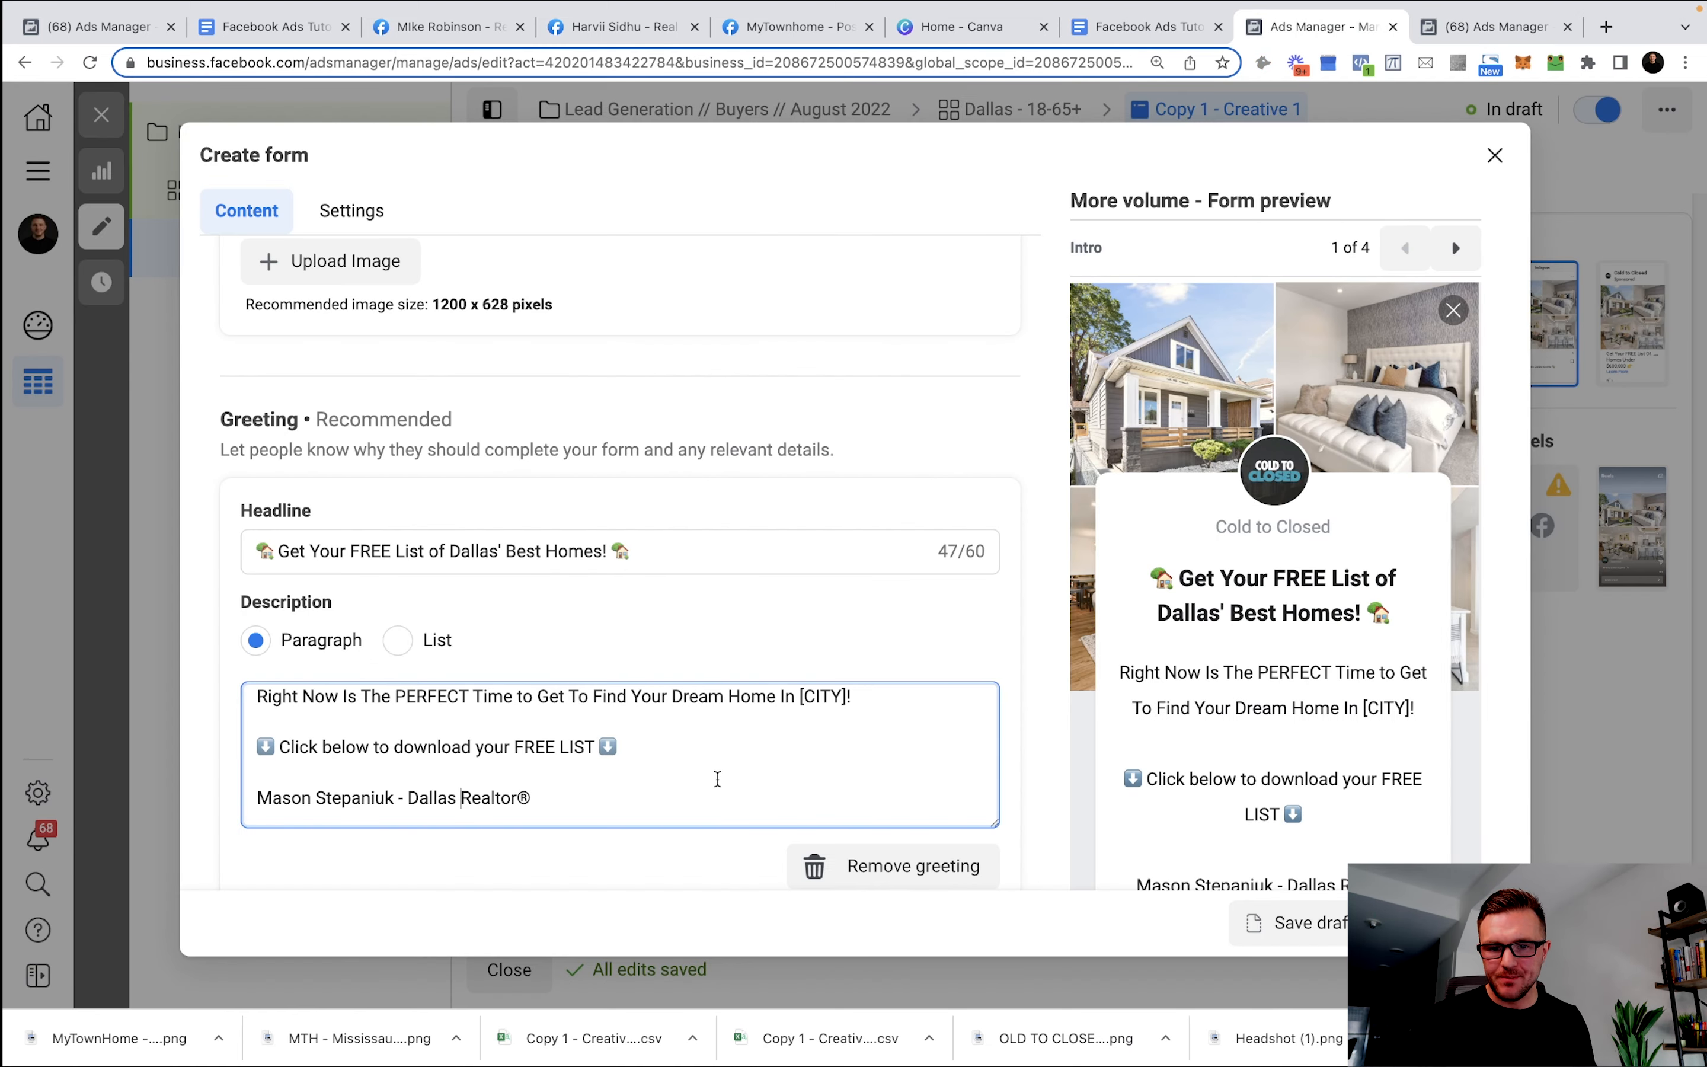
scroll(713, 743, "down", 3)
left_click(304, 721)
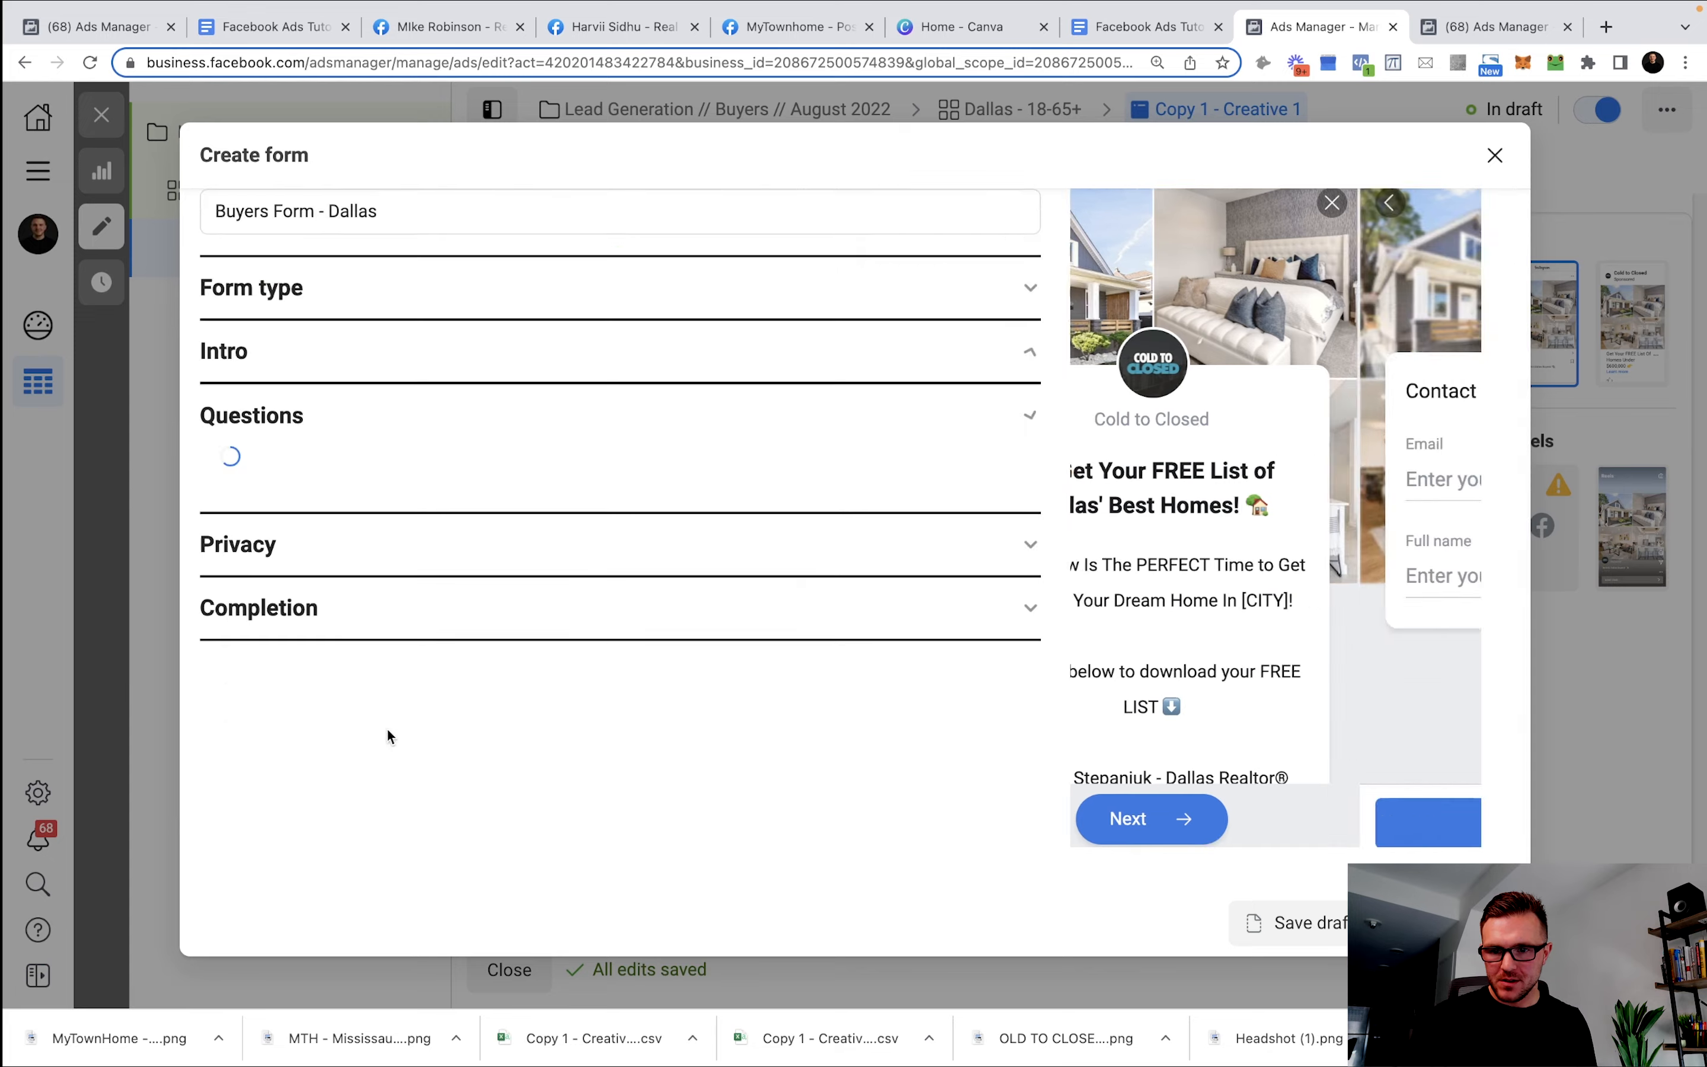
scroll(667, 793, "down", 5)
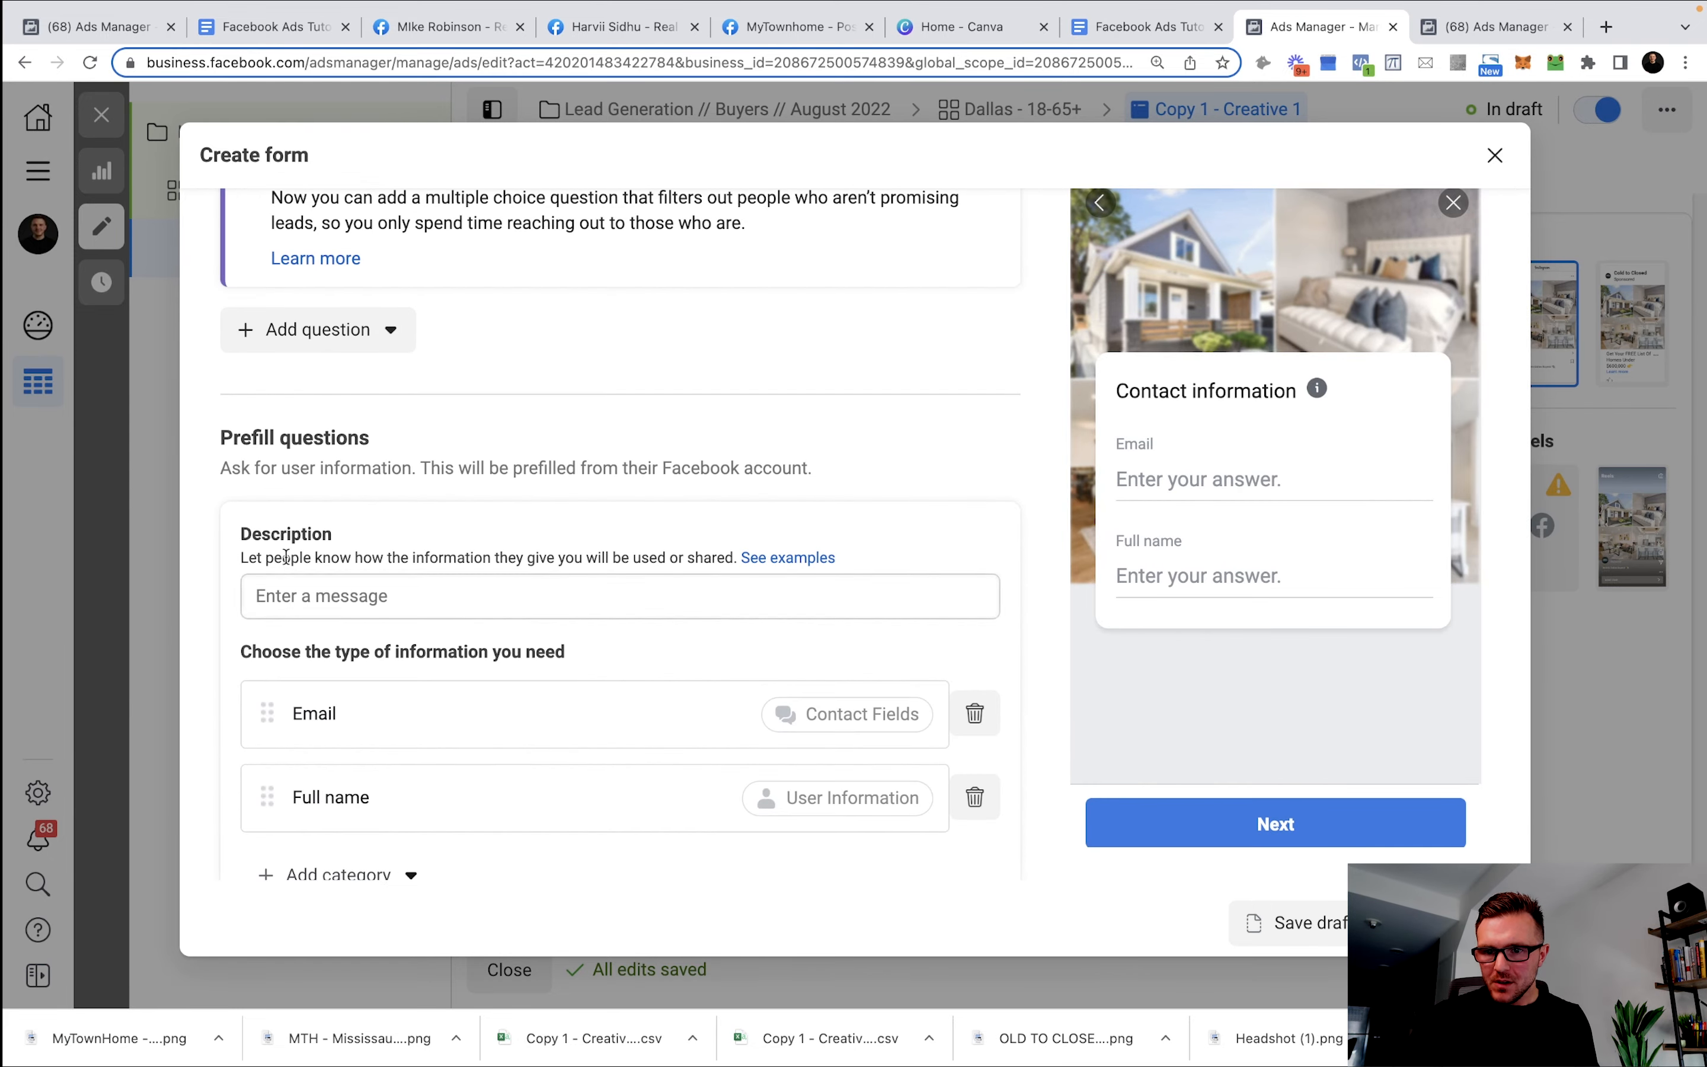
left_click(318, 597)
key("super+v")
Replace the PRICEPOINT placeholder in the question with 600,000.
scroll(536, 497, "up", 3)
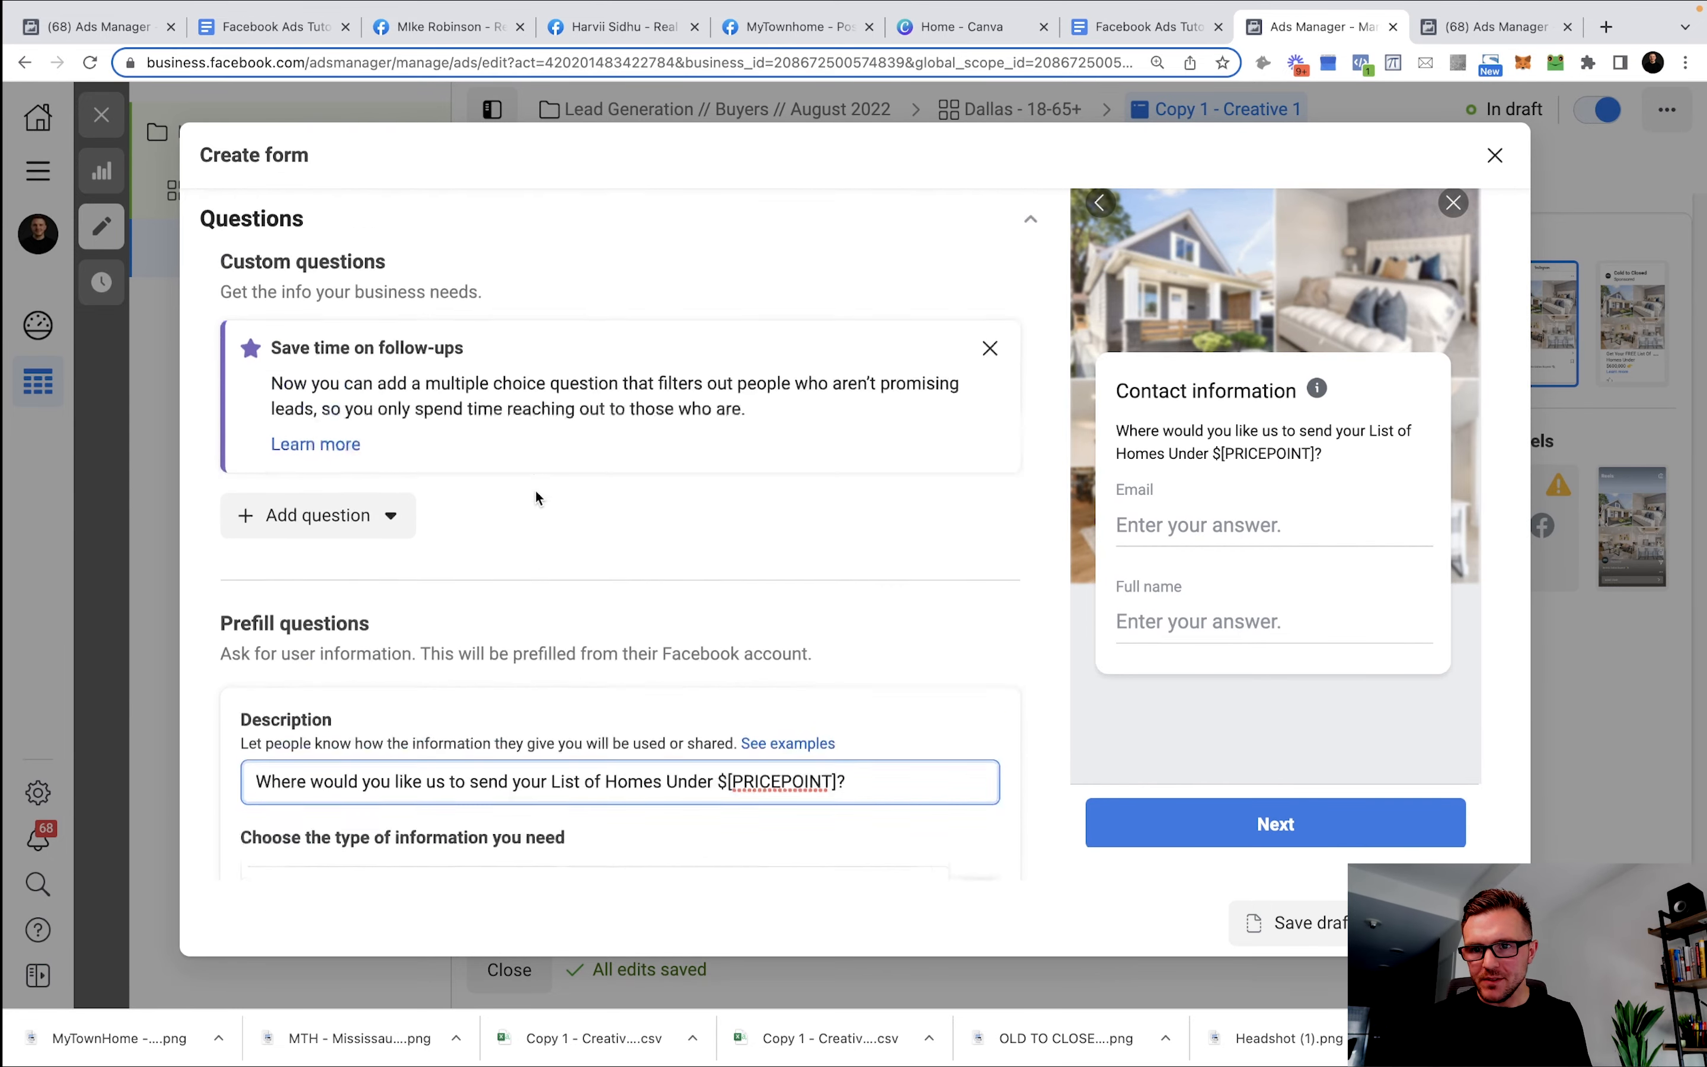
scroll(536, 497, "up", 1)
scroll(499, 569, "down", 6)
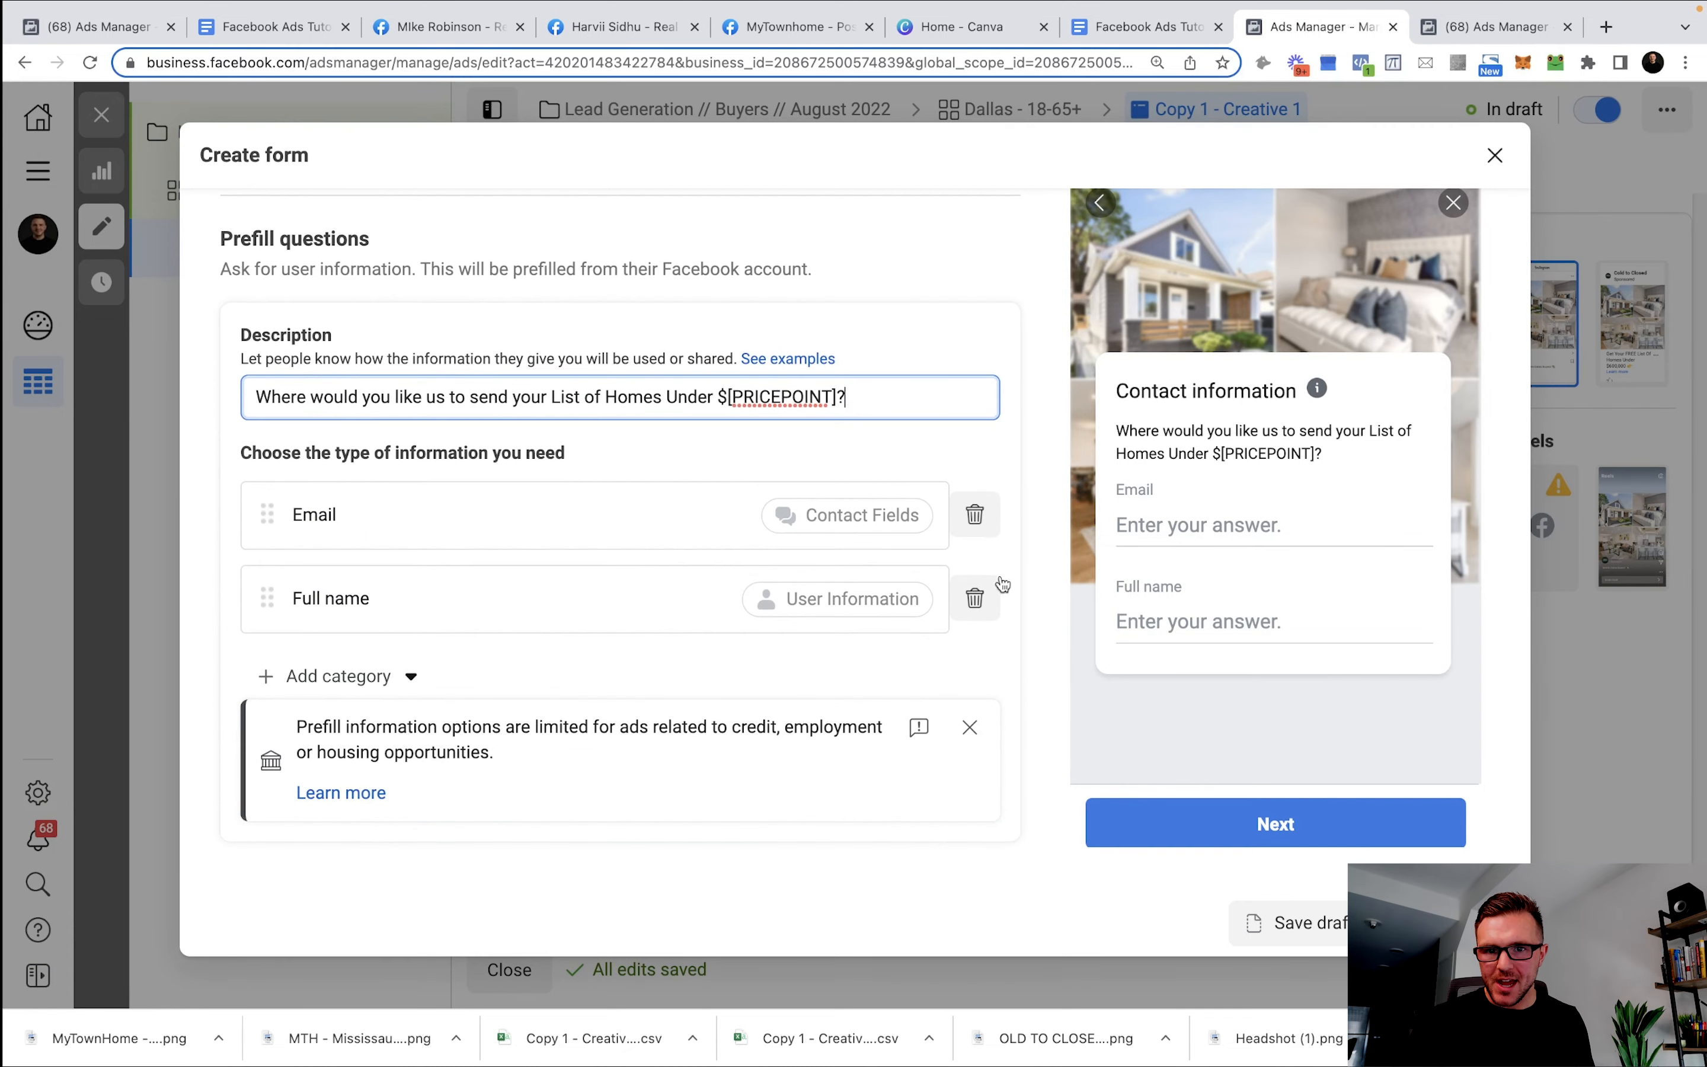
left_click_drag(834, 396, 732, 400)
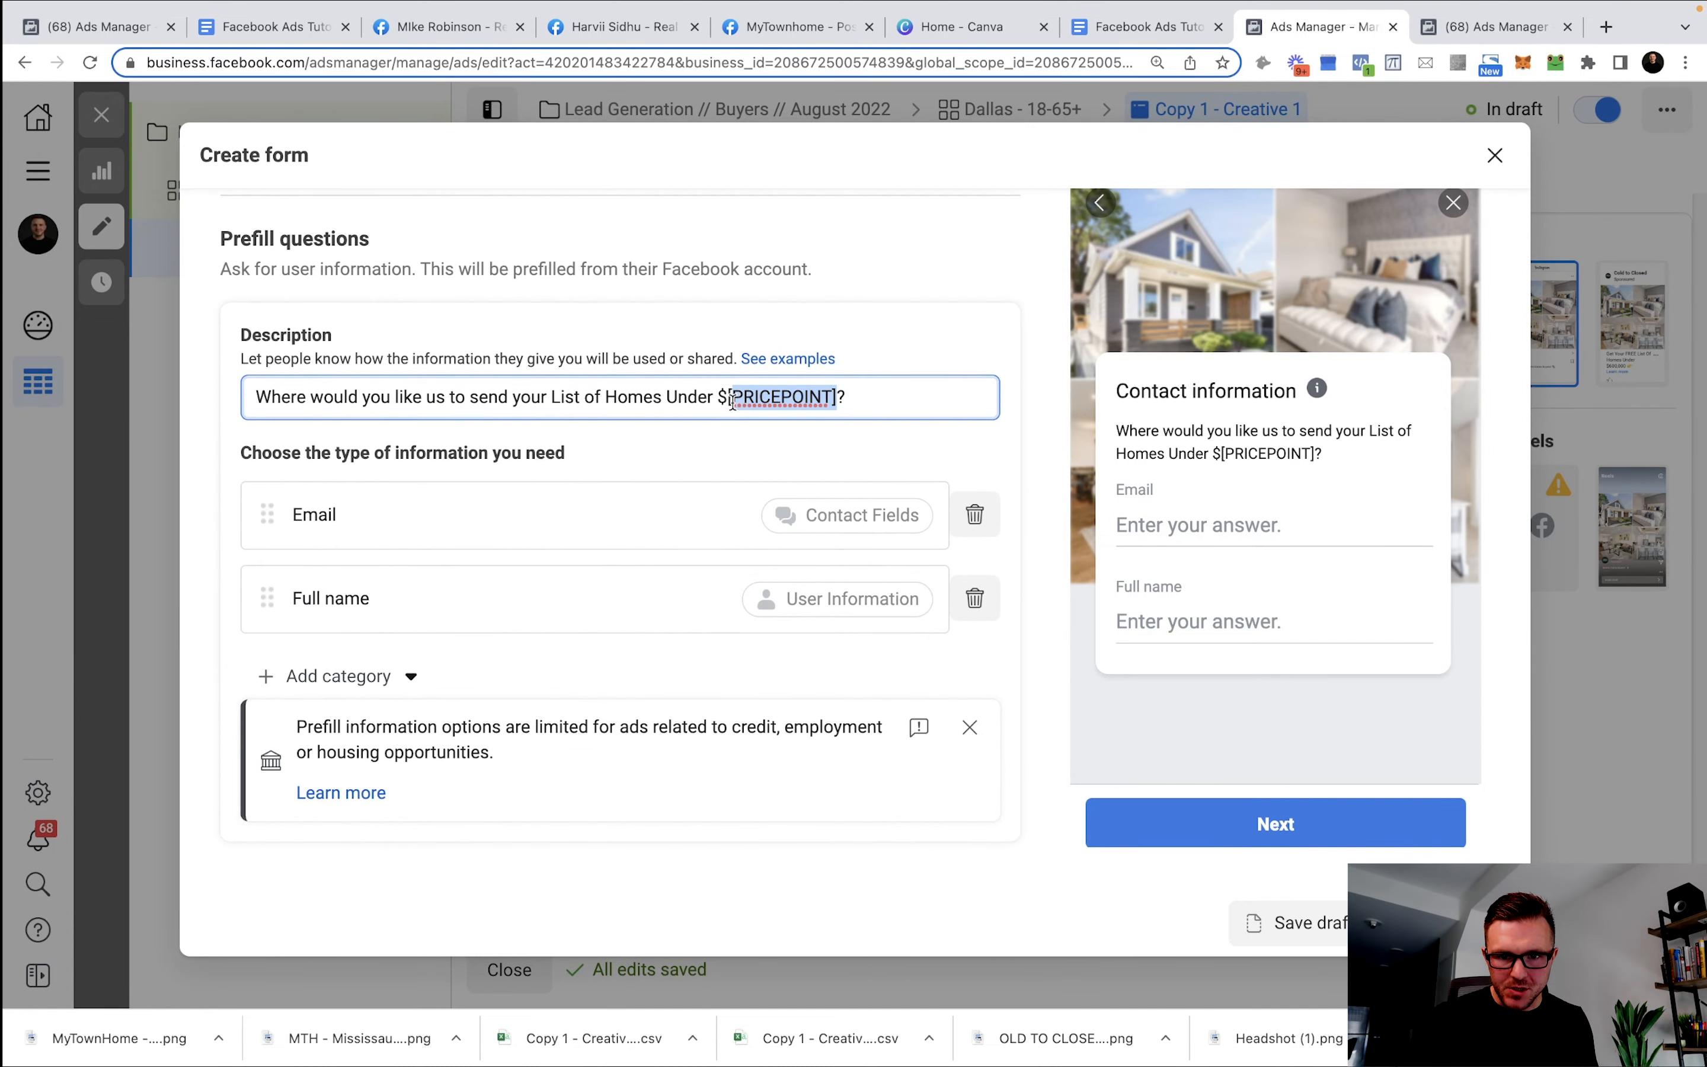
key("BackSpace")
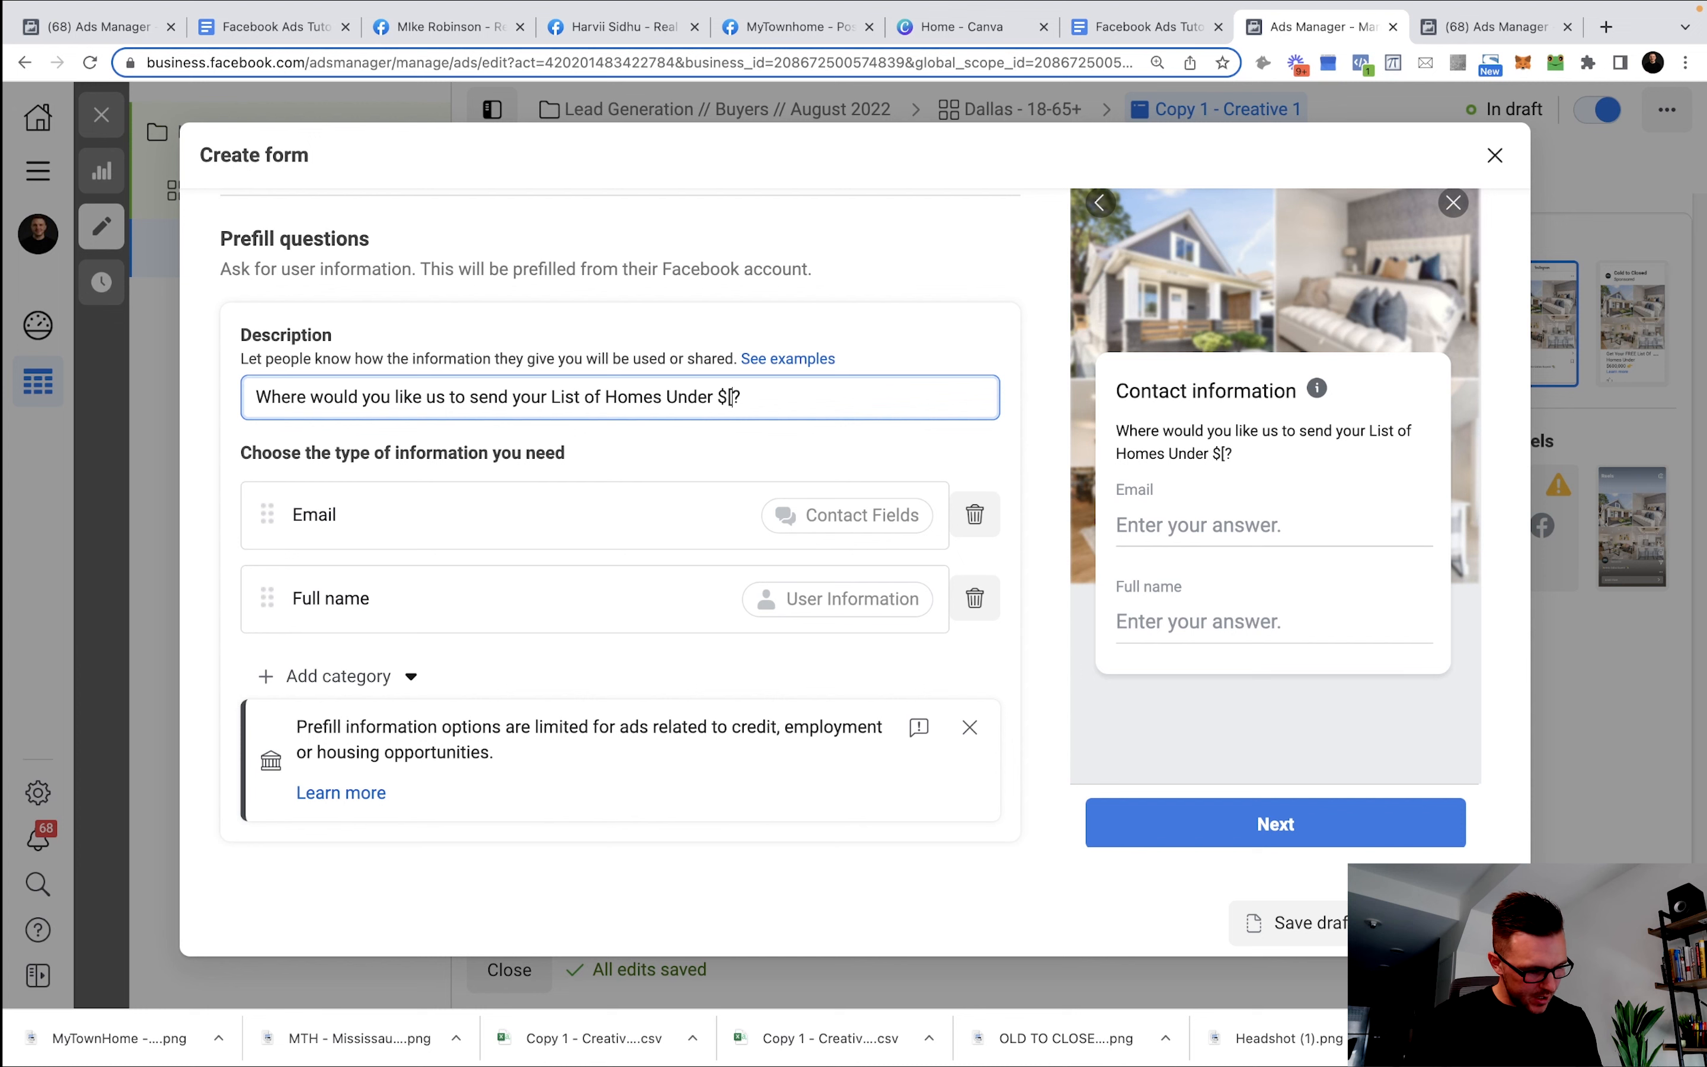
type("600,000")
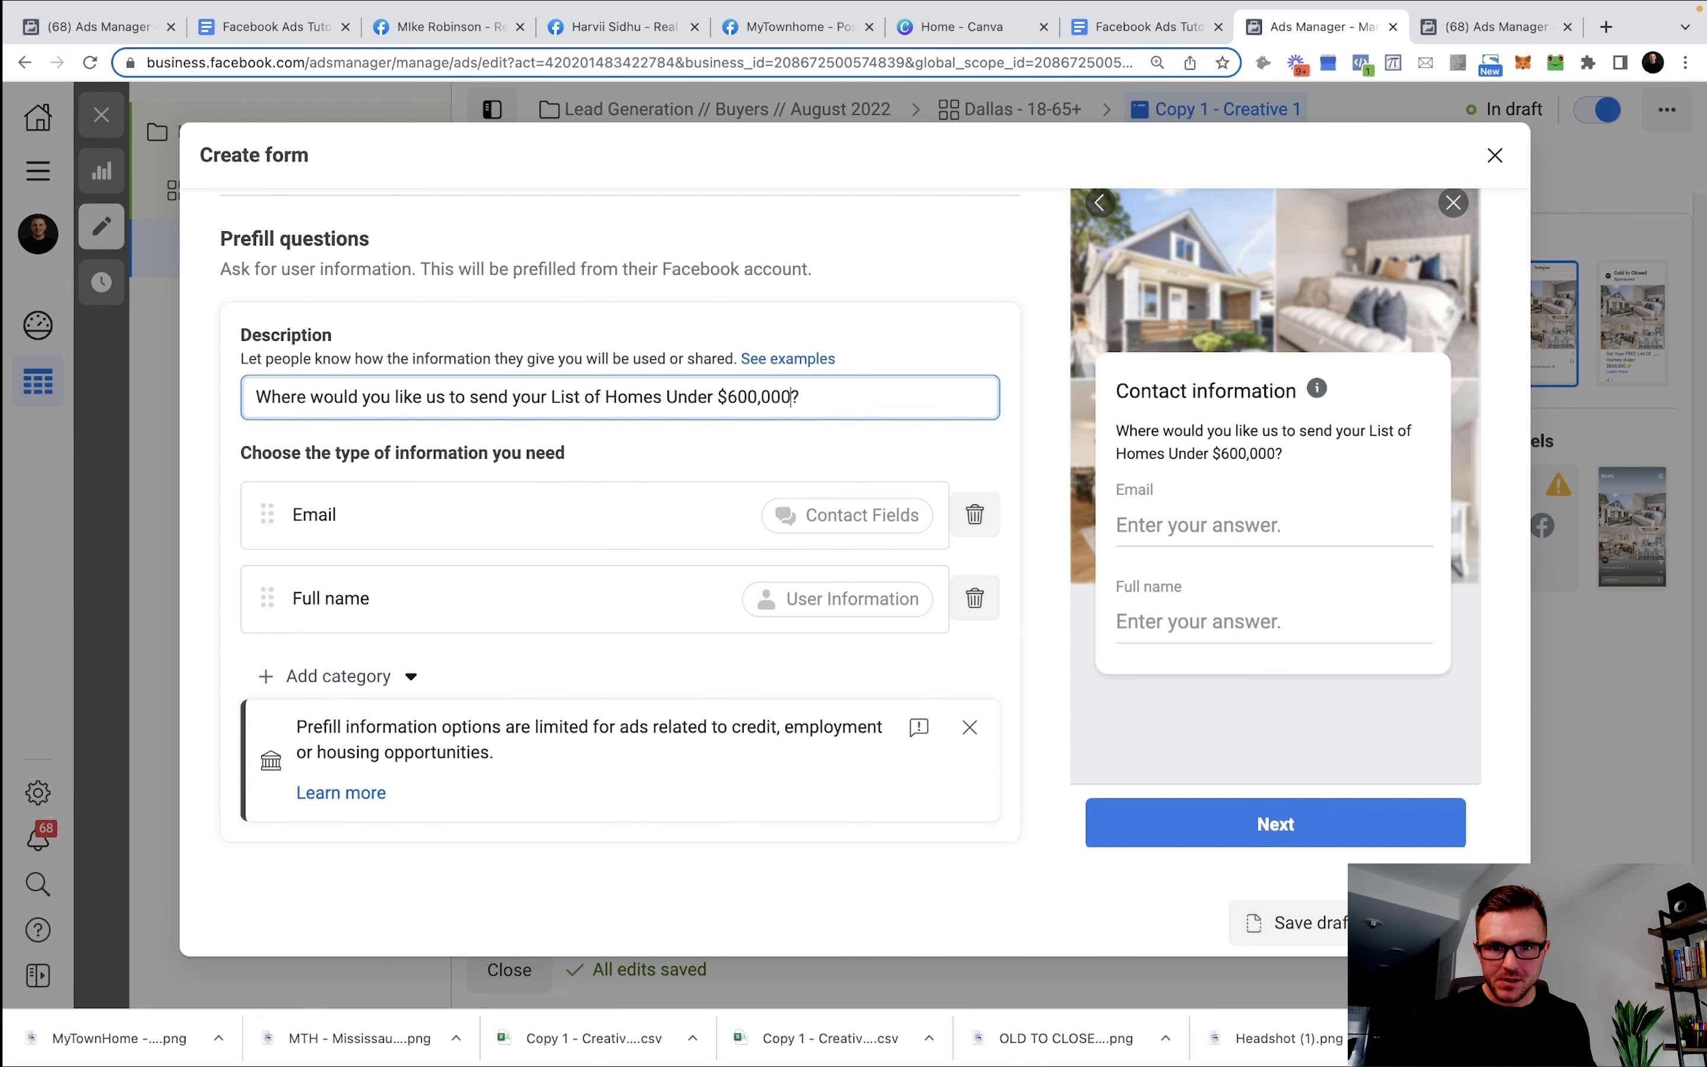
Add Phone number as a contact field and move Full name above Email.
scroll(869, 411, "down", 1)
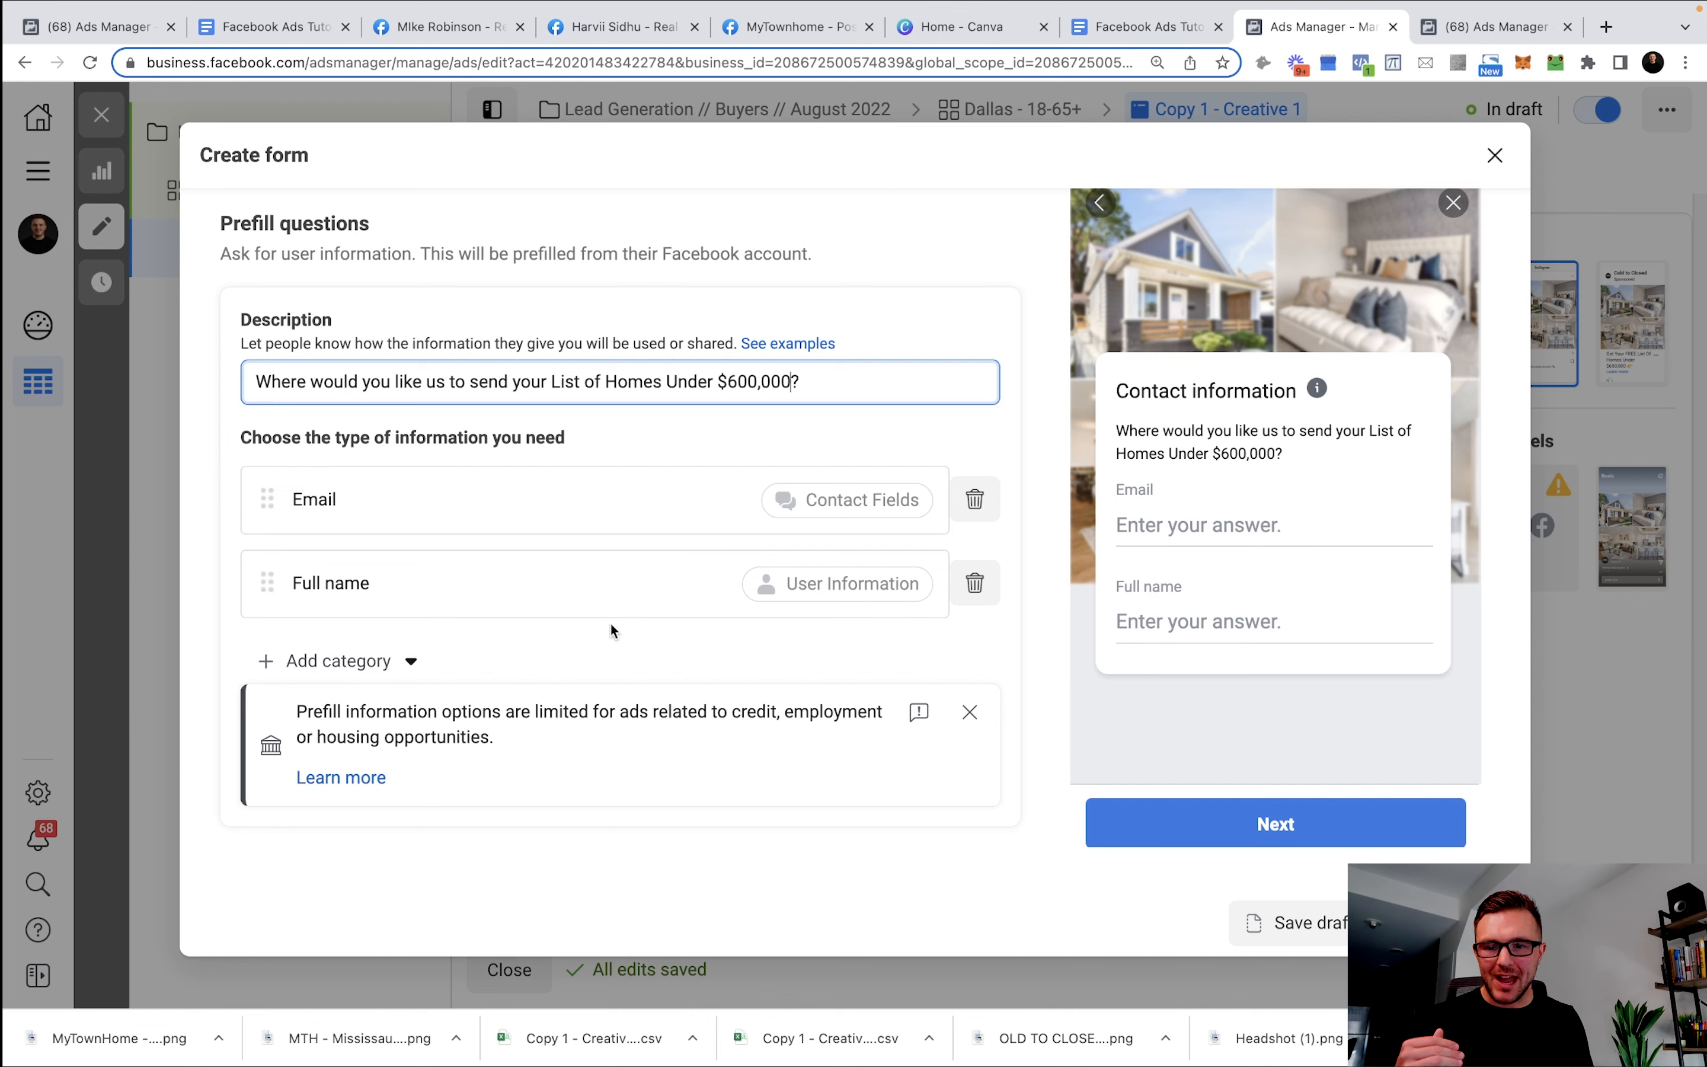
left_click(406, 660)
mouse_move(374, 718)
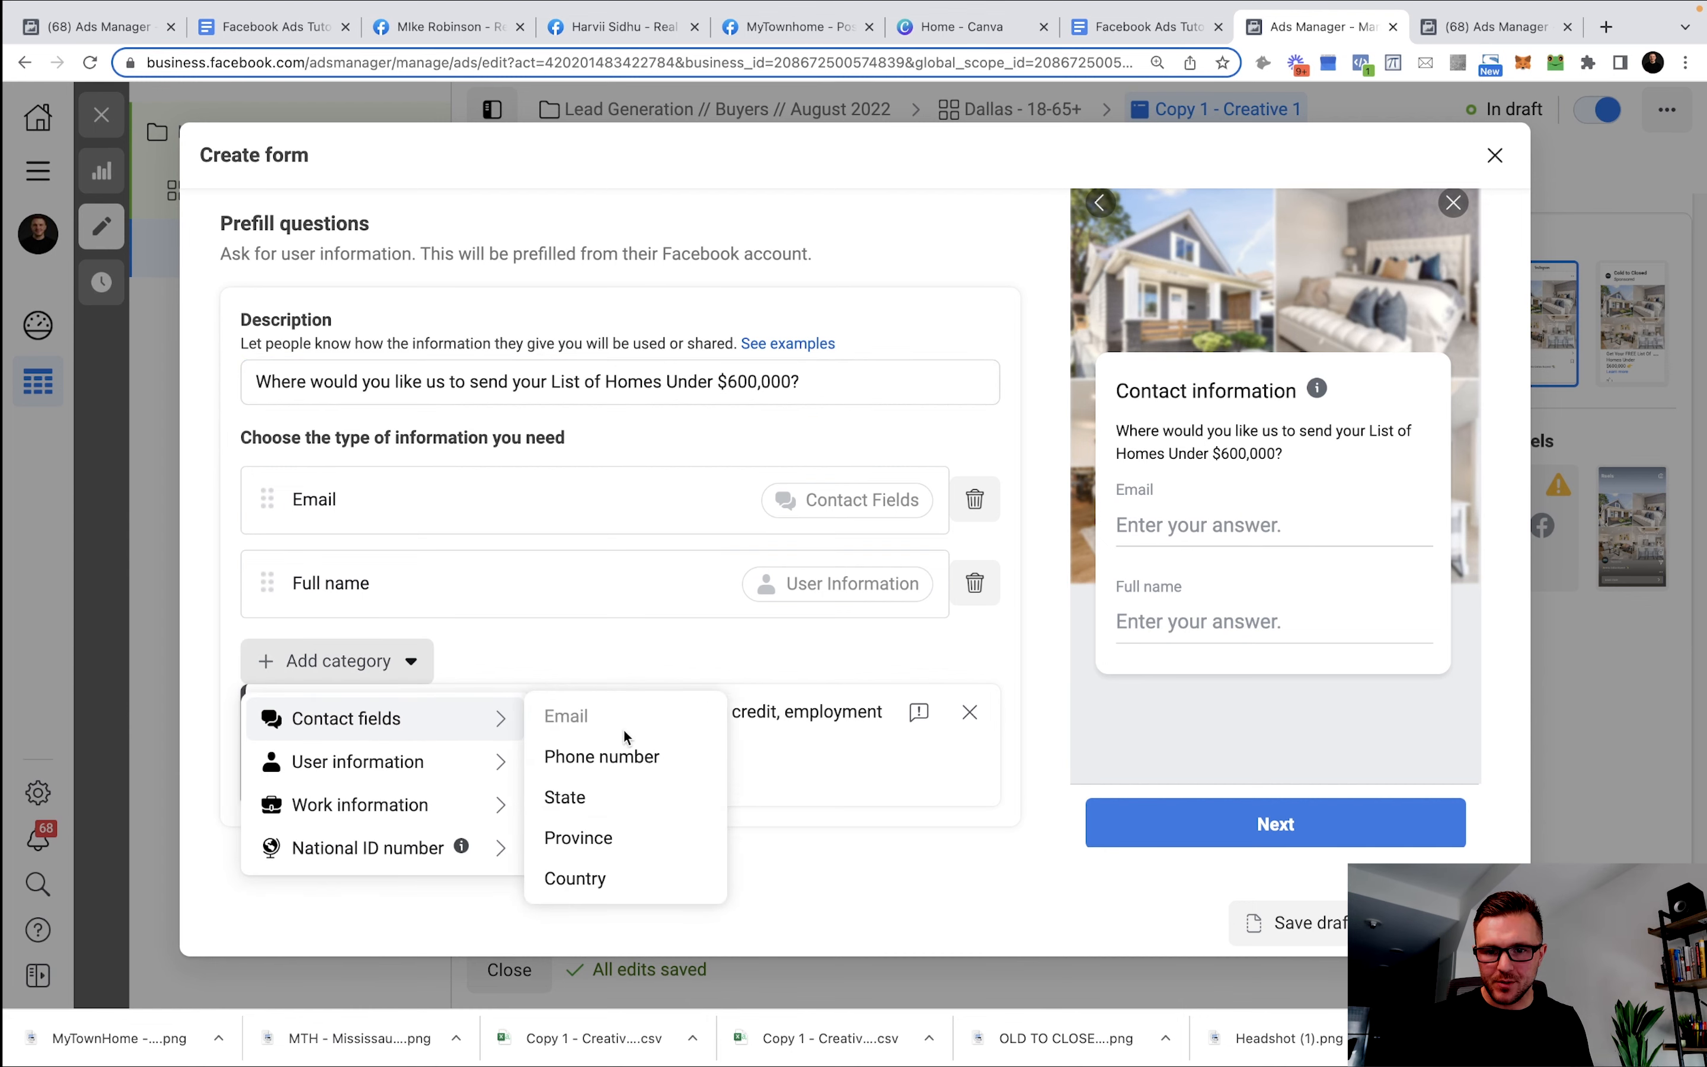
left_click(602, 757)
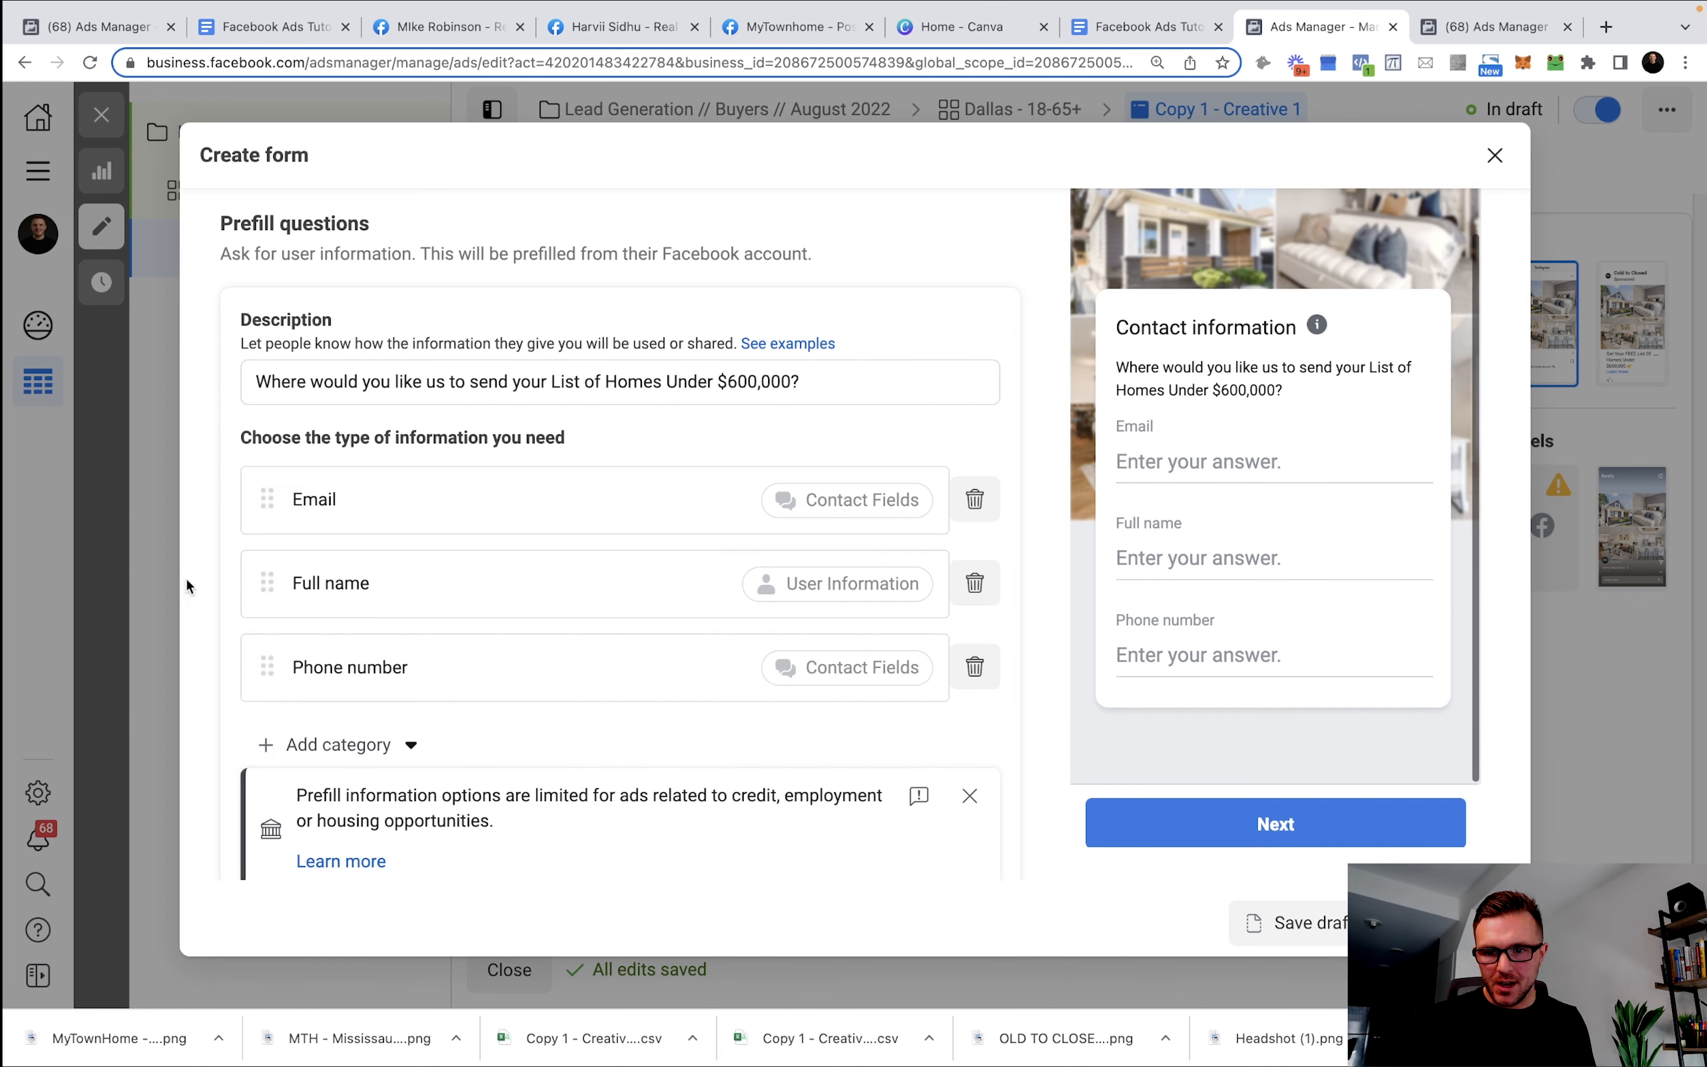
left_click_drag(267, 583, 304, 476)
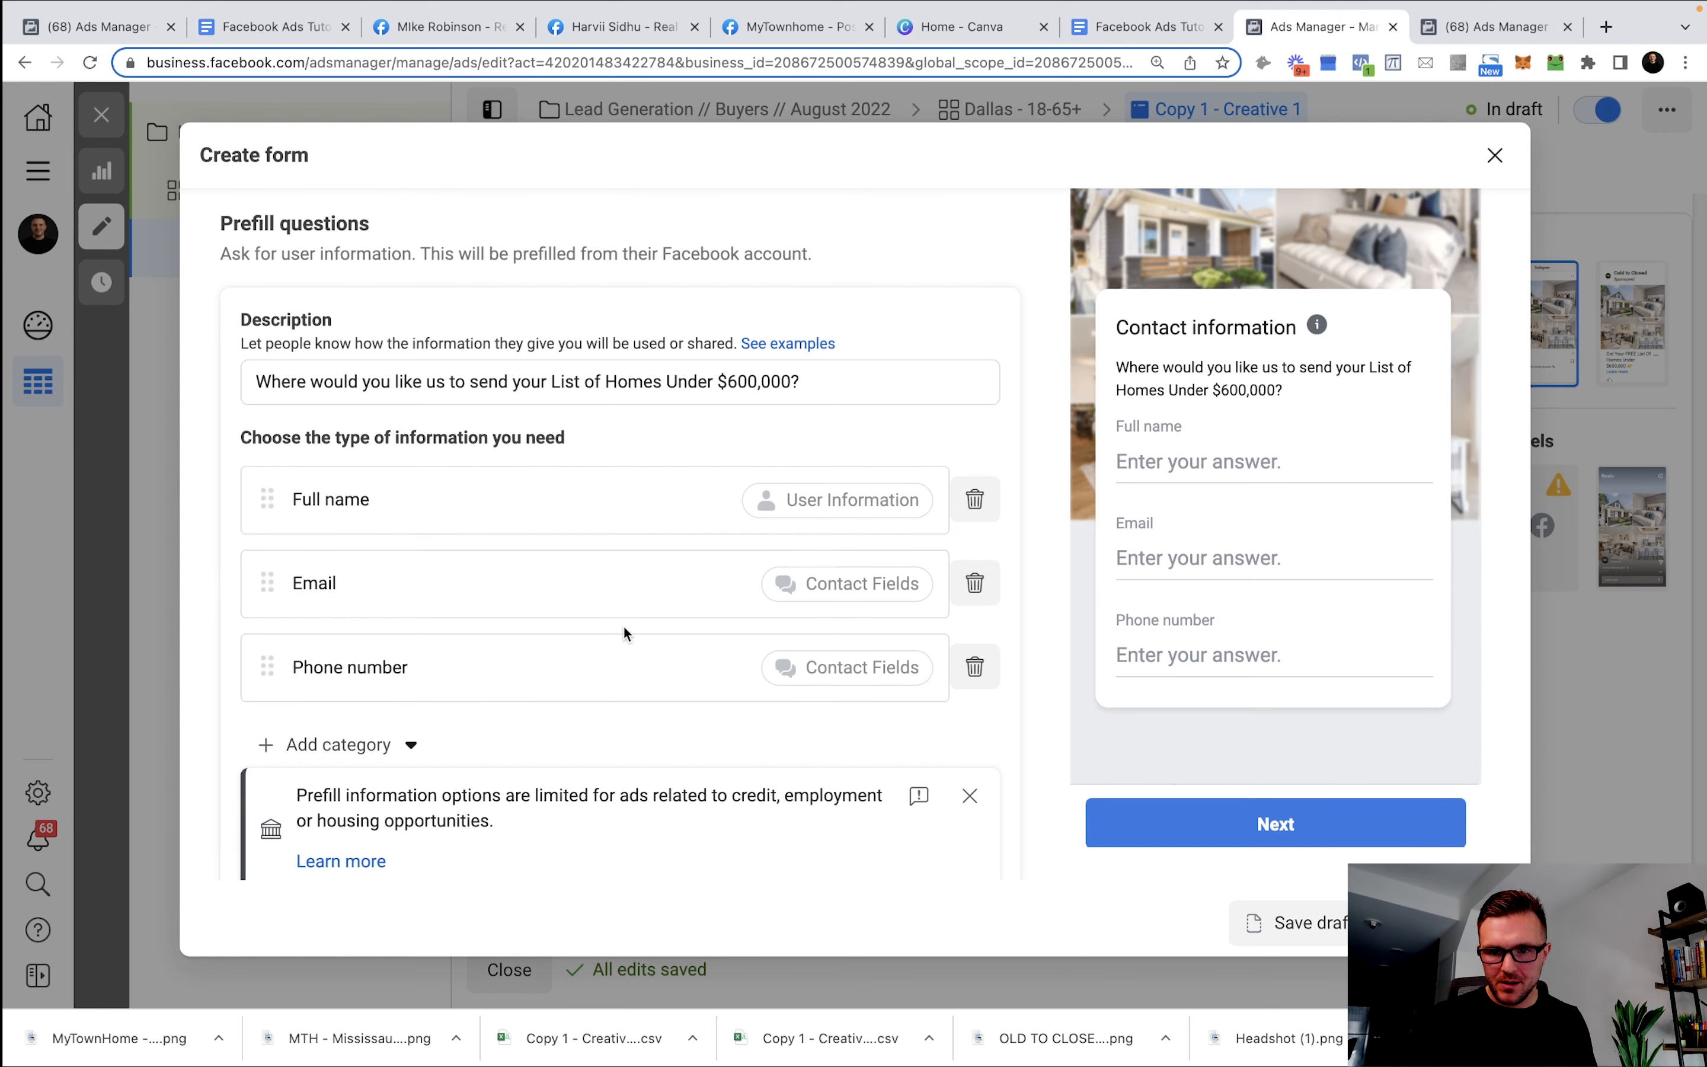
scroll(624, 633, "down", 3)
scroll(605, 634, "down", 1)
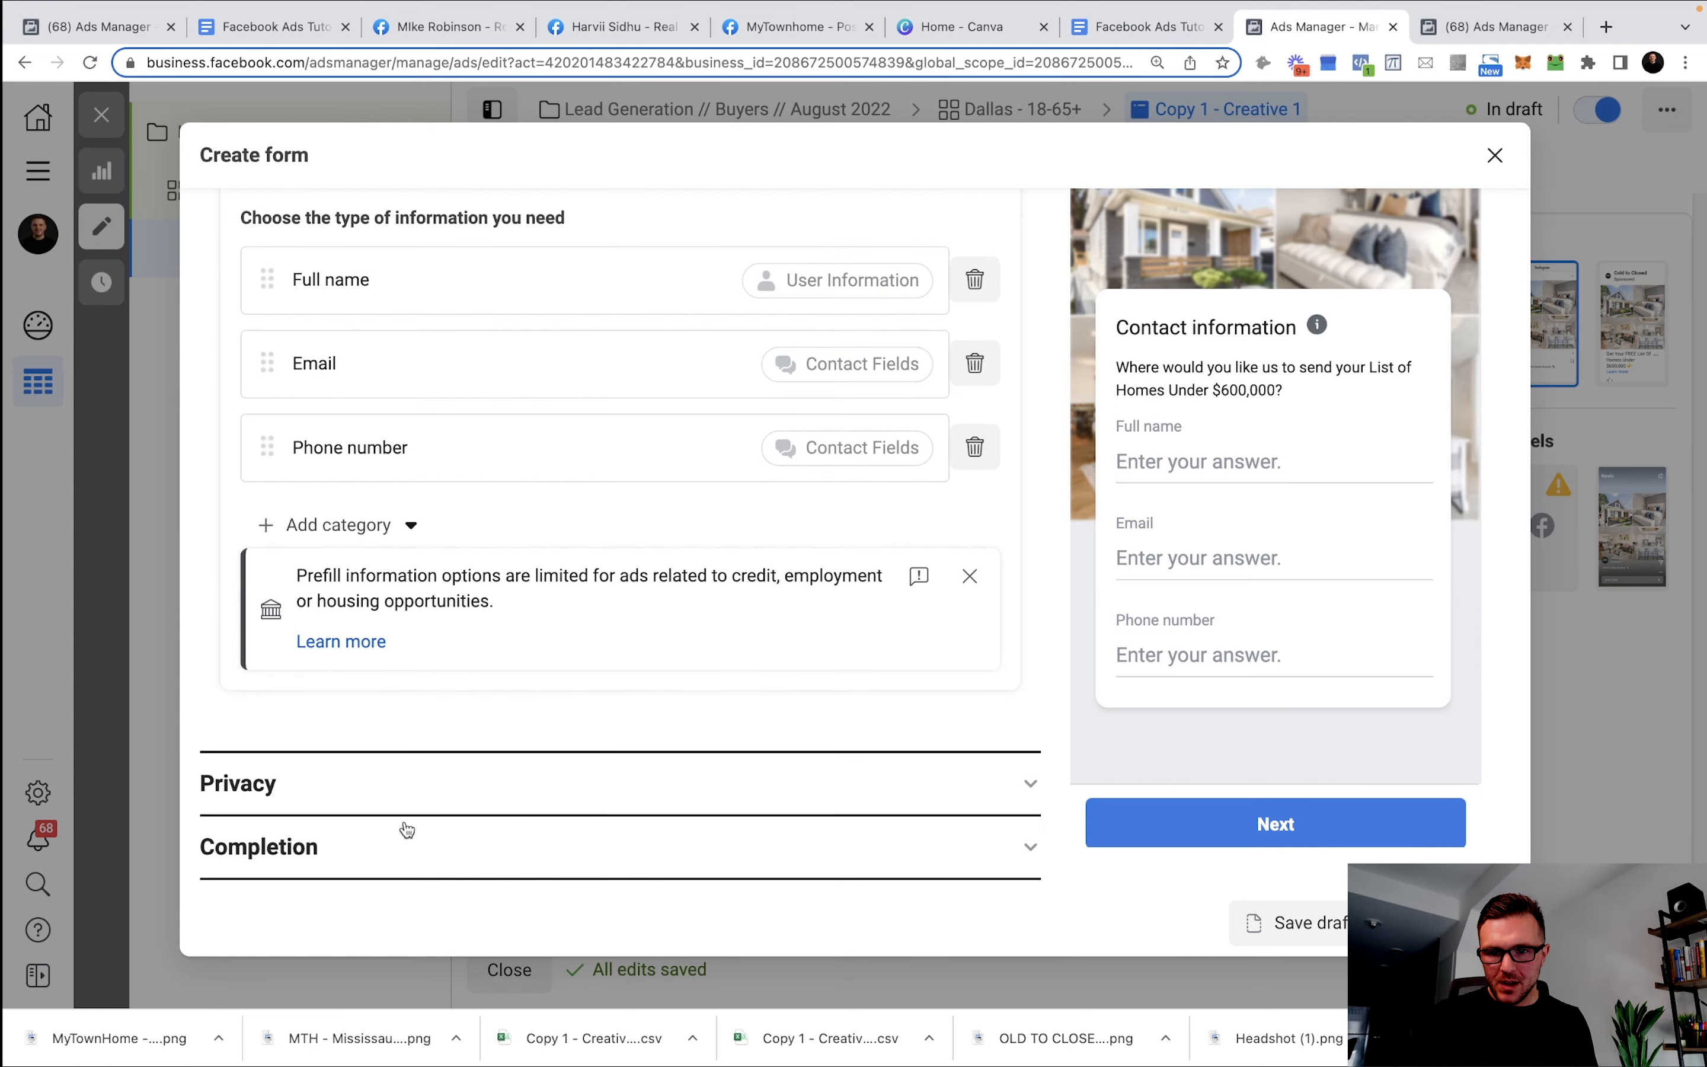
Copy the example privacy policy URL from the Templates doc into the Privacy section's Link field.
left_click(398, 767)
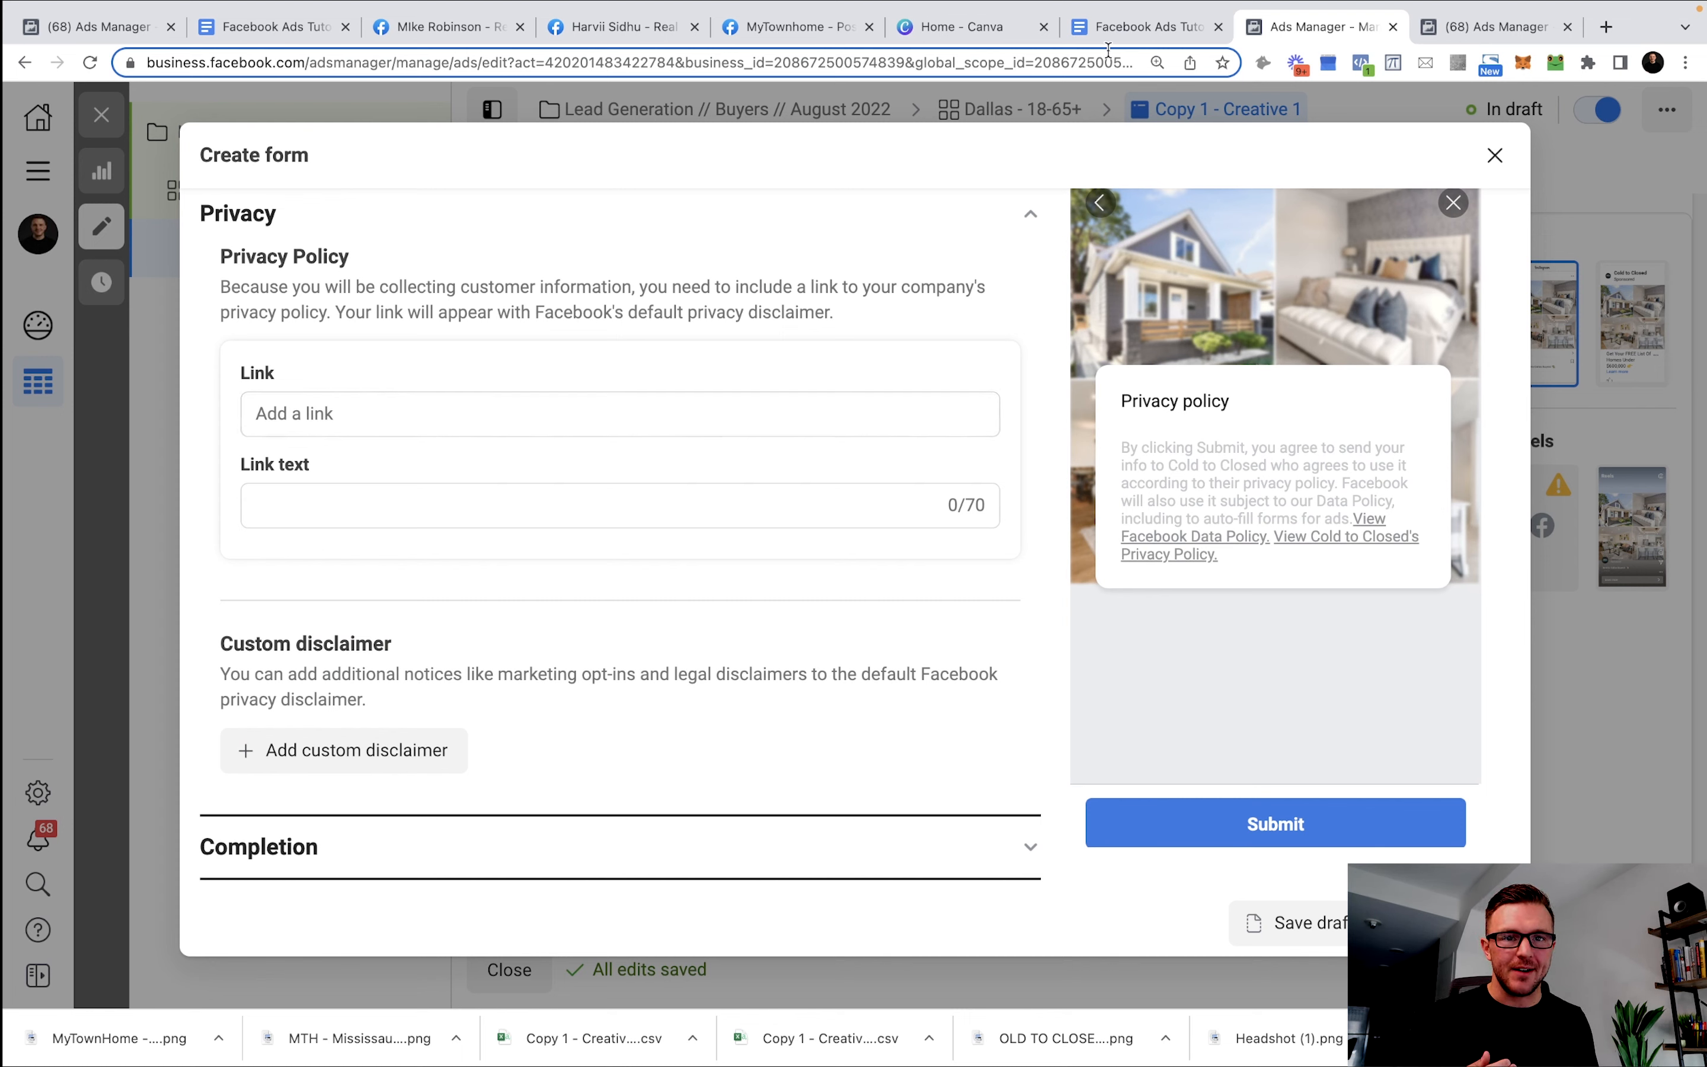
left_click(1149, 27)
scroll(926, 468, "down", 5)
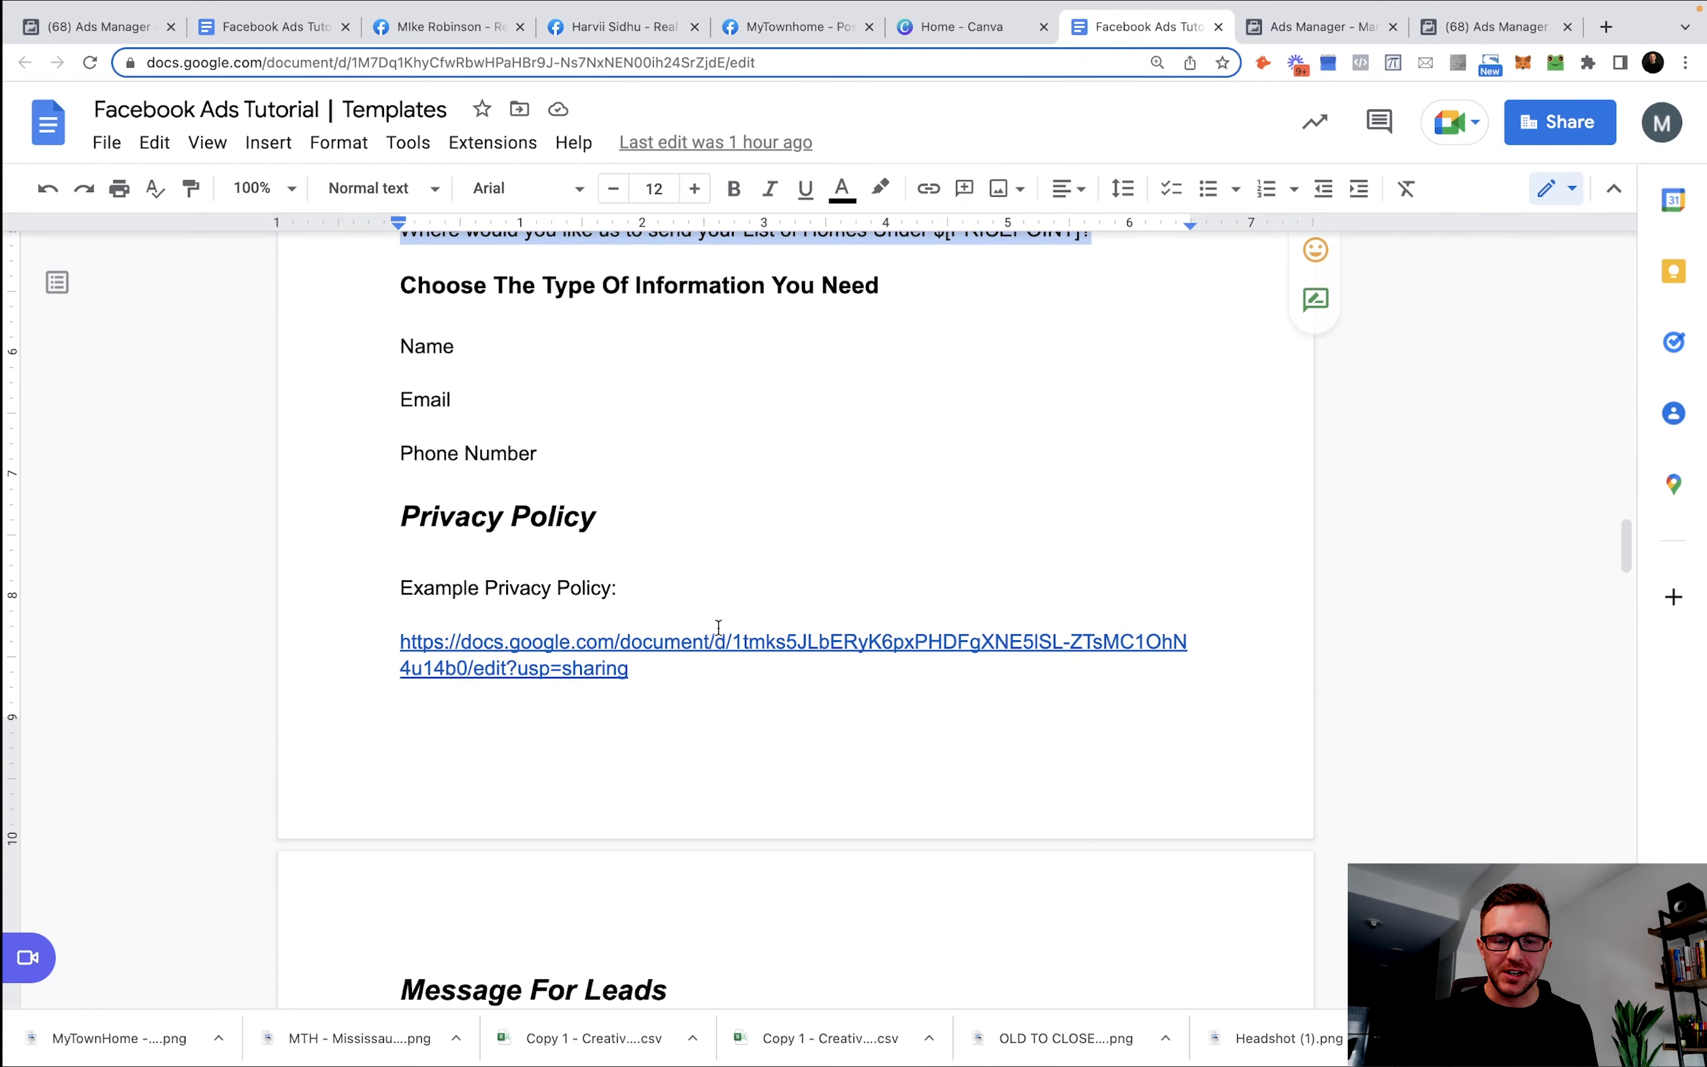
left_click_drag(665, 682, 400, 612)
key("ctrl+c")
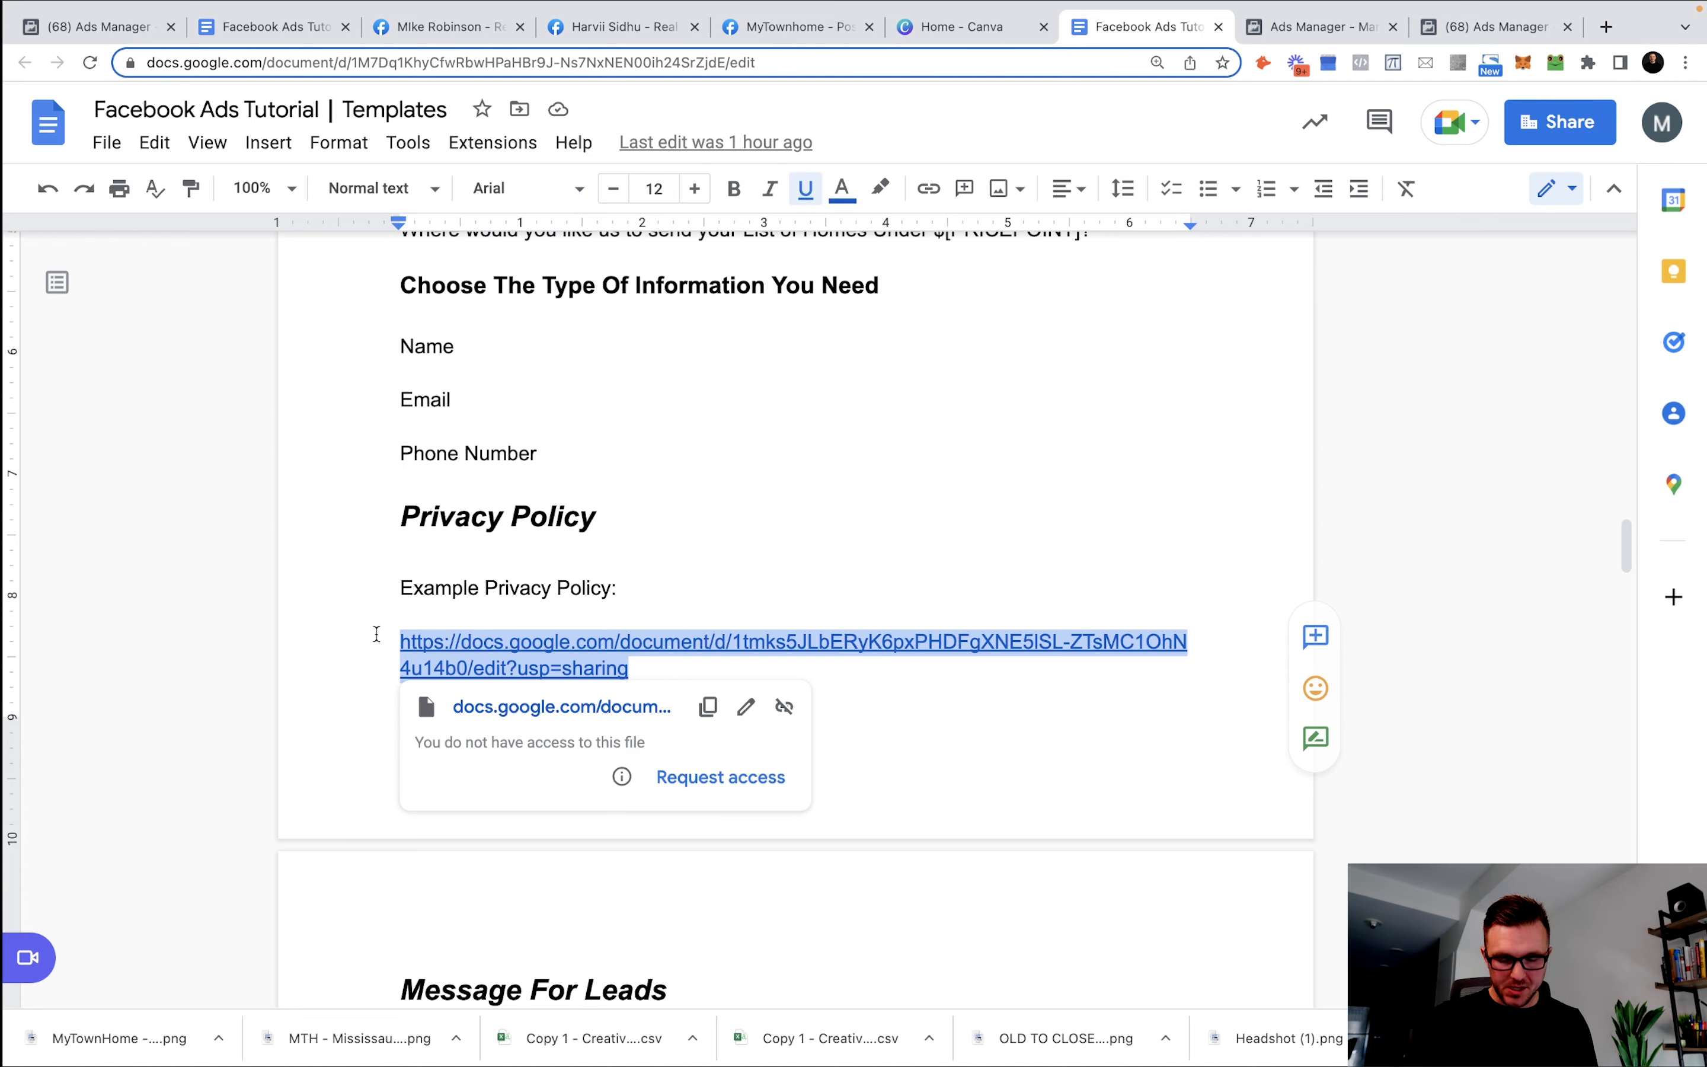
left_click(993, 28)
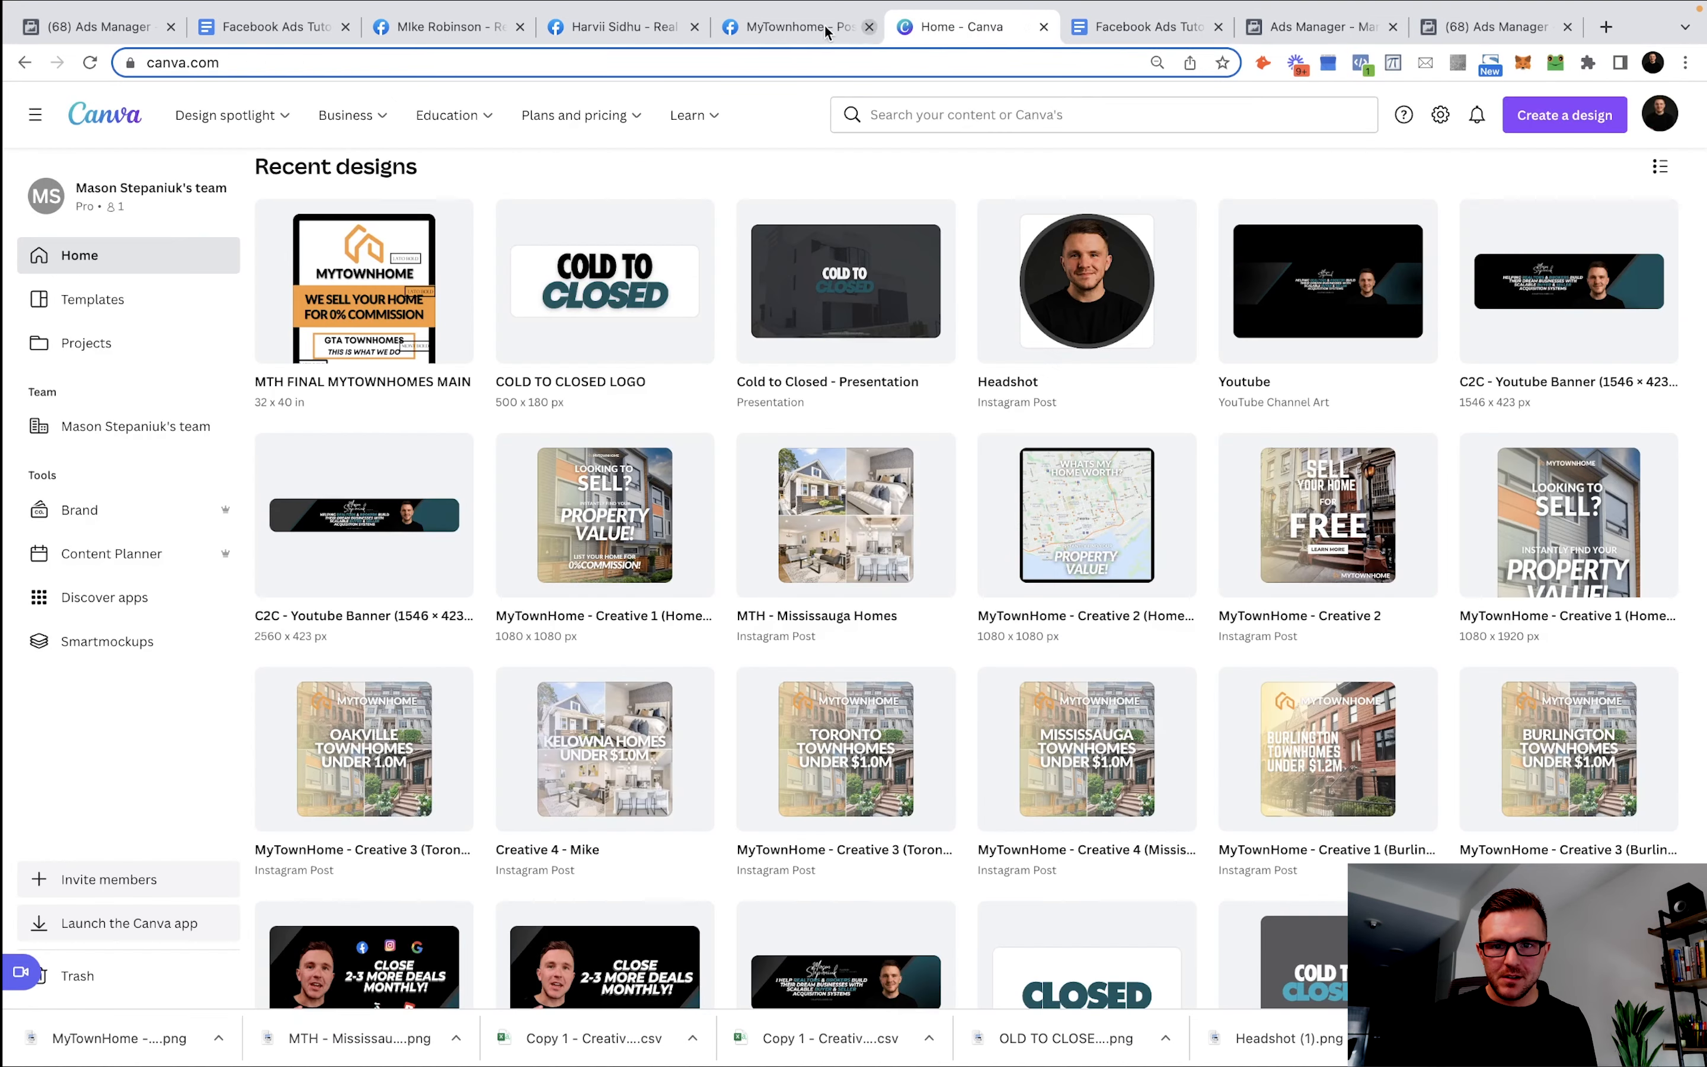
left_click(1283, 26)
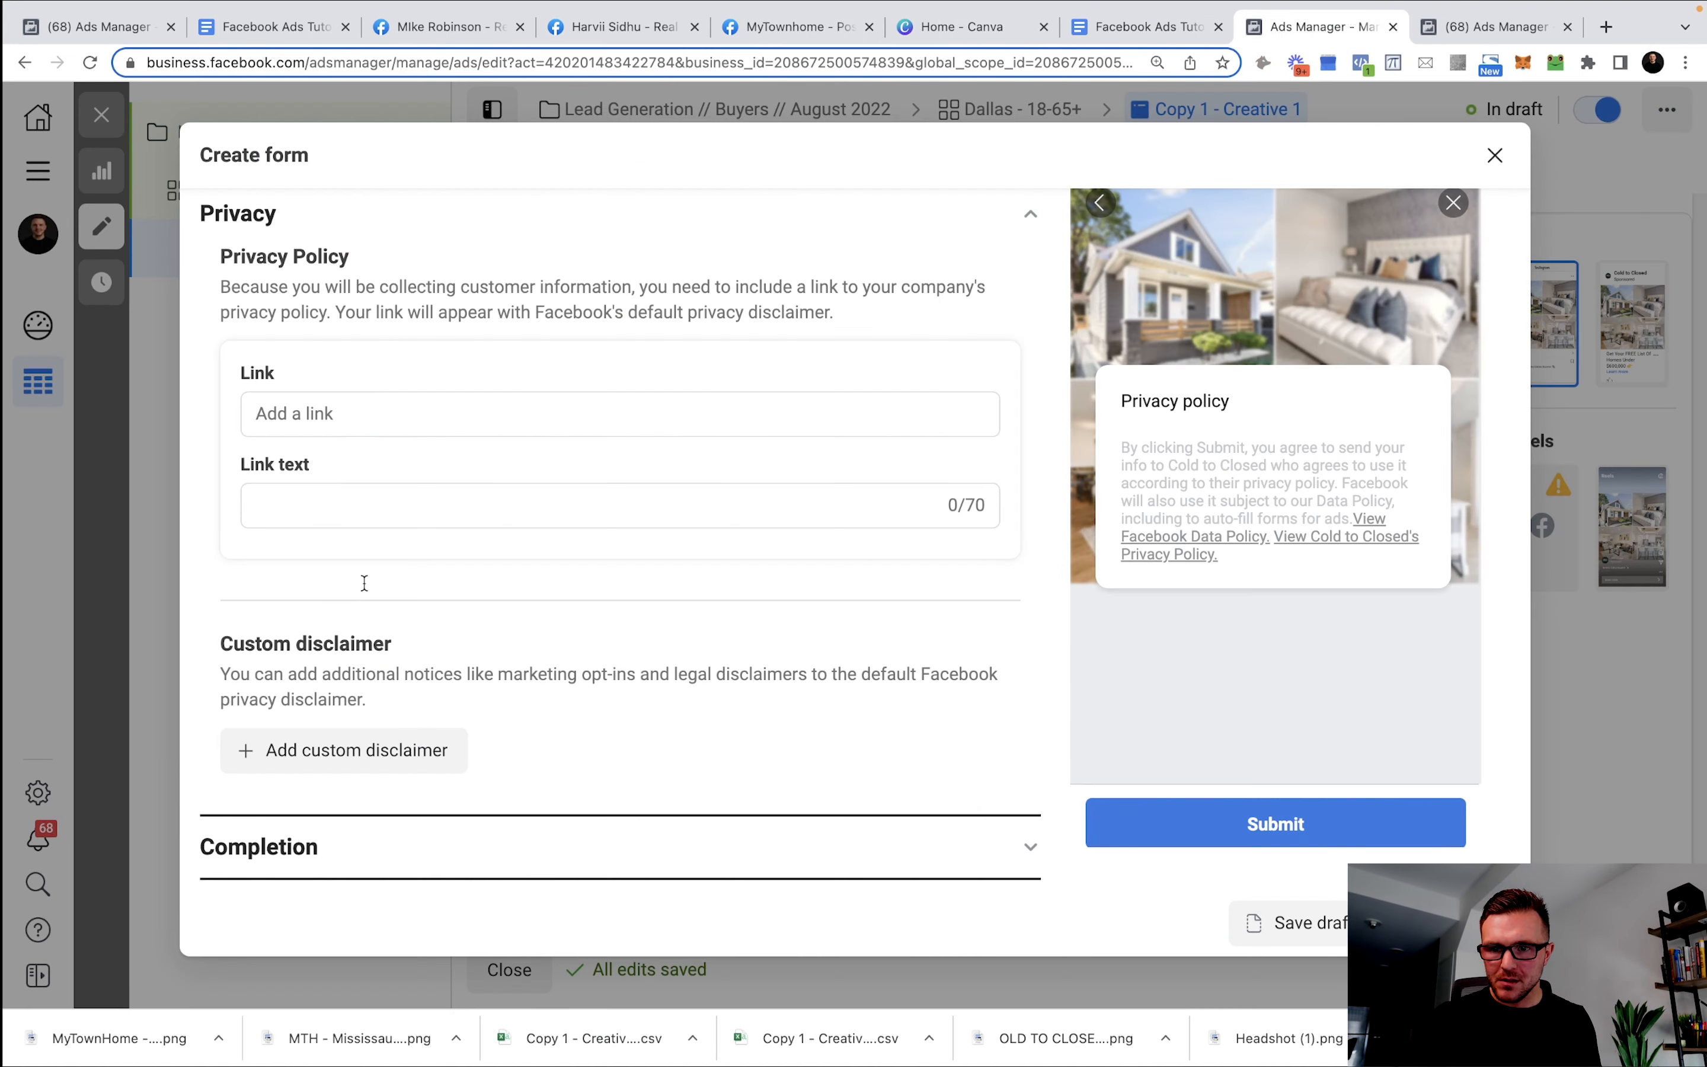
left_click(367, 419)
key("ctrl+v")
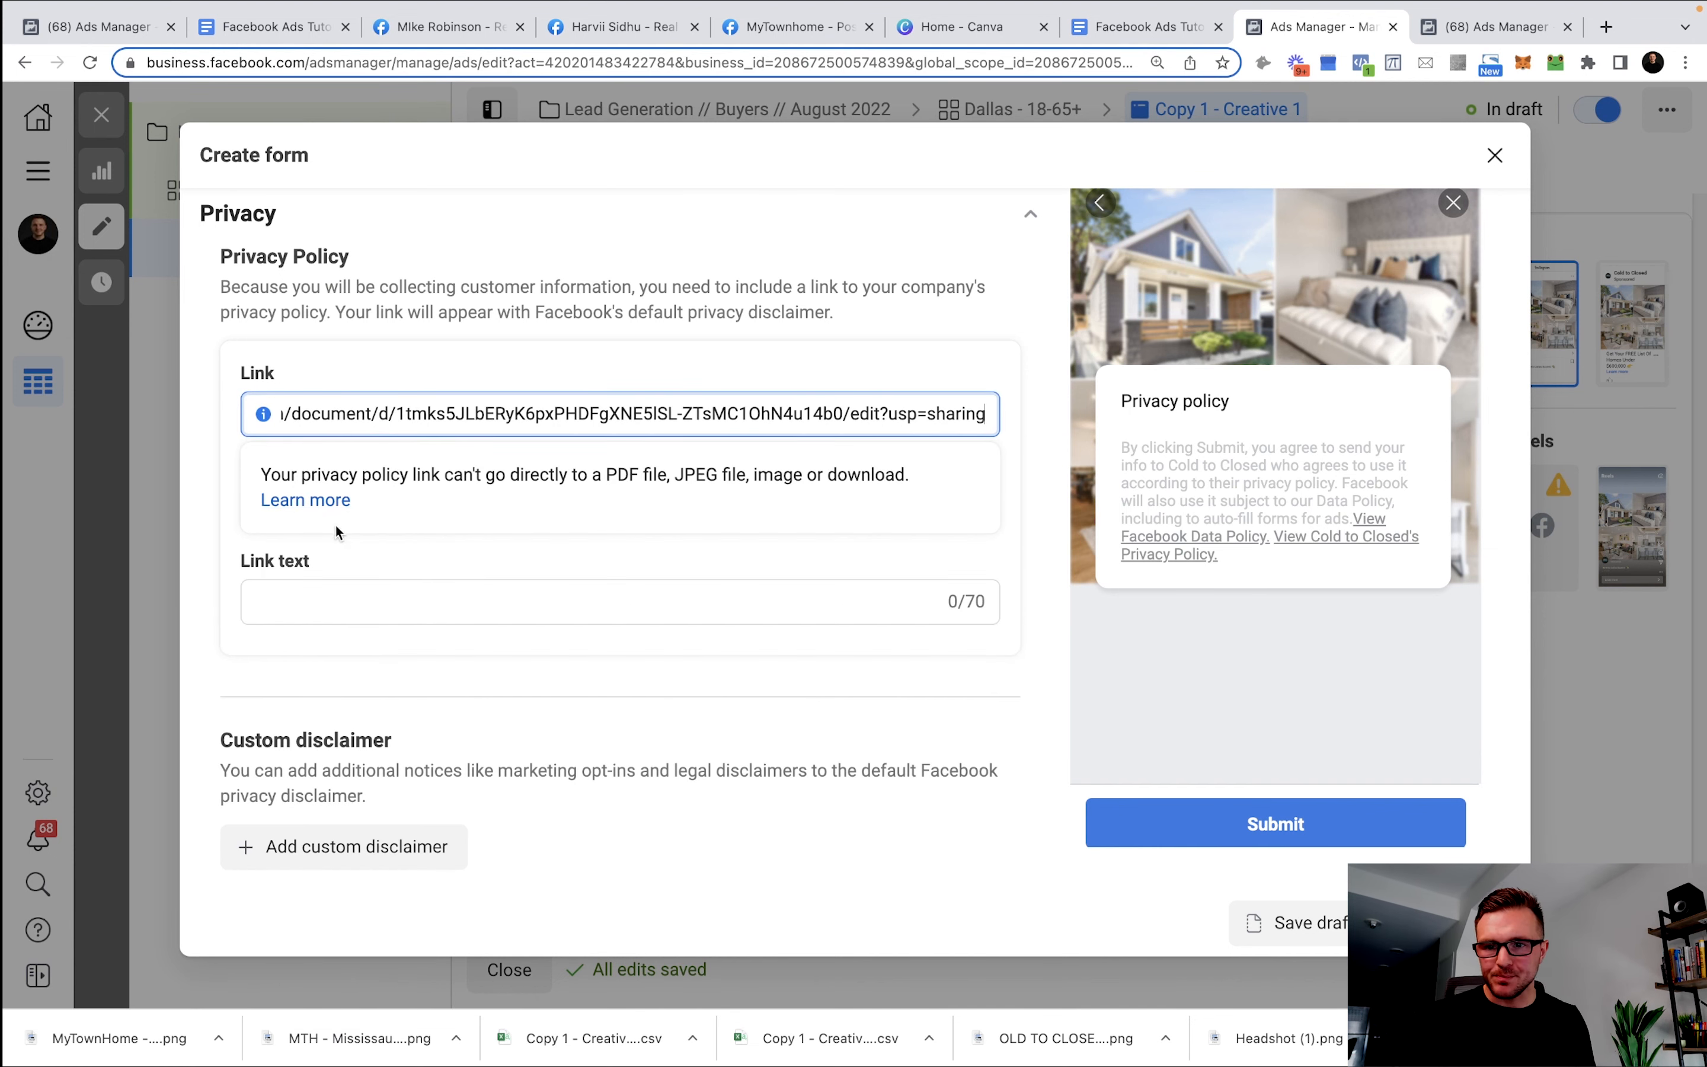
scroll(457, 583, "down", 2)
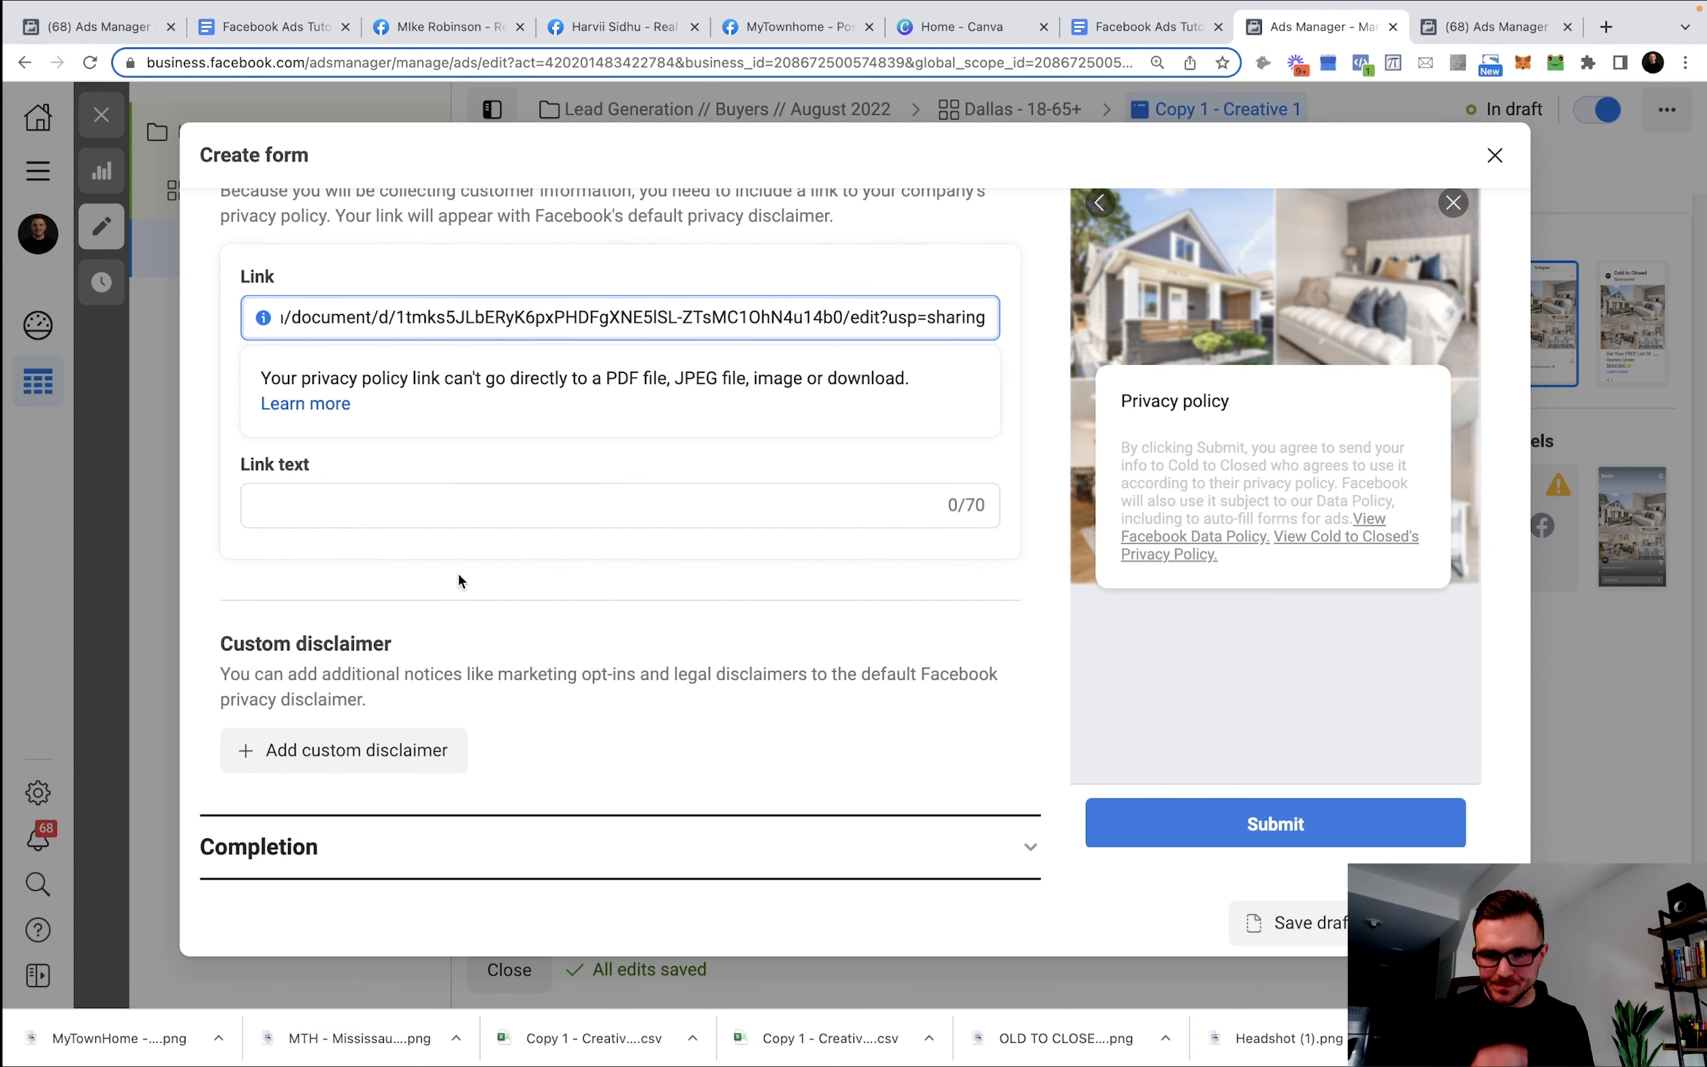
left_click(453, 834)
scroll(571, 545, "down", 2)
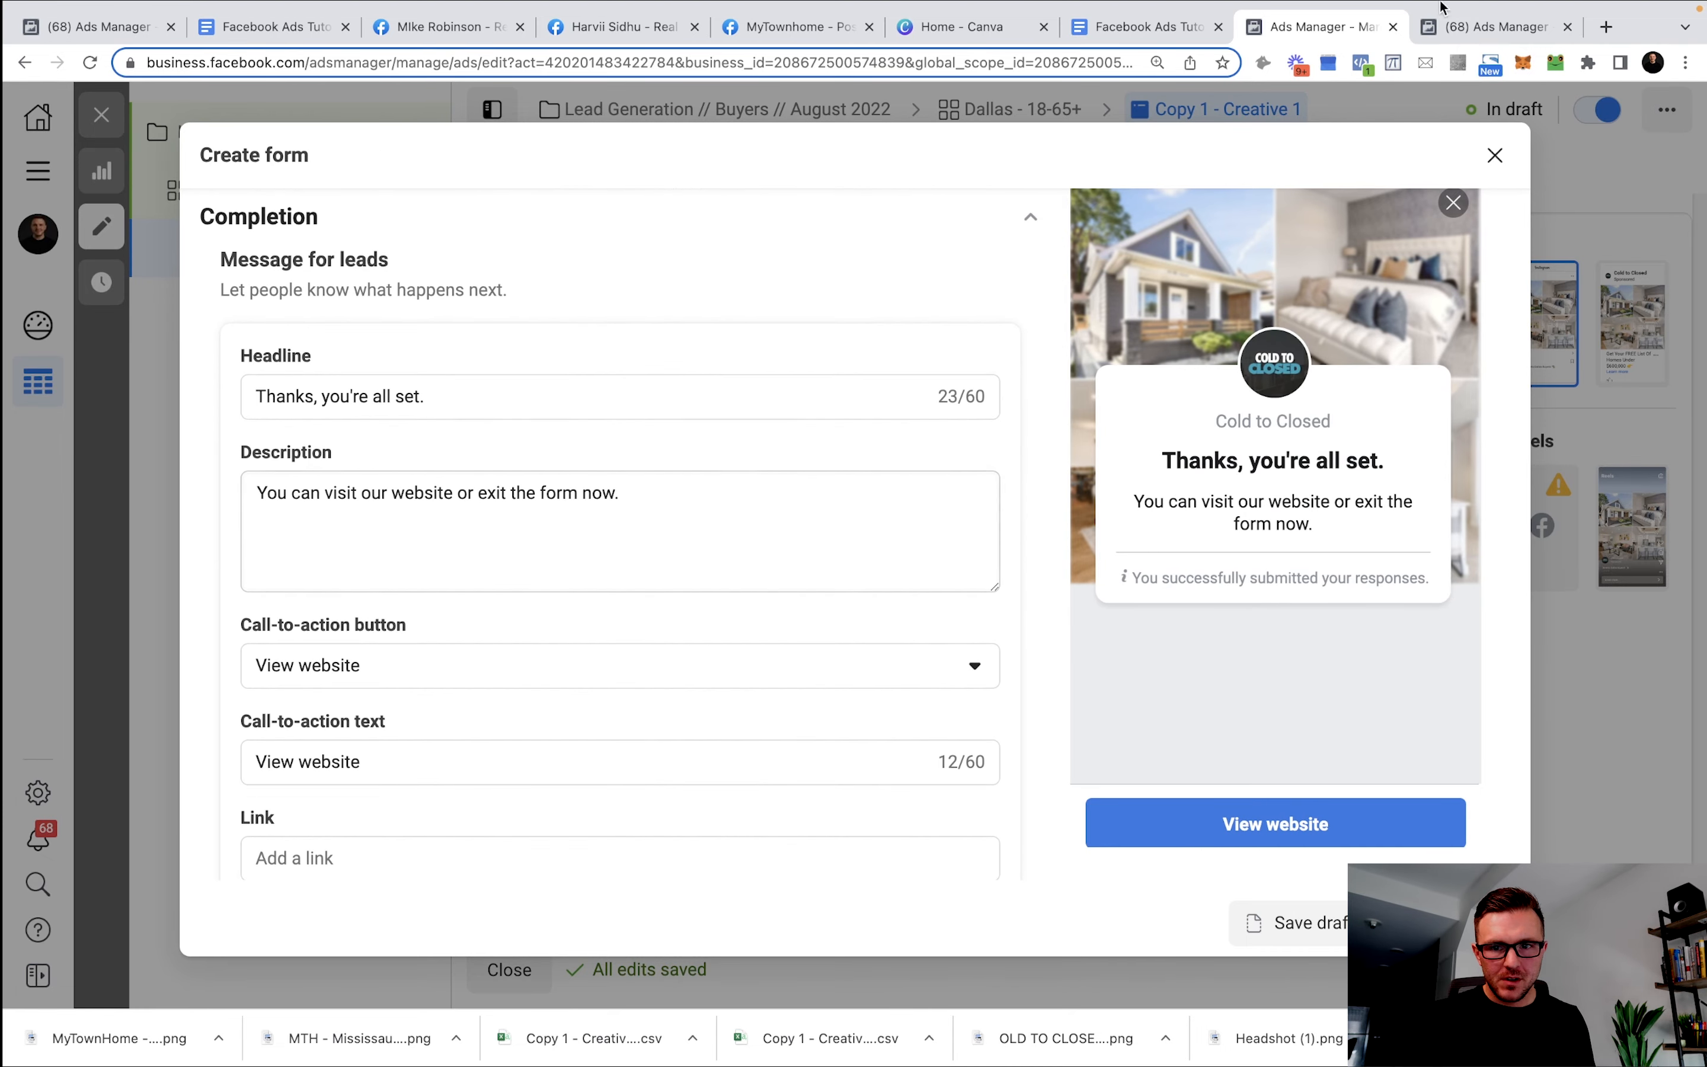
Replace the completion headline with the template's 'Thank You! Click below for your list of Homes!'.
left_click(1143, 26)
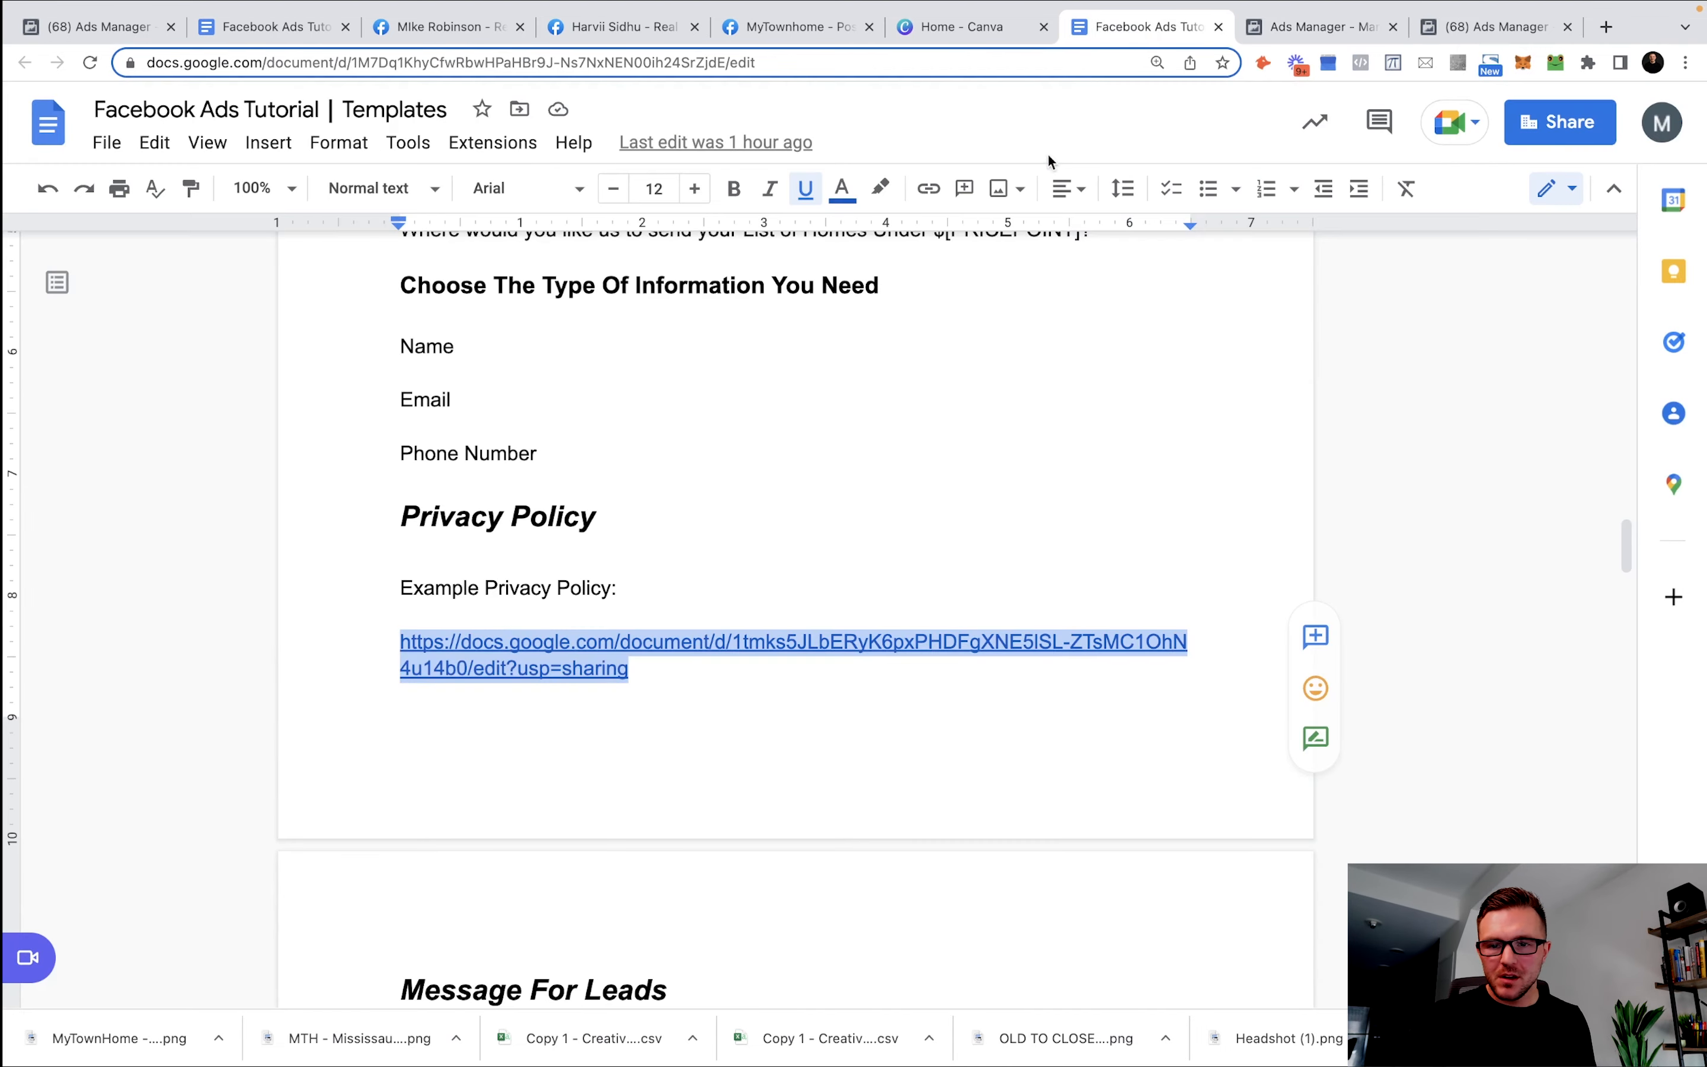
scroll(668, 603, "down", 10)
scroll(680, 589, "up", 2)
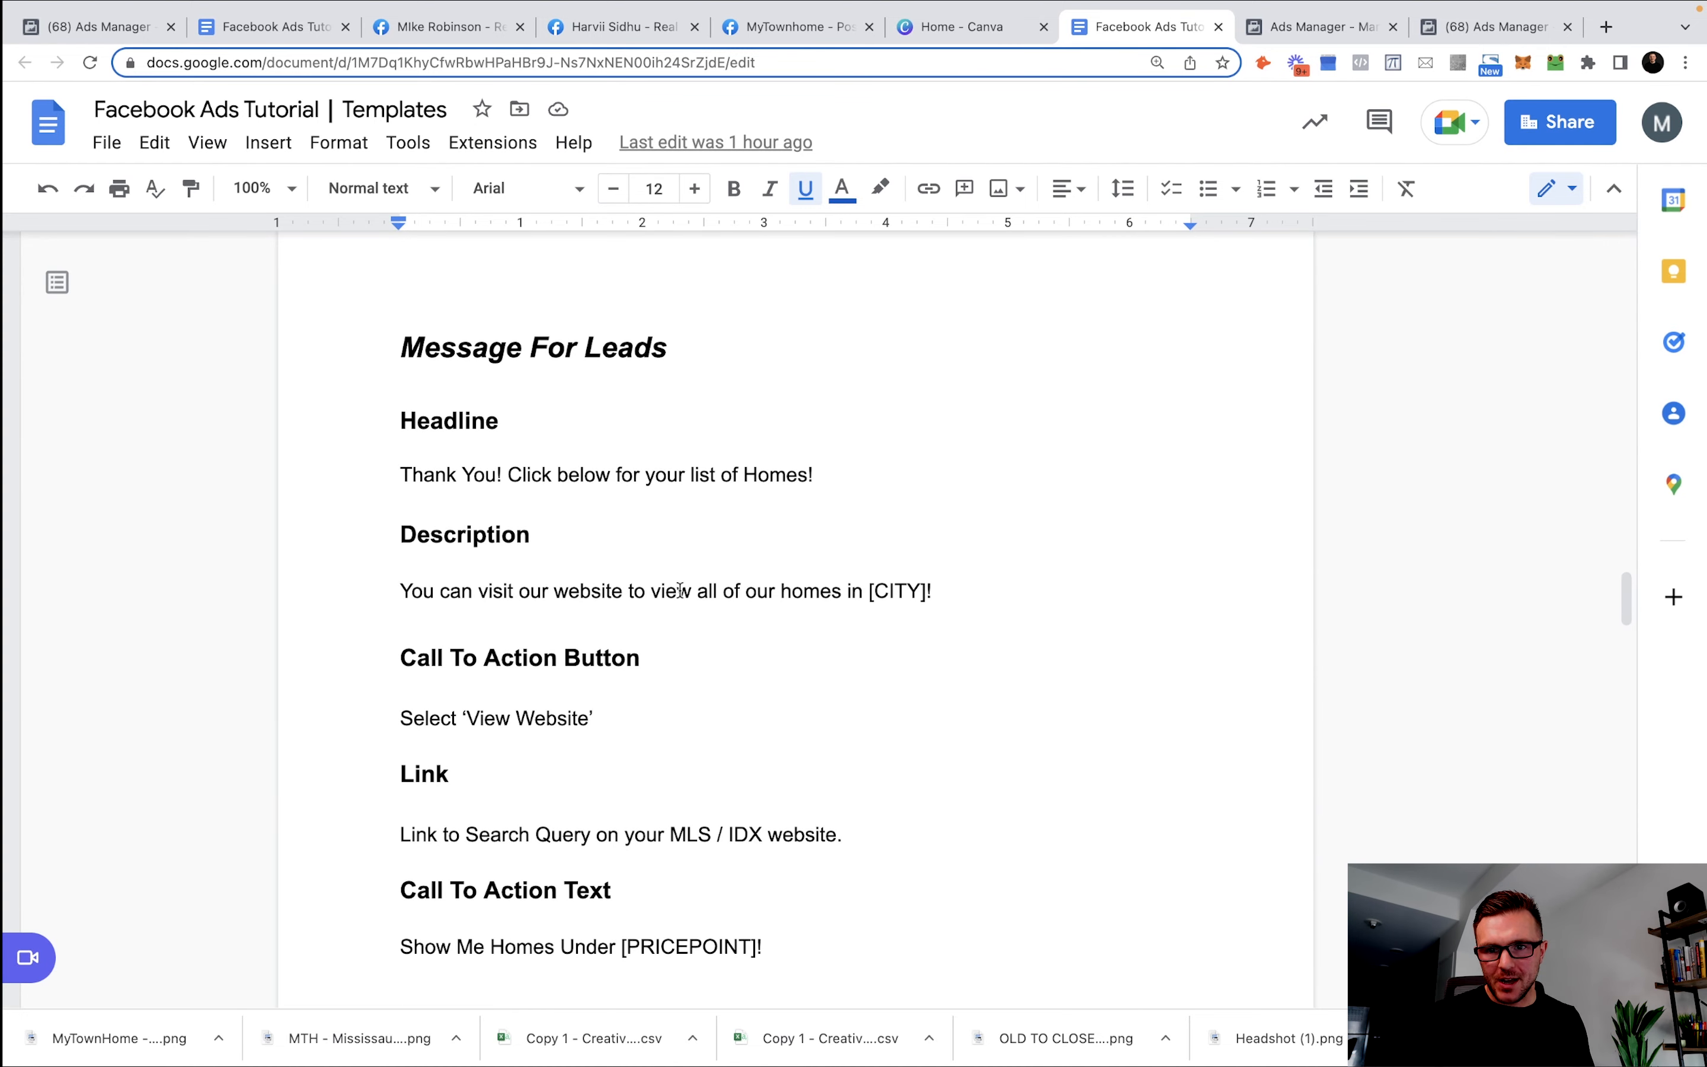
left_click_drag(816, 474, 320, 472)
key("ctrl+c")
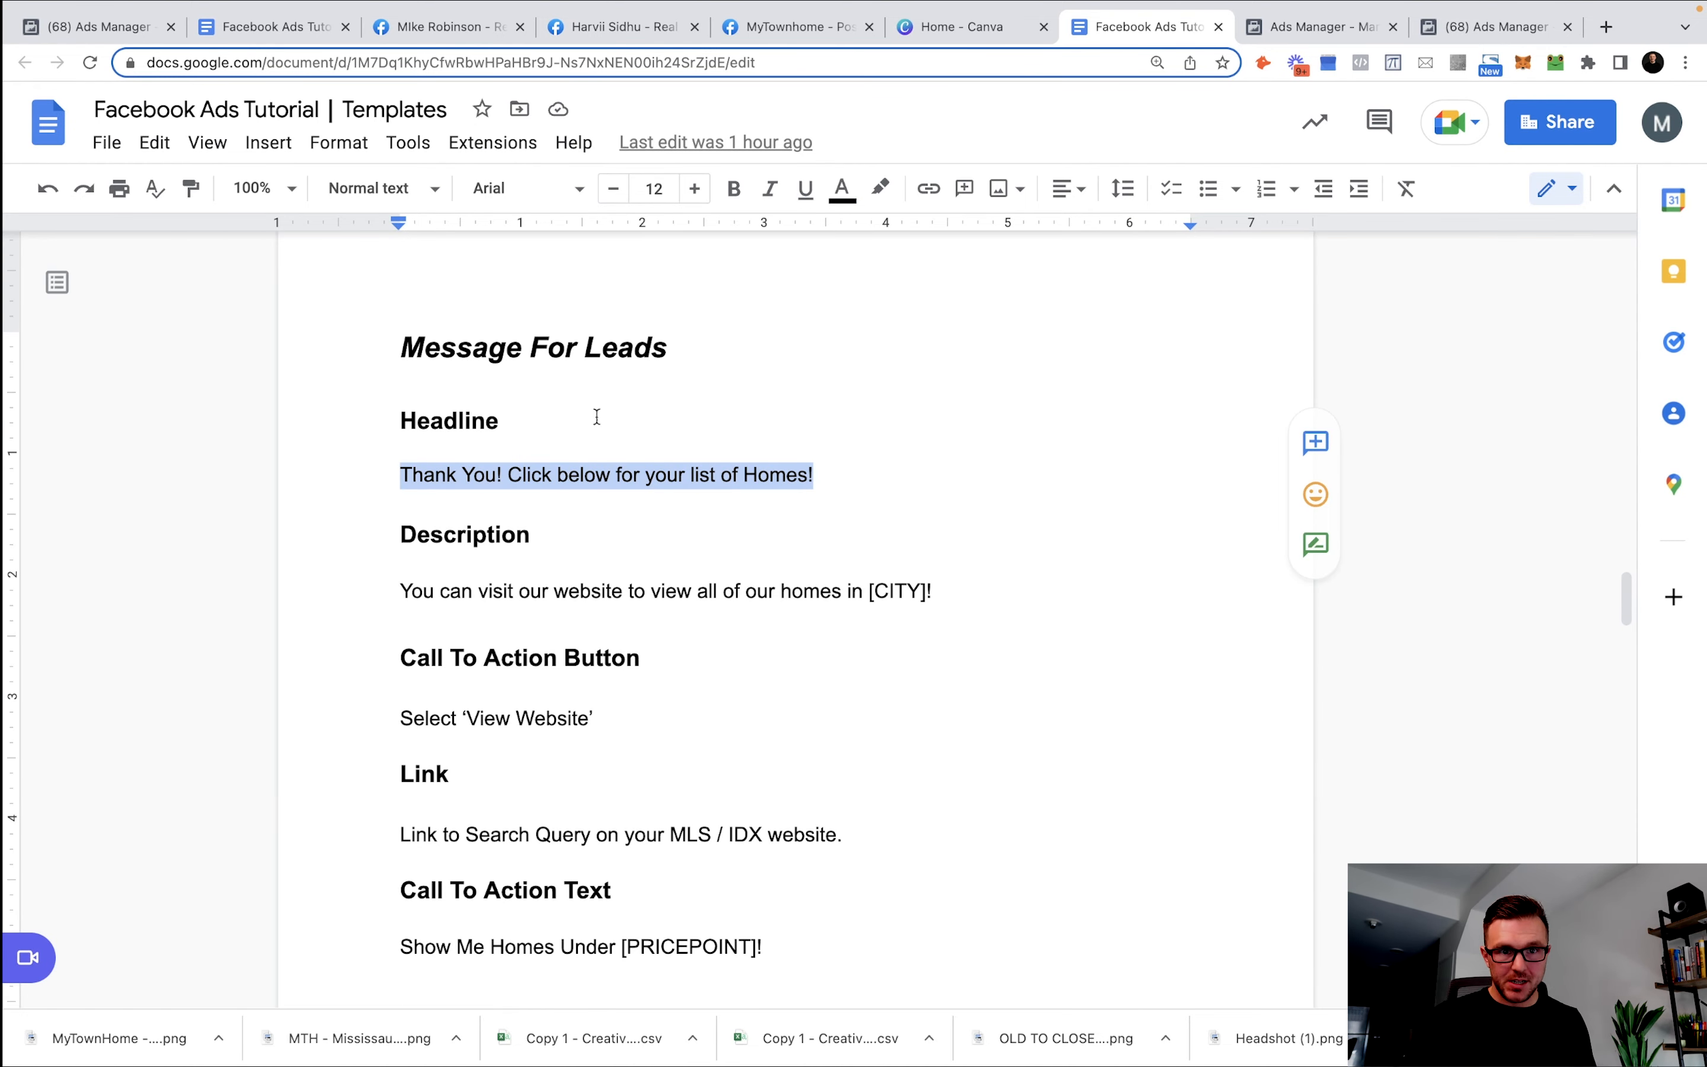
left_click(1326, 27)
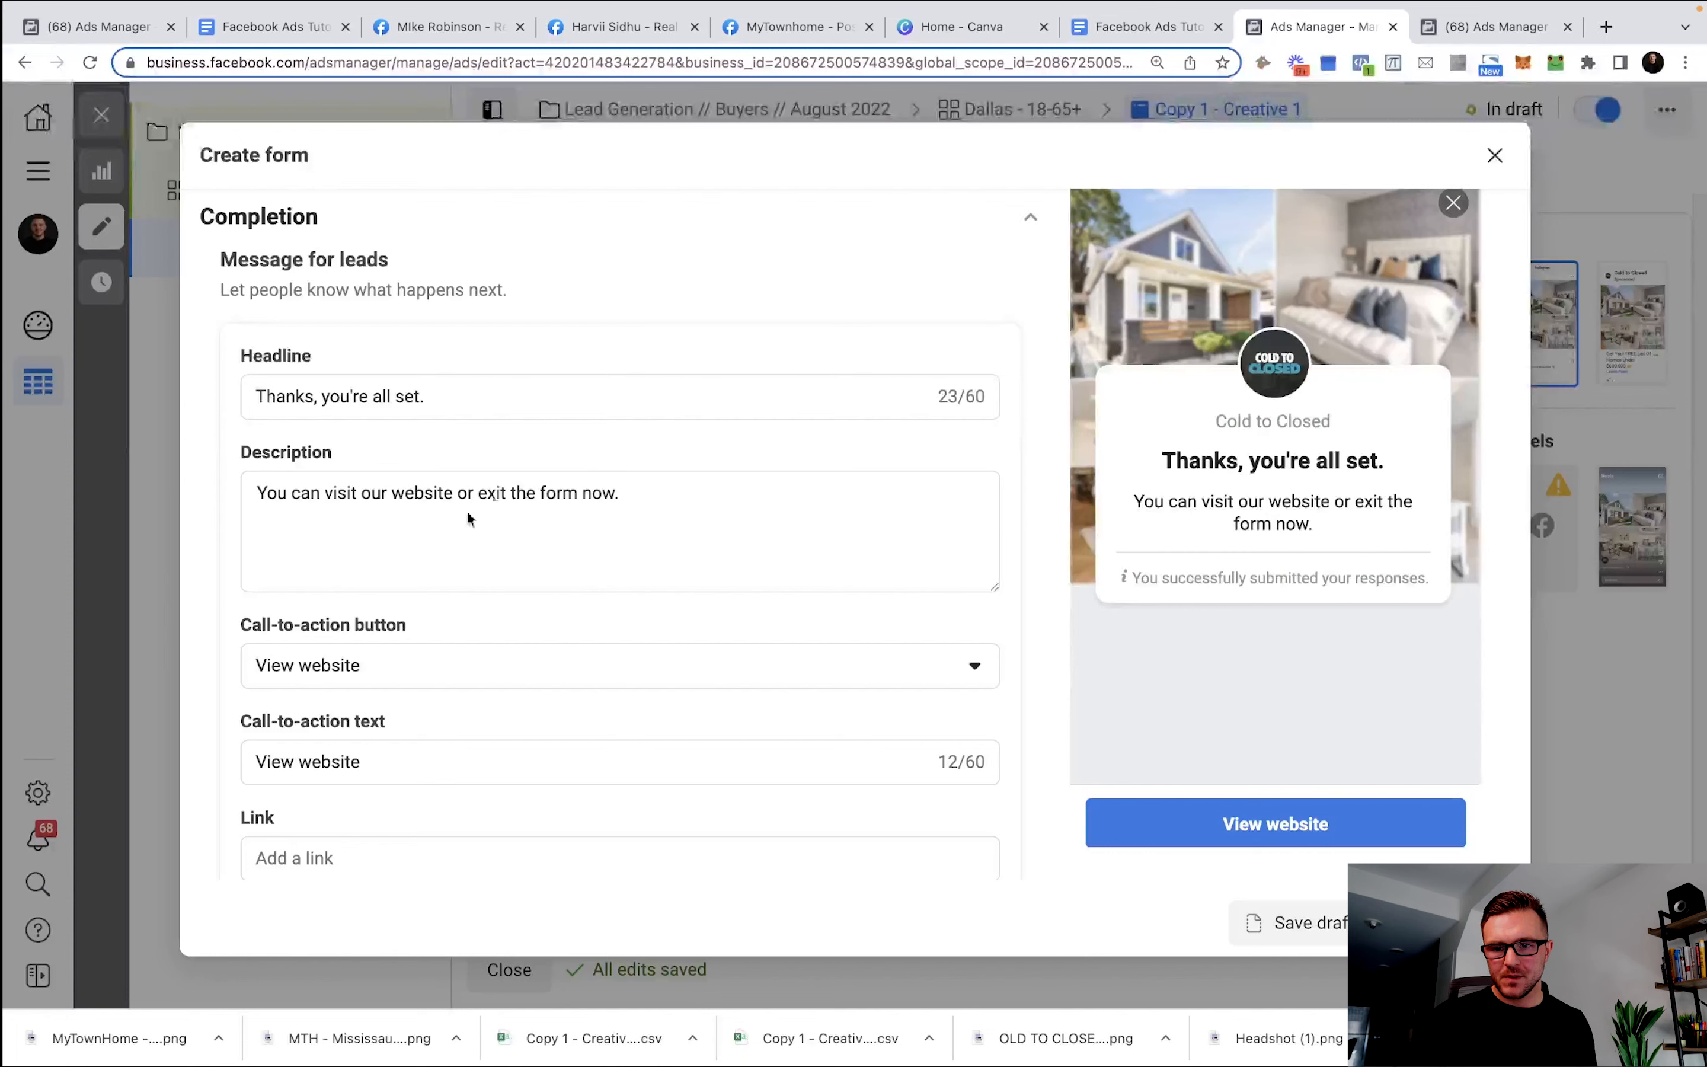
triple_click(497, 390)
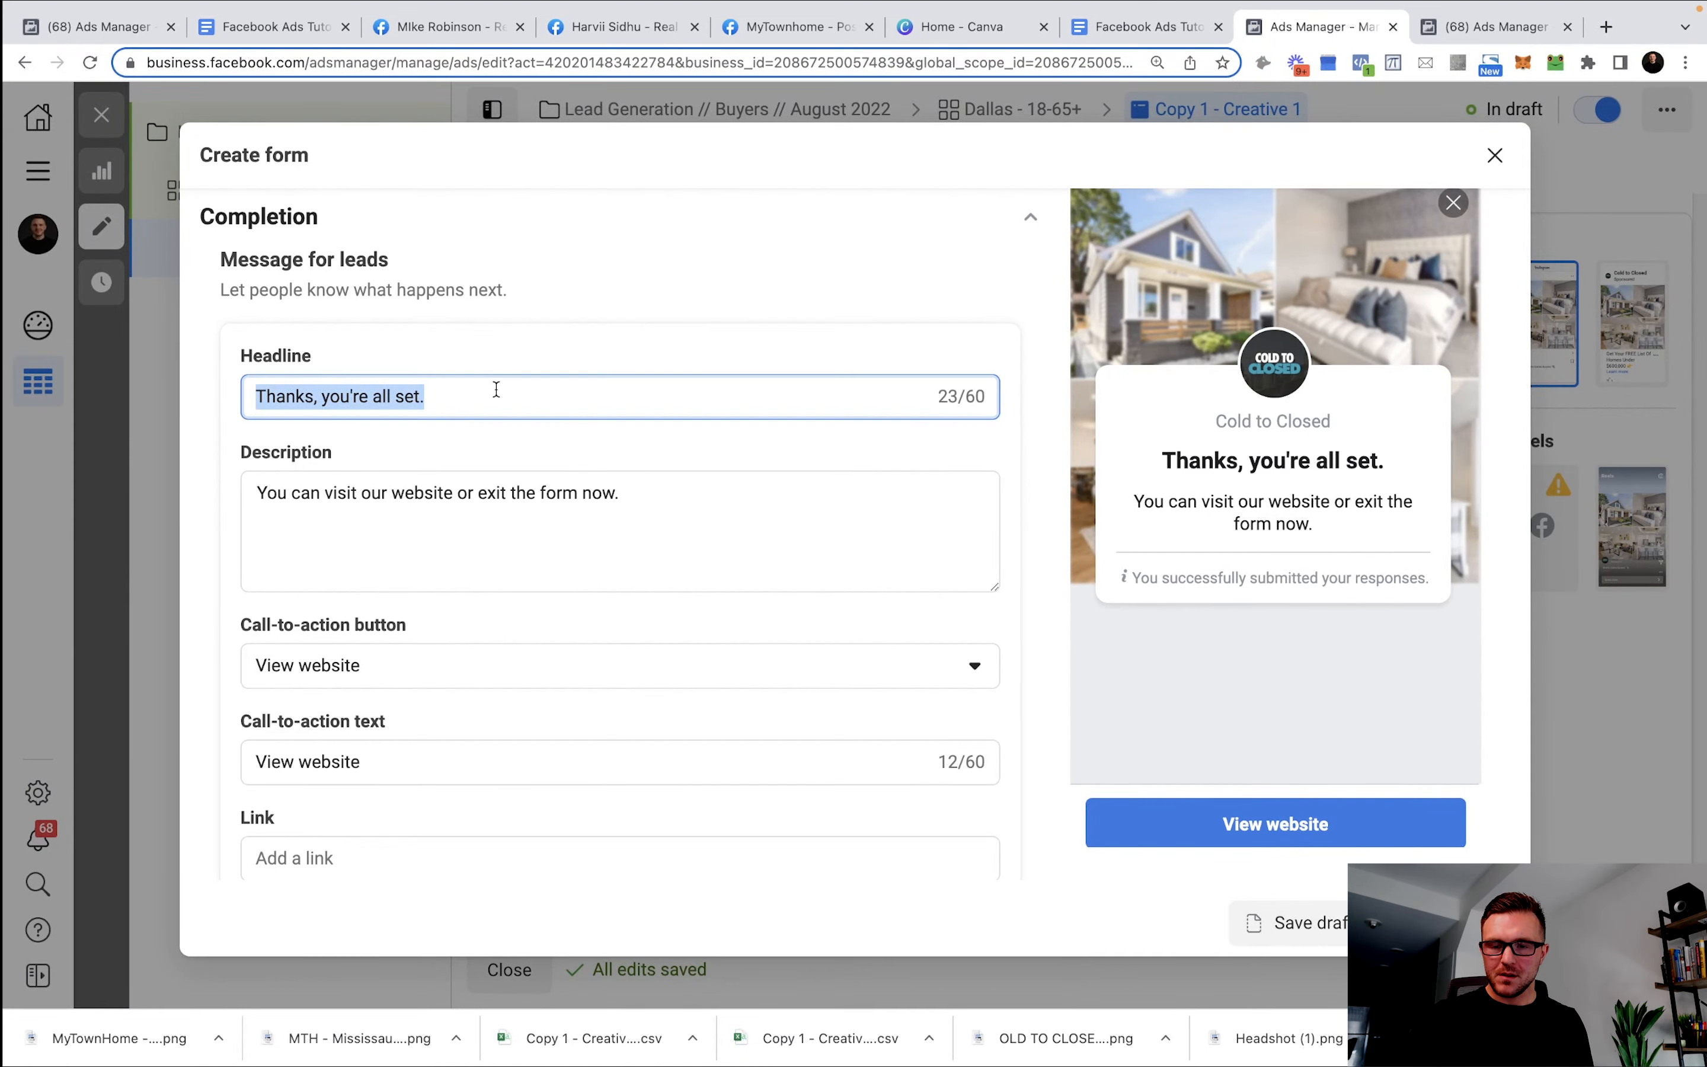
key("ctrl+v")
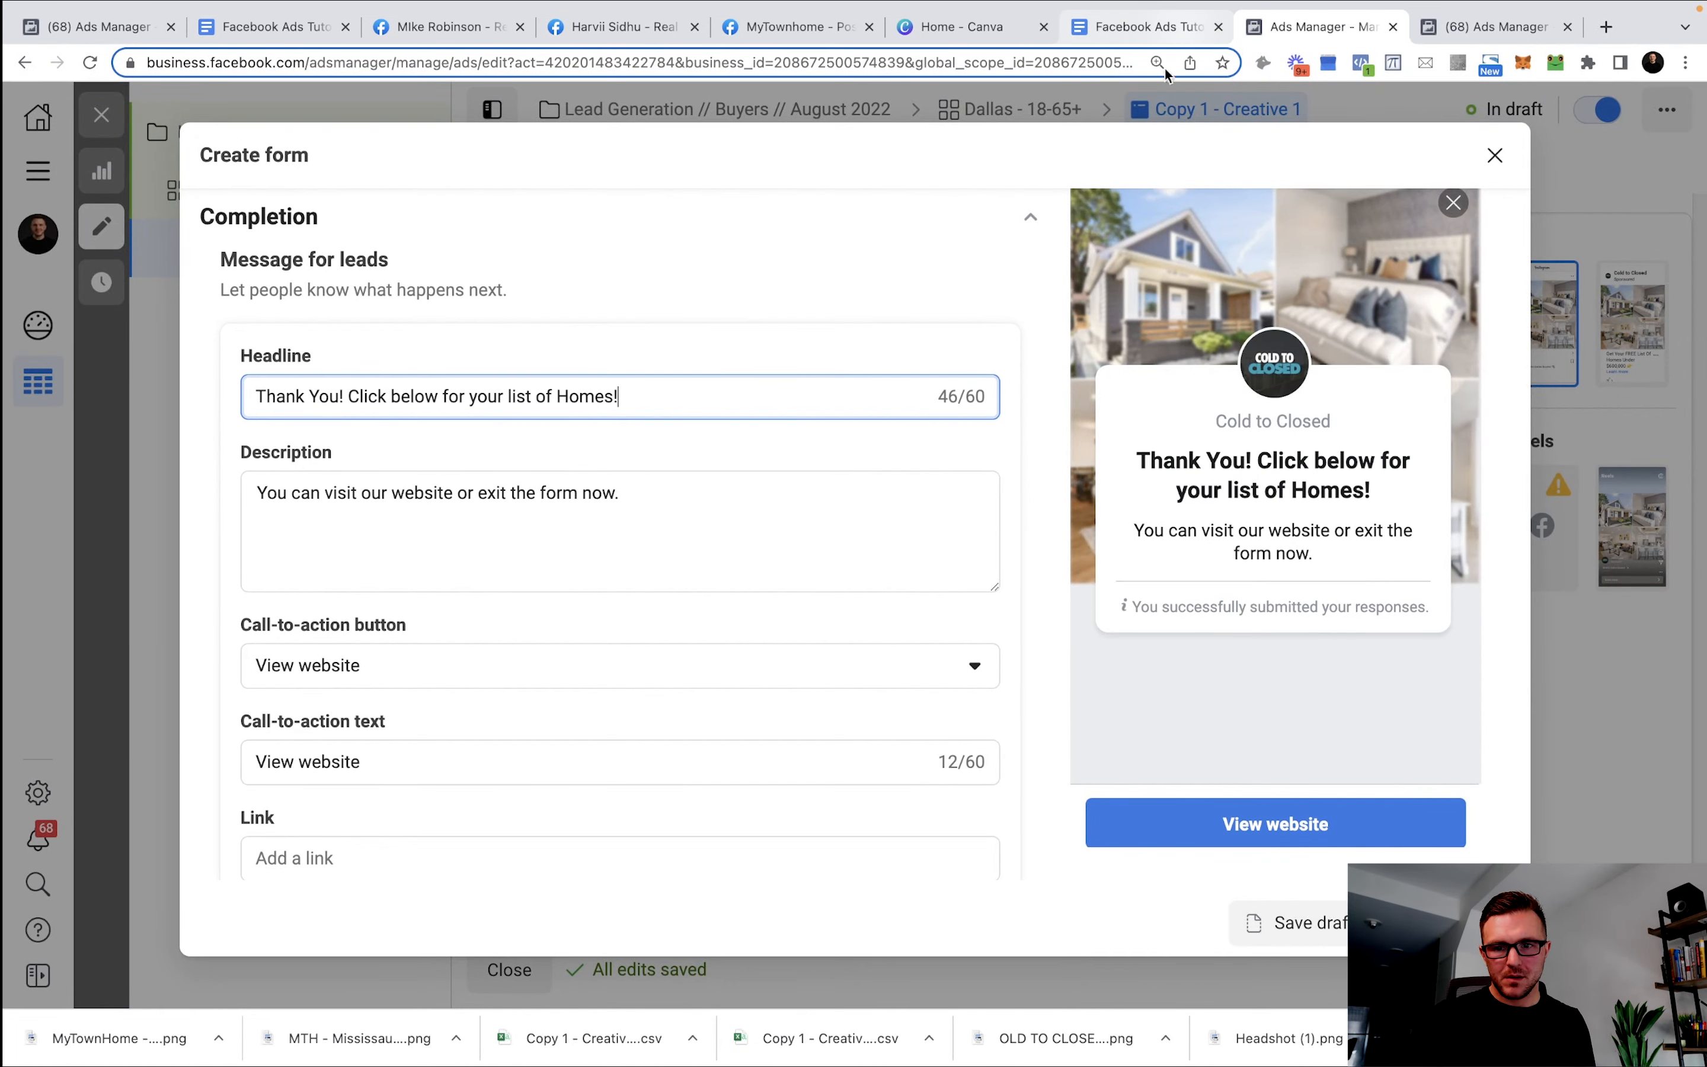
Paste the template completion description and replace [CITY] with Dallas.
left_click(1181, 28)
left_click_drag(945, 591, 322, 587)
key("ctrl+c")
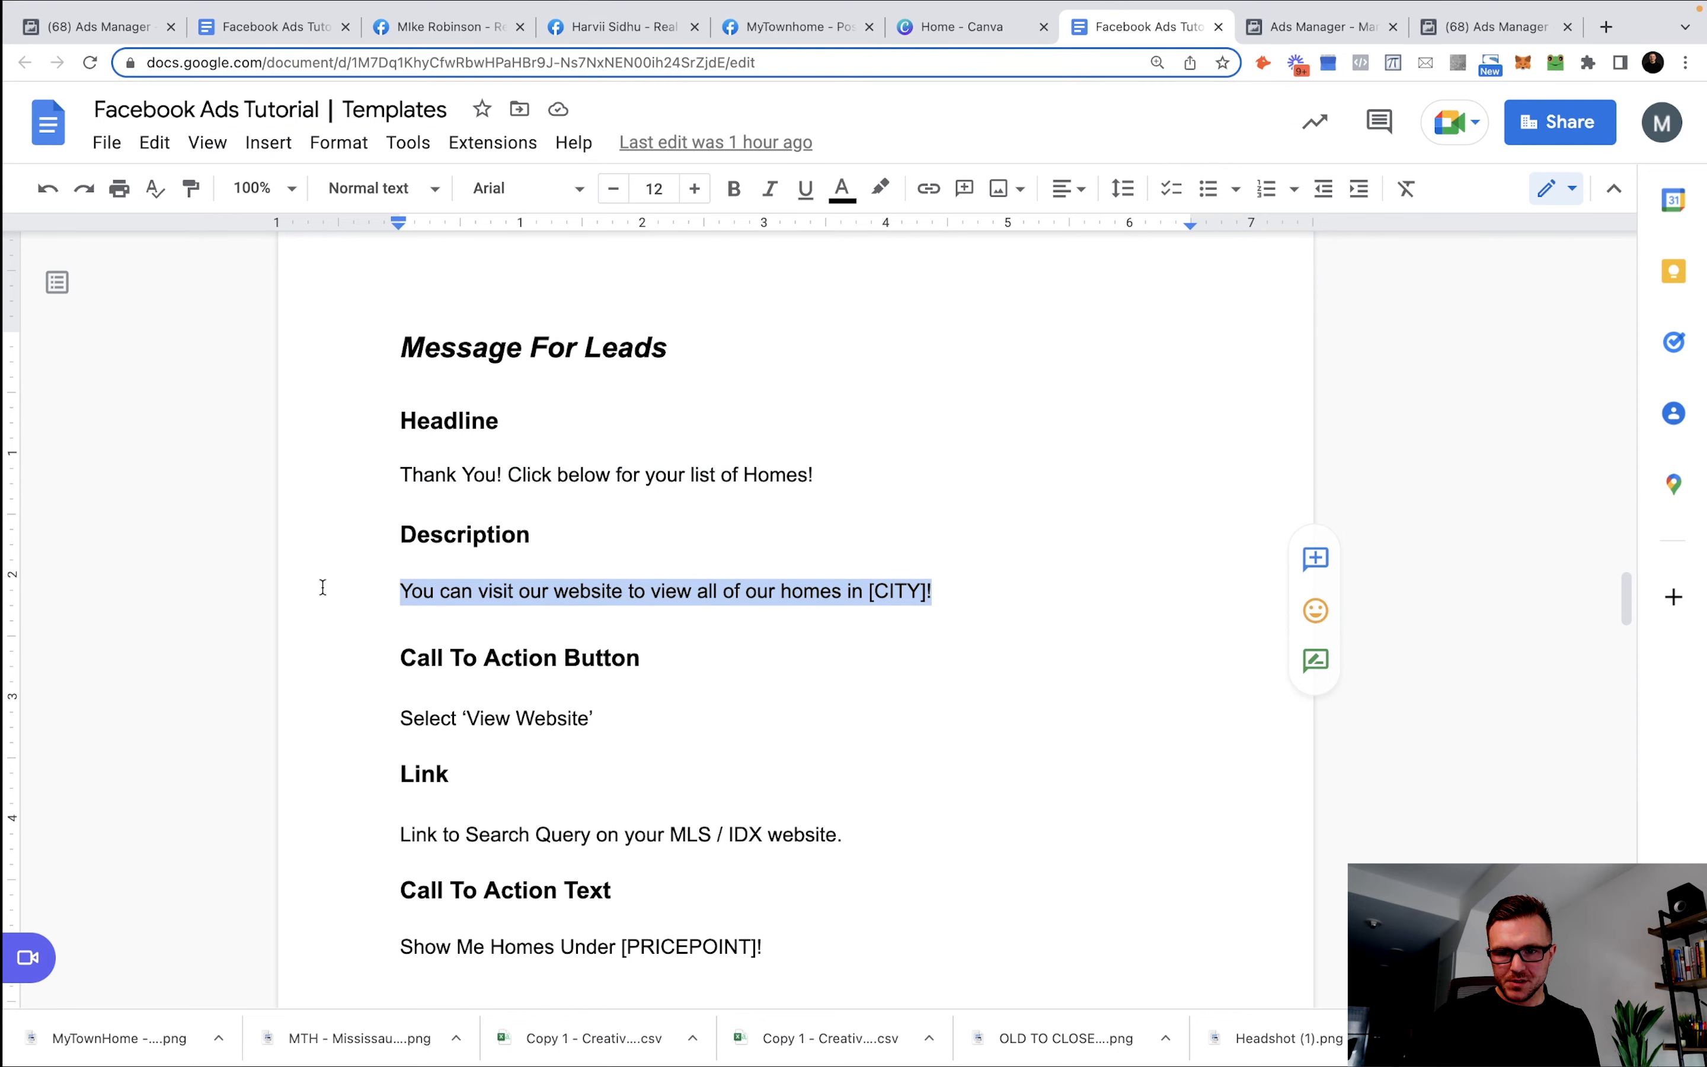
left_click(1313, 26)
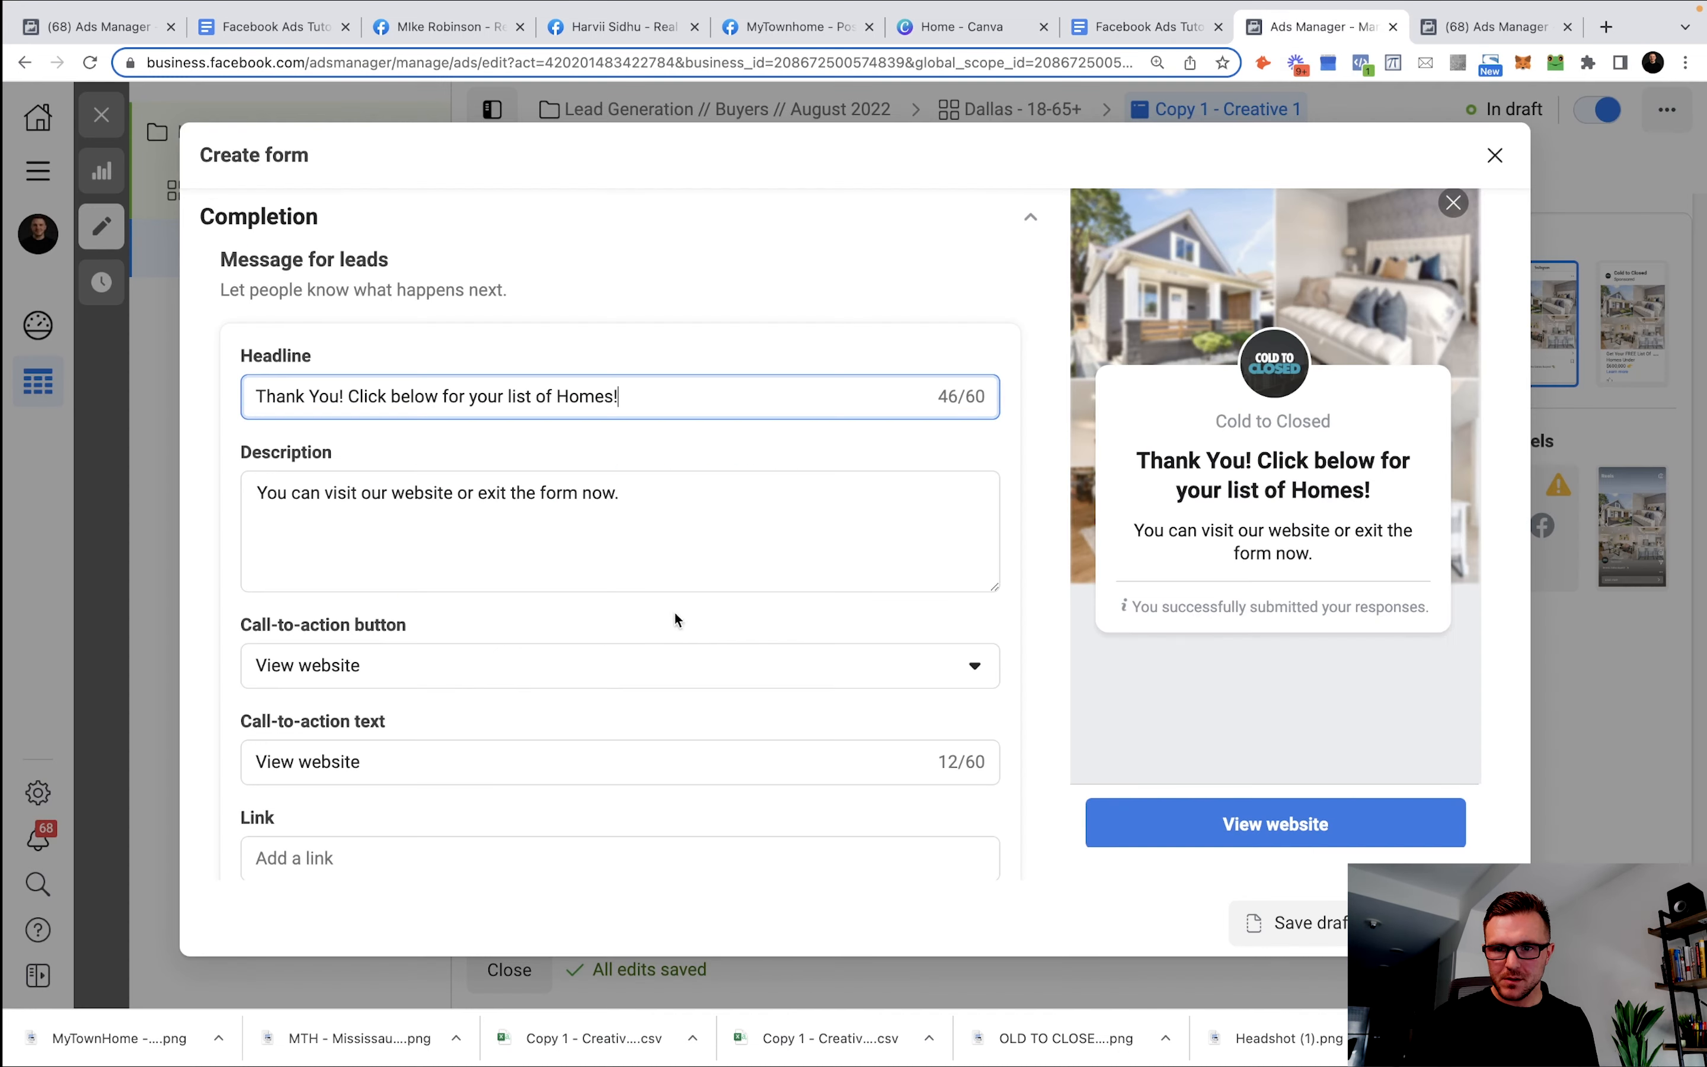
triple_click(649, 486)
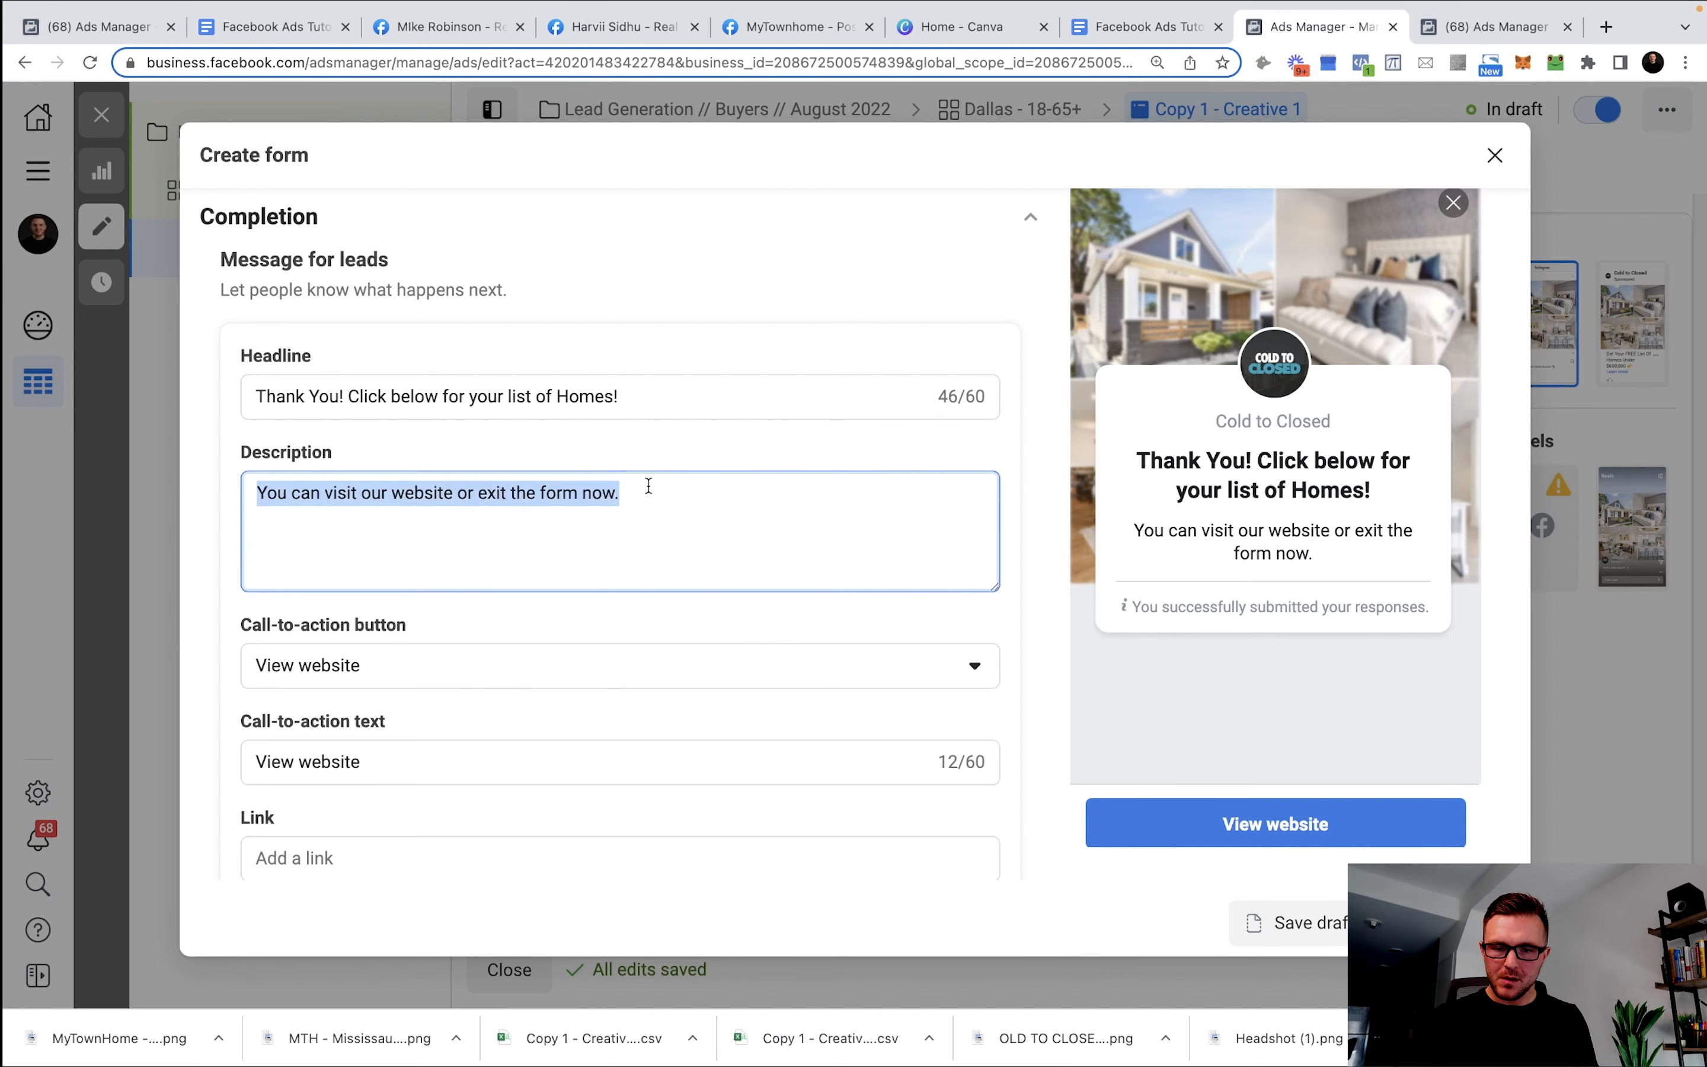
key("ctrl+v")
left_click_drag(716, 492, 665, 494)
type("Dallas")
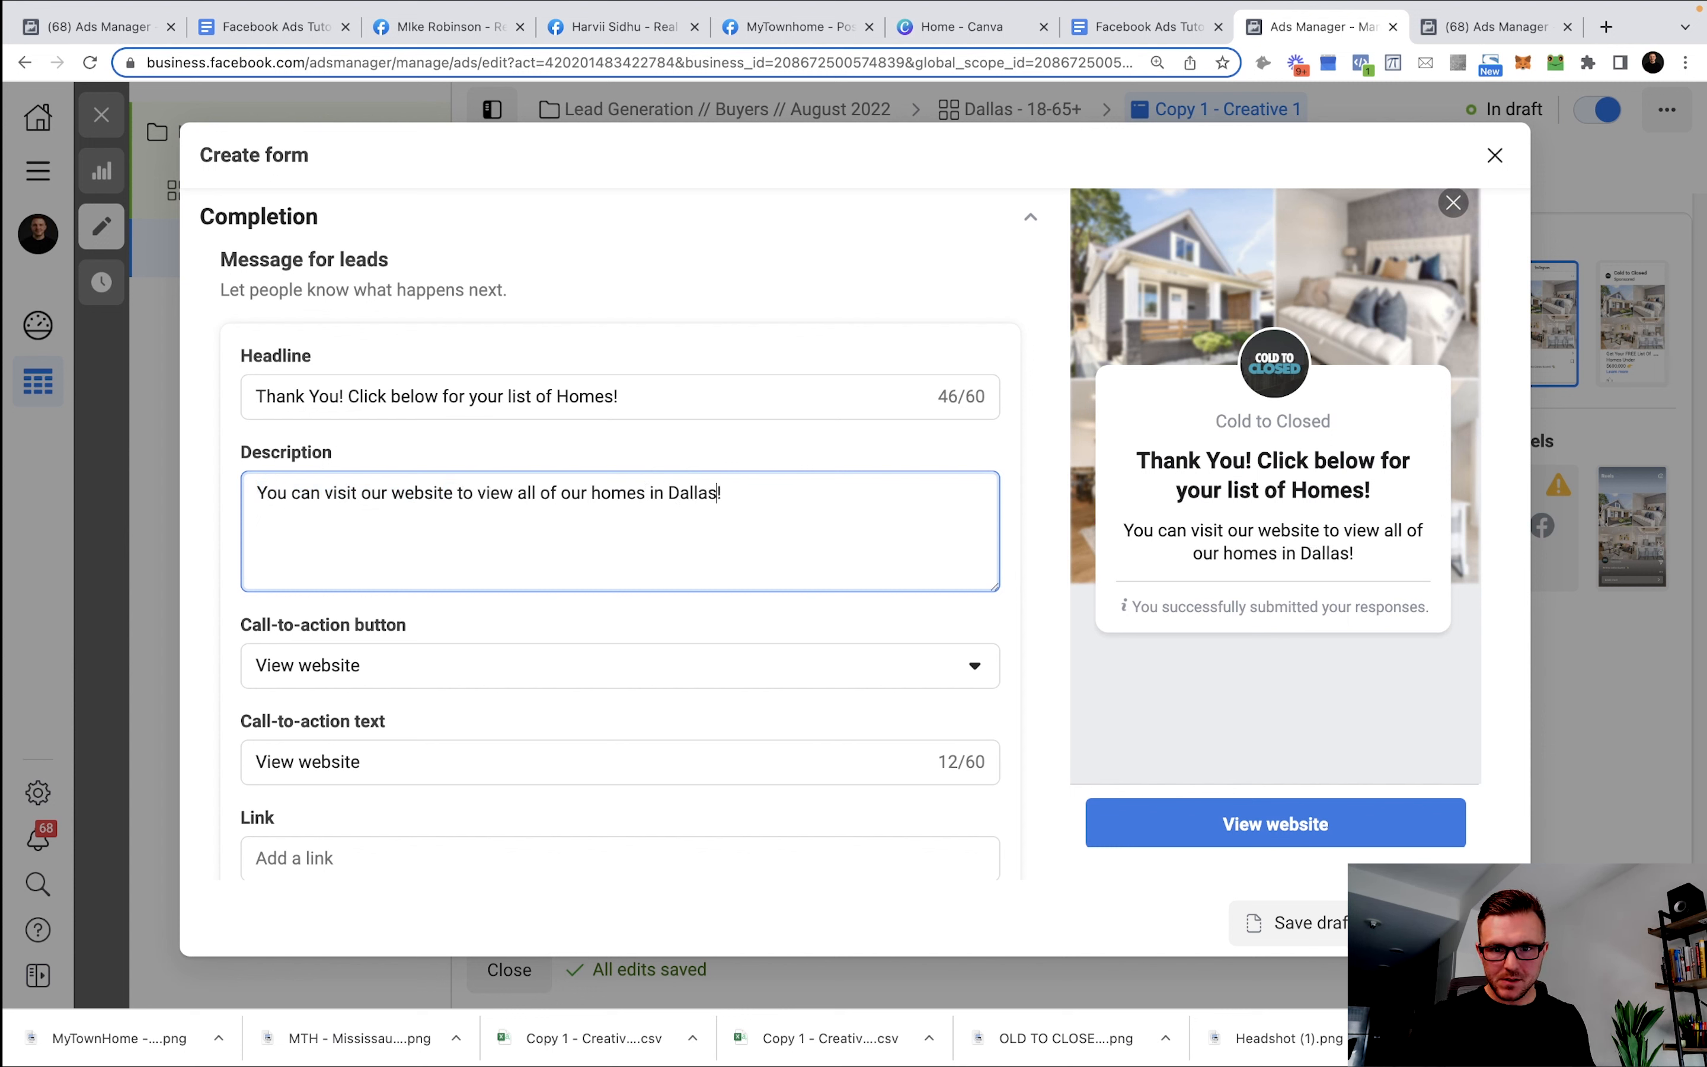
Keep View website as the button action and set its text to 'Show Me Homes Under 600,000!'.
left_click(399, 678)
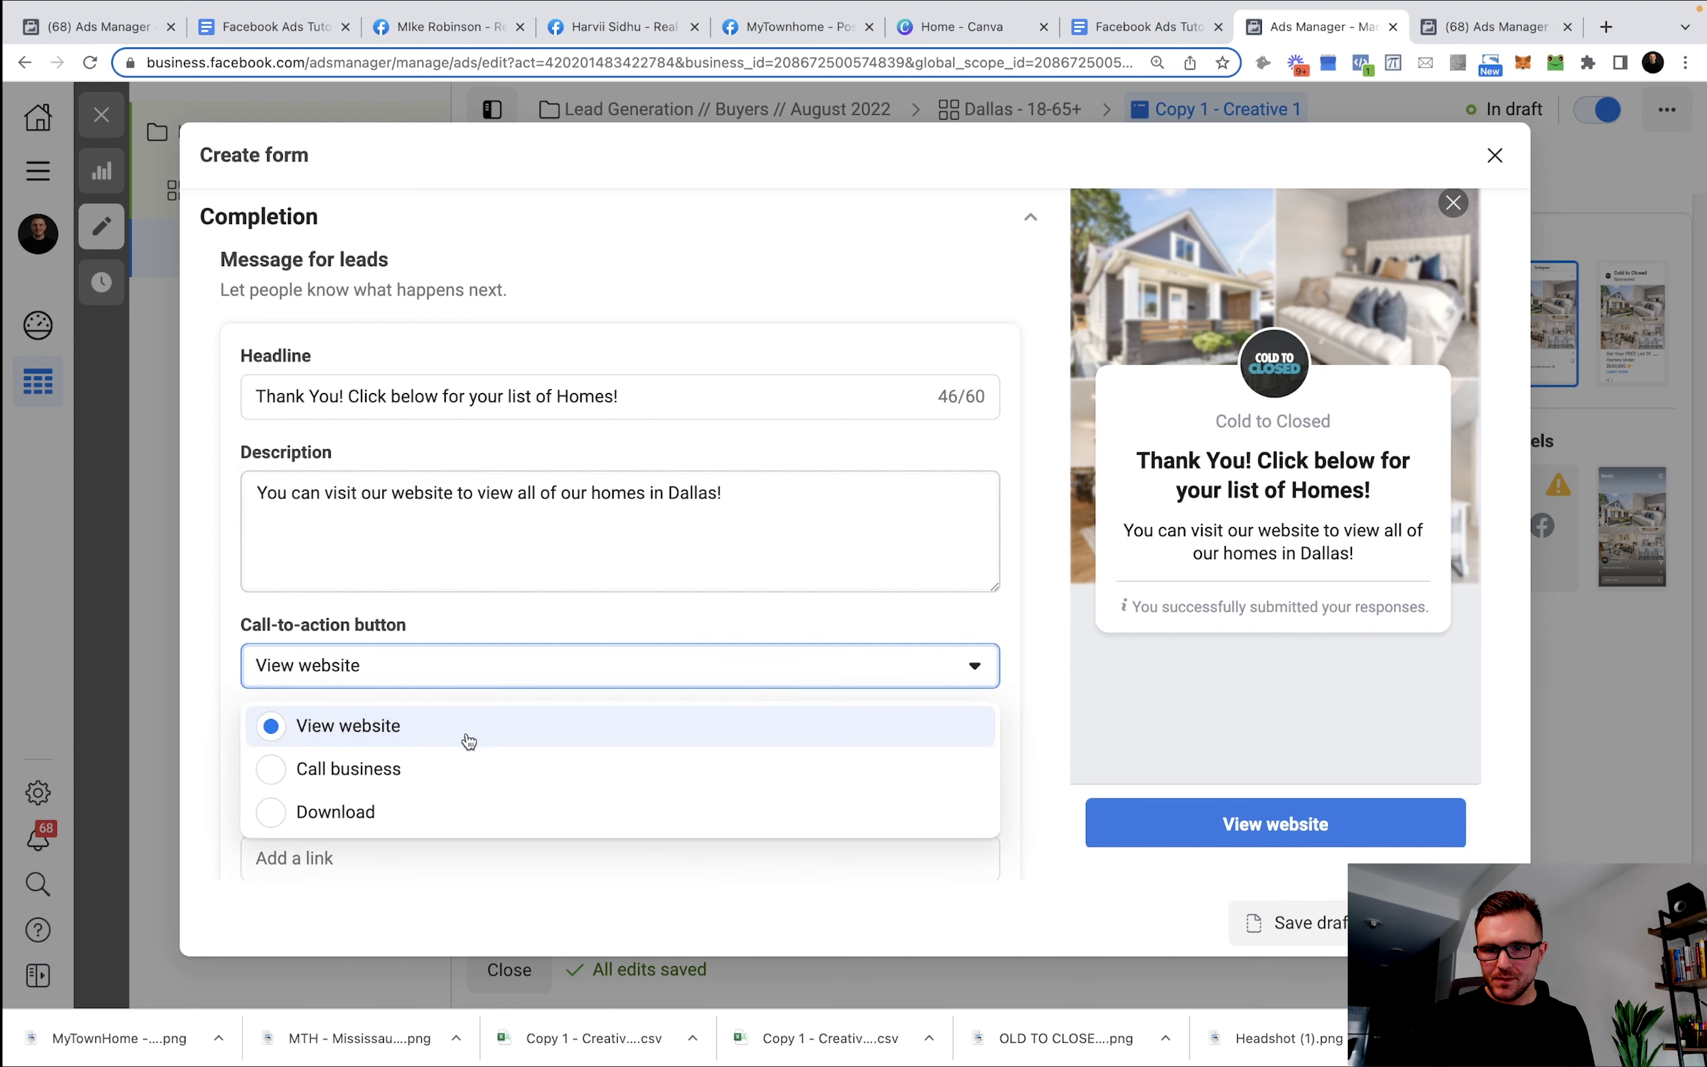
left_click(364, 727)
double_click(346, 759)
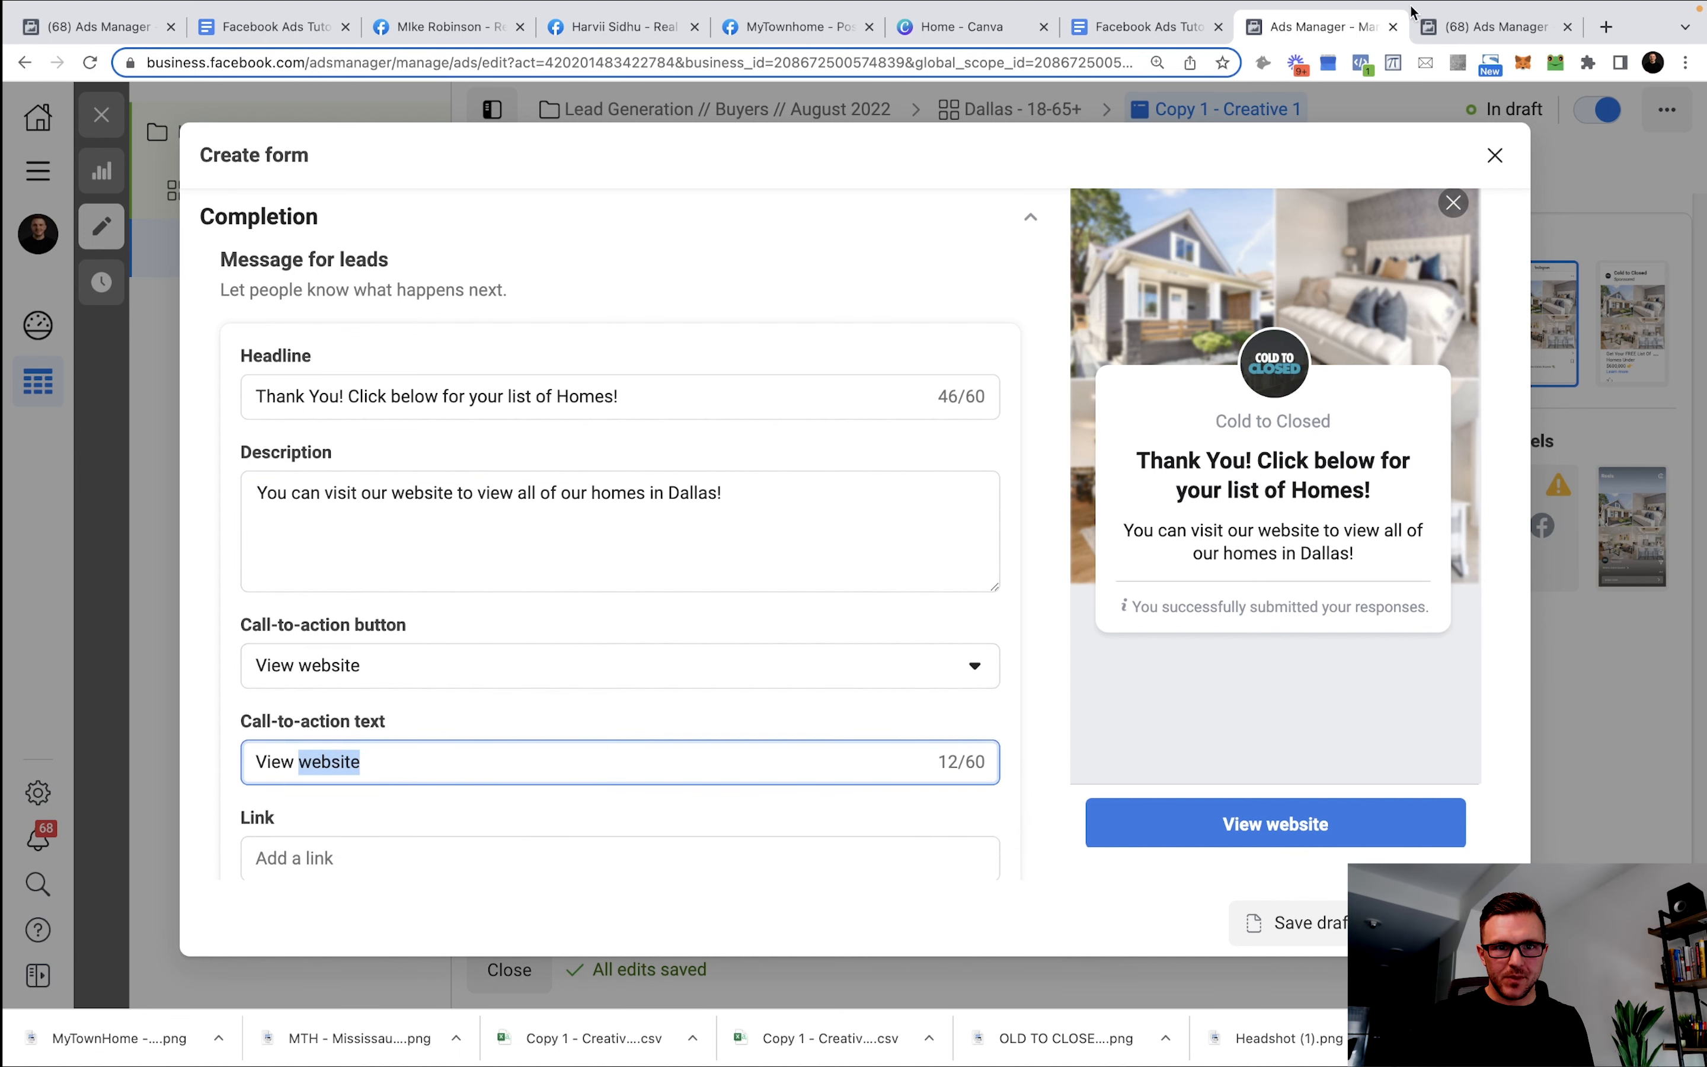
left_click(1150, 26)
scroll(773, 709, "down", 3)
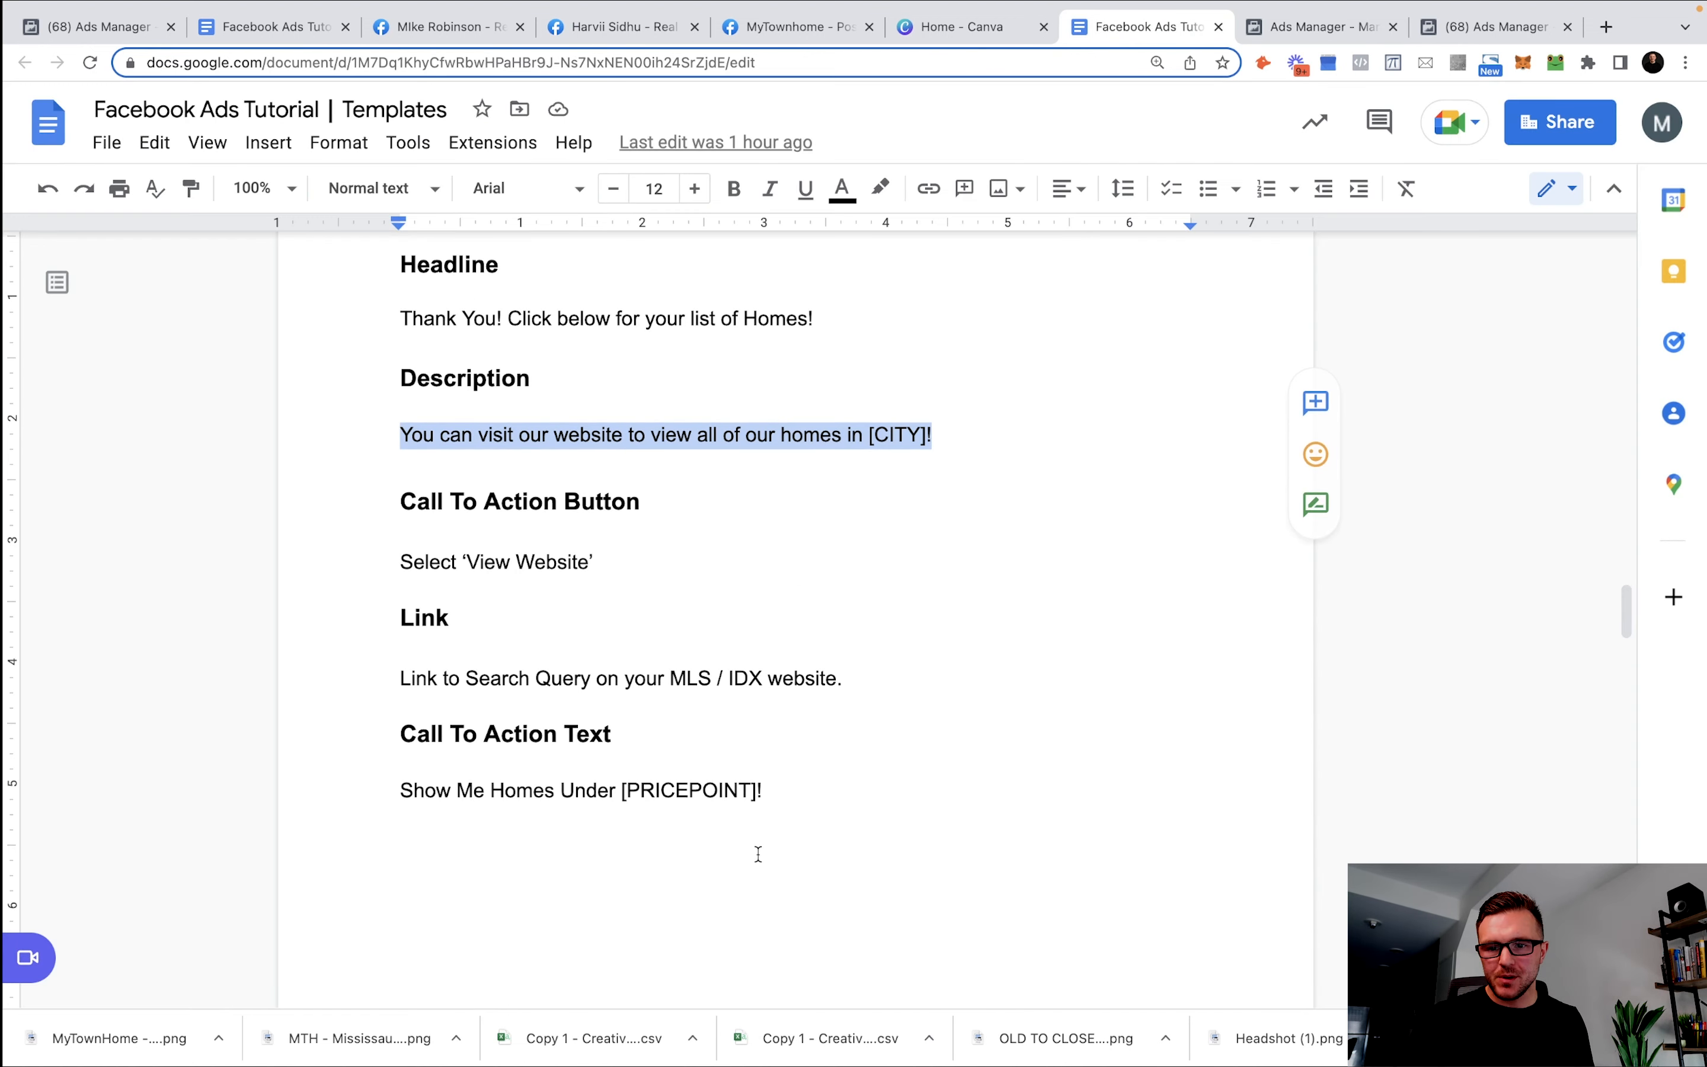
left_click_drag(801, 790, 399, 782)
key("ctrl+c")
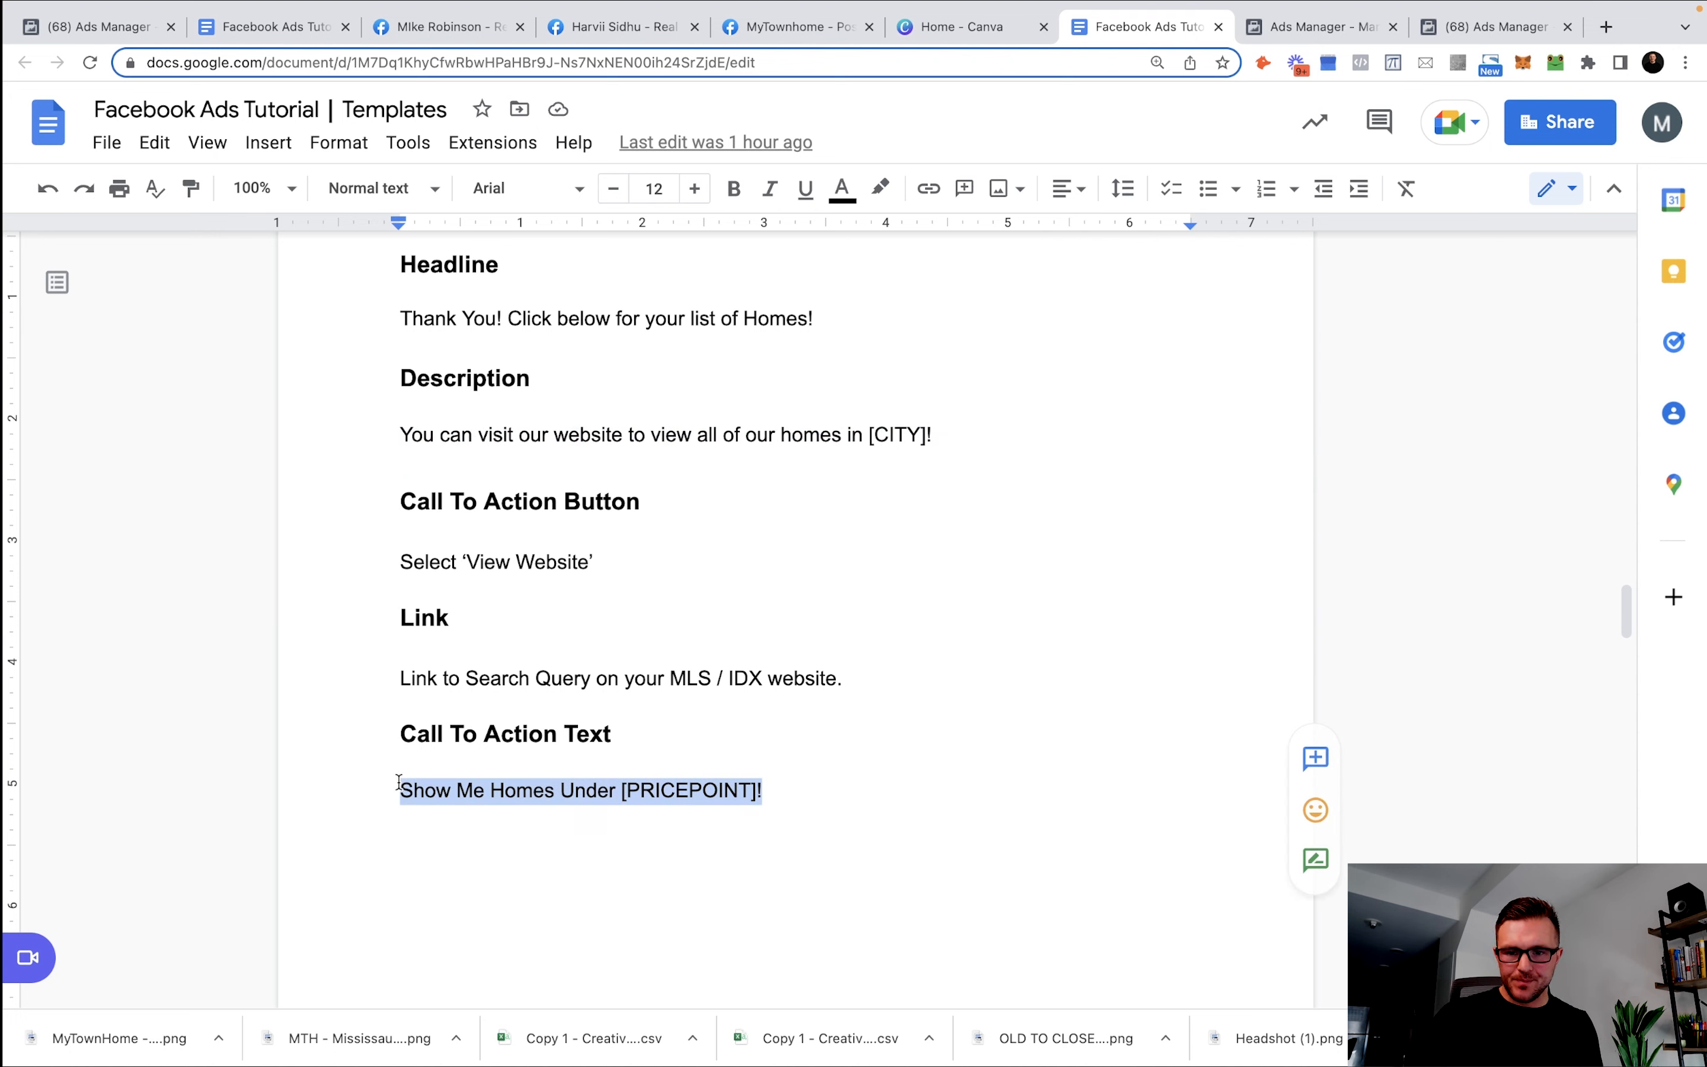
left_click(1302, 28)
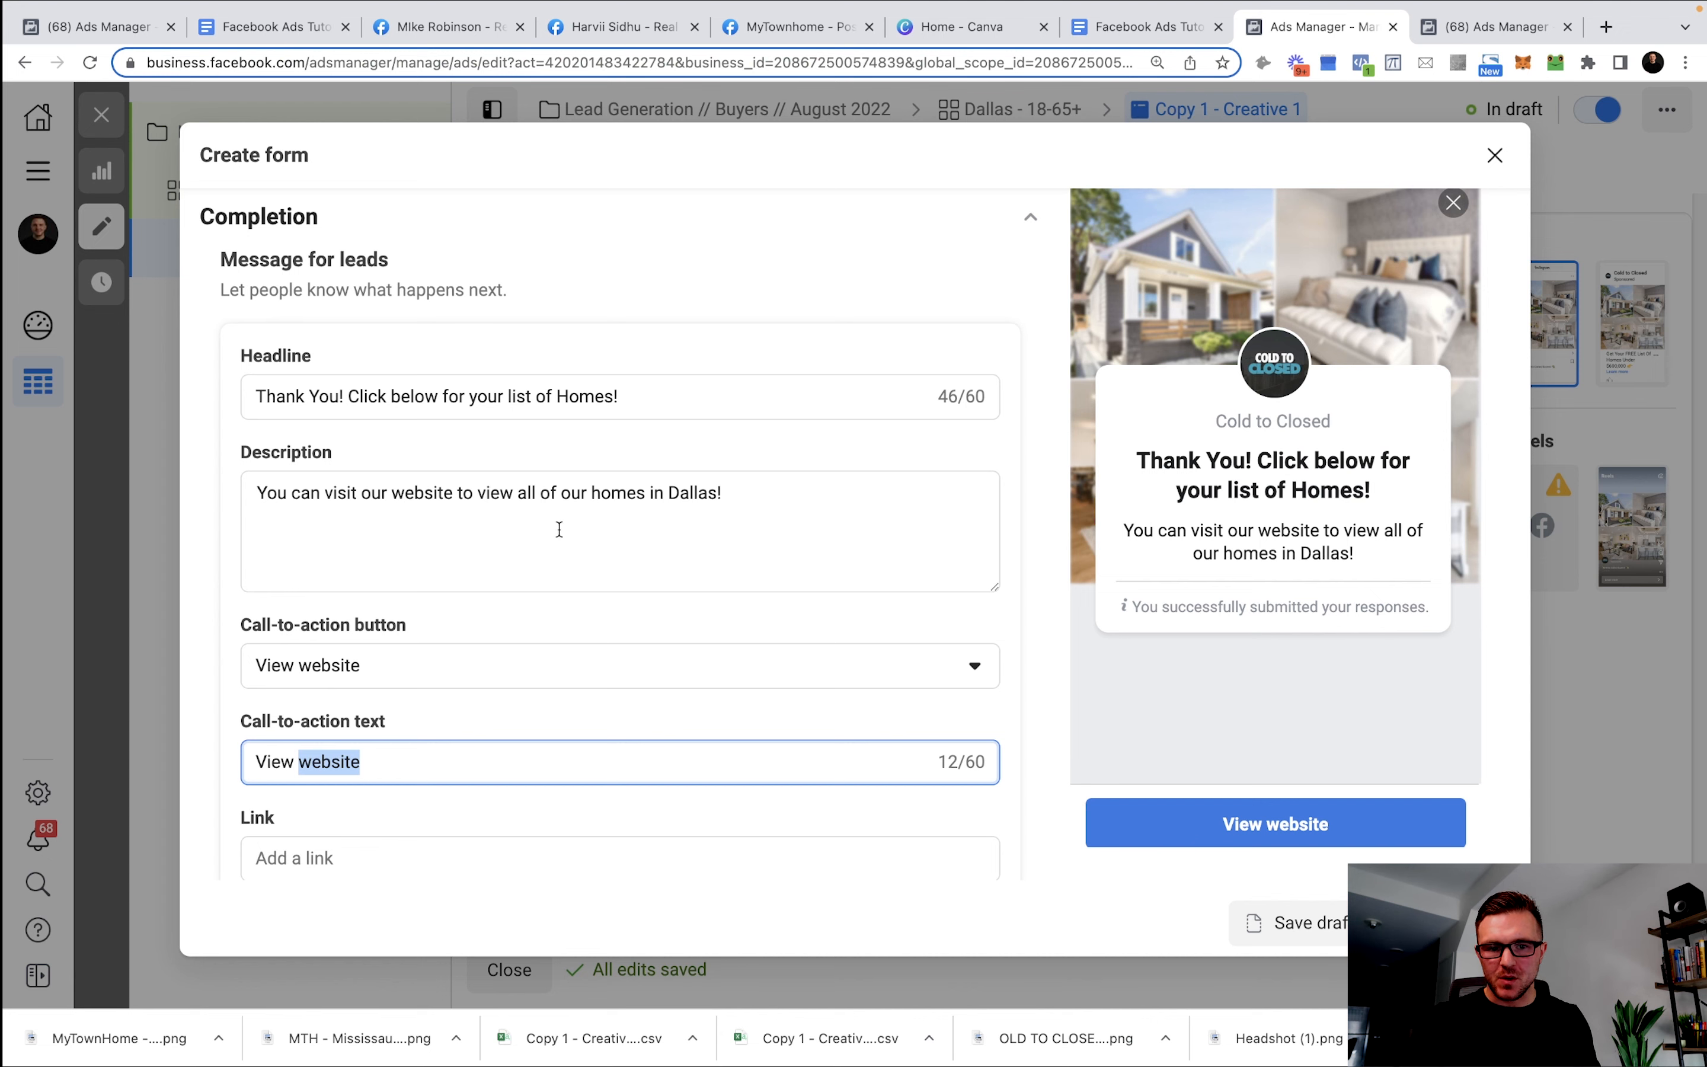
scroll(494, 734, "down", 1)
triple_click(427, 682)
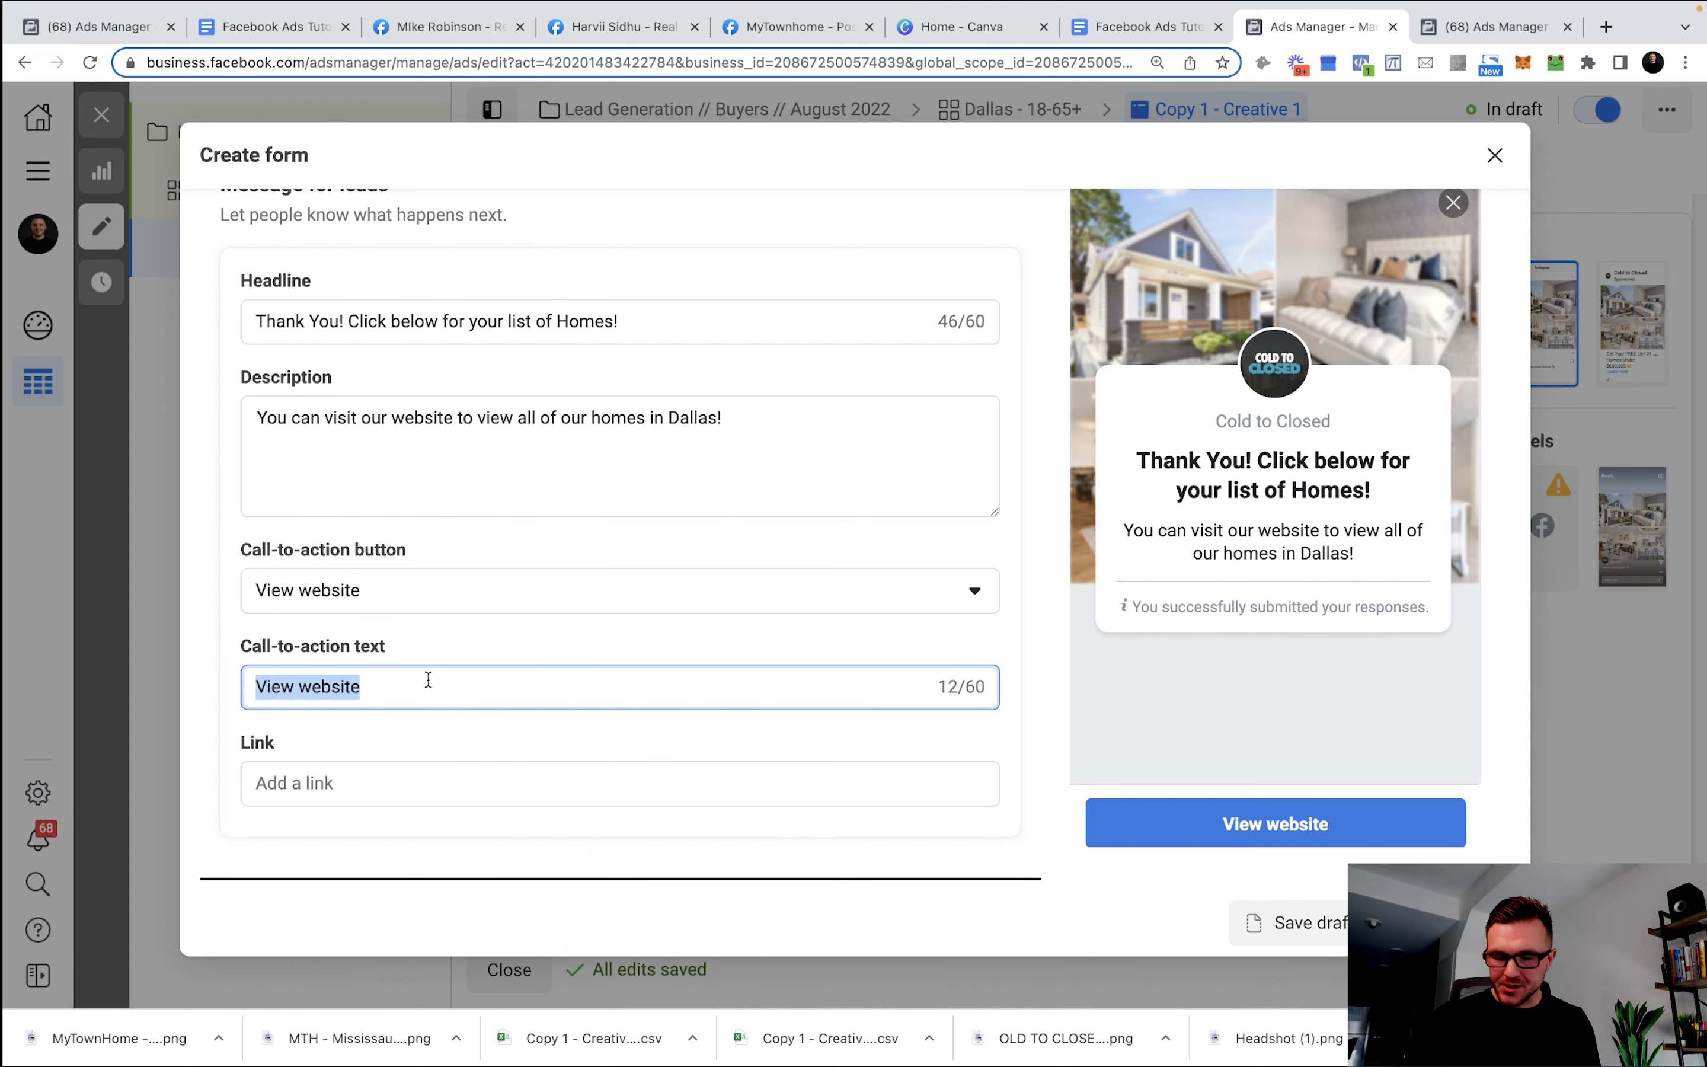
key("ctrl+v")
left_click_drag(556, 687, 471, 691)
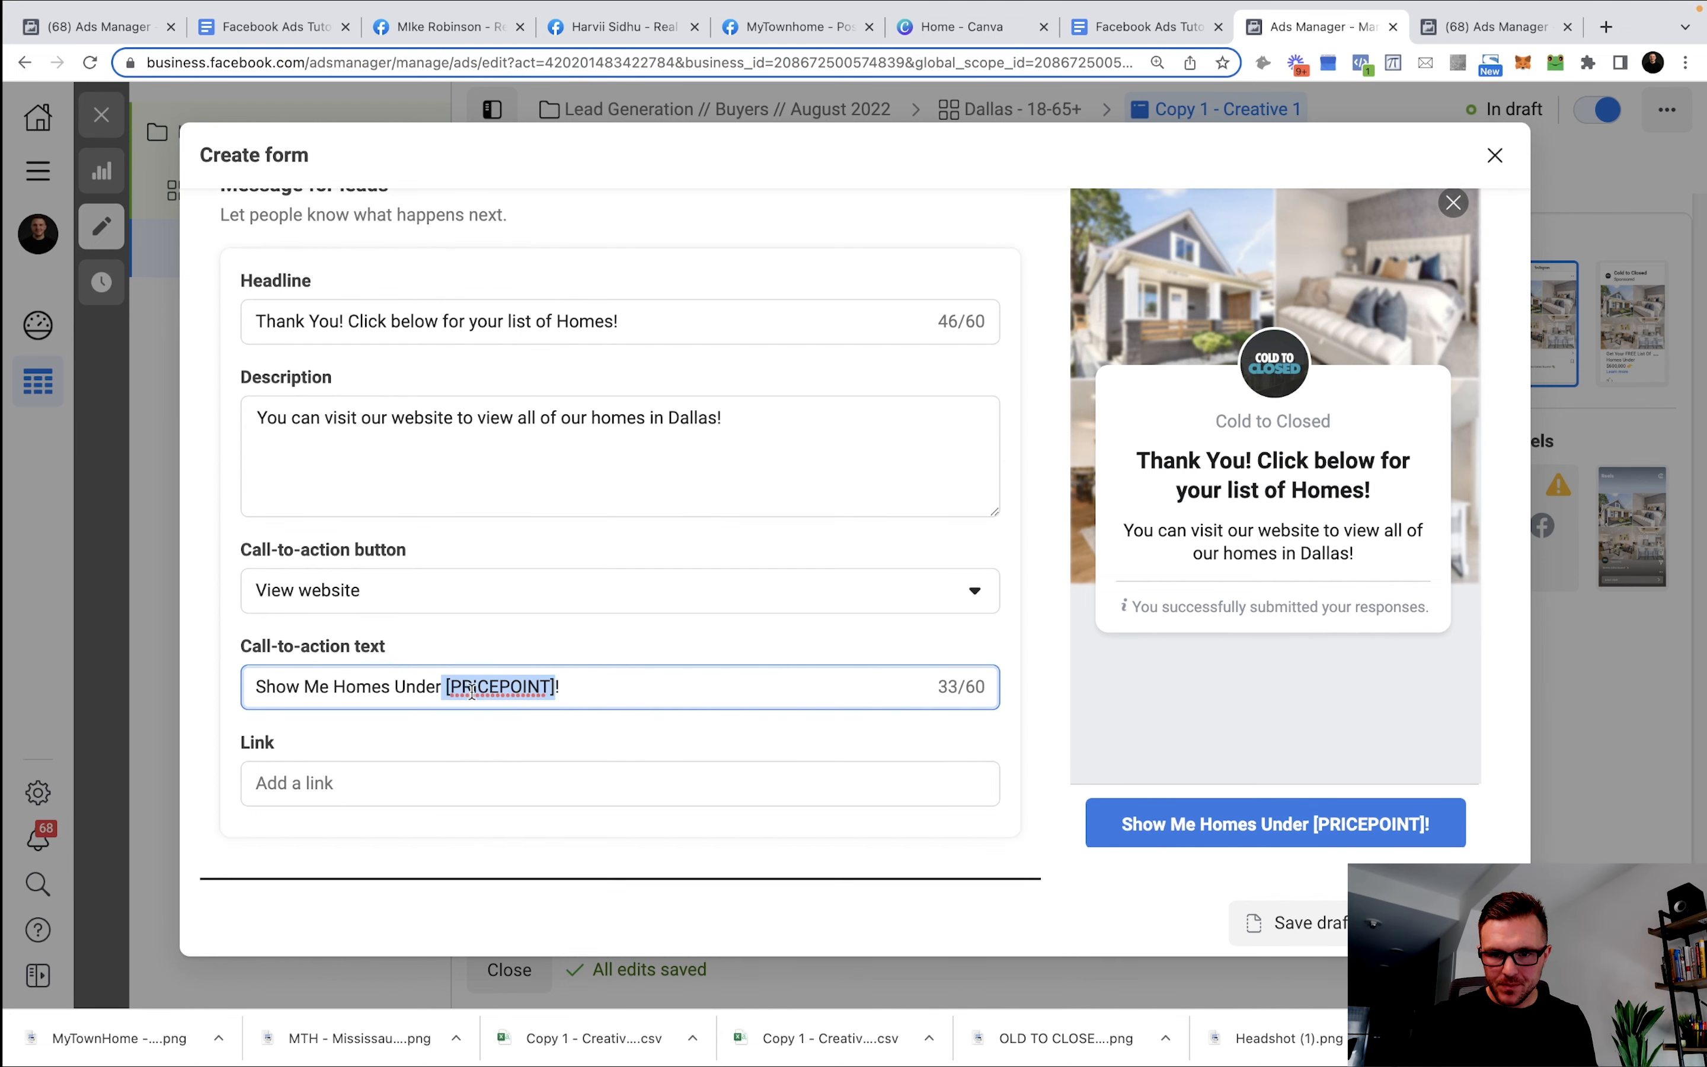
type("600,000")
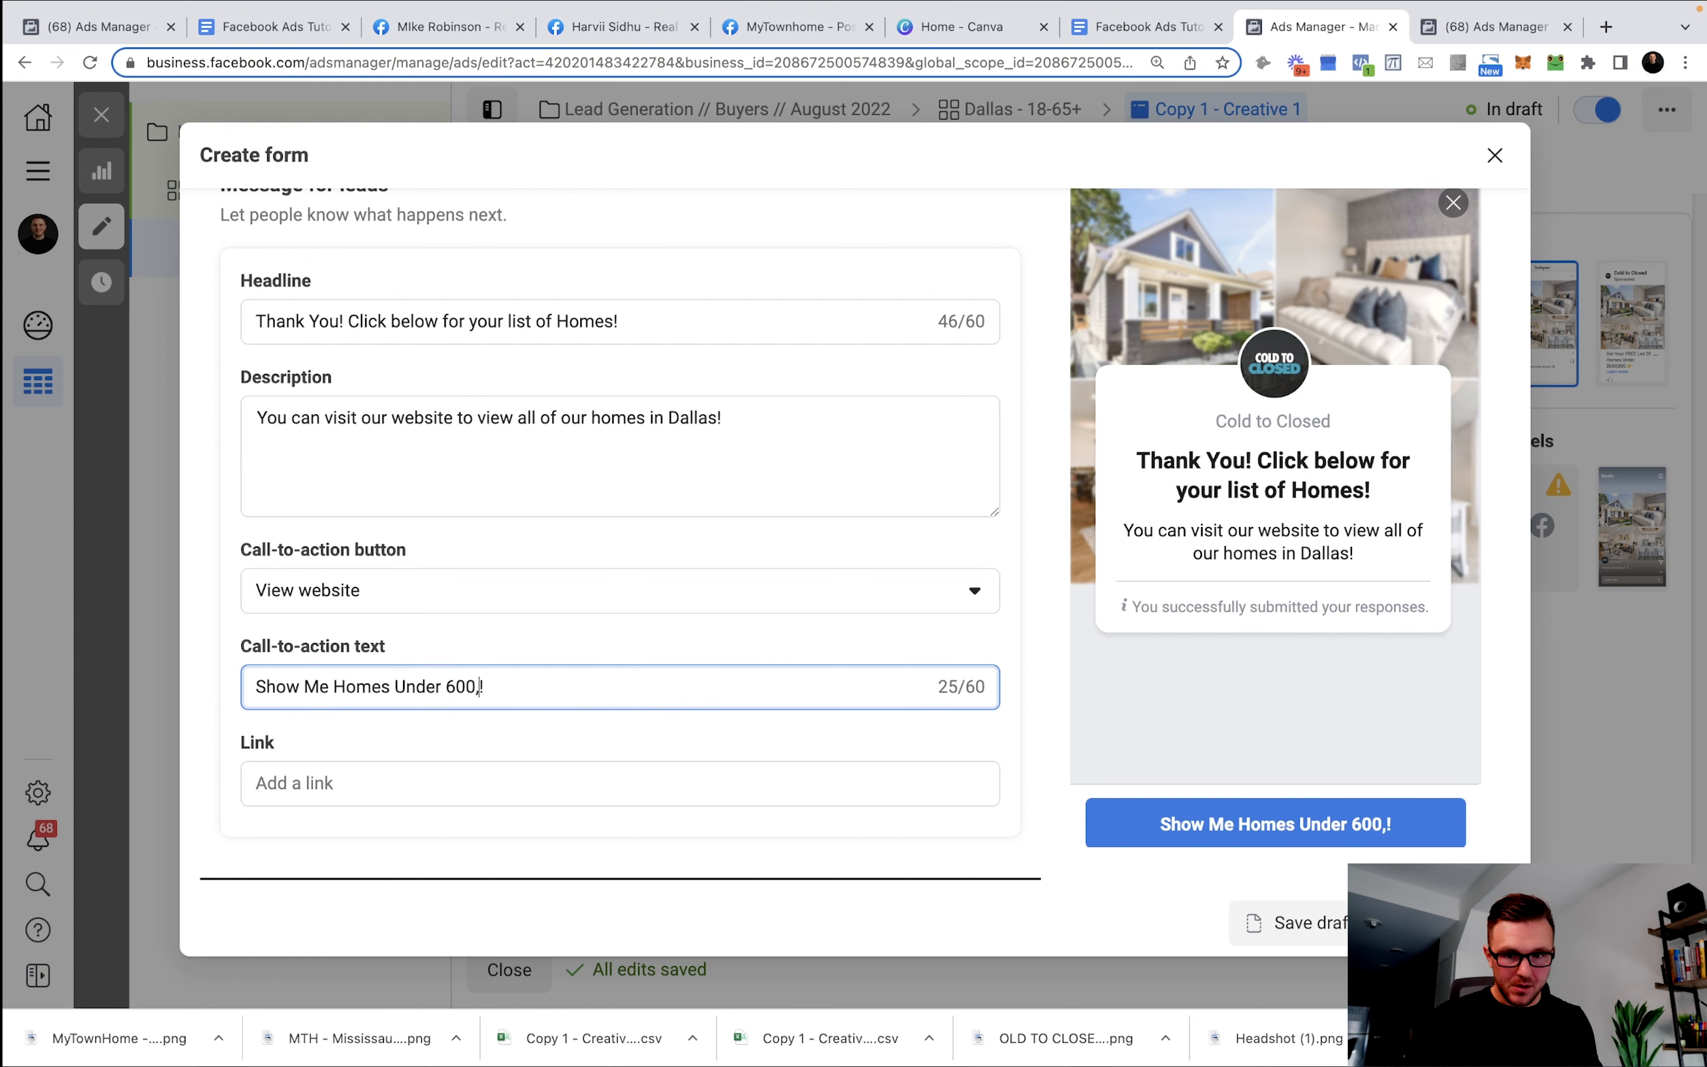
Enter the realtor's website address as the completion Link.
left_click(446, 785)
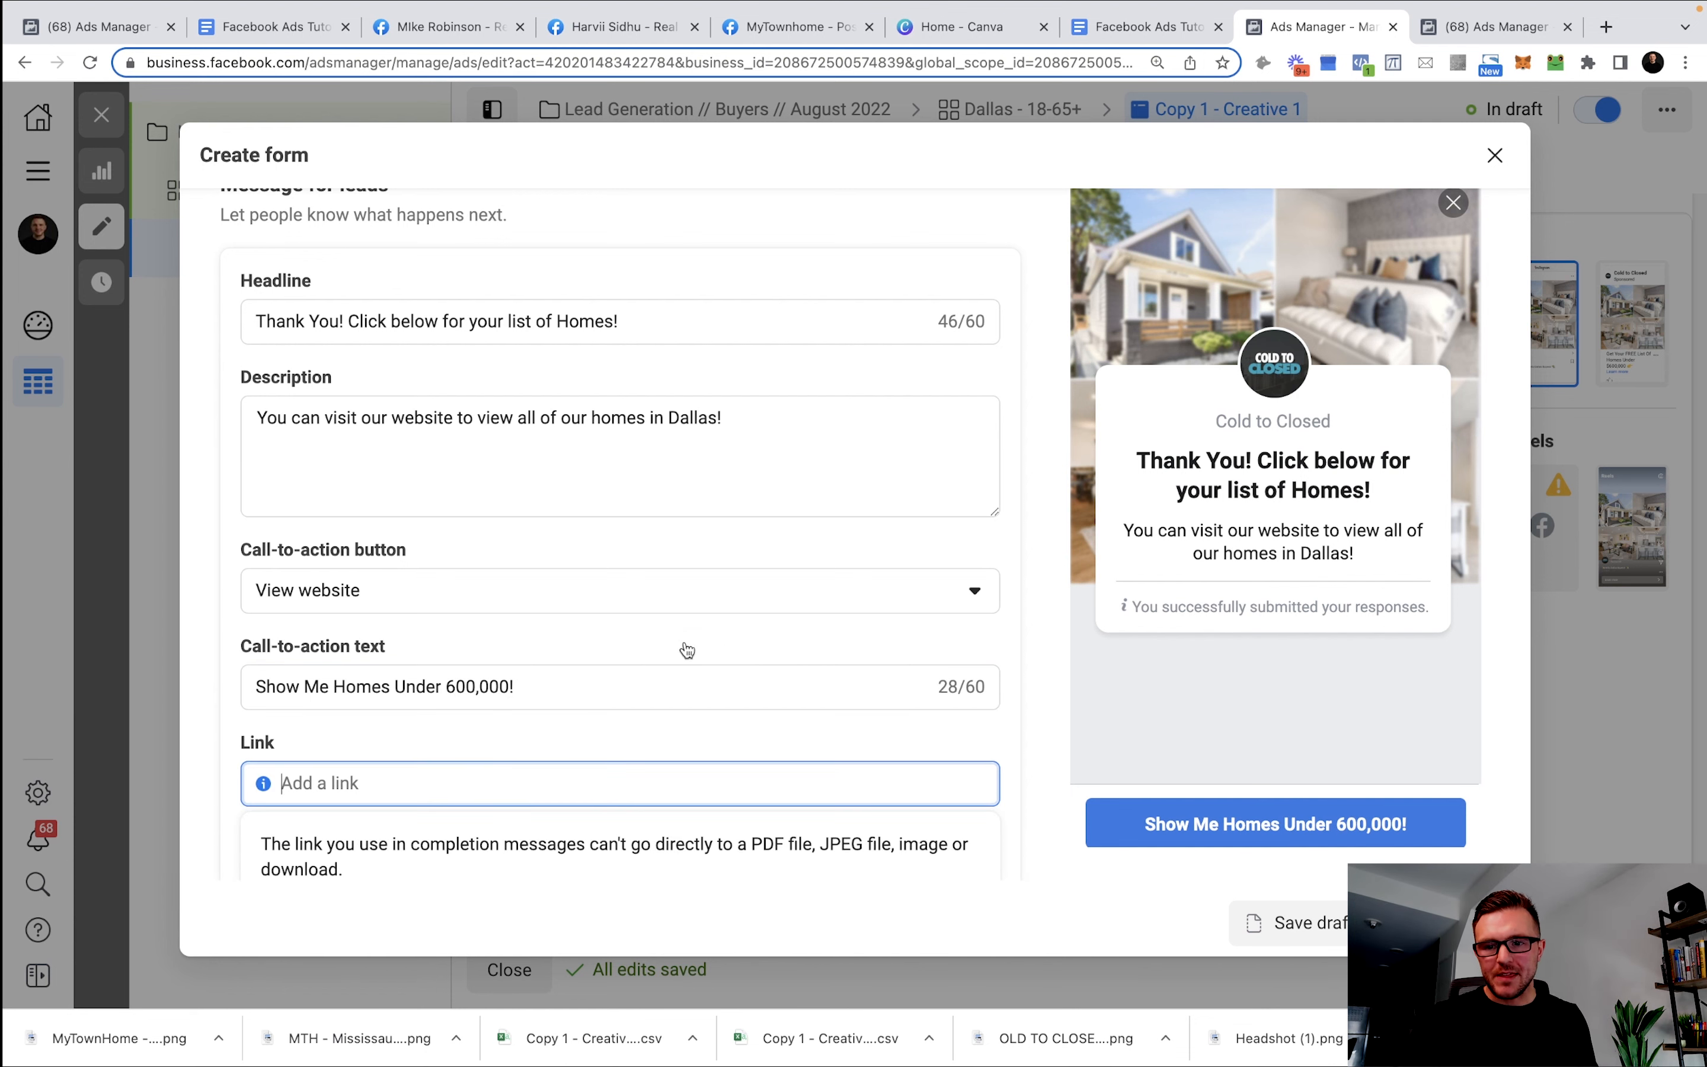
scroll(390, 696, "down", 2)
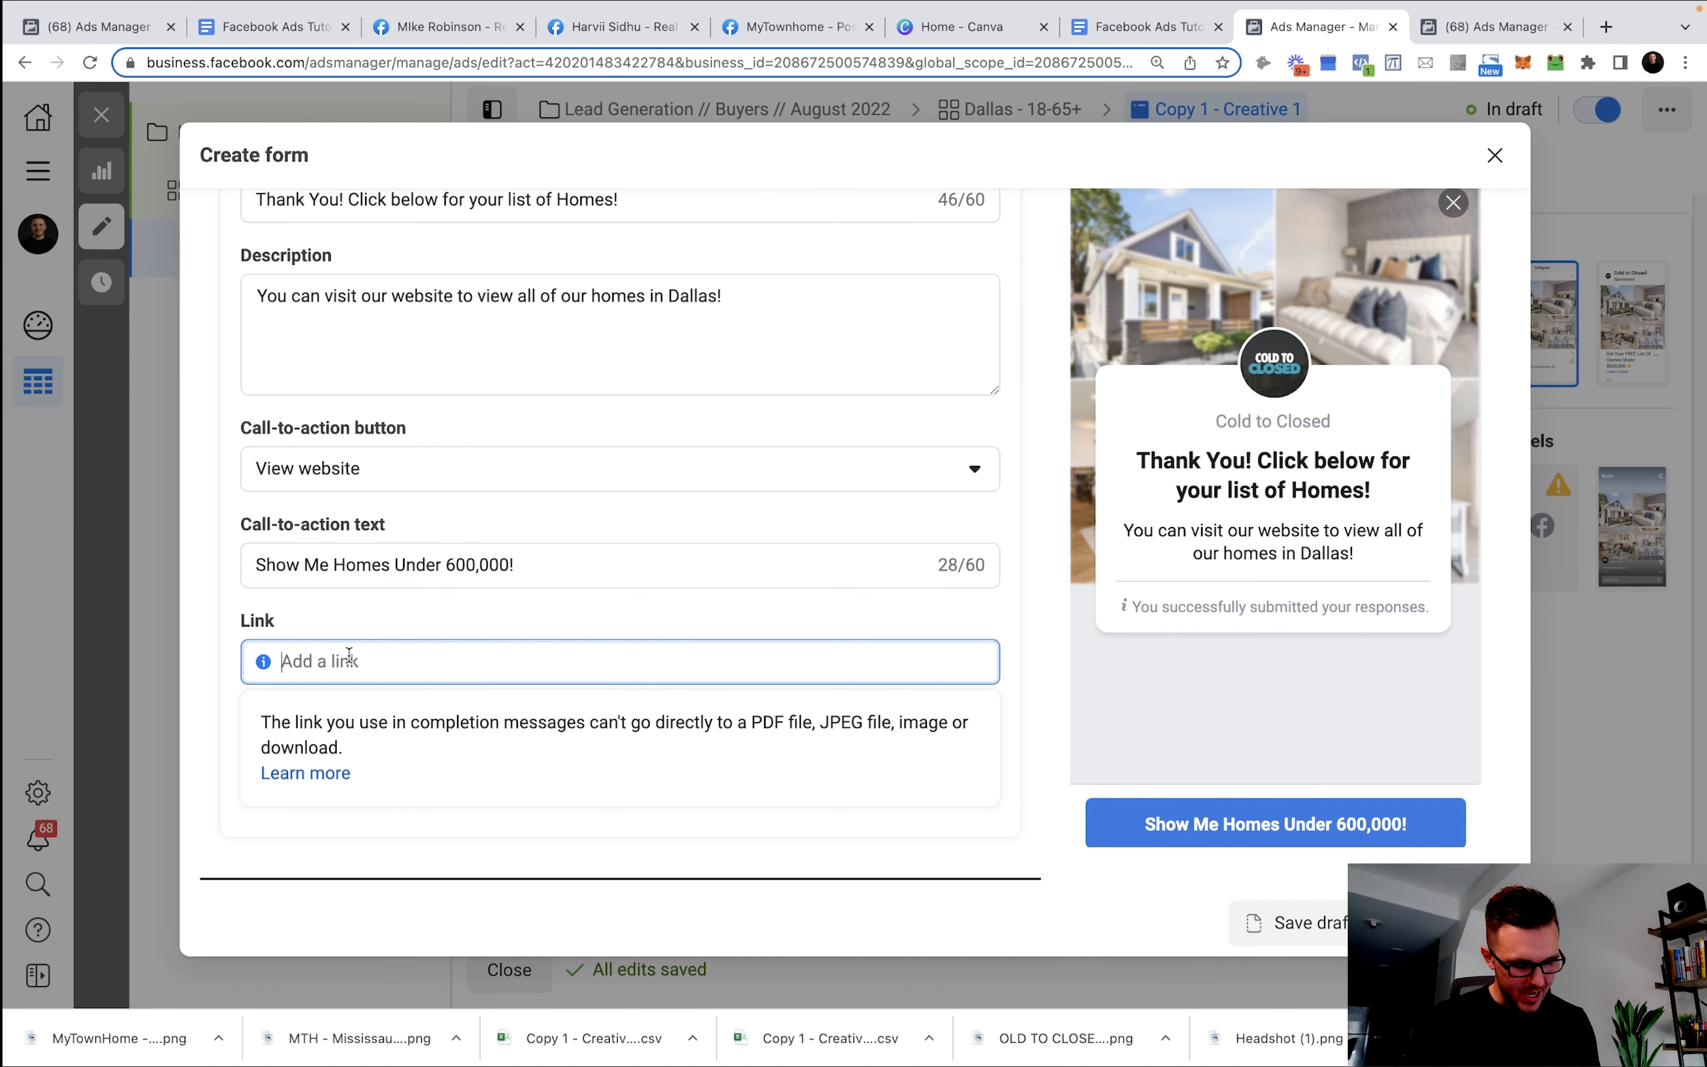
type("www.")
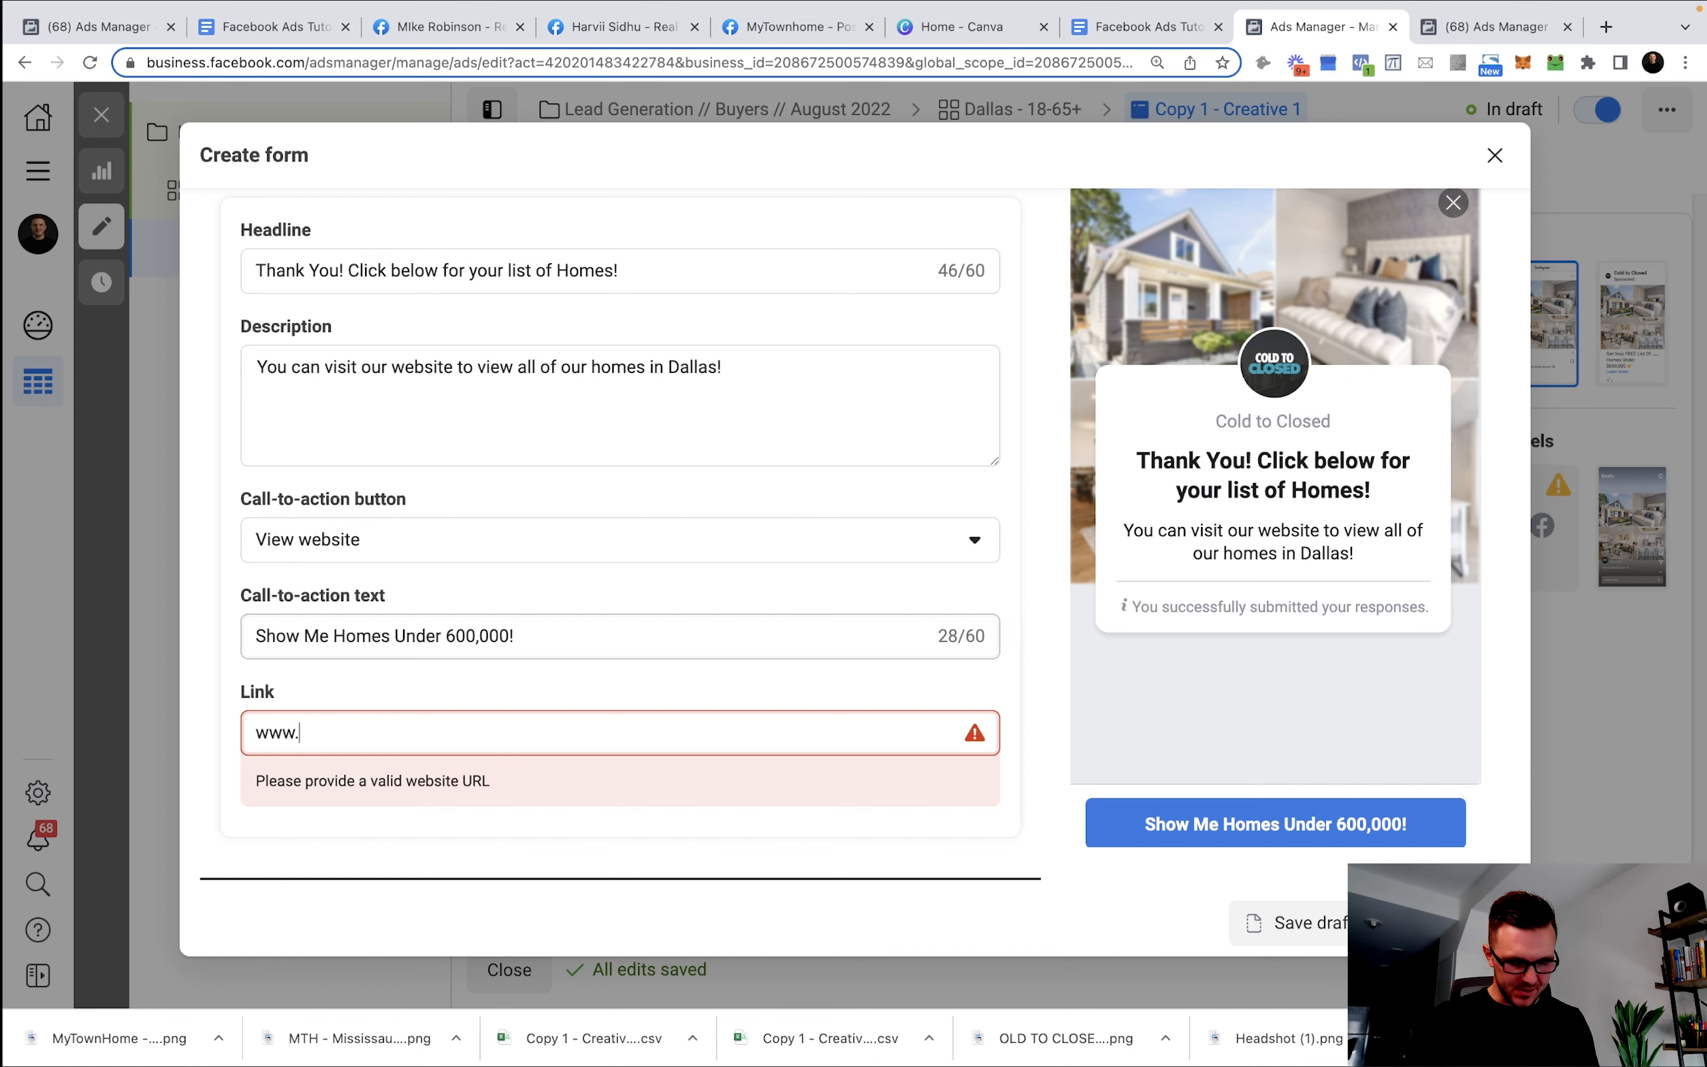
type(",")
key("BackSpace")
type("masons")
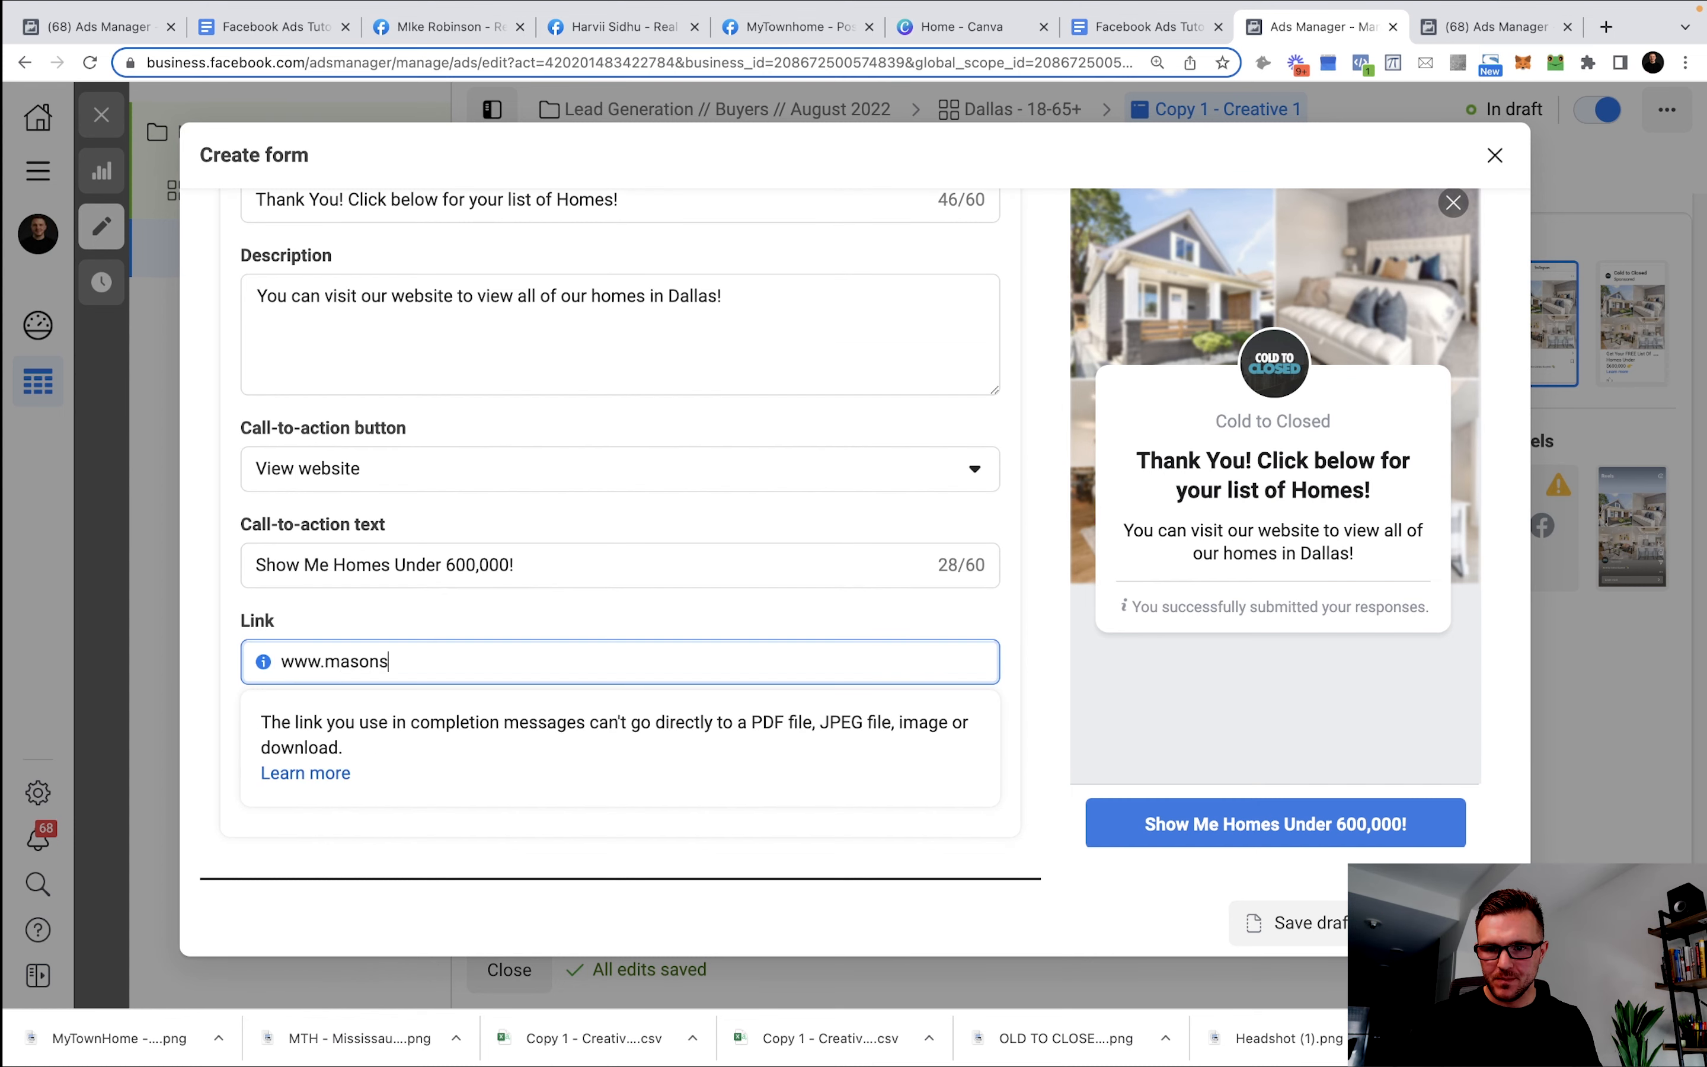
type("tepaniuk.com")
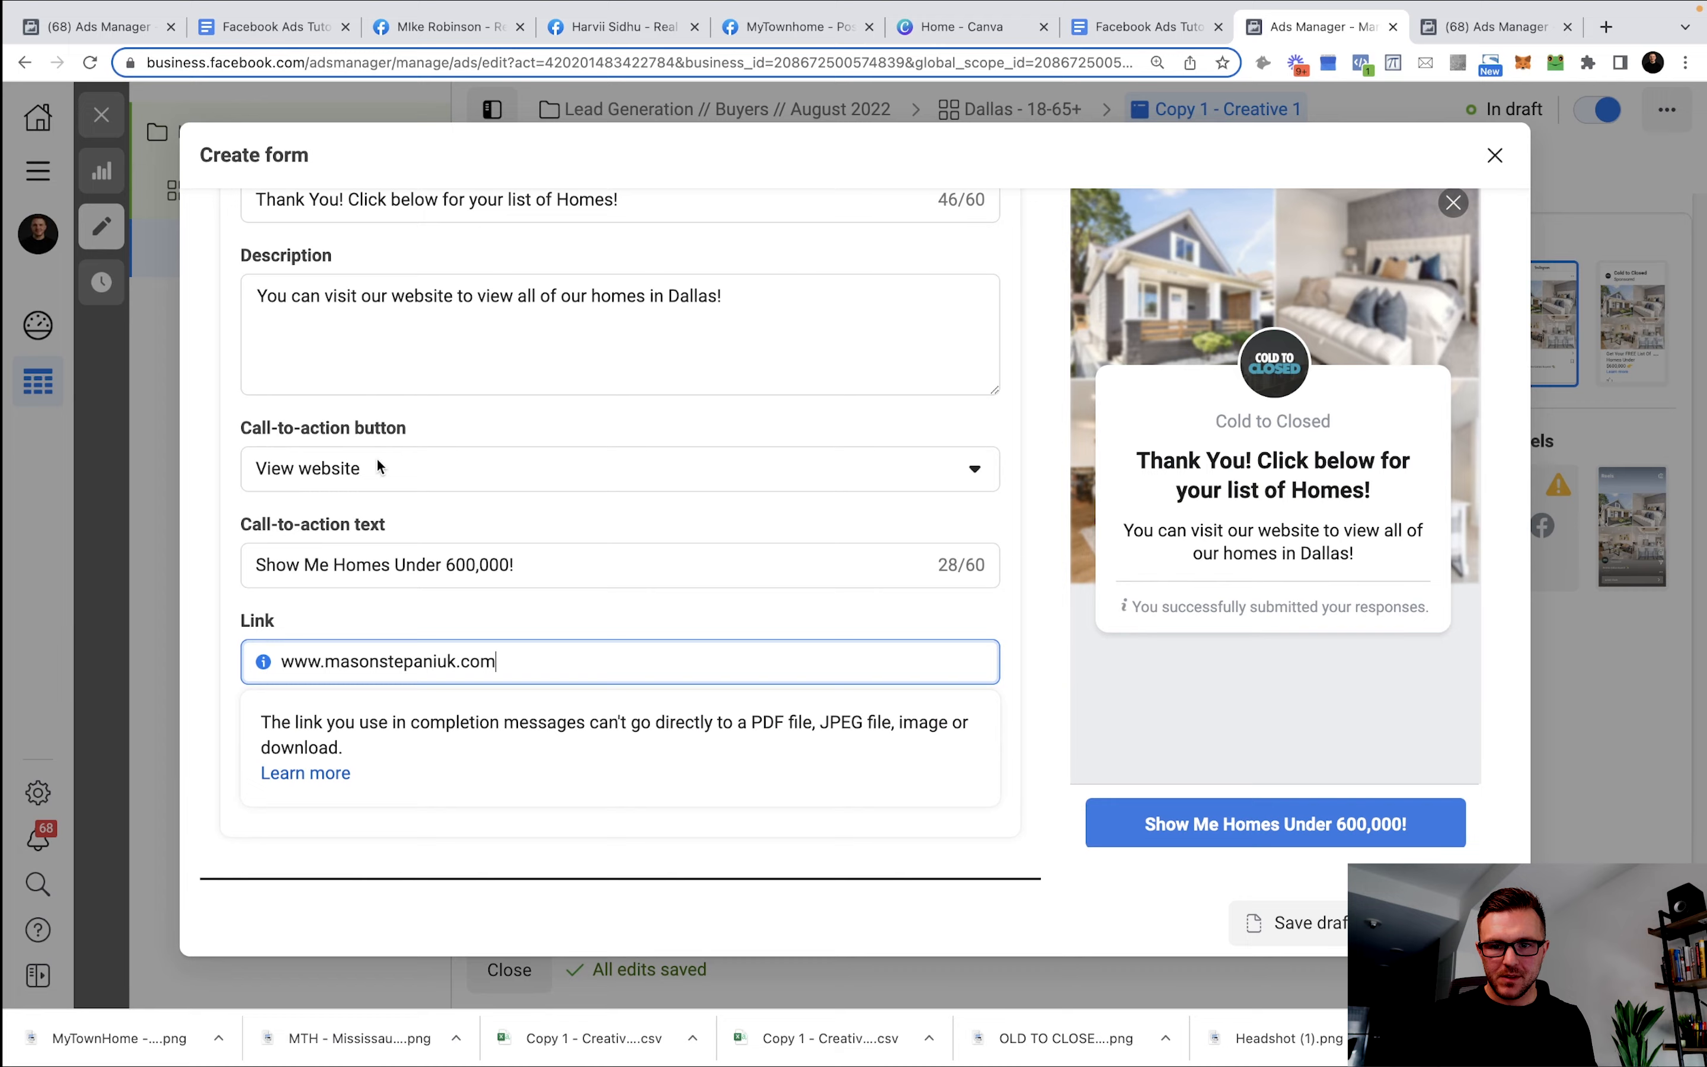
Add a $ before 600,000 in the call-to-action text.
scroll(487, 602, "up", 7)
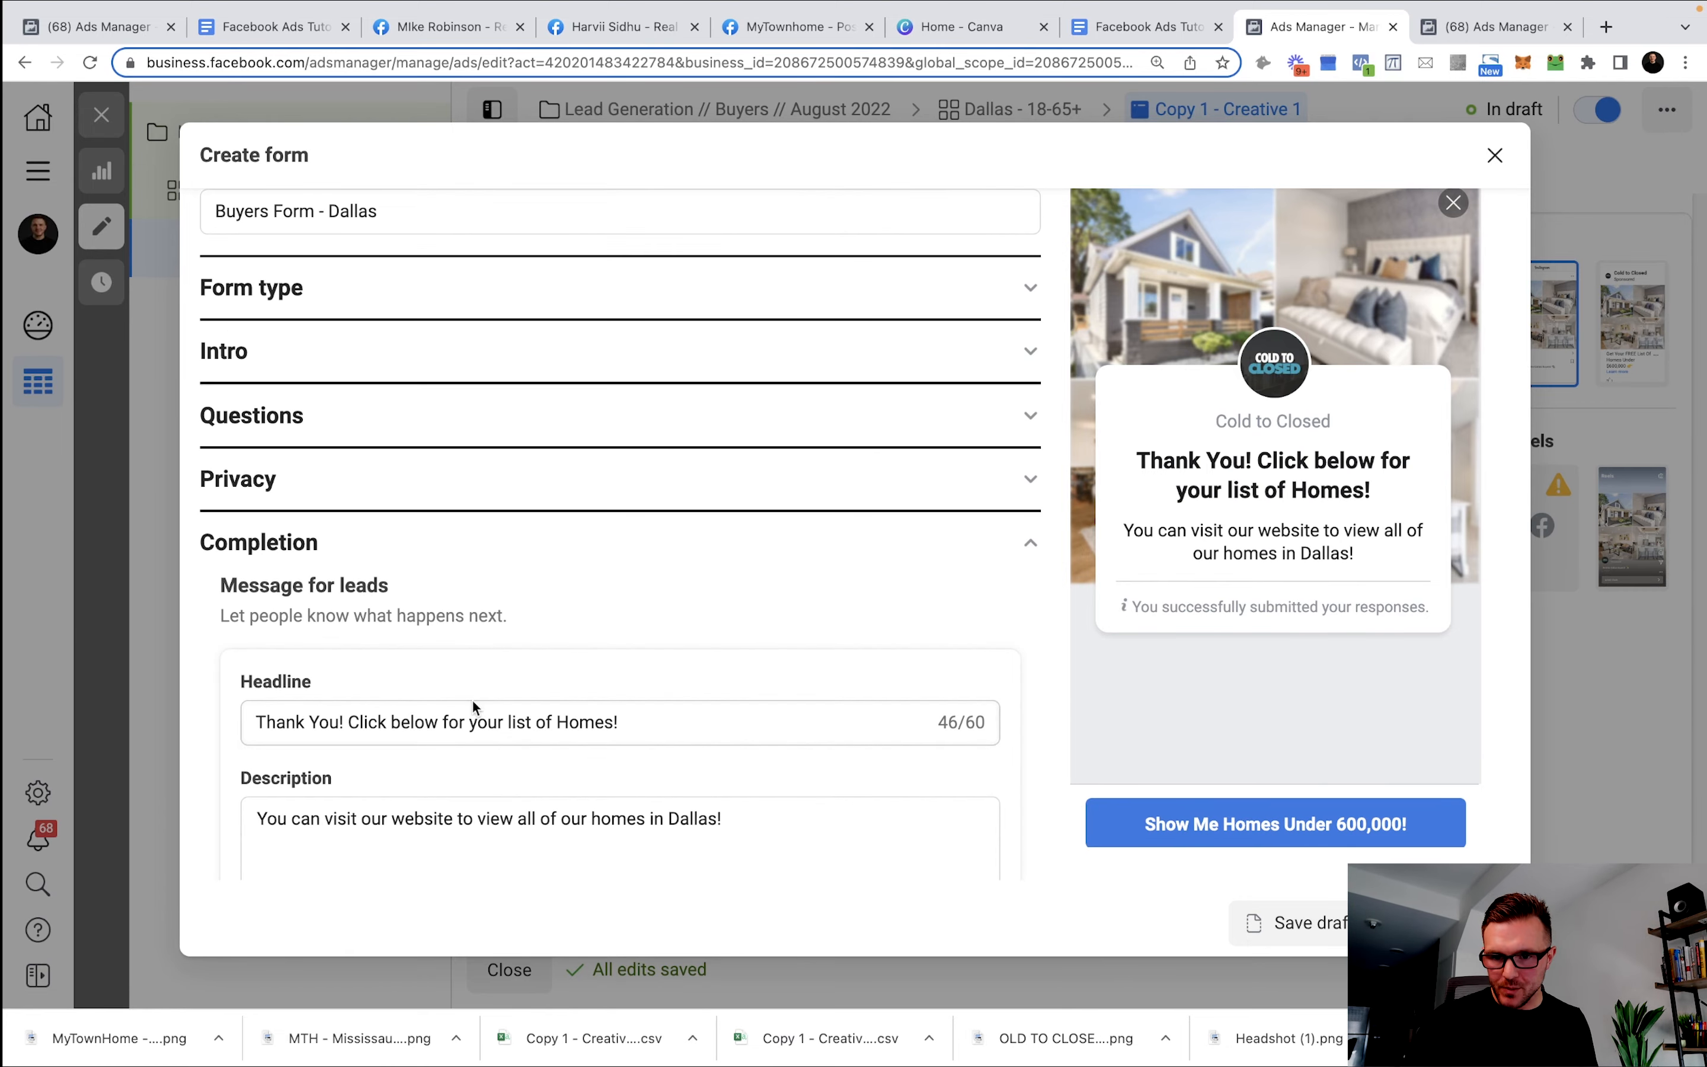
scroll(473, 705, "down", 5)
left_click(447, 686)
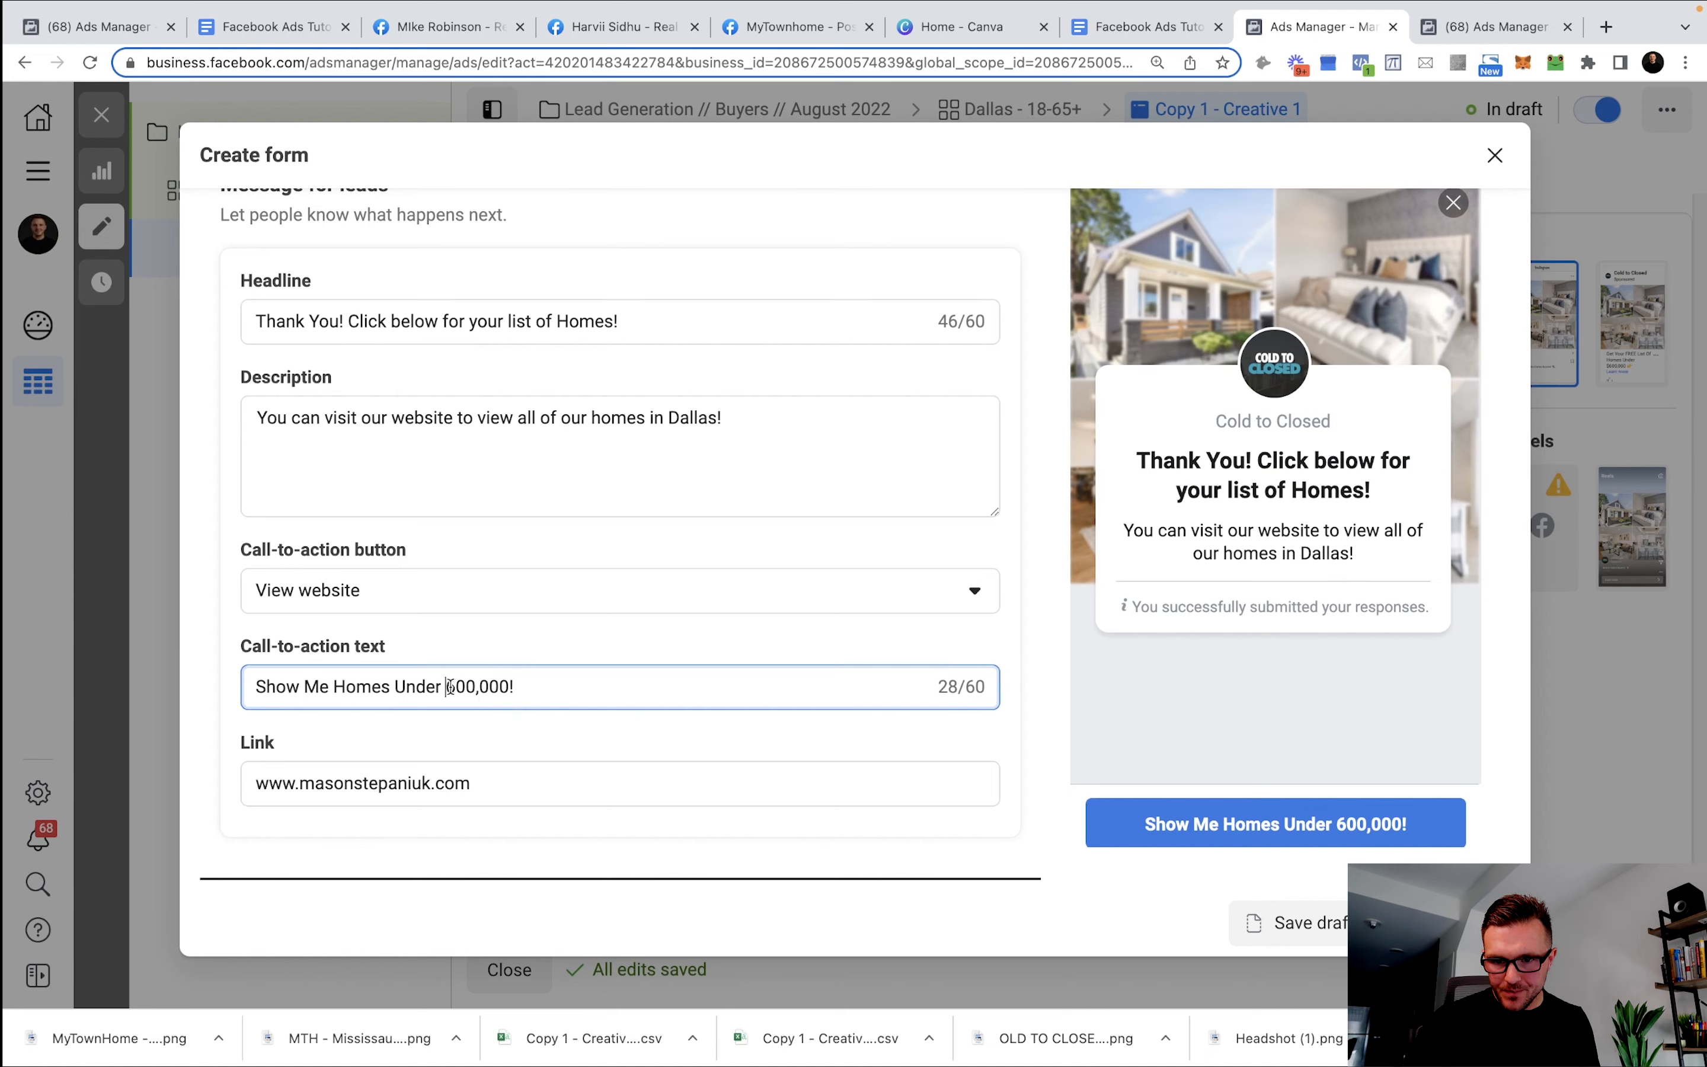
type("$")
left_click(671, 633)
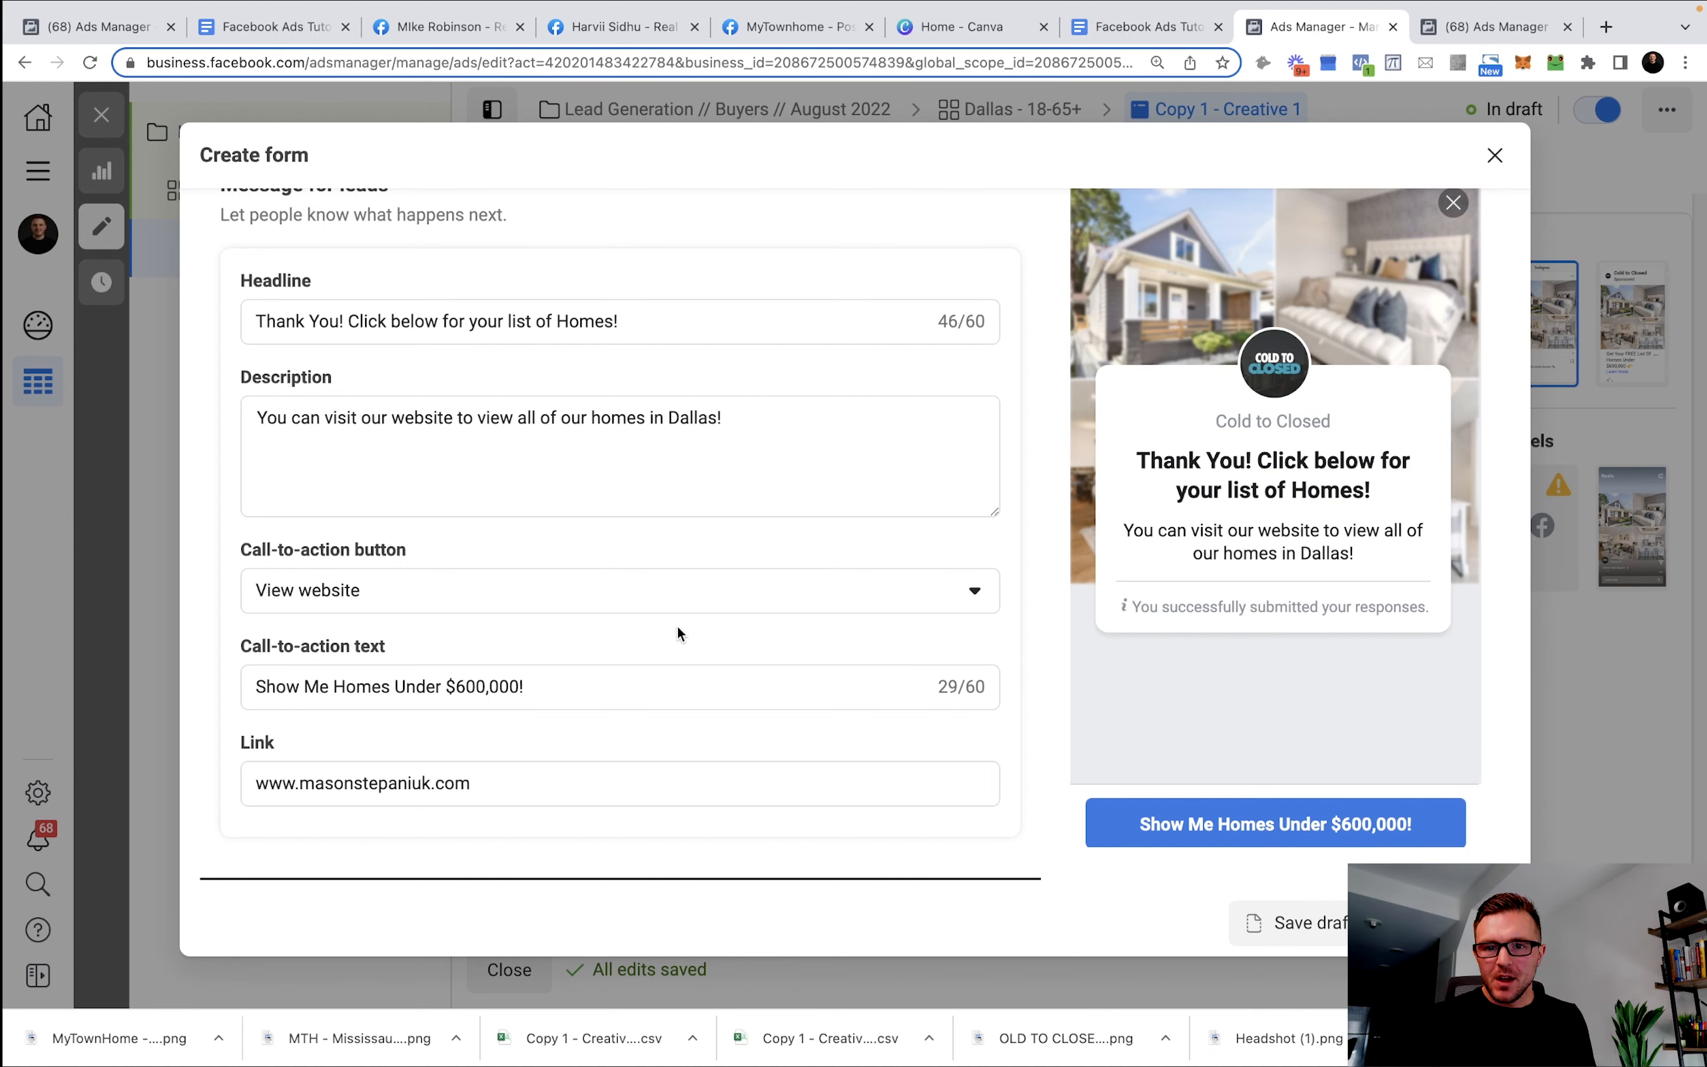
scroll(677, 633, "up", 7)
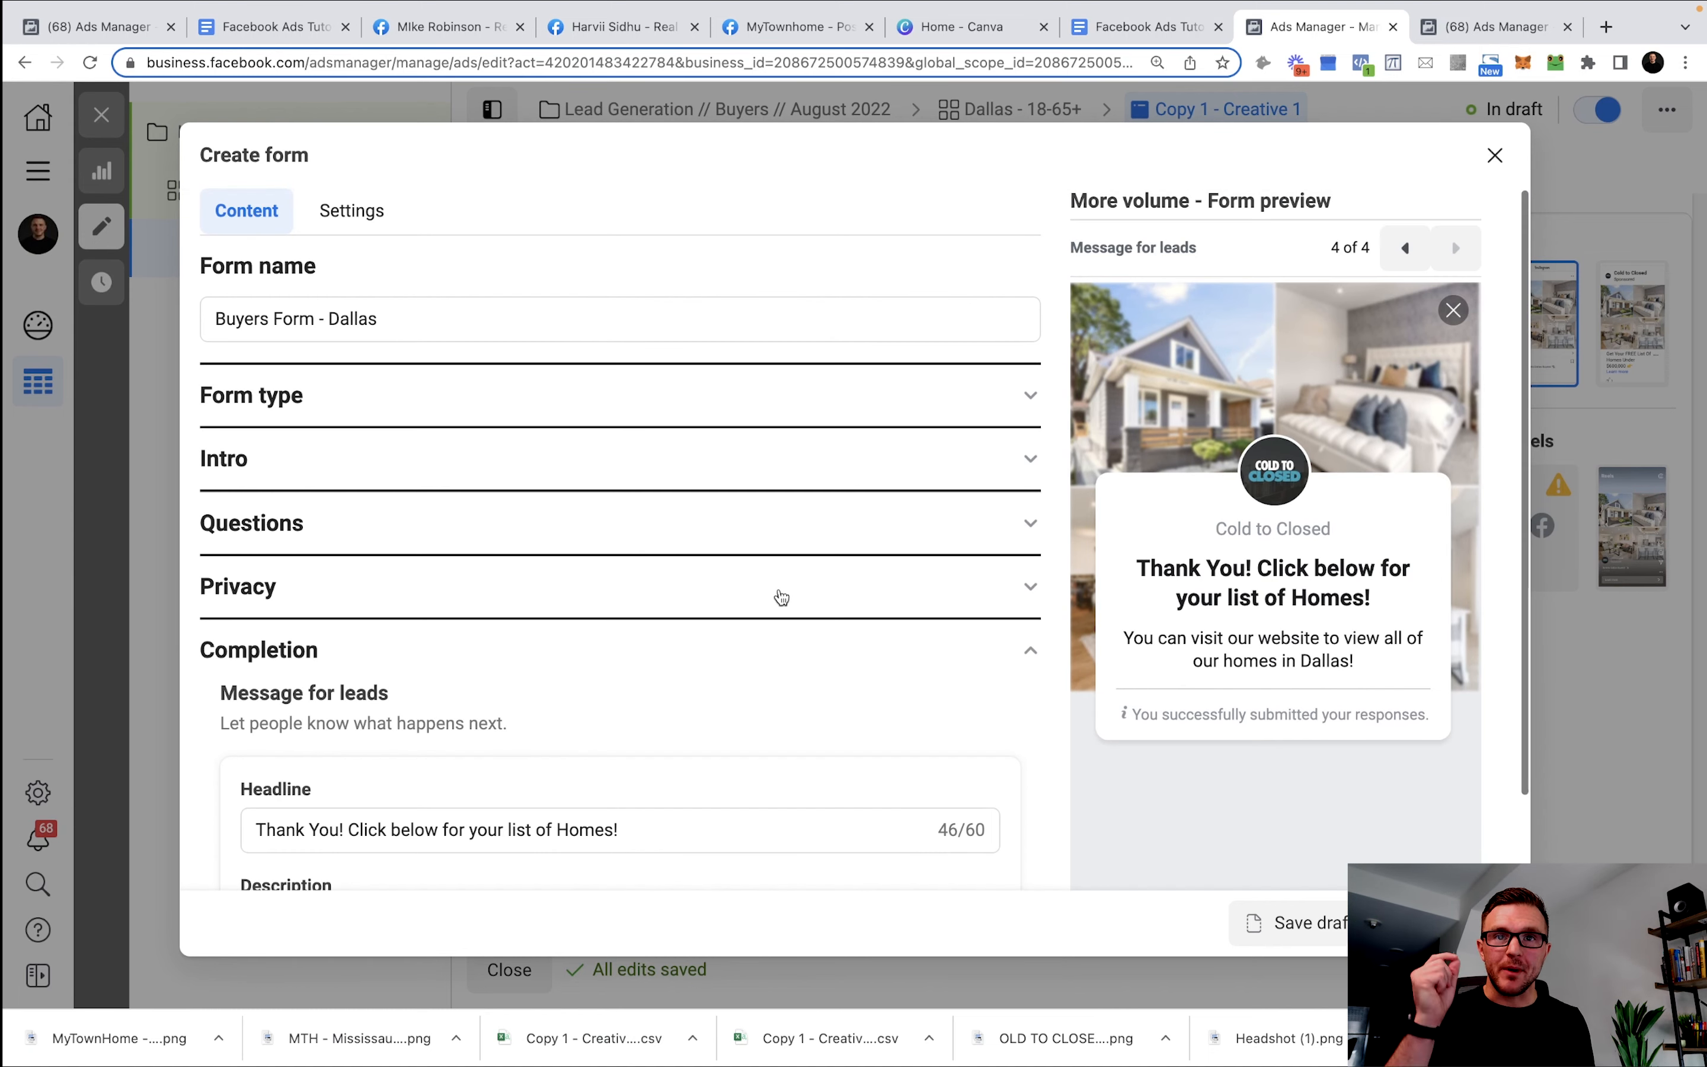
Replace the [CITY] placeholder in the Intro greeting description with Dallas.
scroll(551, 435, "up", 1)
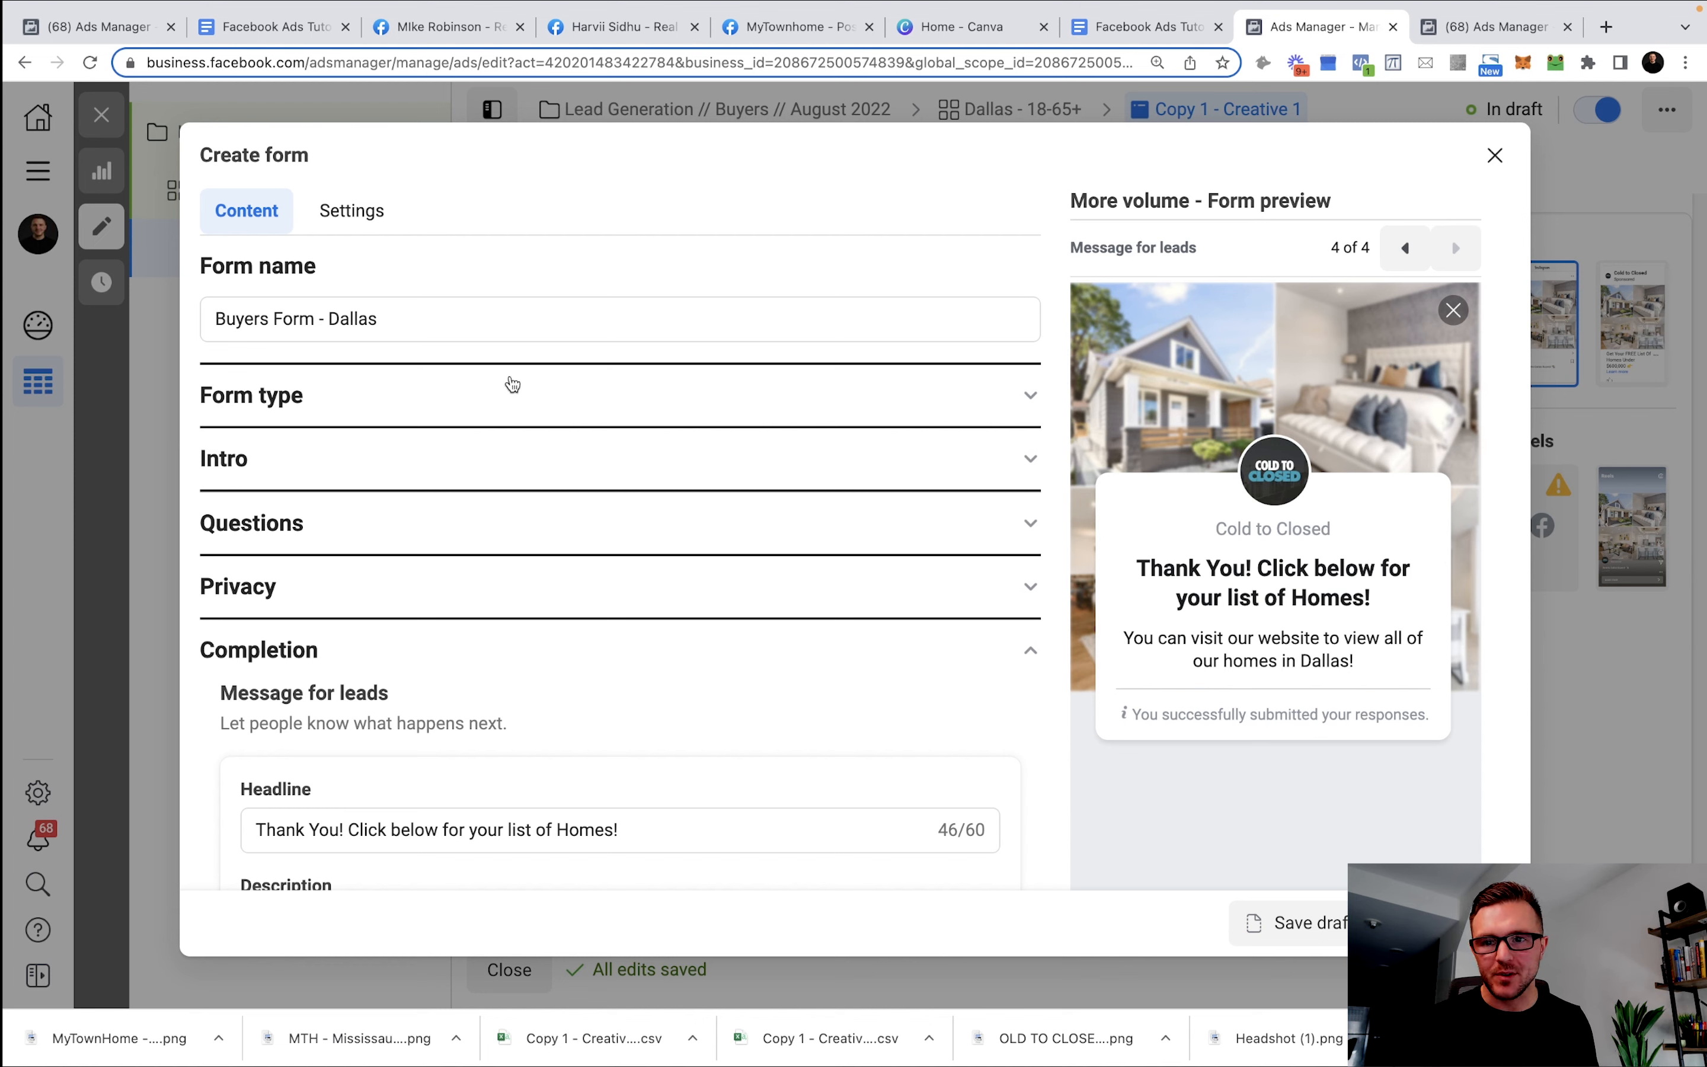
left_click(438, 419)
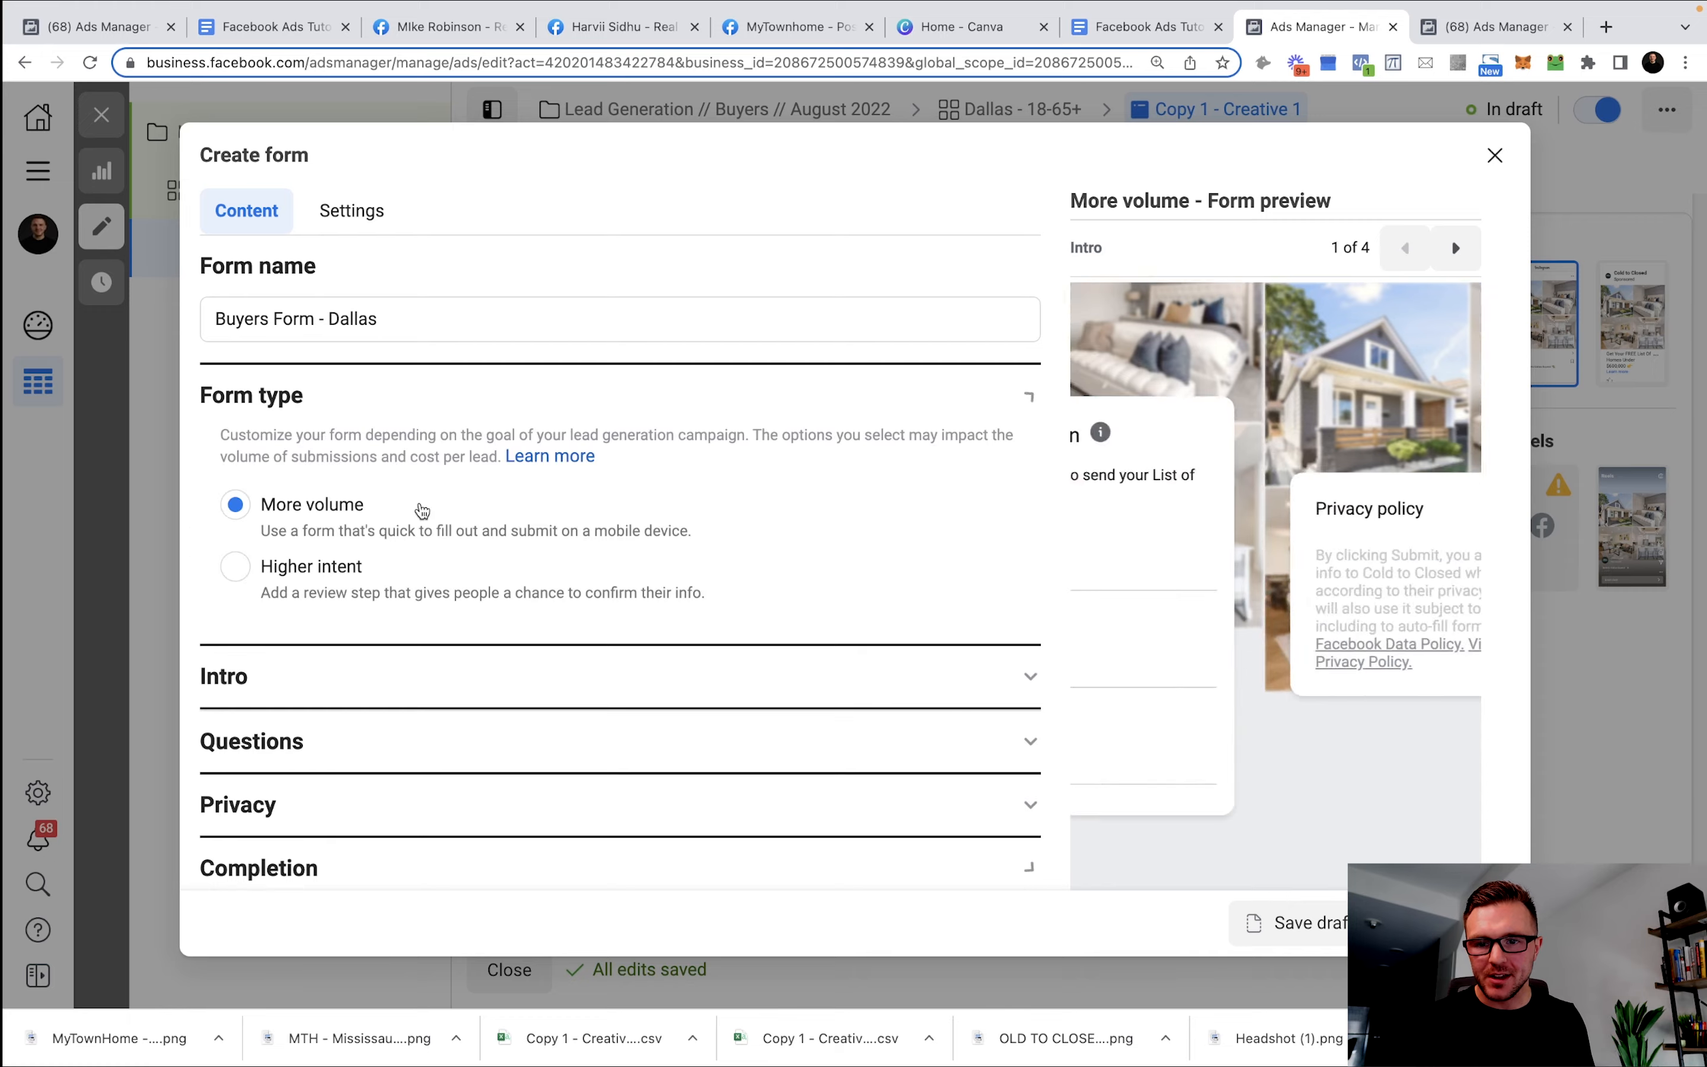
scroll(446, 507, "down", 2)
left_click(439, 533)
scroll(554, 507, "down", 5)
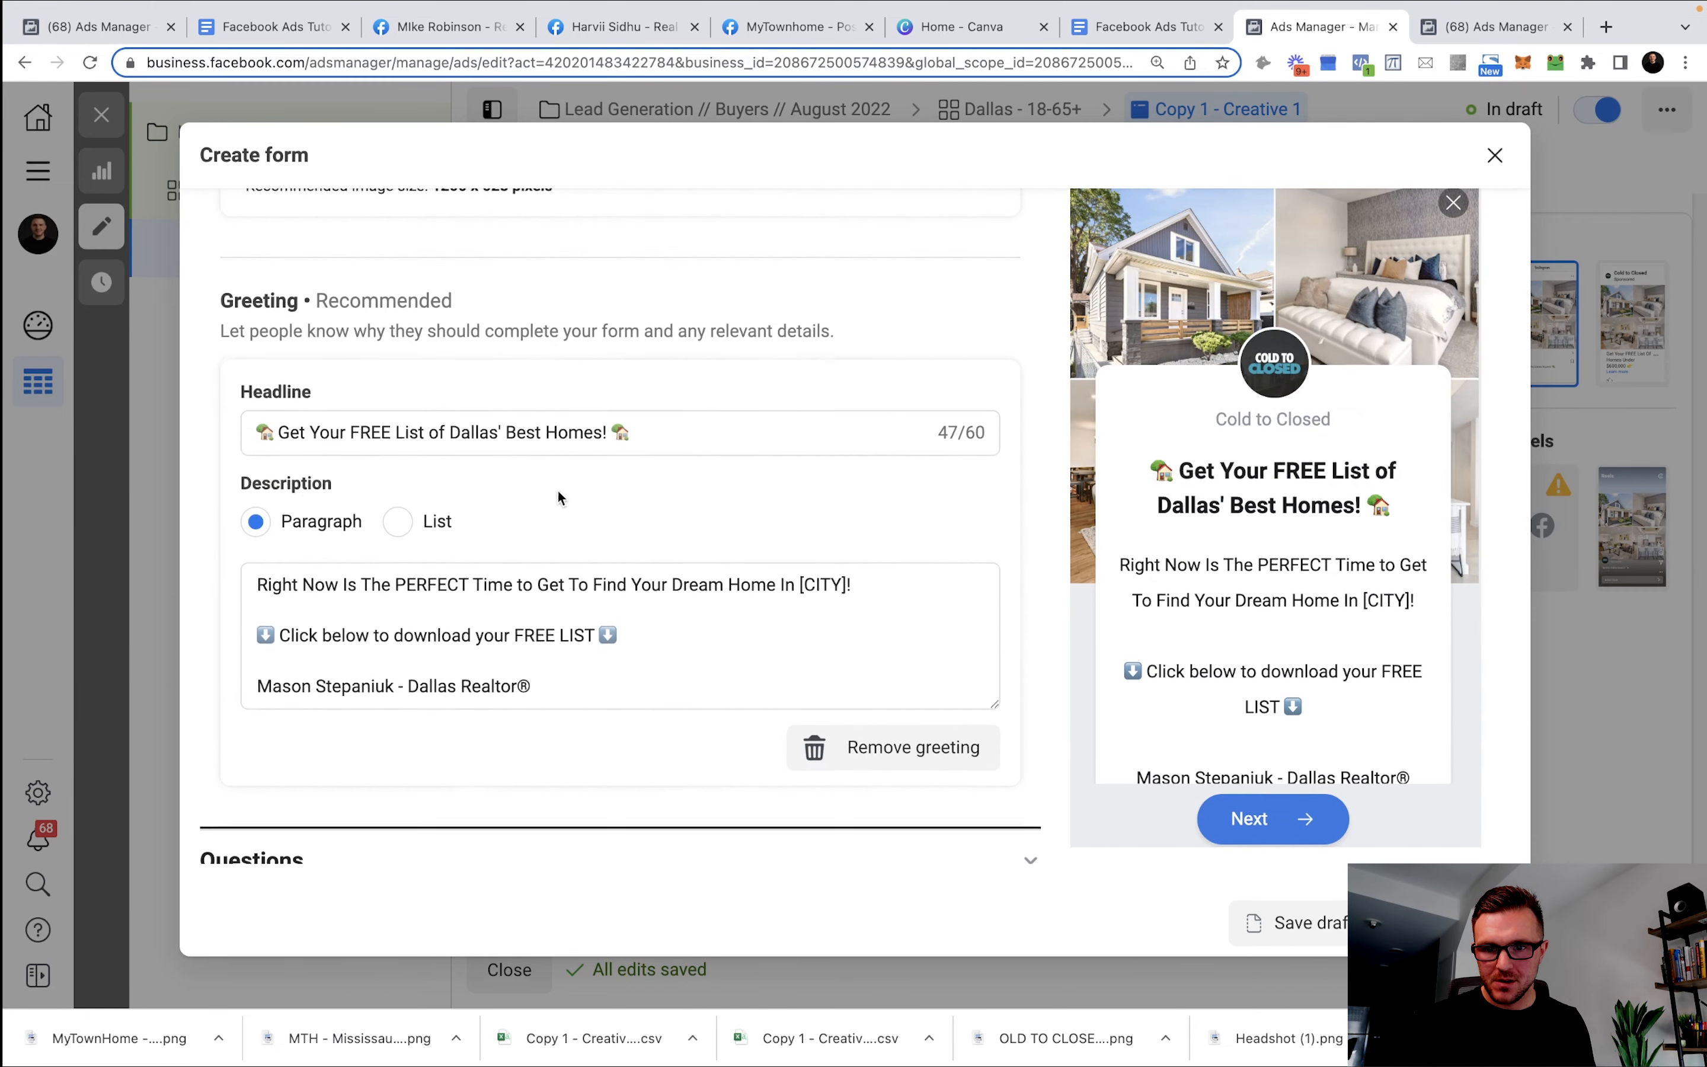
left_click(750, 581)
left_click_drag(847, 581, 802, 586)
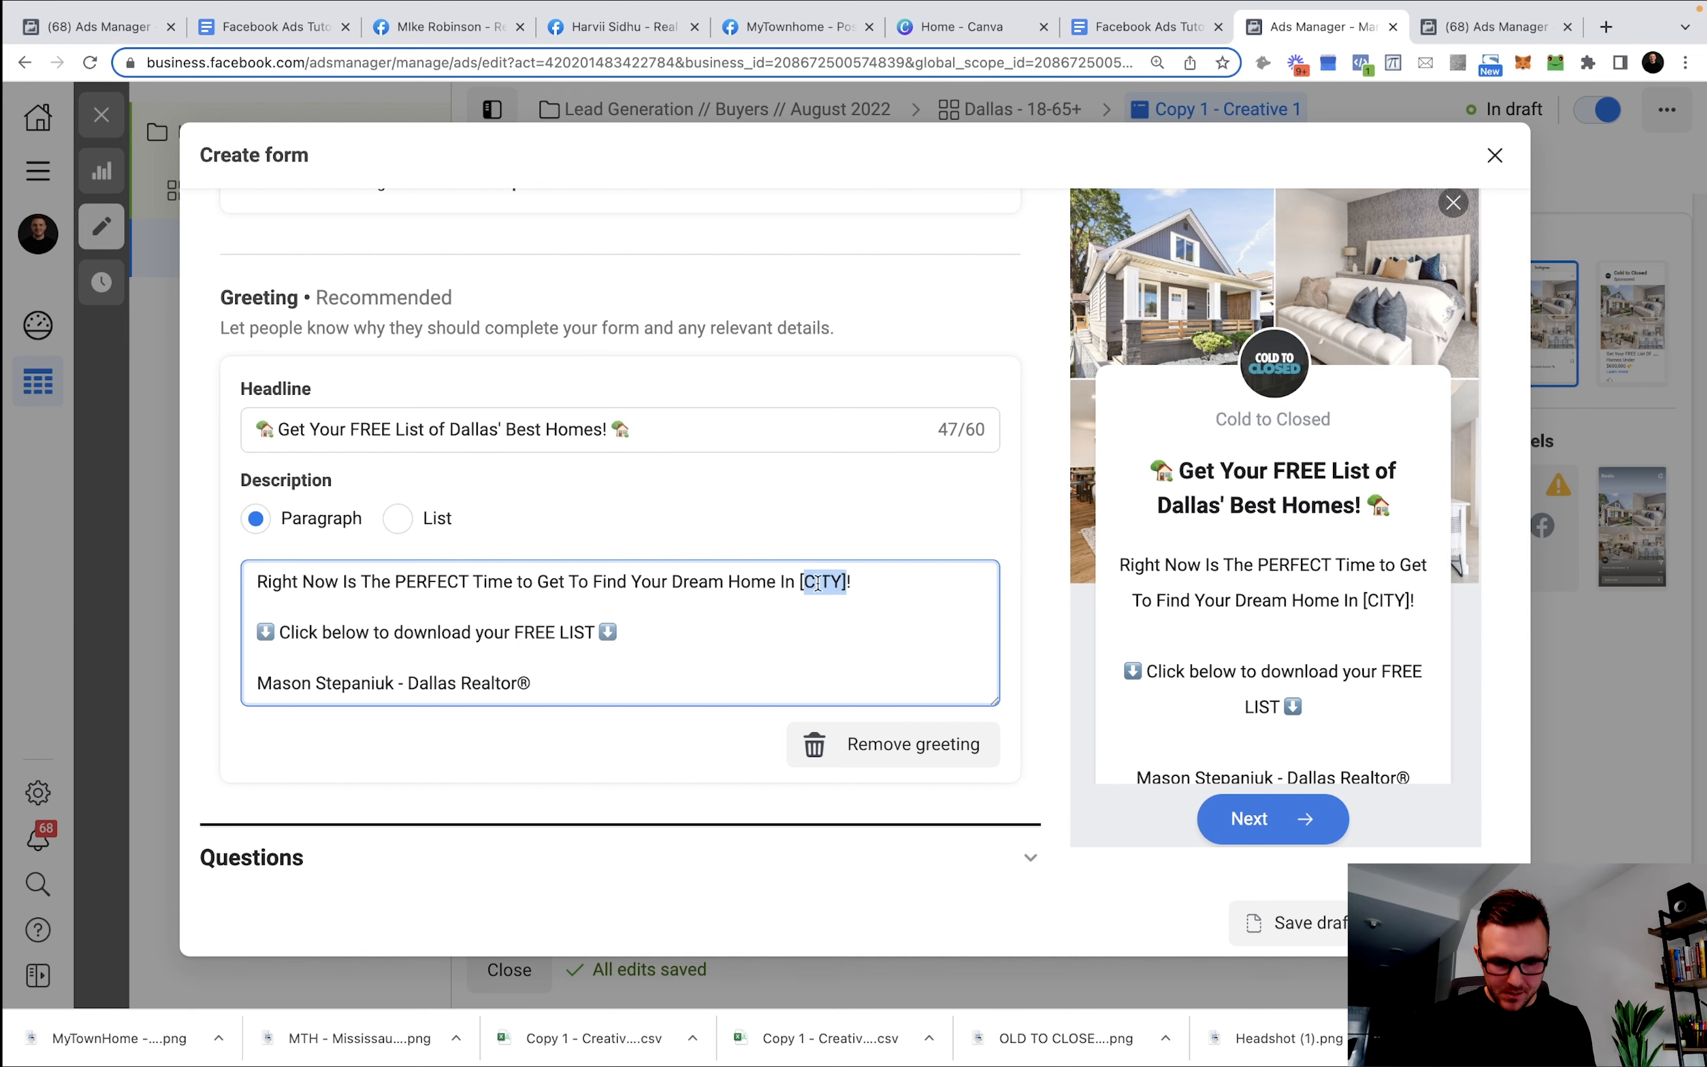
type("Dallas")
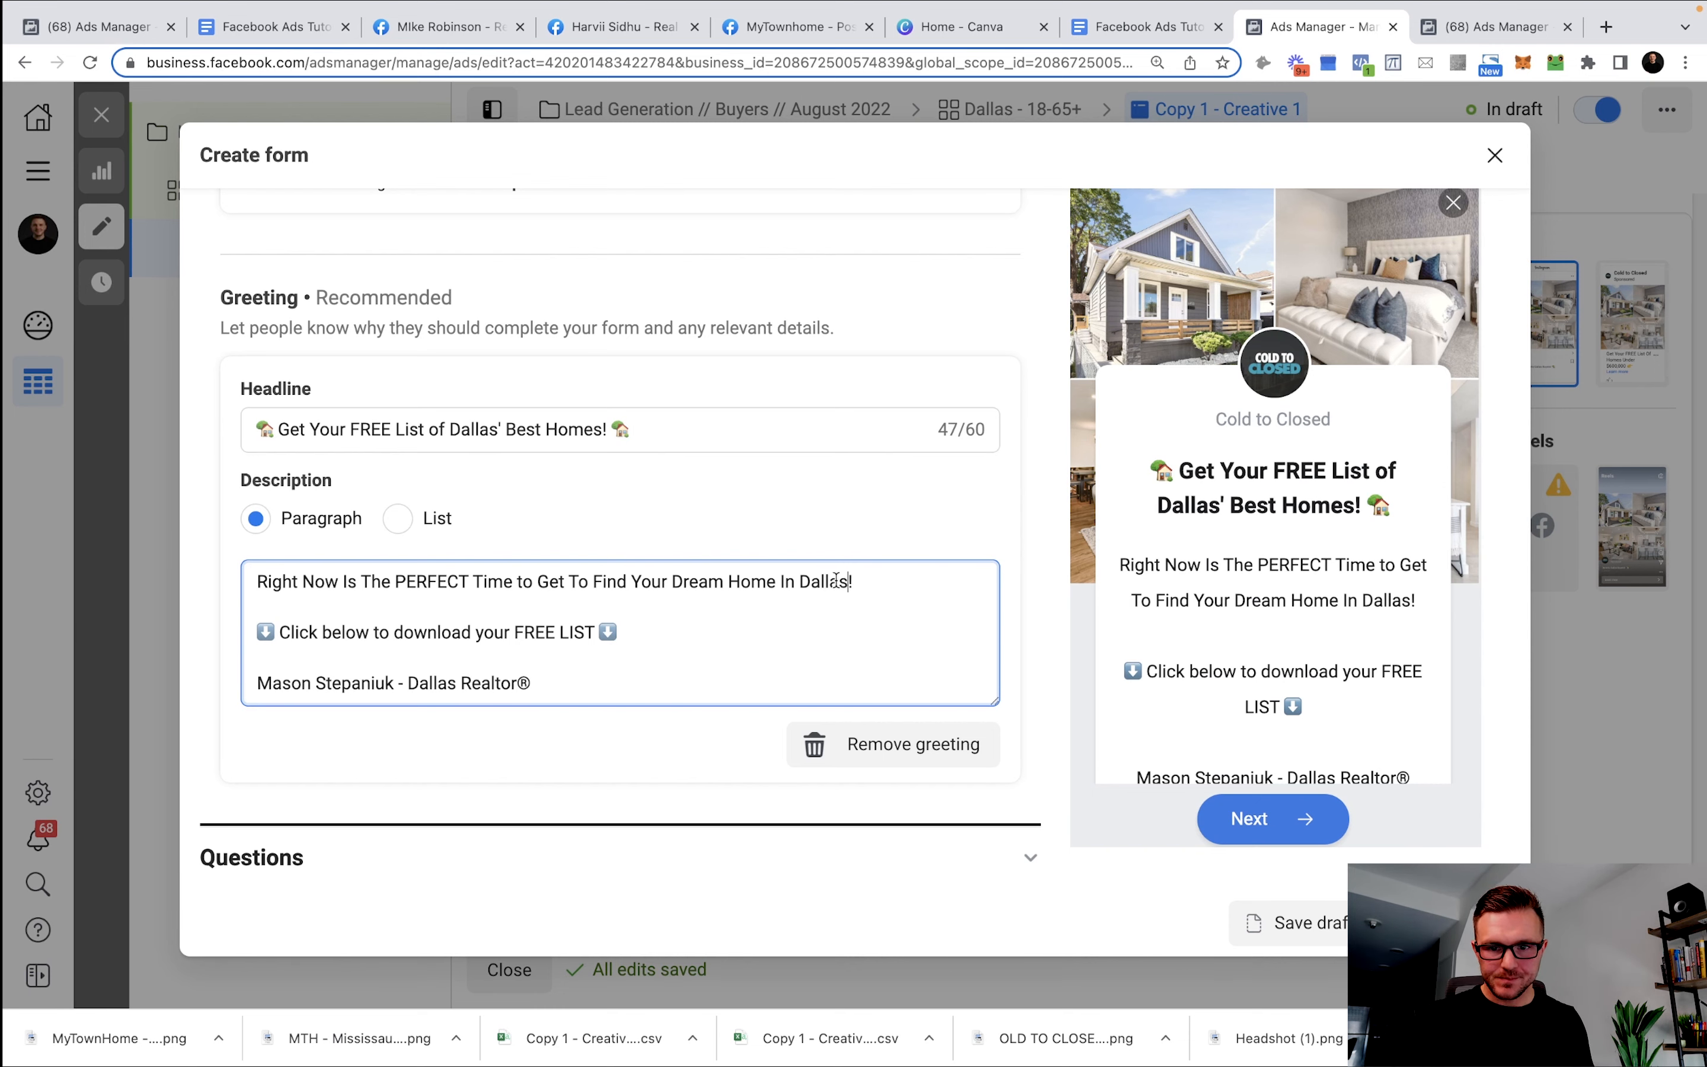
Review the form's Questions, Privacy and Completion sections.
scroll(734, 540, "down", 3)
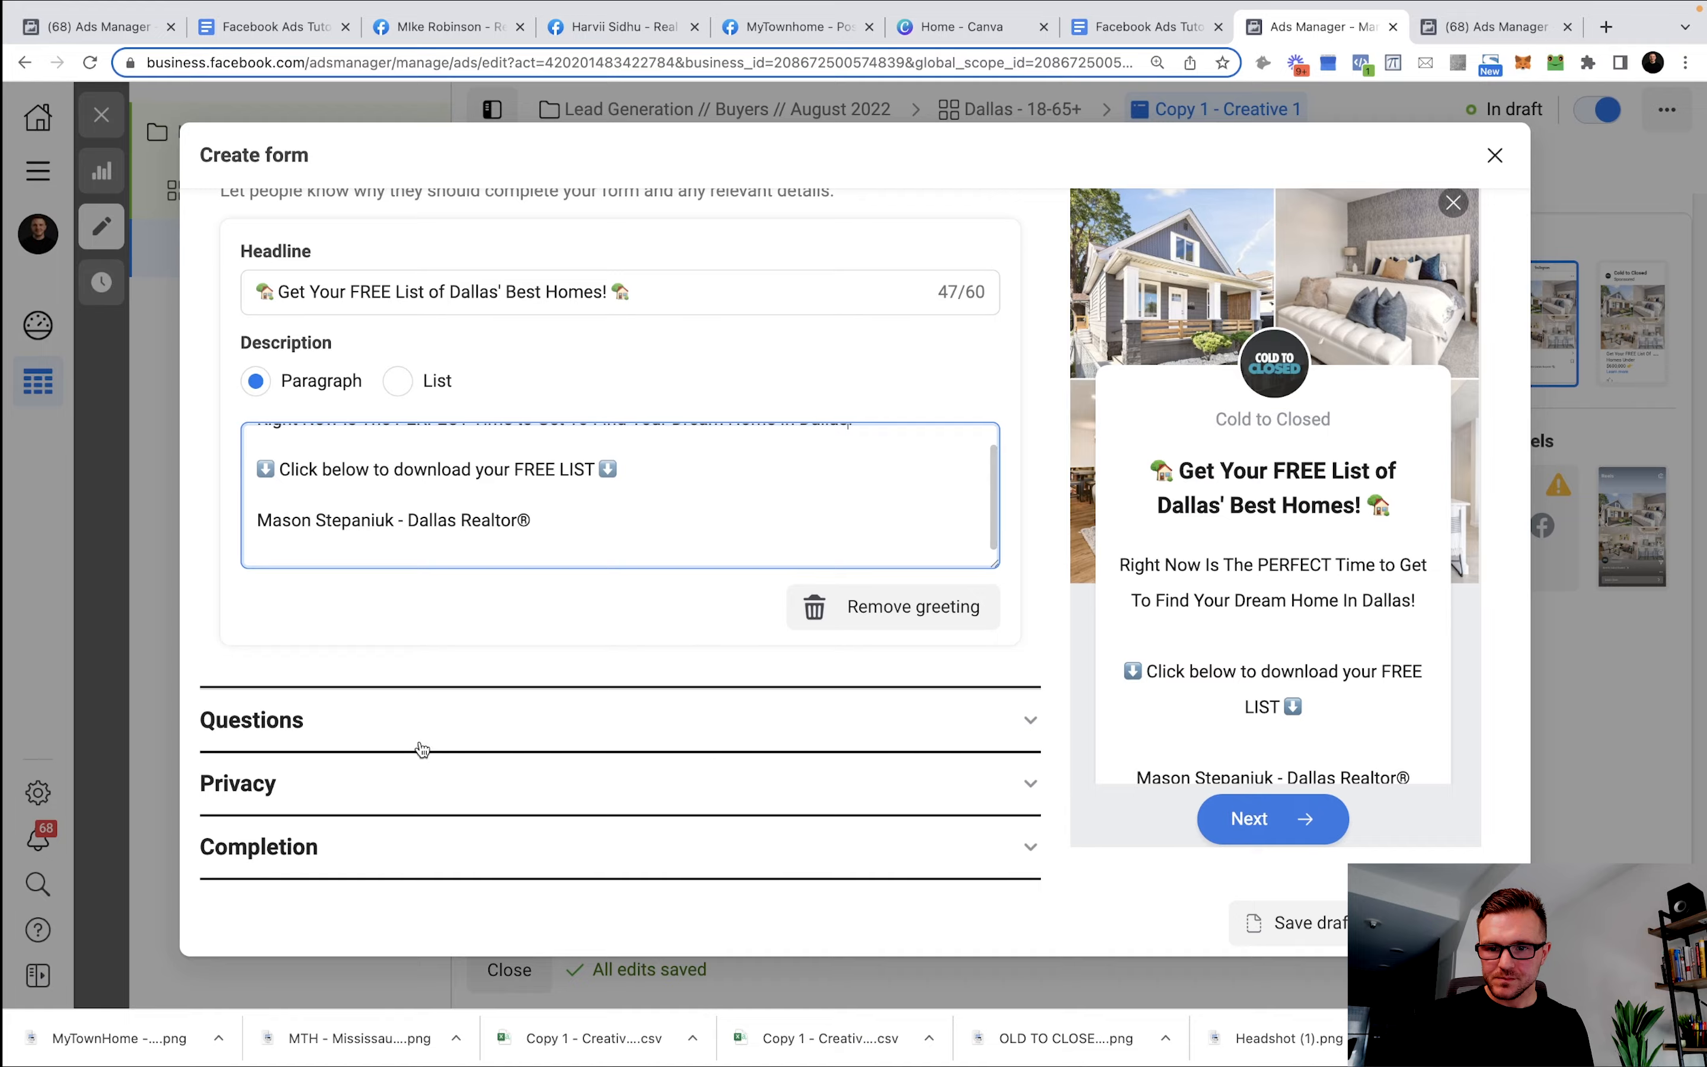
left_click(423, 745)
scroll(640, 539, "down", 2)
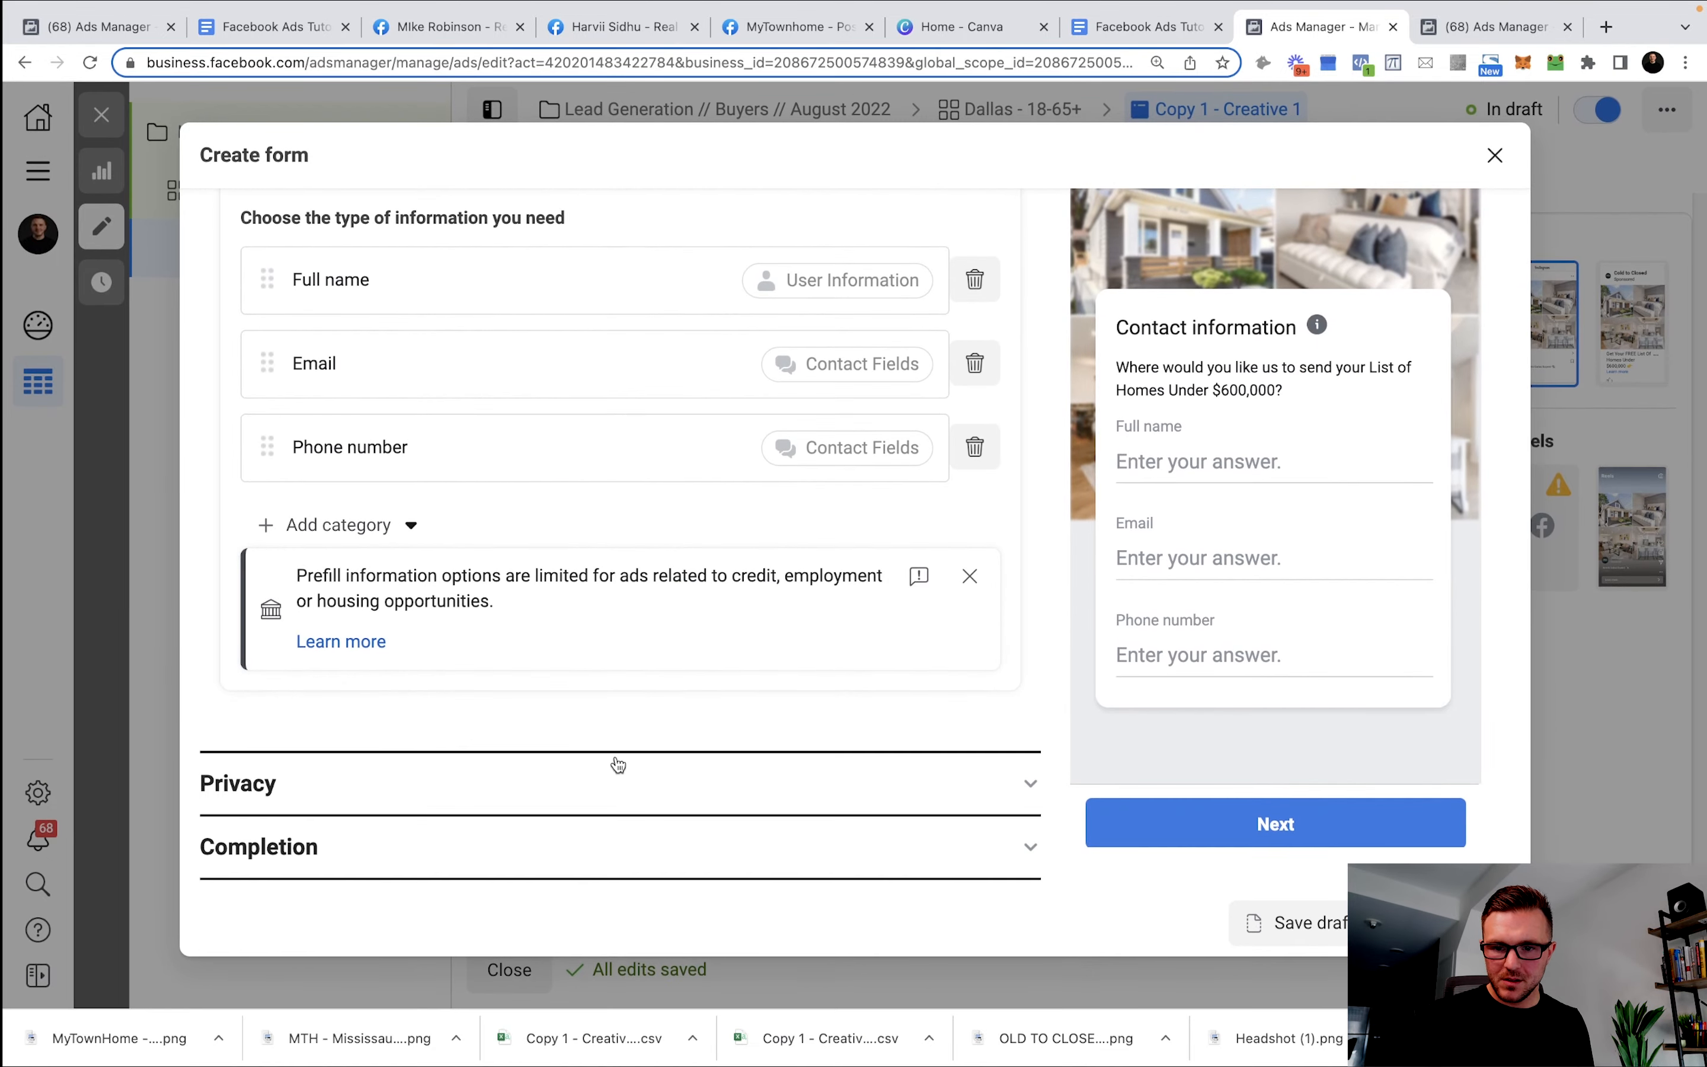
left_click(619, 767)
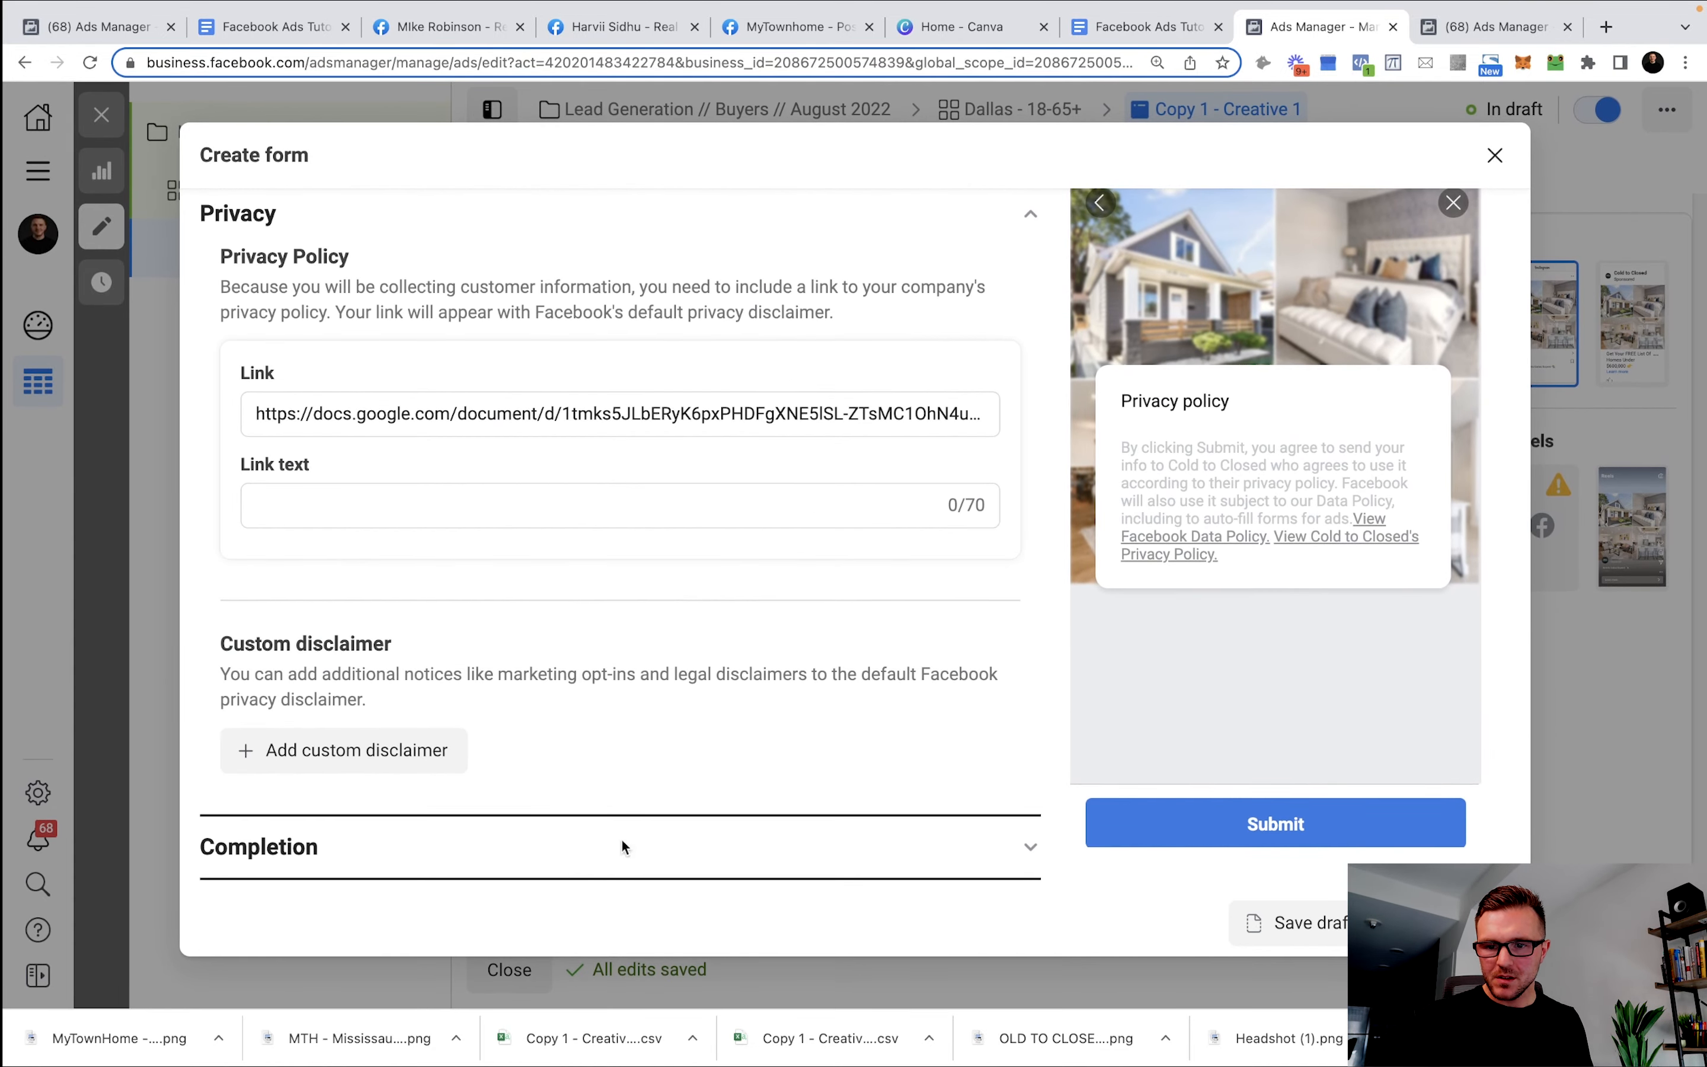
left_click(621, 845)
scroll(543, 625, "up", 3)
scroll(548, 623, "up", 3)
Finish Buyers Form - Dallas and scroll through the Copy 1 - Creative 1 ad editor to check it.
left_click(515, 544)
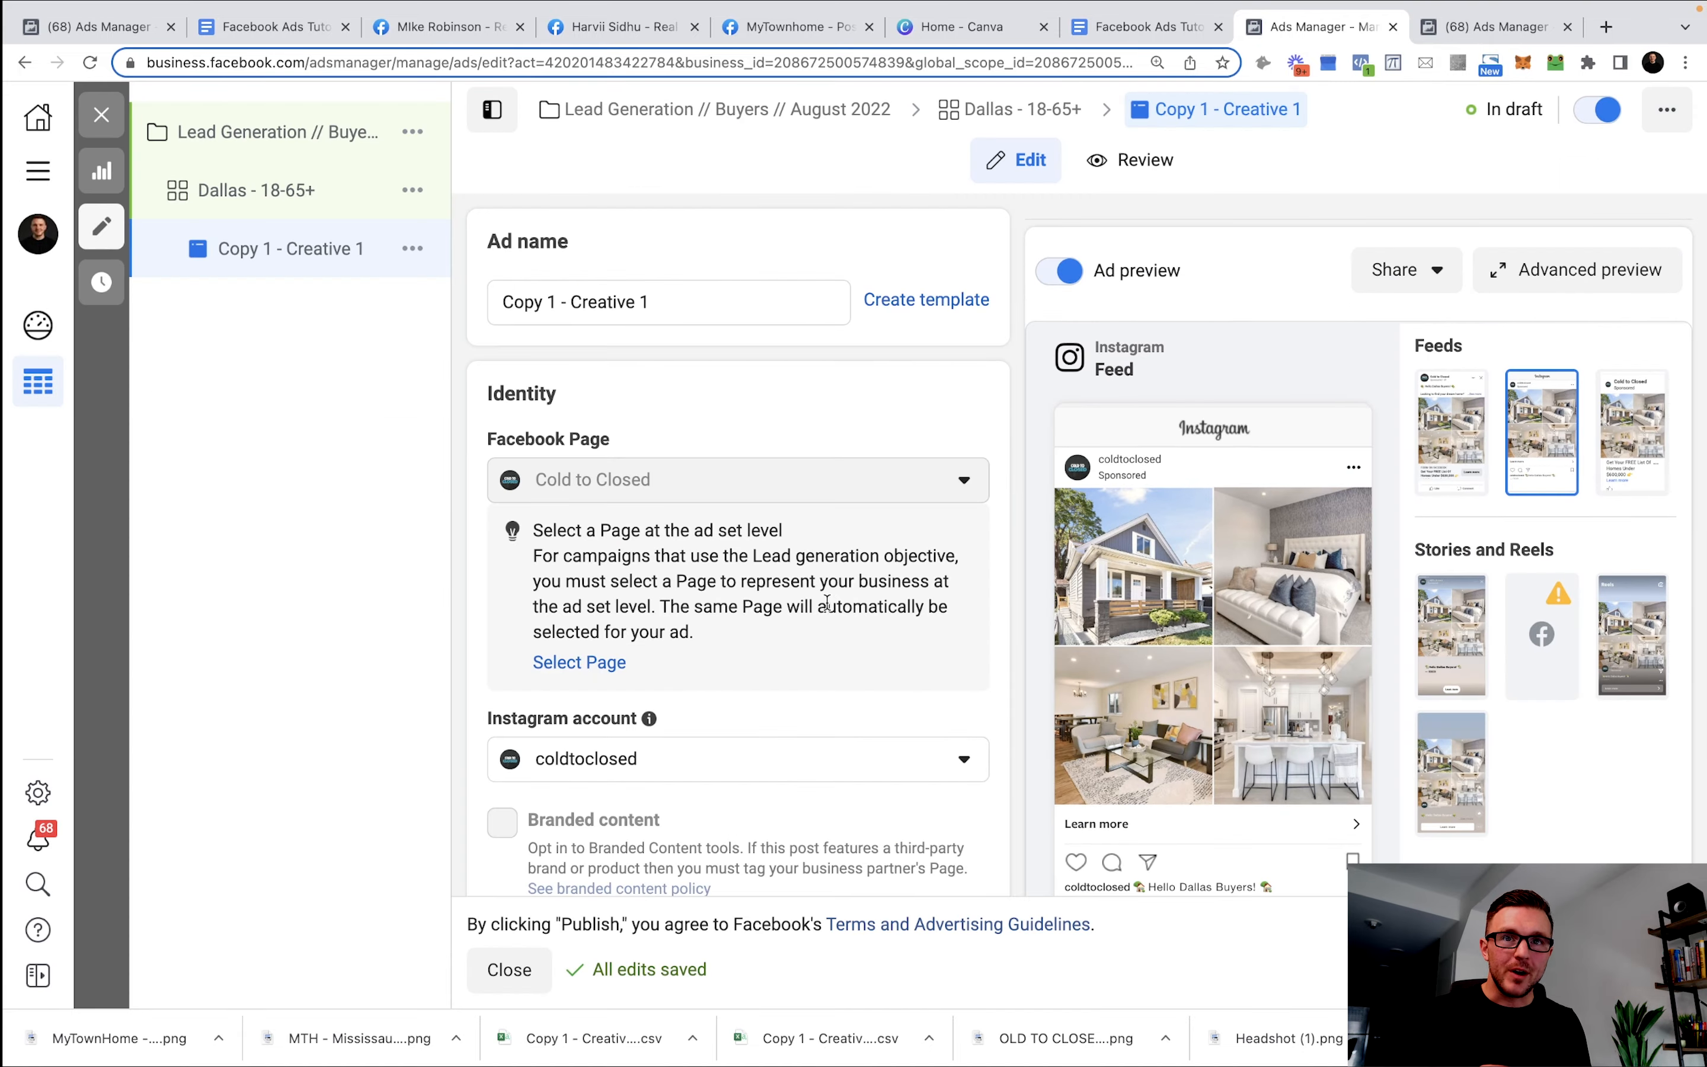
scroll(917, 537, "down", 20)
scroll(964, 521, "up", 6)
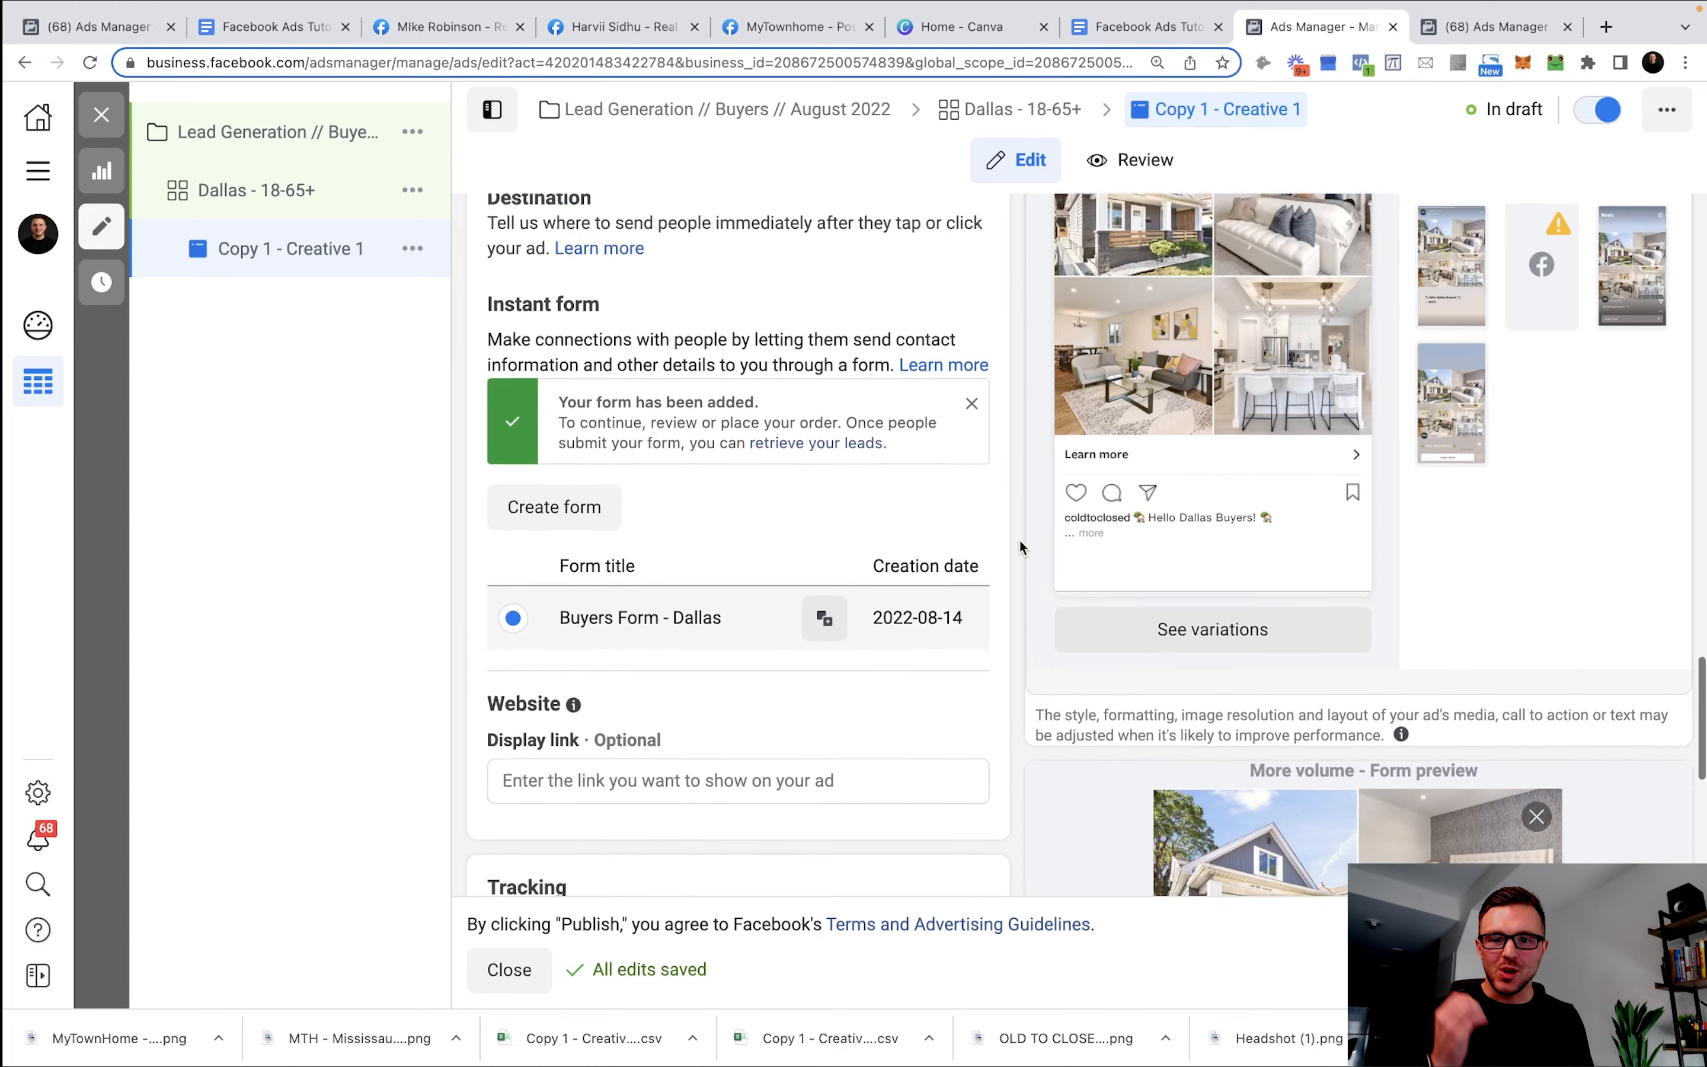
scroll(1018, 537, "up", 3)
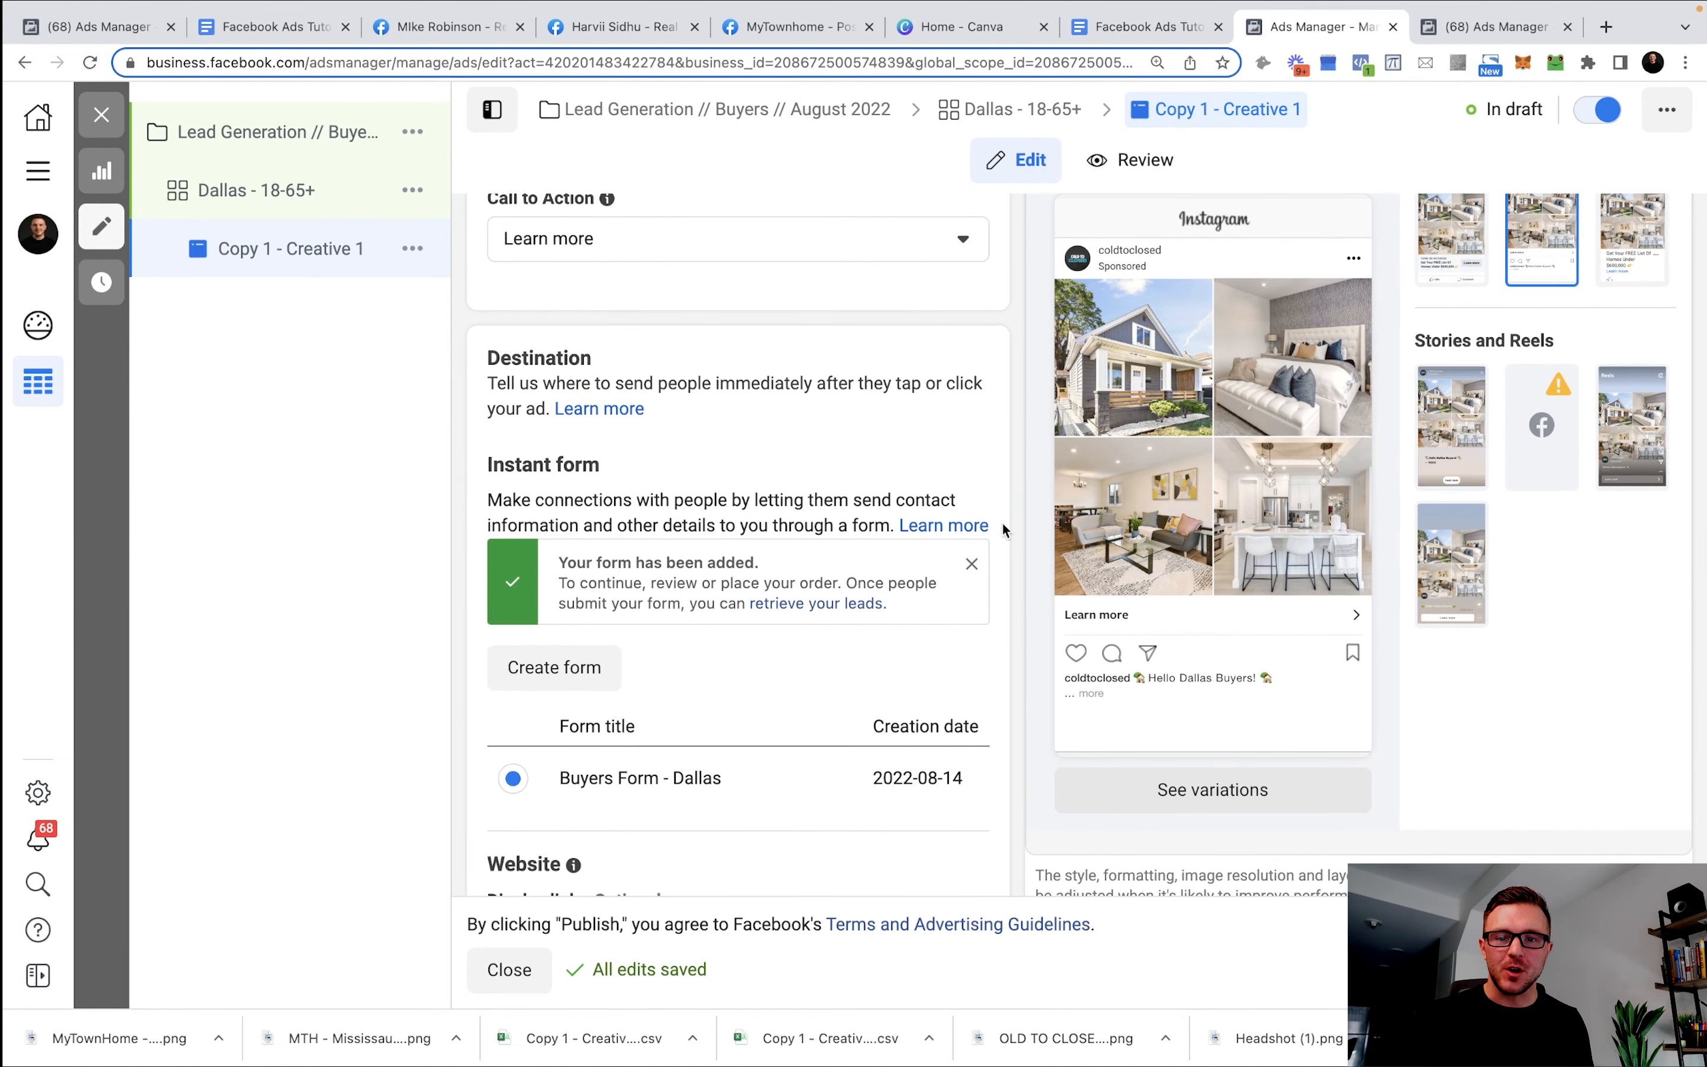
scroll(782, 456, "up", 10)
scroll(783, 455, "up", 1)
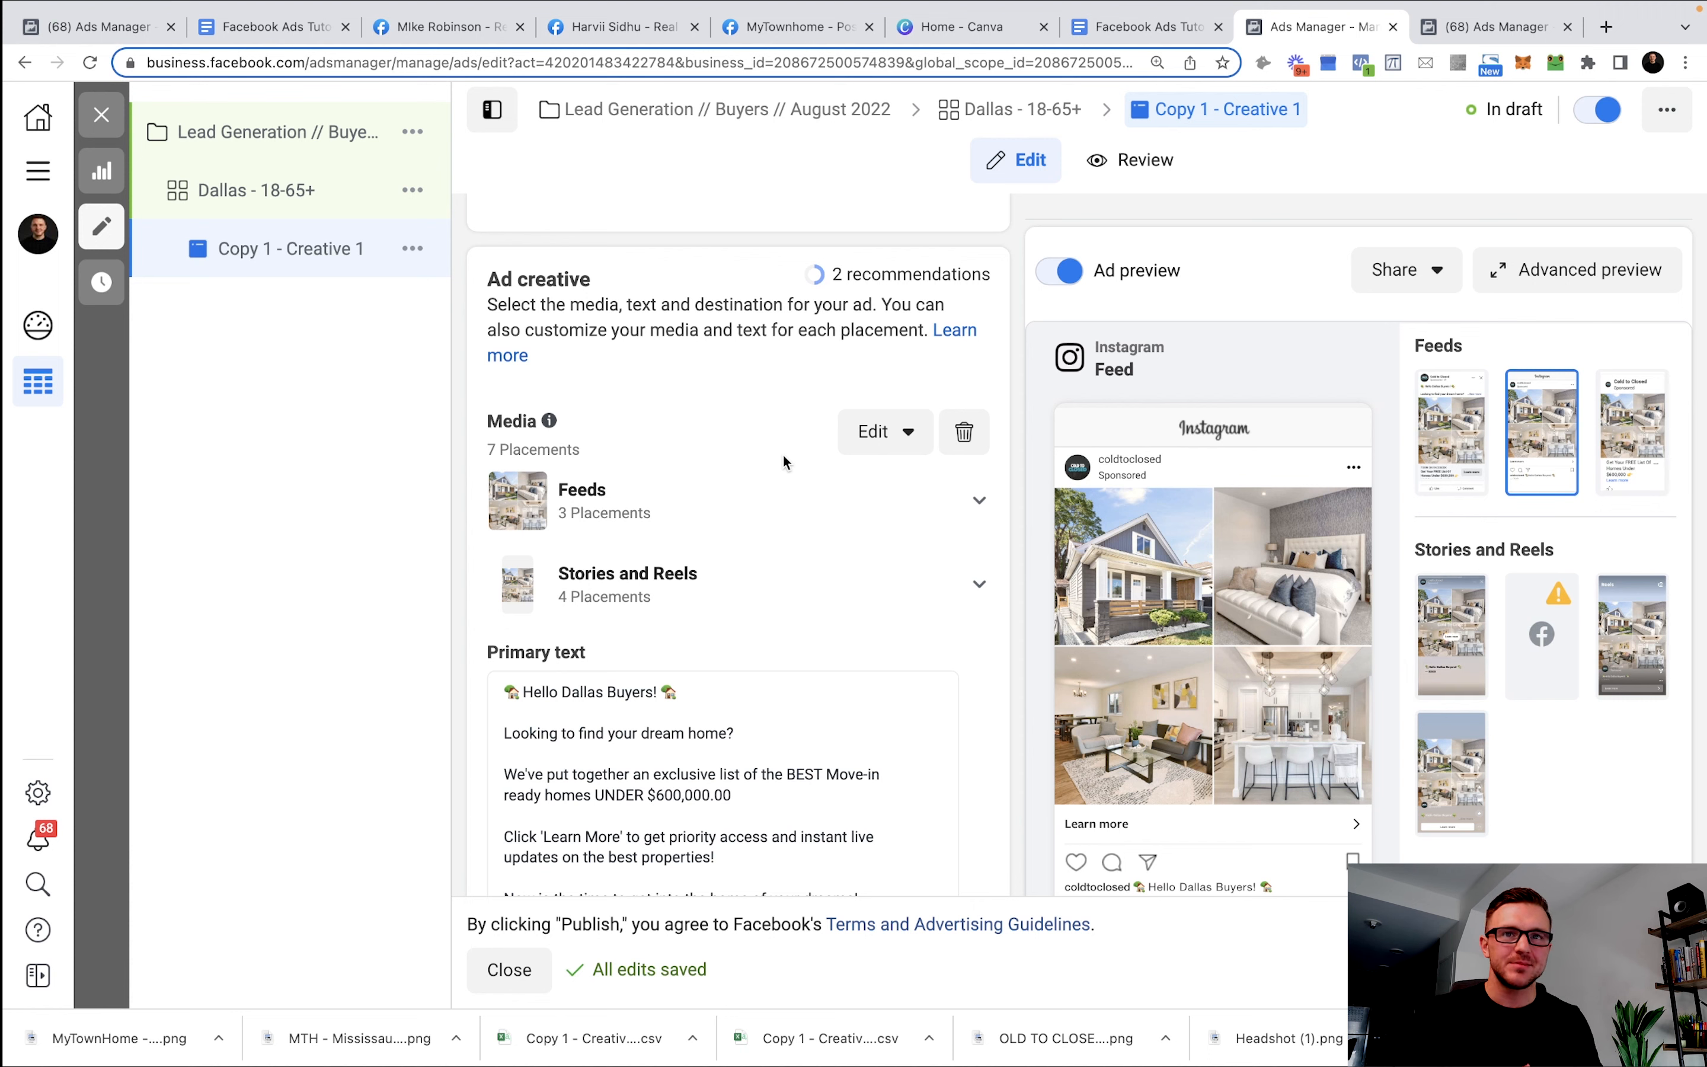
scroll(831, 455, "up", 7)
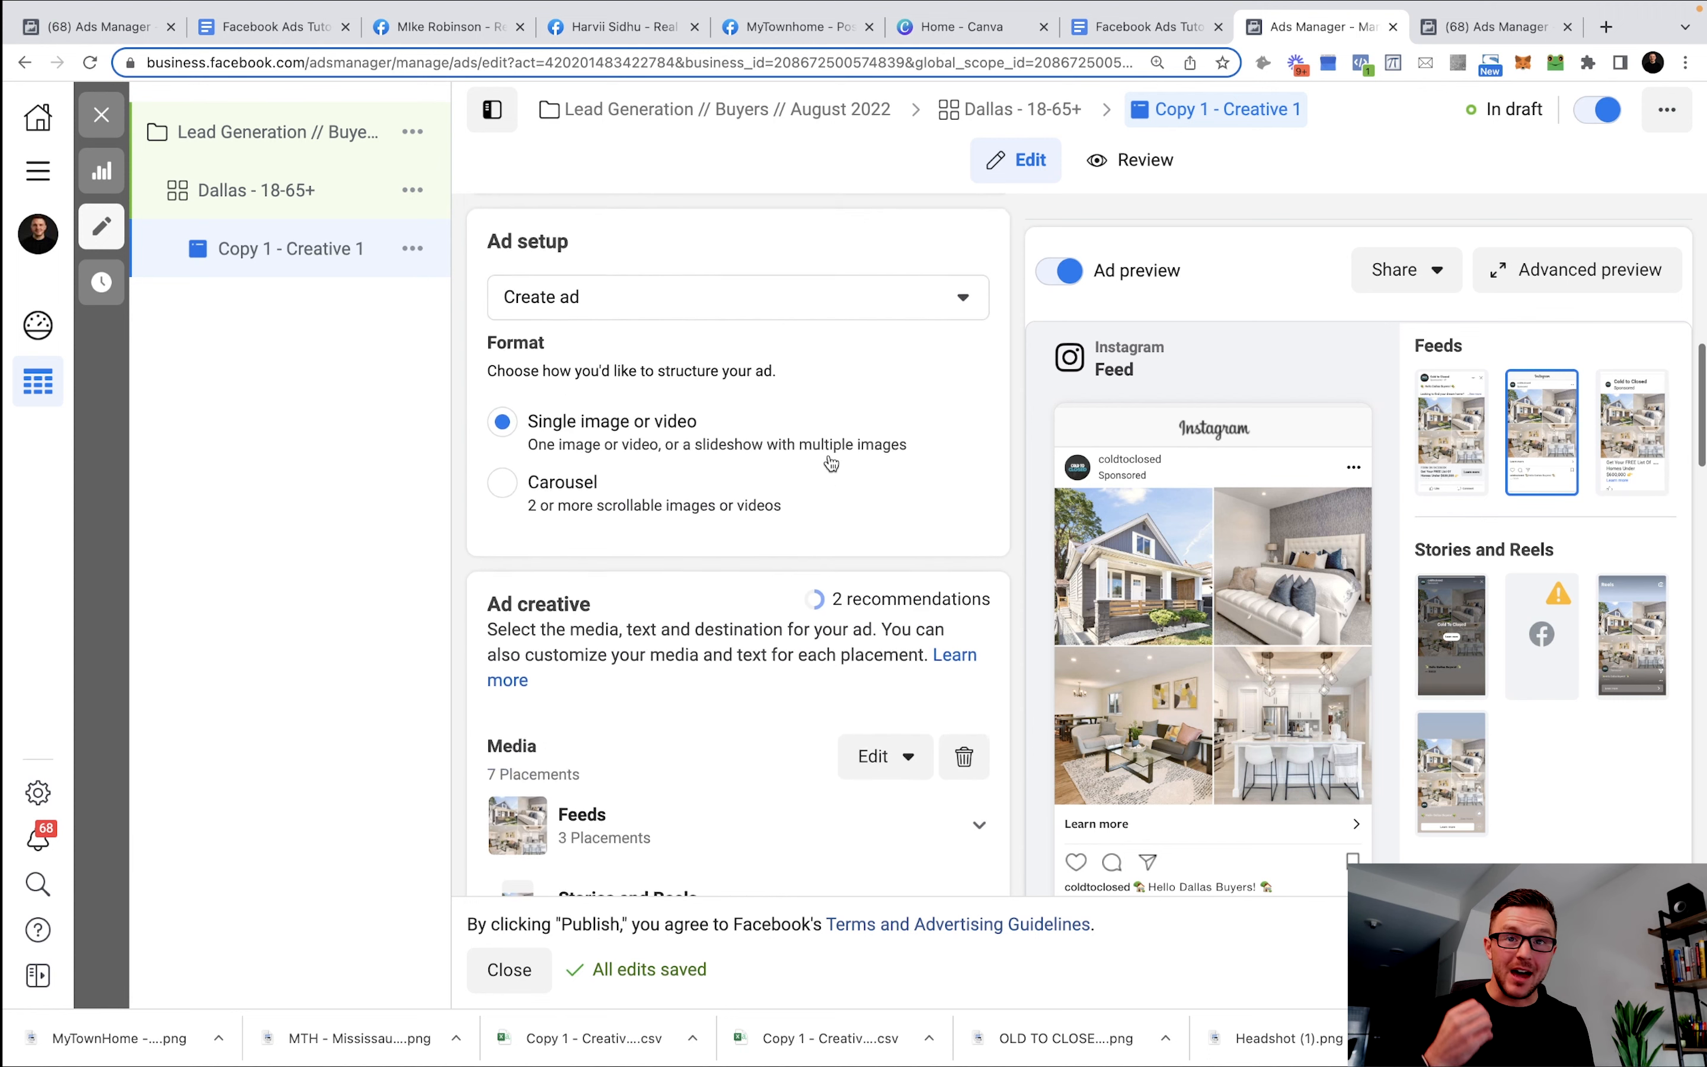
scroll(821, 452, "up", 5)
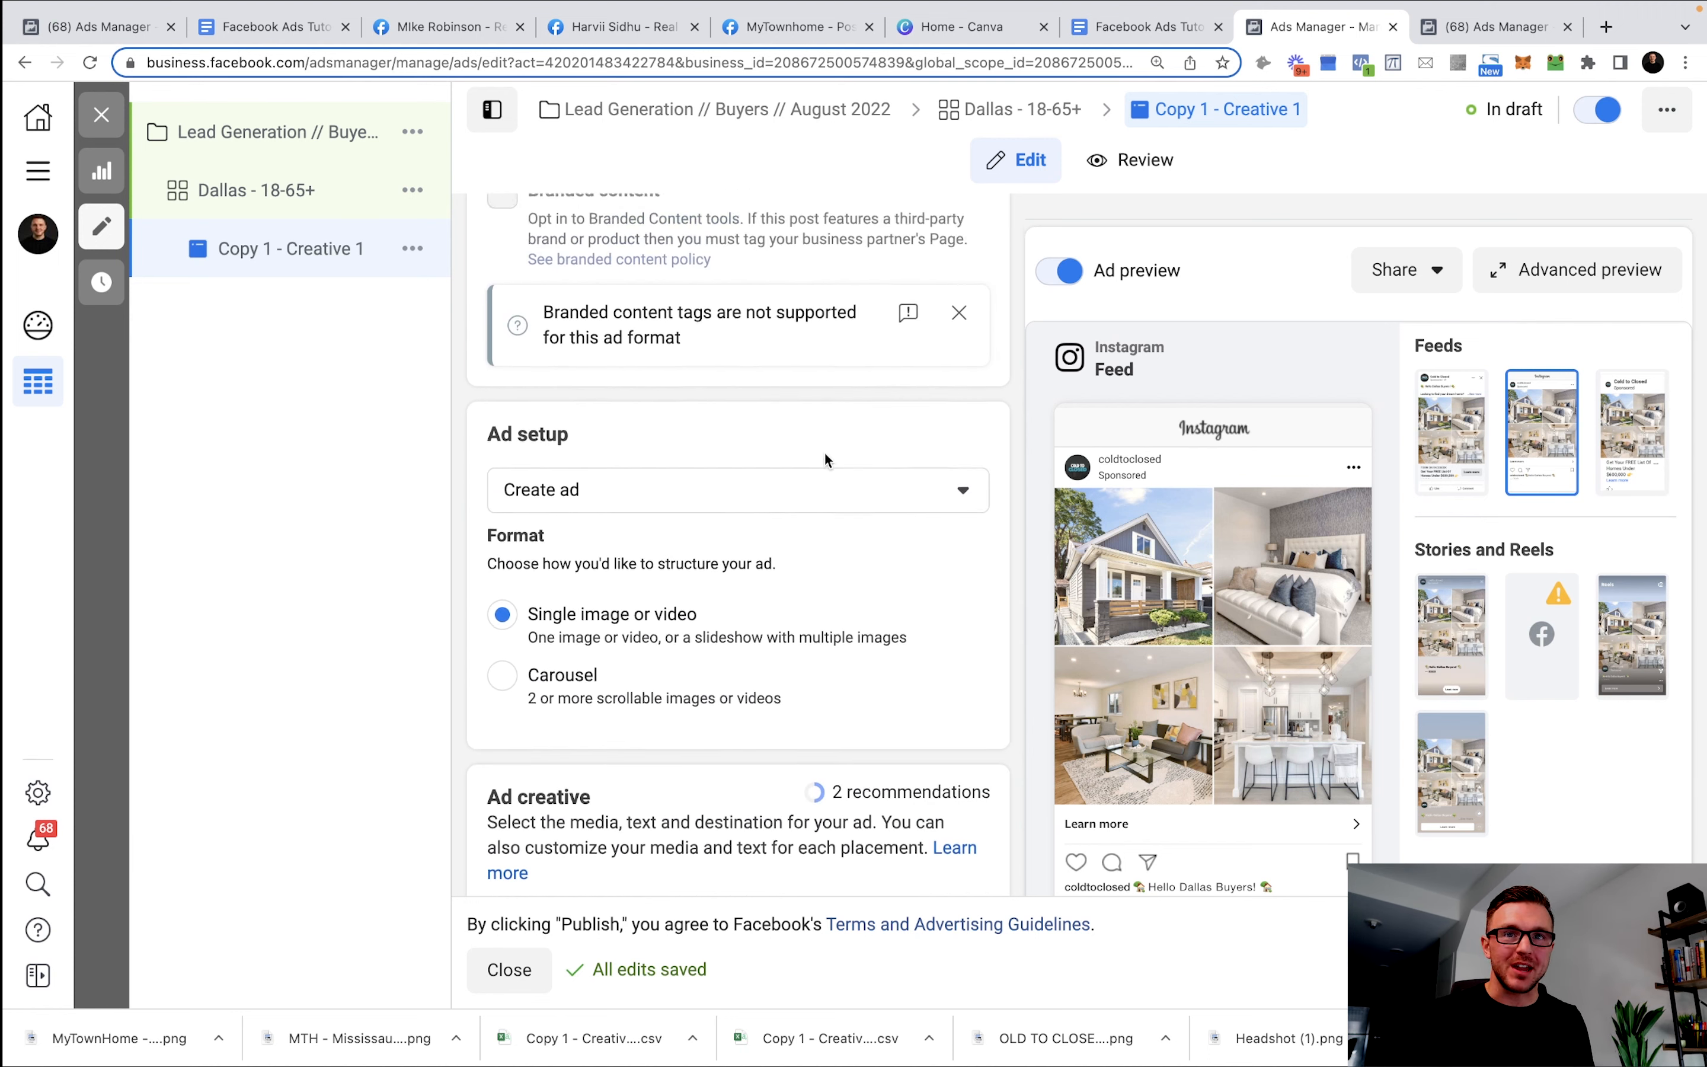
scroll(840, 427, "up", 5)
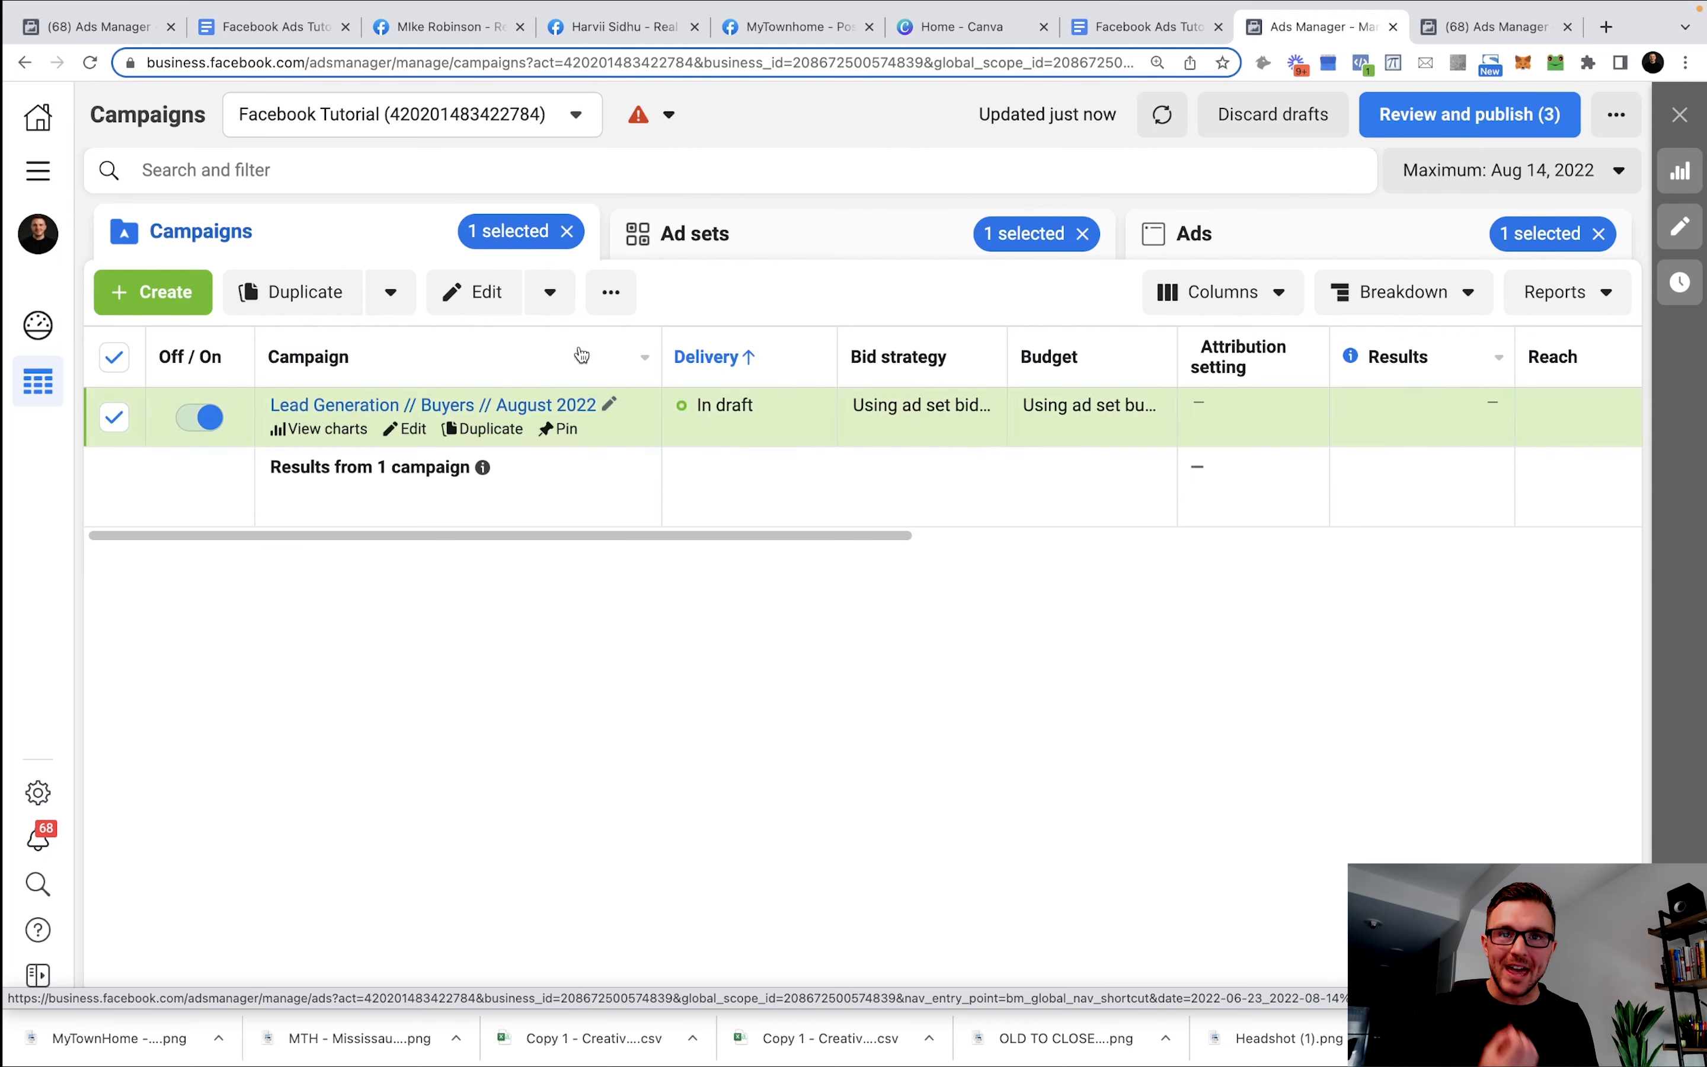
Create a Lead generation campaign named 'Sellers // Lead Generation // August 2022'.
left_click(152, 292)
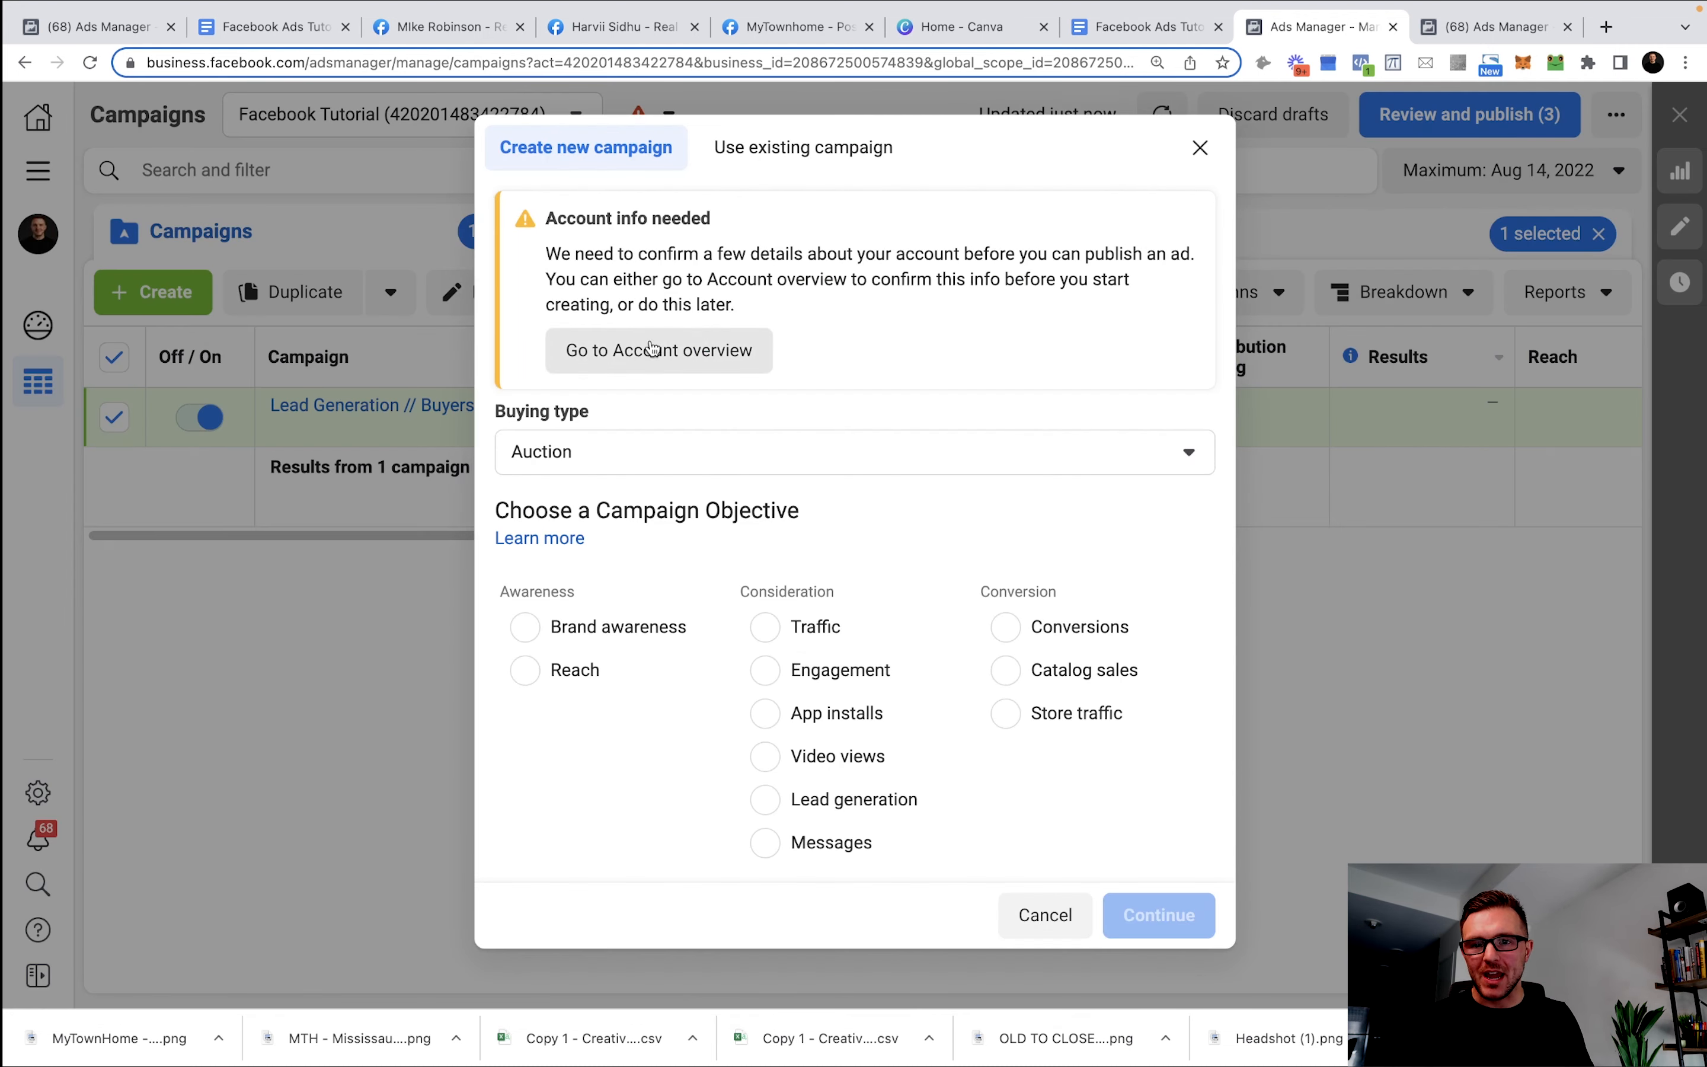
left_click(880, 807)
left_click(1144, 916)
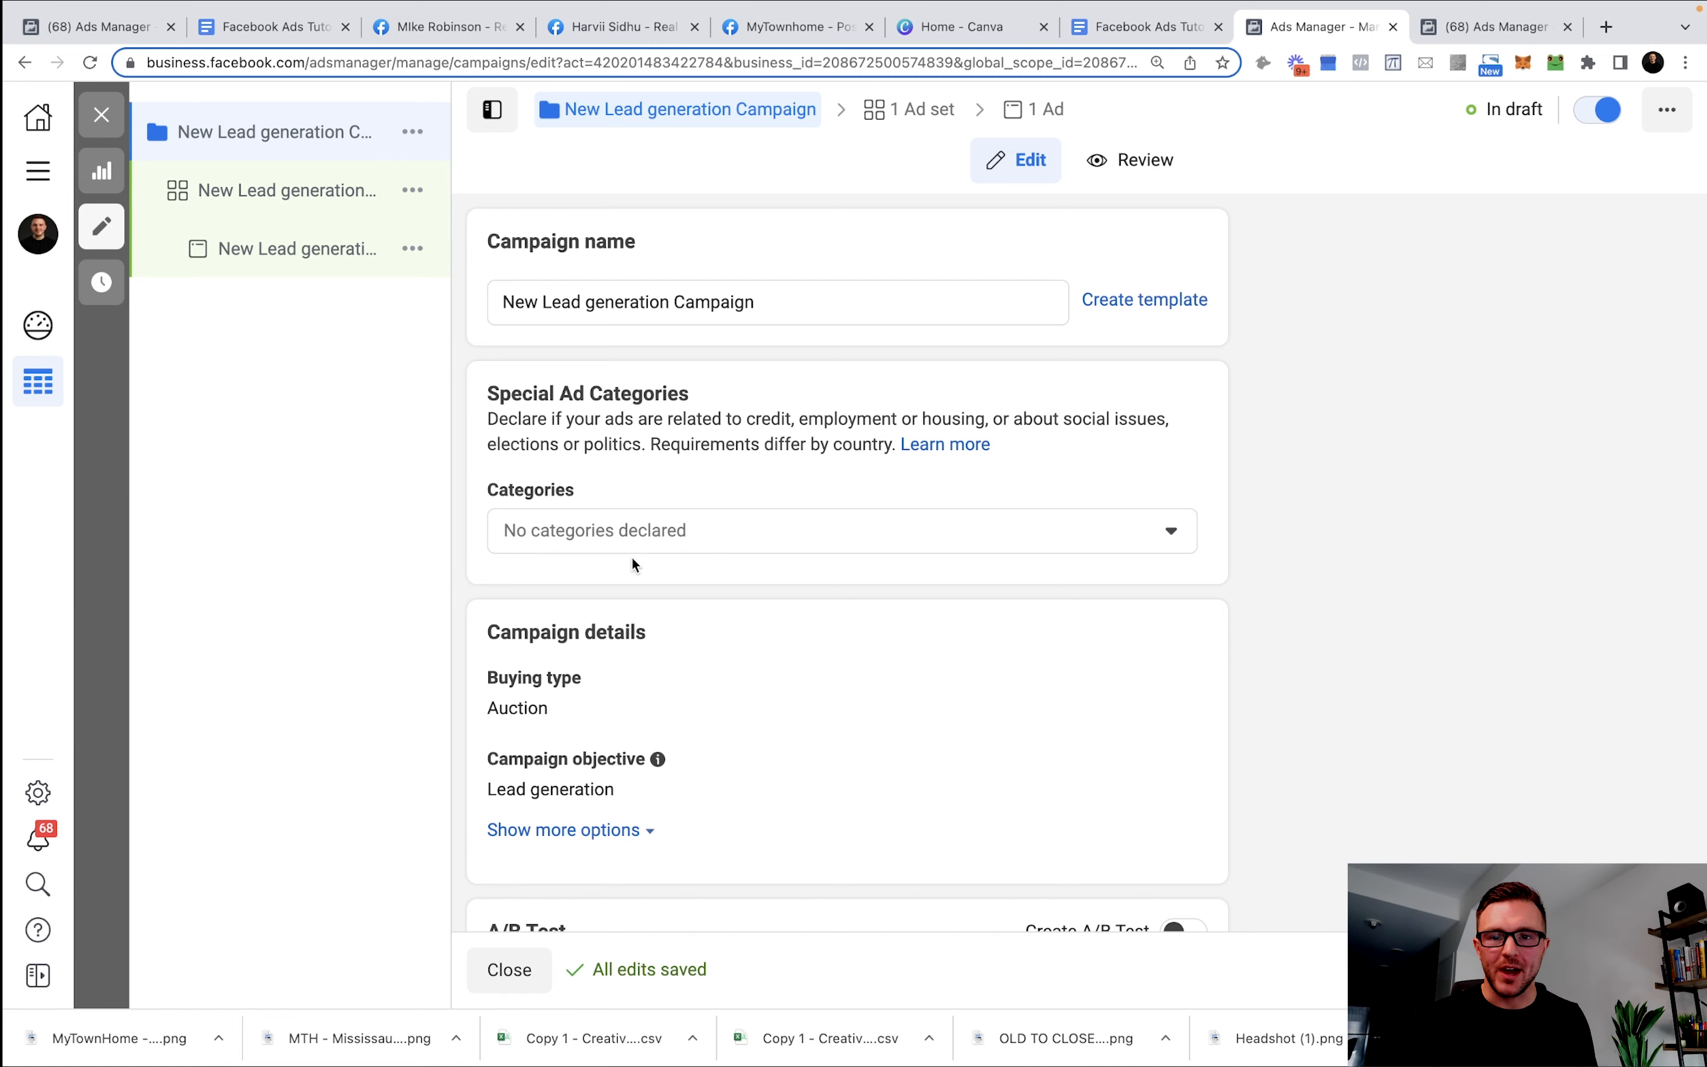
triple_click(670, 304)
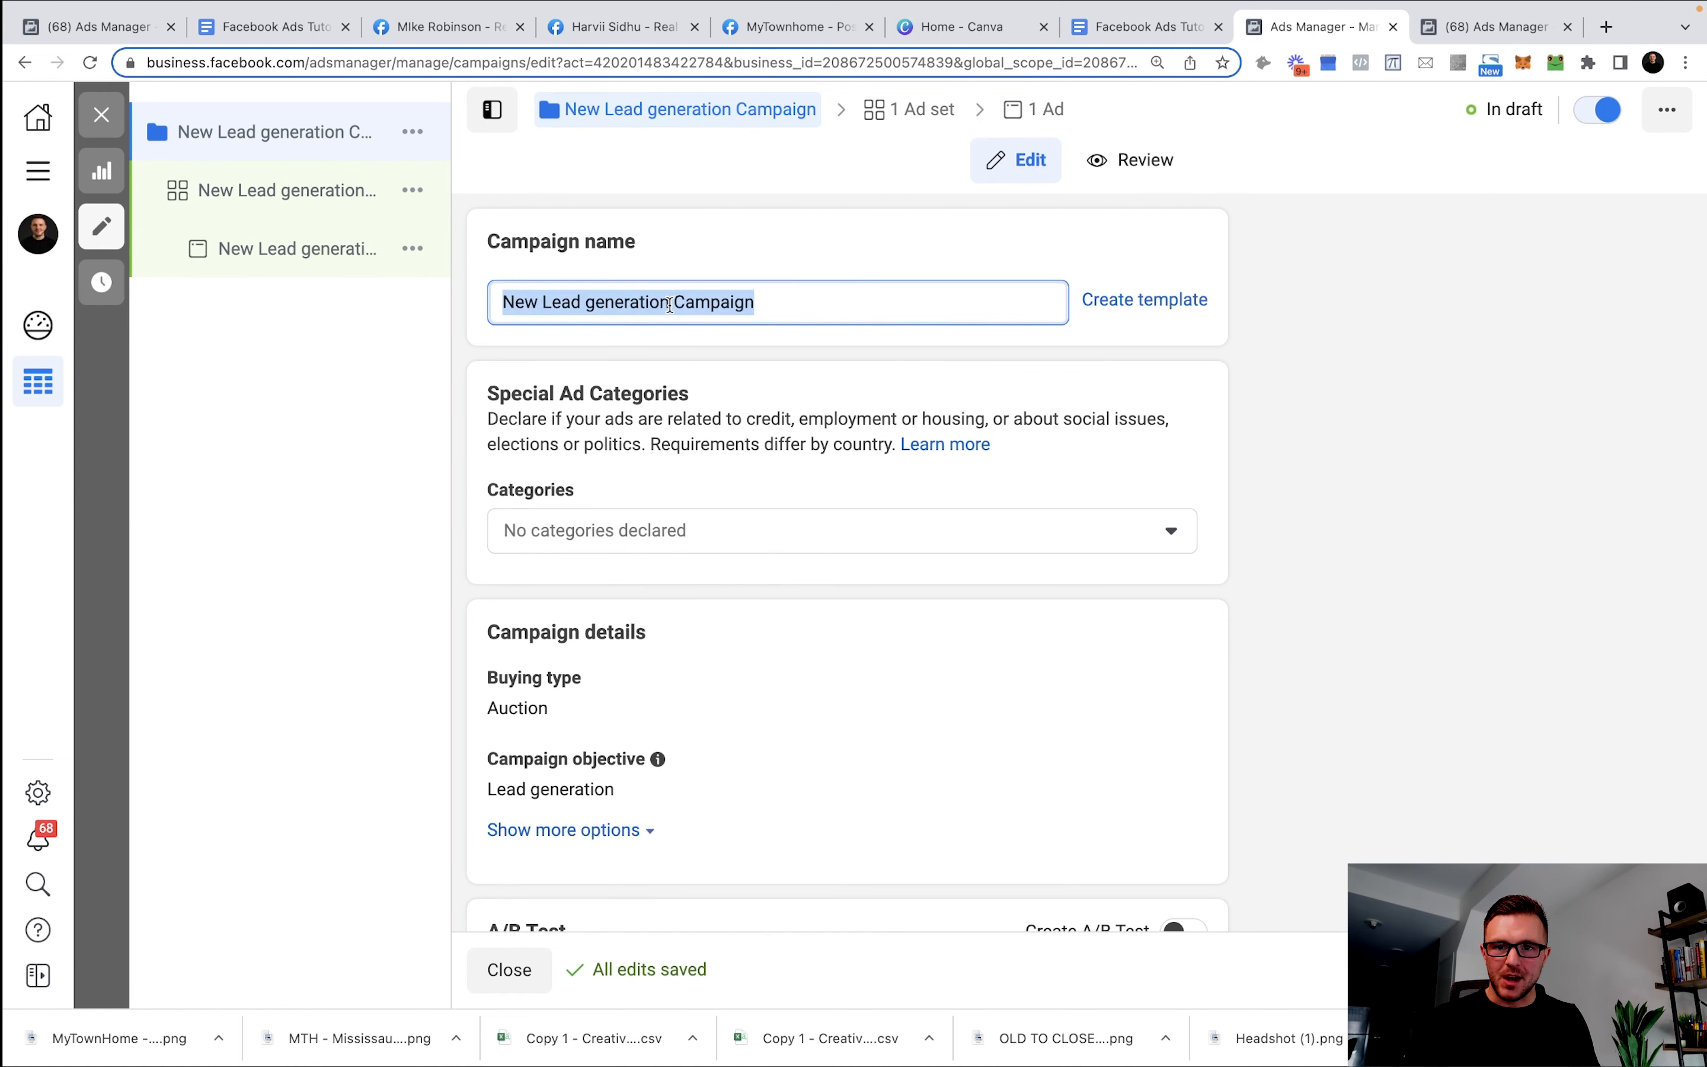
type("Sellers ")
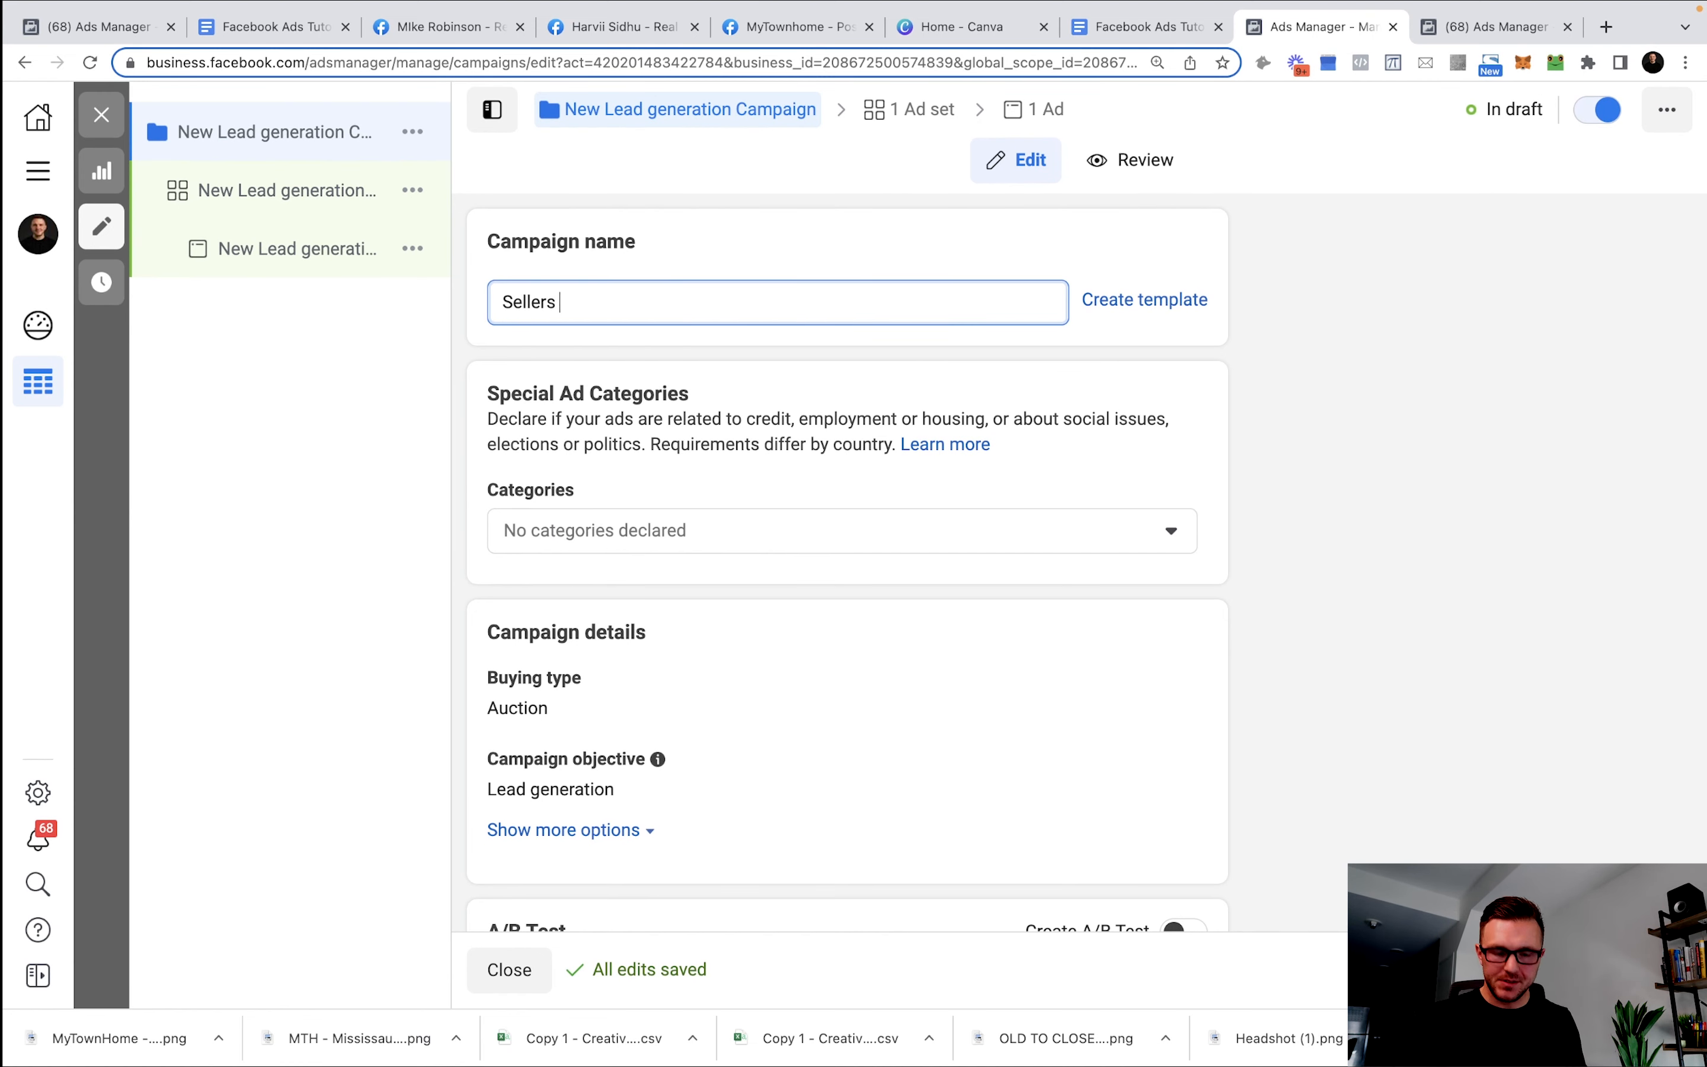
type("// Lead Generation ")
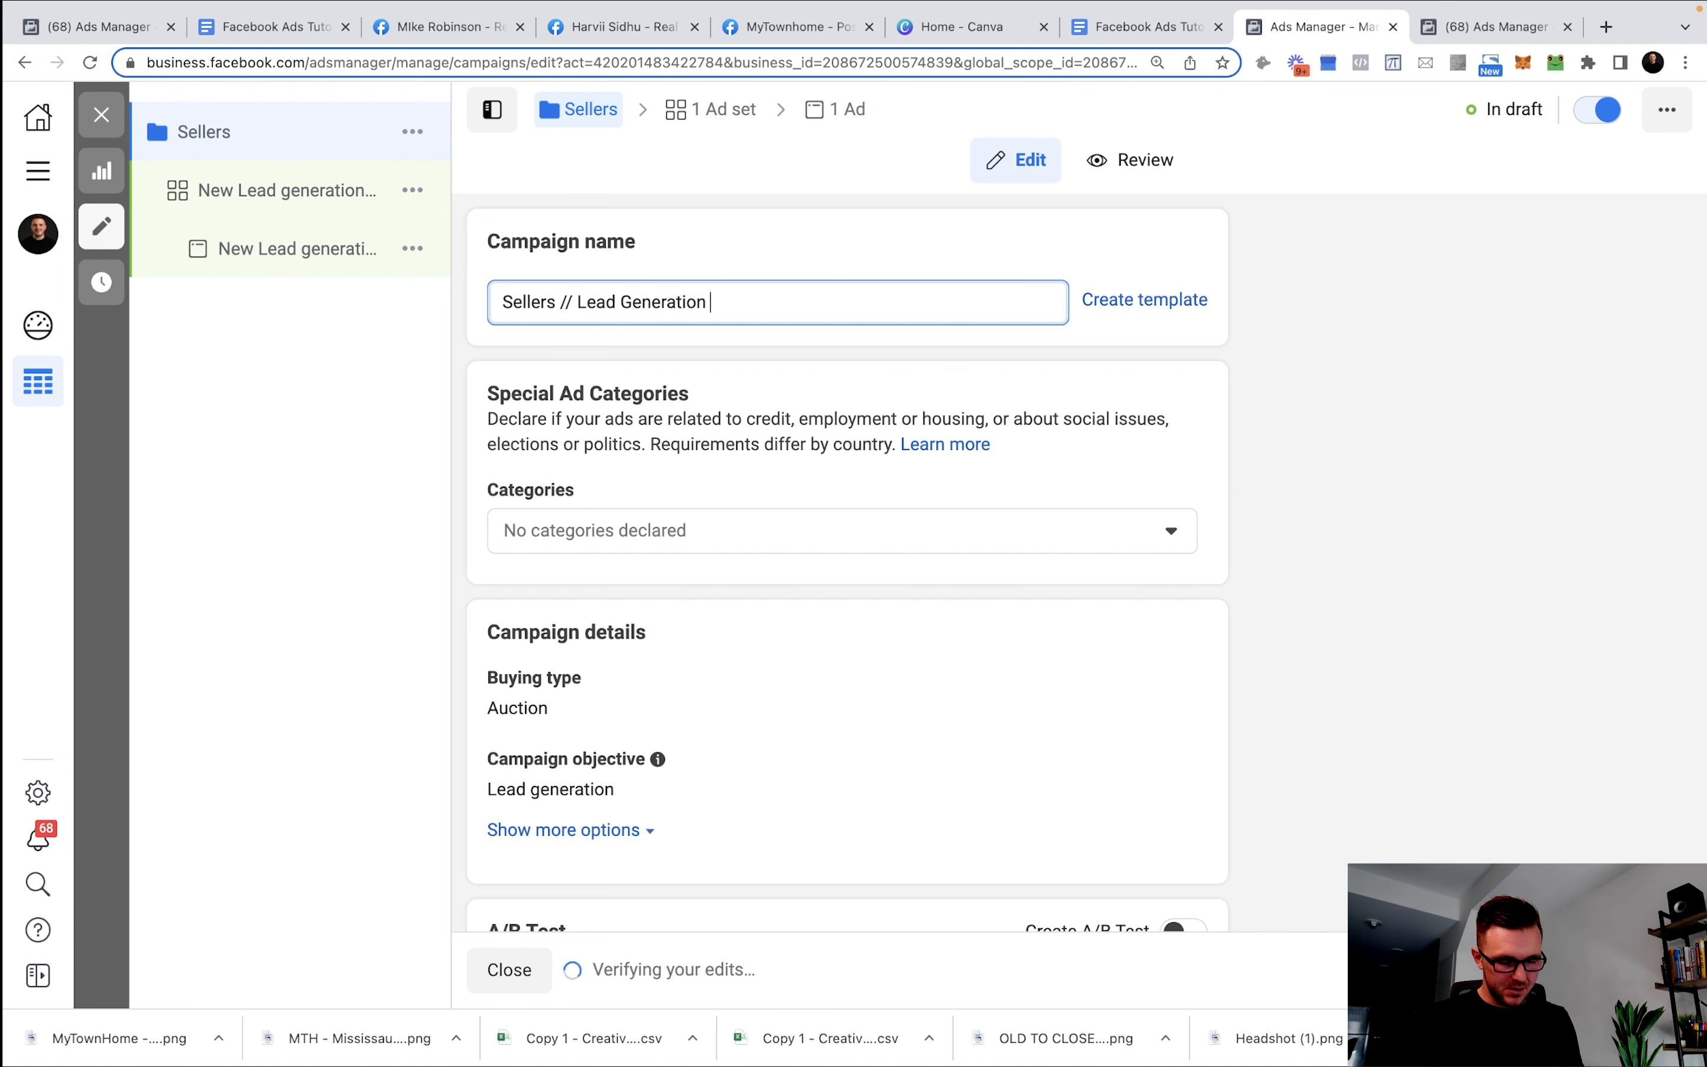
type("// August 2022")
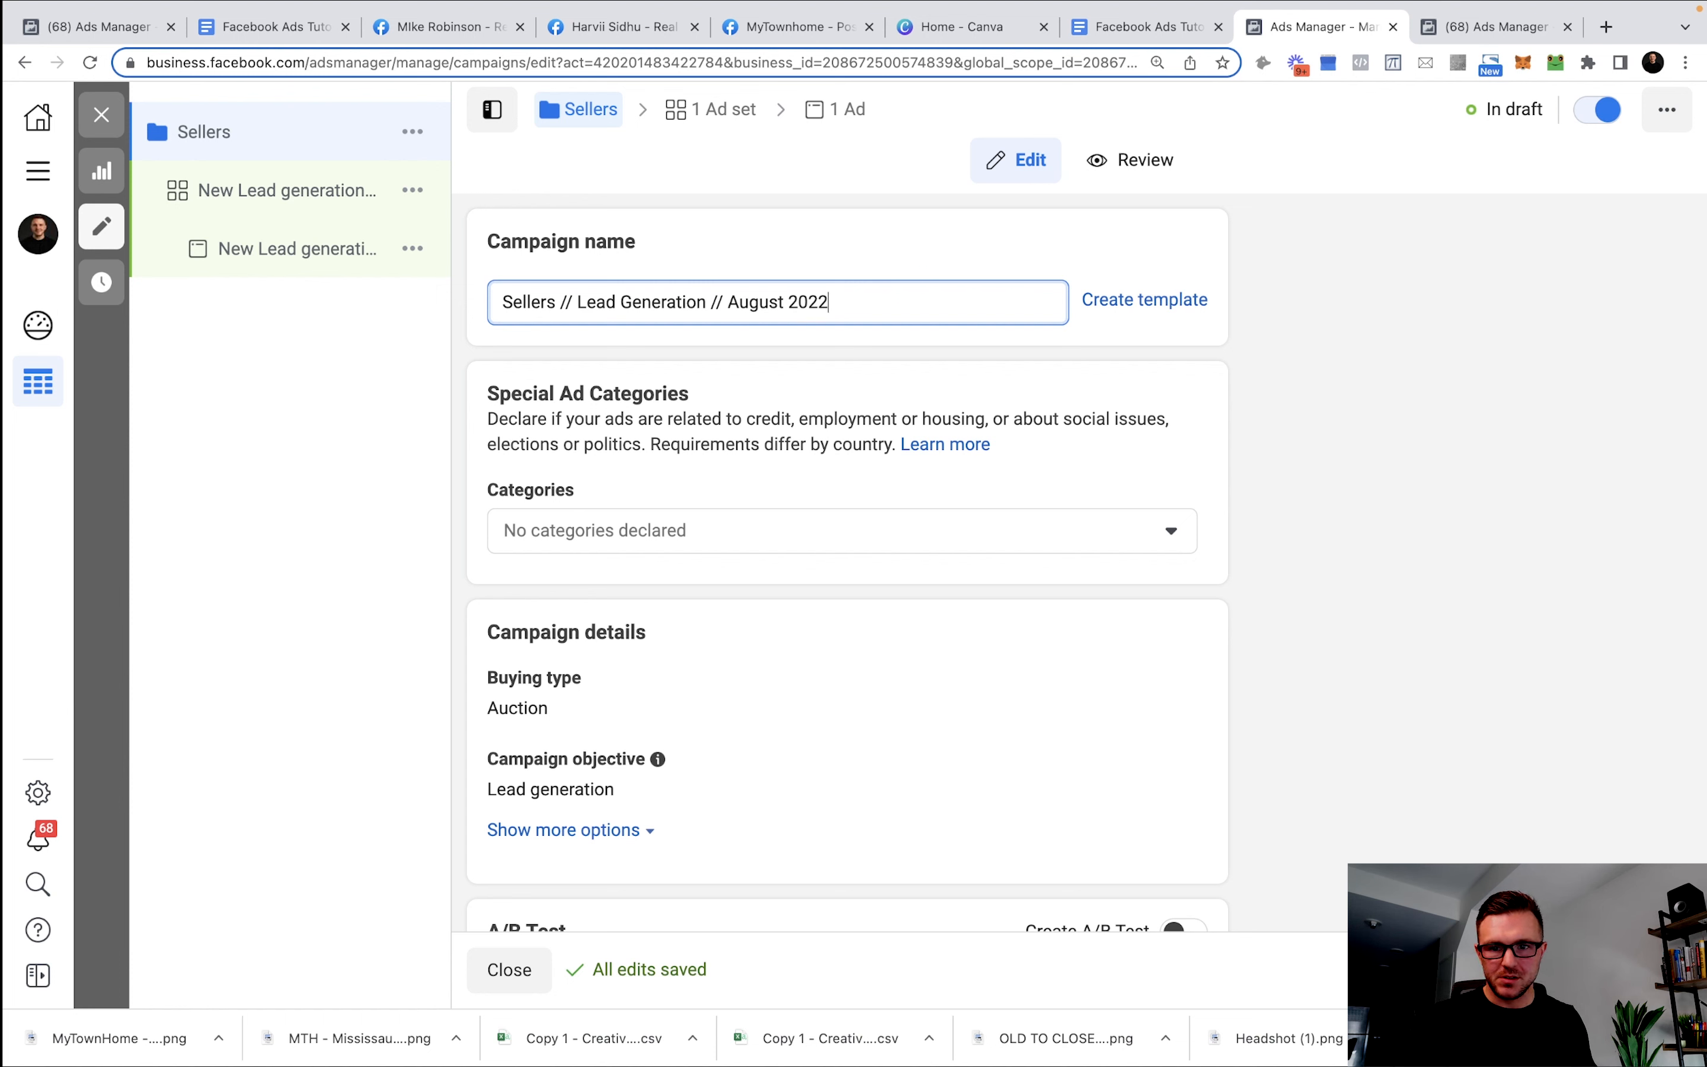
left_click(708, 518)
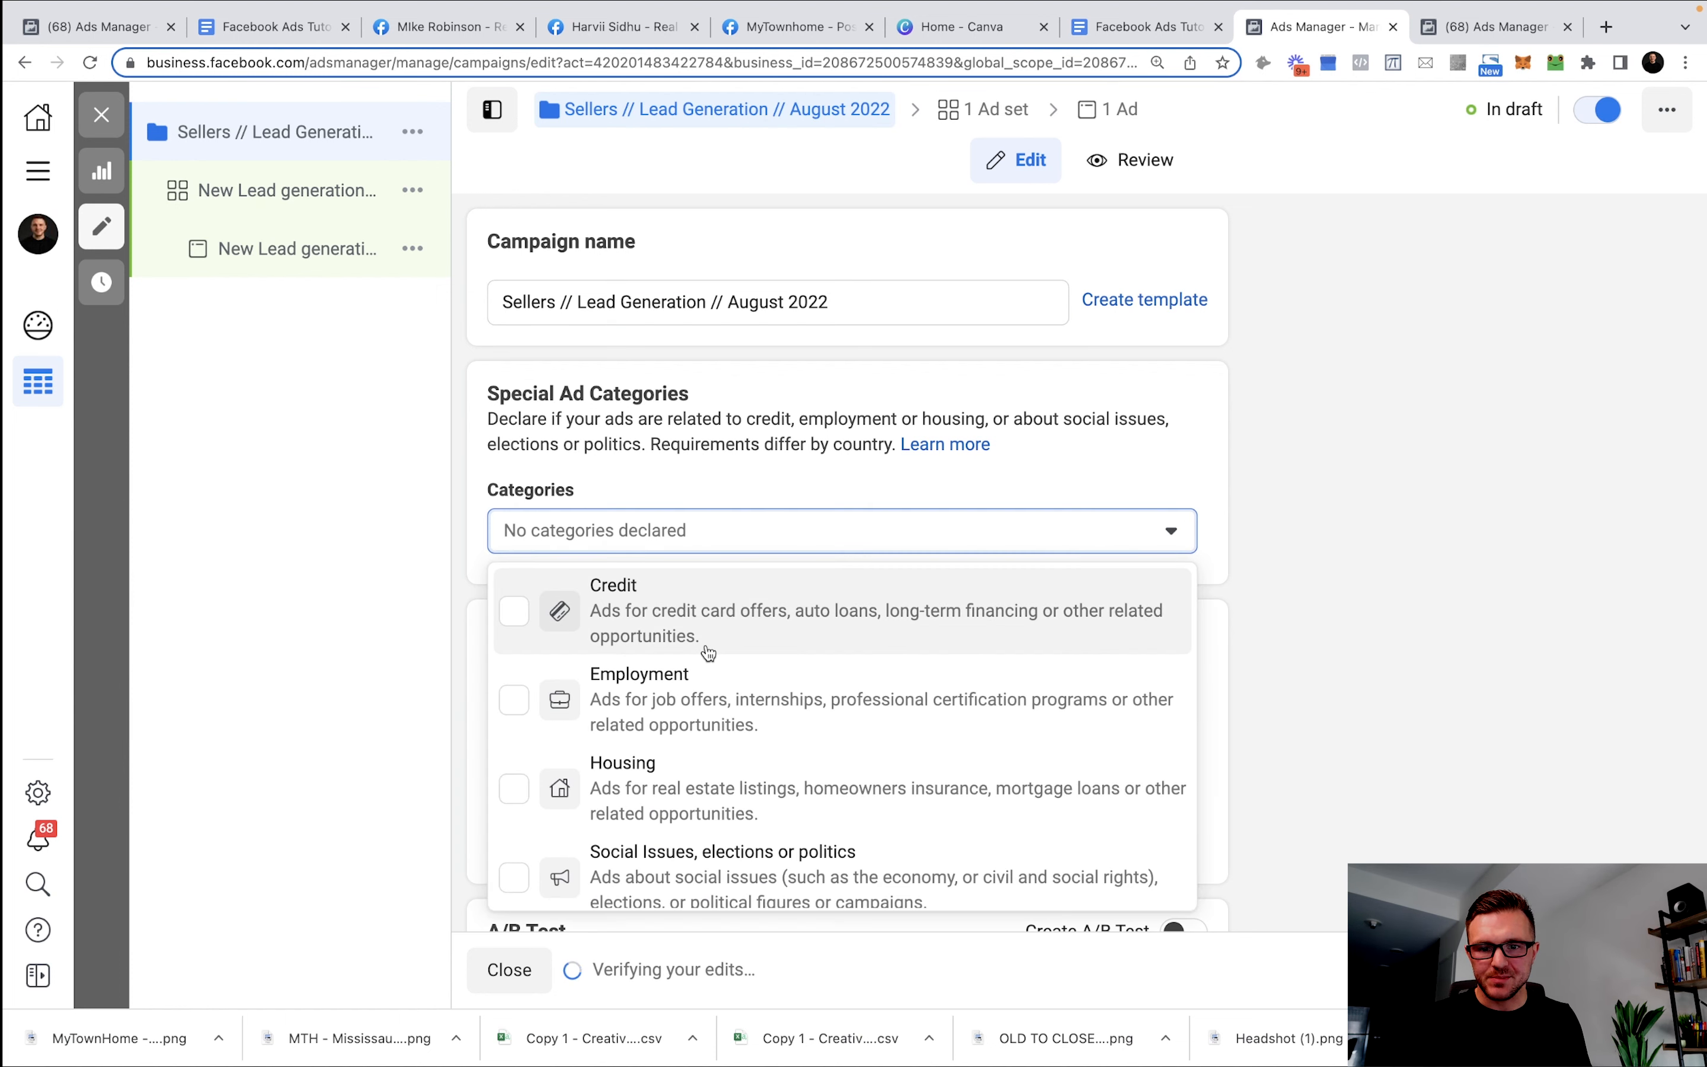
Declare the Sellers campaign under the Housing special ad category.
left_click(659, 785)
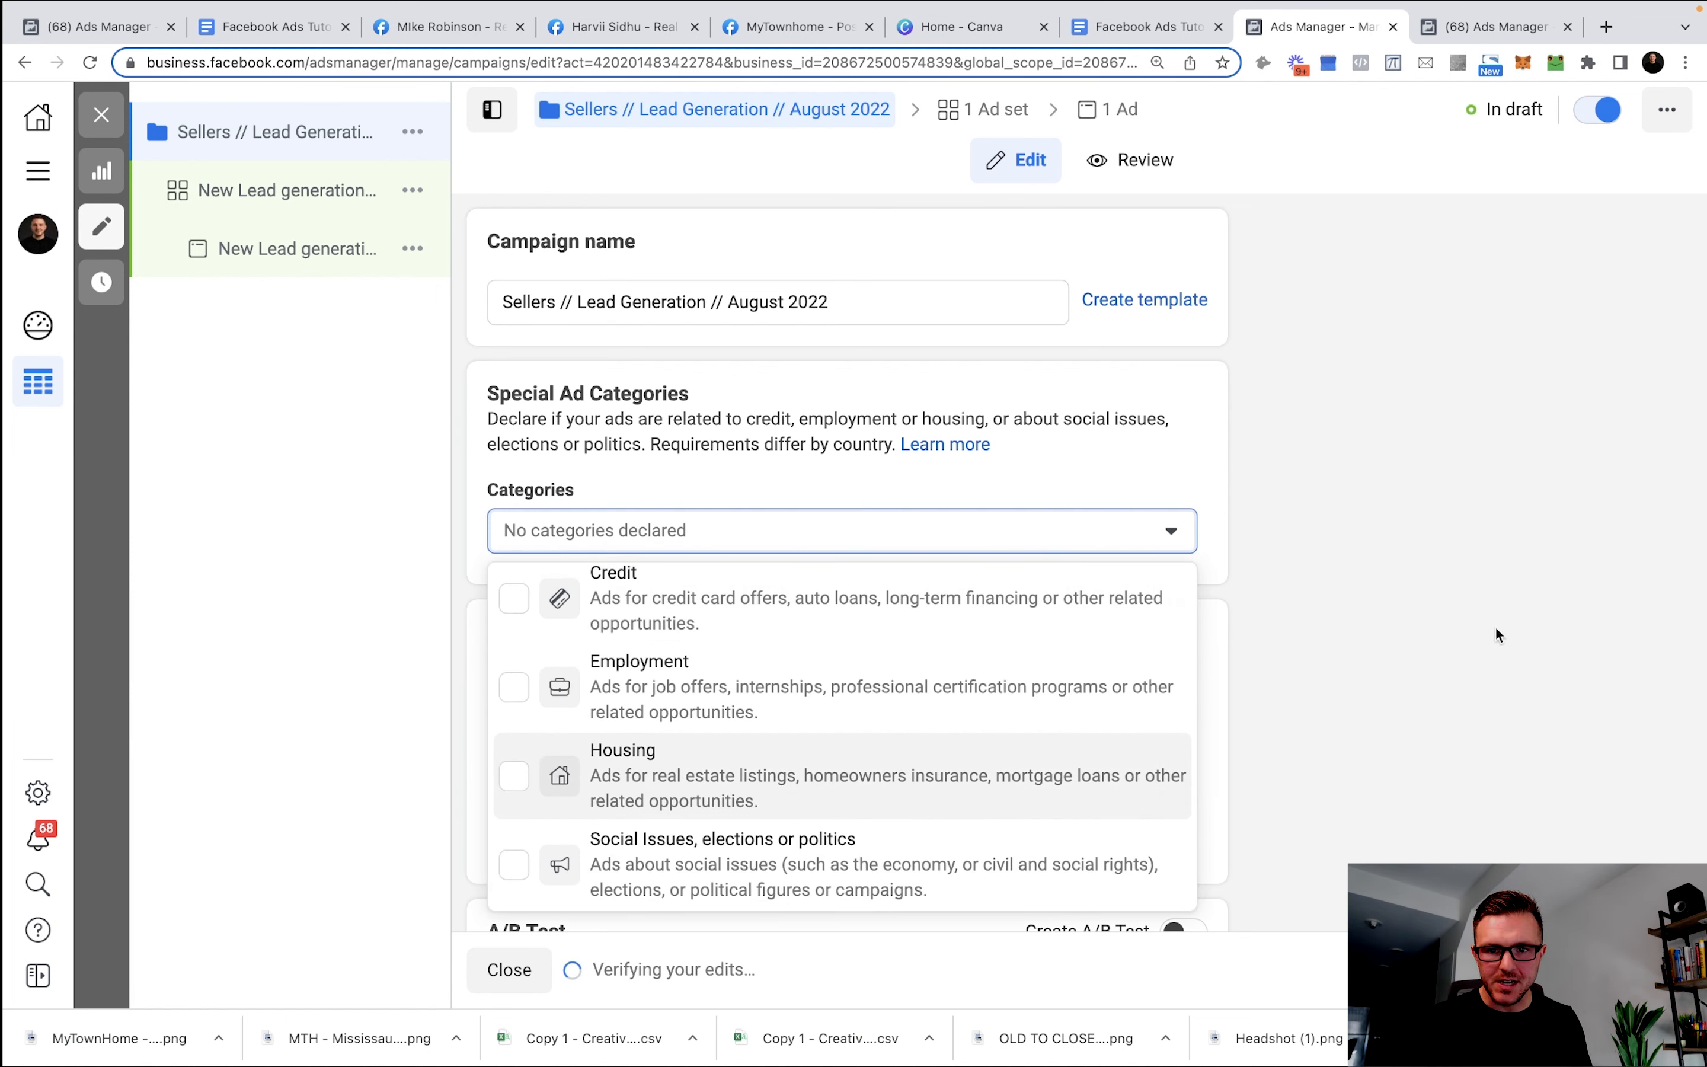
scroll(1268, 594, "down", 3)
left_click(1275, 592)
scroll(957, 533, "down", 6)
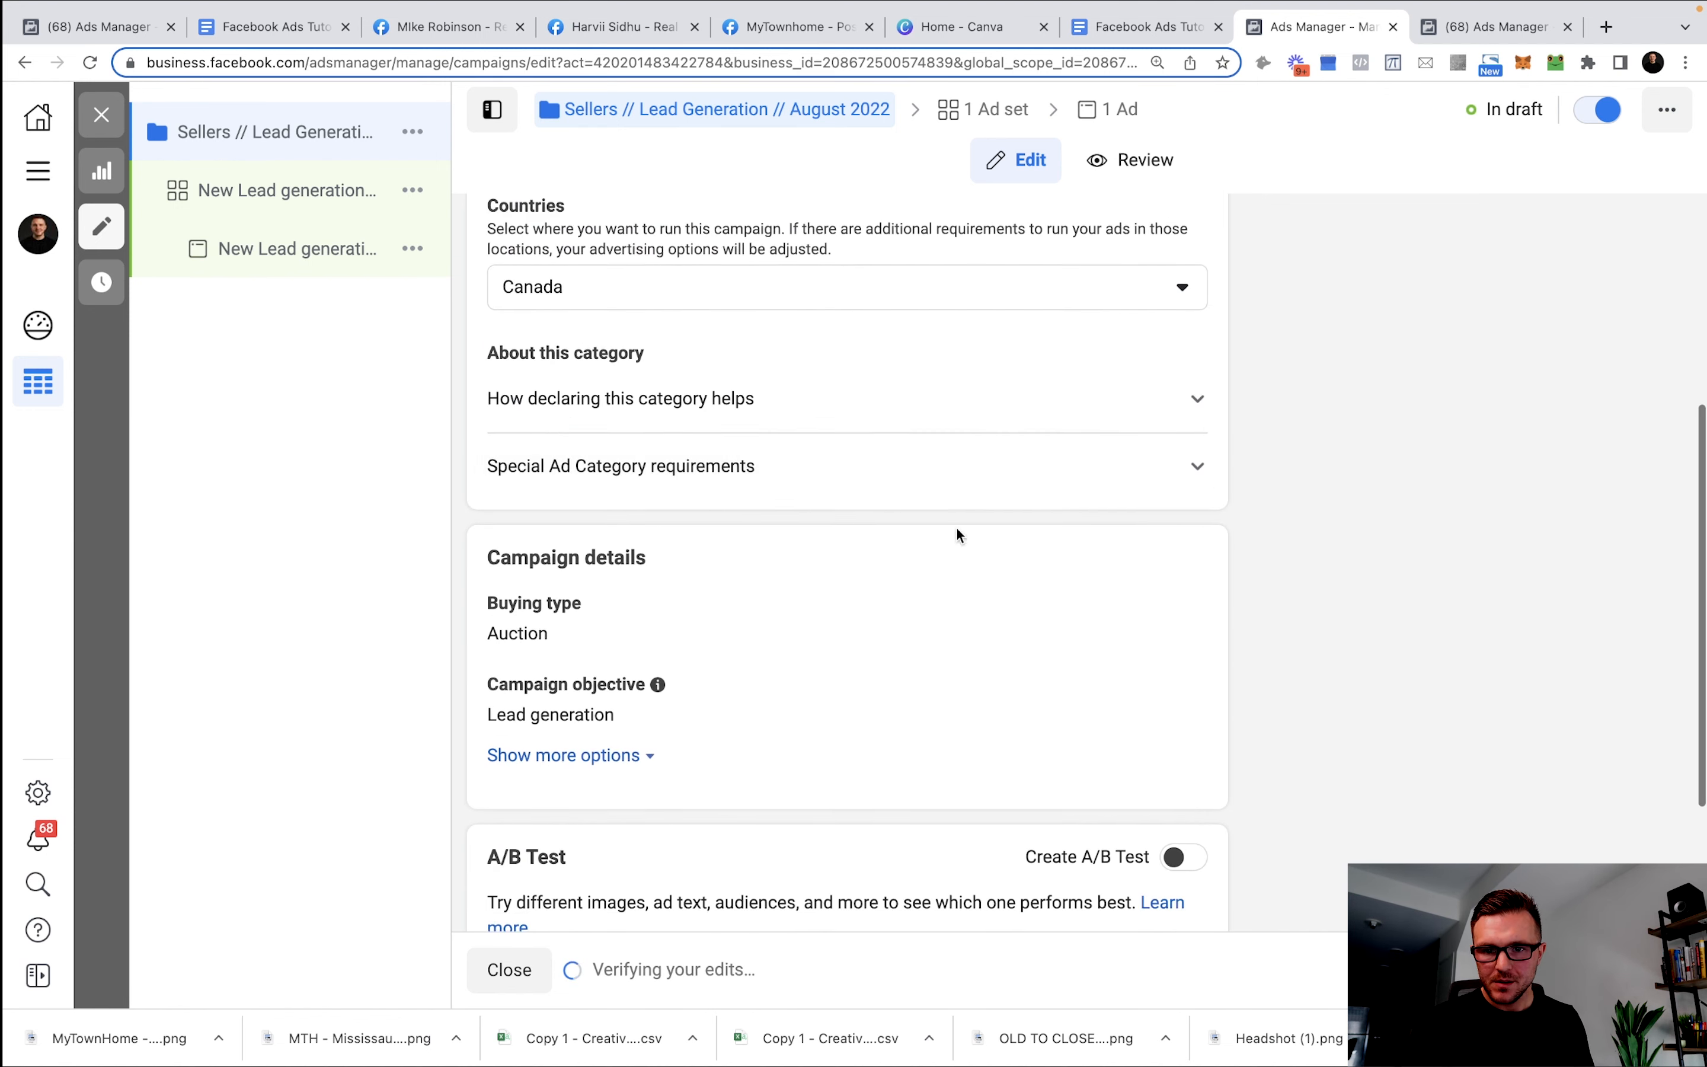
left_click(265, 197)
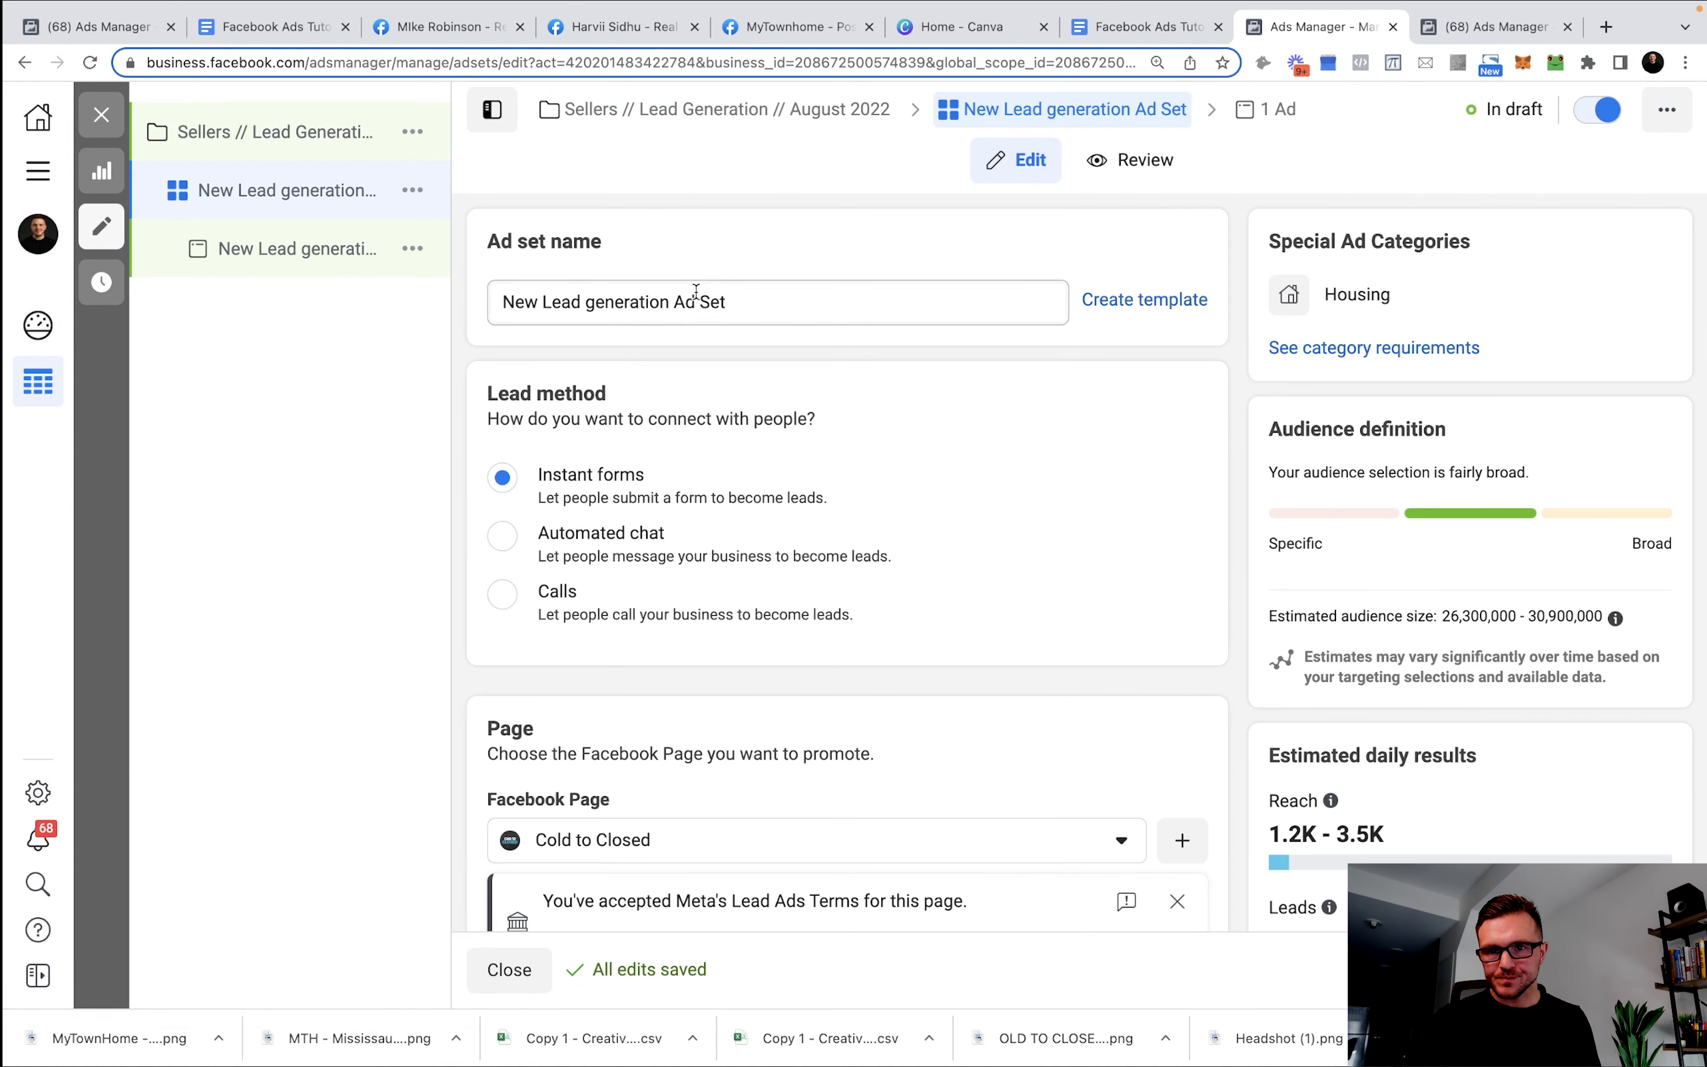
Rename the ad set to 'Toronto - 18-65+'.
double_click(684, 302)
triple_click(688, 304)
type("Toronto ")
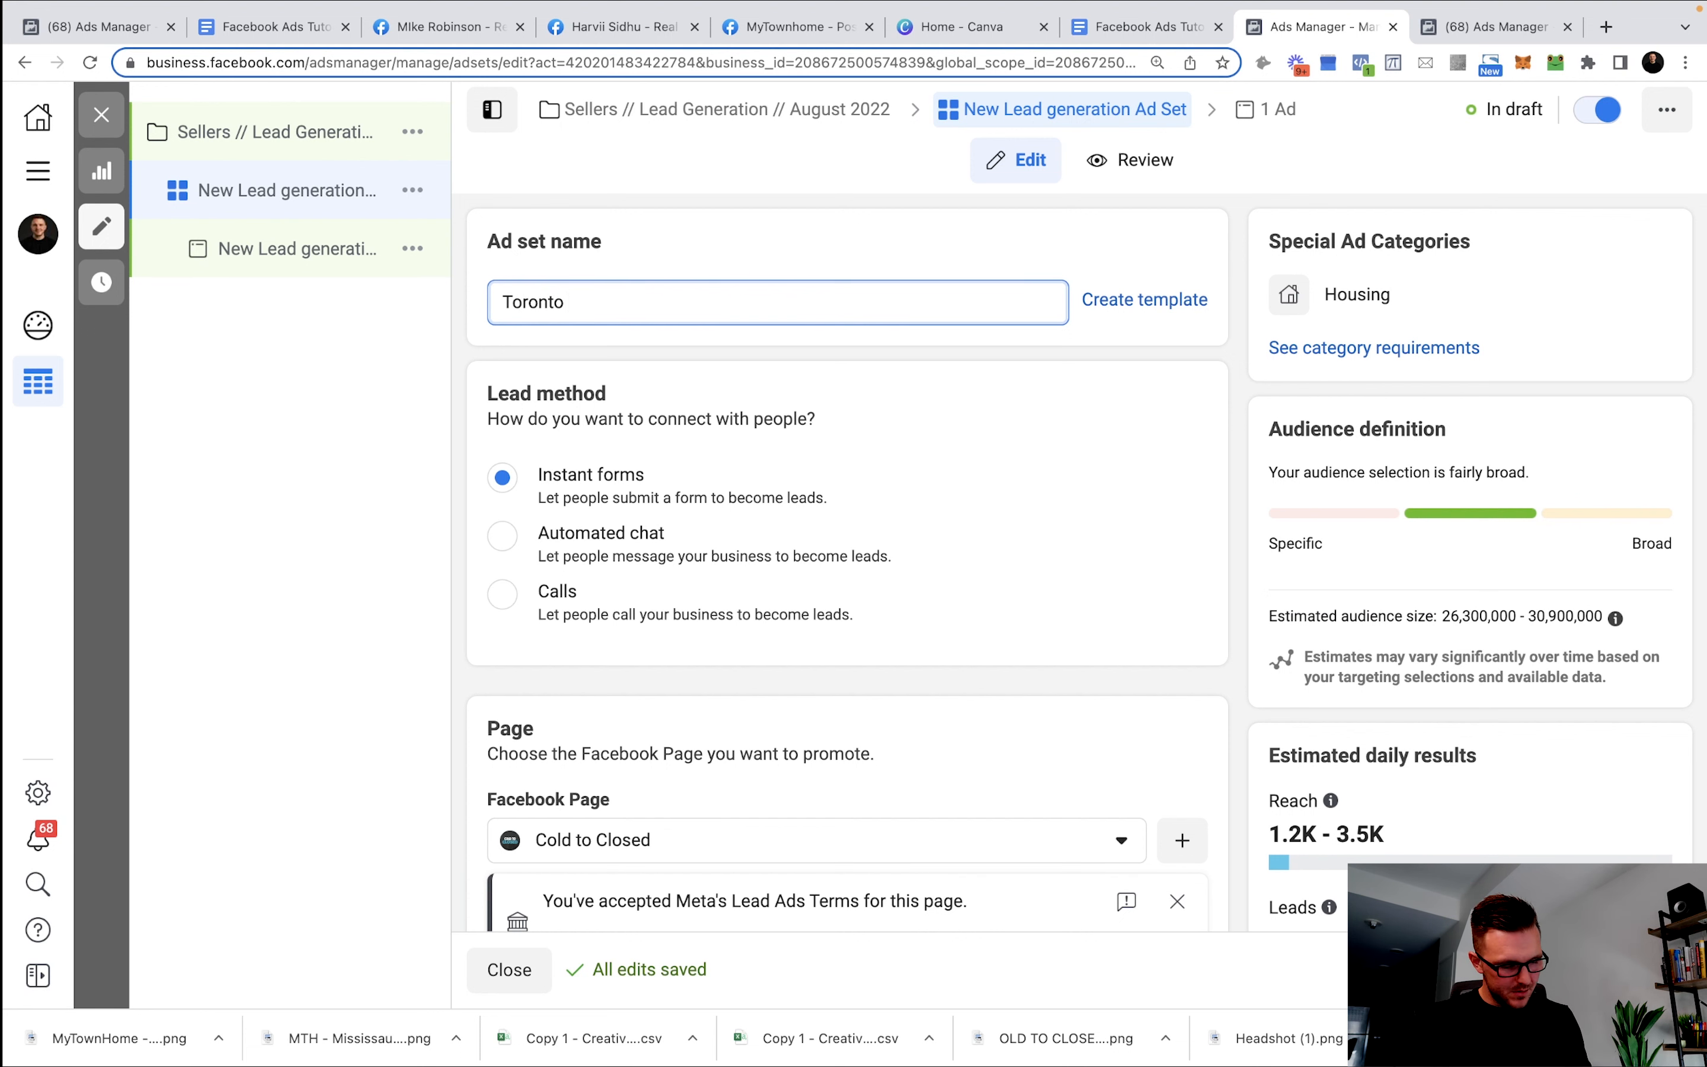
type("- 18-65+")
Set the ad set's daily budget to 10.
scroll(750, 531, "down", 3)
scroll(750, 531, "up", 3)
scroll(573, 492, "down", 5)
scroll(632, 501, "down", 6)
left_click(945, 480)
type("10")
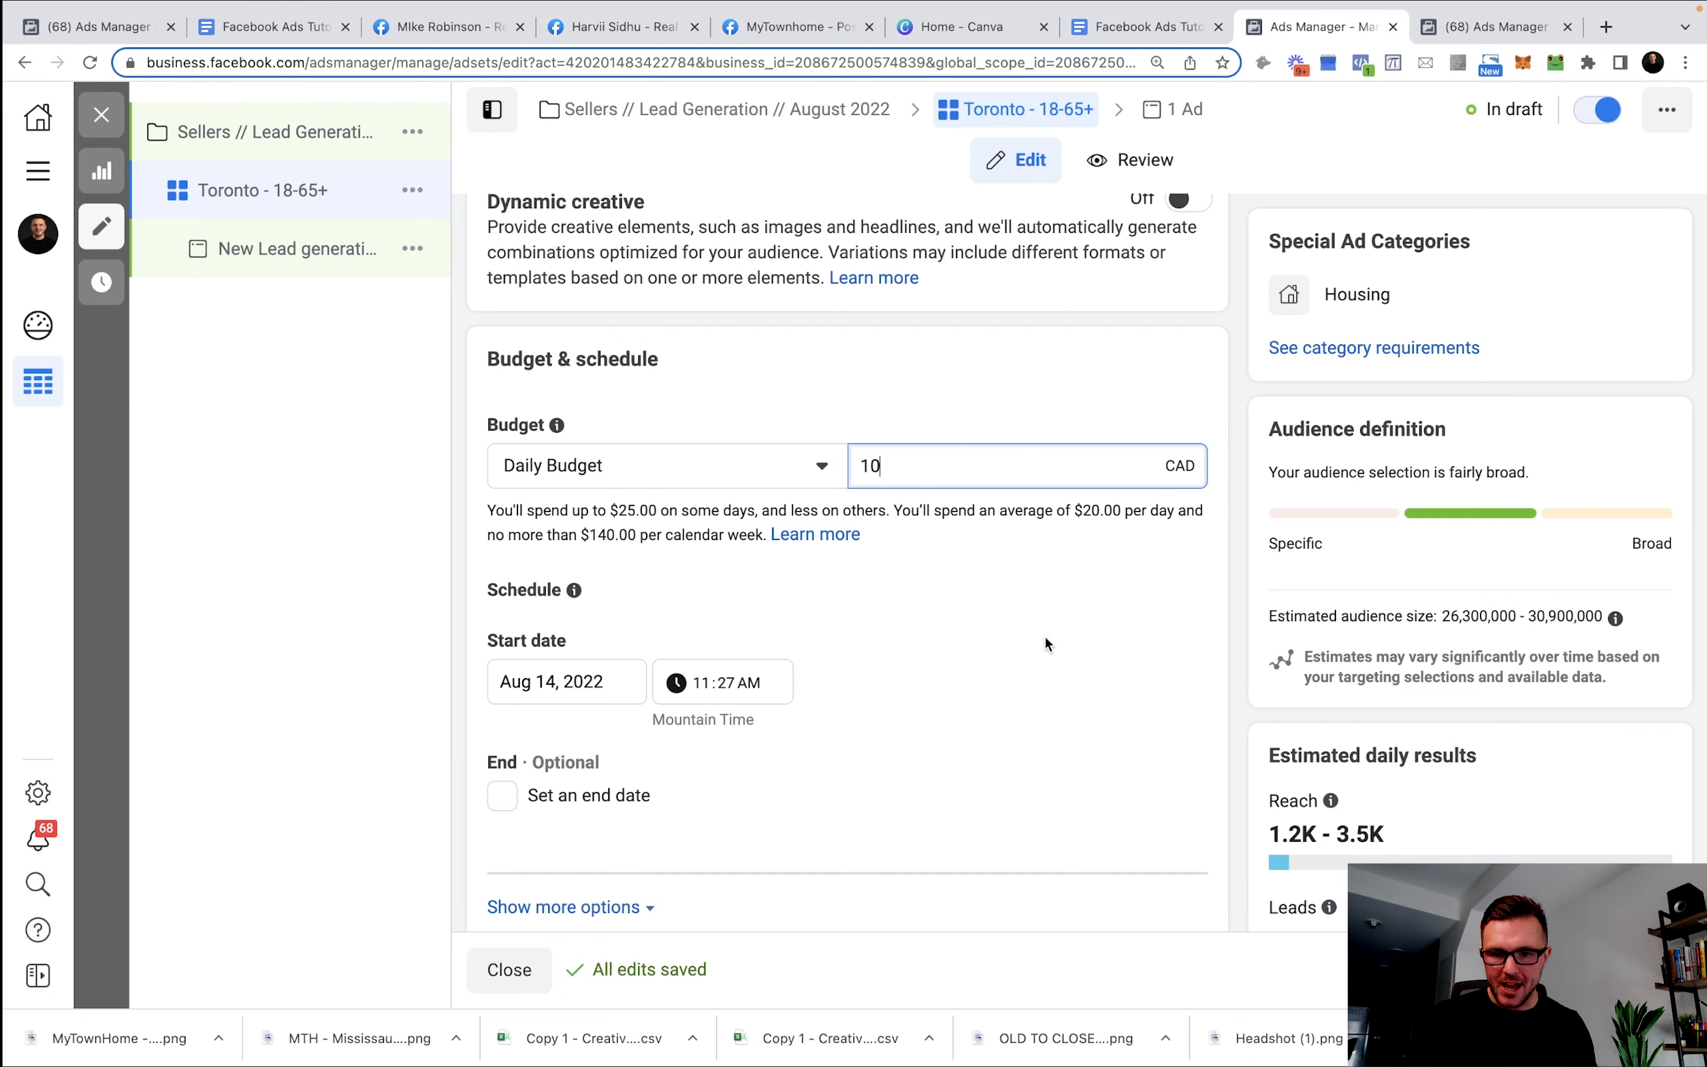
scroll(1037, 631, "down", 10)
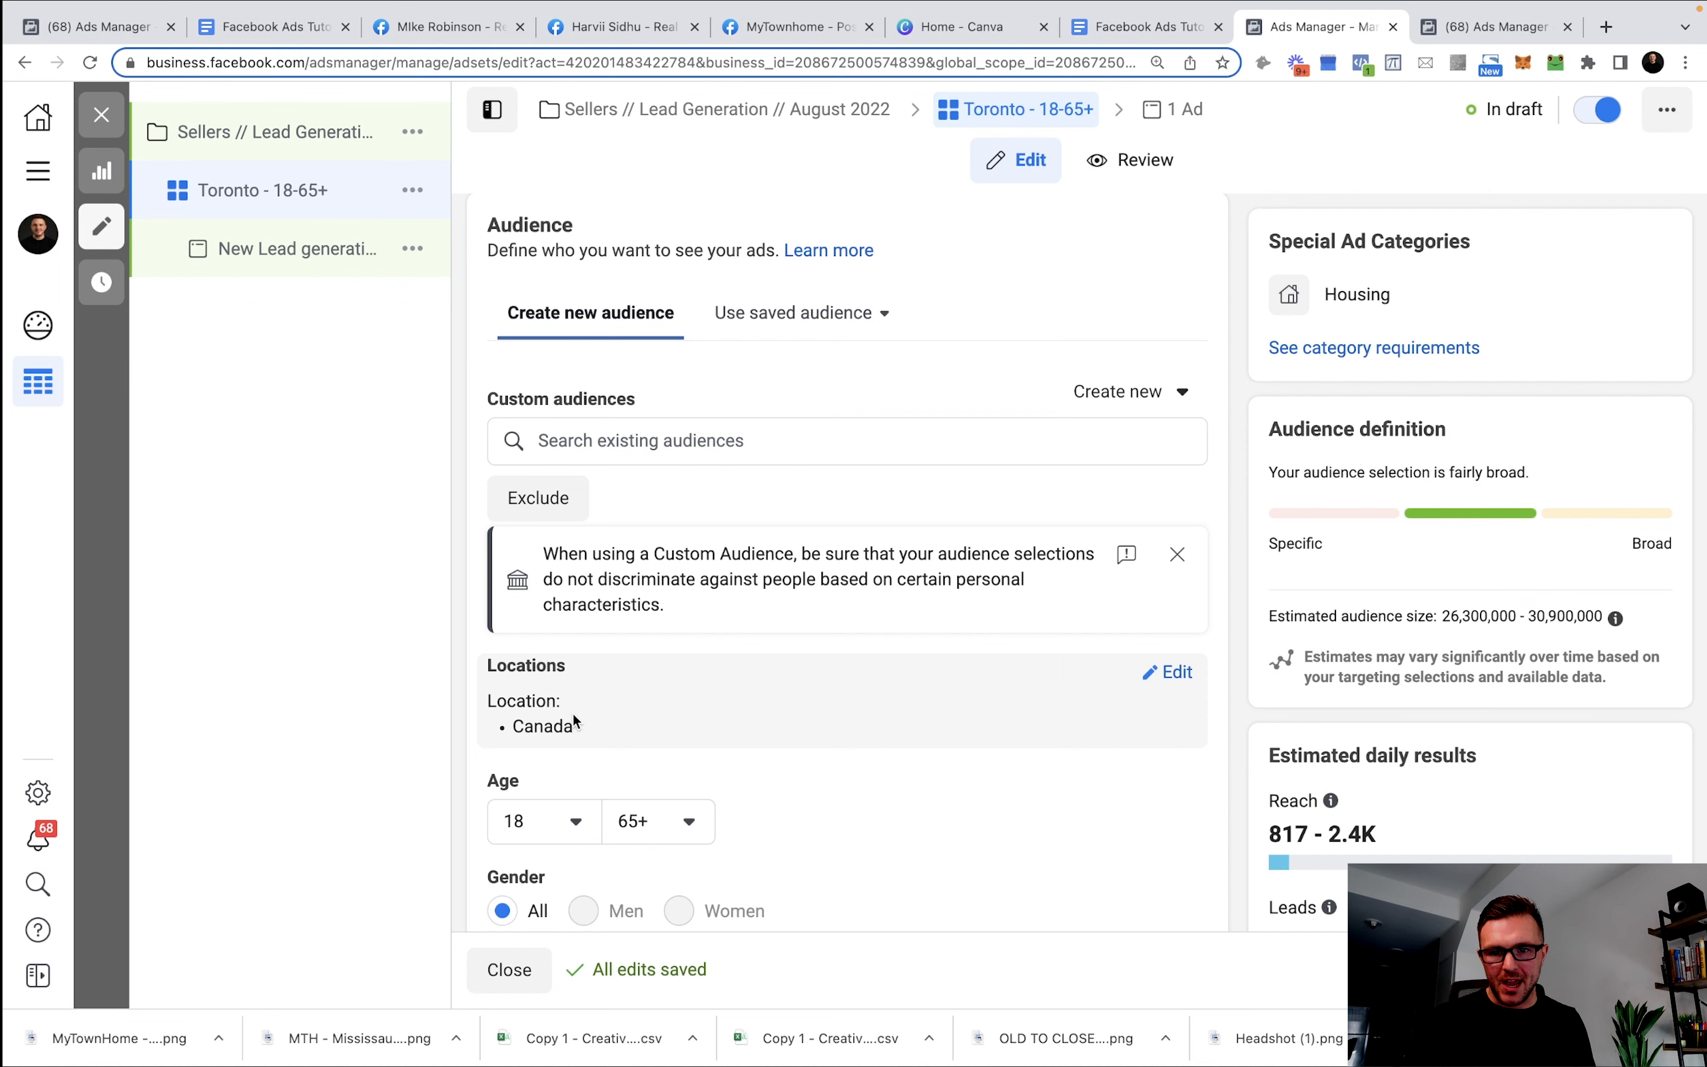
Target only people living in Toronto, Ontario (+15 mi) instead of Canada.
left_click(1177, 674)
scroll(713, 798, "down", 3)
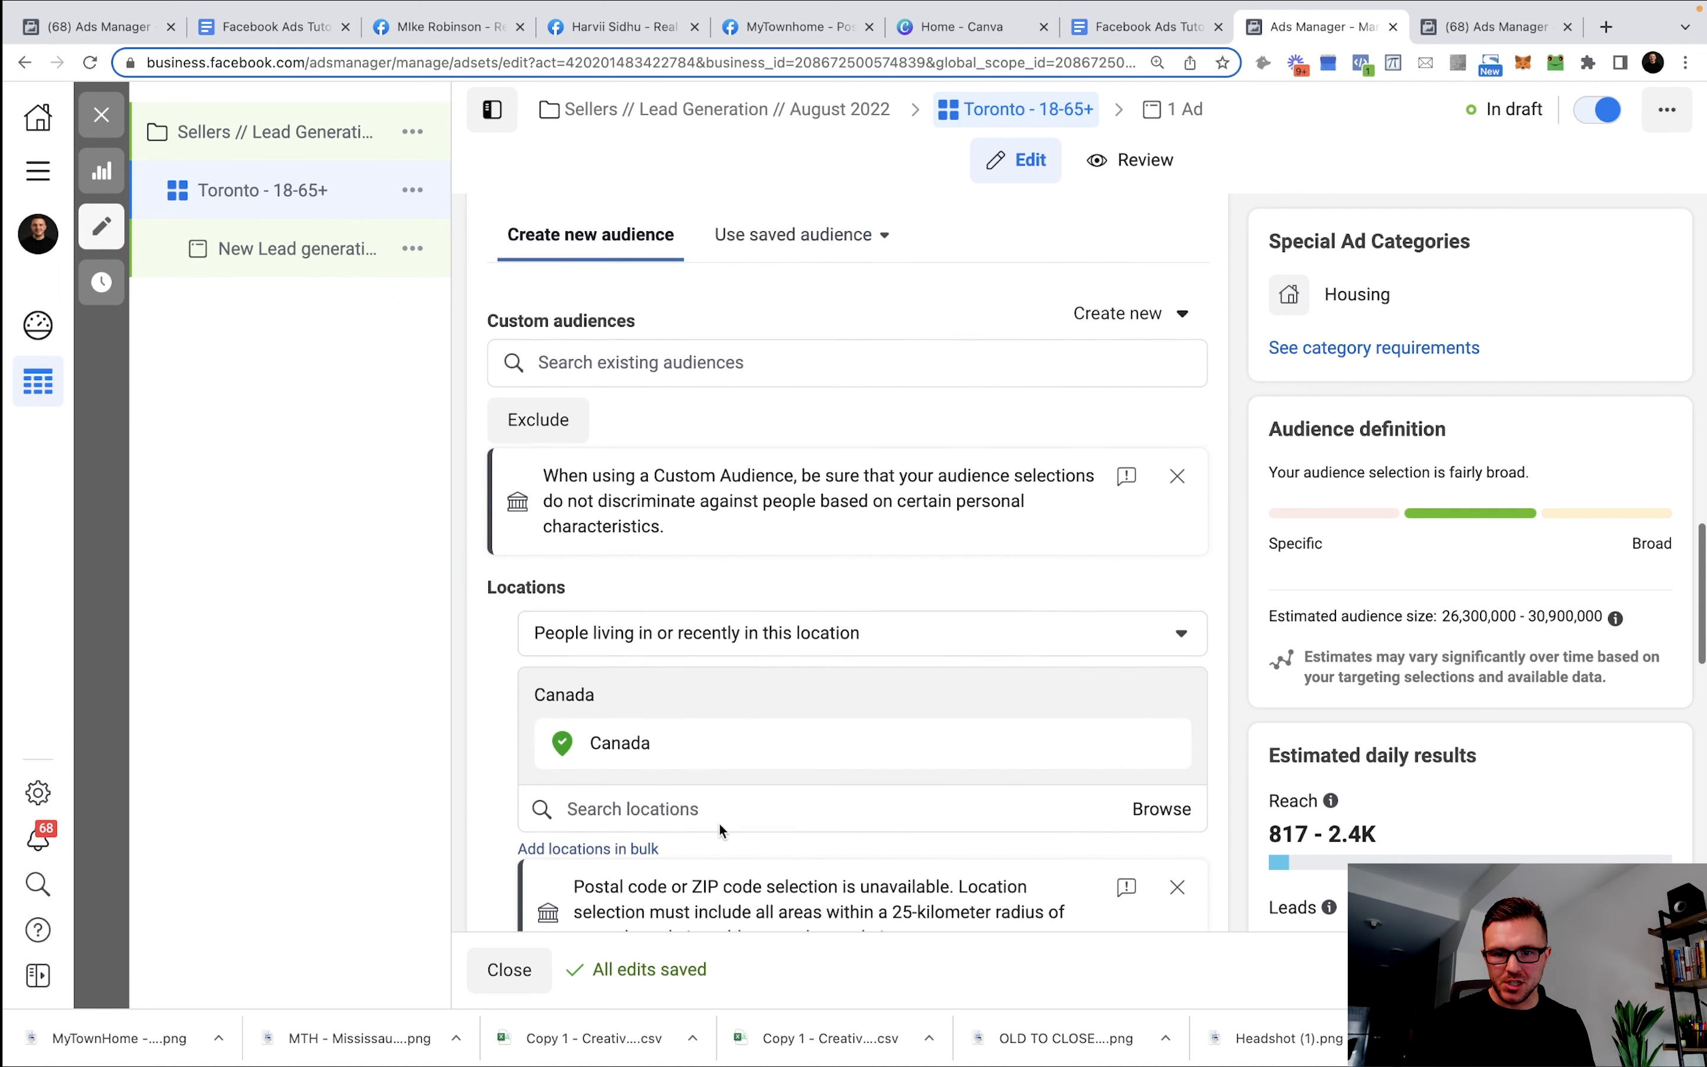
left_click(703, 734)
type("Toront")
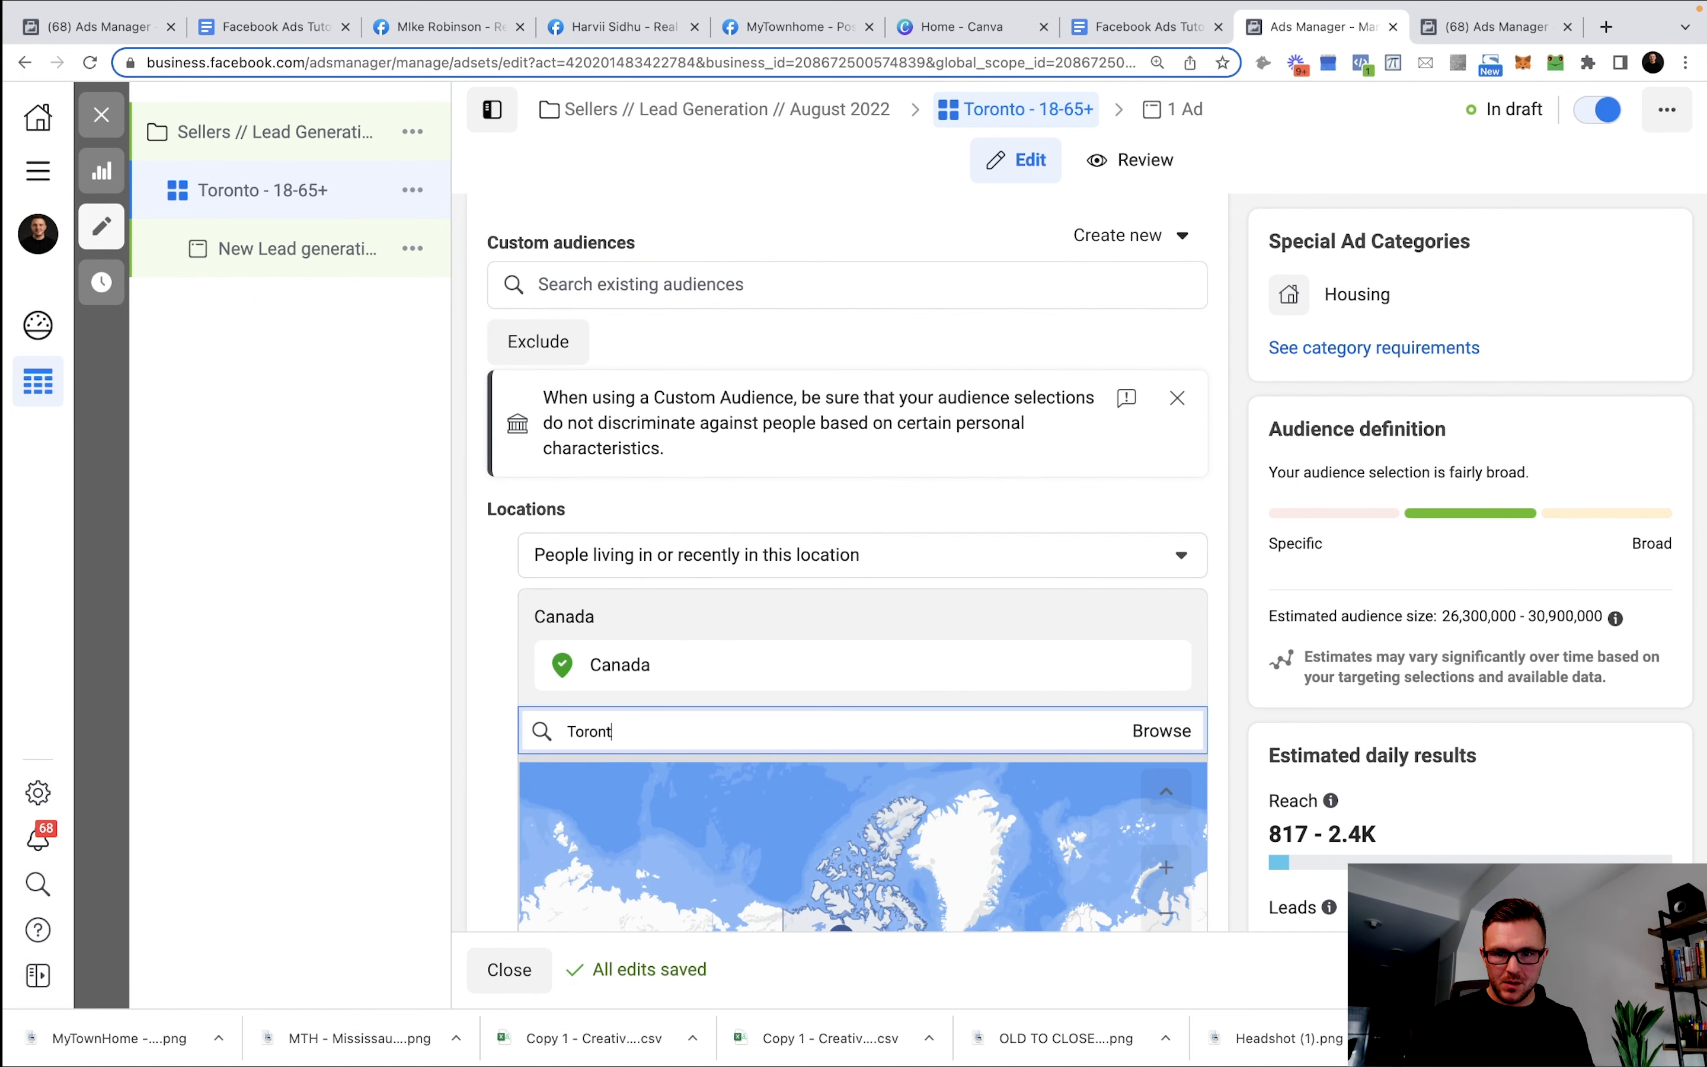
type("o")
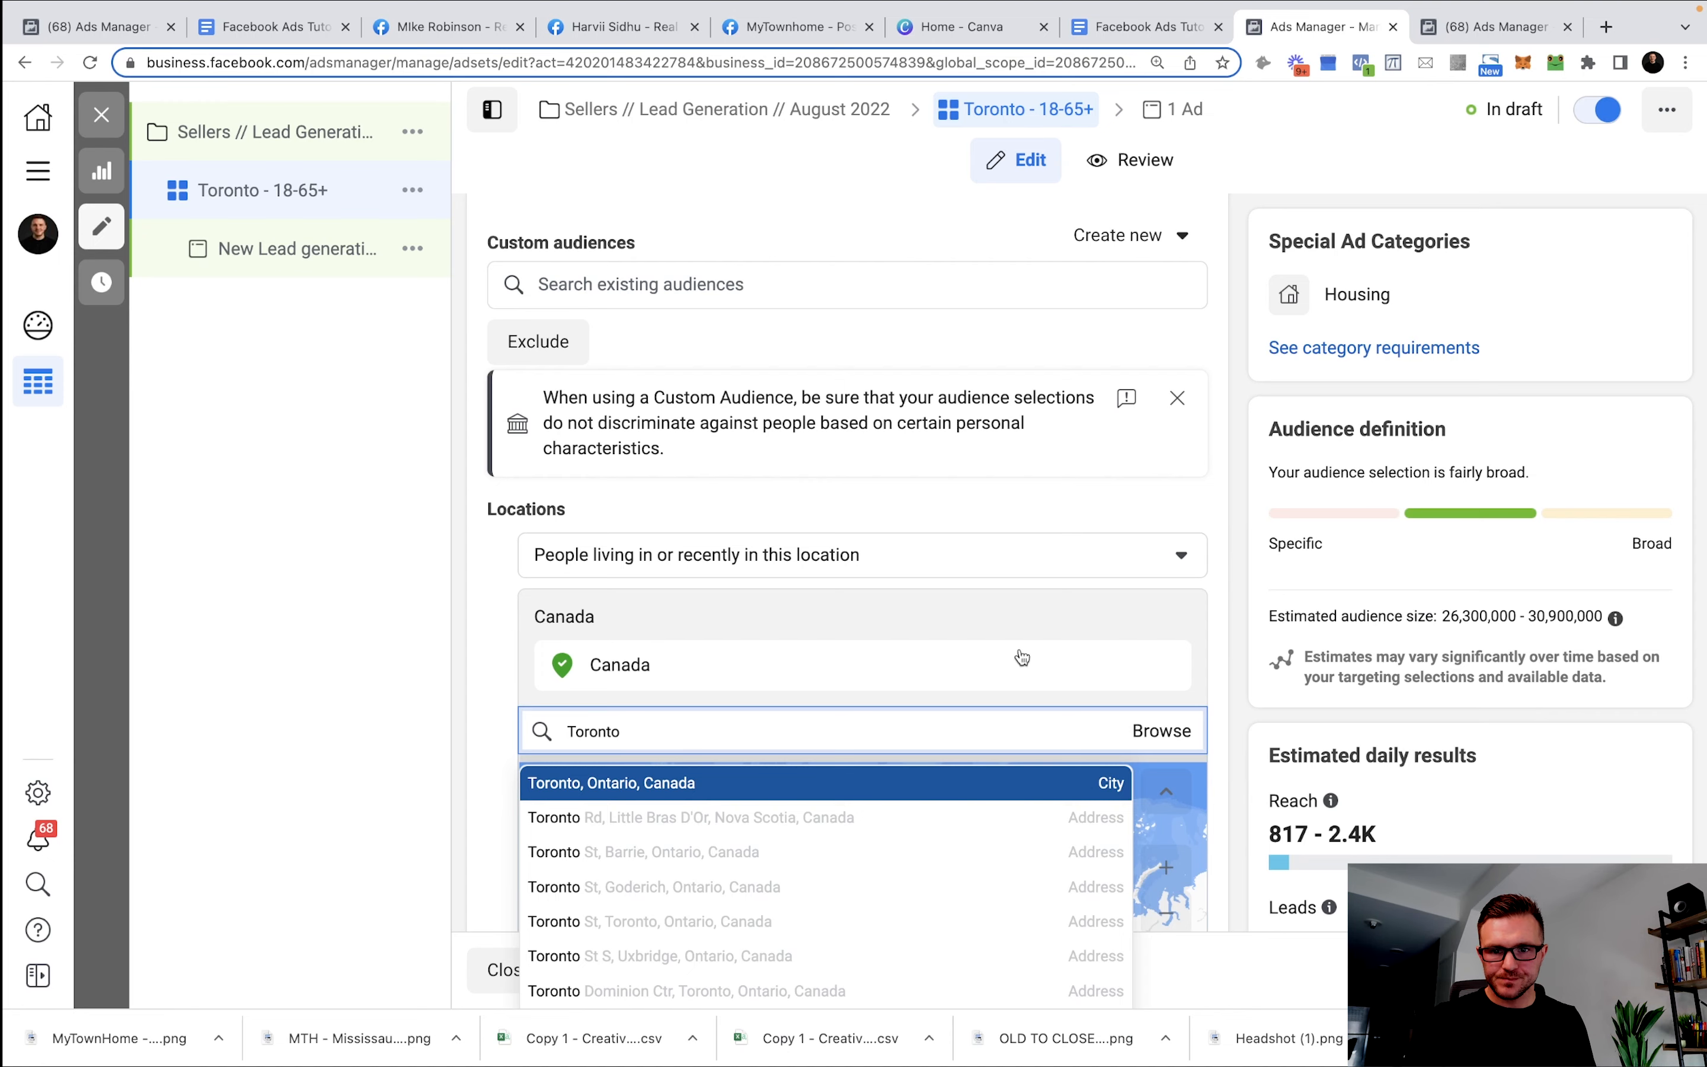
key("Return")
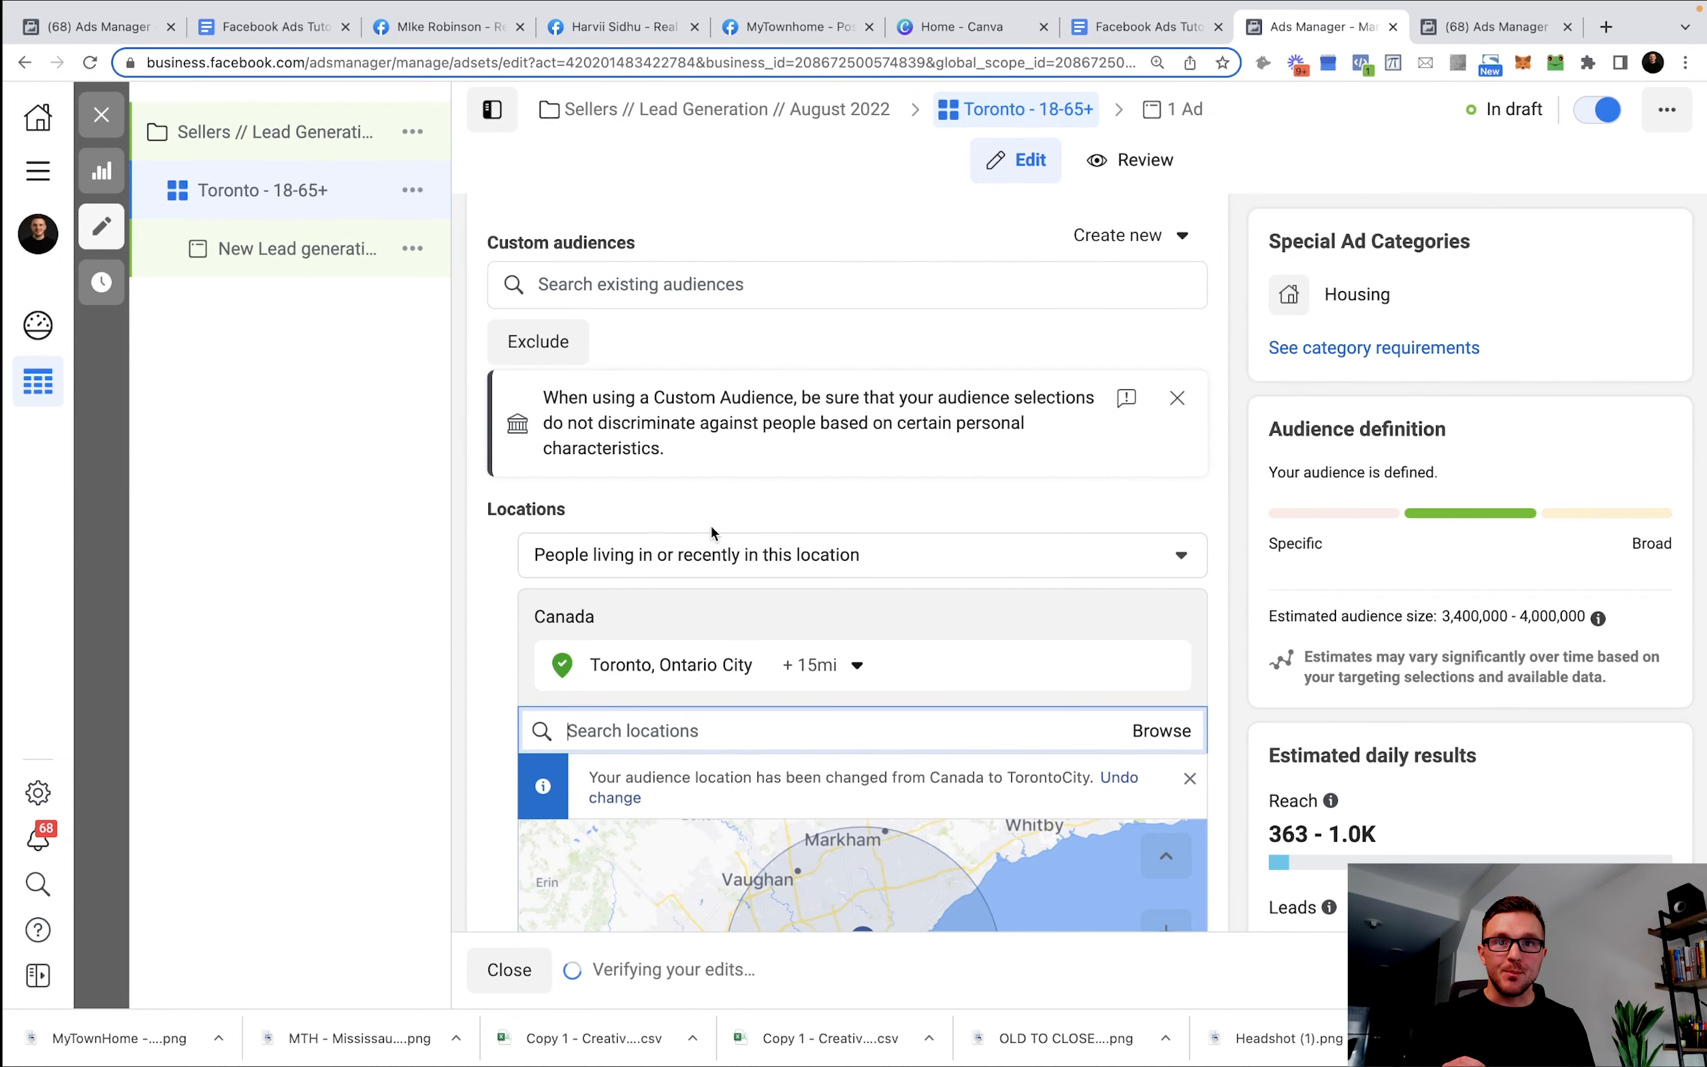
left_click(647, 557)
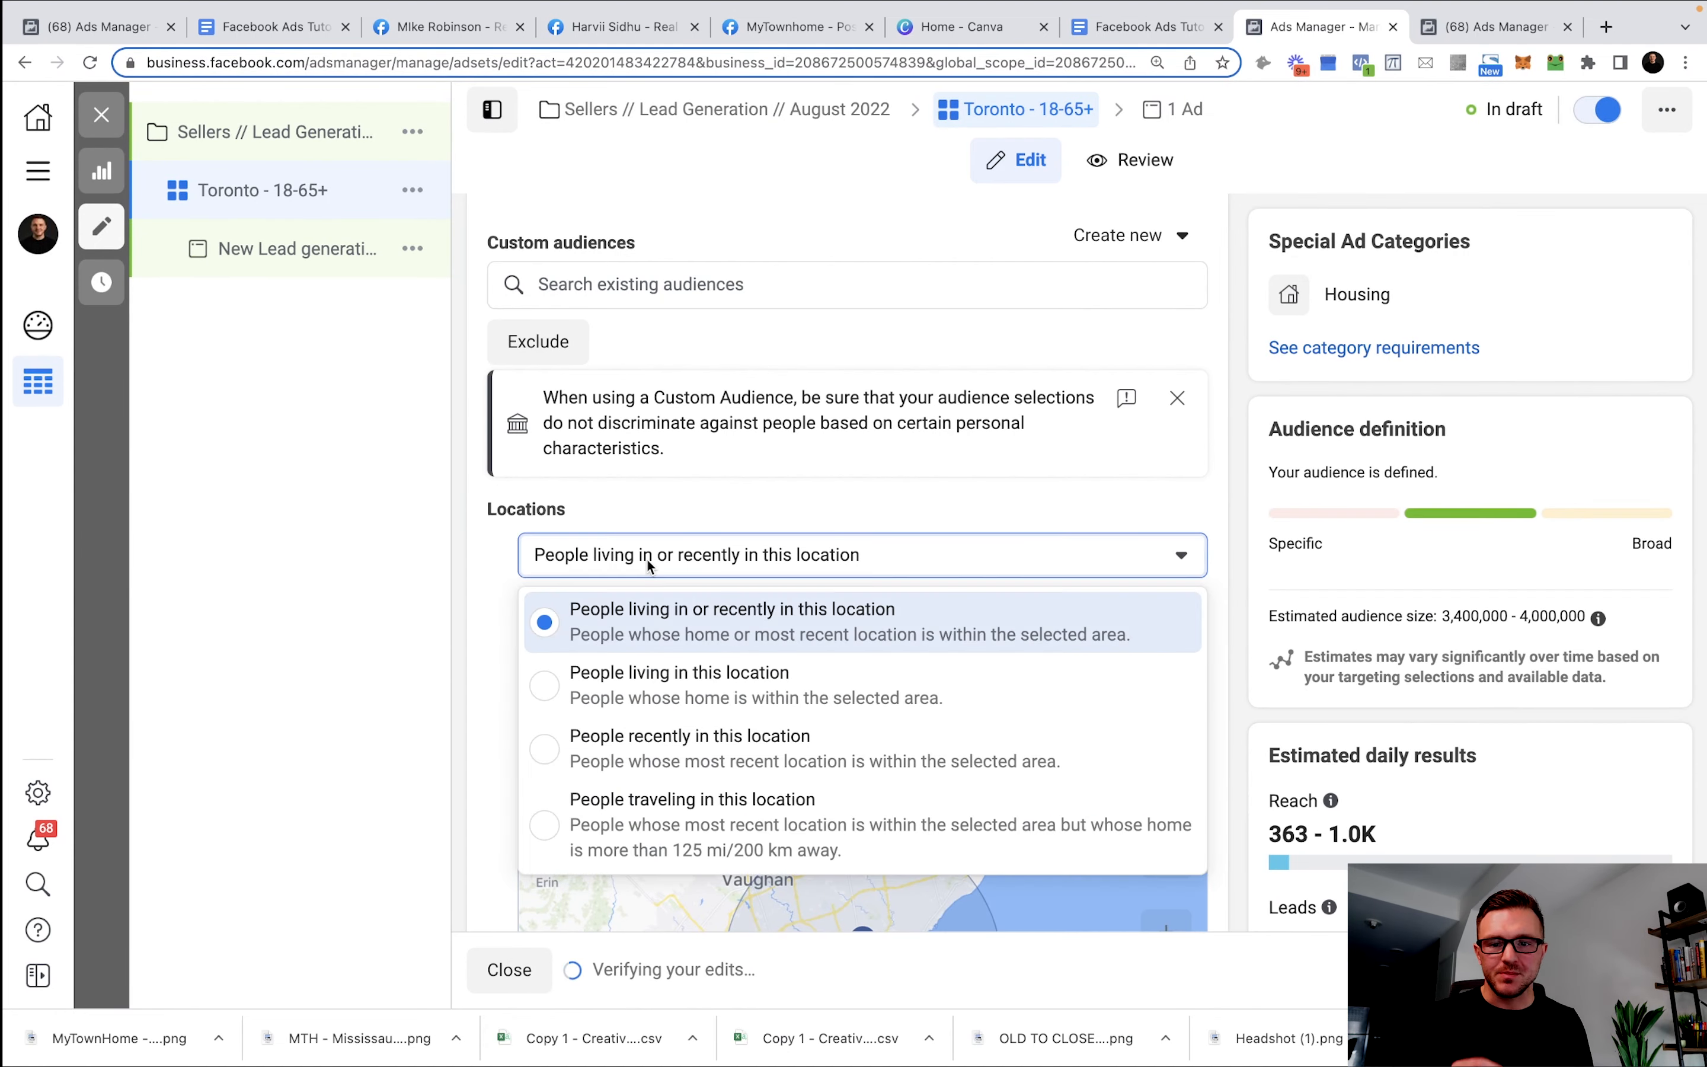
left_click(709, 671)
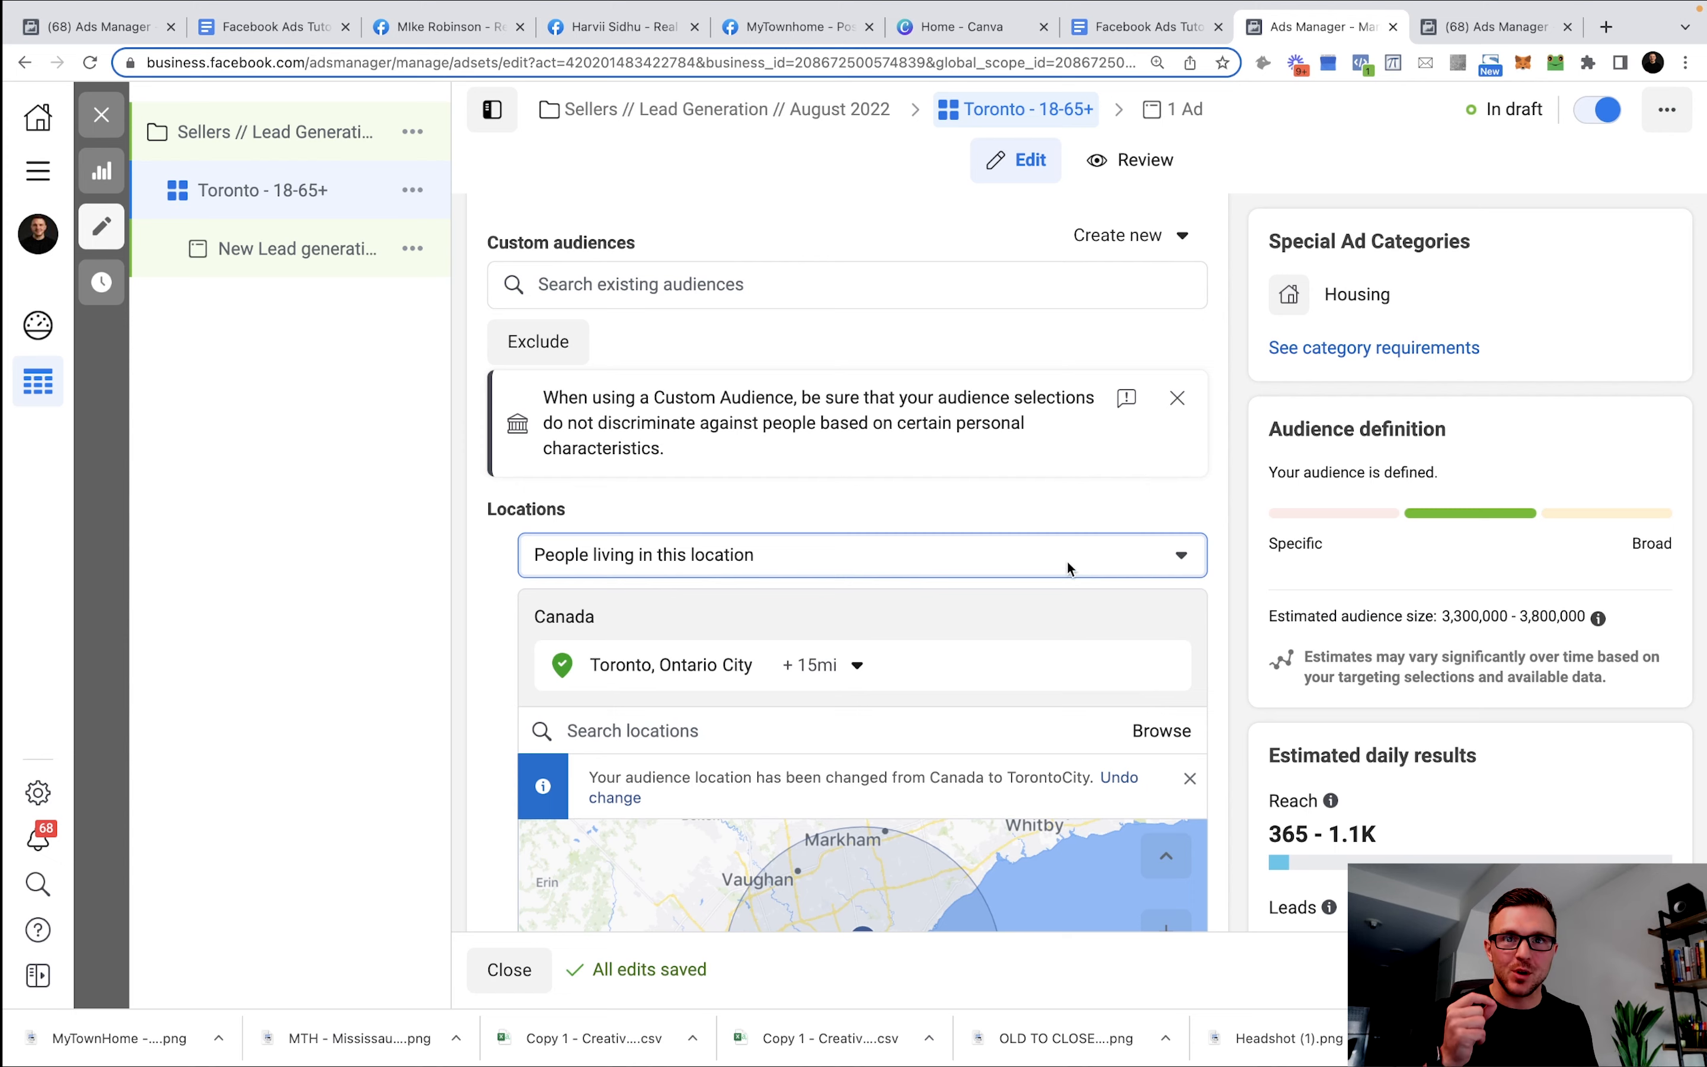
scroll(983, 614, "down", 3)
scroll(993, 612, "down", 5)
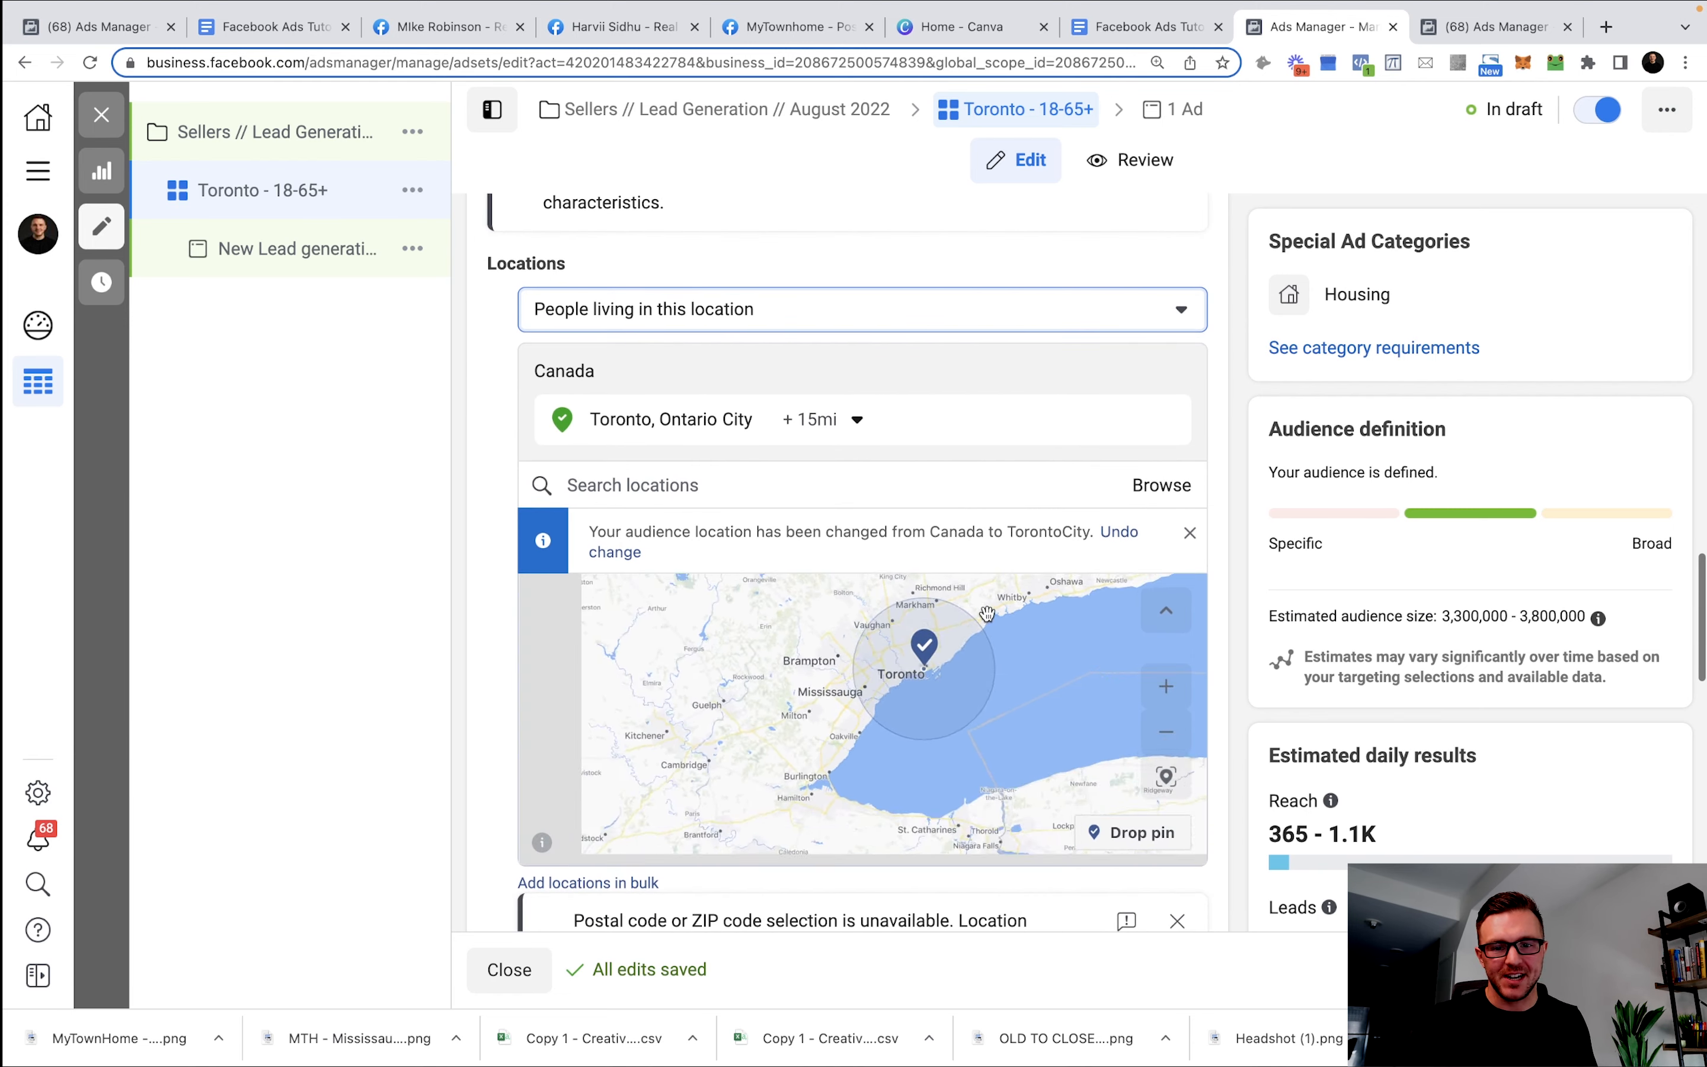
scroll(992, 614, "up", 5)
scroll(459, 494, "down", 10)
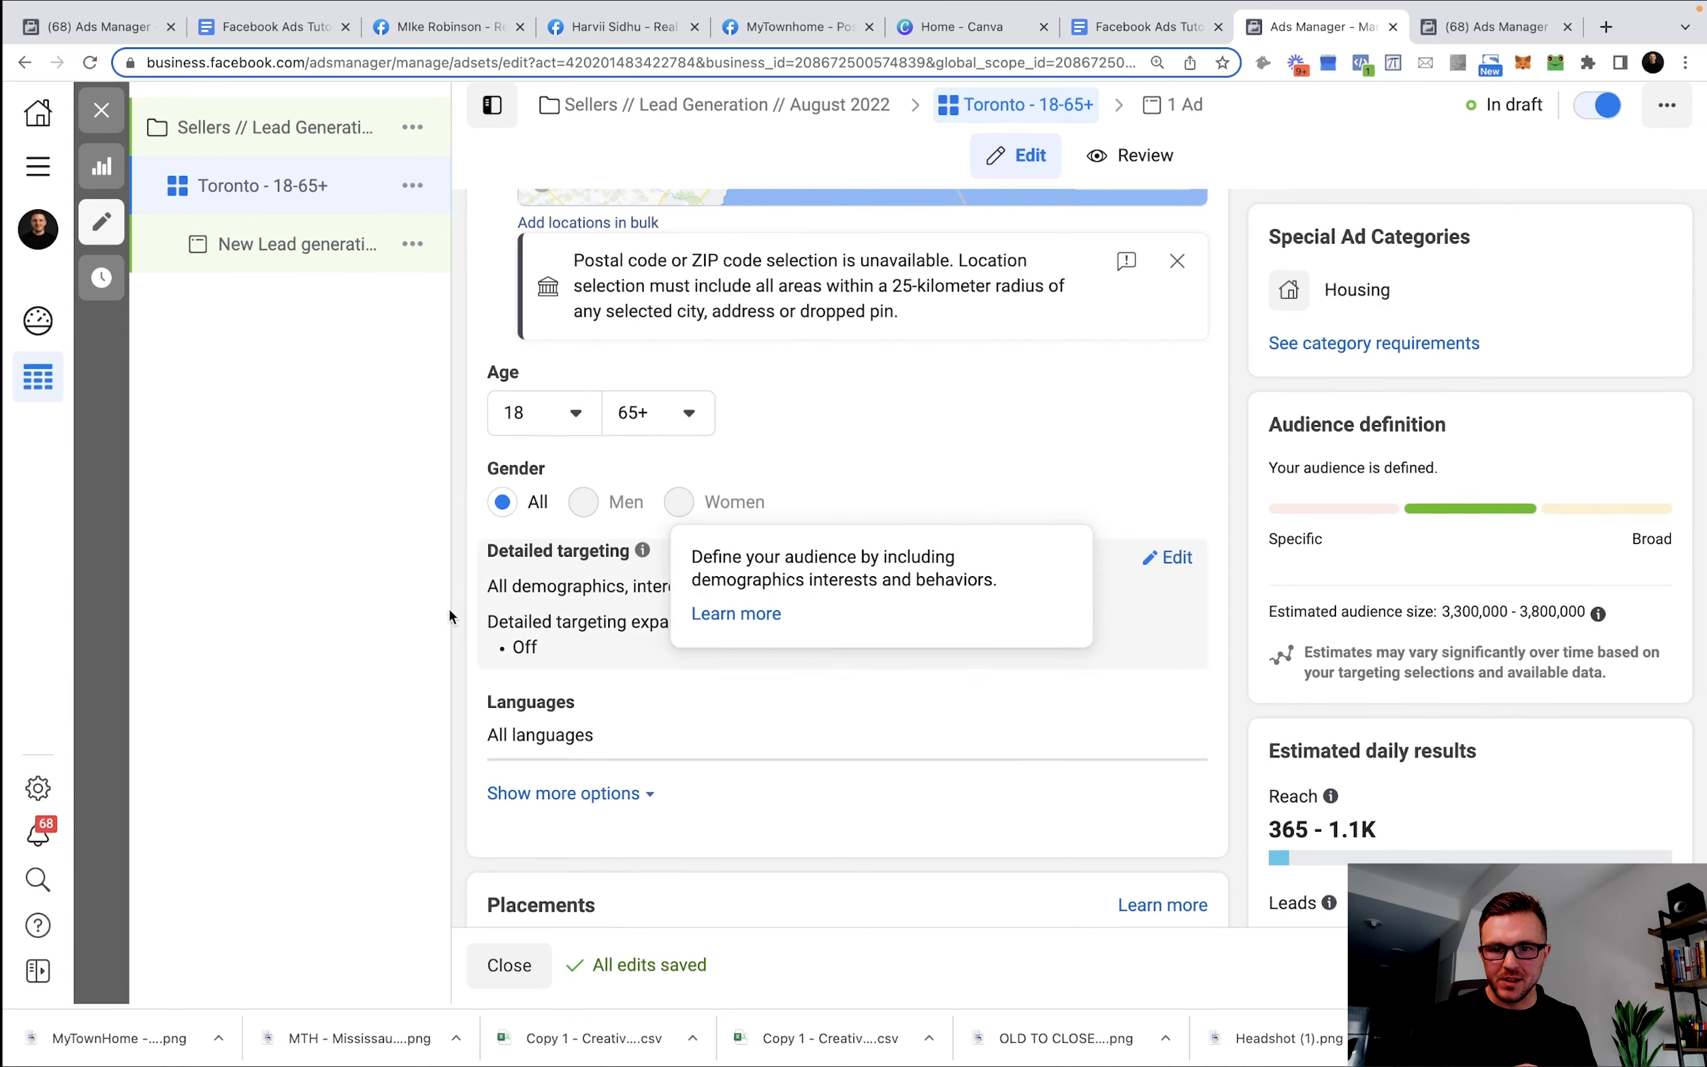
Switch to manual placements and exclude the Audience Network platform.
scroll(882, 614, "down", 5)
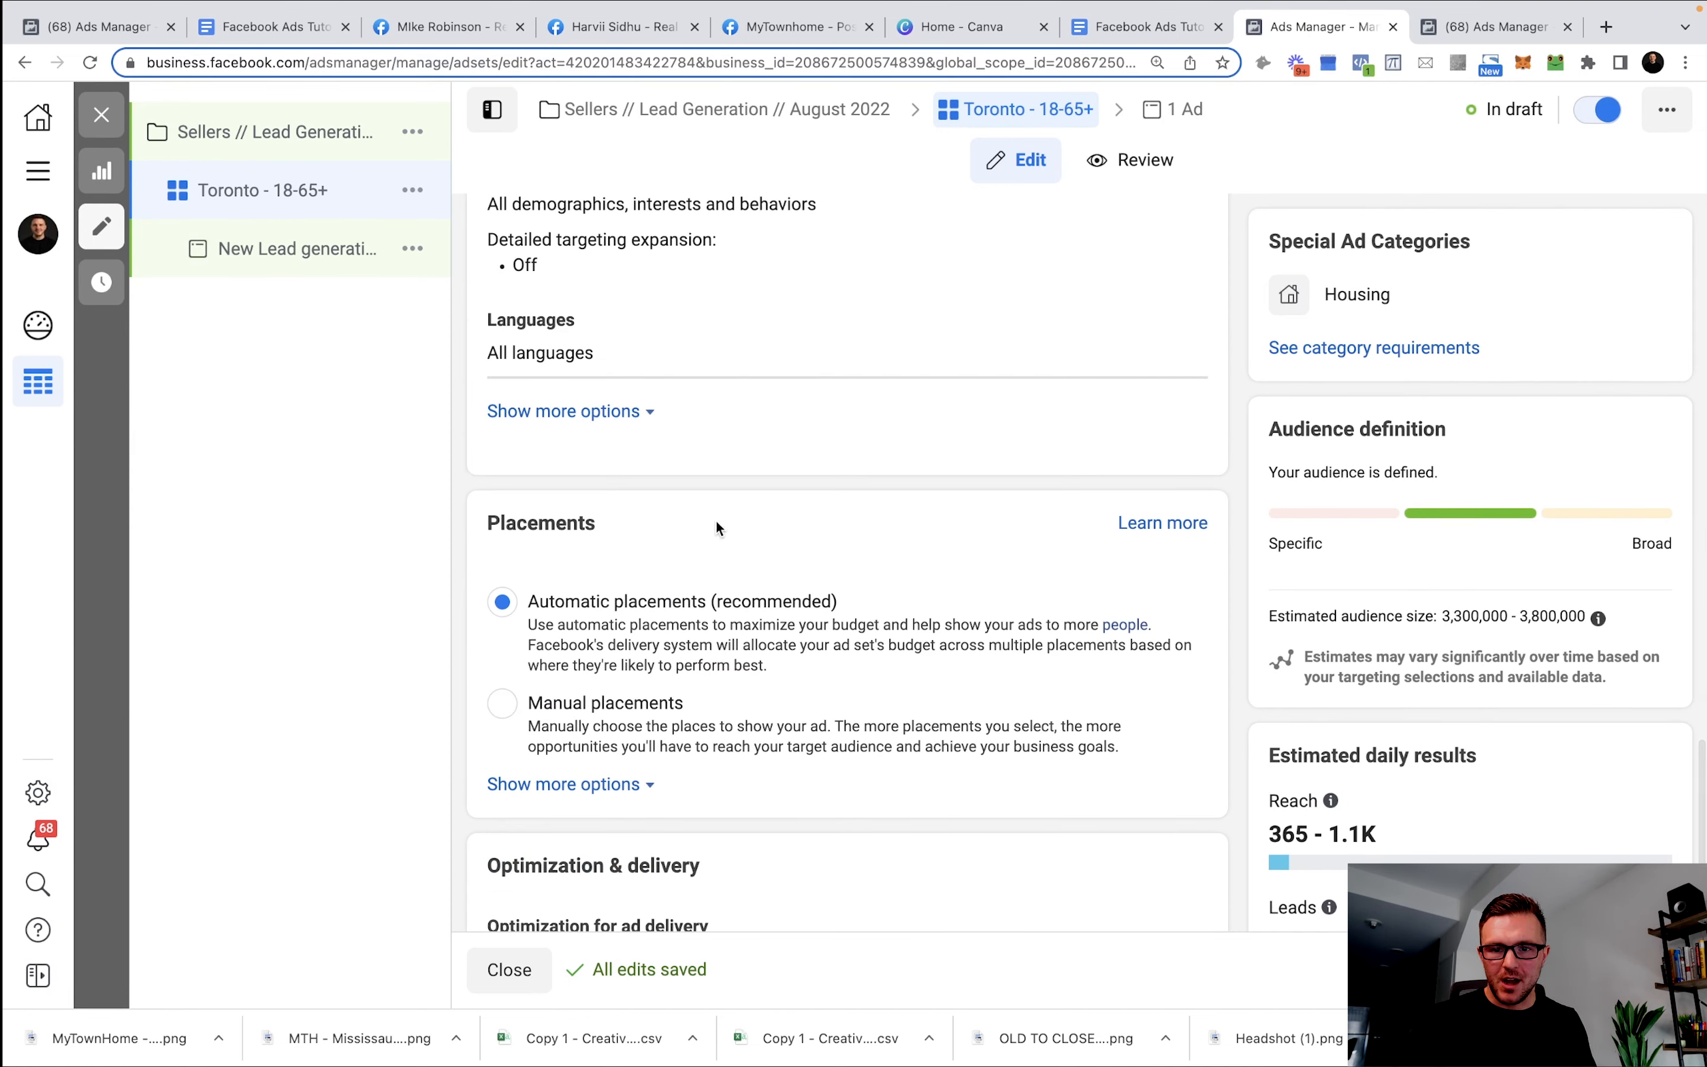
scroll(715, 522, "down", 3)
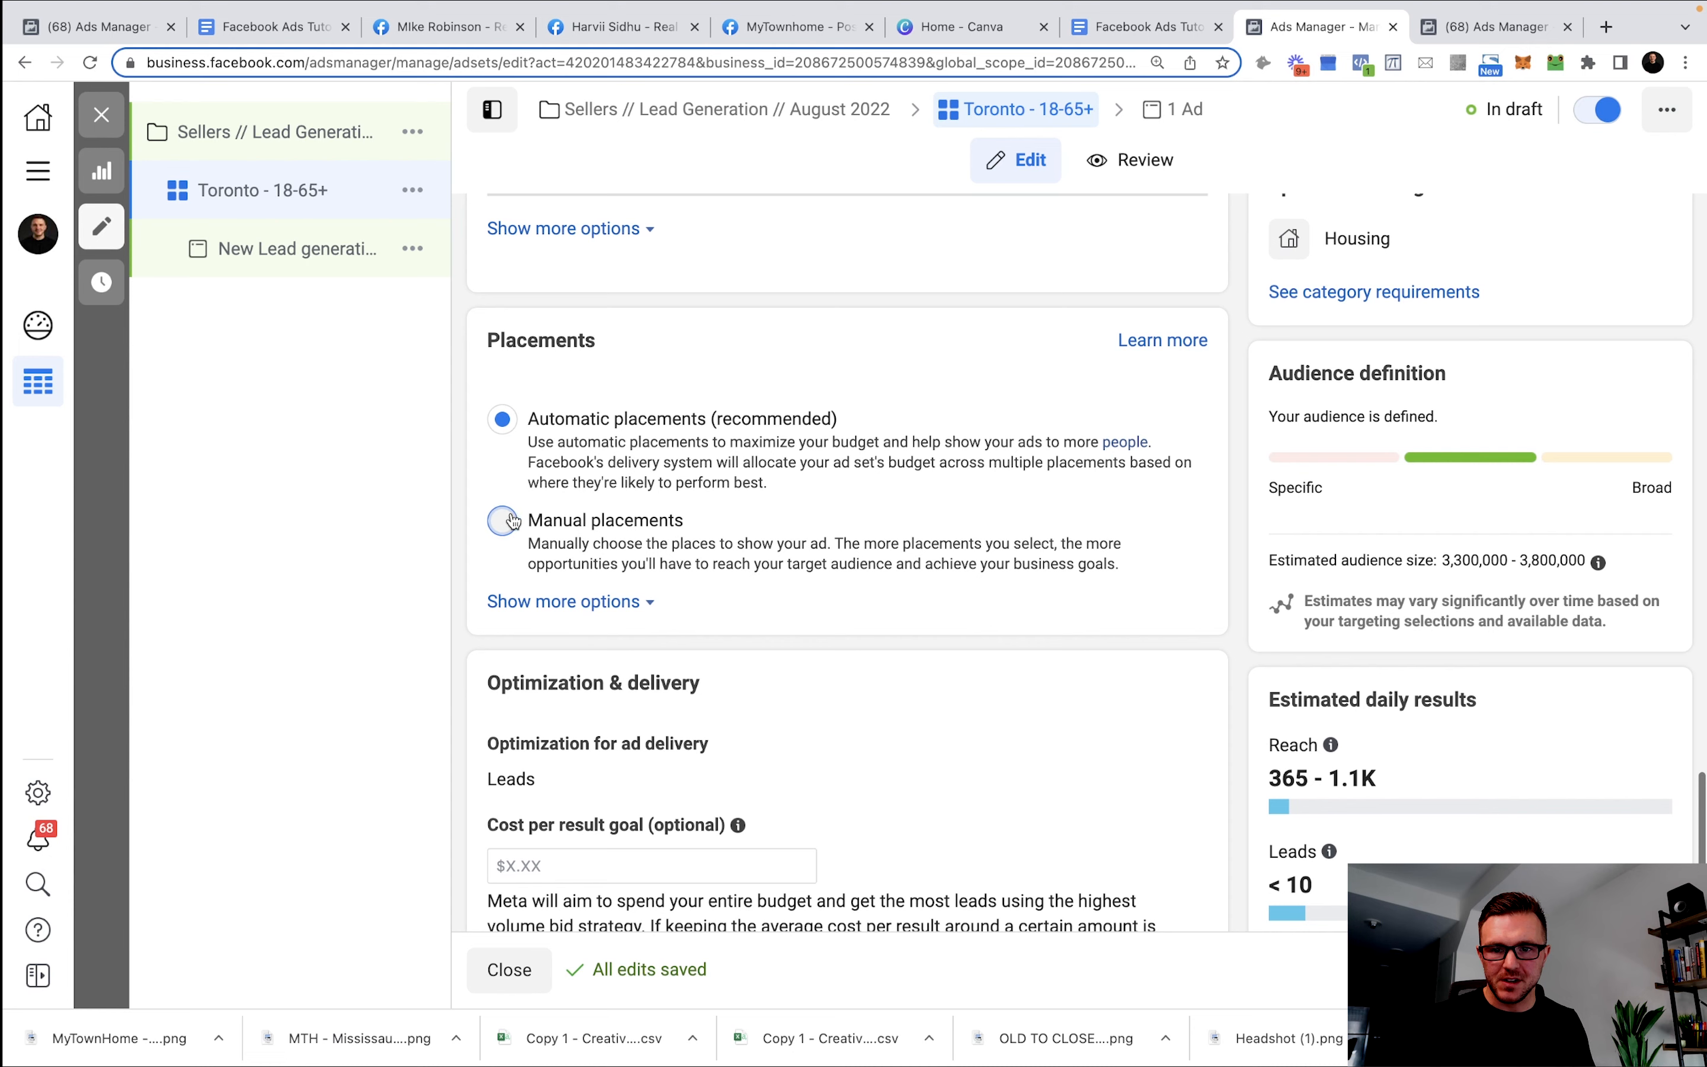
left_click(840, 564)
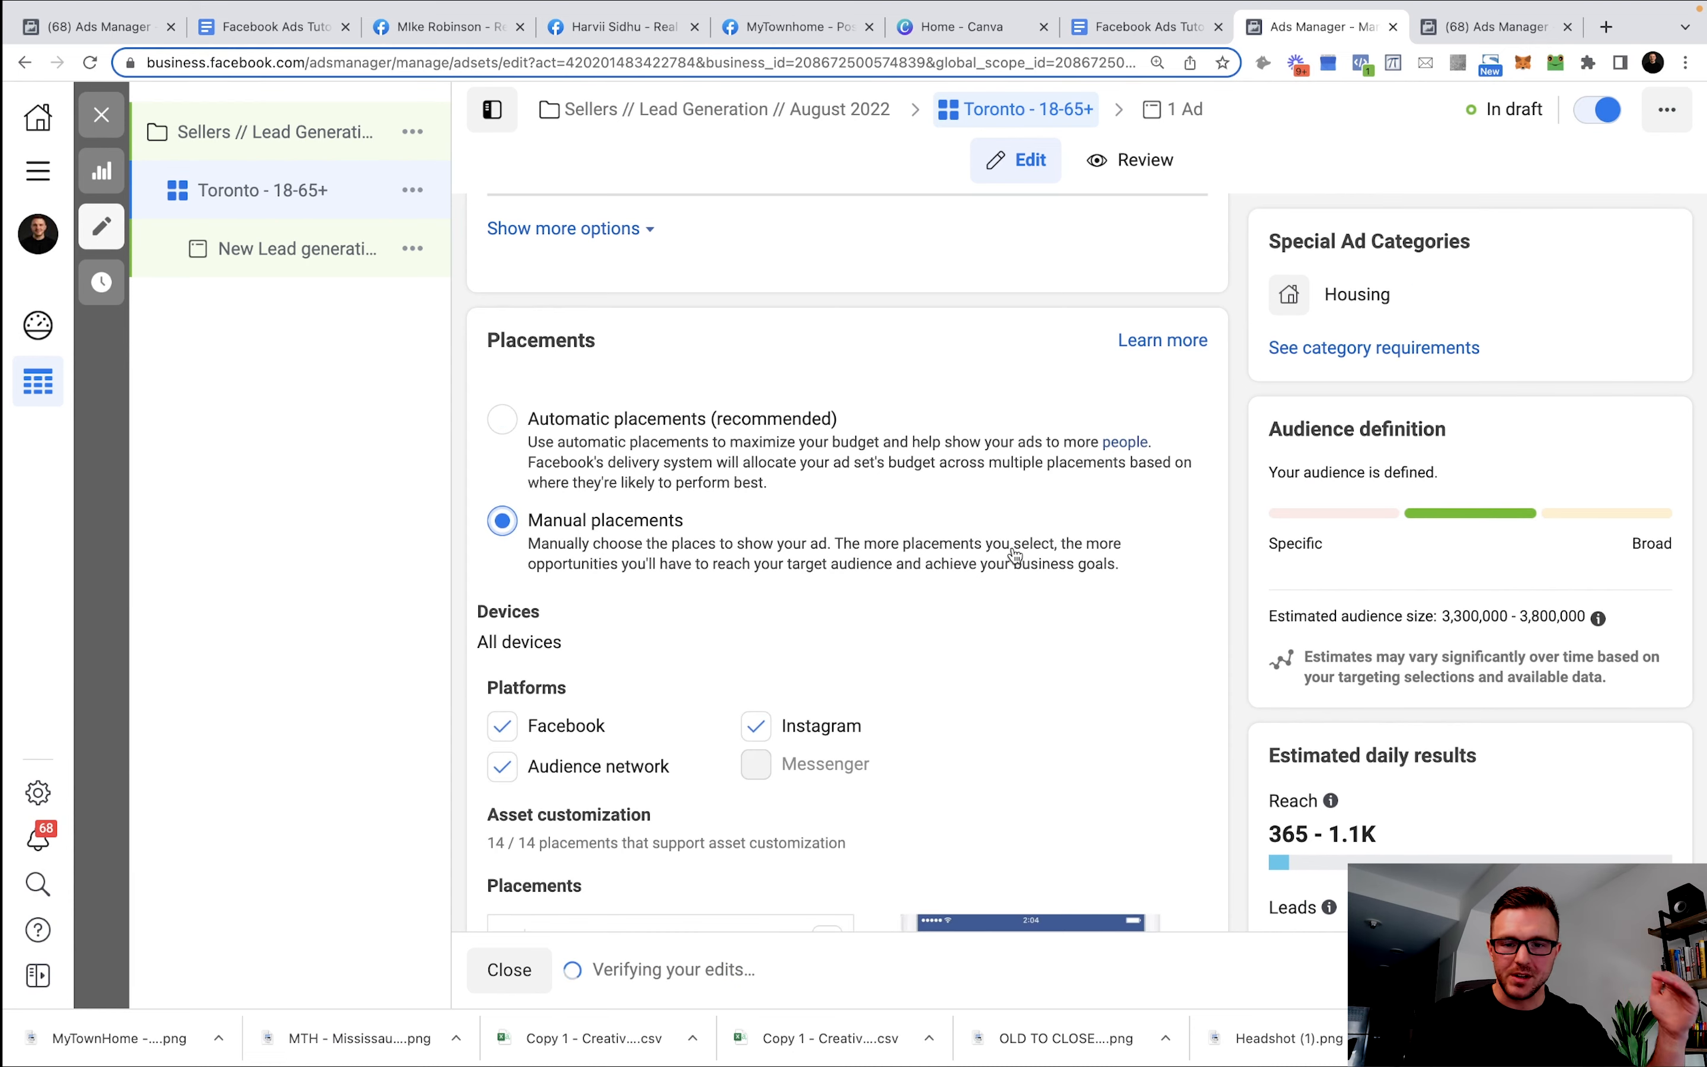
scroll(1014, 568, "down", 6)
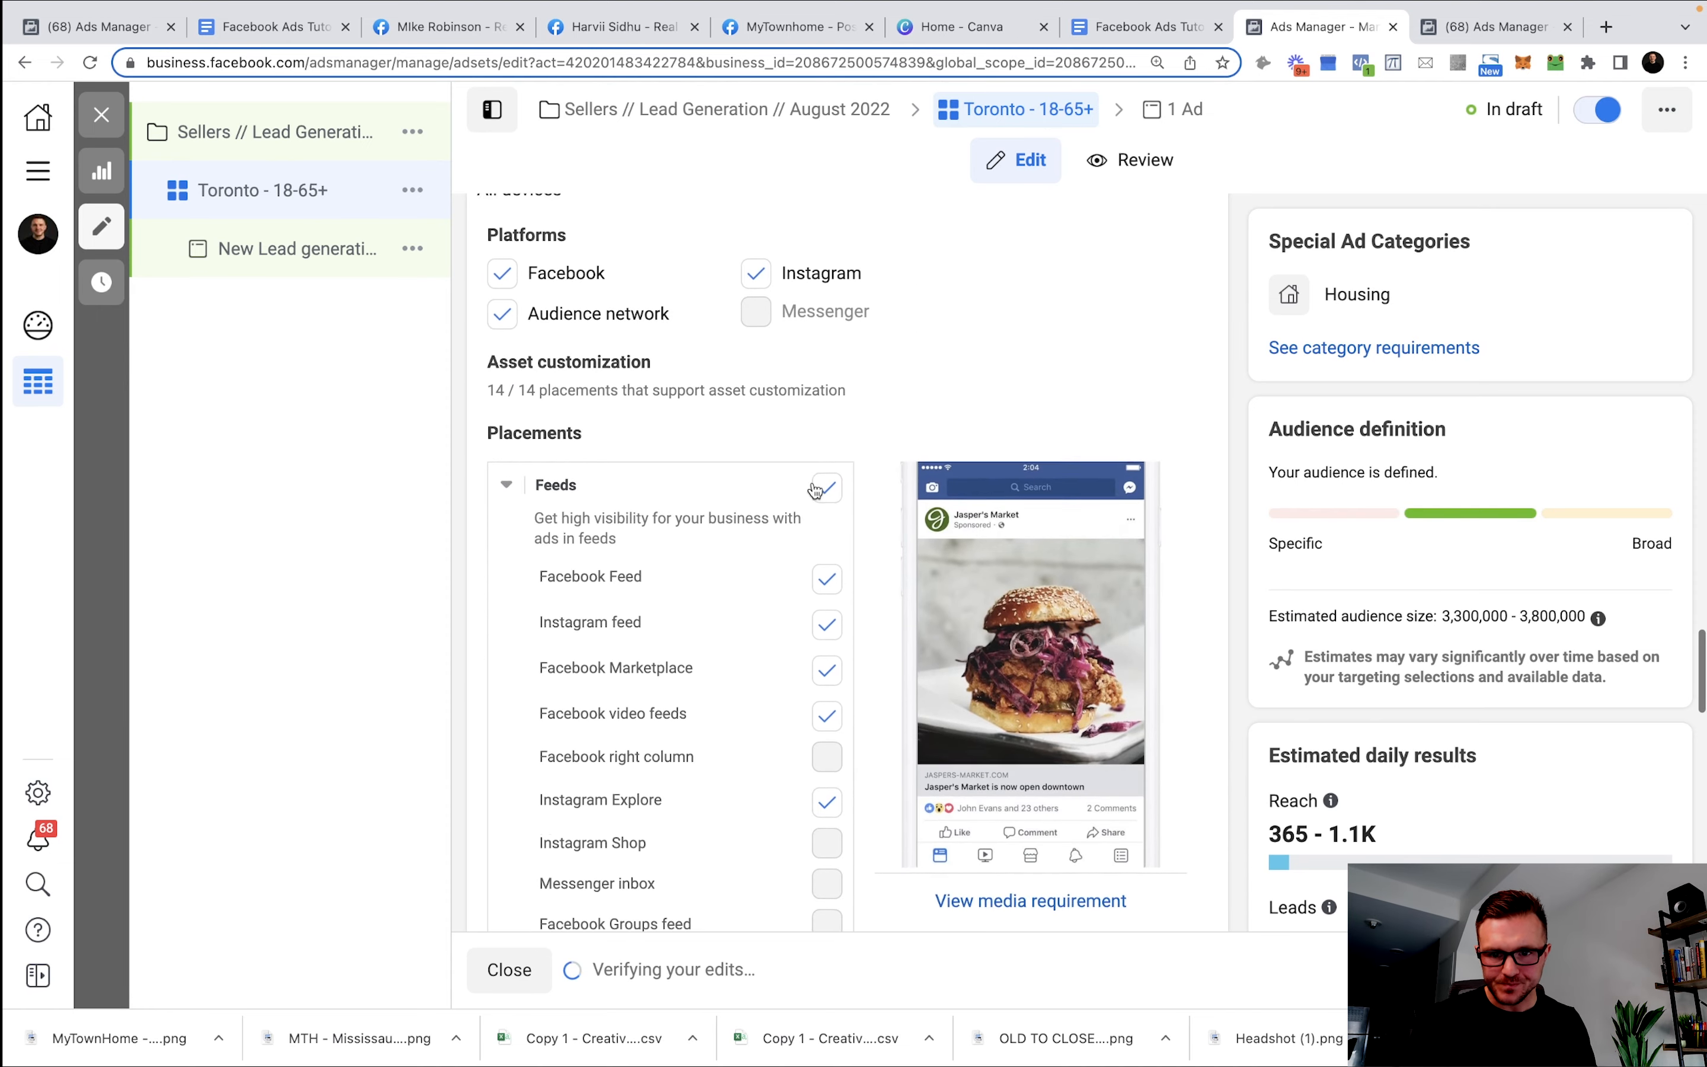
left_click(828, 713)
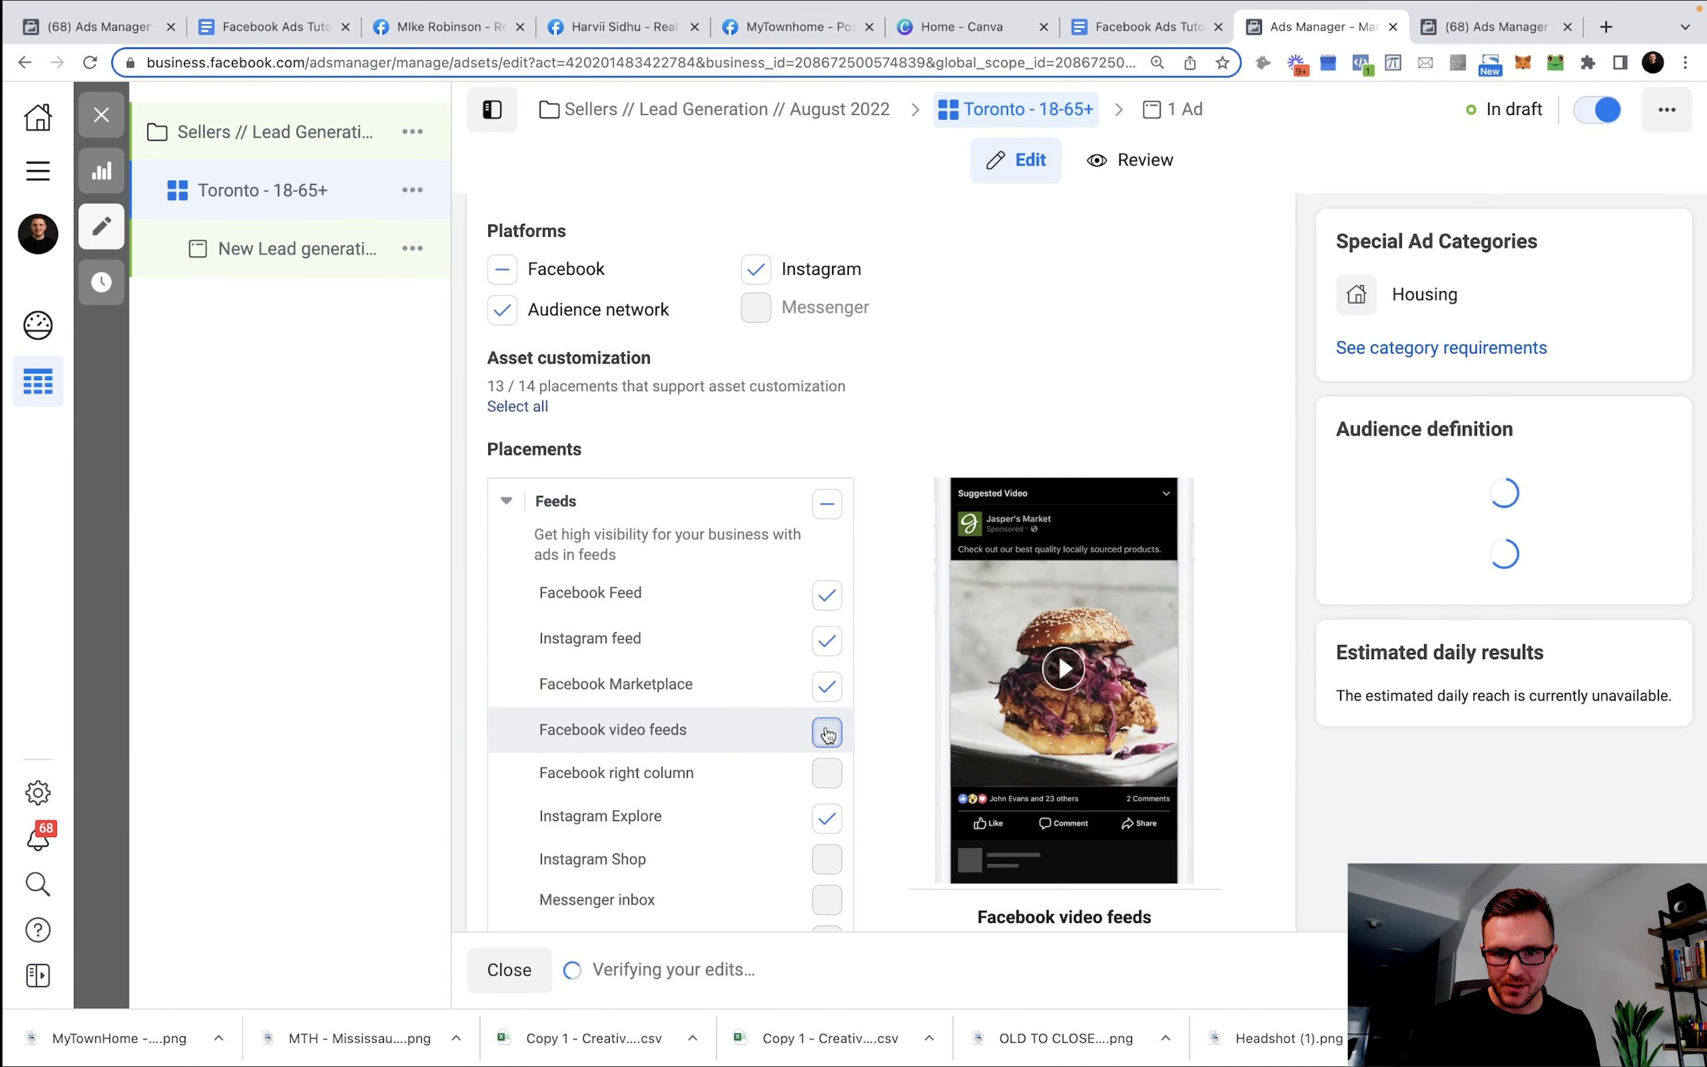
left_click(832, 731)
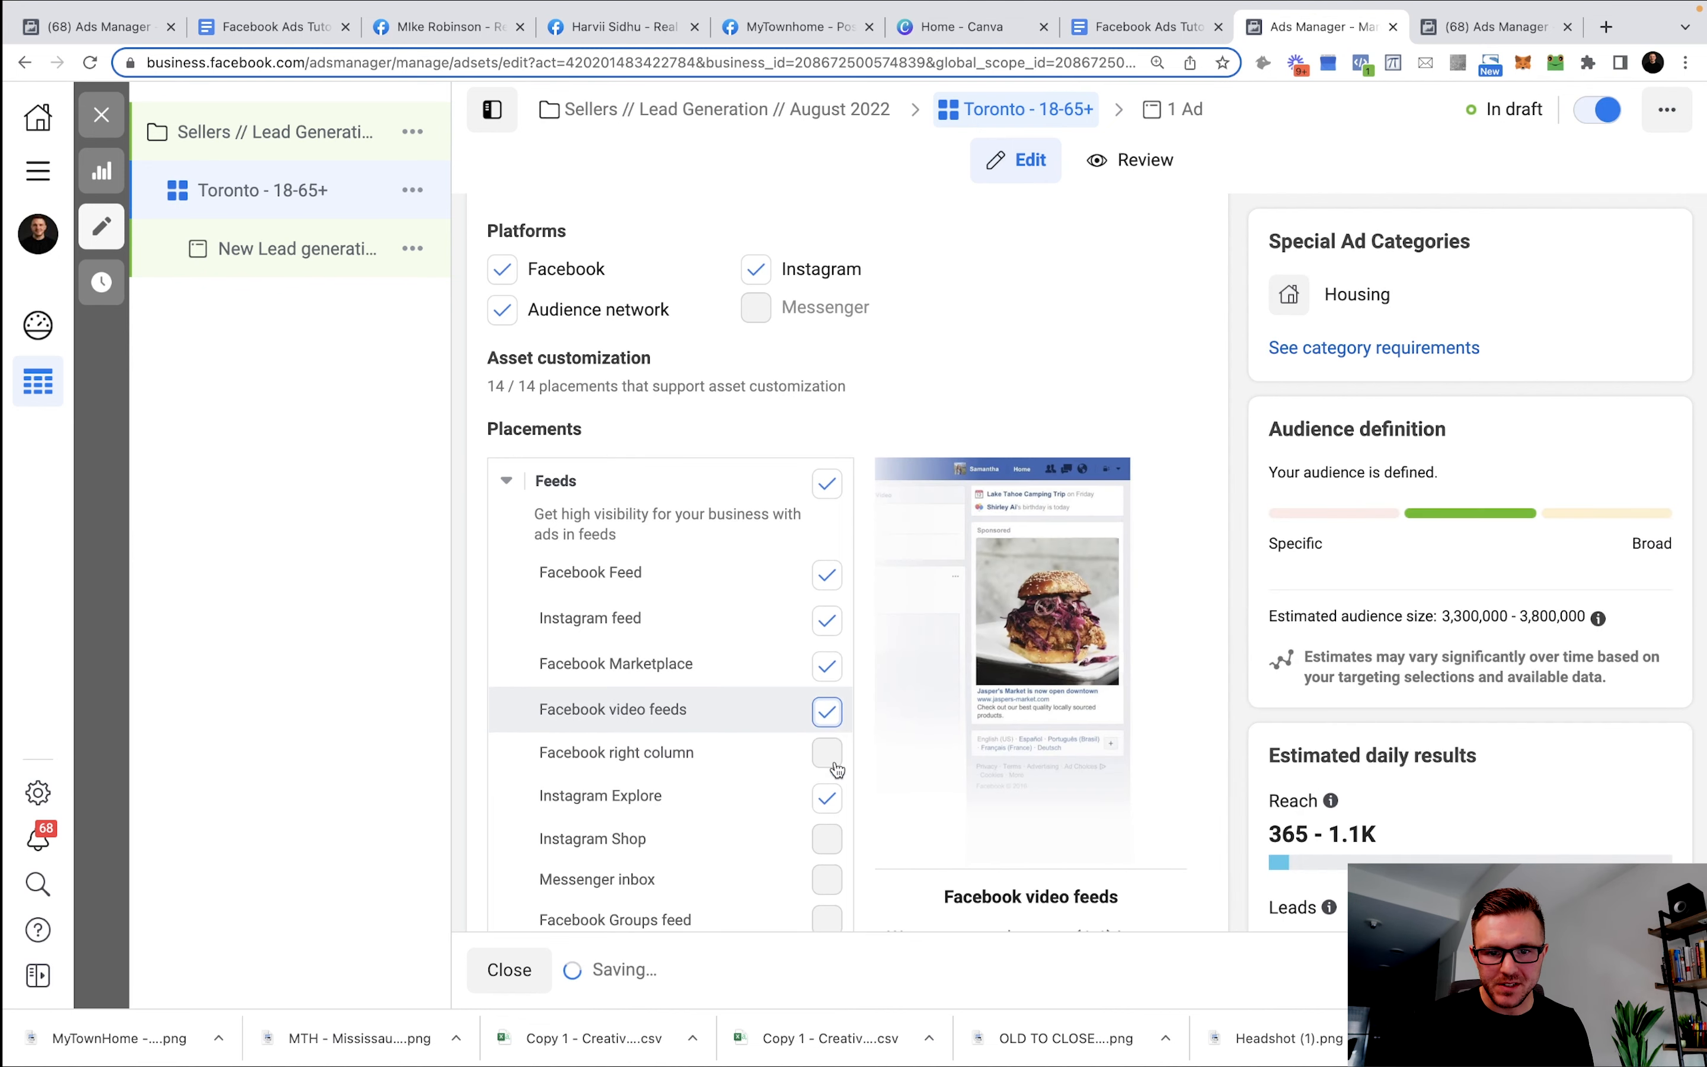
left_click(506, 323)
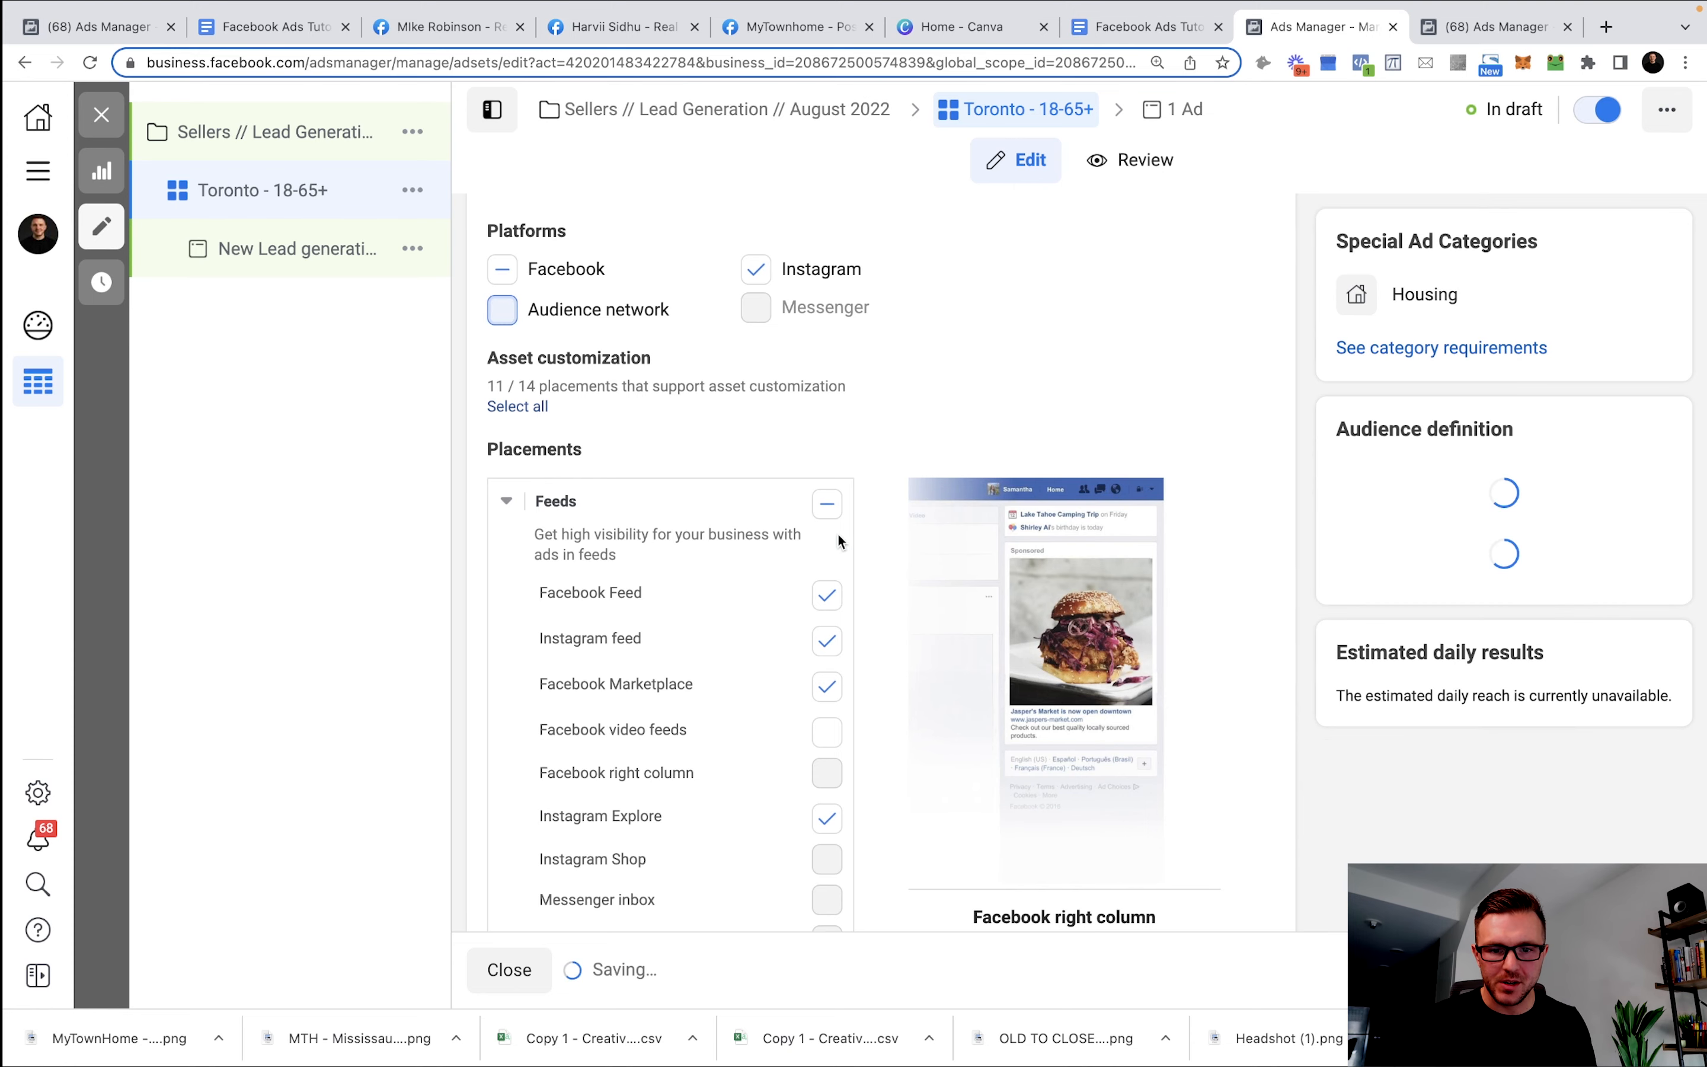
Uncheck the Instagram Explore, Facebook in-stream video, Search and Instant Articles placements.
scroll(836, 534, "down", 2)
scroll(834, 536, "down", 2)
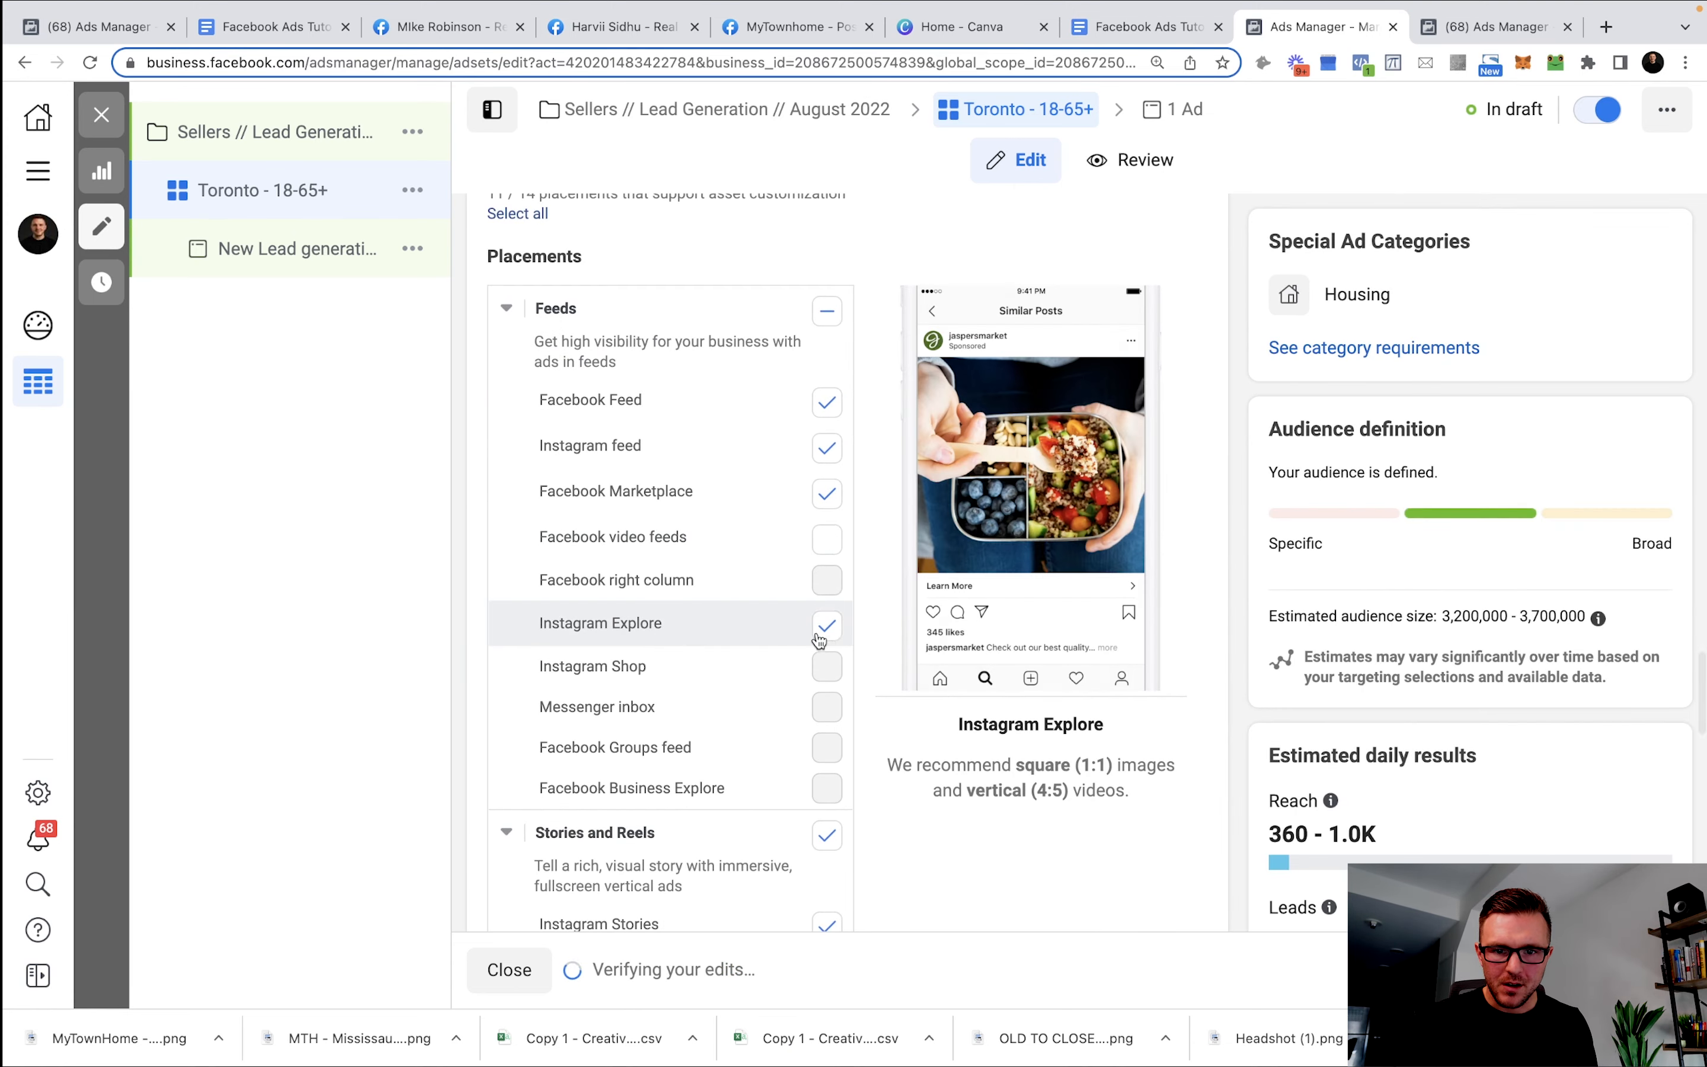
left_click(828, 628)
scroll(792, 592, "down", 5)
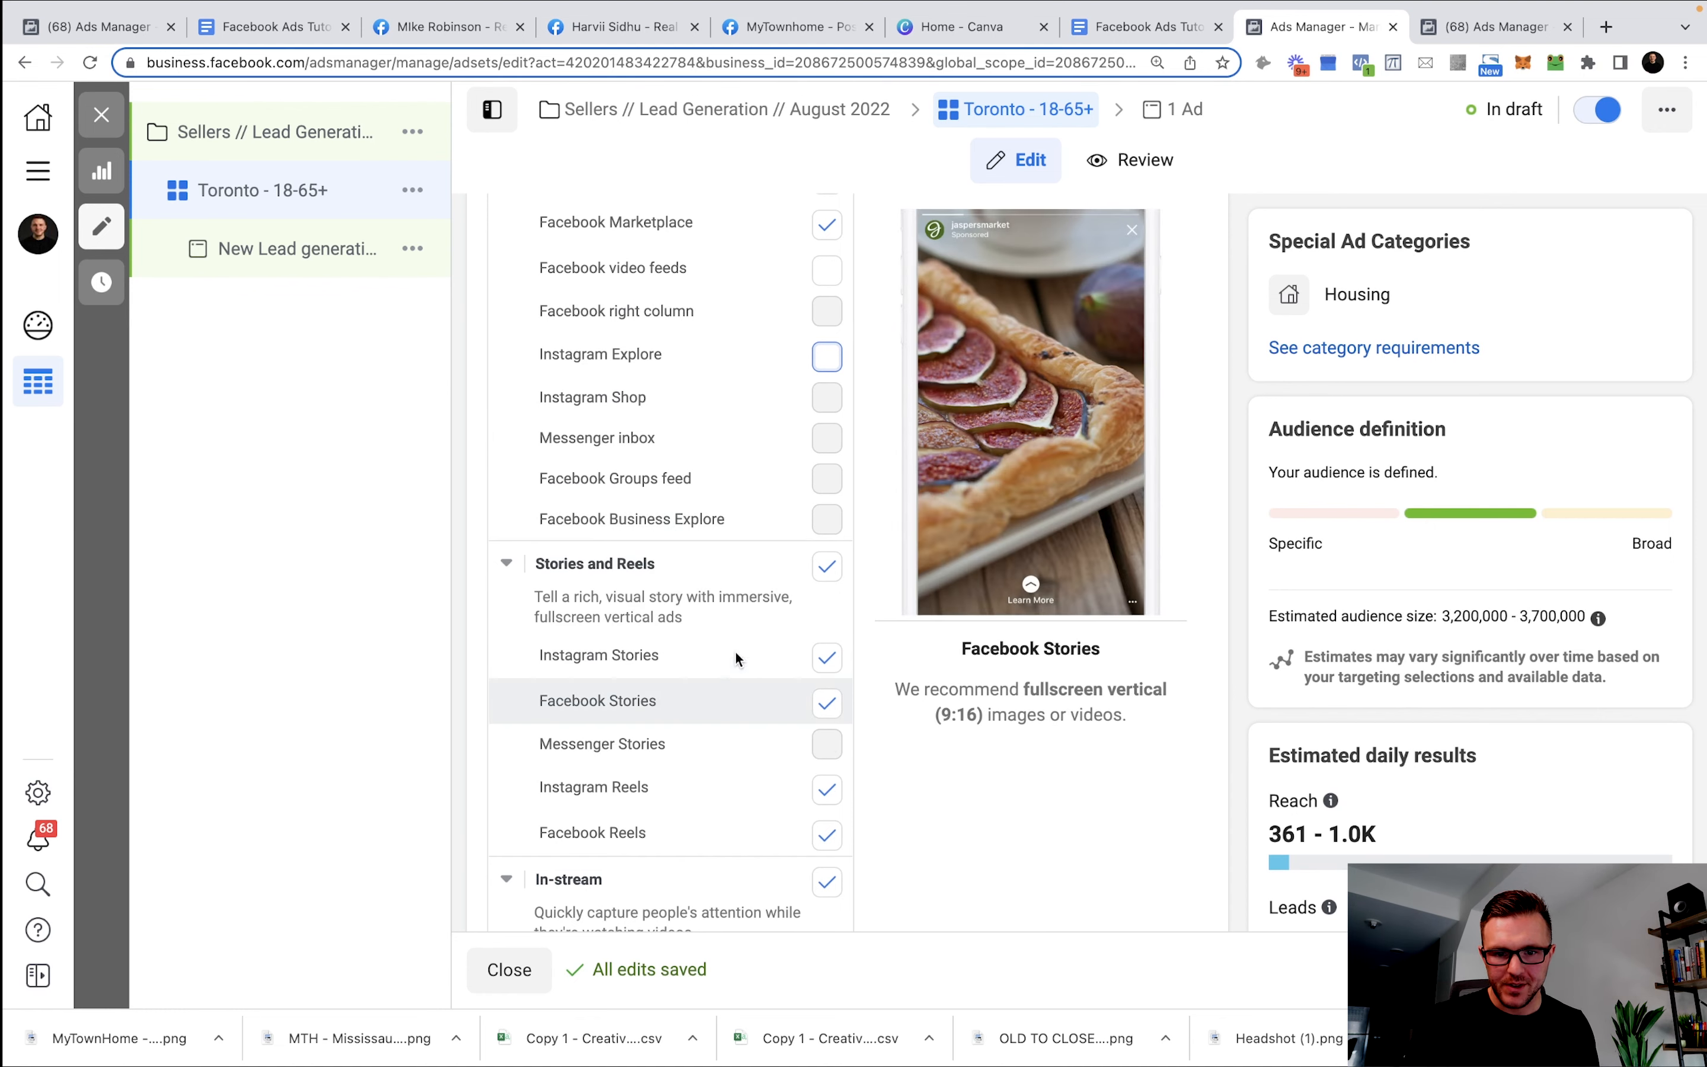
scroll(735, 652, "down", 4)
left_click(827, 585)
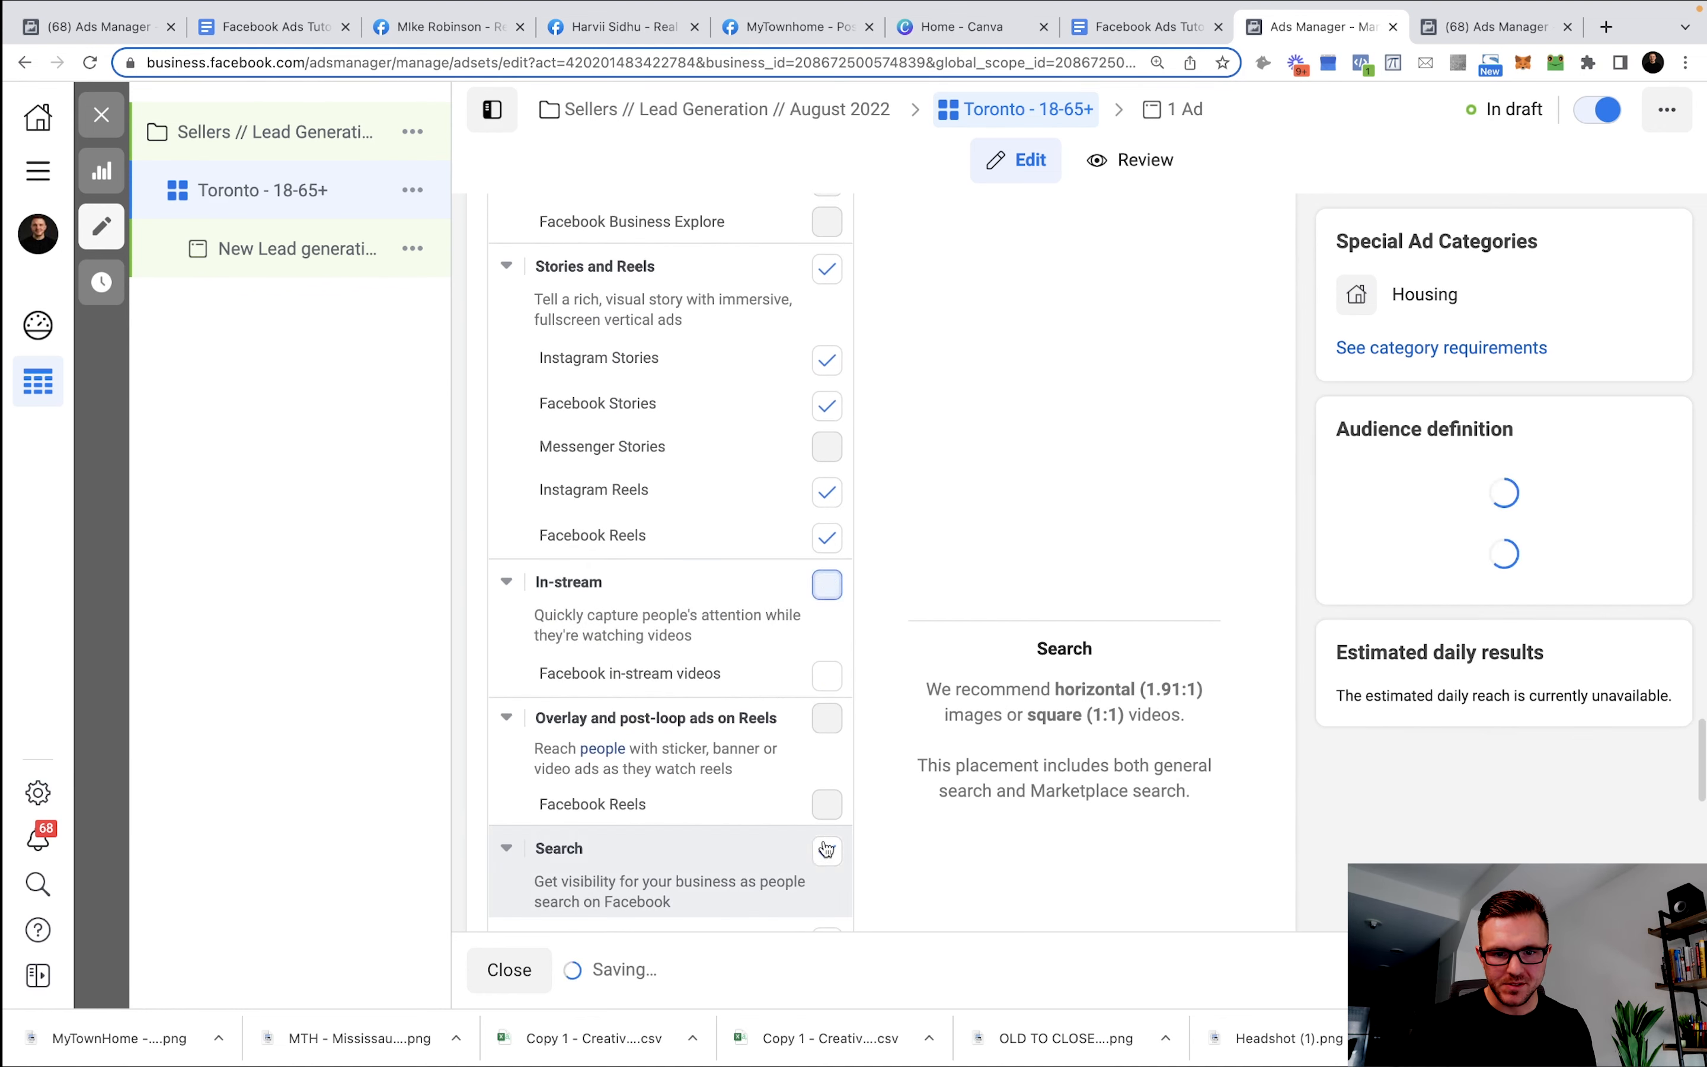
left_click(827, 849)
scroll(762, 706, "down", 5)
left_click(827, 841)
scroll(720, 741, "down", 4)
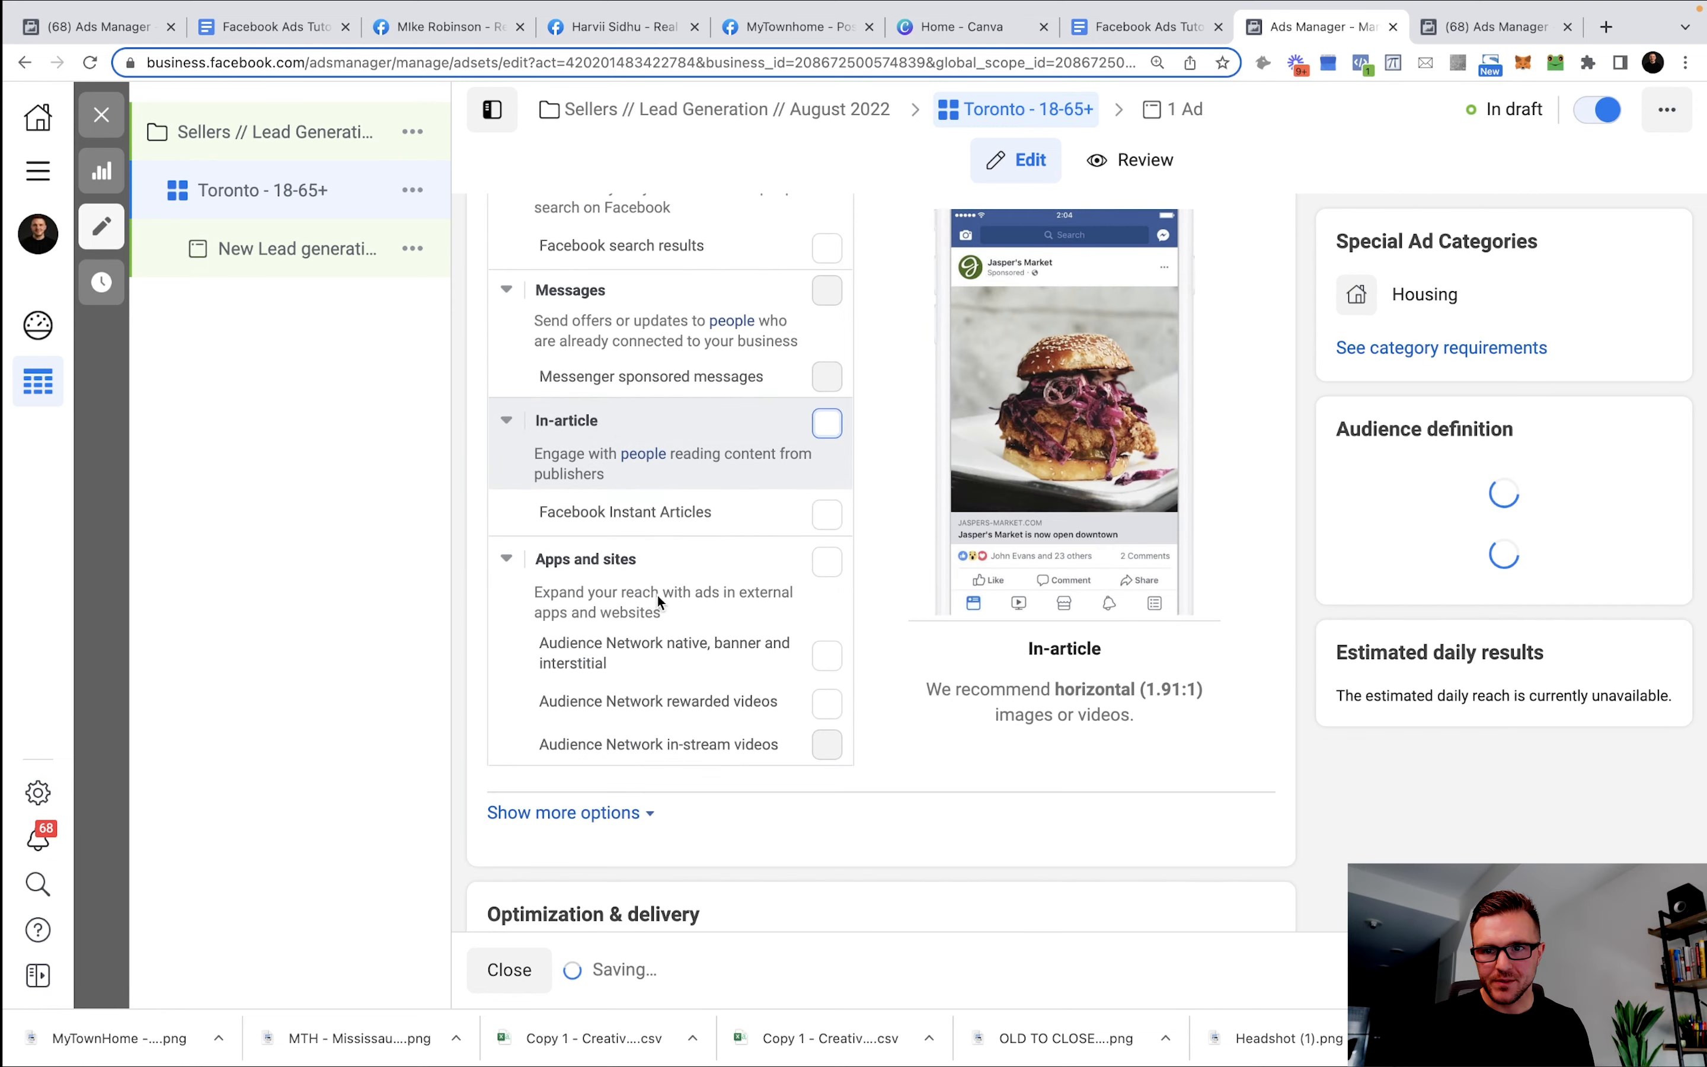
scroll(671, 596, "up", 20)
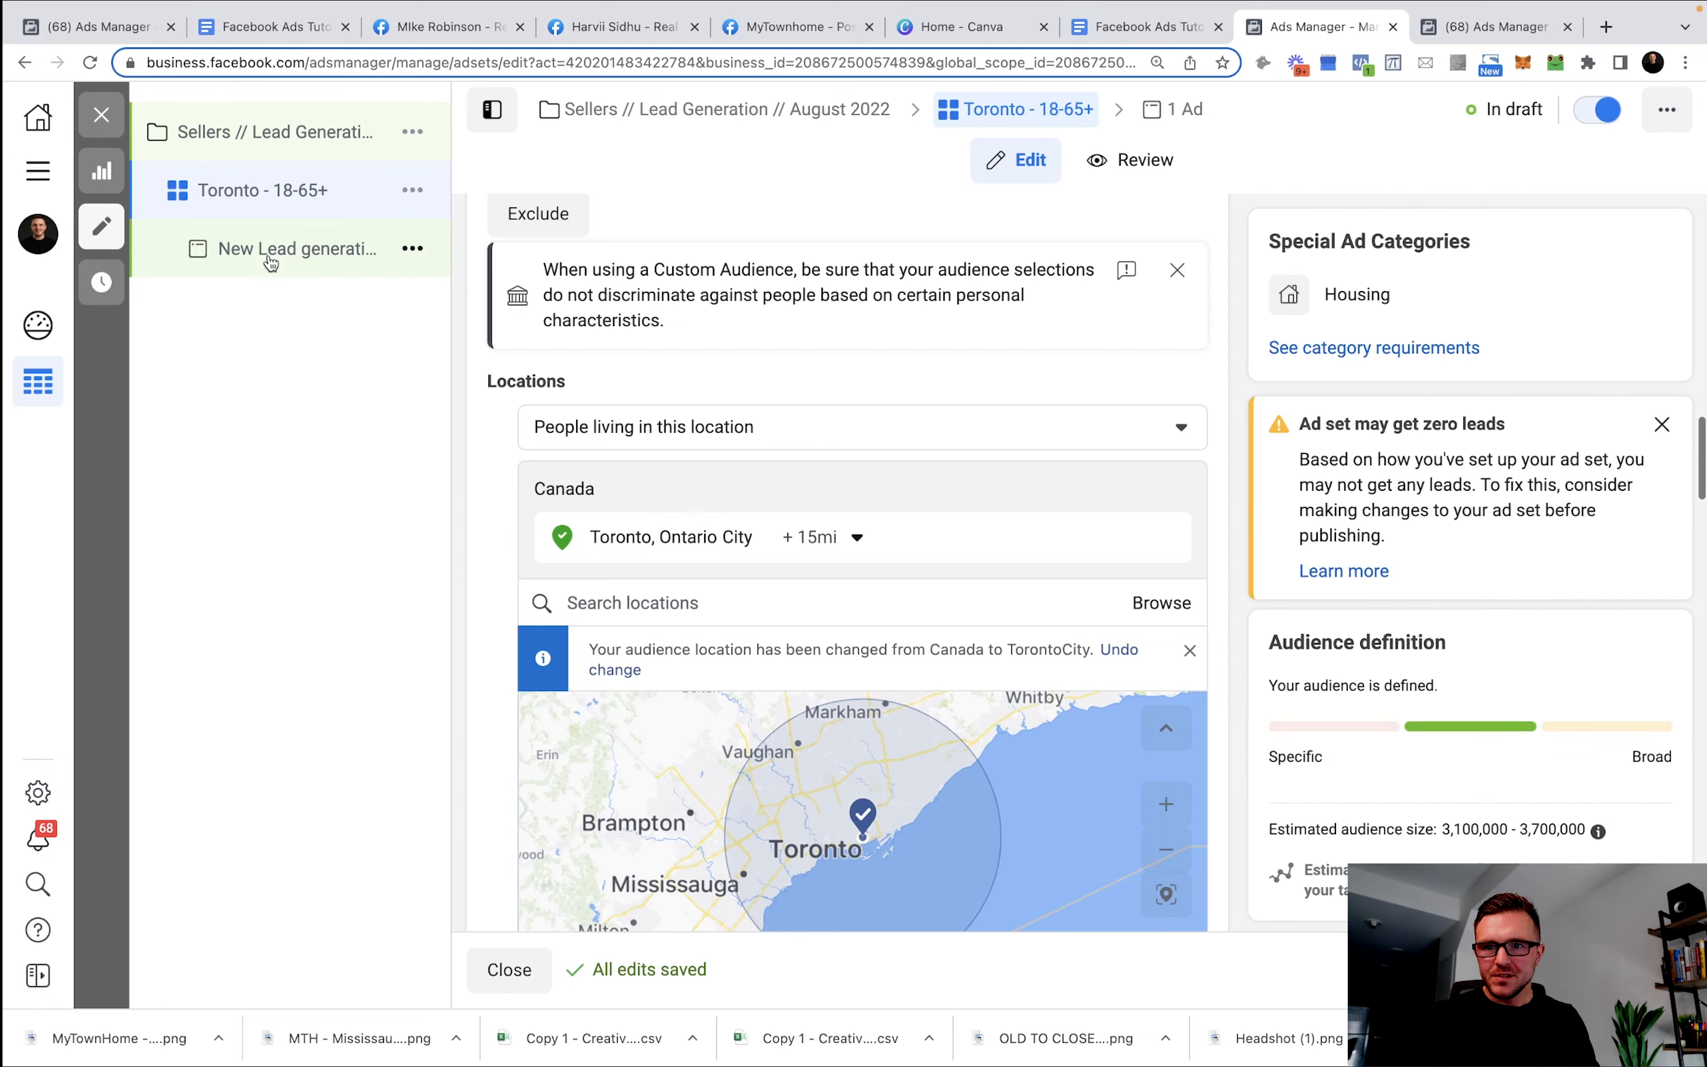
left_click(275, 254)
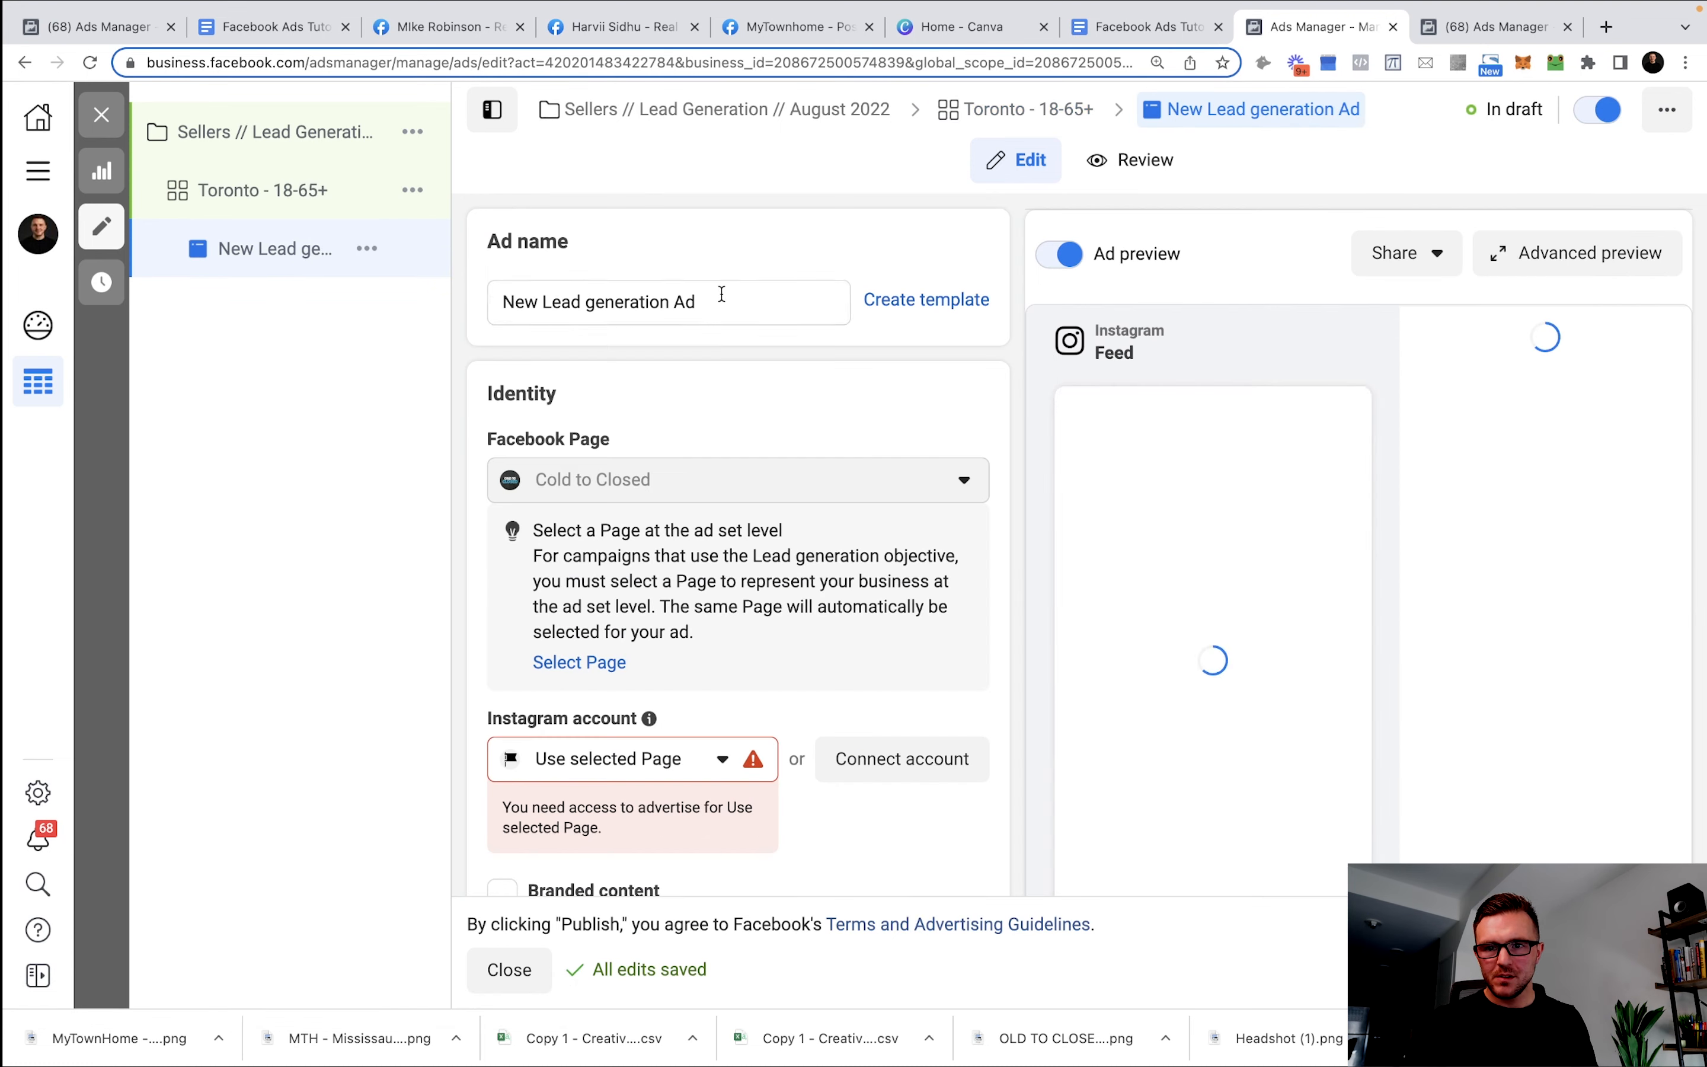
Rename the ad to 'Copy 1 - Creative 1'.
triple_click(716, 311)
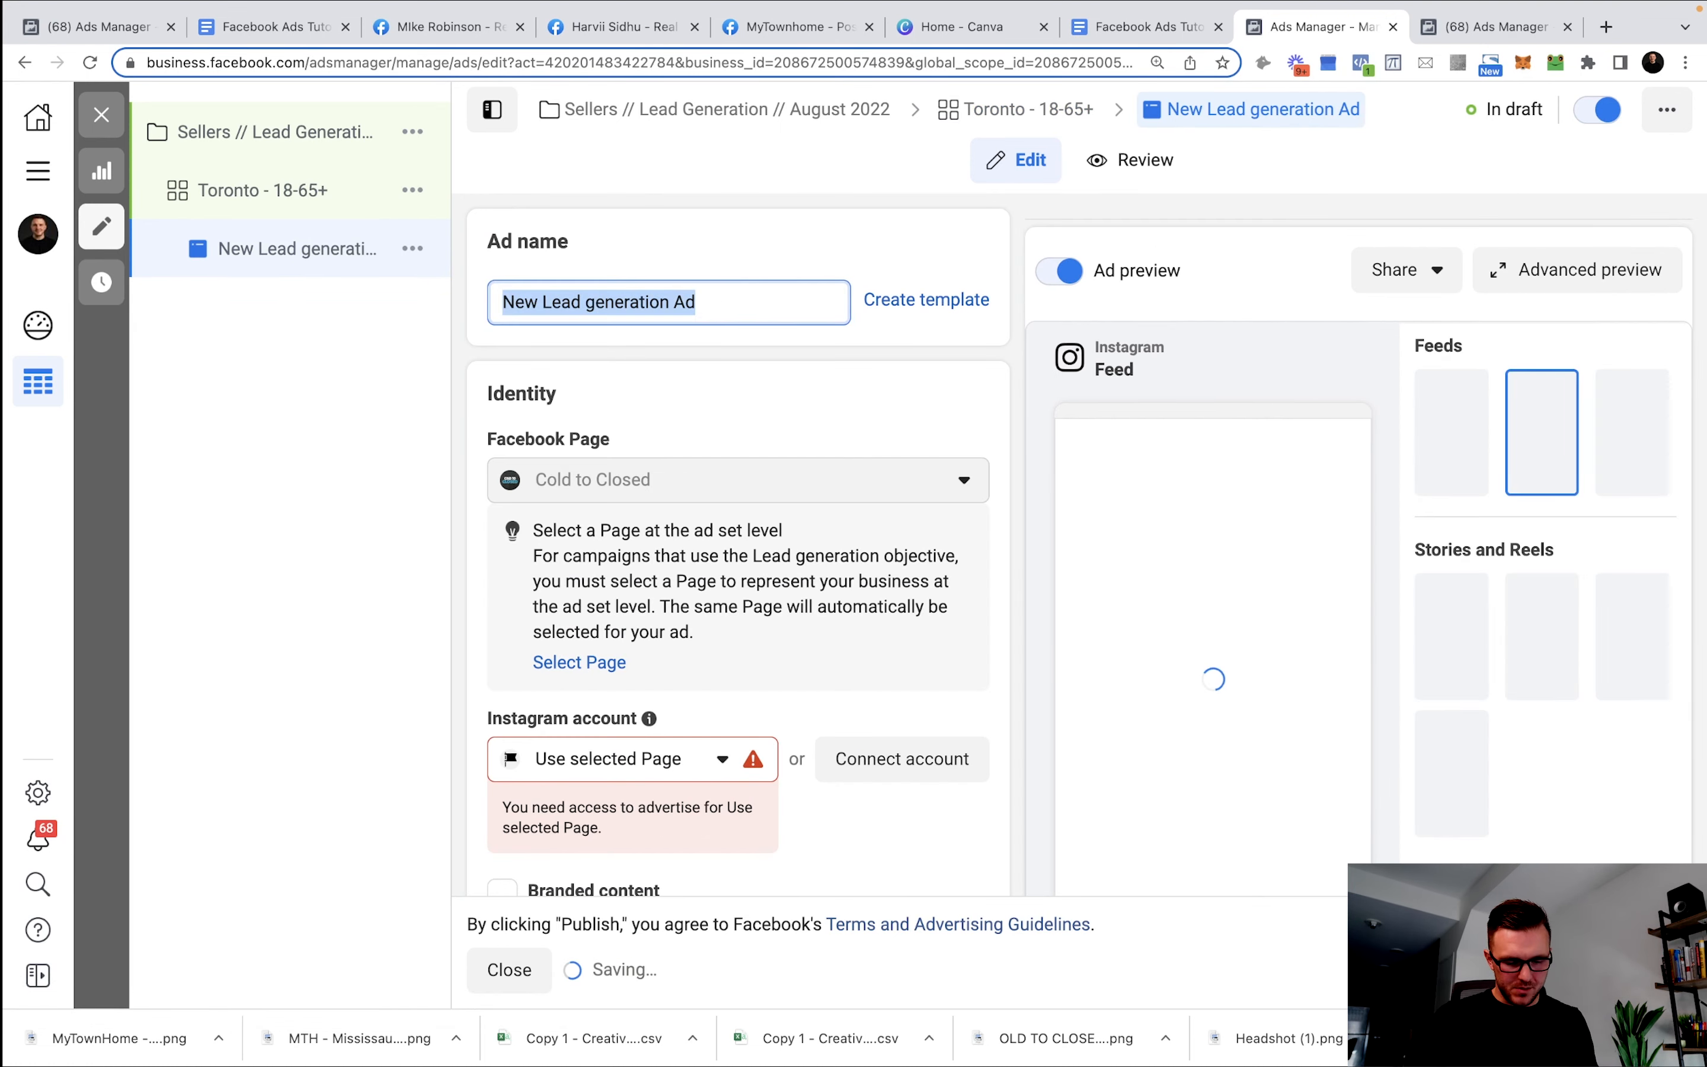
type("Copy 1 - Crte")
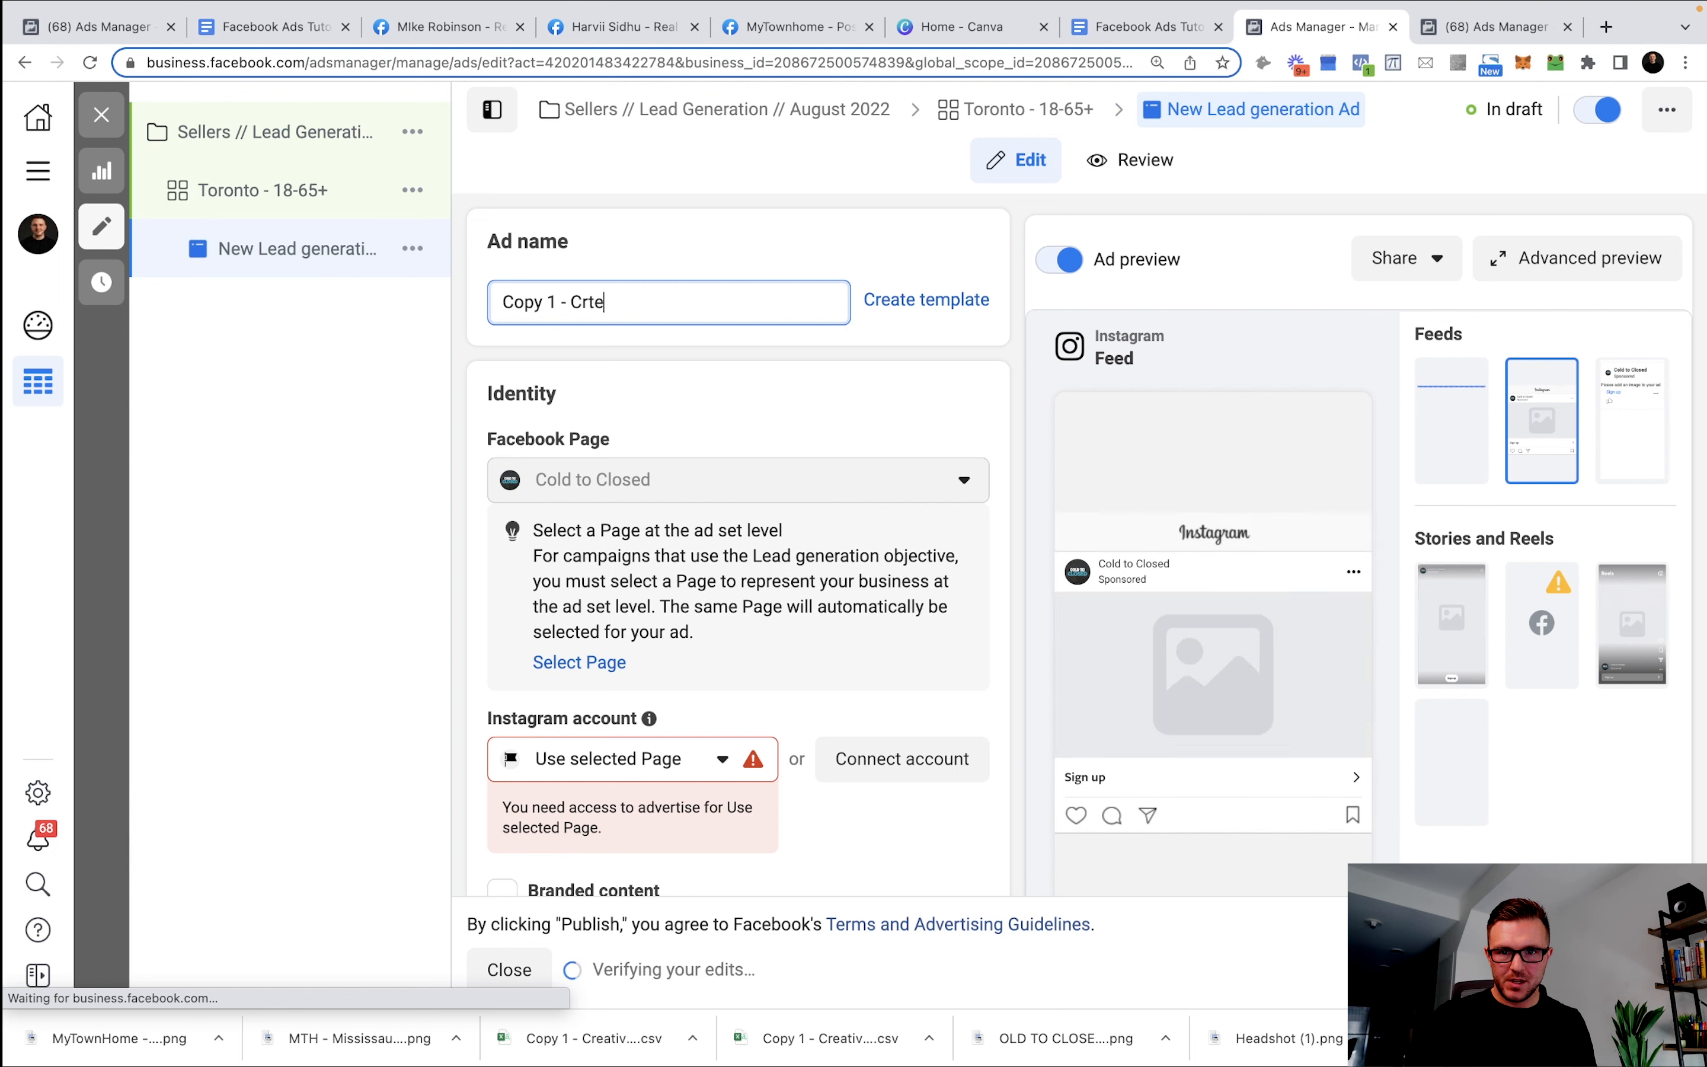
key("BackSpace")
key("BackSpace")
type("eative 1")
Link the business's Instagram account to the ad.
left_click(649, 759)
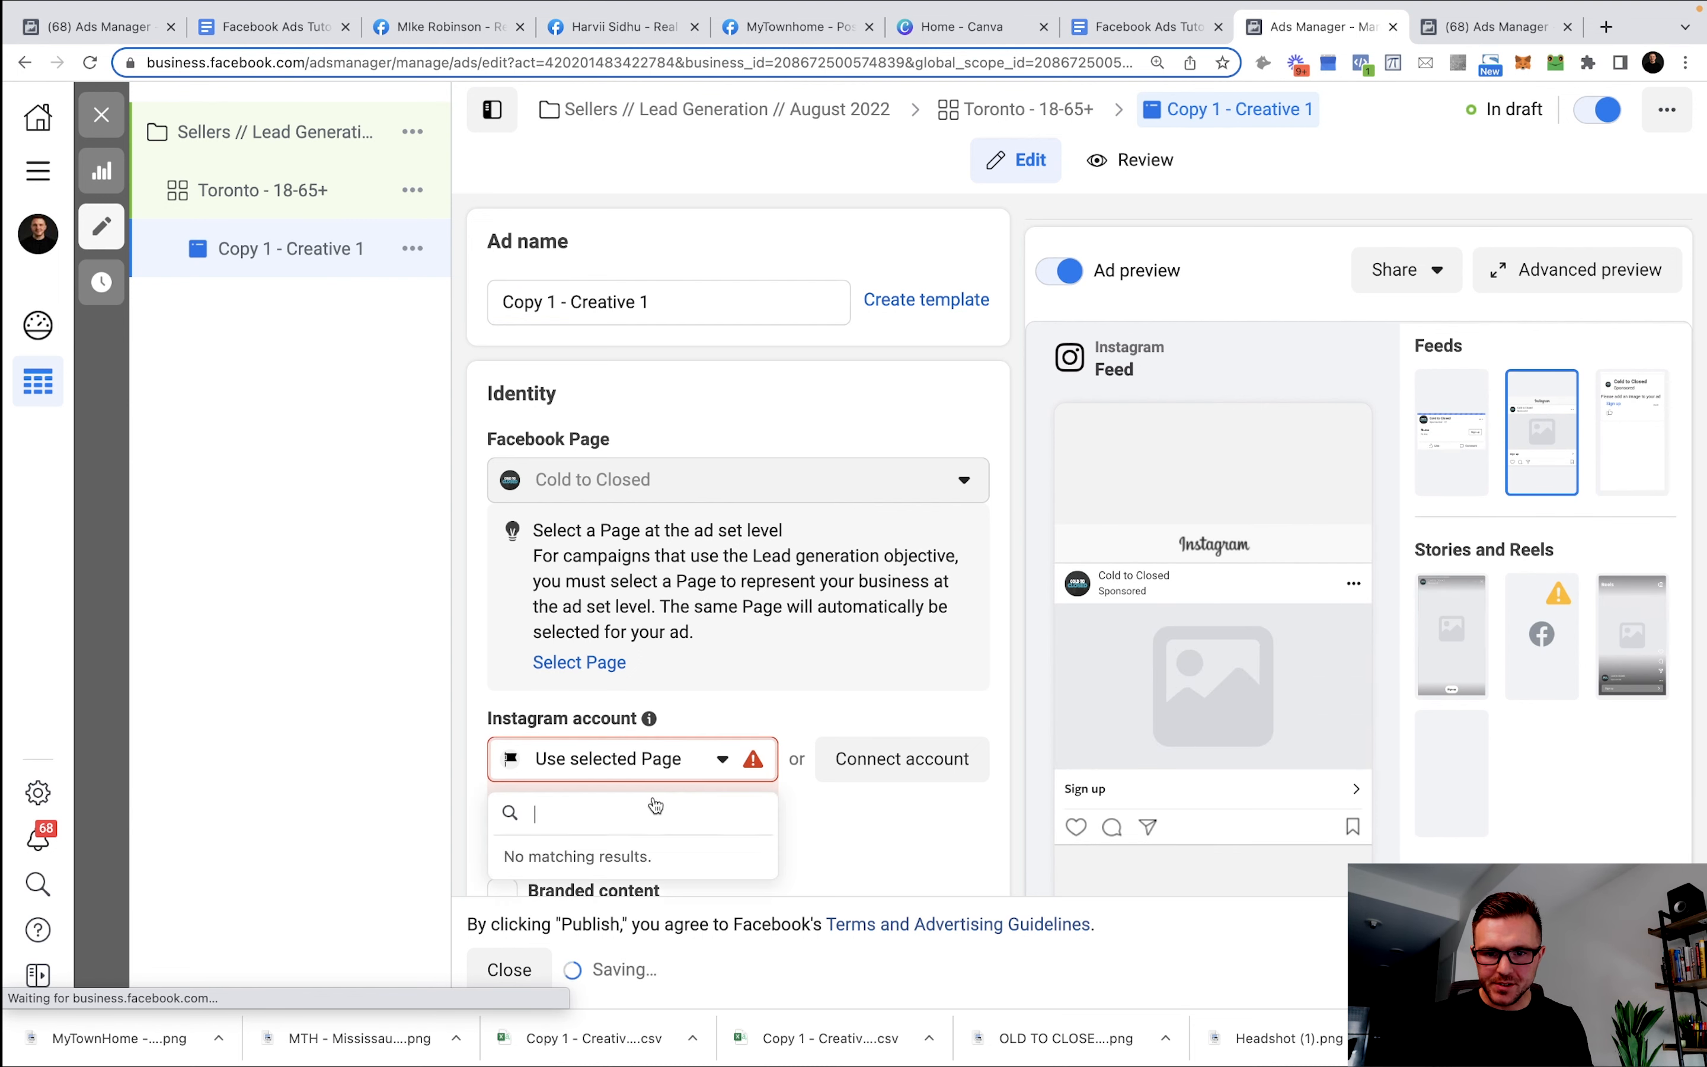
scroll(657, 759, "down", 4)
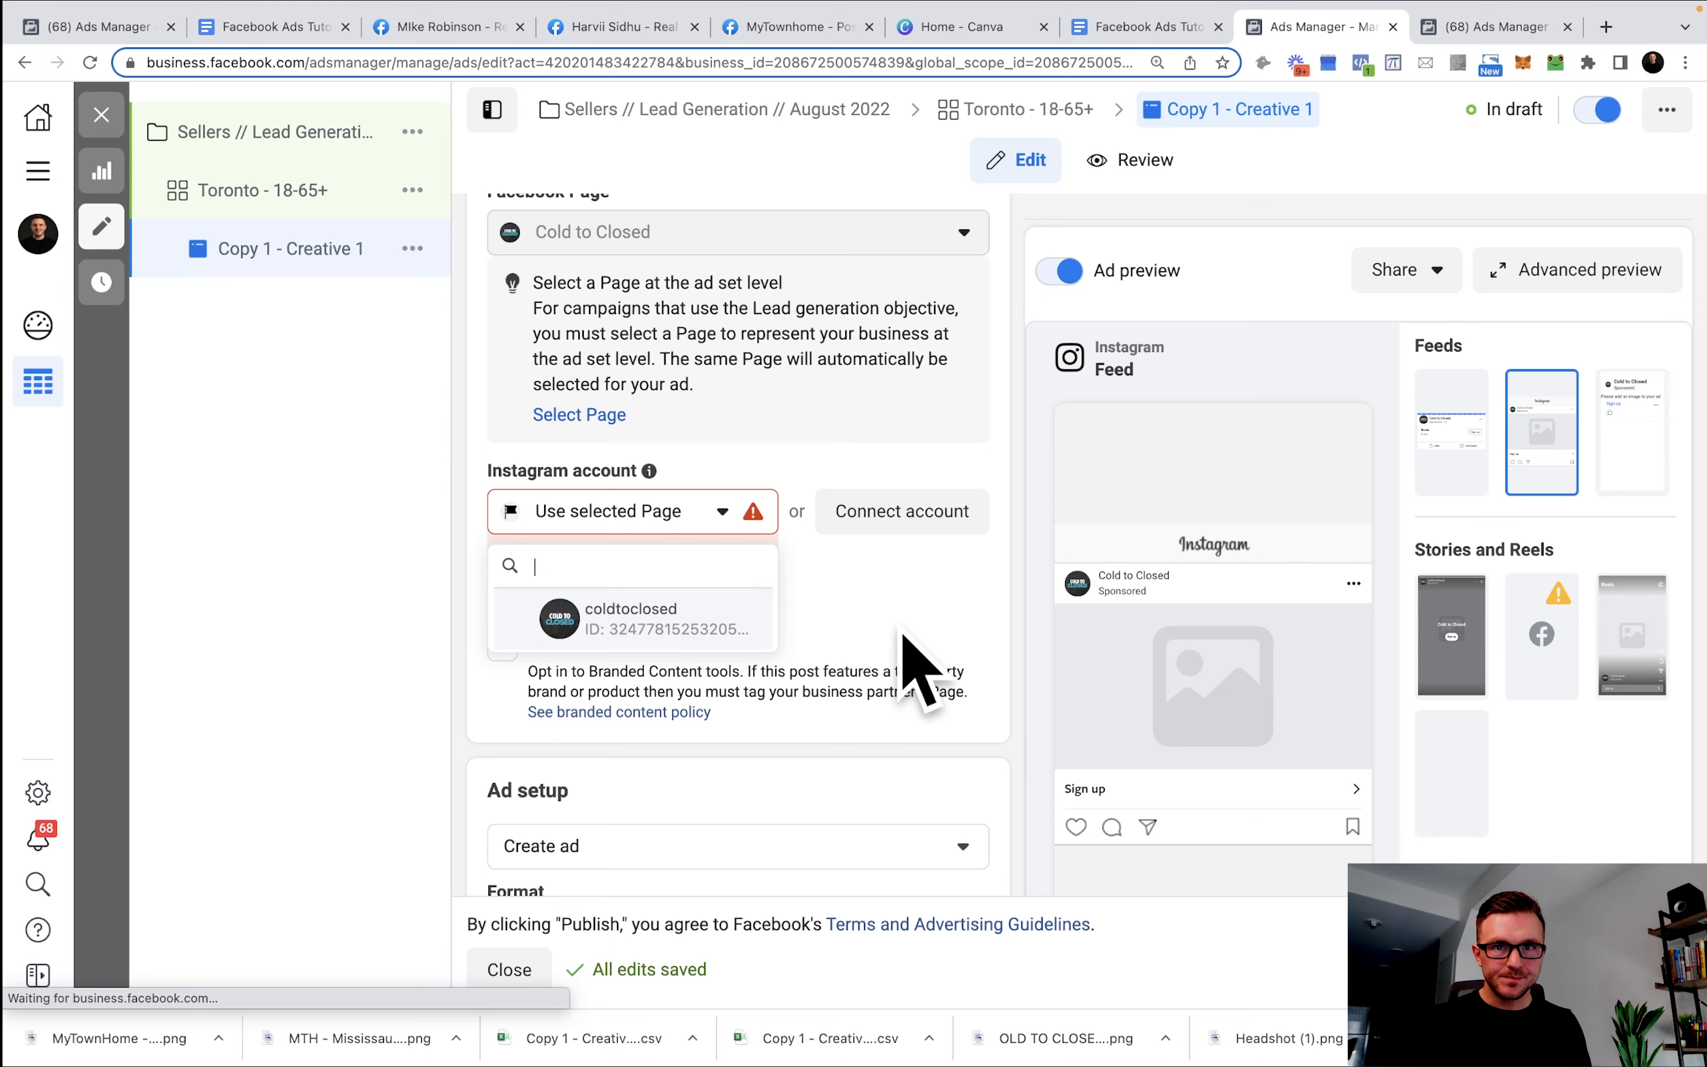
scroll(755, 571, "down", 10)
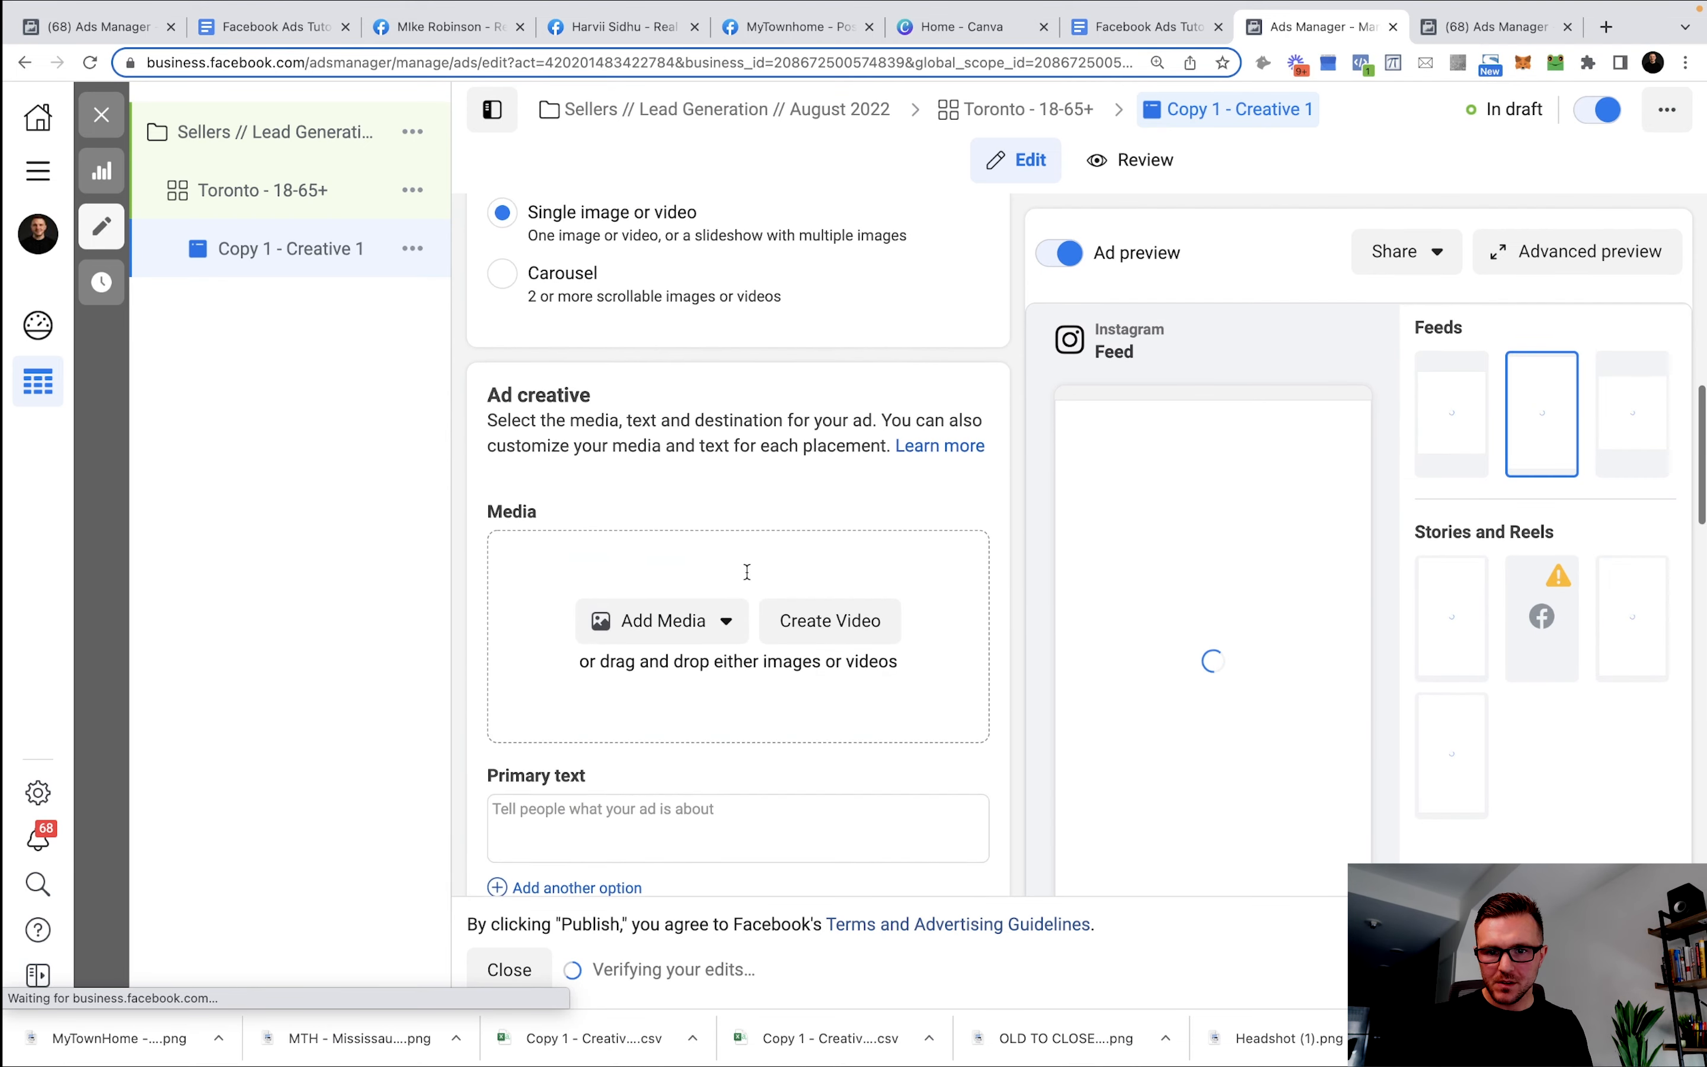
scroll(747, 571, "down", 2)
left_click(664, 541)
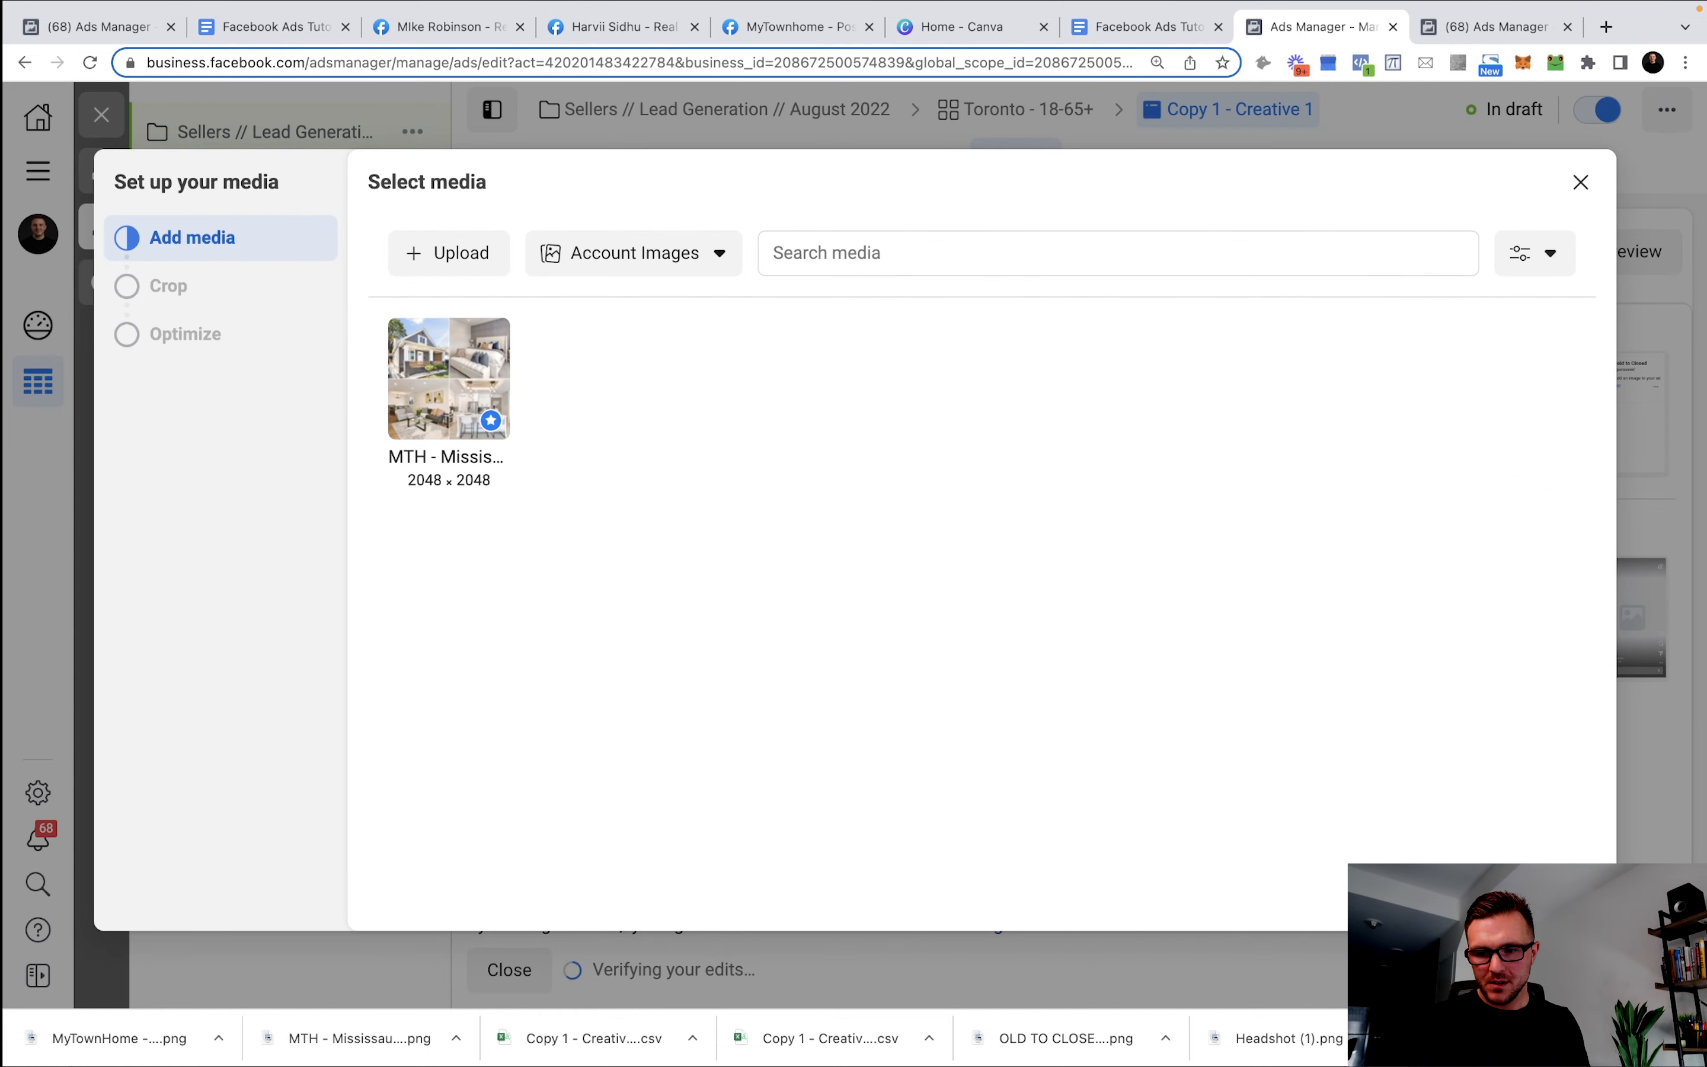
Upload the Toronto 'What's my home worth?' map image and select it as the ad's media.
left_click_drag(112, 1038, 673, 628)
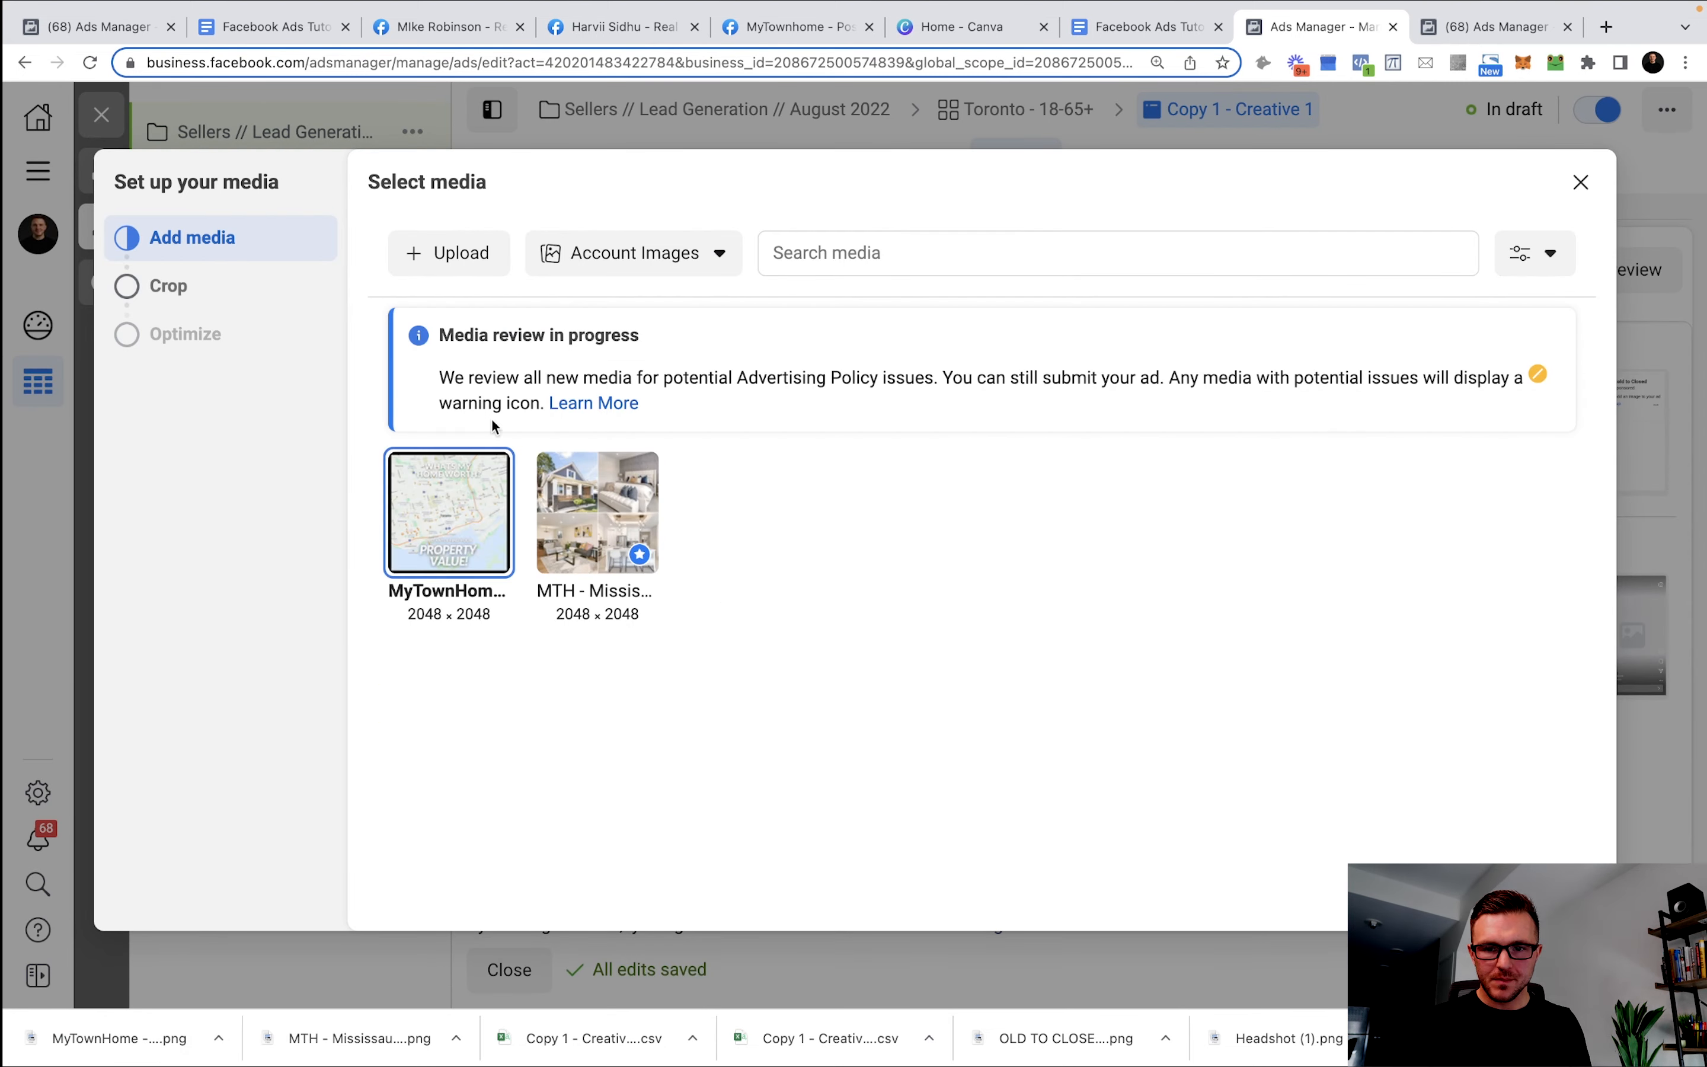
mouse_move(484, 544)
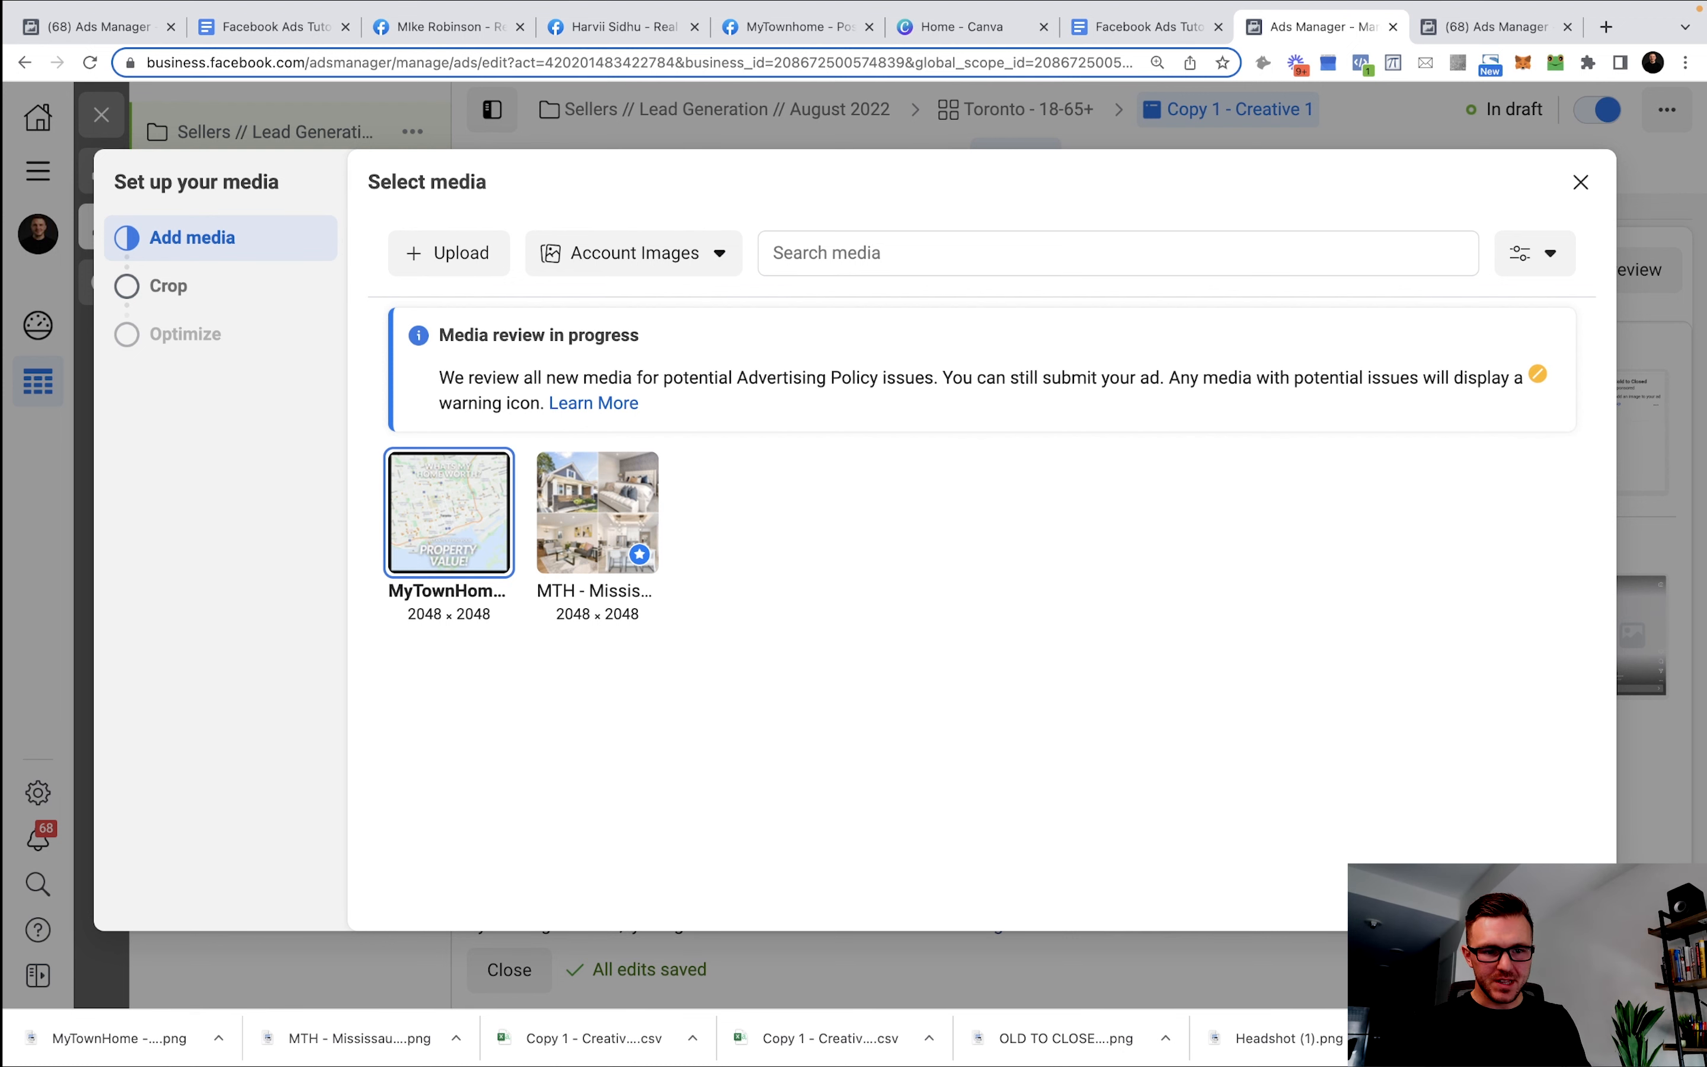
left_click(1558, 893)
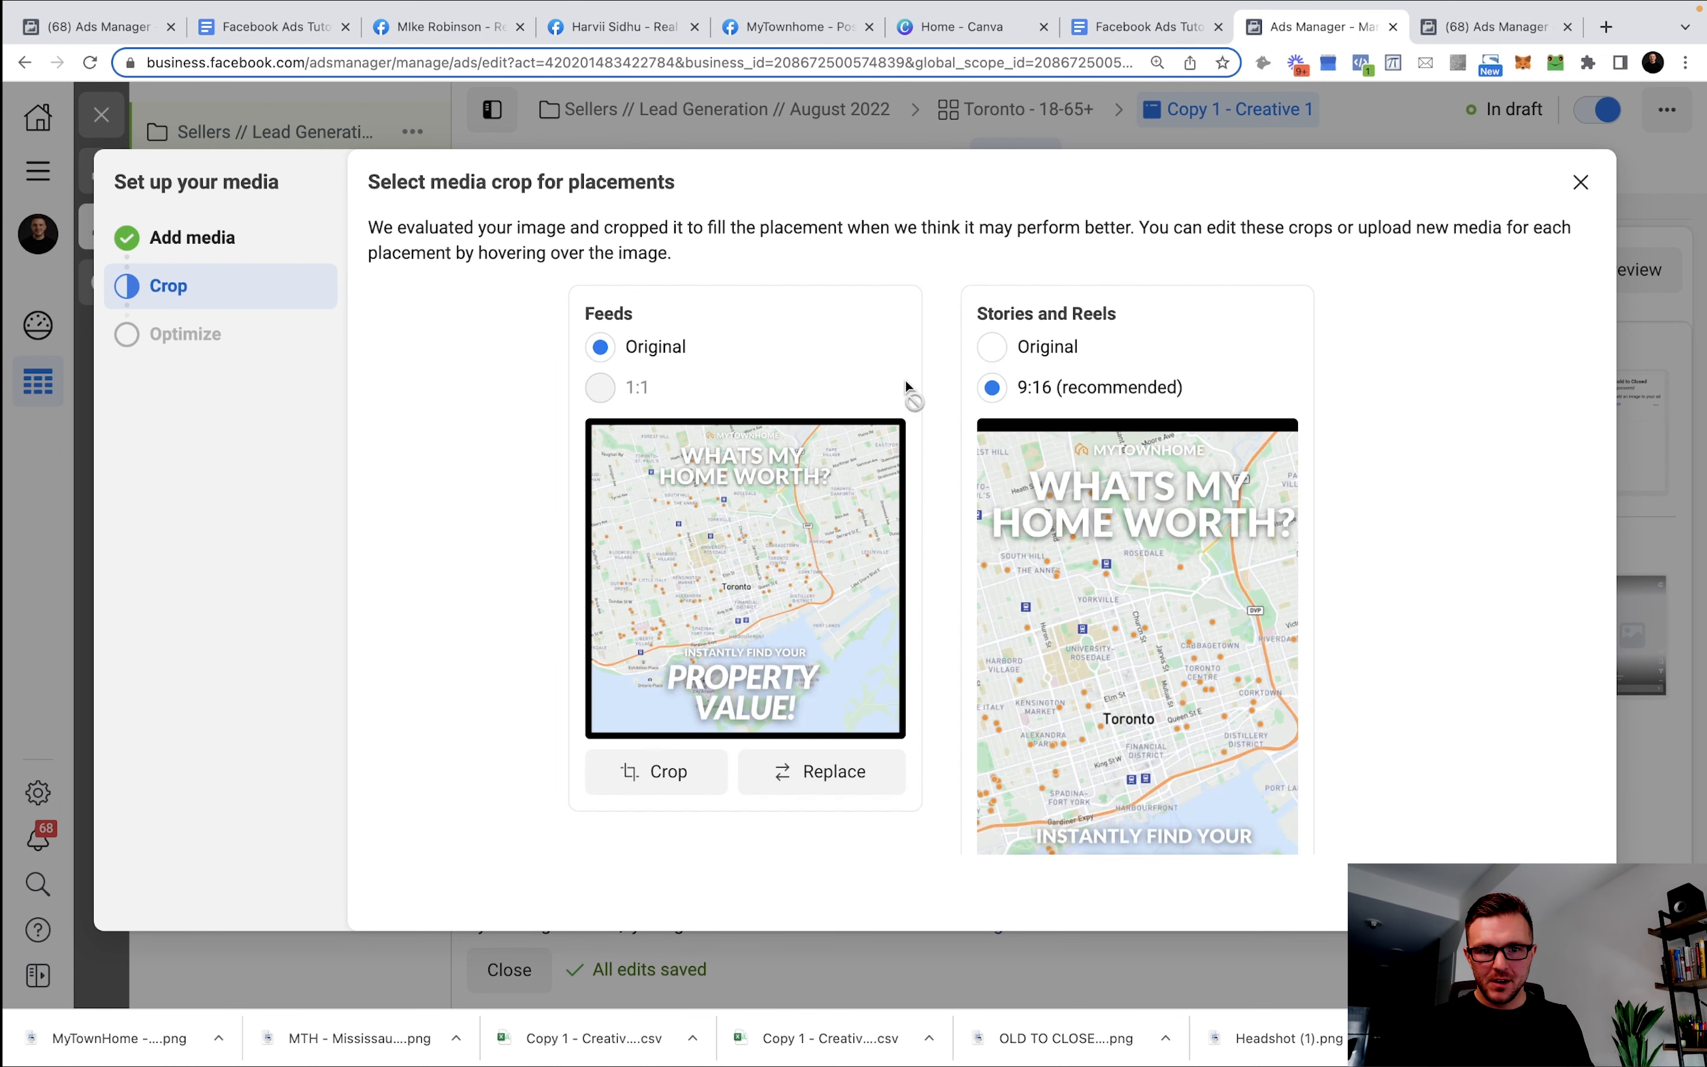
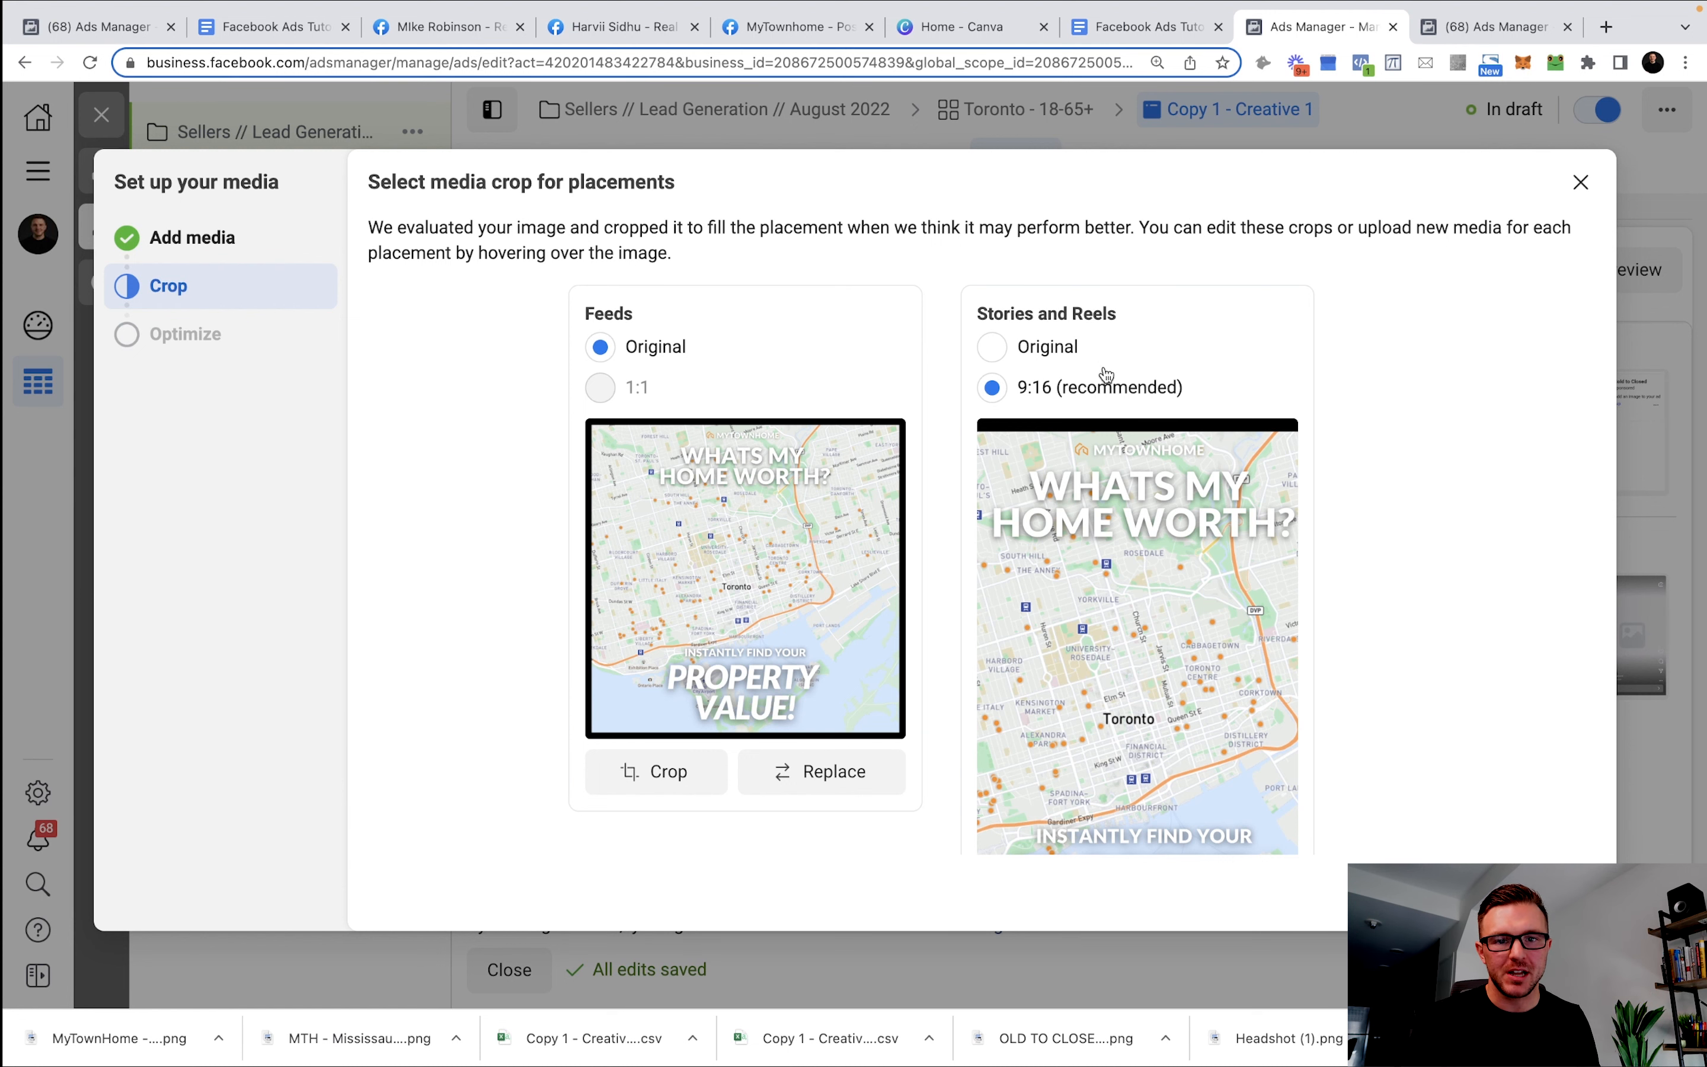
Keep the original map image crop for the Stories and Reels placements.
left_click(1024, 362)
scroll(1213, 682, "down", 3)
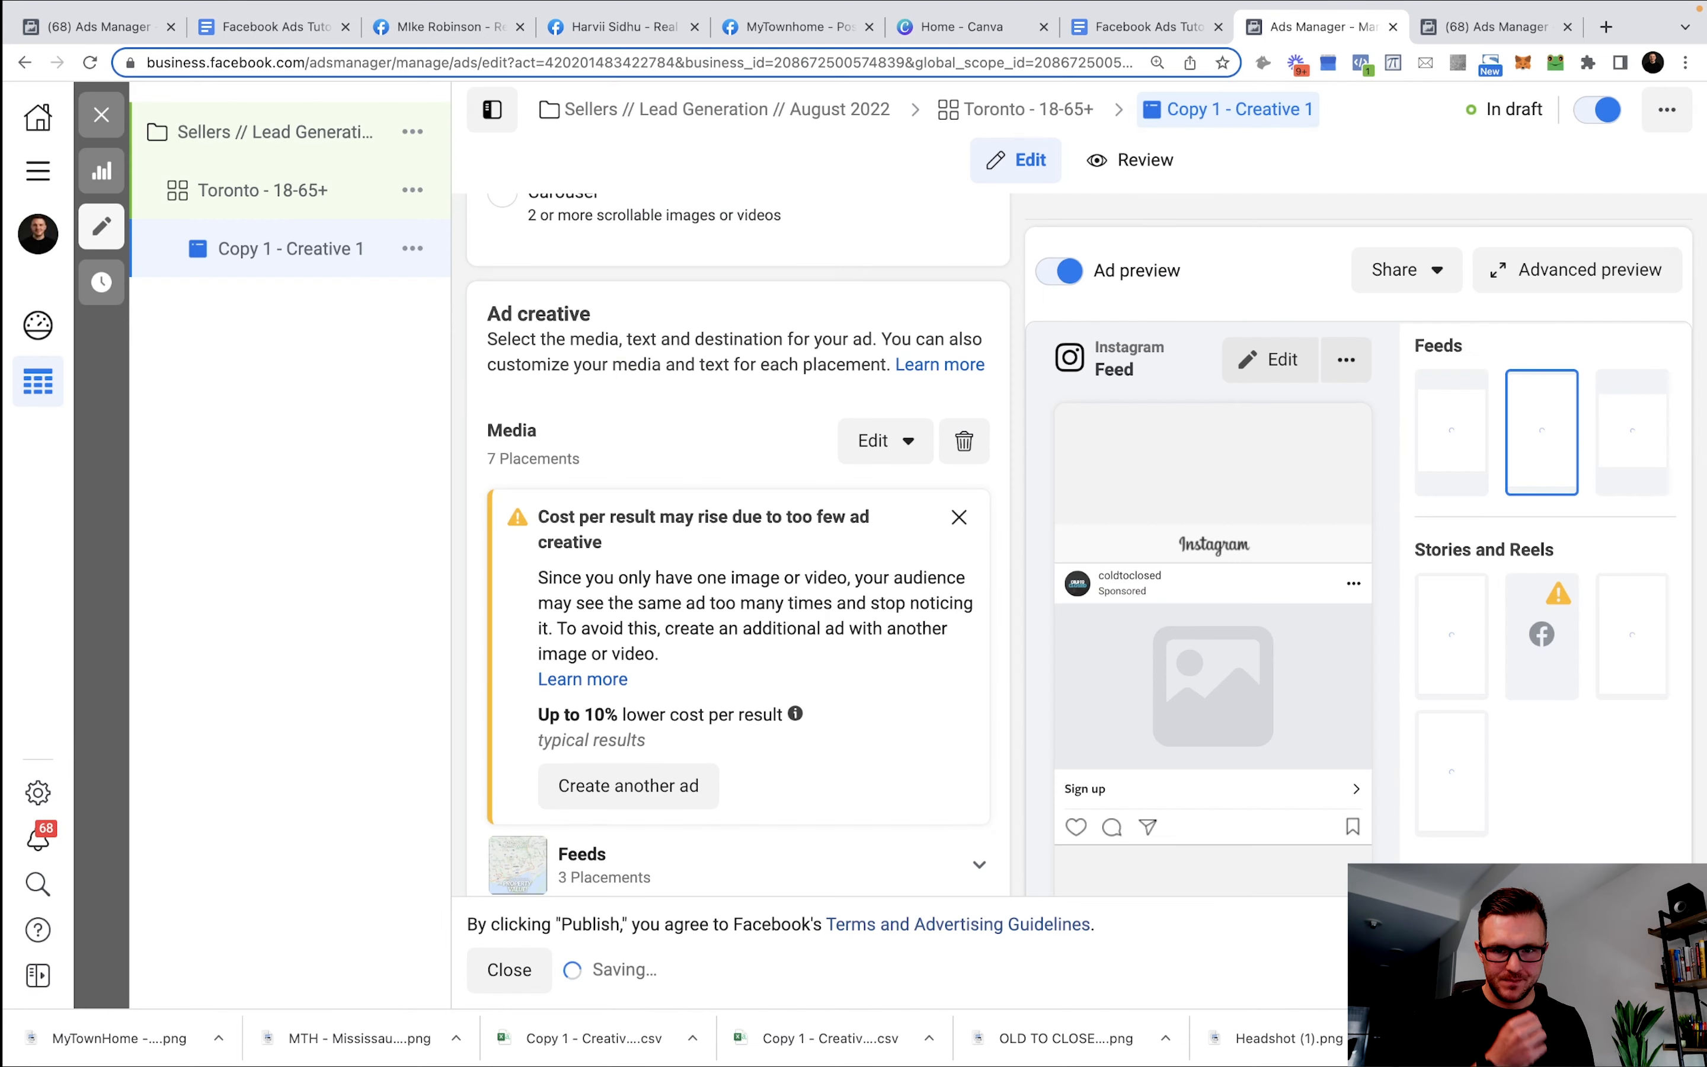
scroll(787, 549, "down", 6)
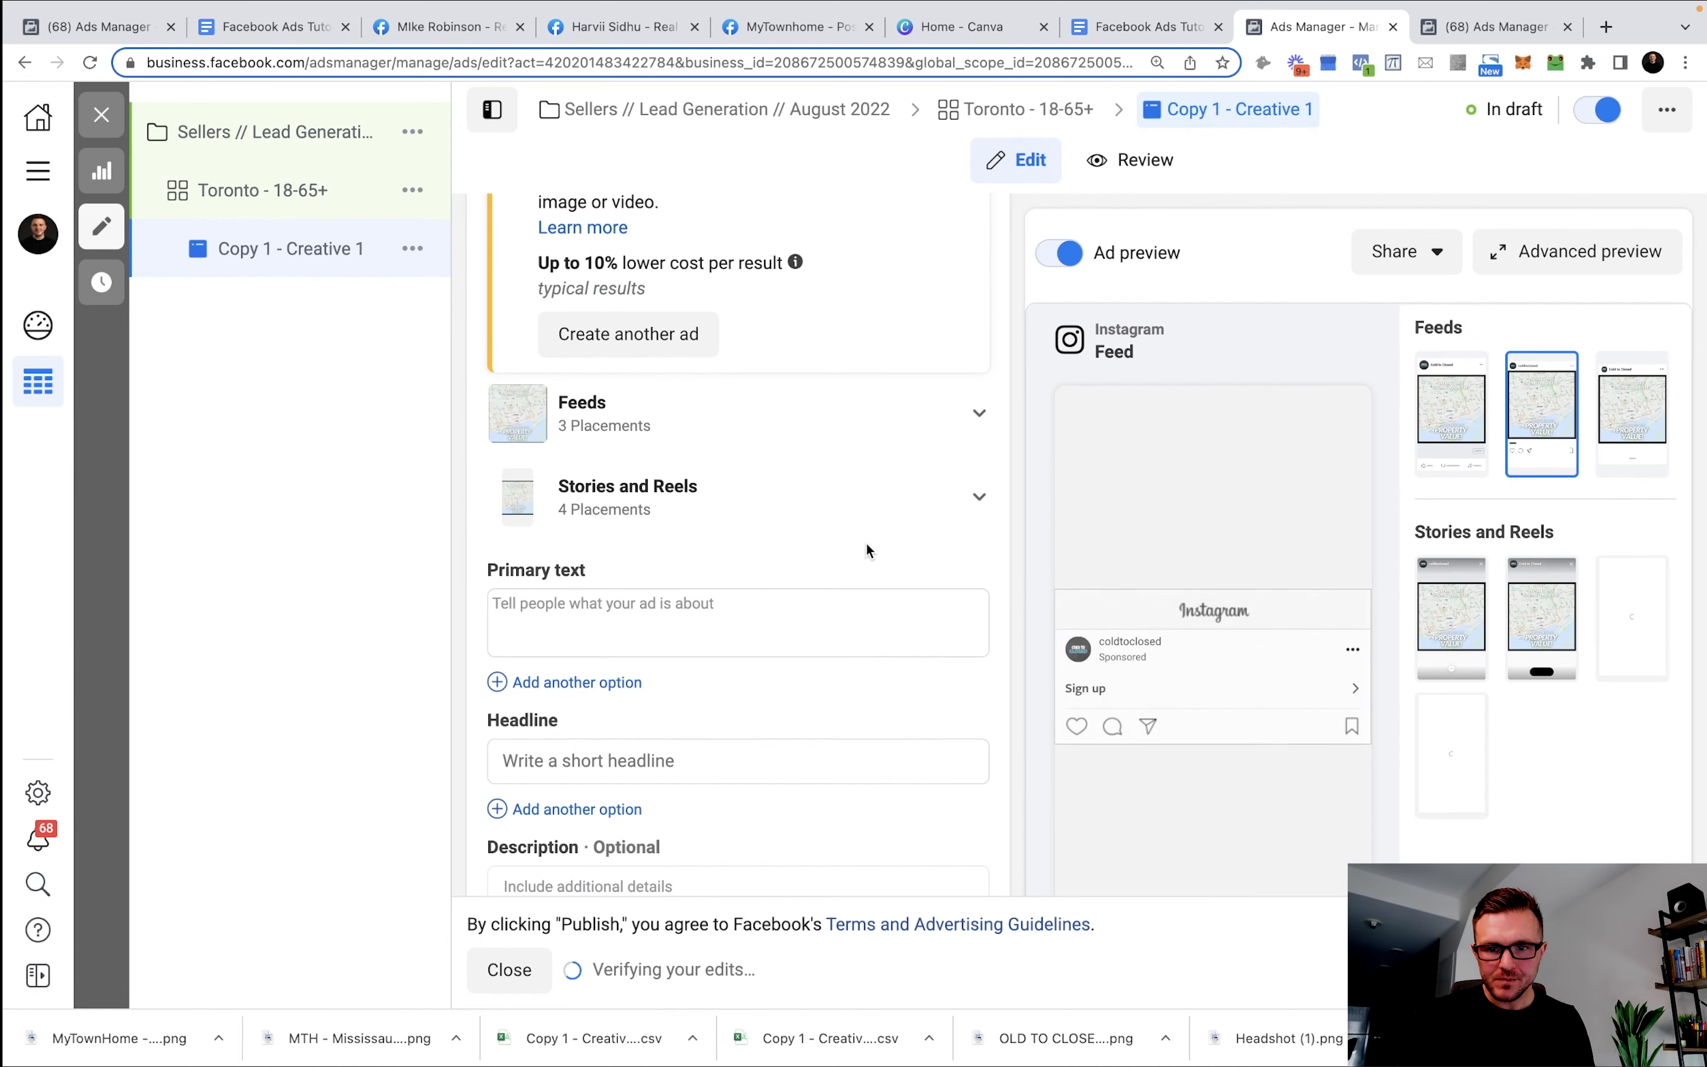
scroll(866, 537, "down", 2)
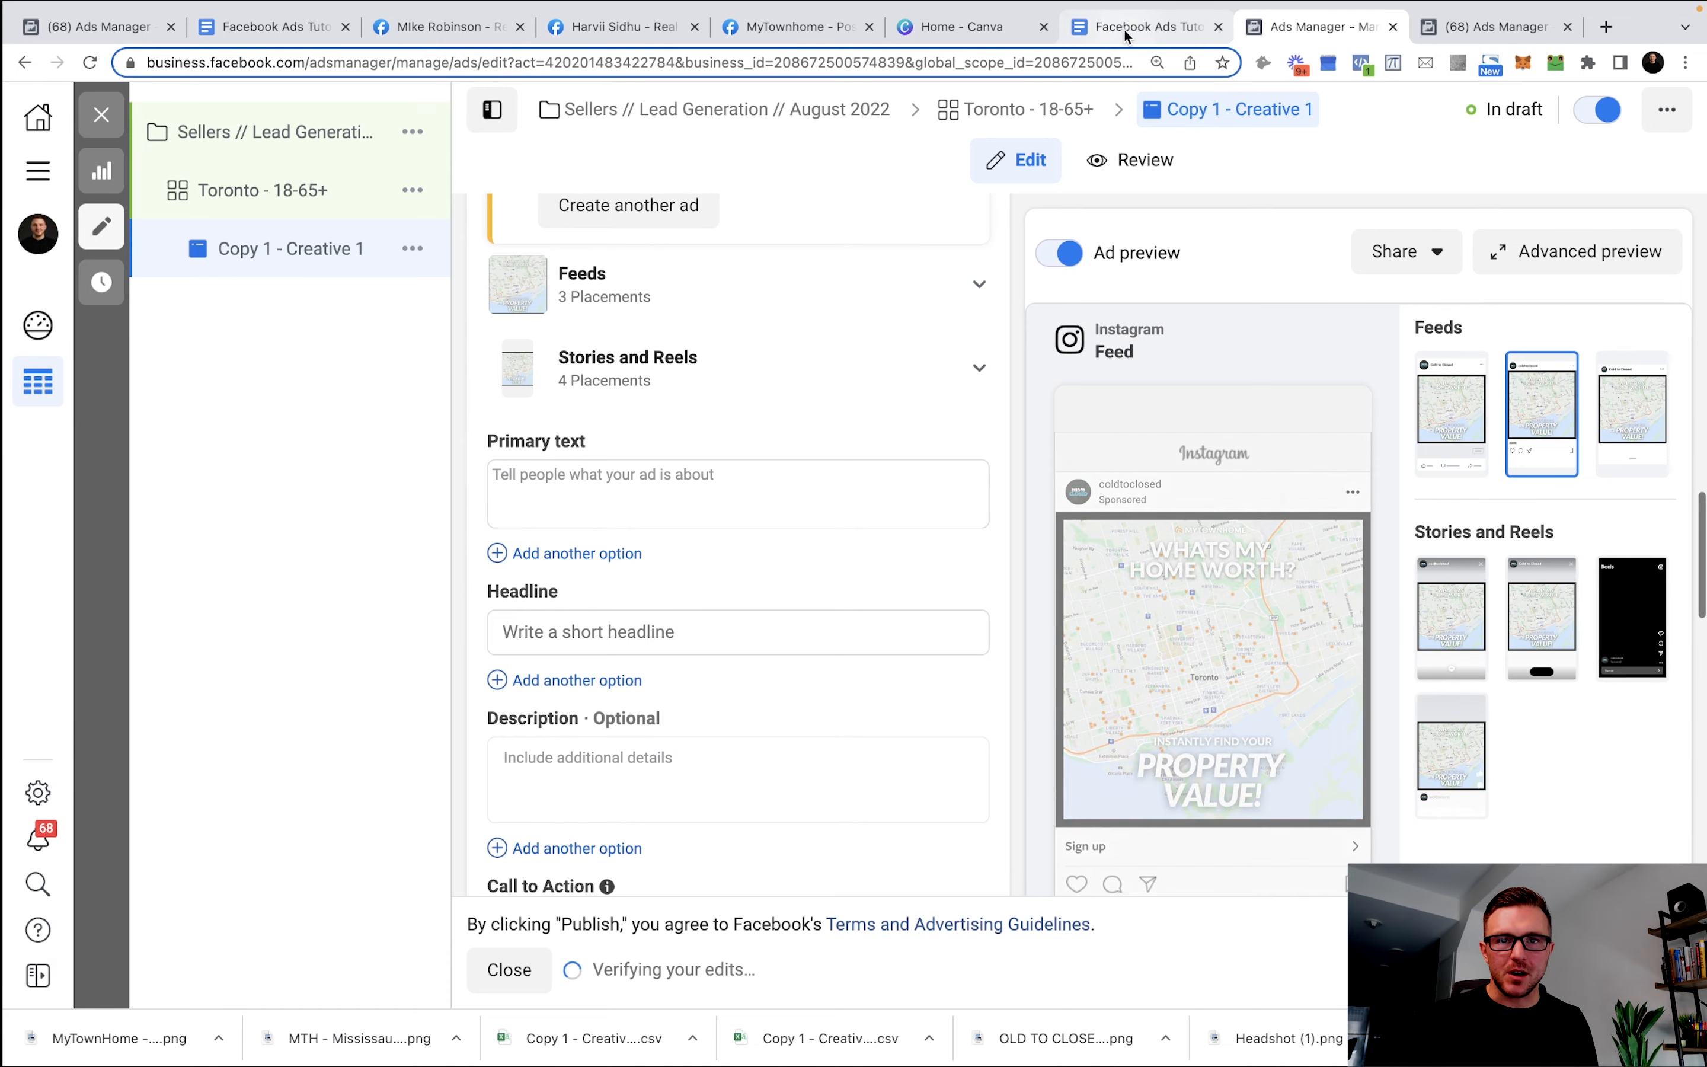
left_click(1098, 26)
Copy the 'Sellers Ad - Home Evaluation' body text from the templates document.
scroll(918, 554, "down", 10)
scroll(922, 544, "down", 5)
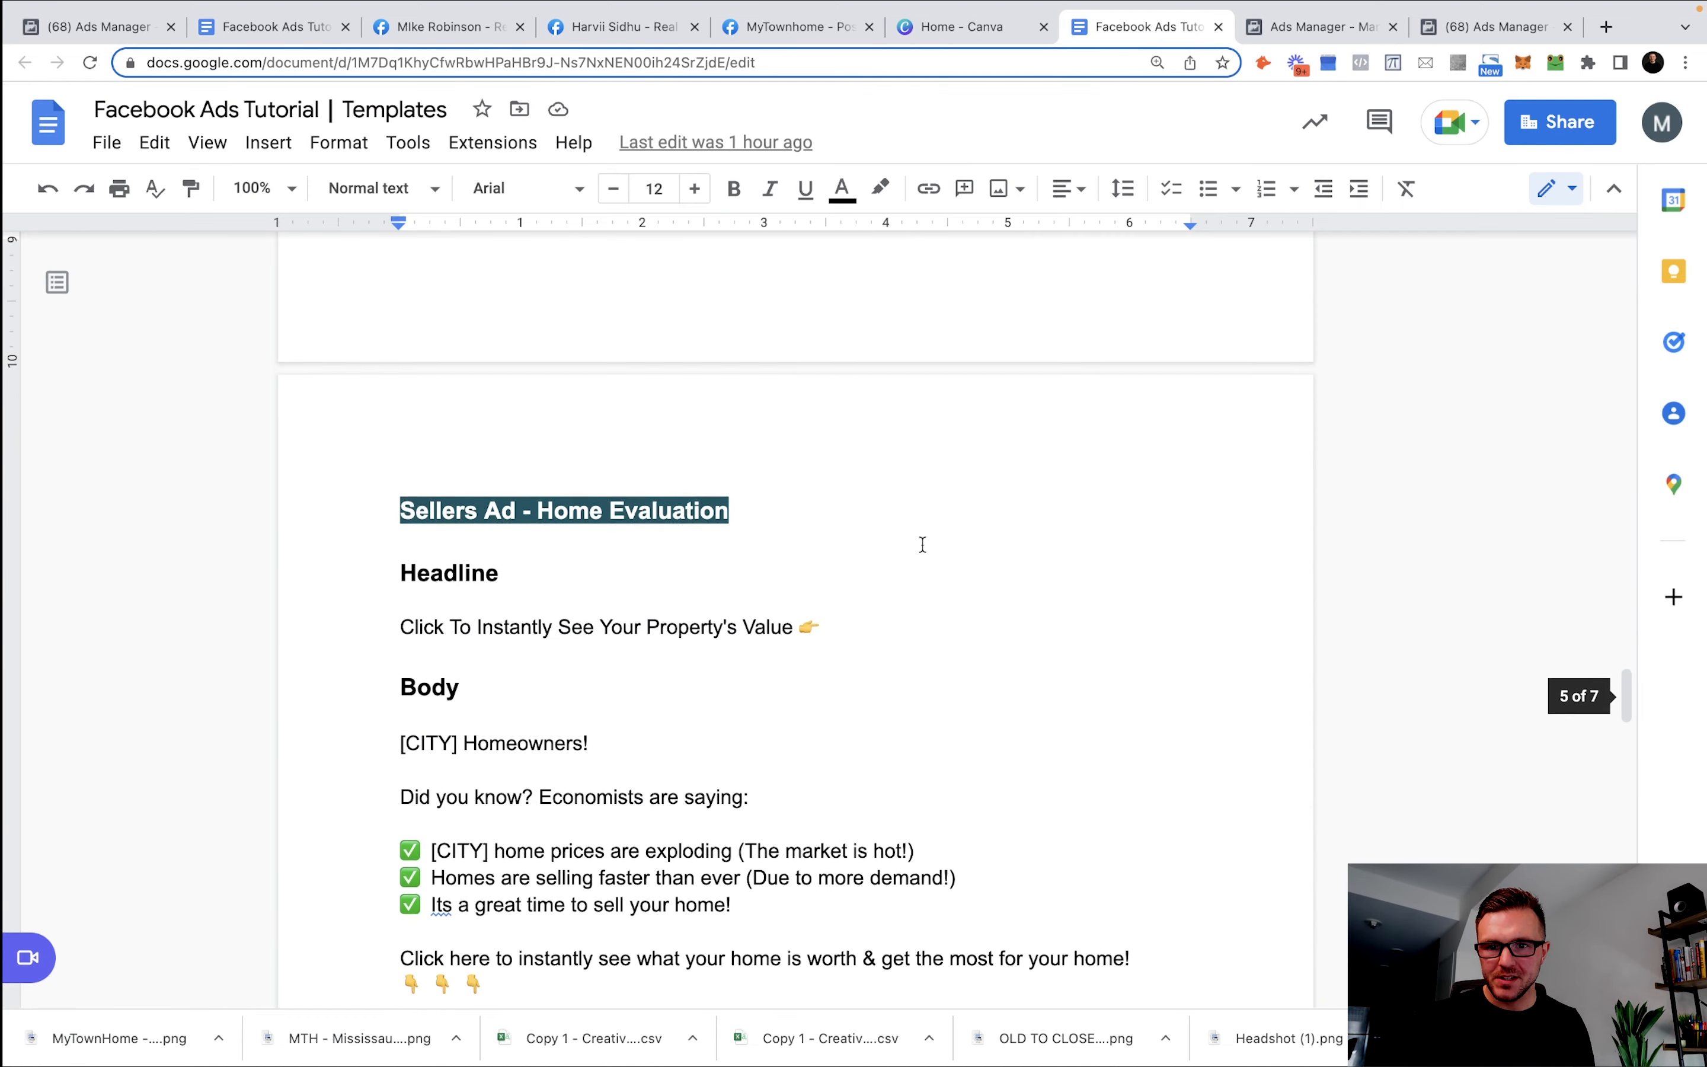
scroll(706, 424, "up", 1)
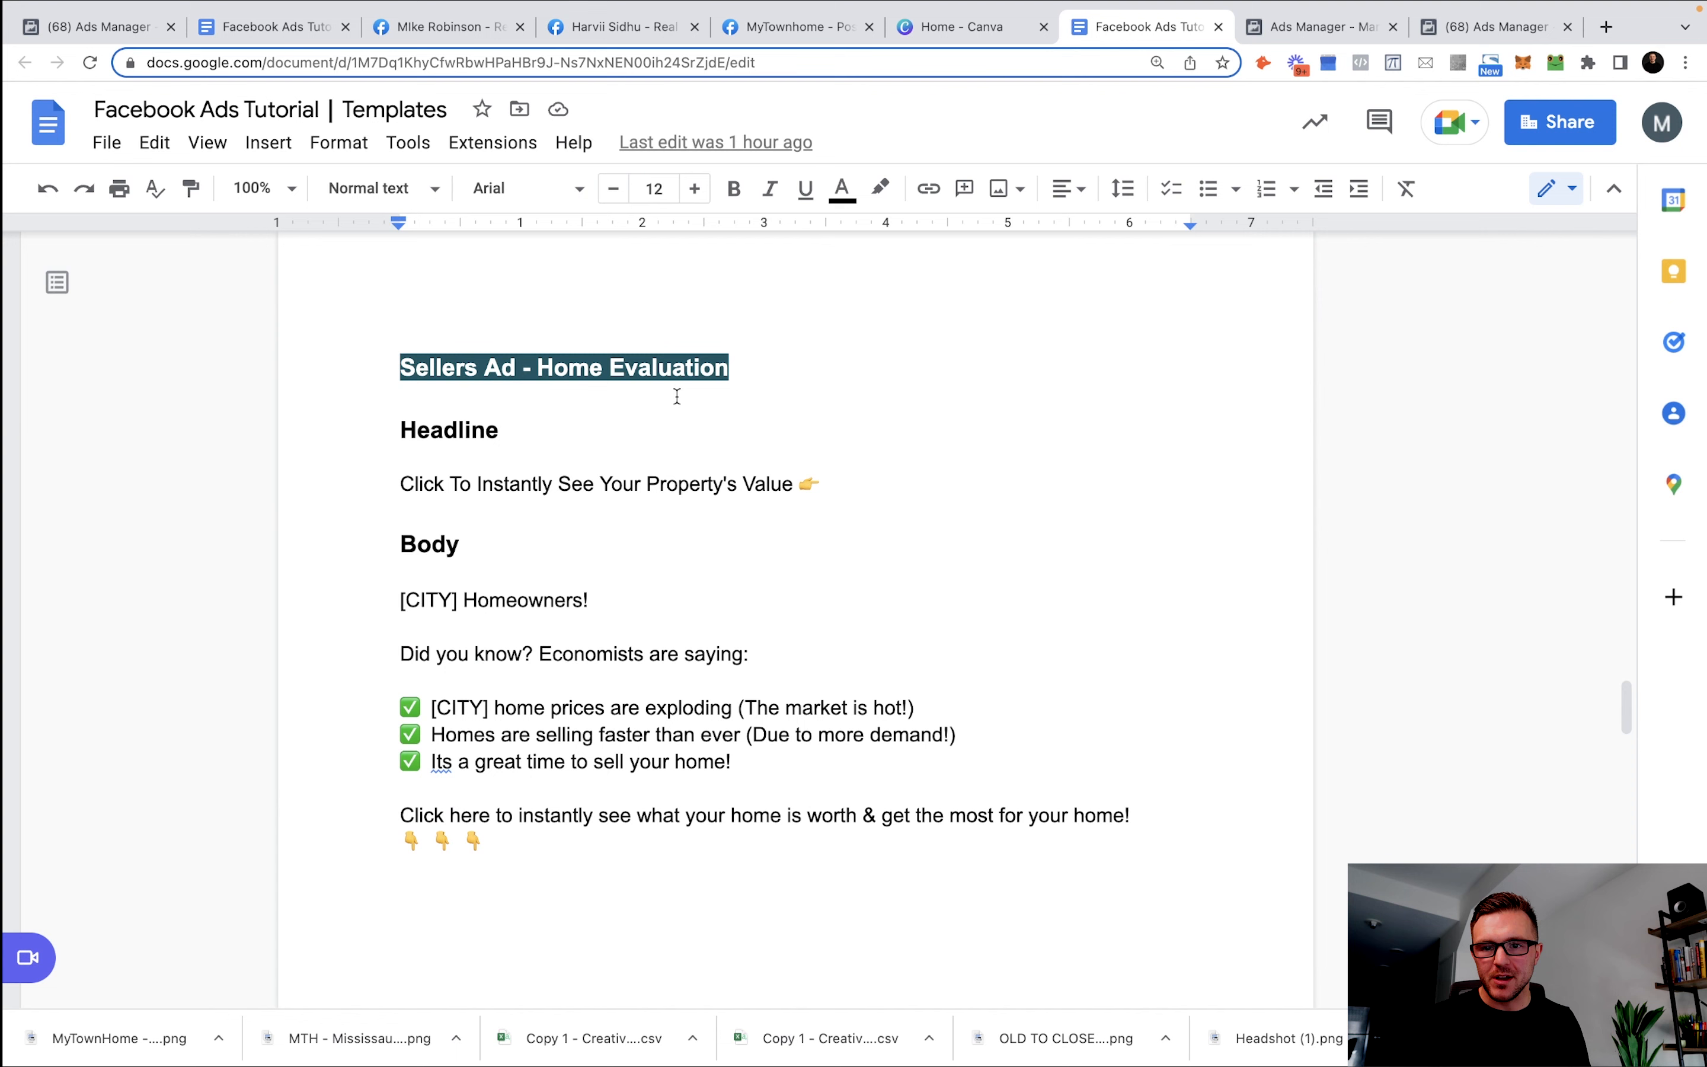
left_click_drag(533, 834, 361, 594)
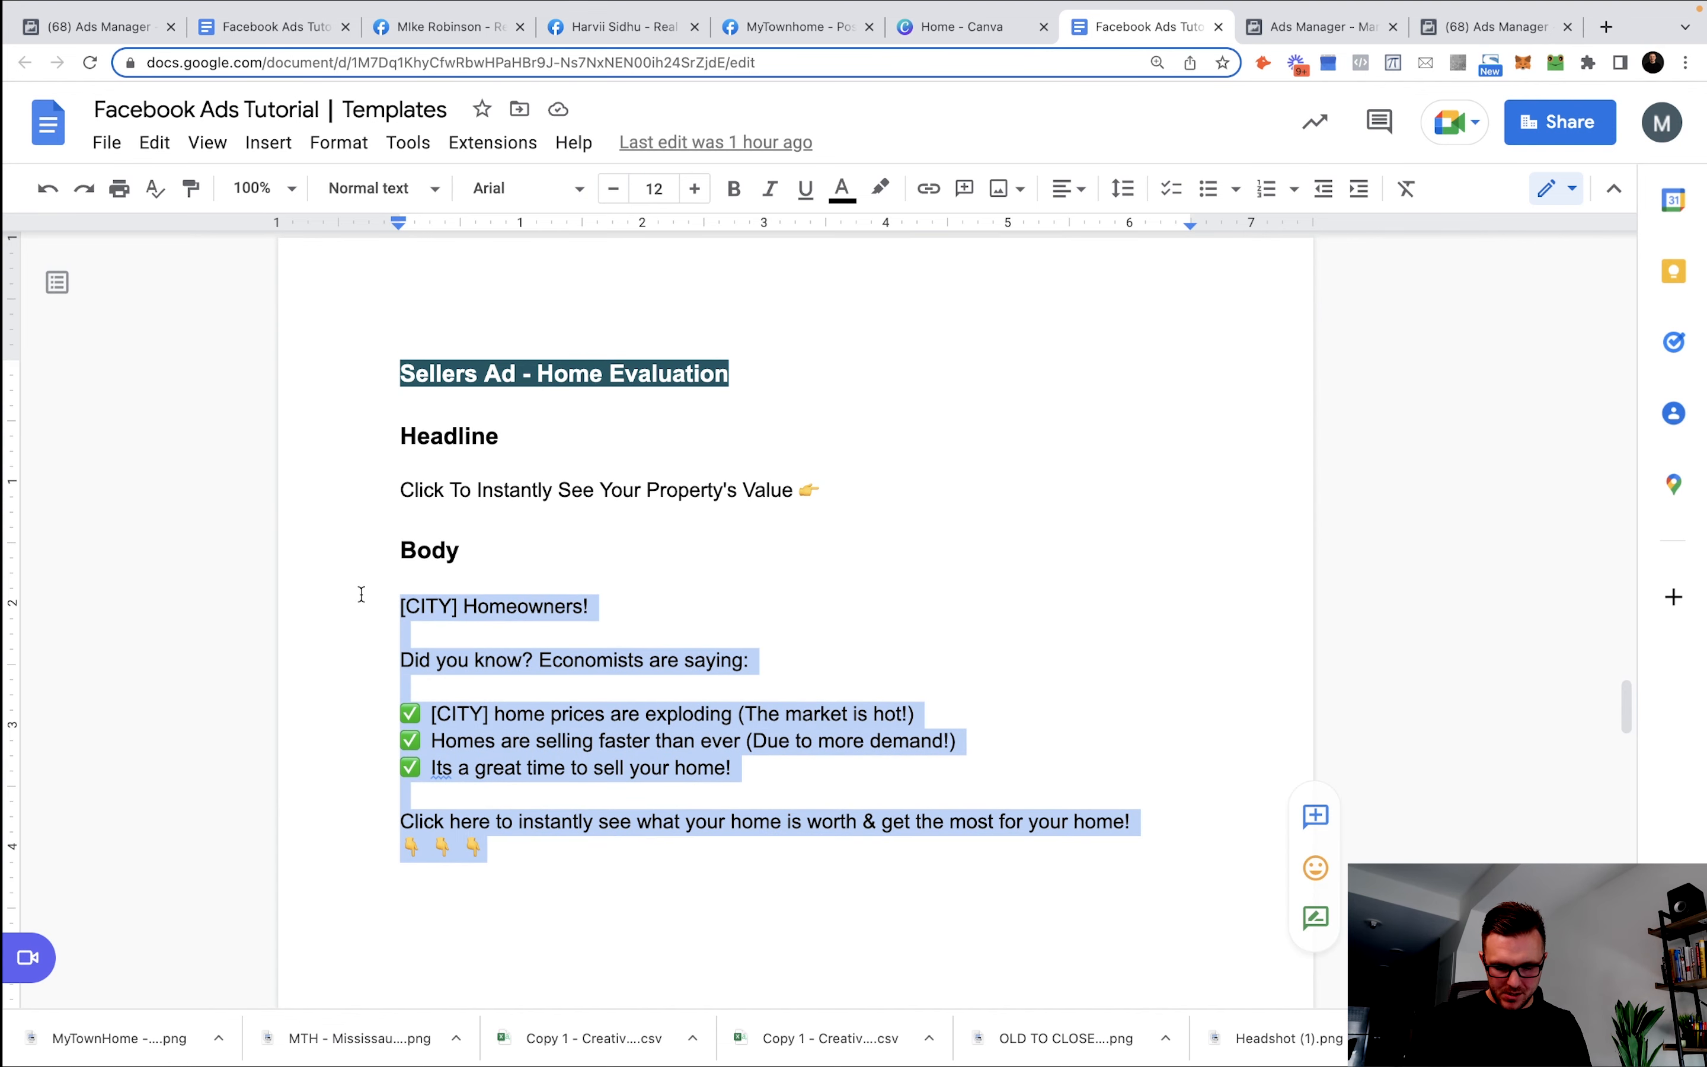
left_click(1313, 27)
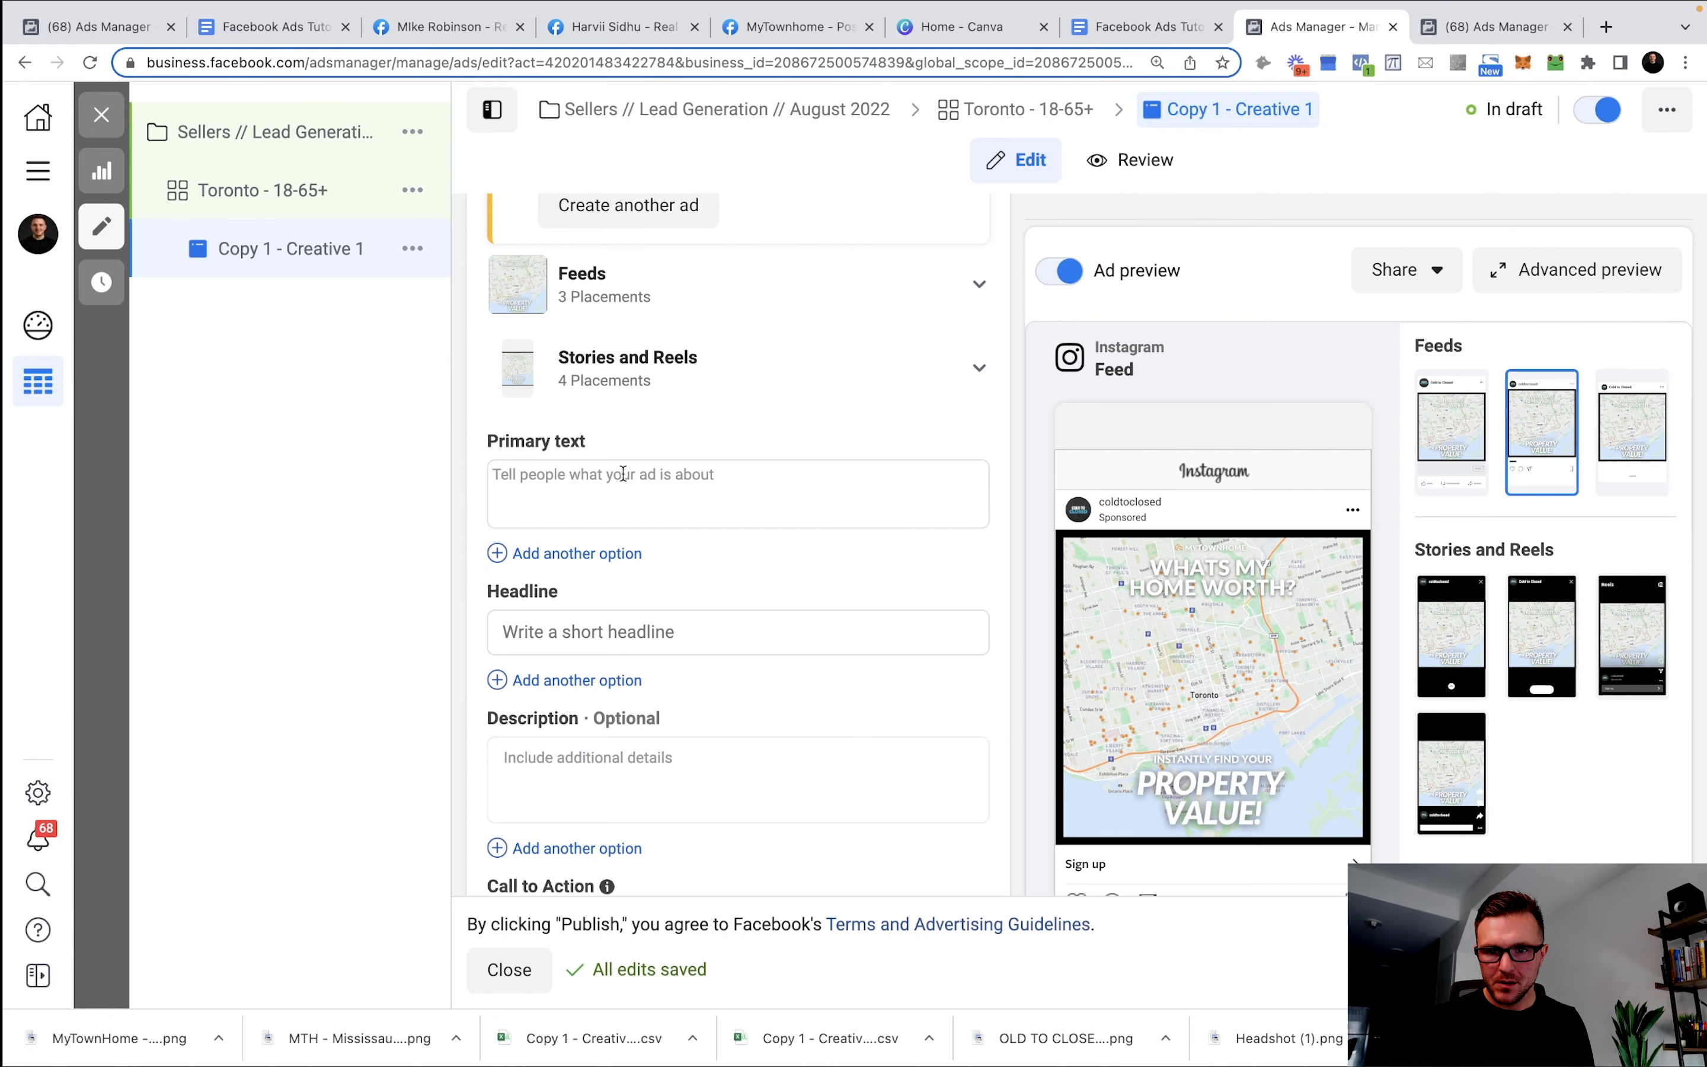
Paste the body as primary text, replacing both [CITY] placeholders with Toronto.
left_click(643, 475)
type("[CITY] Homeowners!  Did you know? Economists are saying:  ✅ [CITY] home prices are exploding (The market is hot!) ✅ Homes are selling faster than ever (Due to more demand!) ✅ Its a great time to sell your home!  Click here to instantly see what your home is worth & get the most for your home! 👇👇👇")
left_click_drag(536, 481, 464, 481)
type("Toronto")
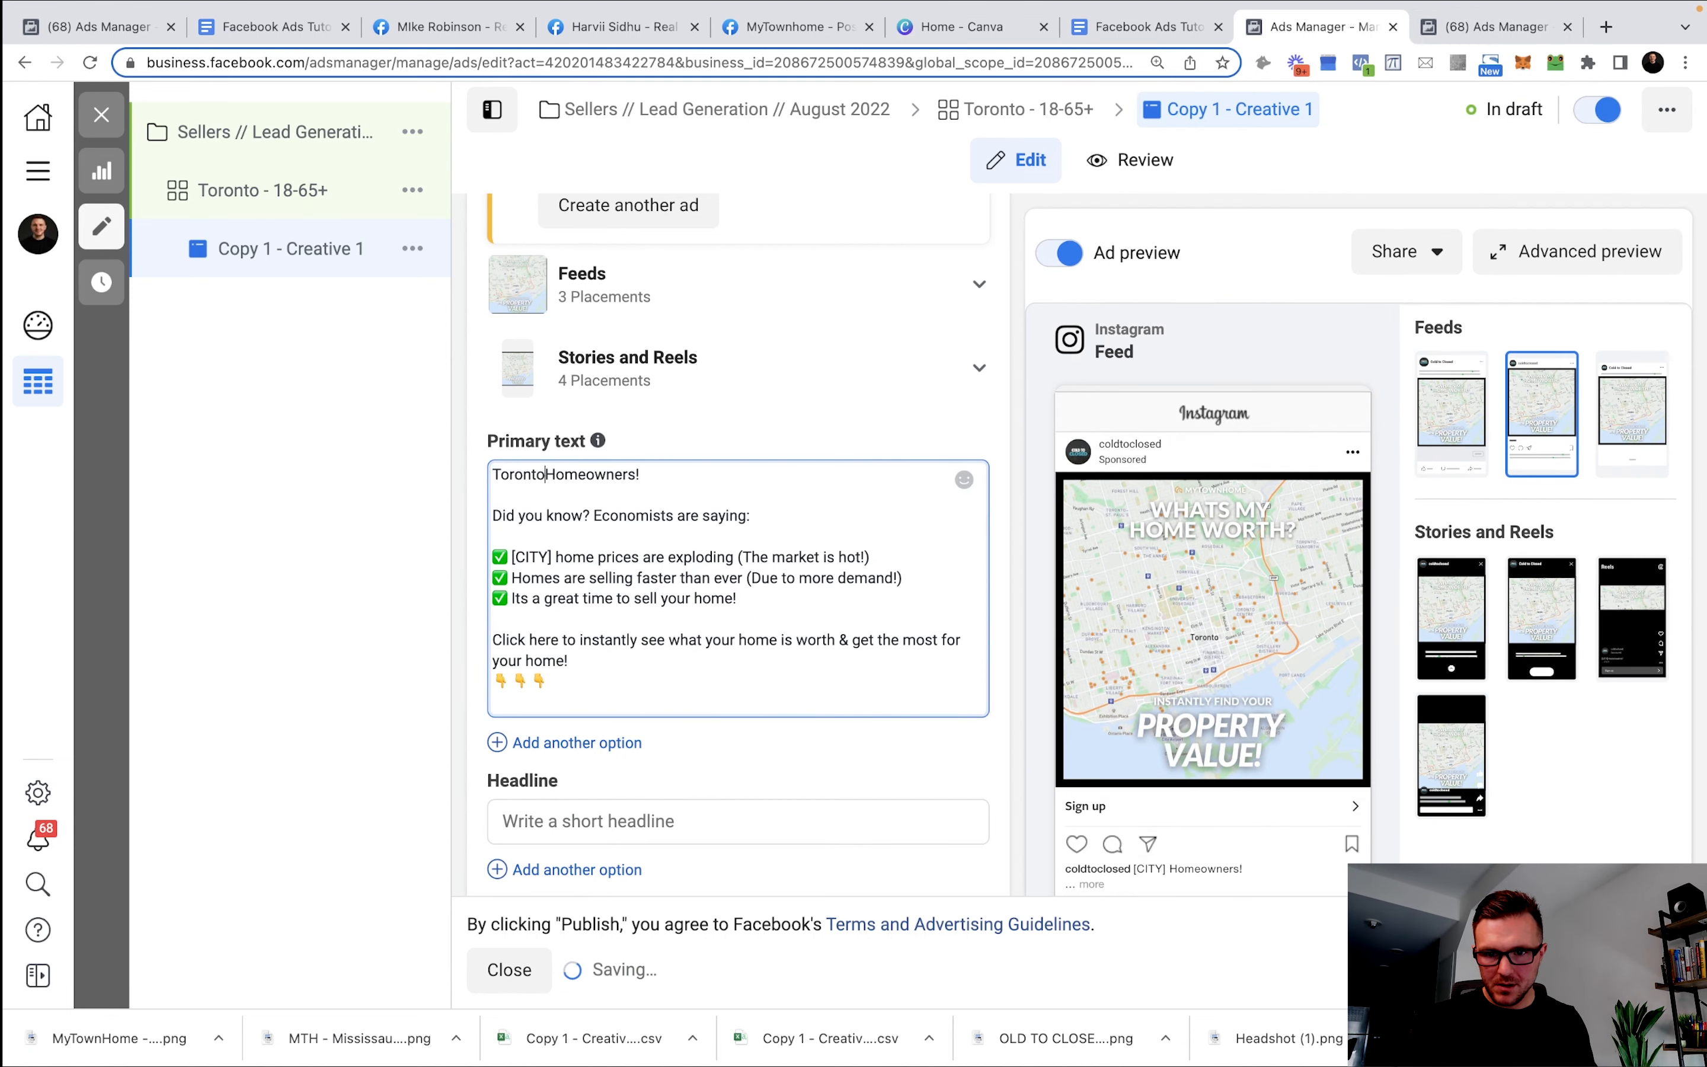
left_click_drag(554, 558, 512, 557)
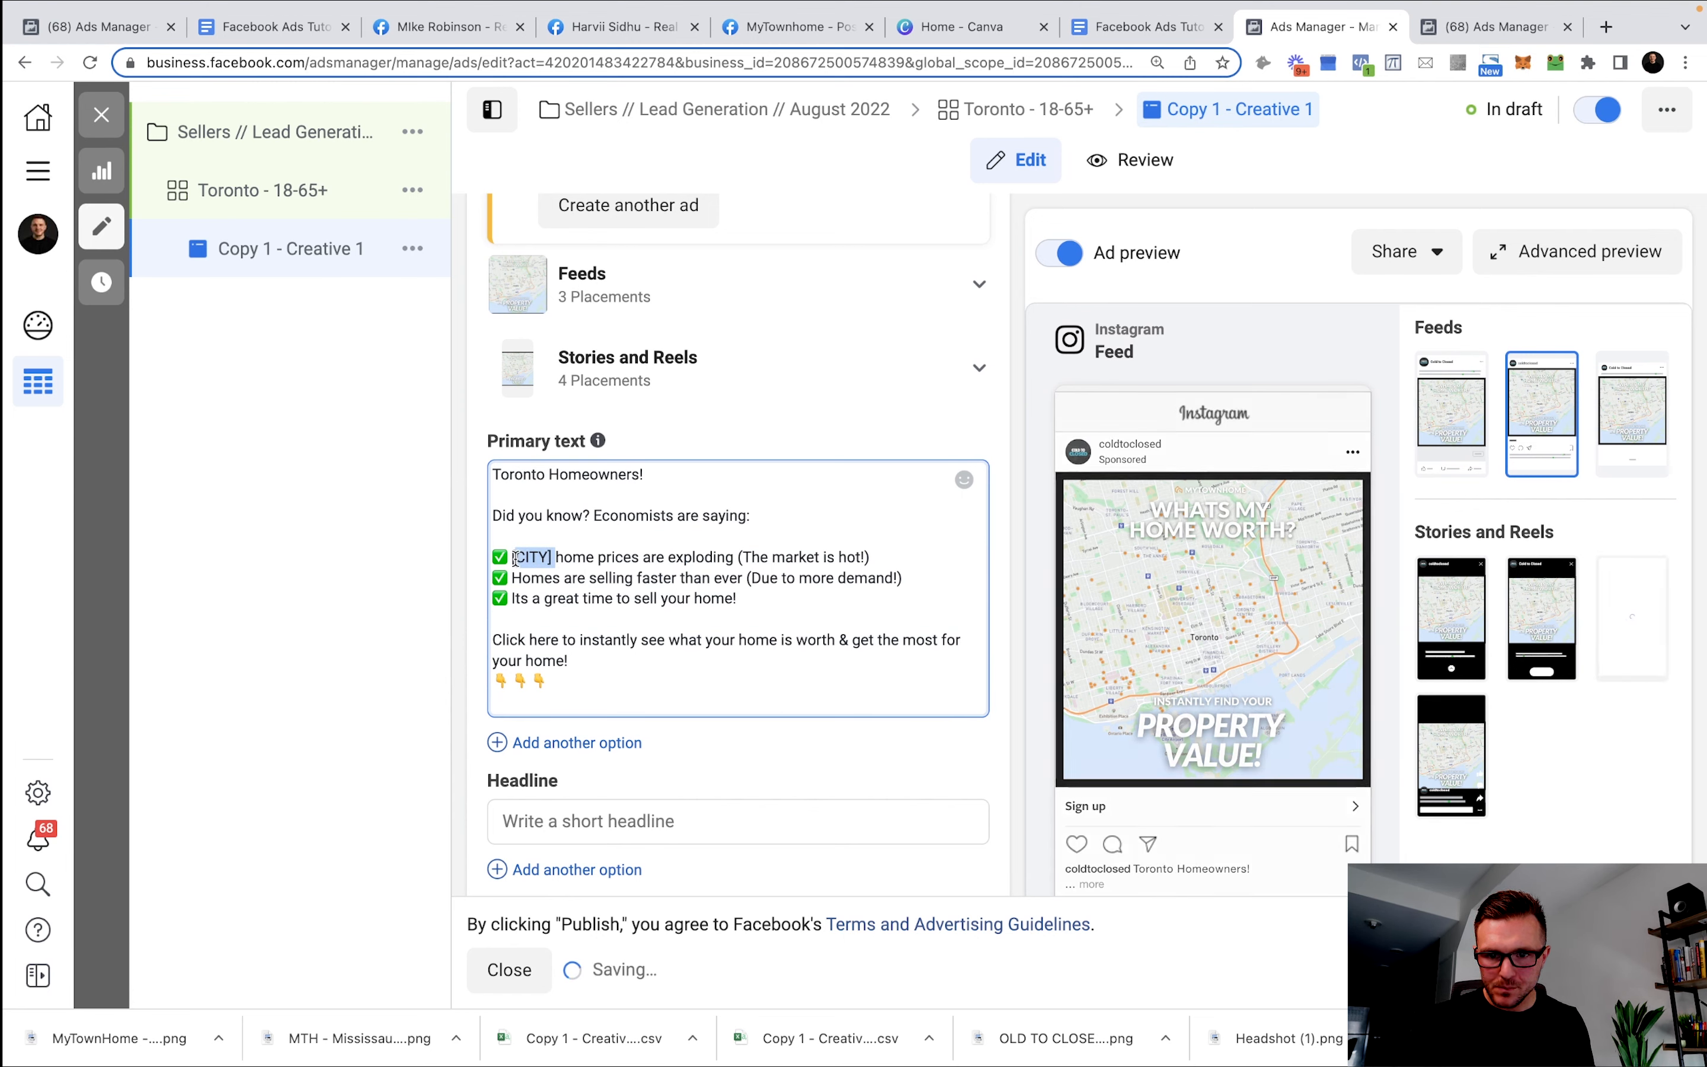
type("Toronto")
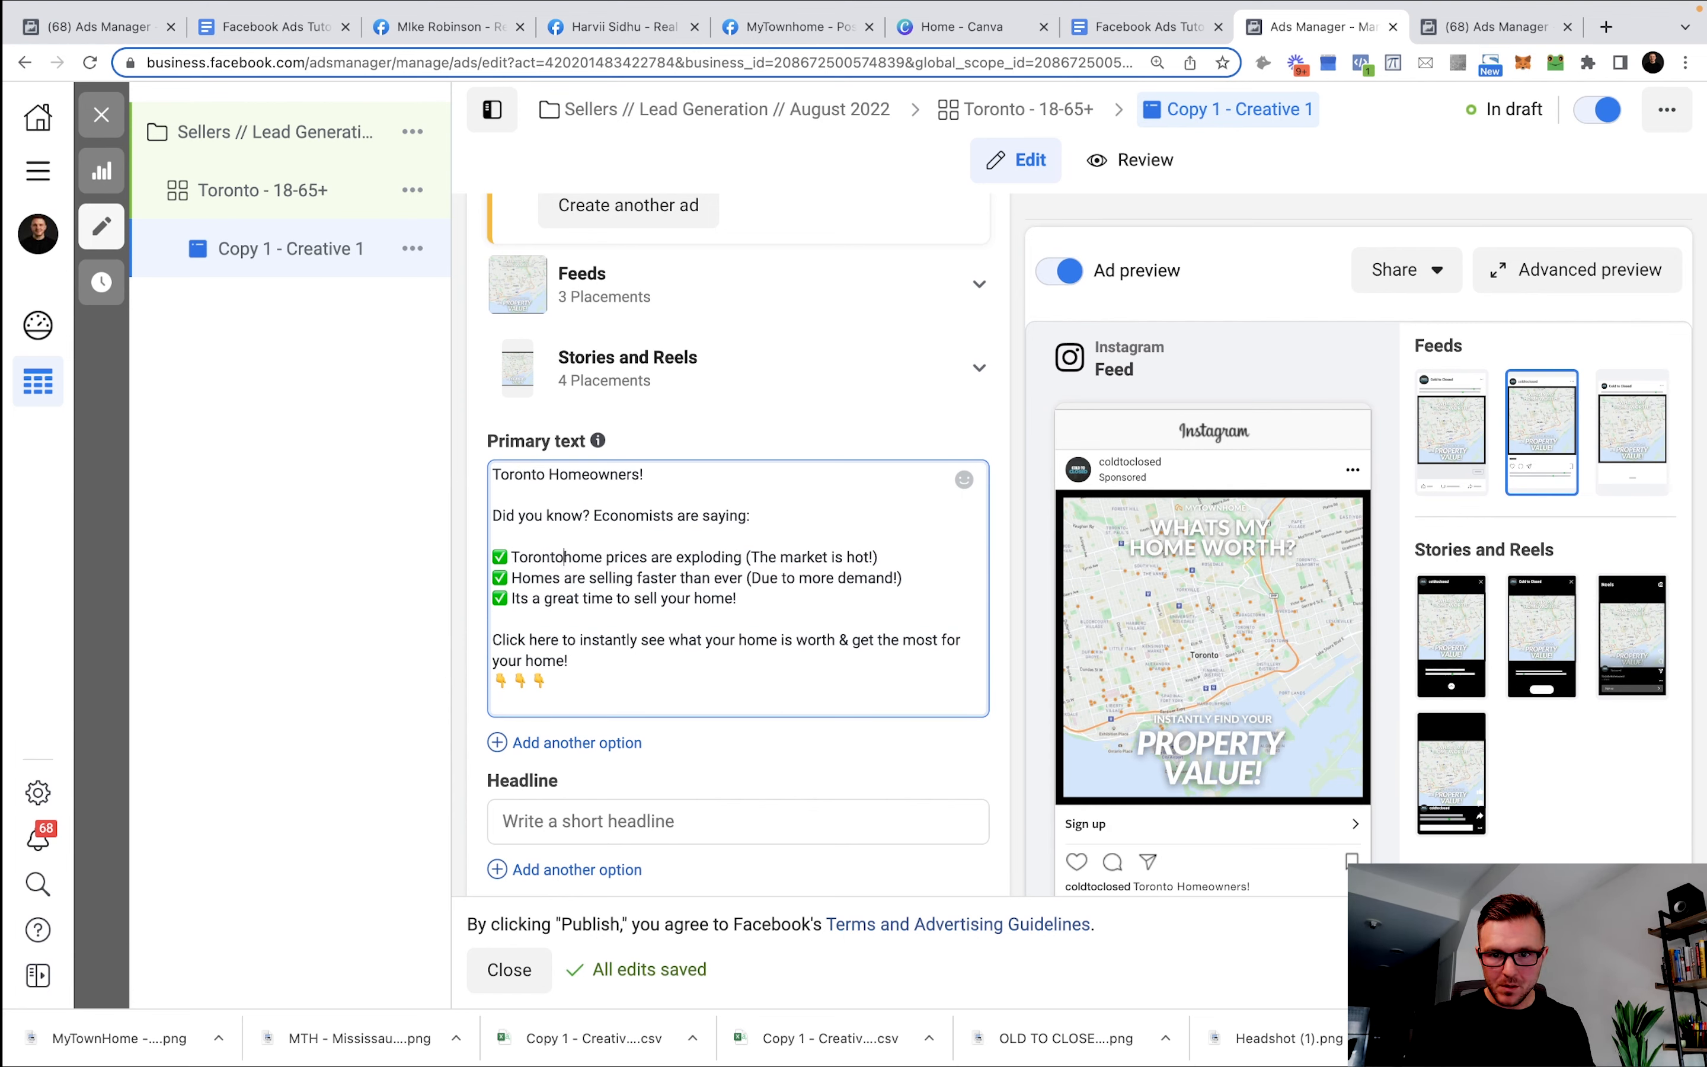
left_click(657, 708)
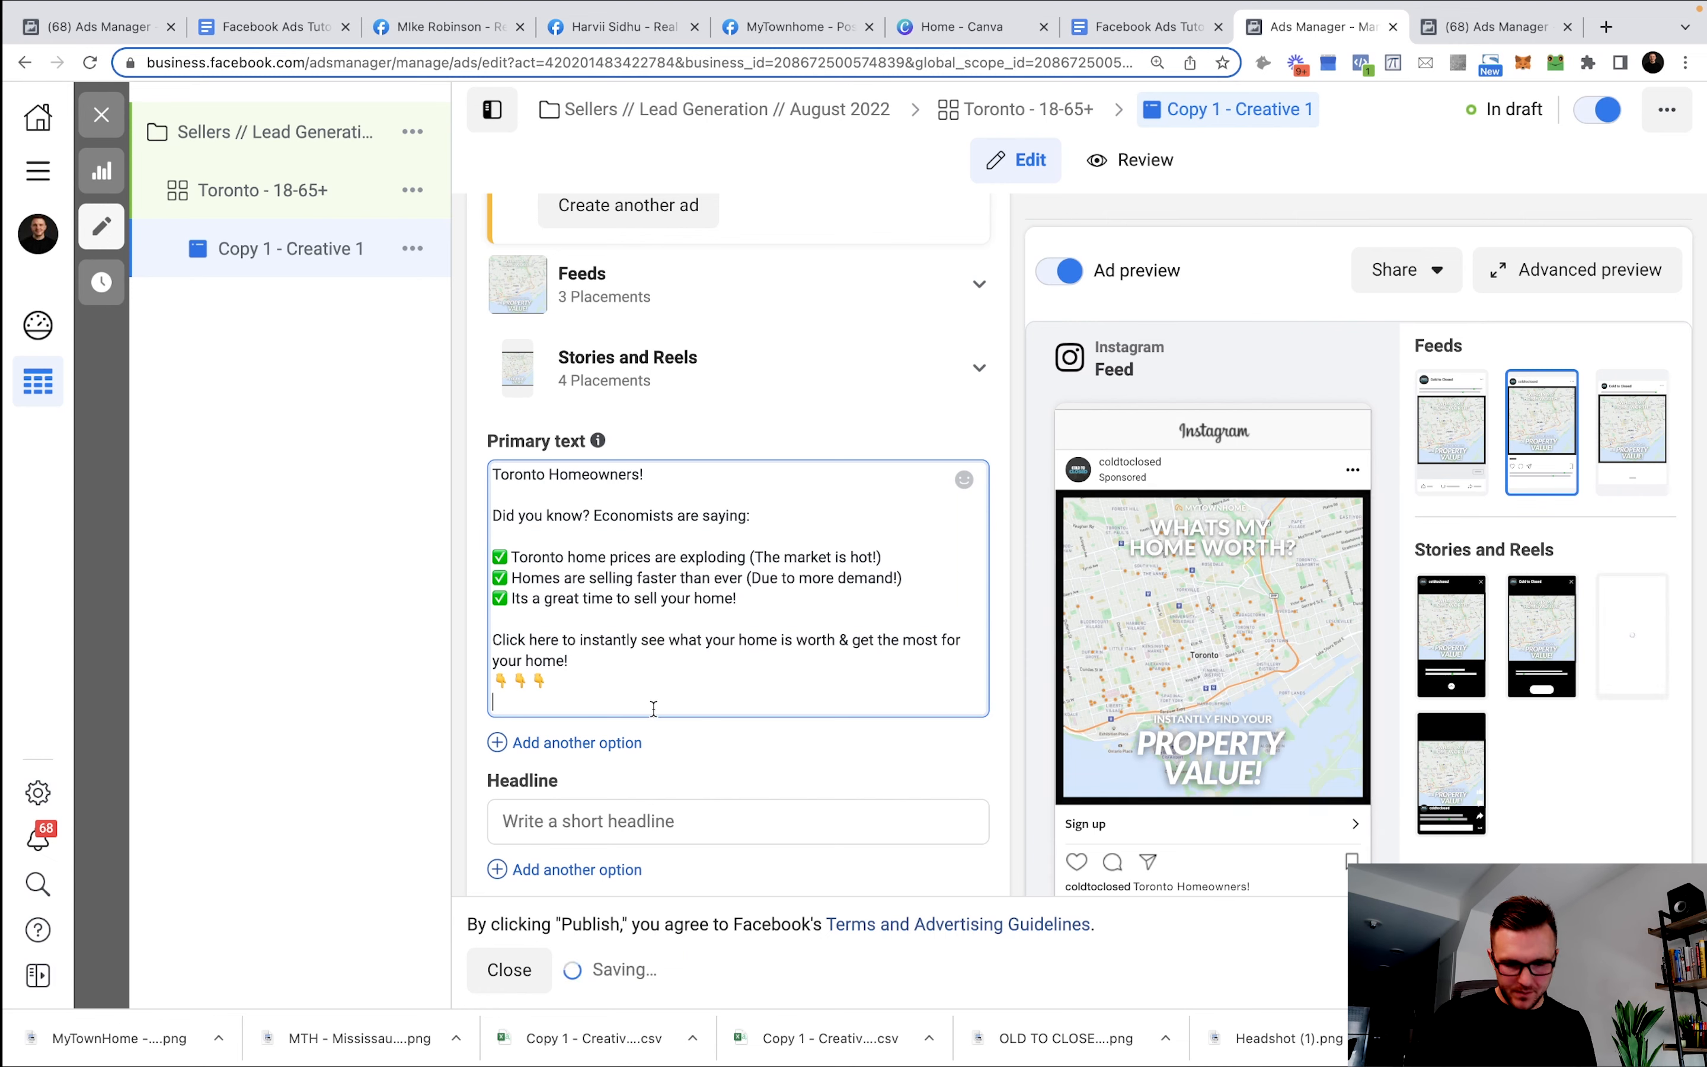
key("BackSpace")
Set the ad headline to 'Click To Instantly See Your Property's Value' from the template.
left_click(1137, 28)
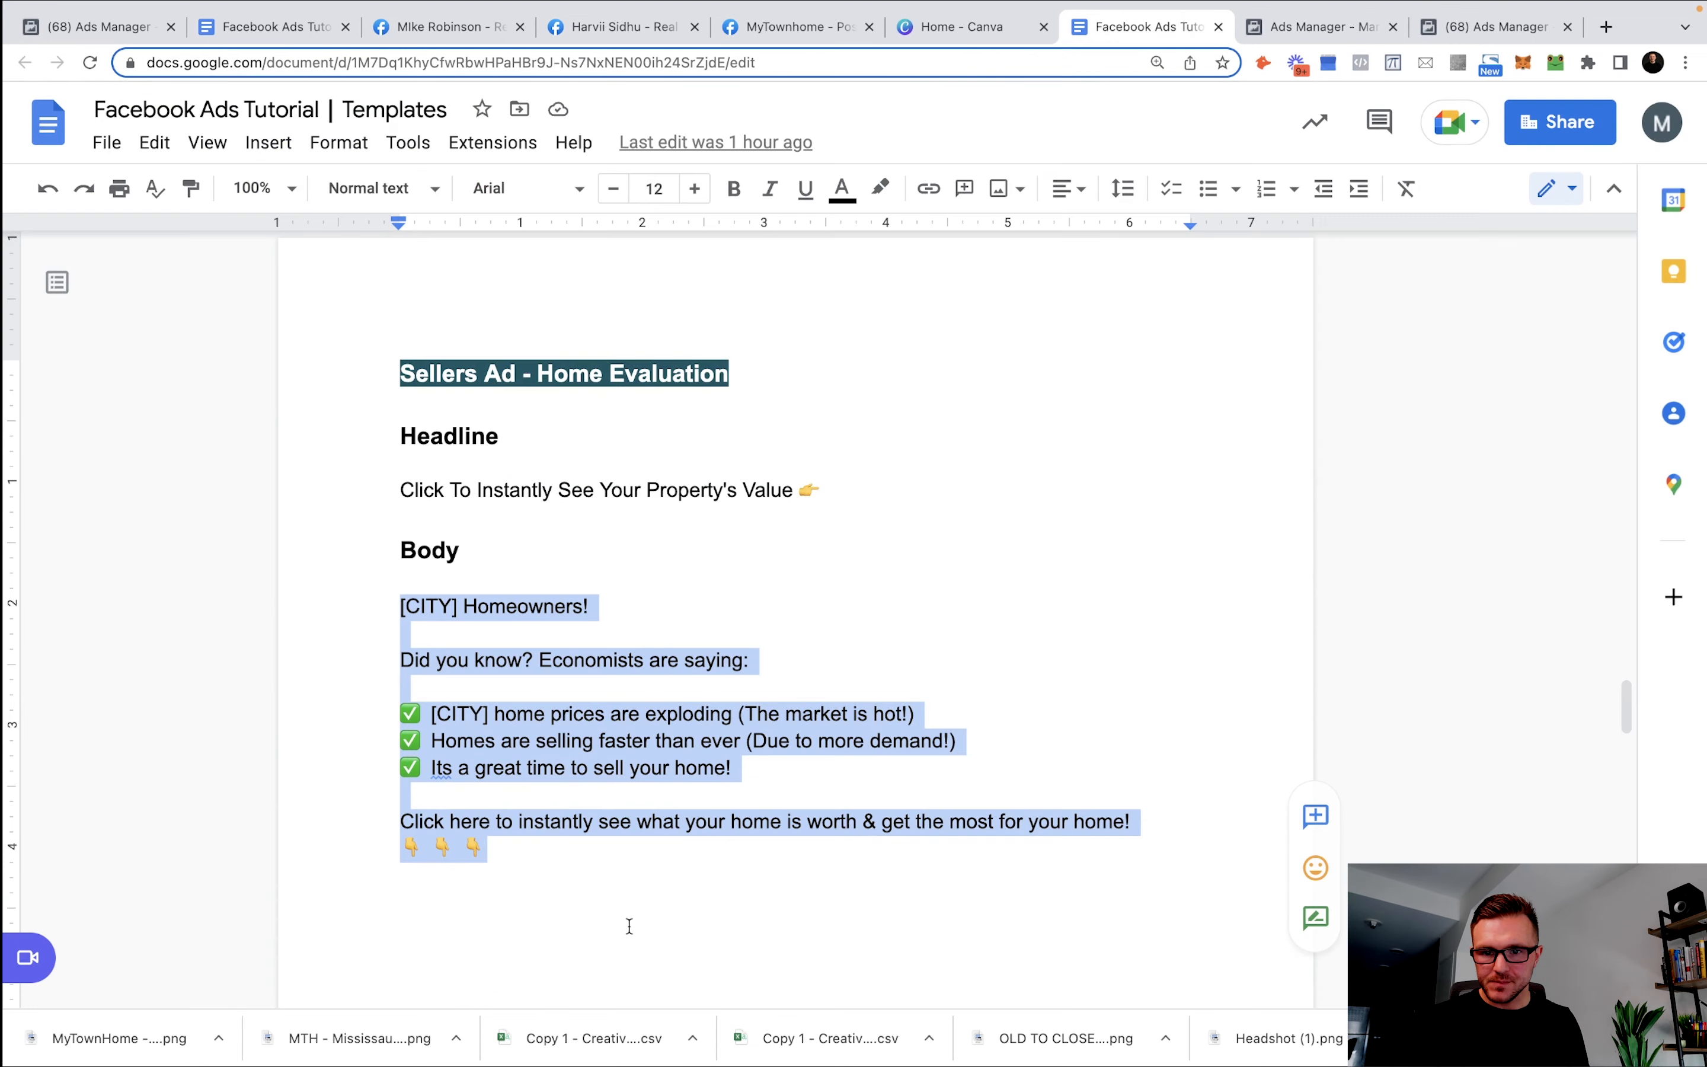
left_click_drag(830, 489, 281, 488)
key("super+c")
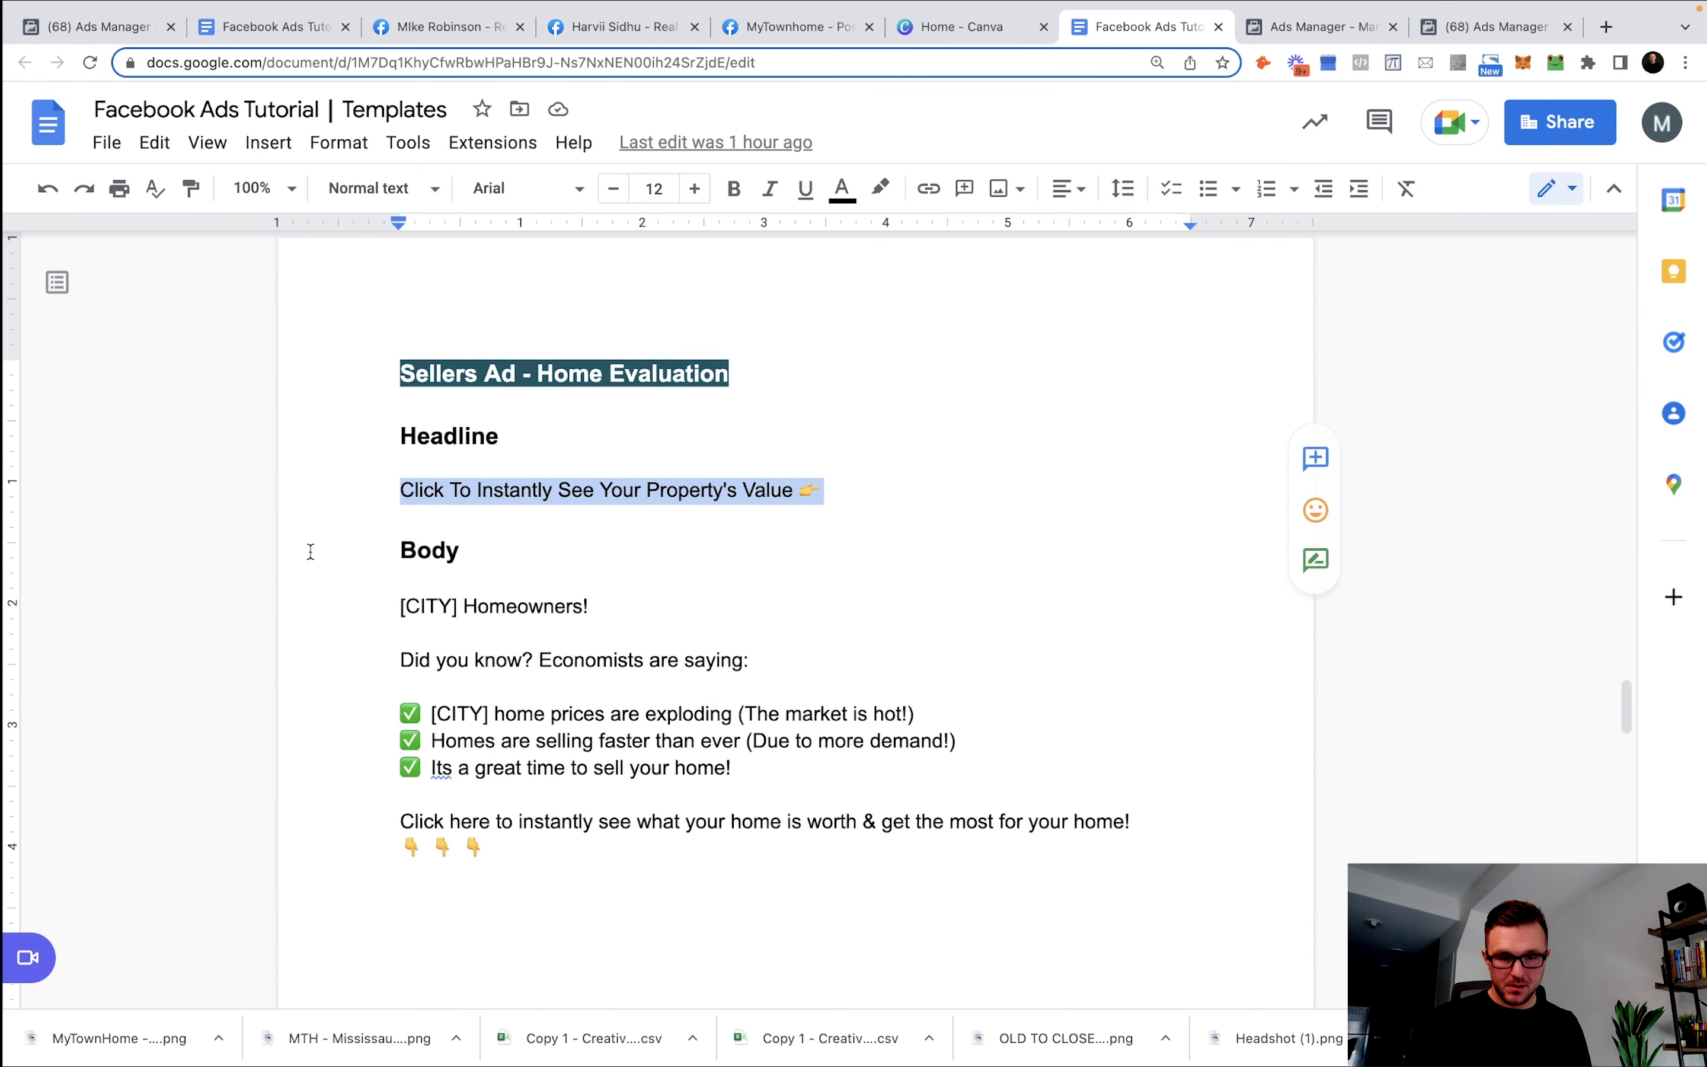
left_click(1319, 27)
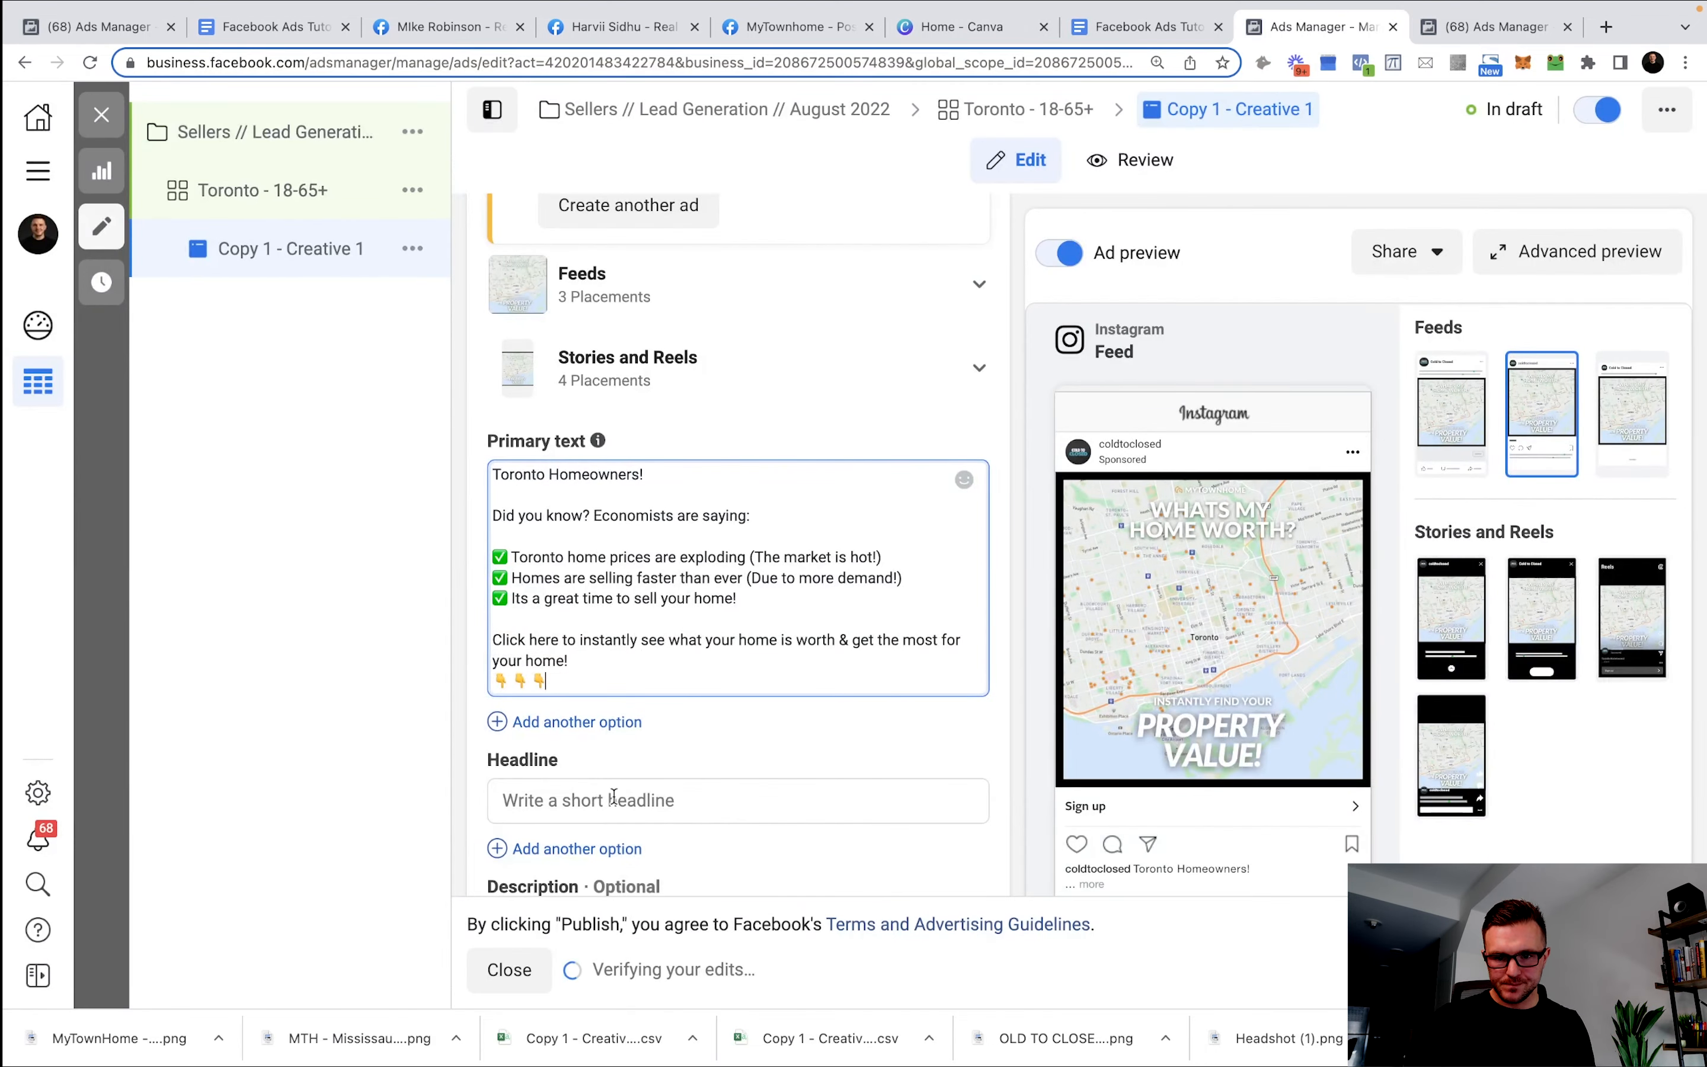
left_click(613, 798)
key("super+v")
scroll(728, 722, "down", 5)
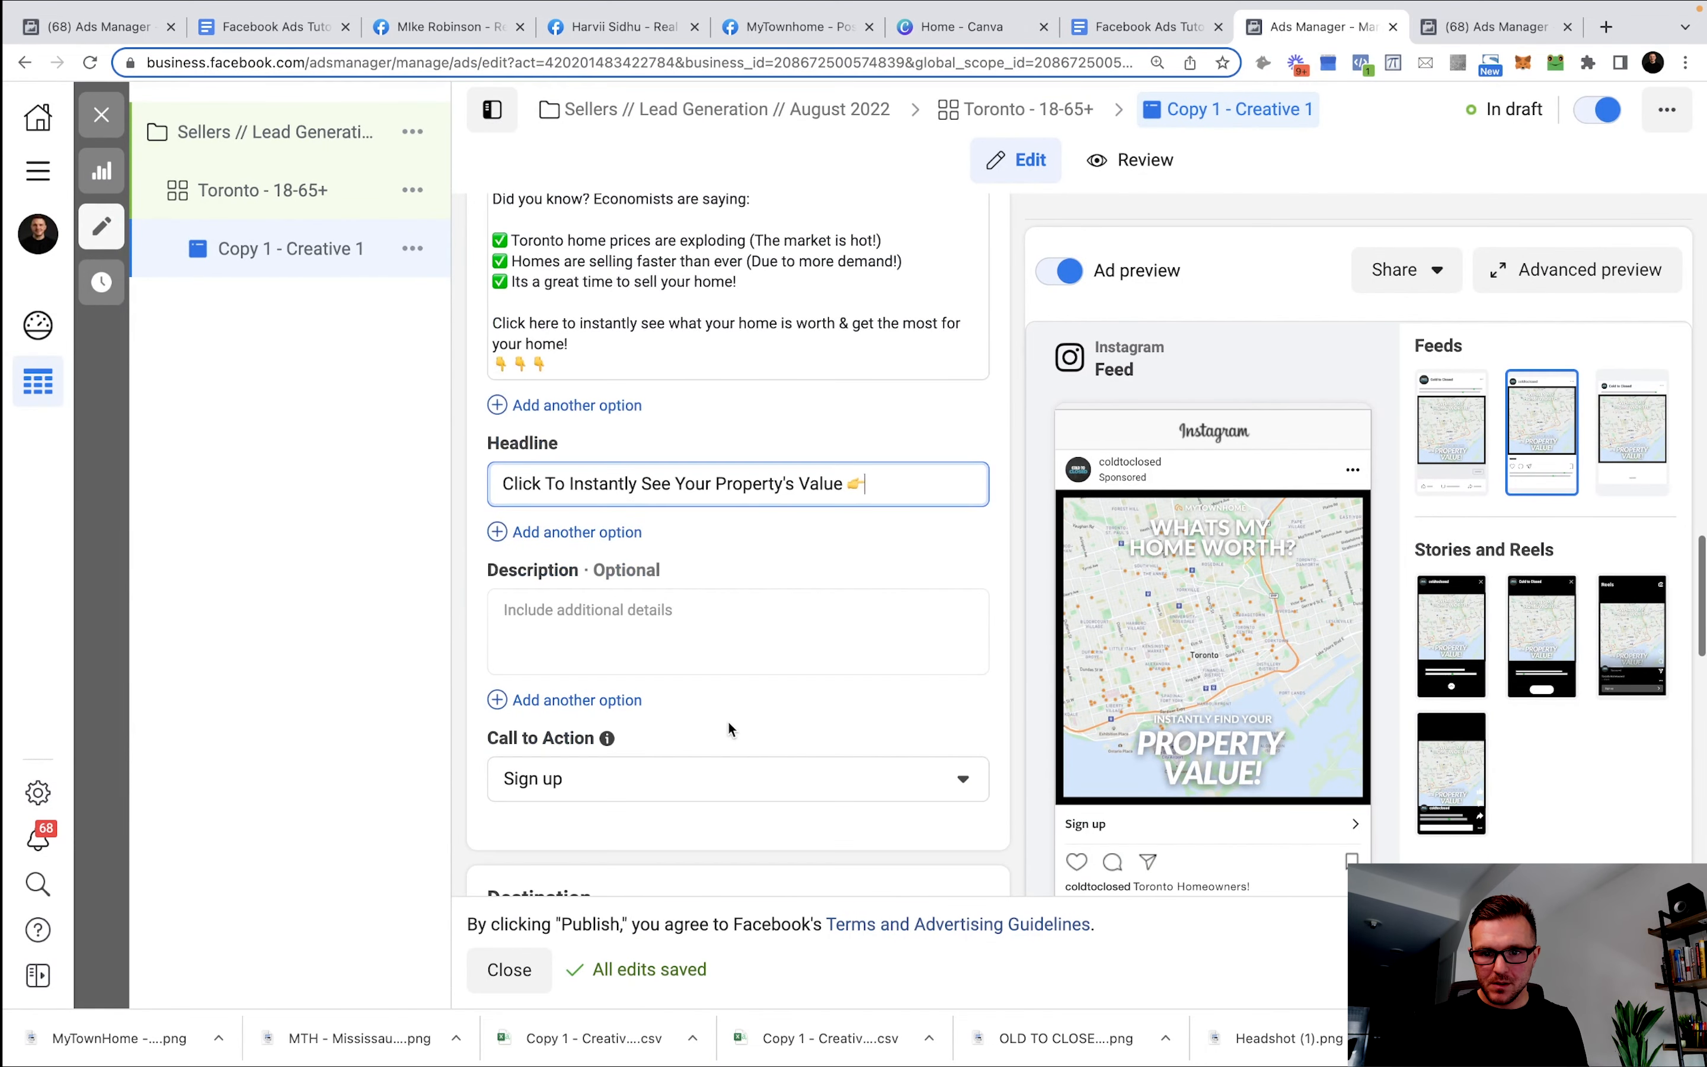
left_click(650, 610)
left_click(615, 778)
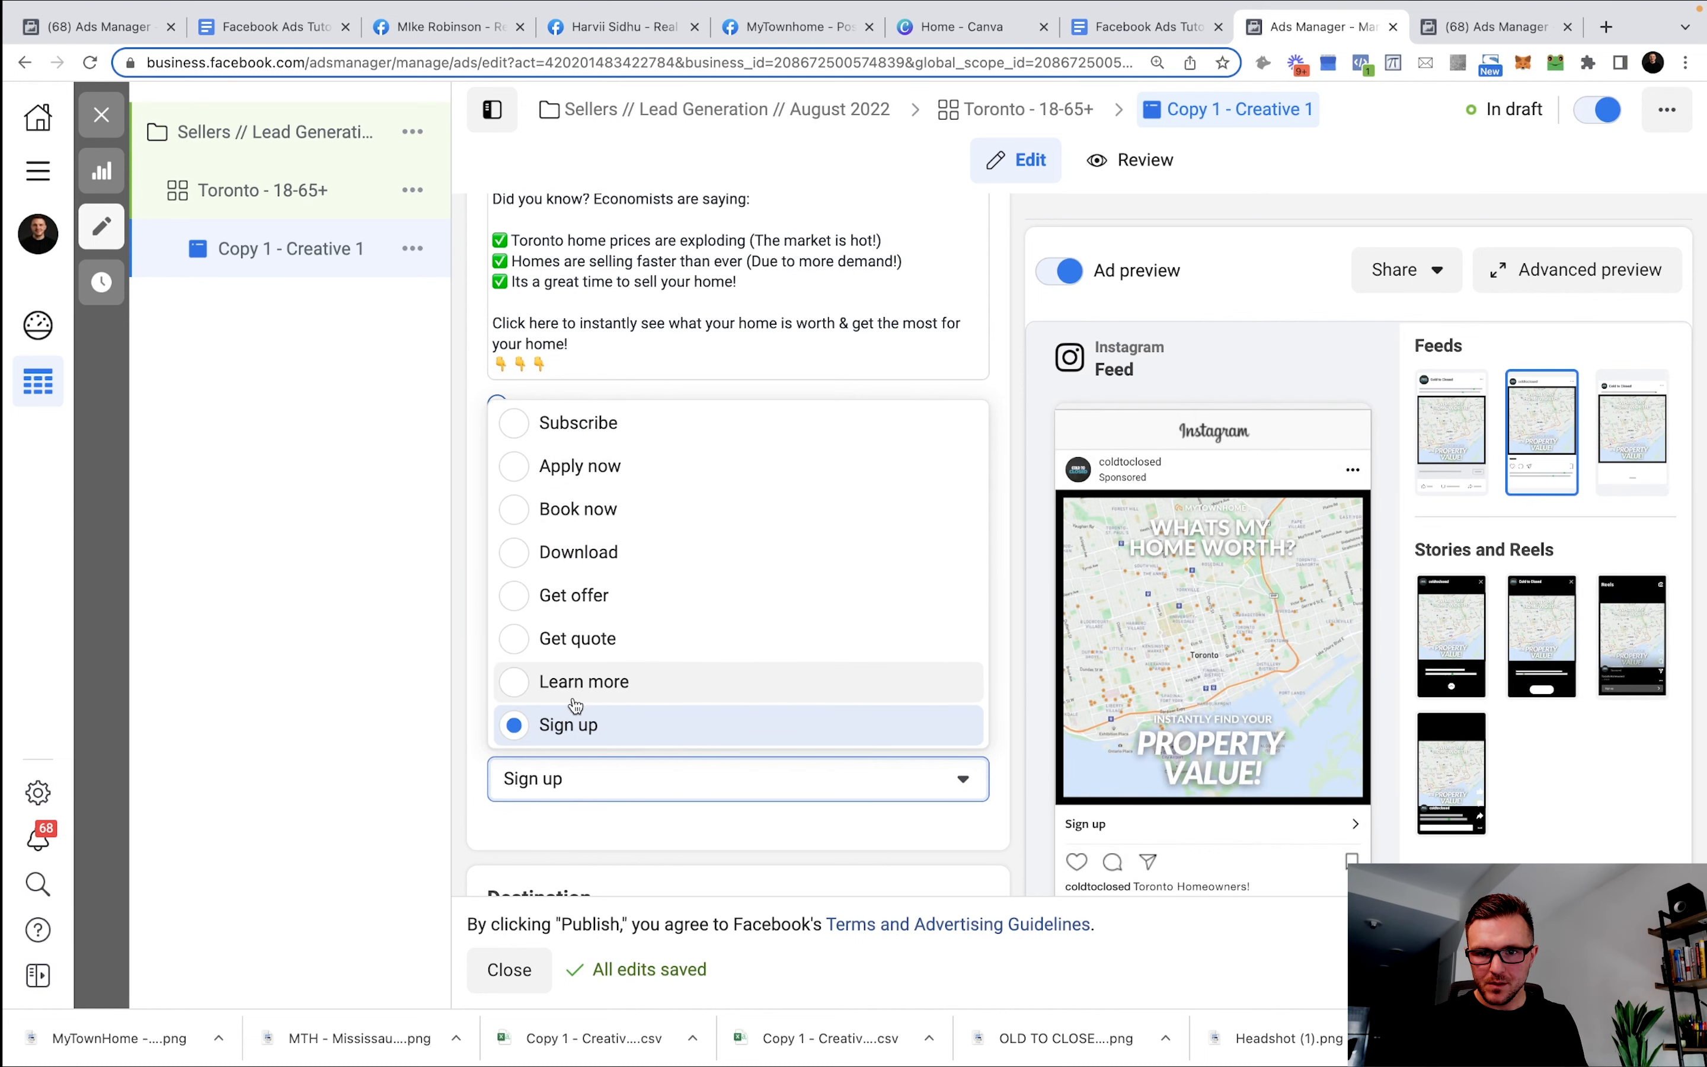
Set the call to action to Learn more and start a new instant form.
left_click(584, 682)
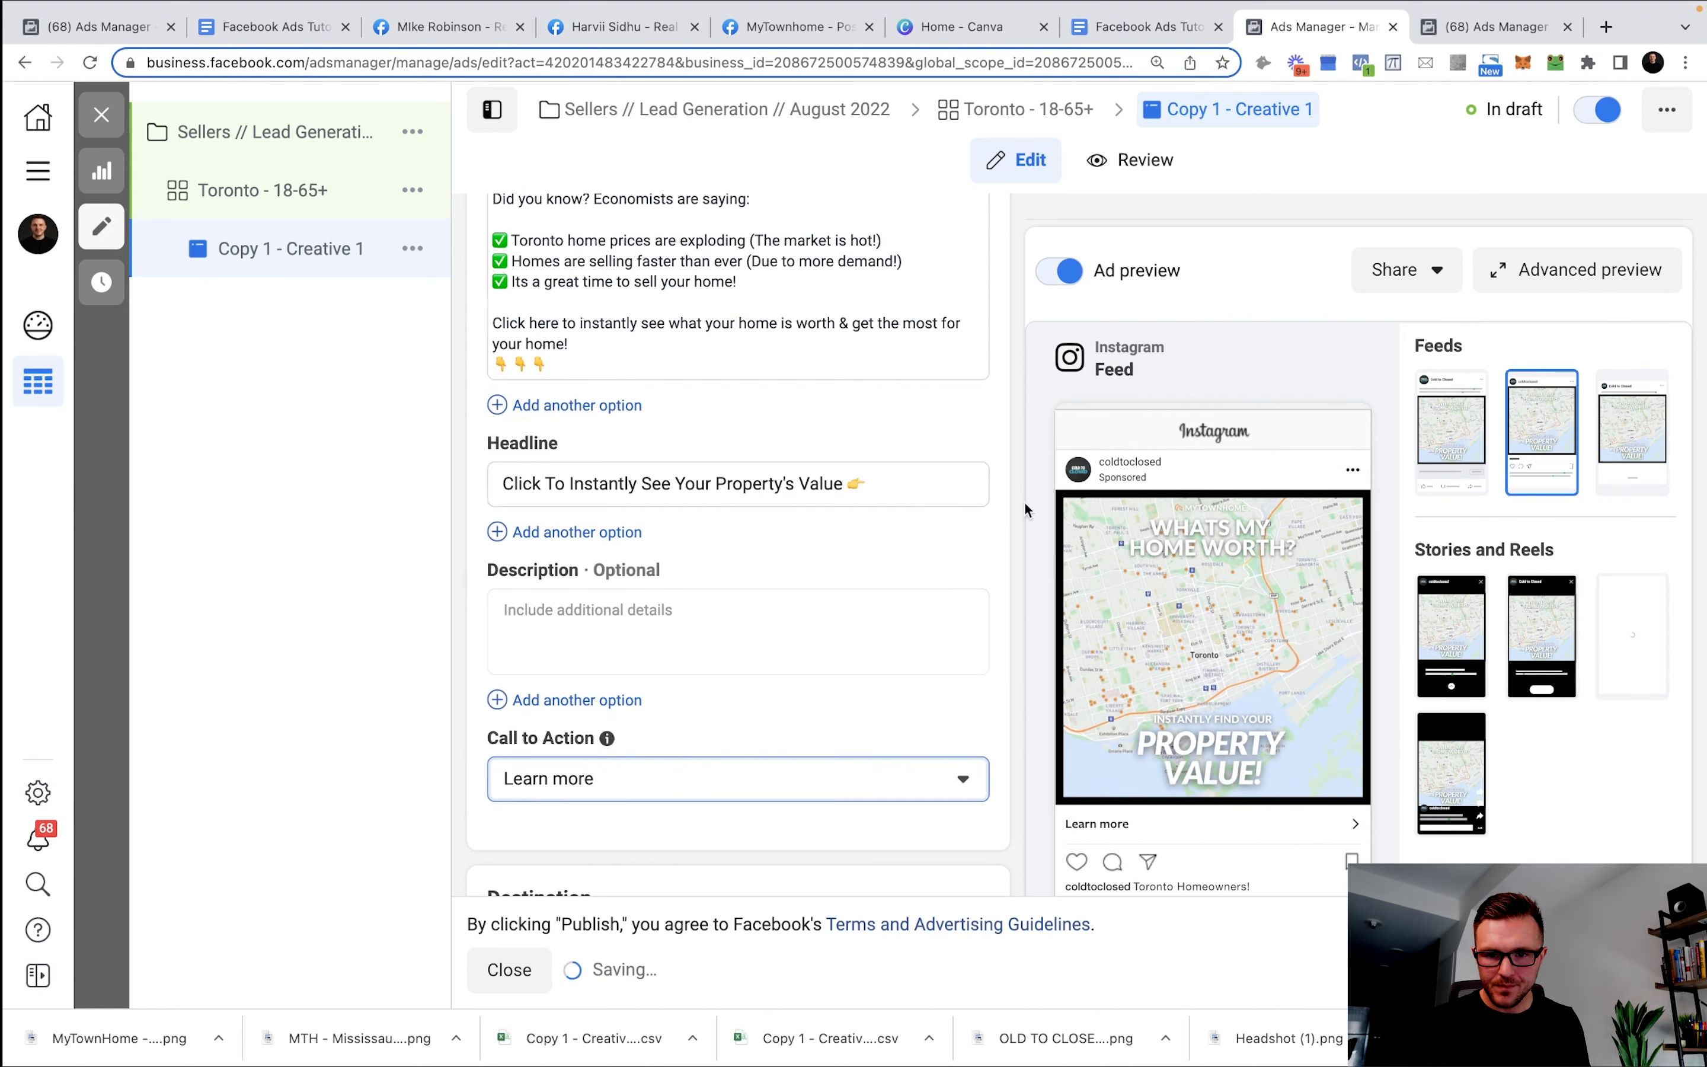
scroll(843, 575, "down", 6)
scroll(706, 441, "down", 2)
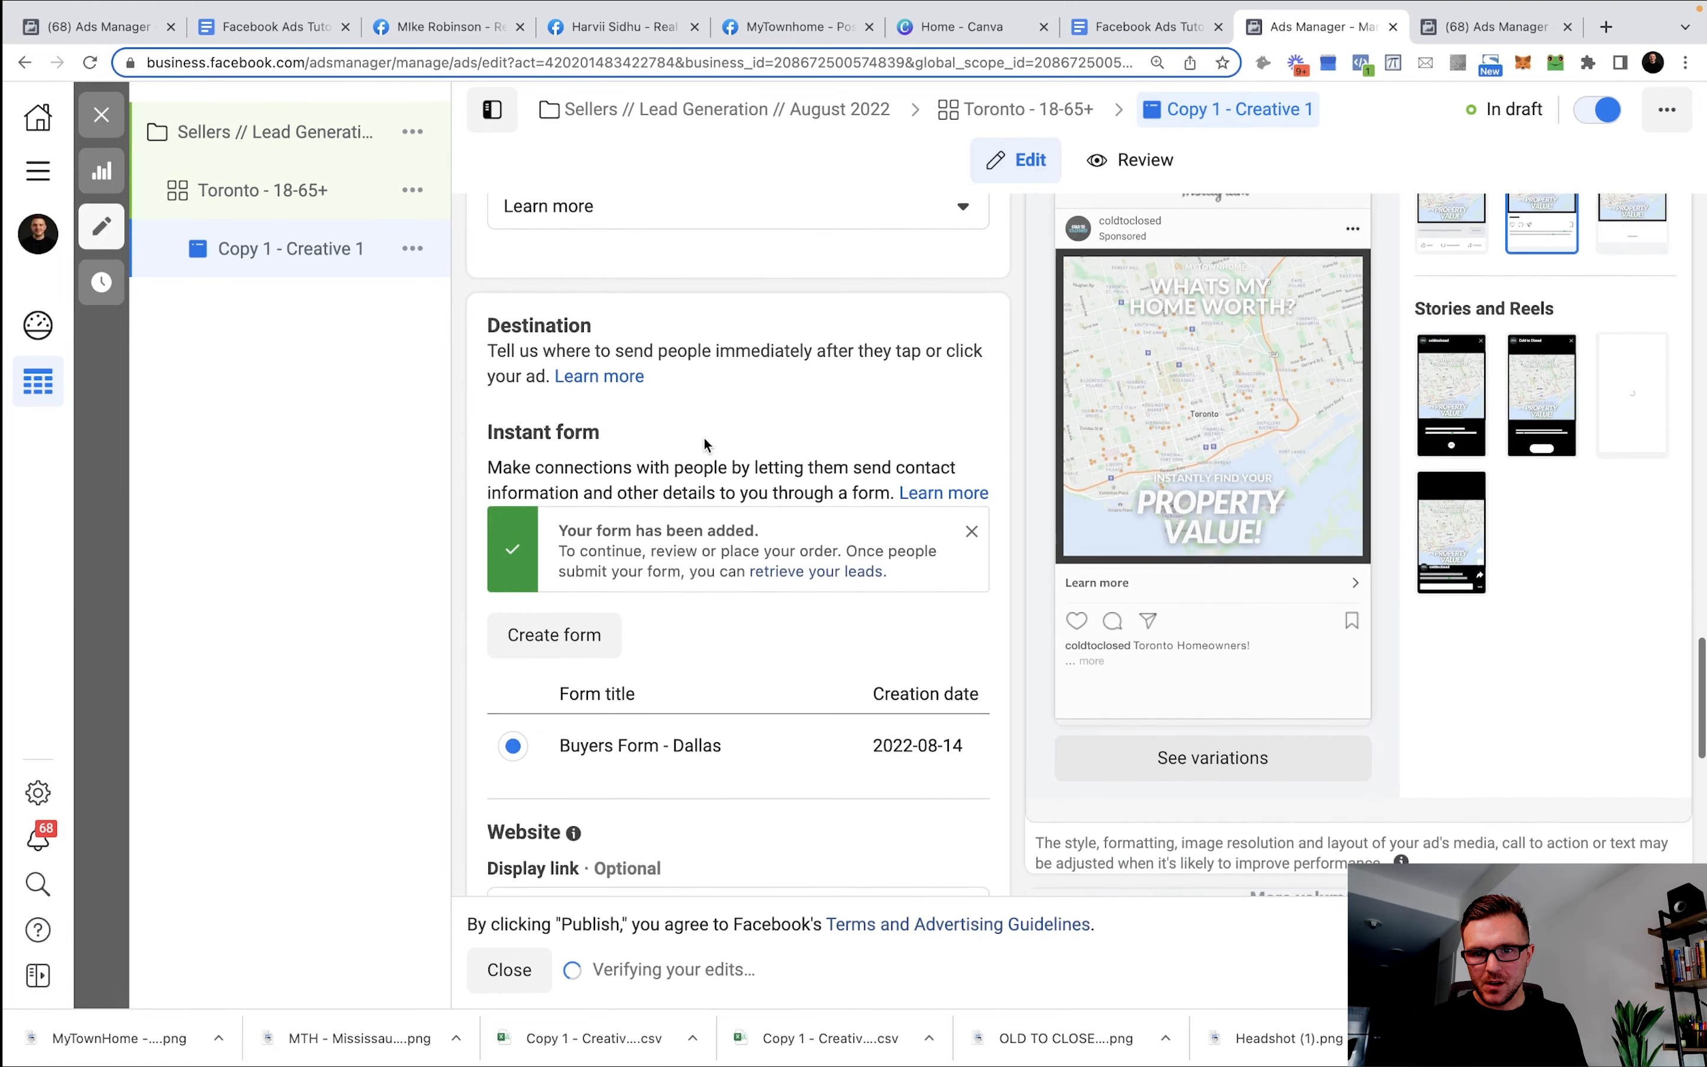
scroll(708, 450, "up", 1)
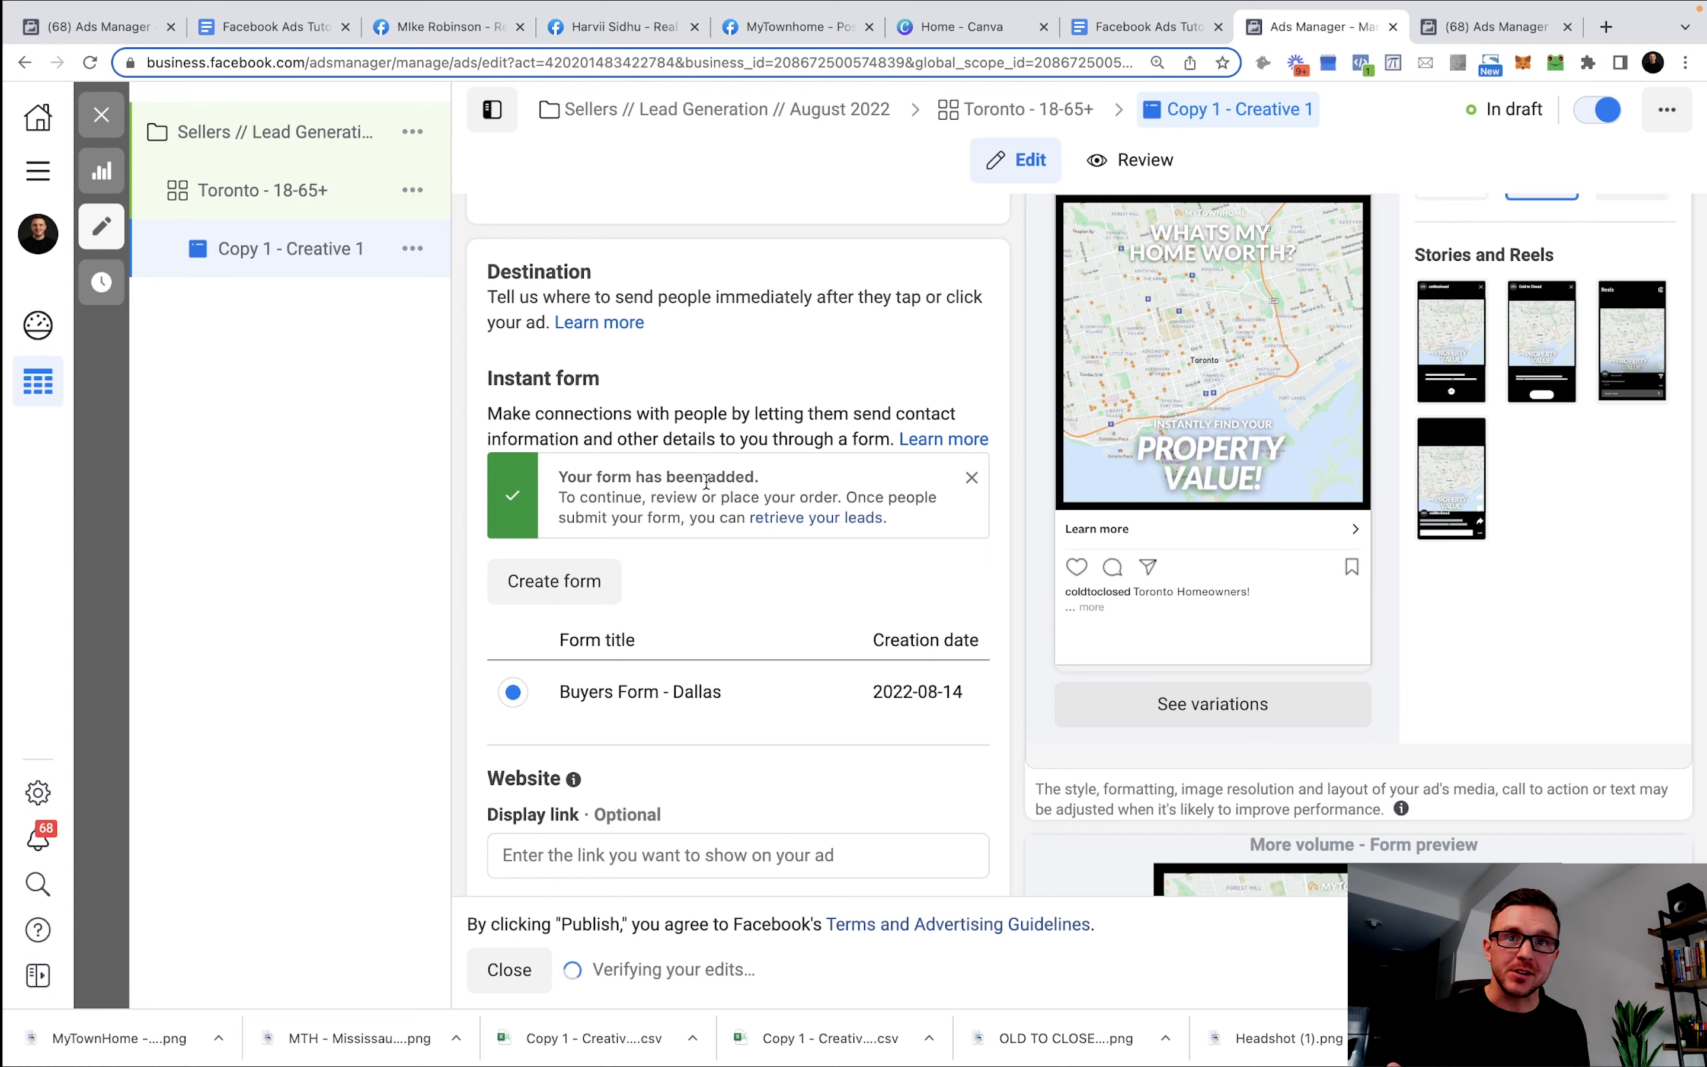
left_click(591, 582)
Name the new instant form 'Sellers - Lead Form'.
left_click(713, 699)
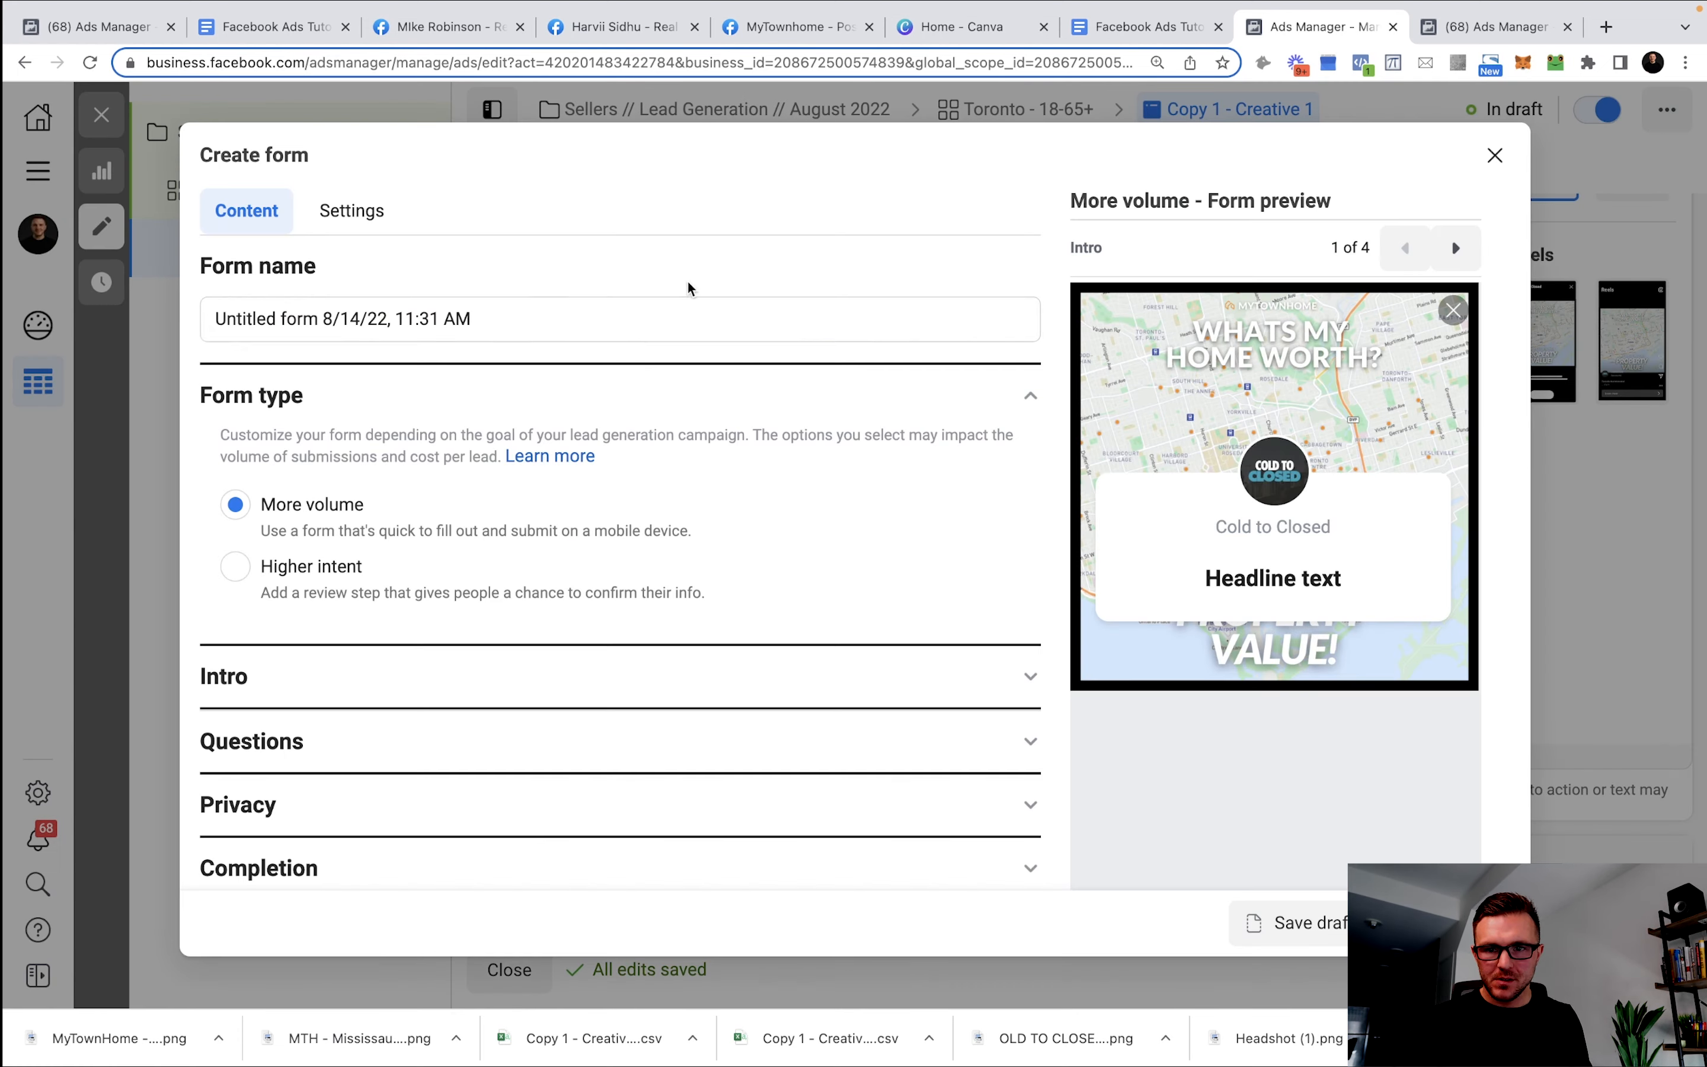
left_click(360, 321)
type("Sellers - Lead Form")
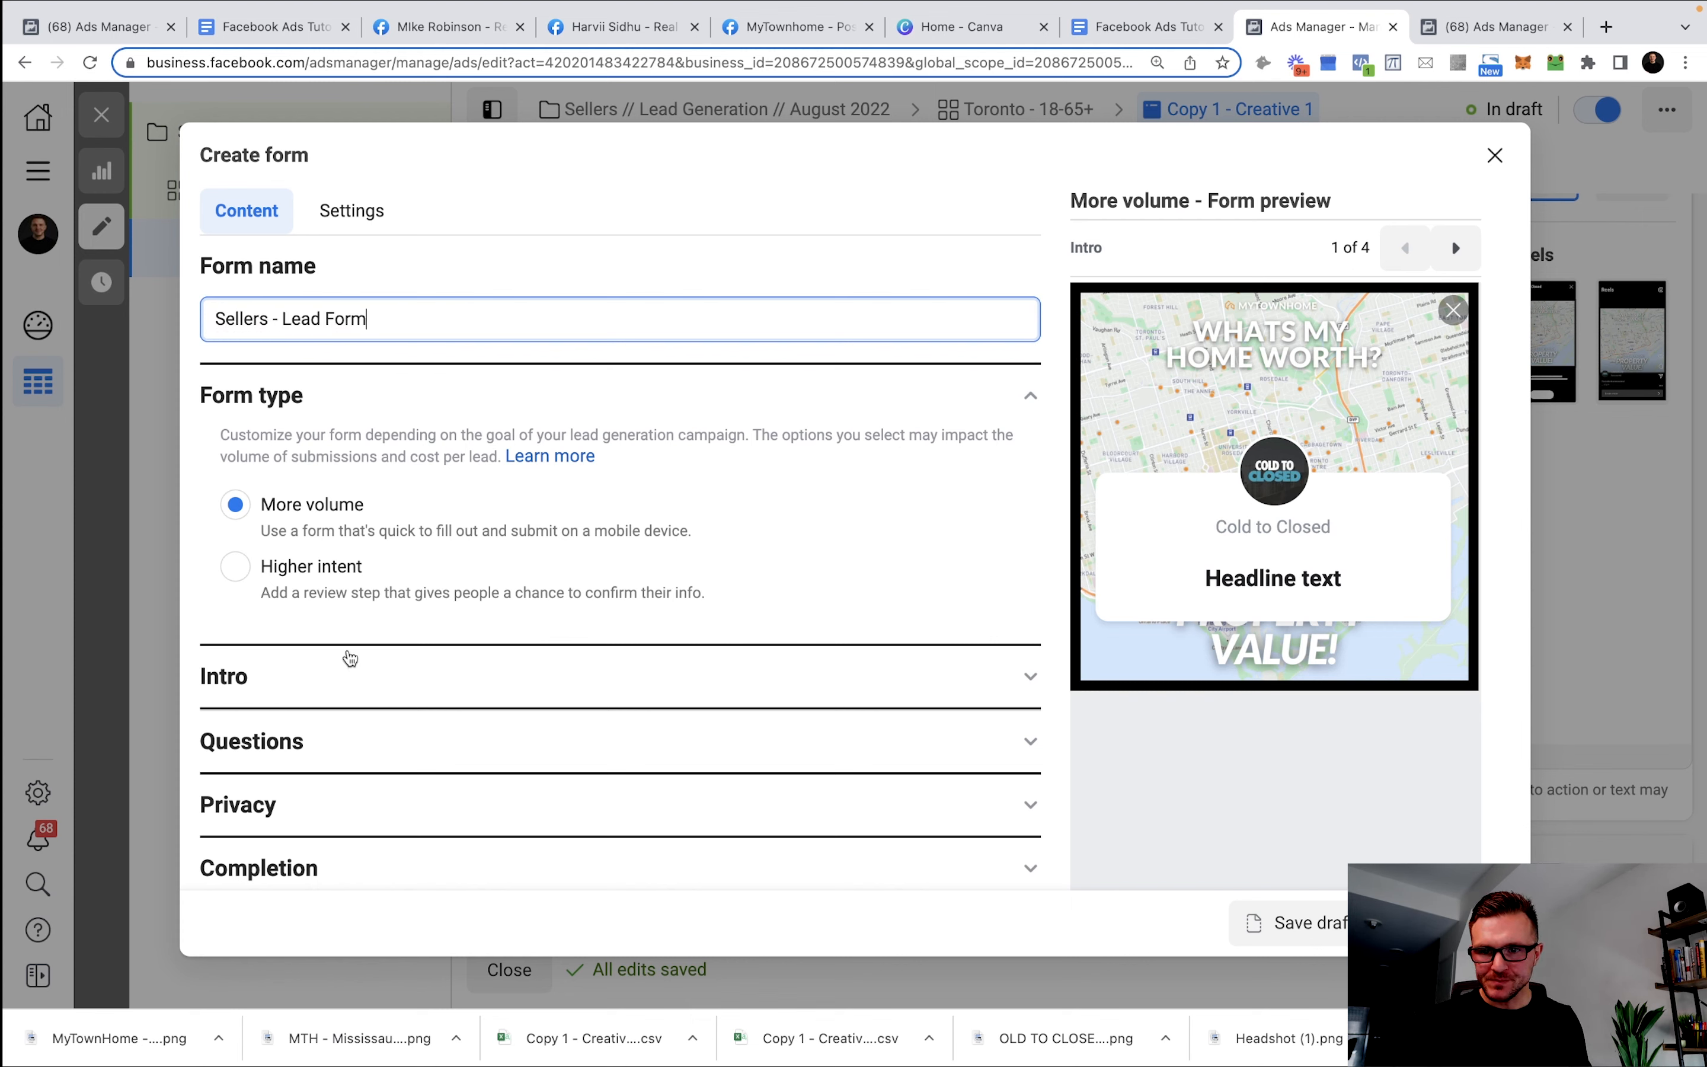
Check the form type options and expand the form's Intro section.
left_click(289, 688)
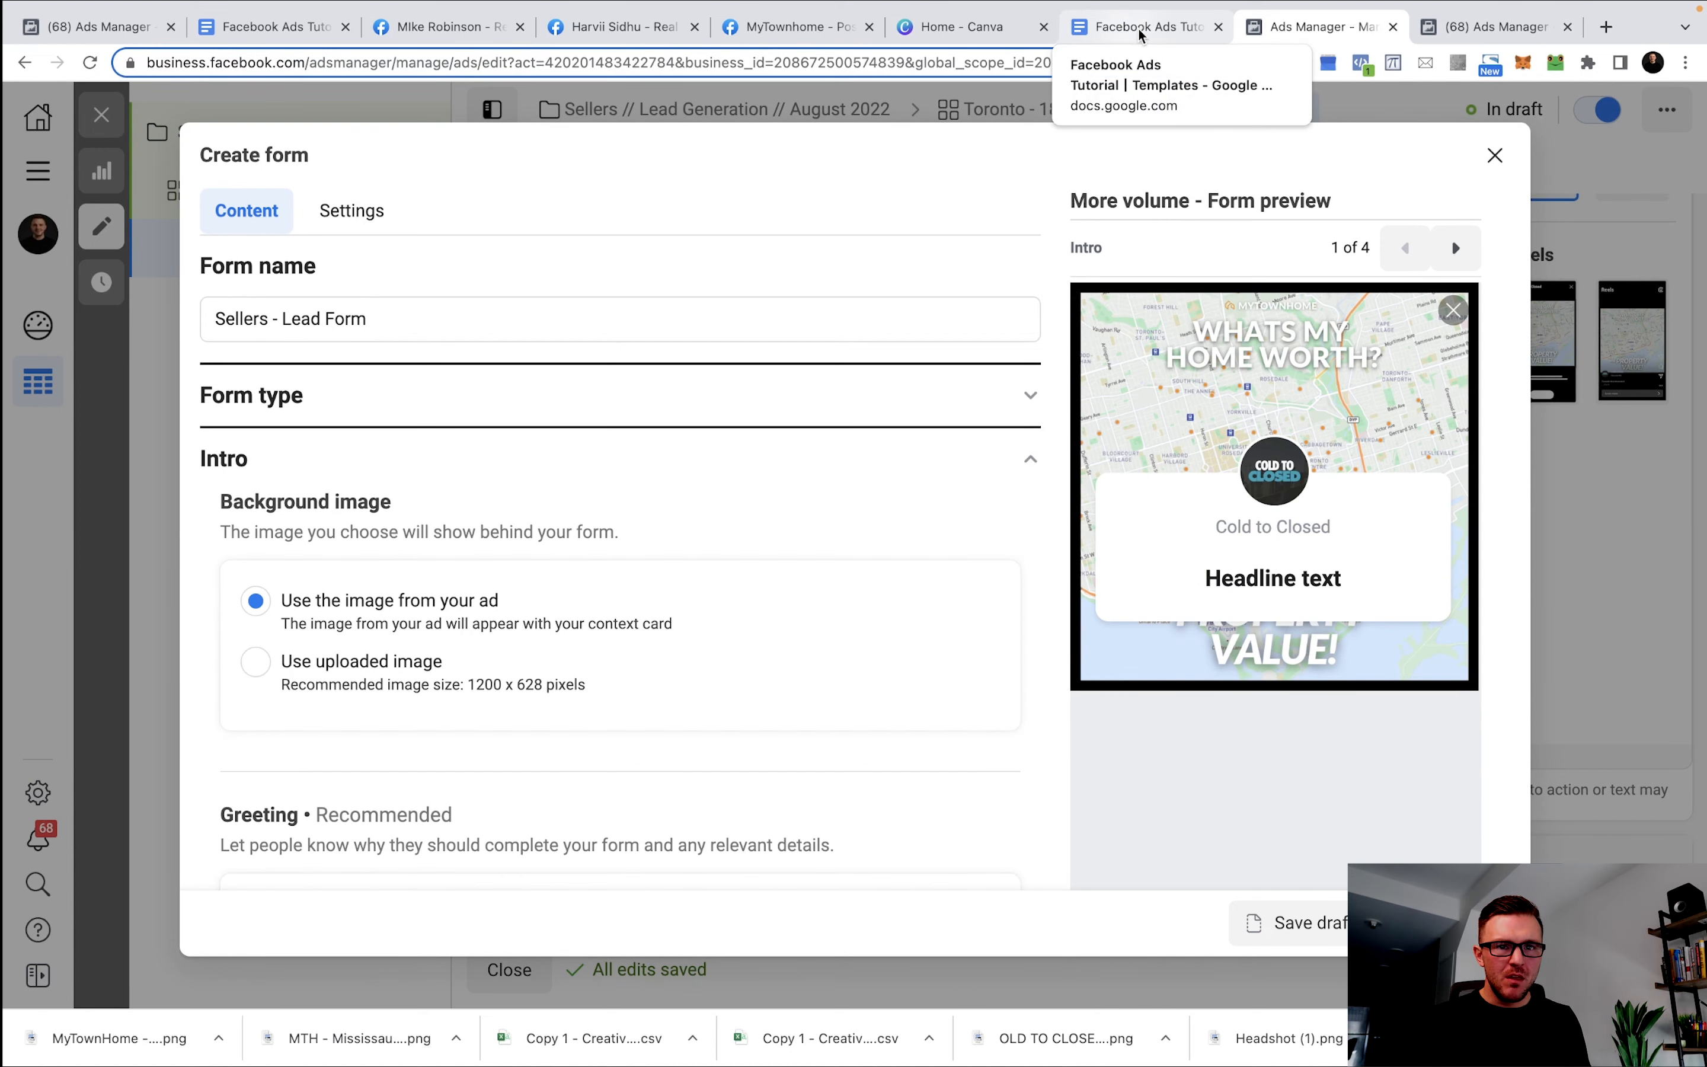
left_click(481, 460)
left_click(472, 396)
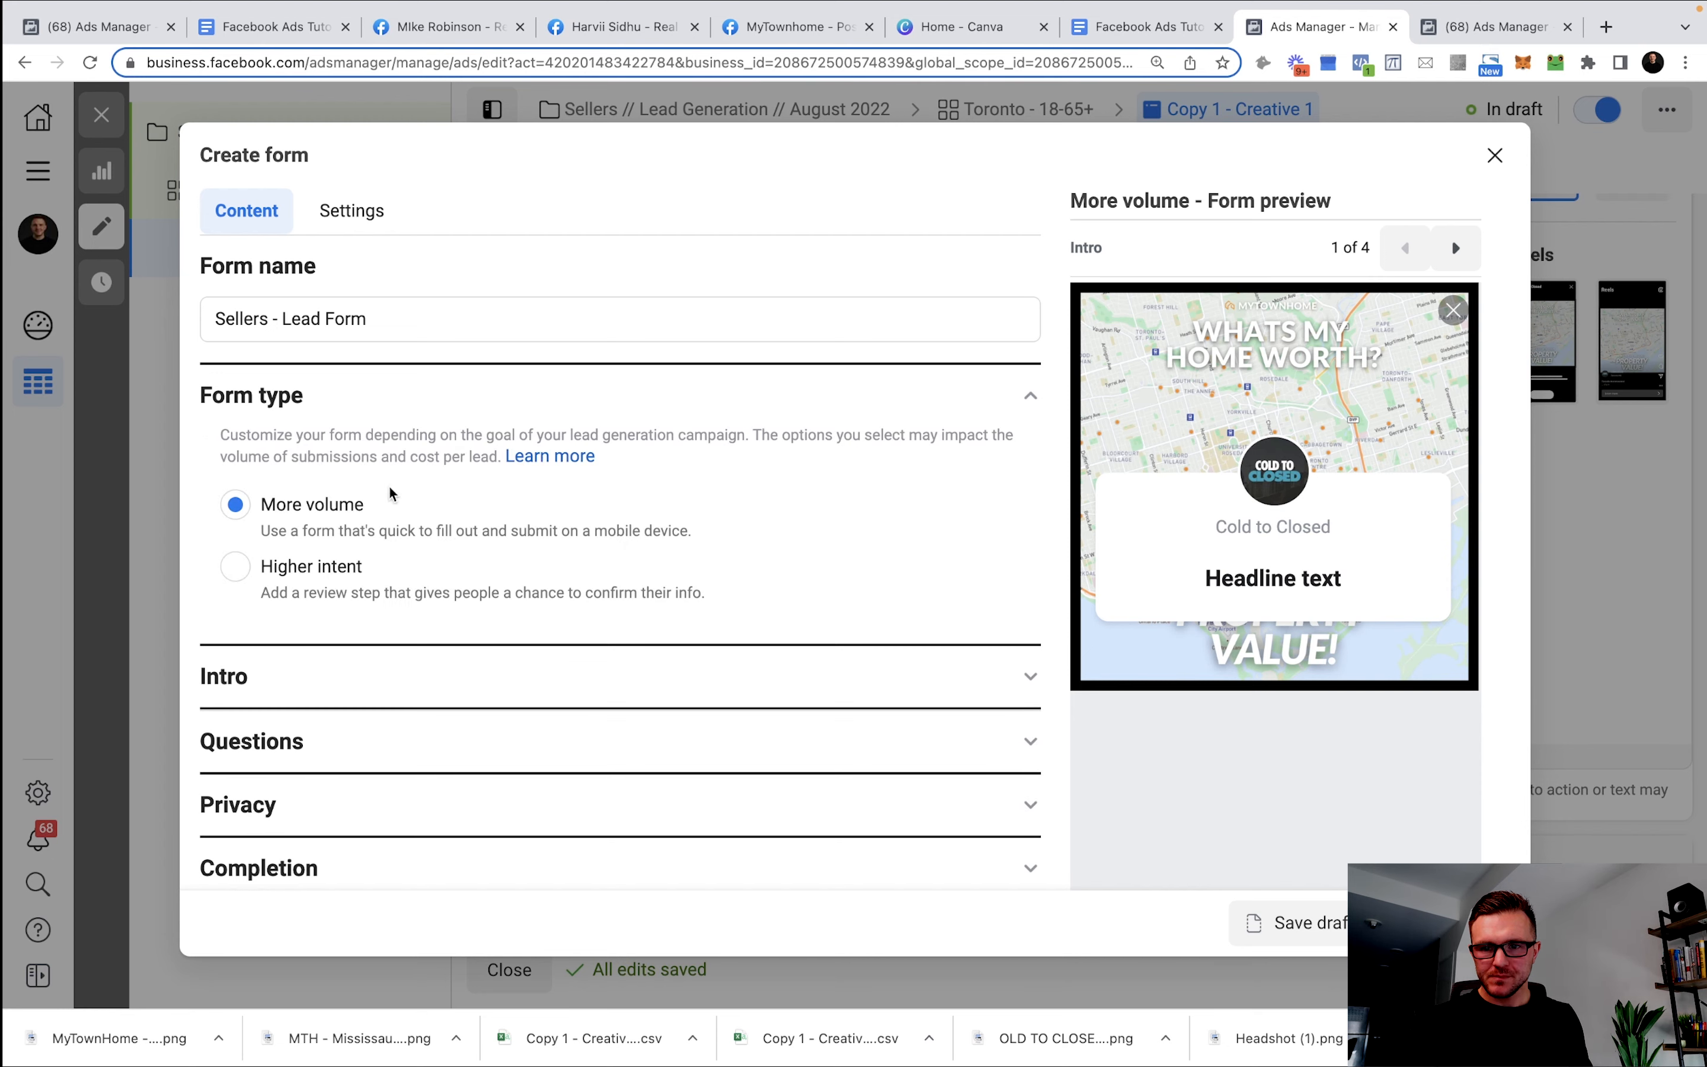
left_click(402, 408)
left_click(397, 404)
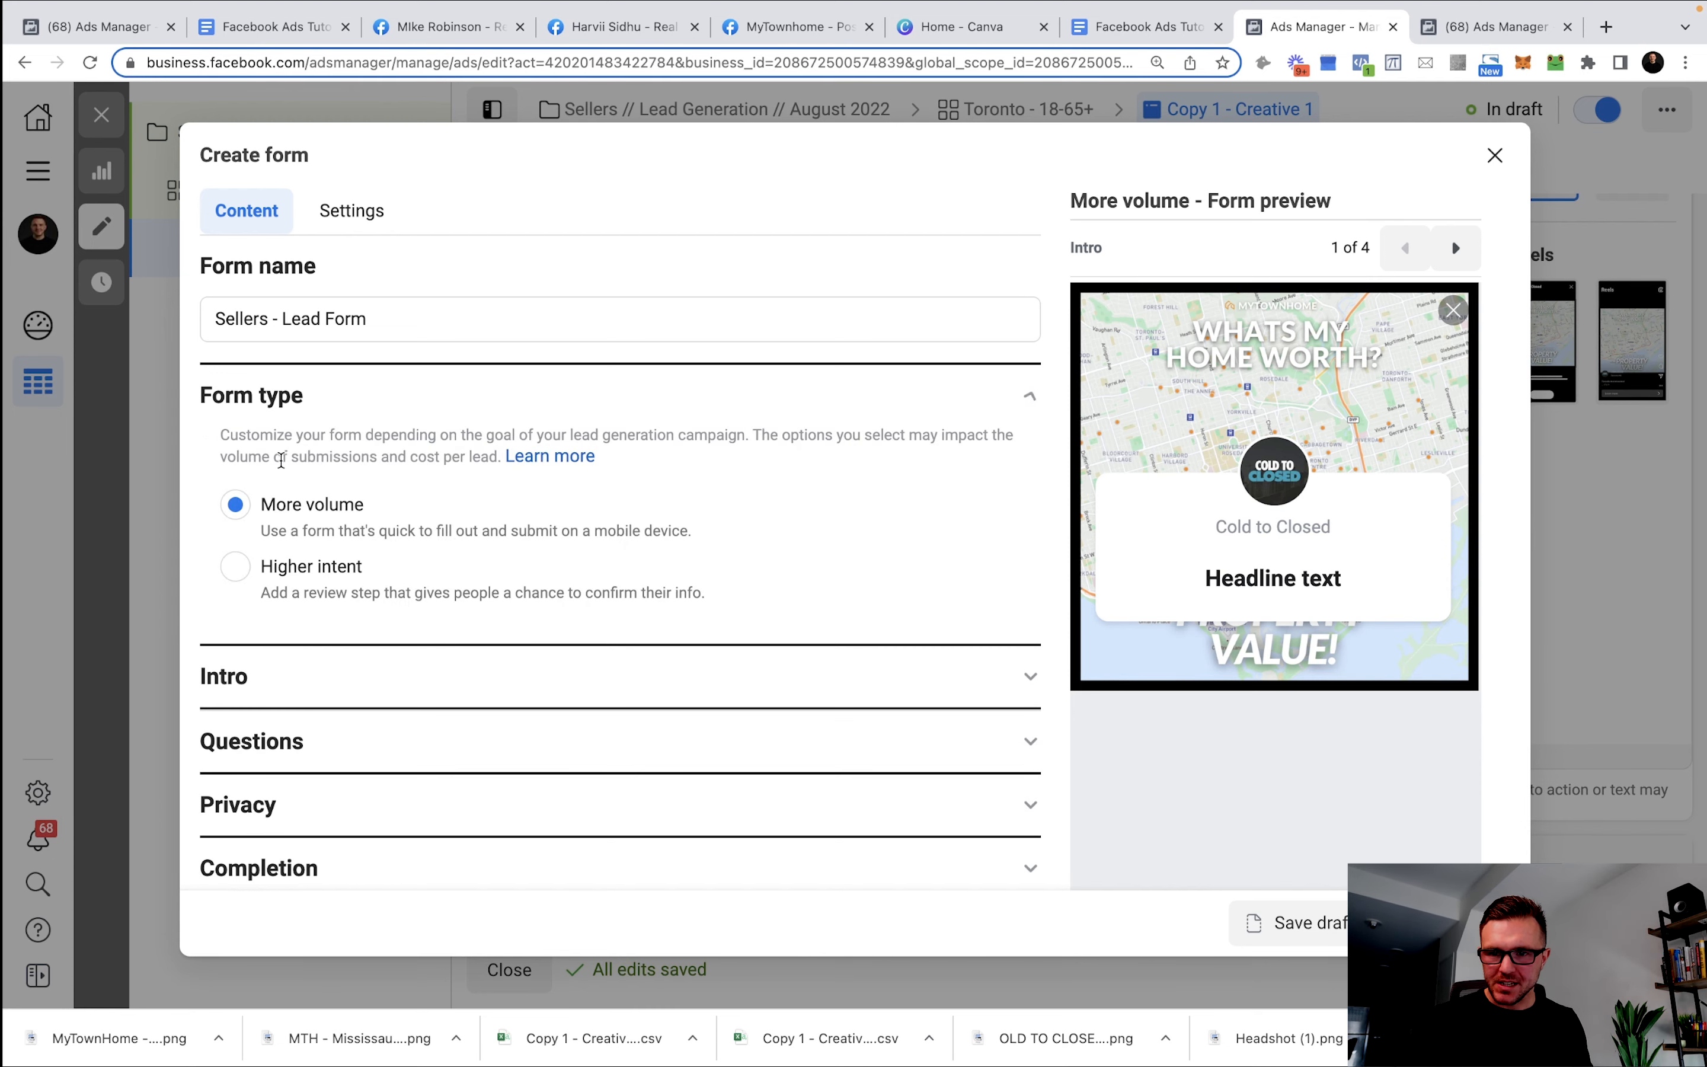
left_click(310, 668)
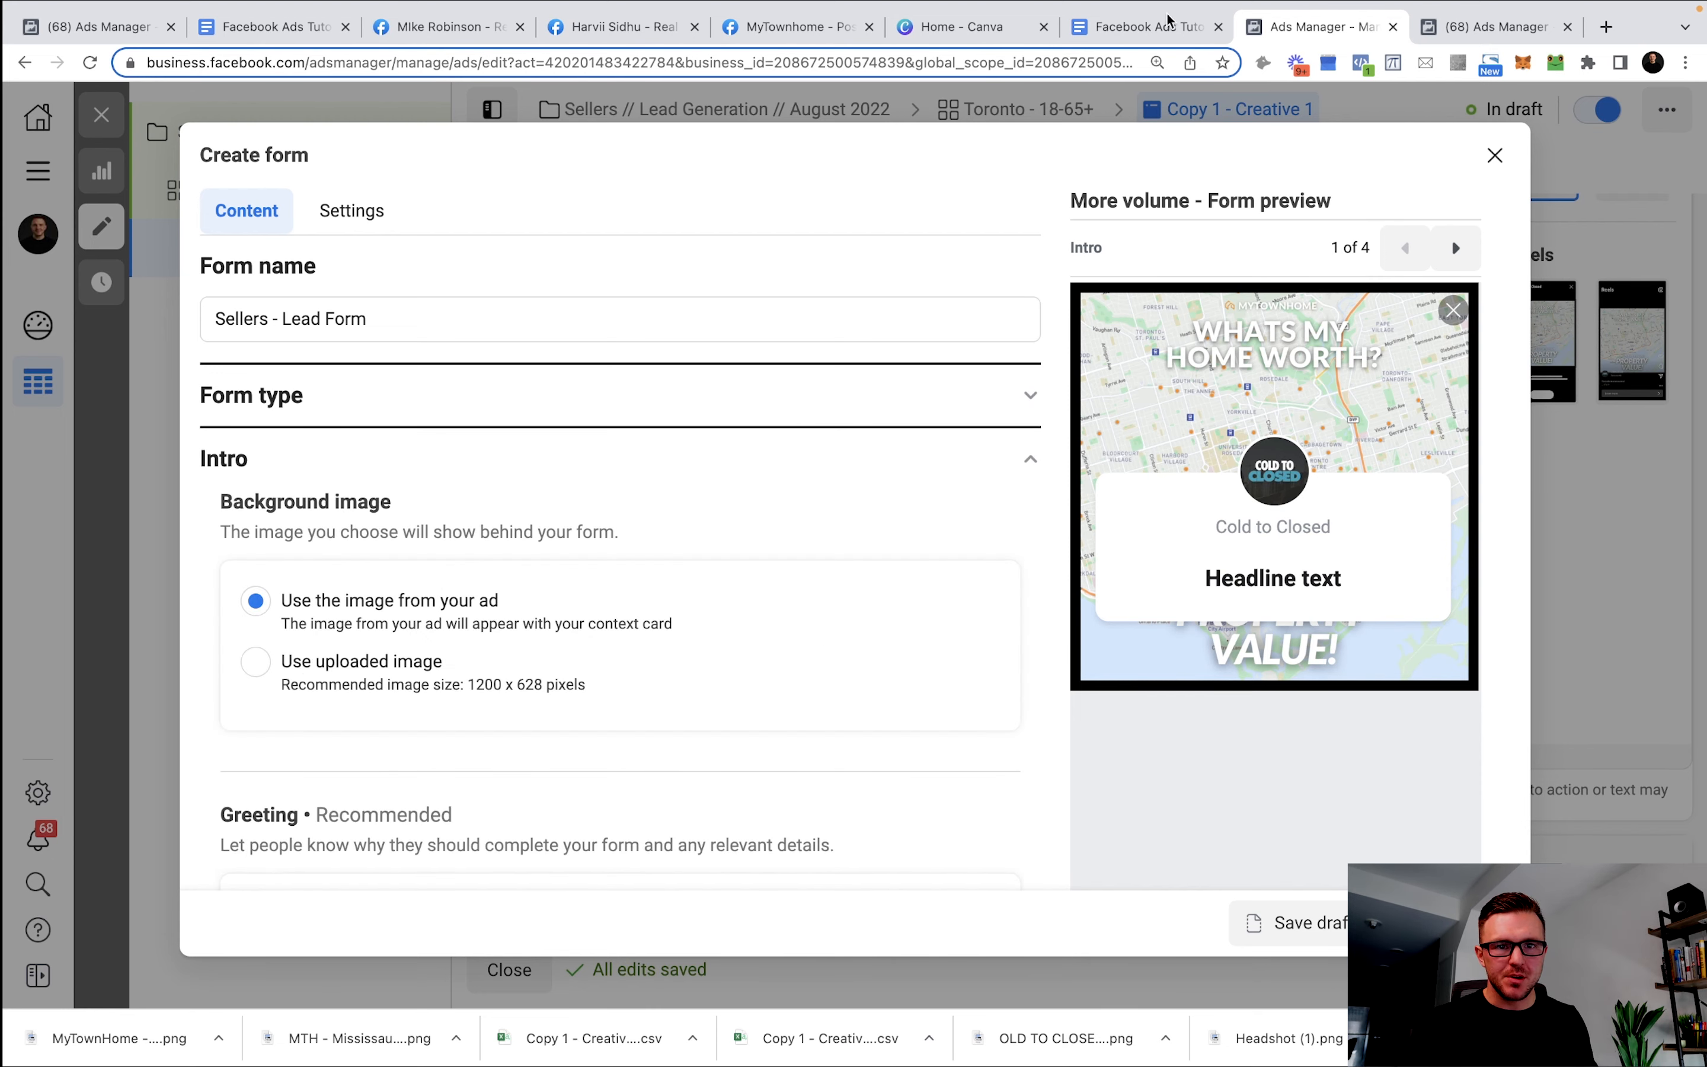
left_click(1150, 26)
scroll(713, 479, "down", 1)
scroll(712, 479, "down", 10)
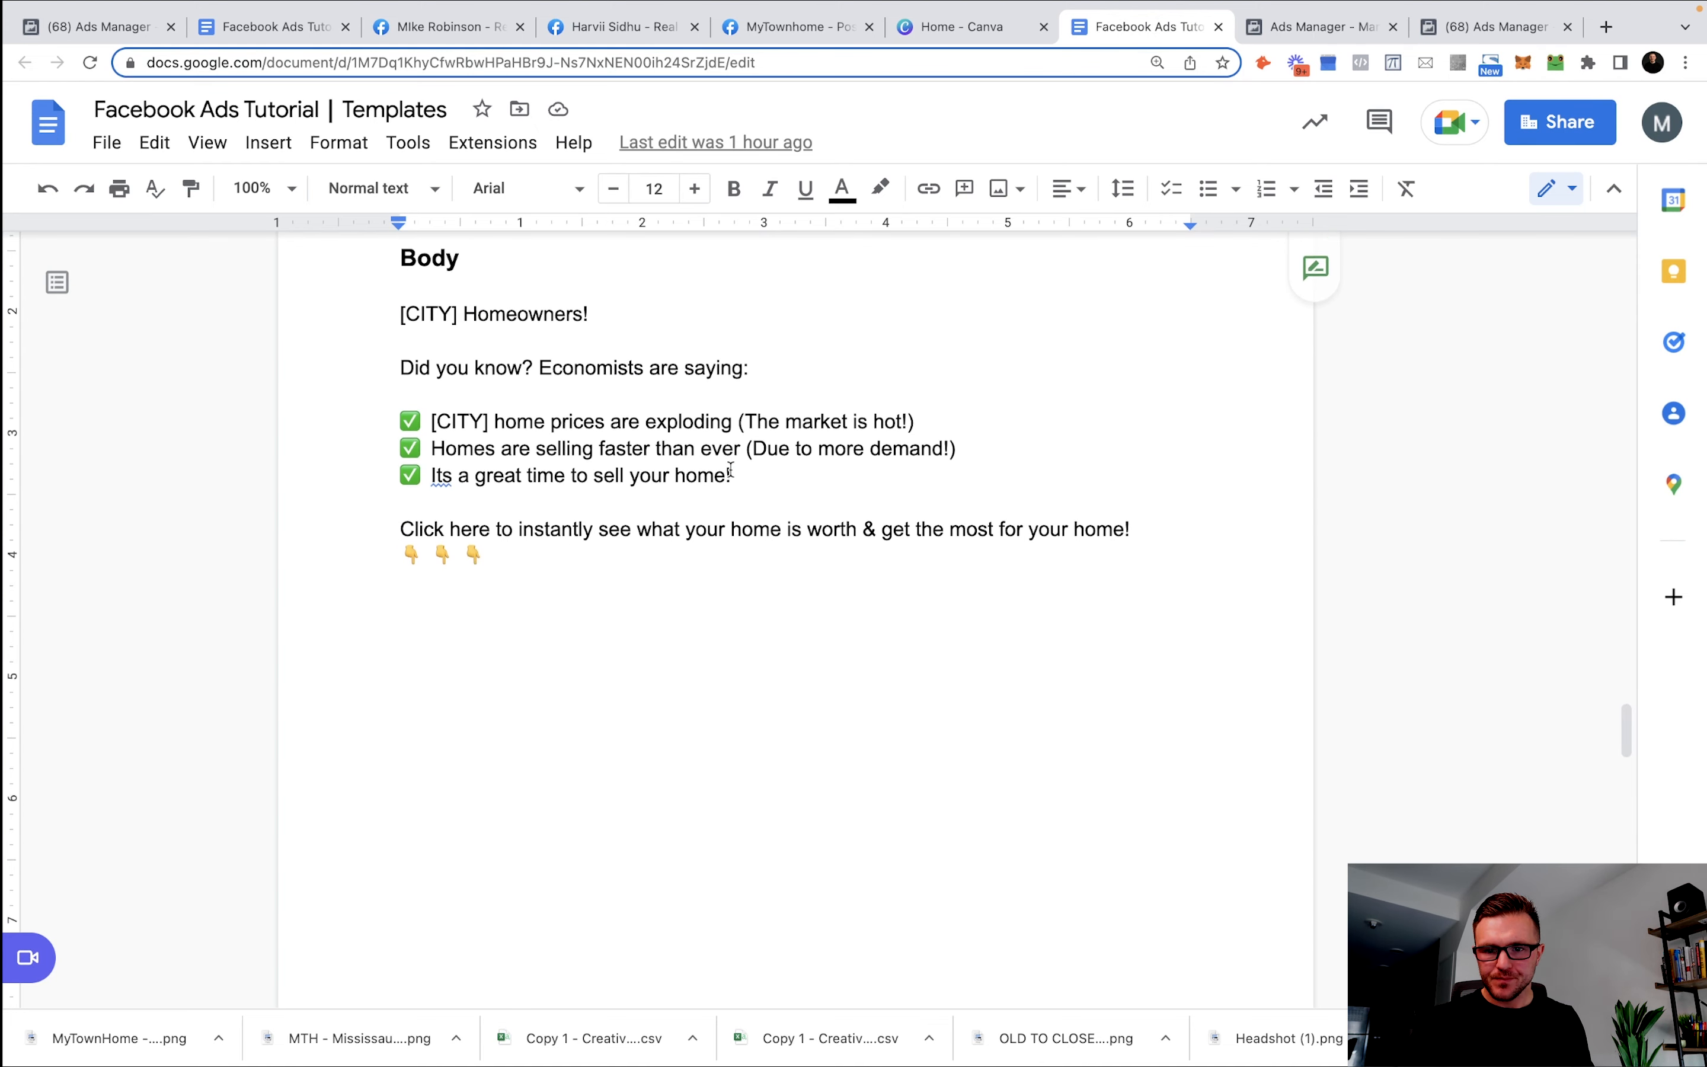
Copy the 'Sellers Ad - Lead Form' headline line from the templates document.
scroll(722, 477, "down", 5)
scroll(724, 473, "up", 3)
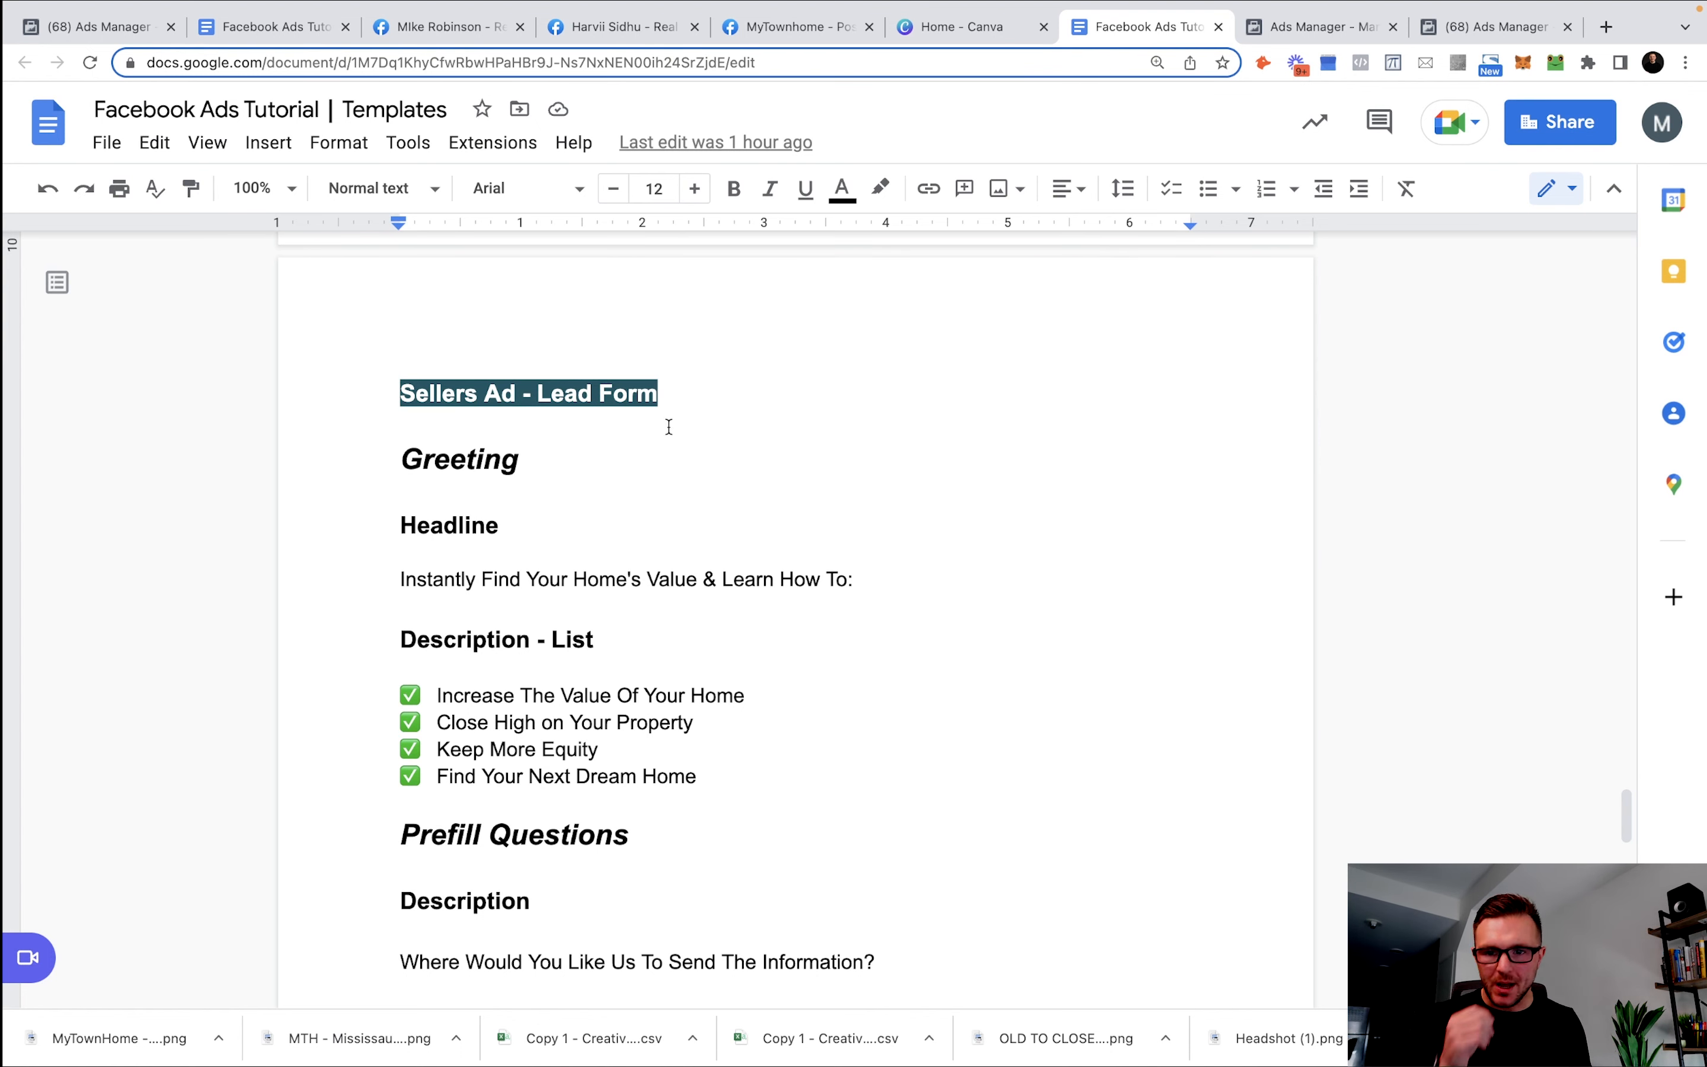
scroll(663, 424, "down", 3)
scroll(661, 423, "down", 2)
scroll(494, 279, "up", 4)
left_click(870, 511)
left_click_drag(870, 512, 400, 513)
key("super+c")
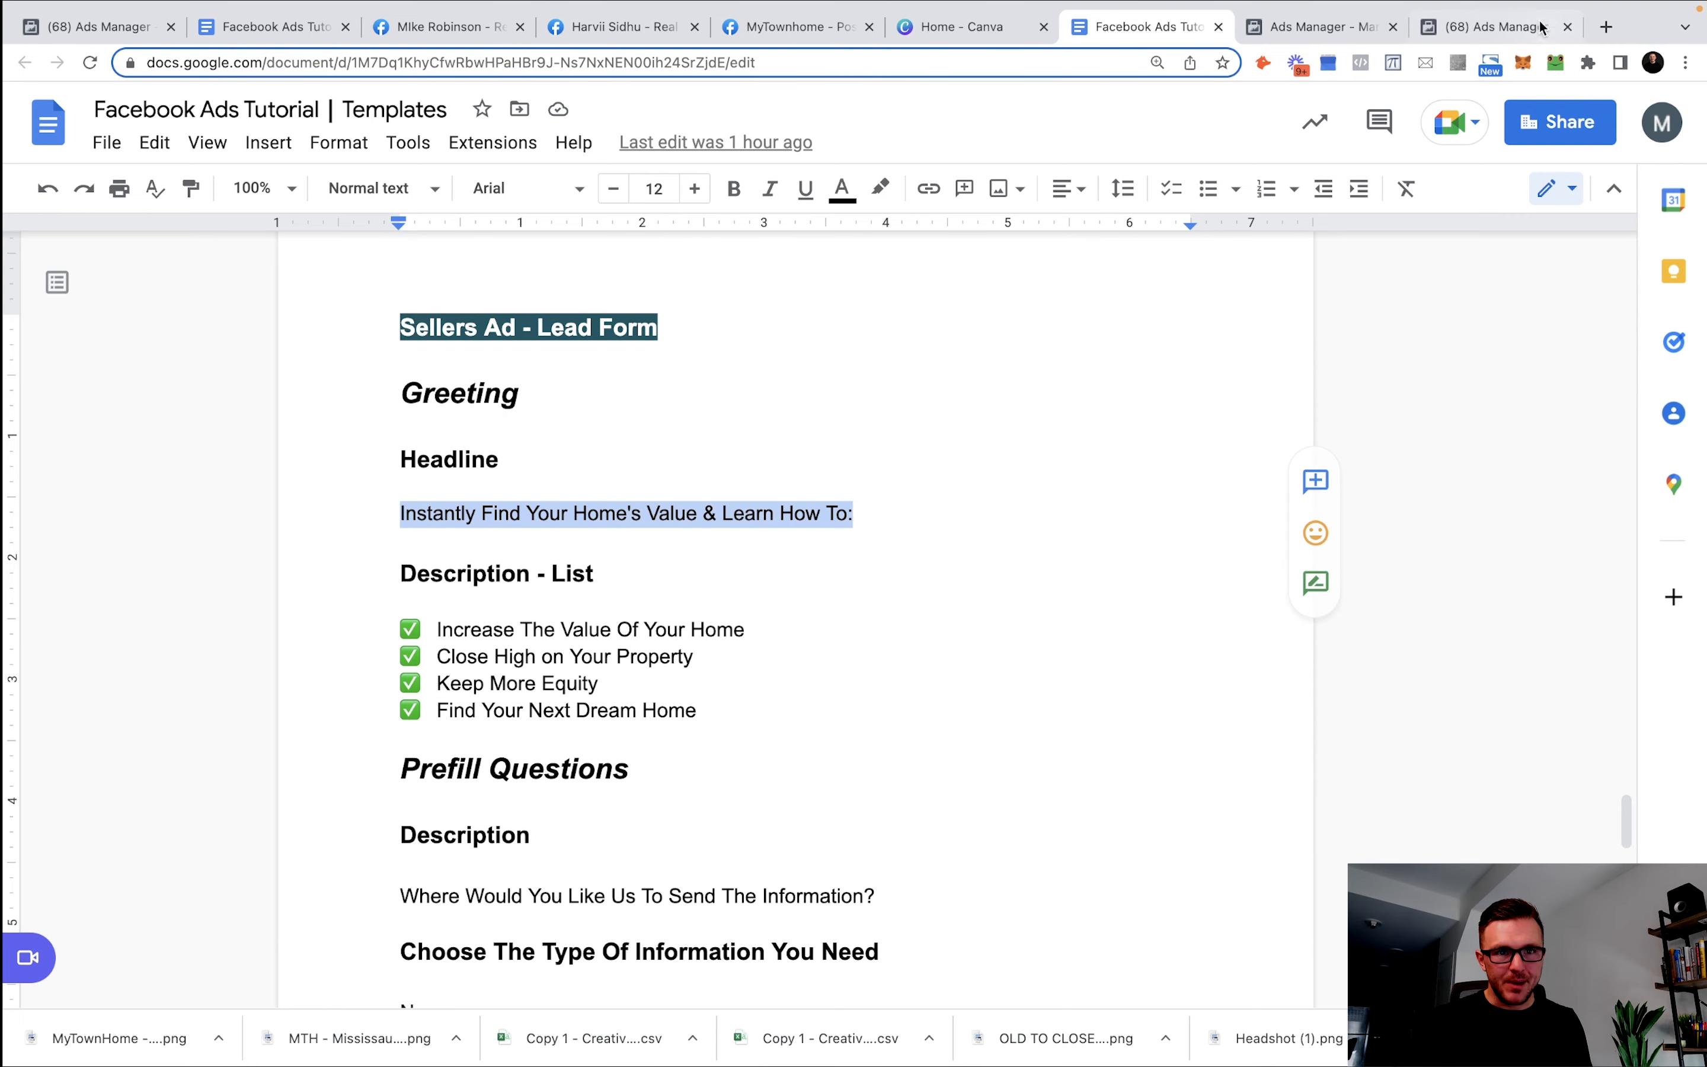
left_click(1354, 29)
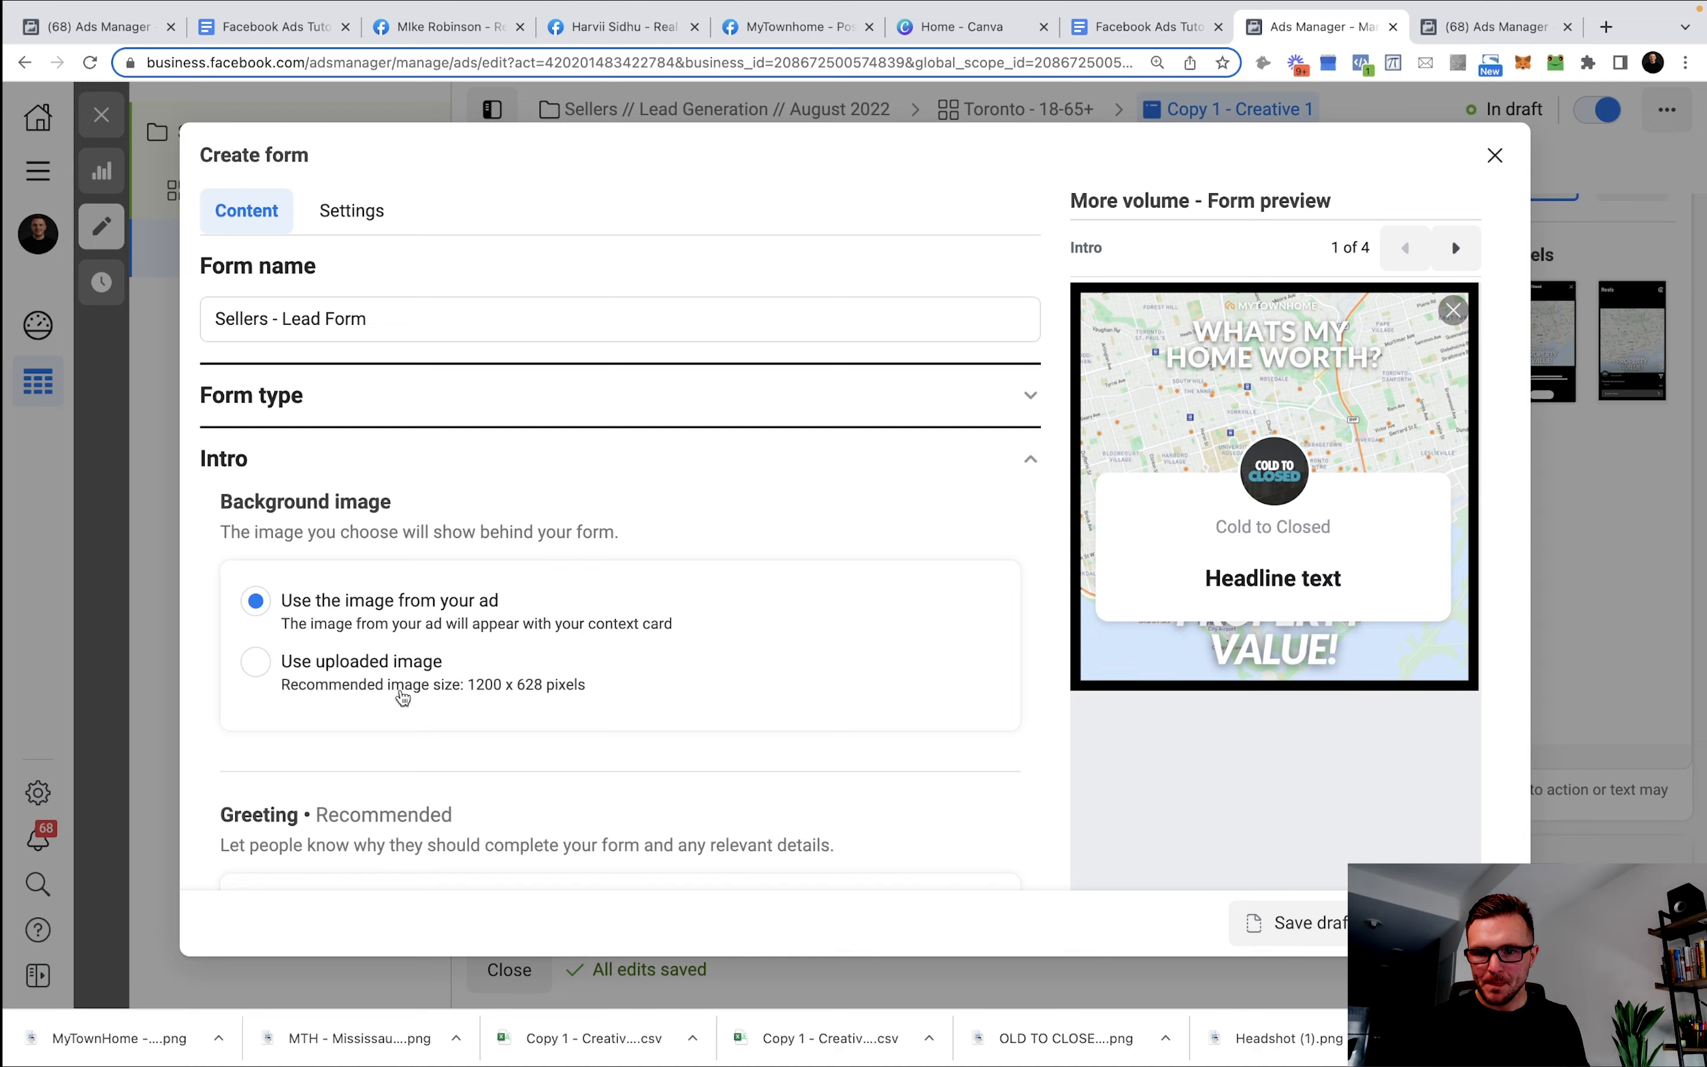
Paste 'Instantly Find Your Home's Value & Learn How To:' as the greeting headline.
scroll(403, 697, "down", 4)
left_click(465, 660)
key("super+v")
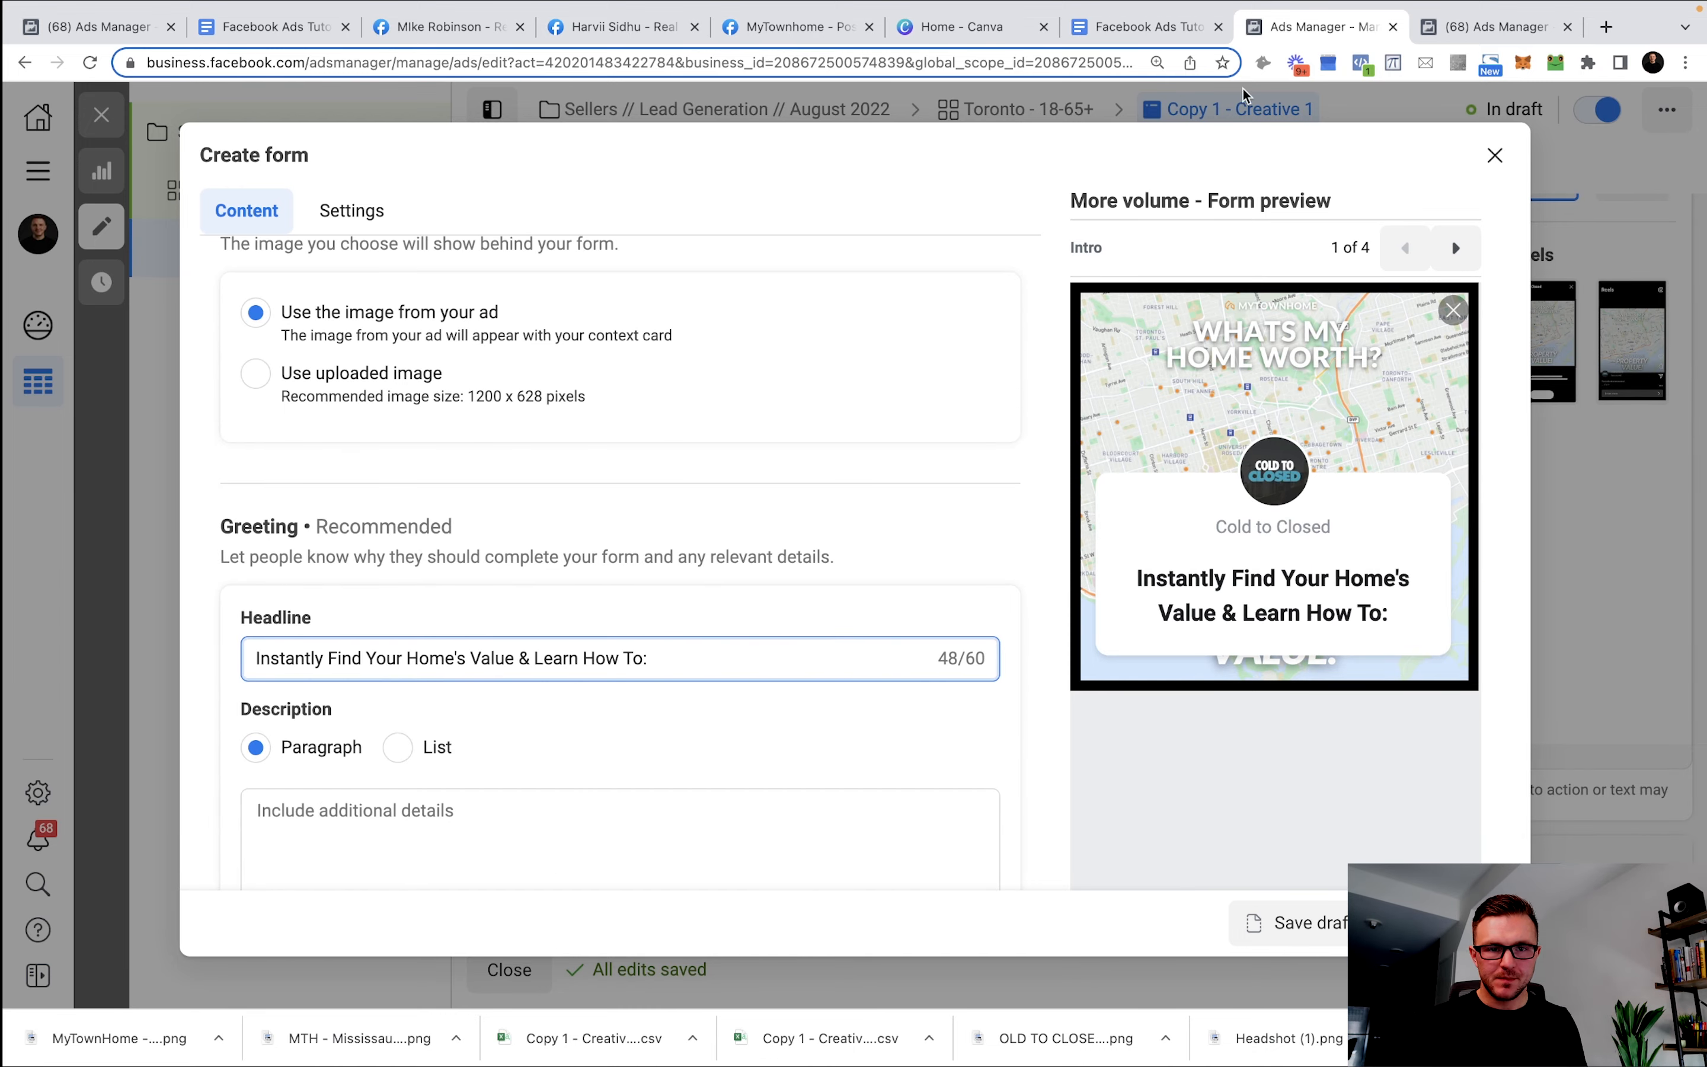
Make the greeting description a list and paste the copied benefit lines into its first item.
left_click(1143, 28)
left_click_drag(698, 712, 275, 618)
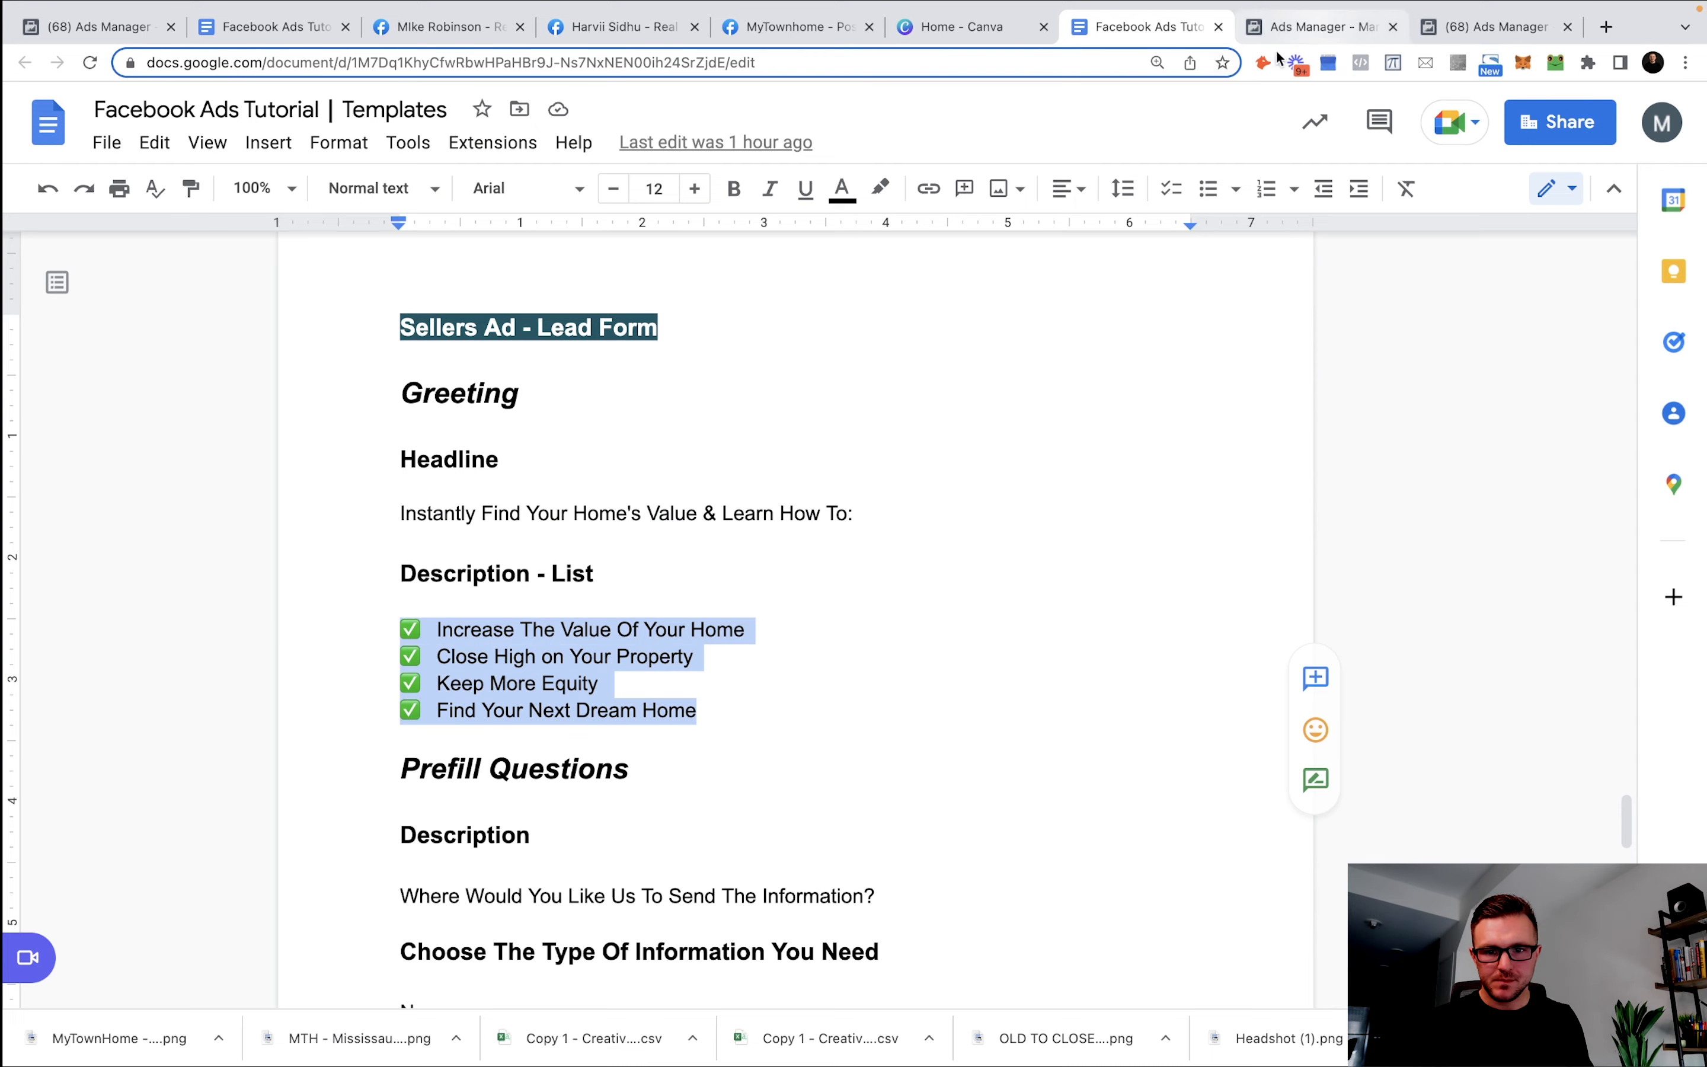
left_click(1320, 27)
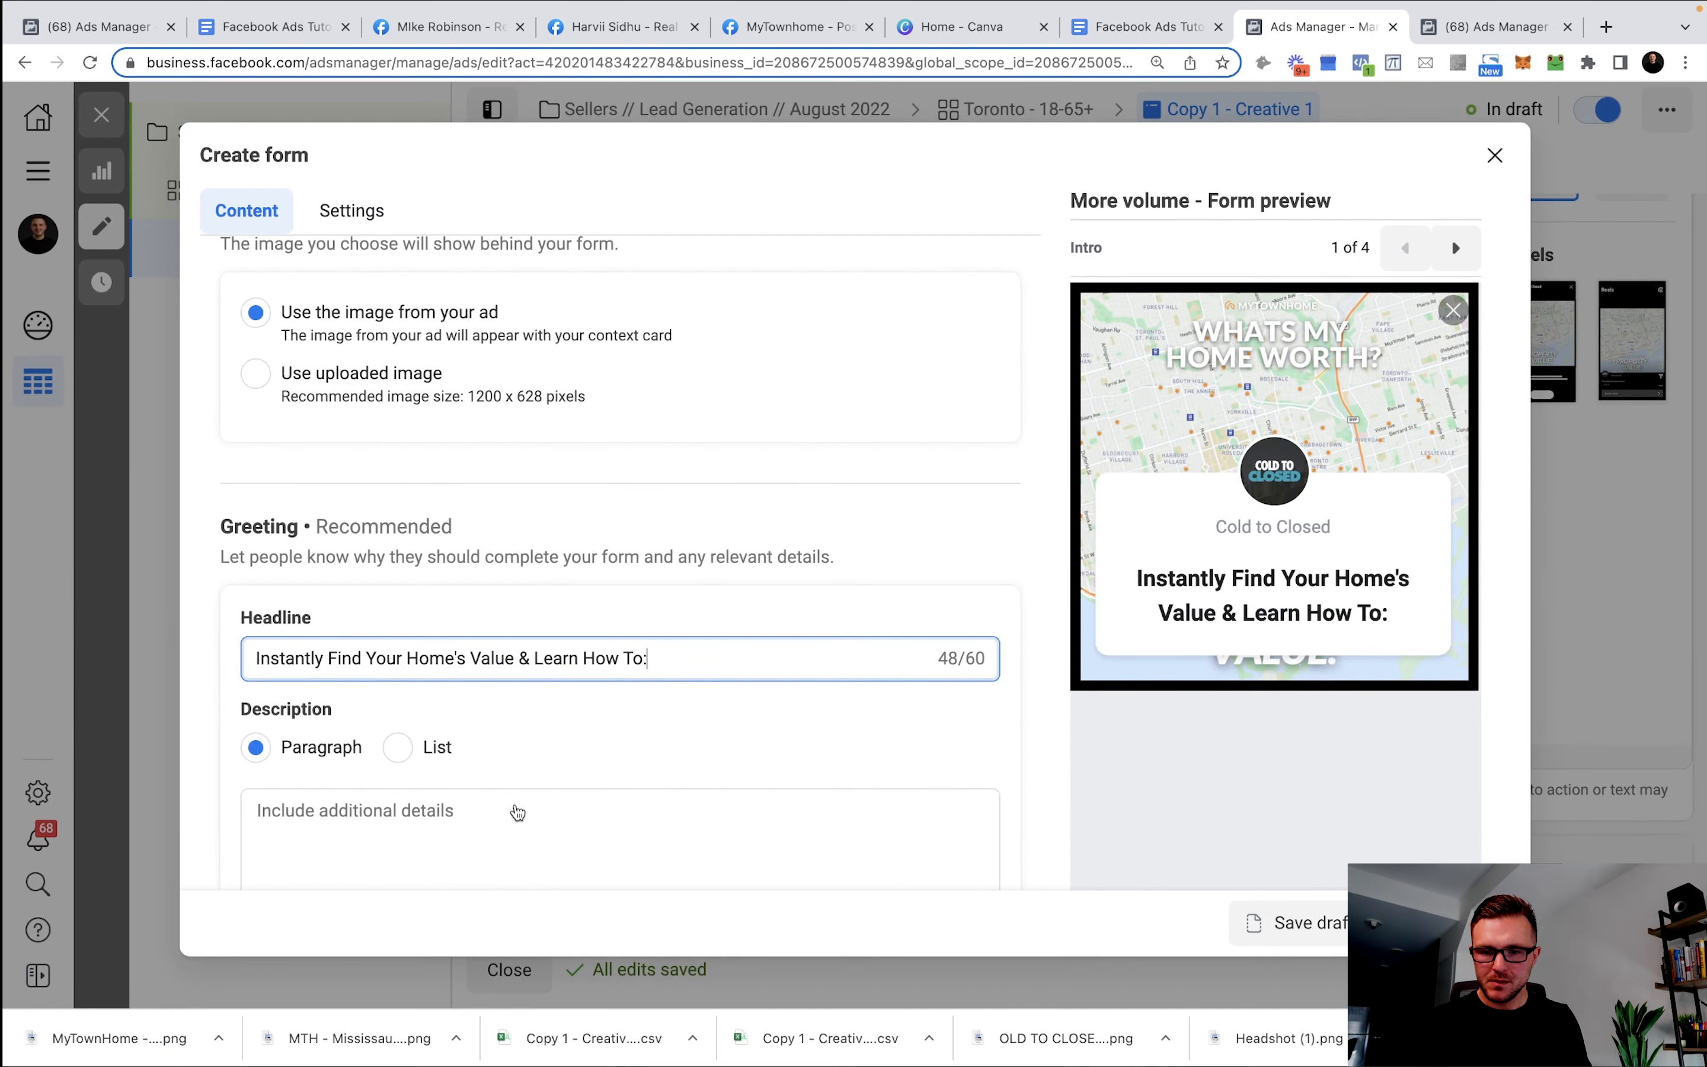
scroll(519, 813, "down", 10)
scroll(643, 573, "up", 6)
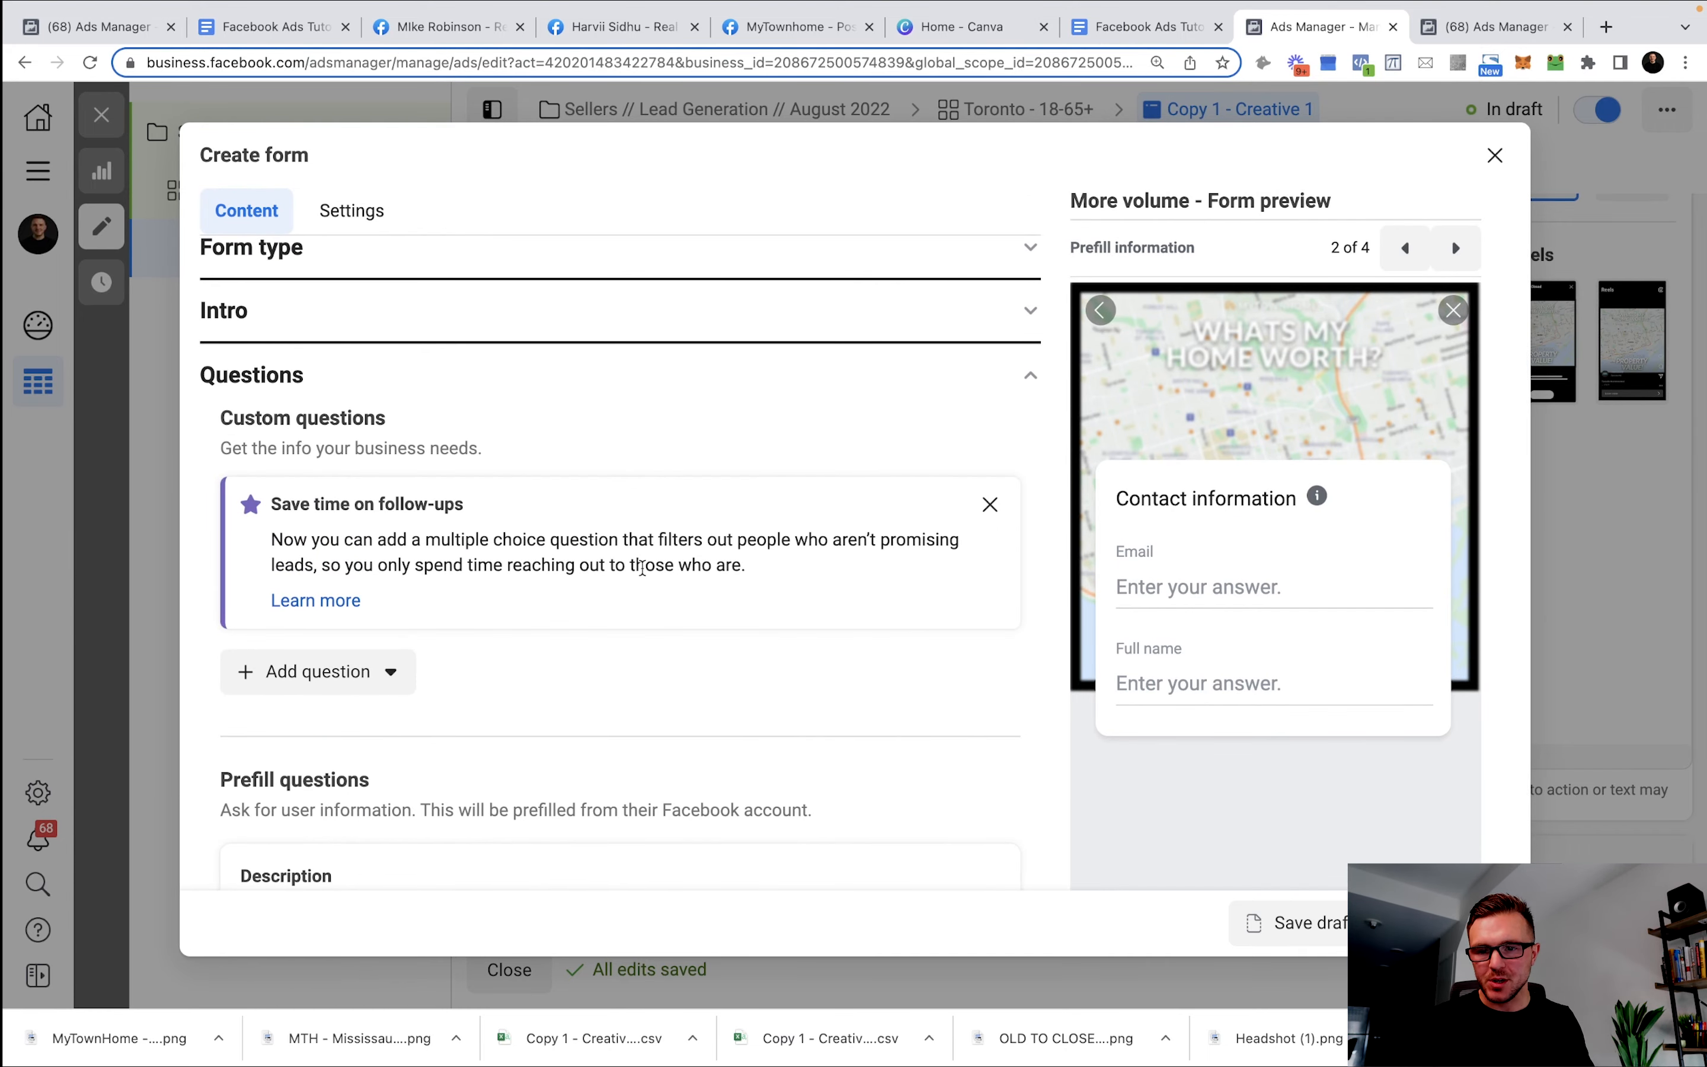
scroll(556, 601, "down", 6)
scroll(564, 575, "up", 9)
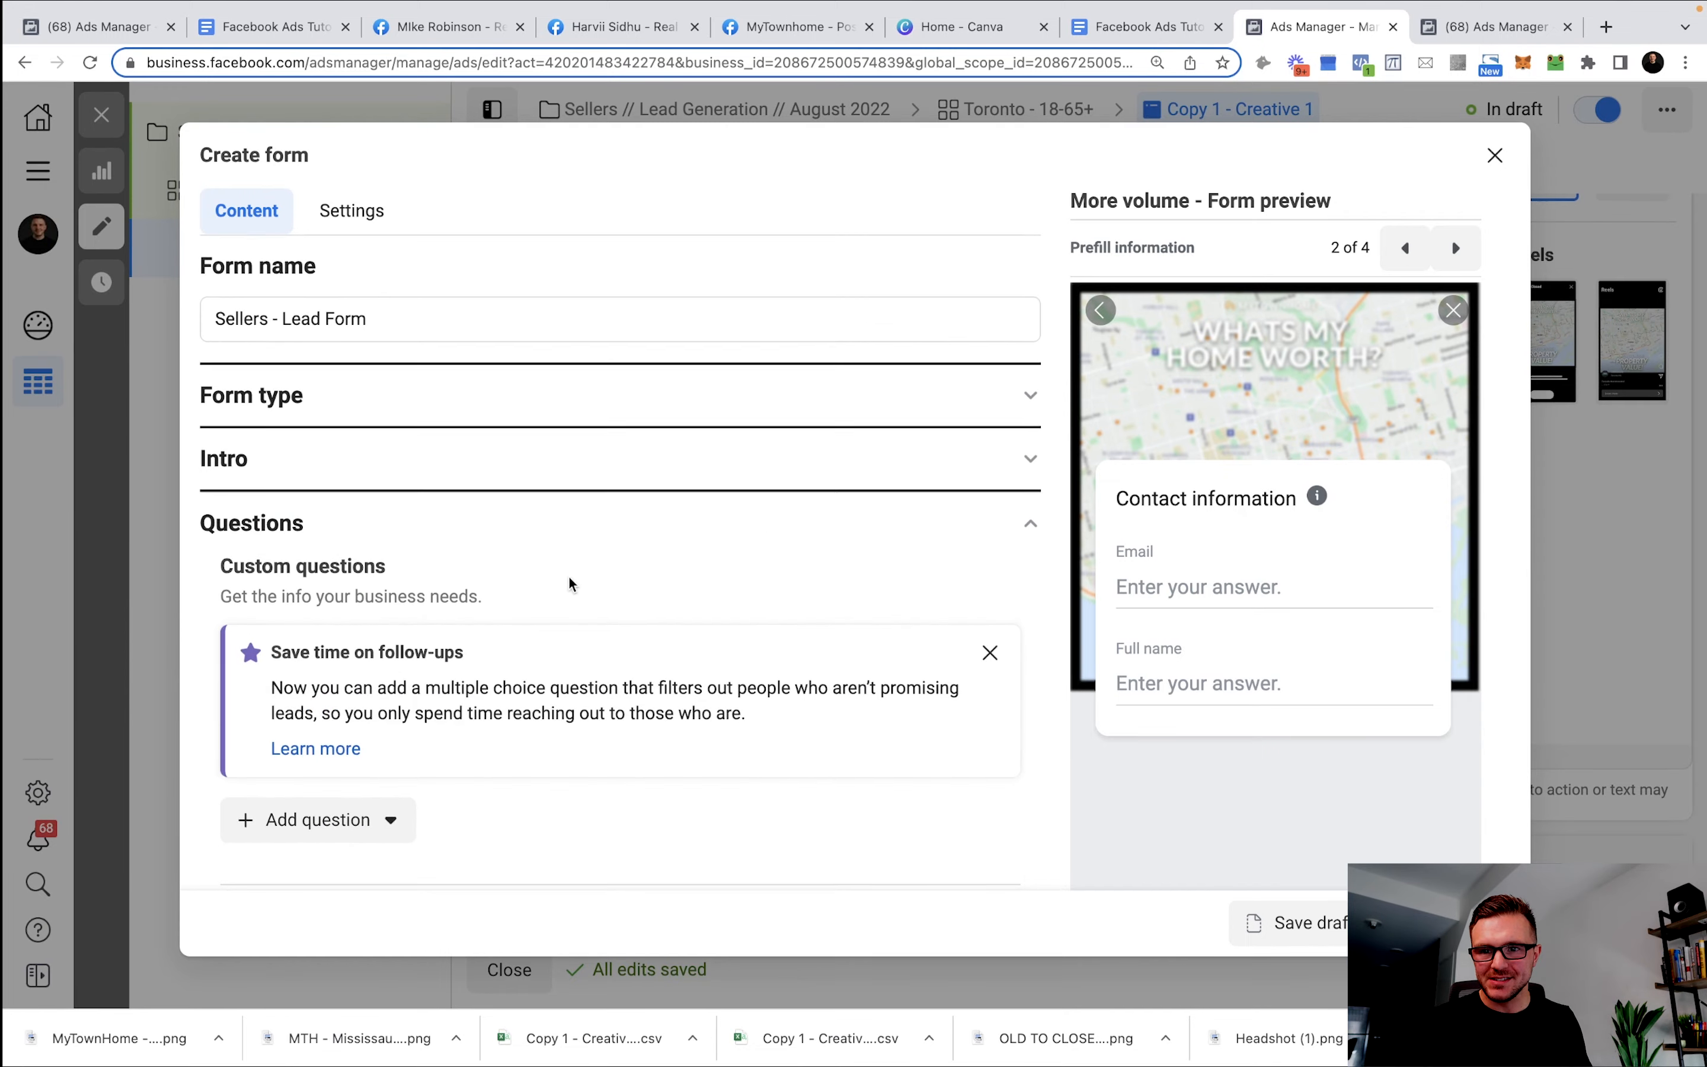
left_click(424, 466)
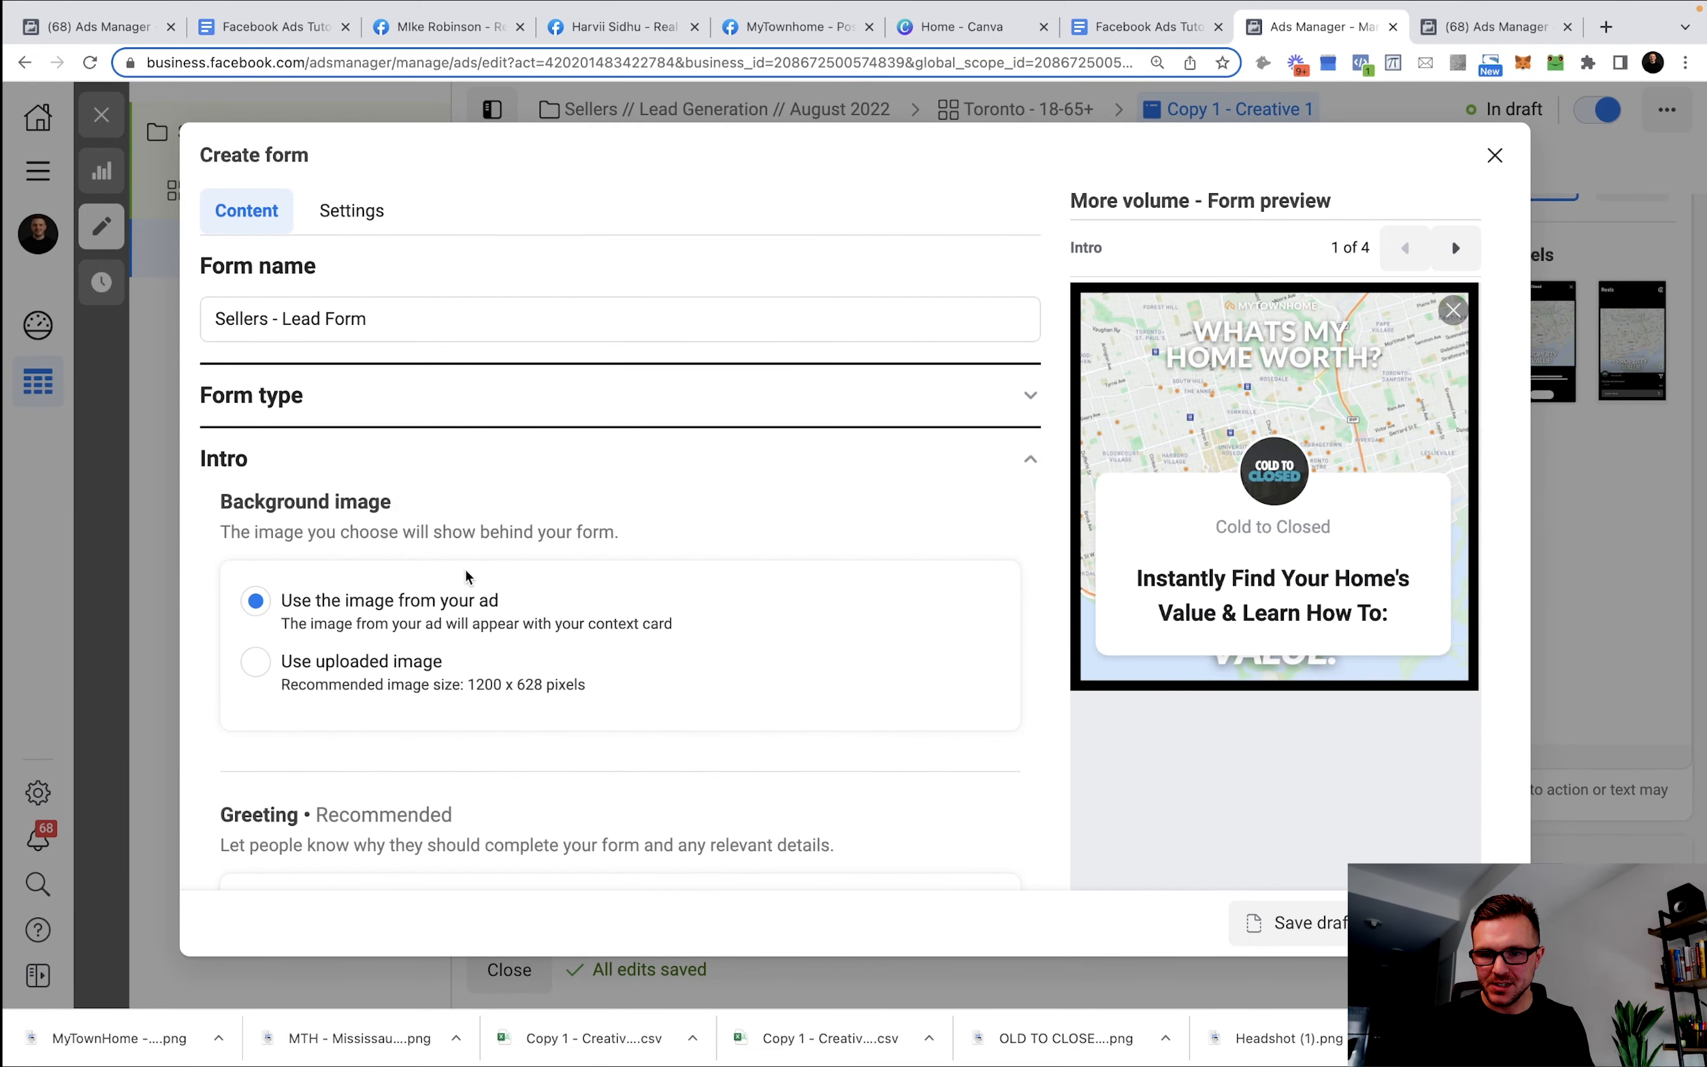
scroll(459, 557, "down", 7)
left_click(398, 488)
left_click(397, 557)
type("✅ Increase The Value Of Your Home ✅ Close High on Your Property ✅ Keep More E")
Move 'Close High on Your Property' into the second list item and trim the first item.
left_click_drag(541, 548, 815, 554)
left_click(815, 554)
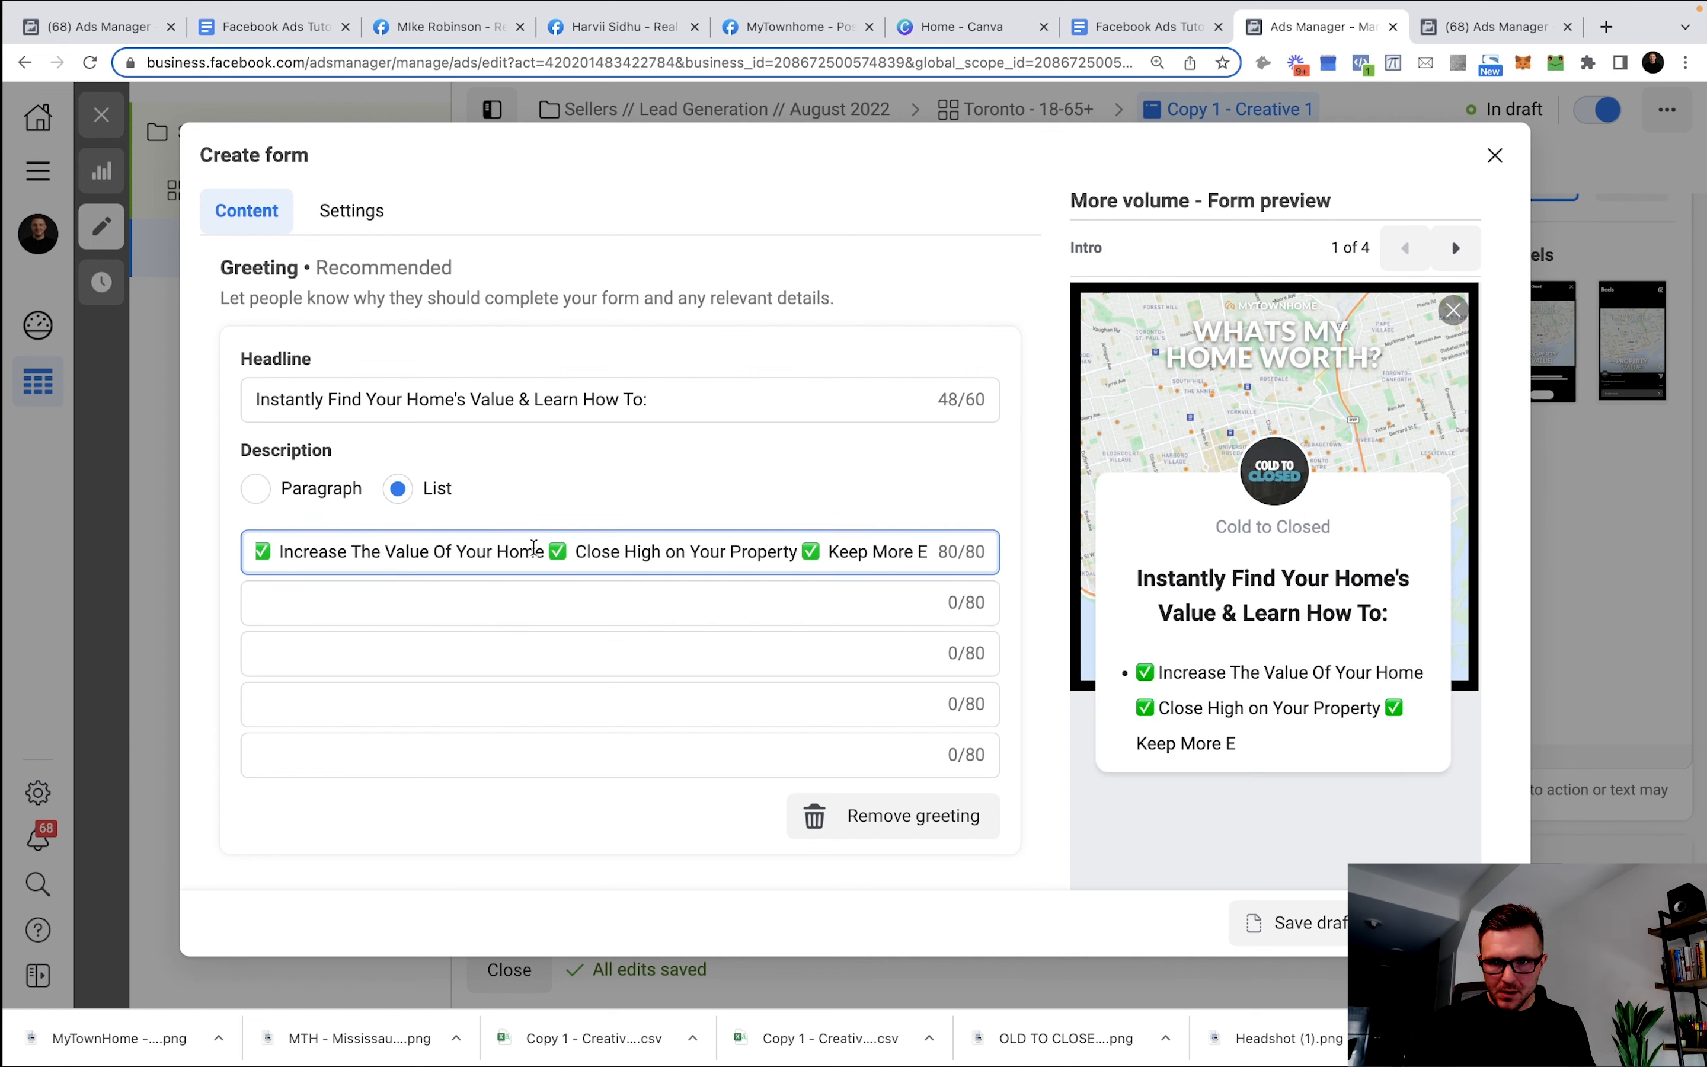
left_click_drag(551, 555, 795, 557)
key("super+c")
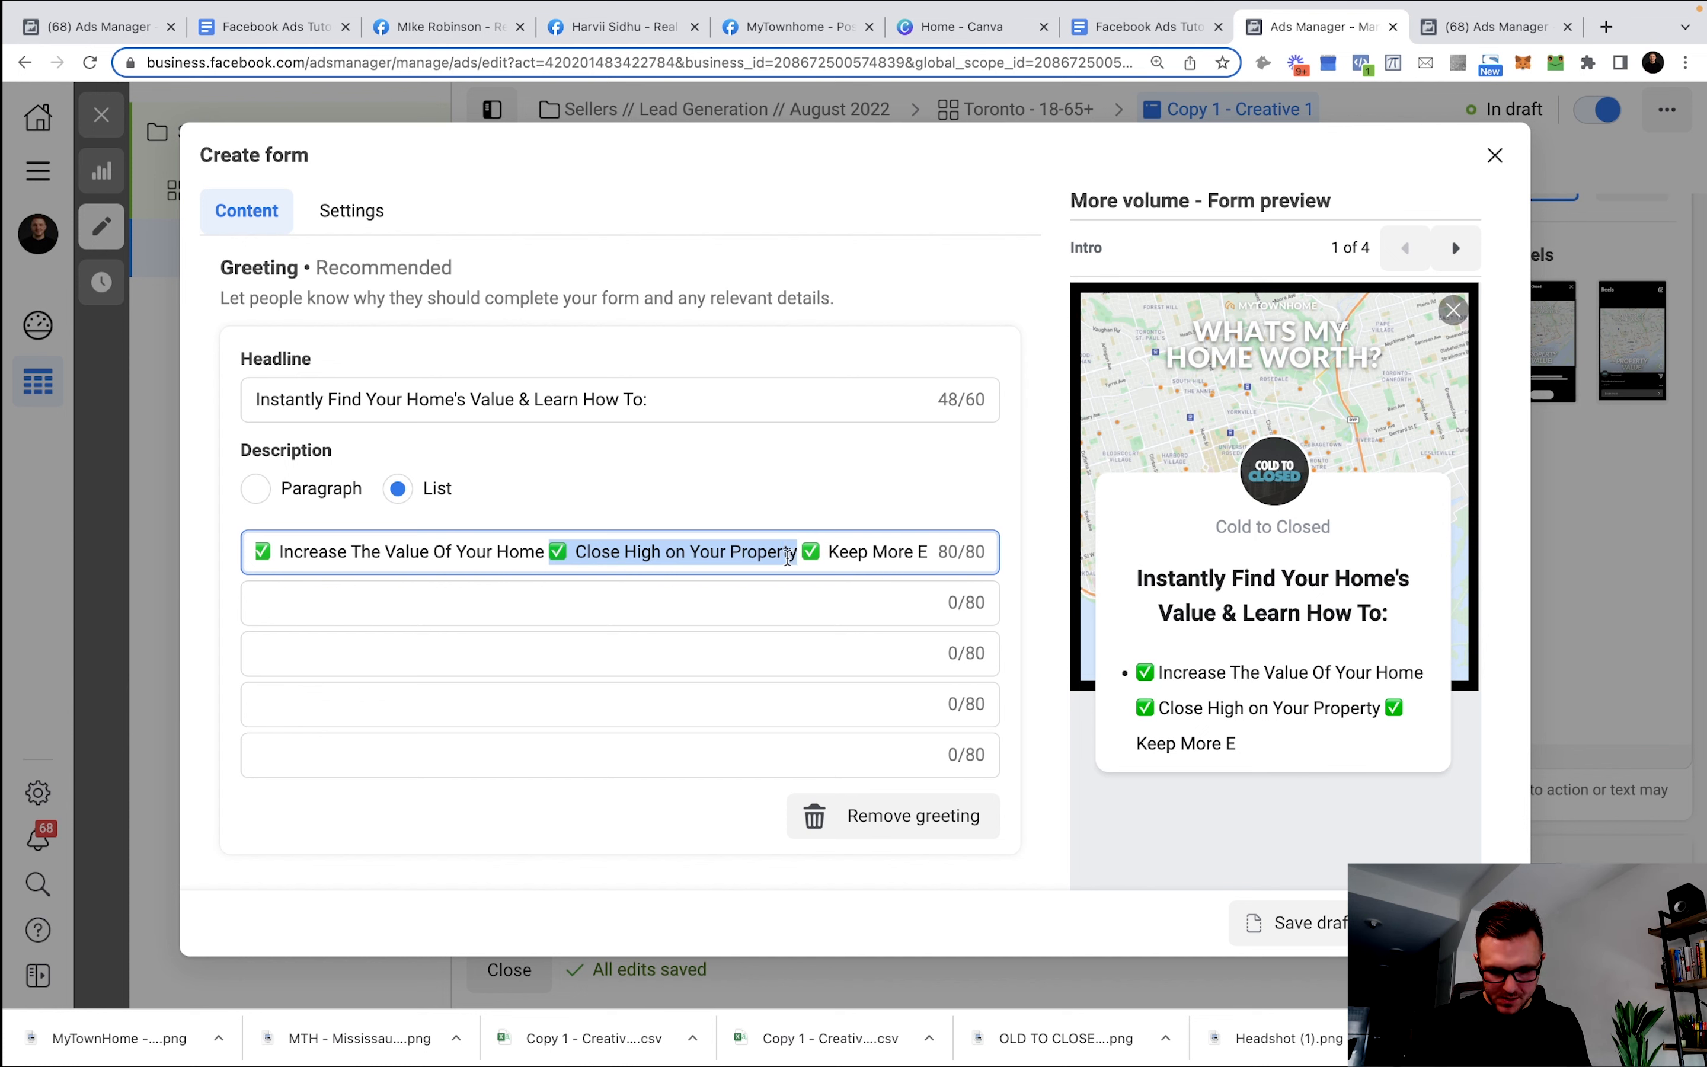
key("BackSpace")
key("super+v")
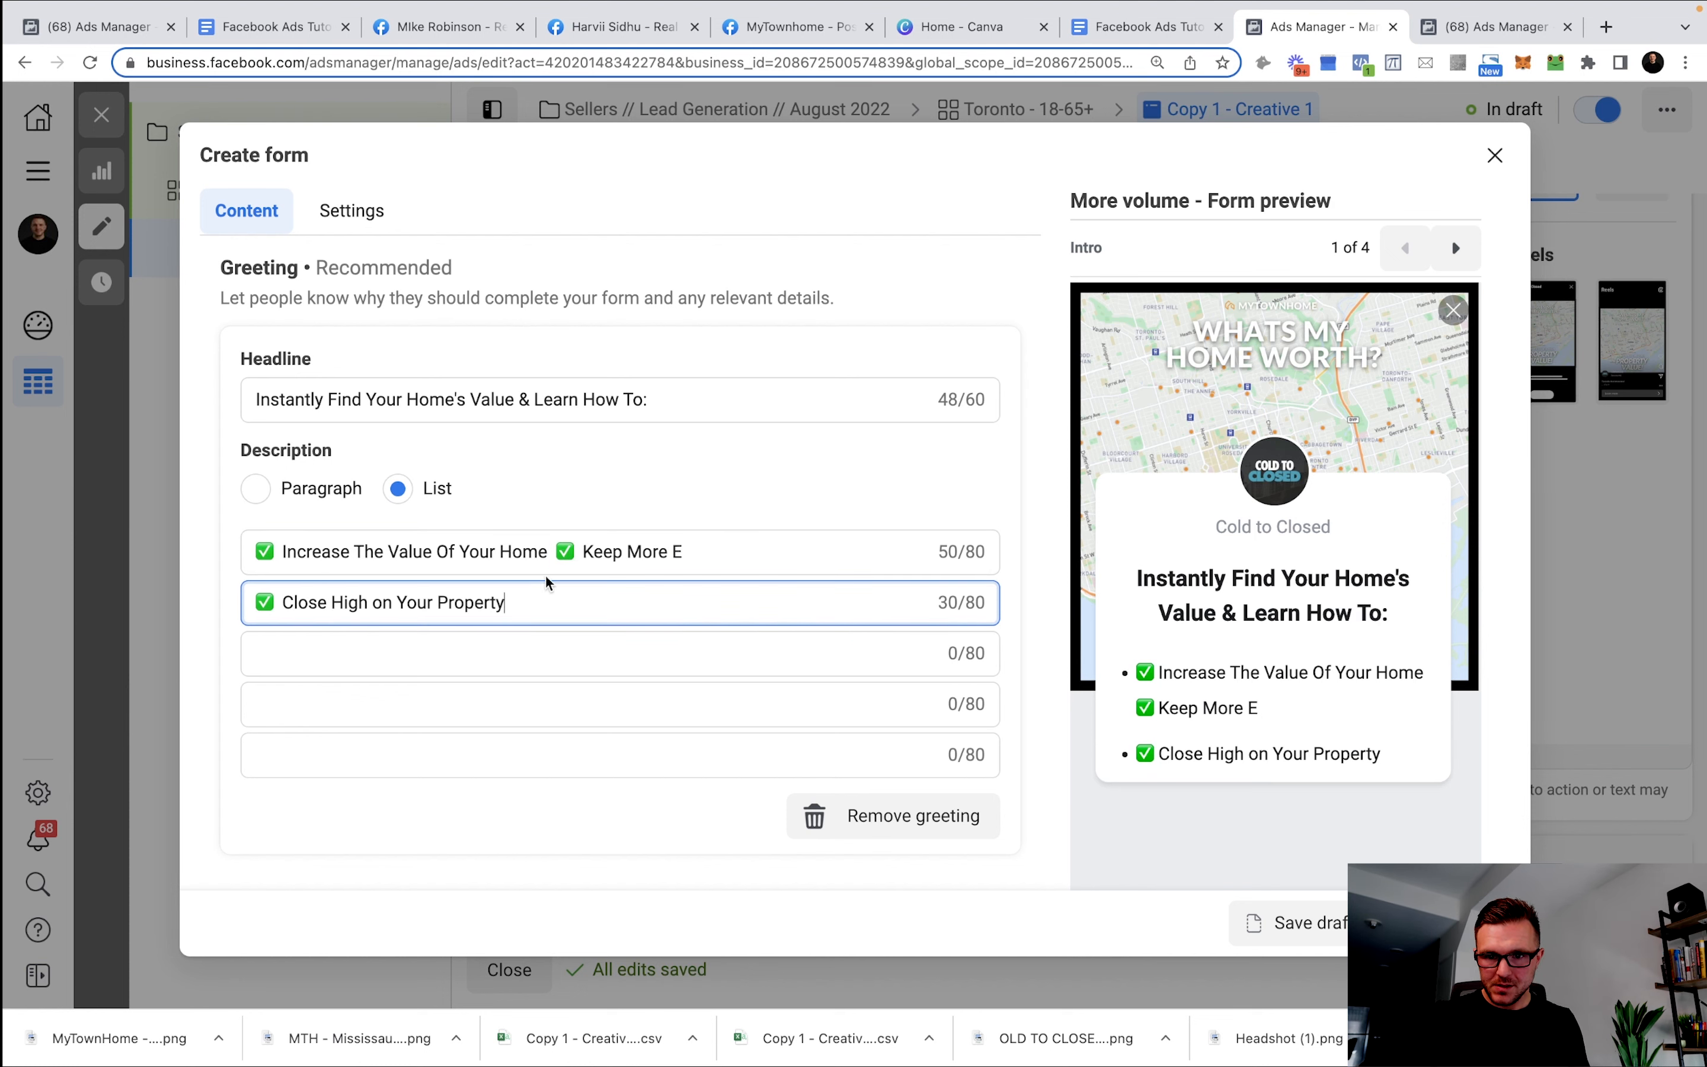
left_click(553, 548)
key("shift+End")
key("BackSpace")
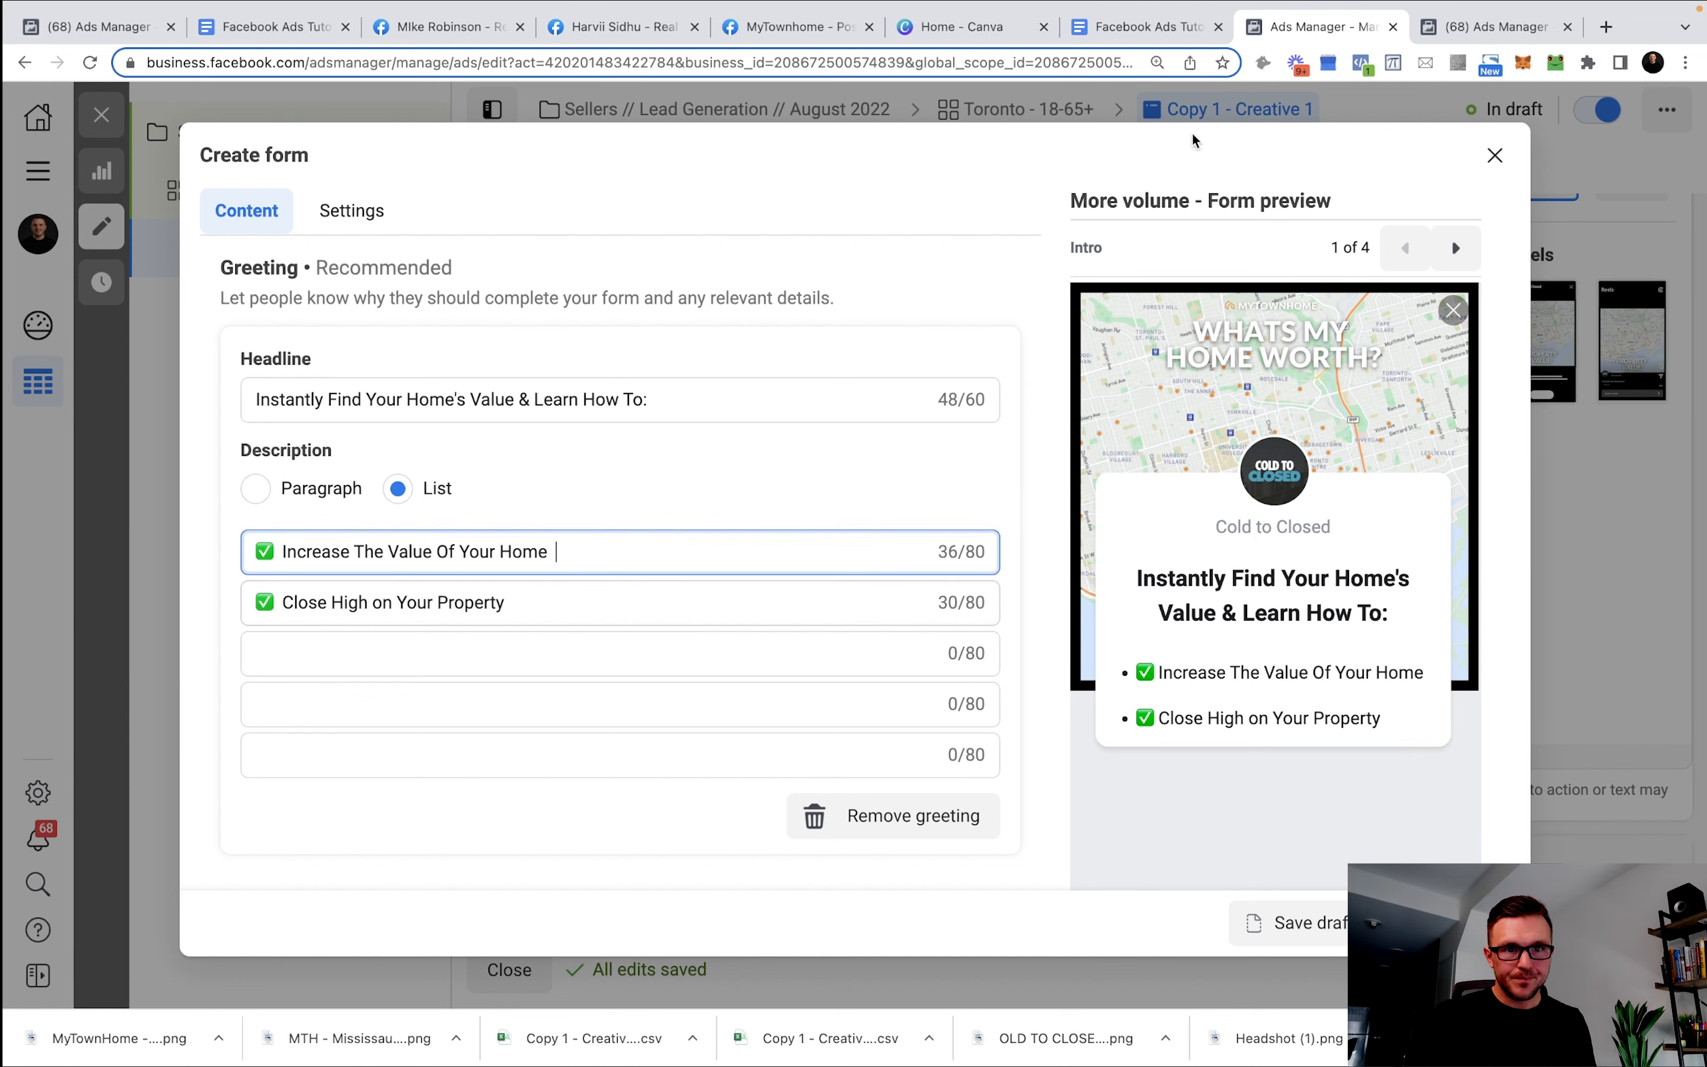
Fill the third and fourth list items with 'Keep More Equity' and 'Find Your Next Dream Home'.
left_click(1151, 26)
left_click(724, 660)
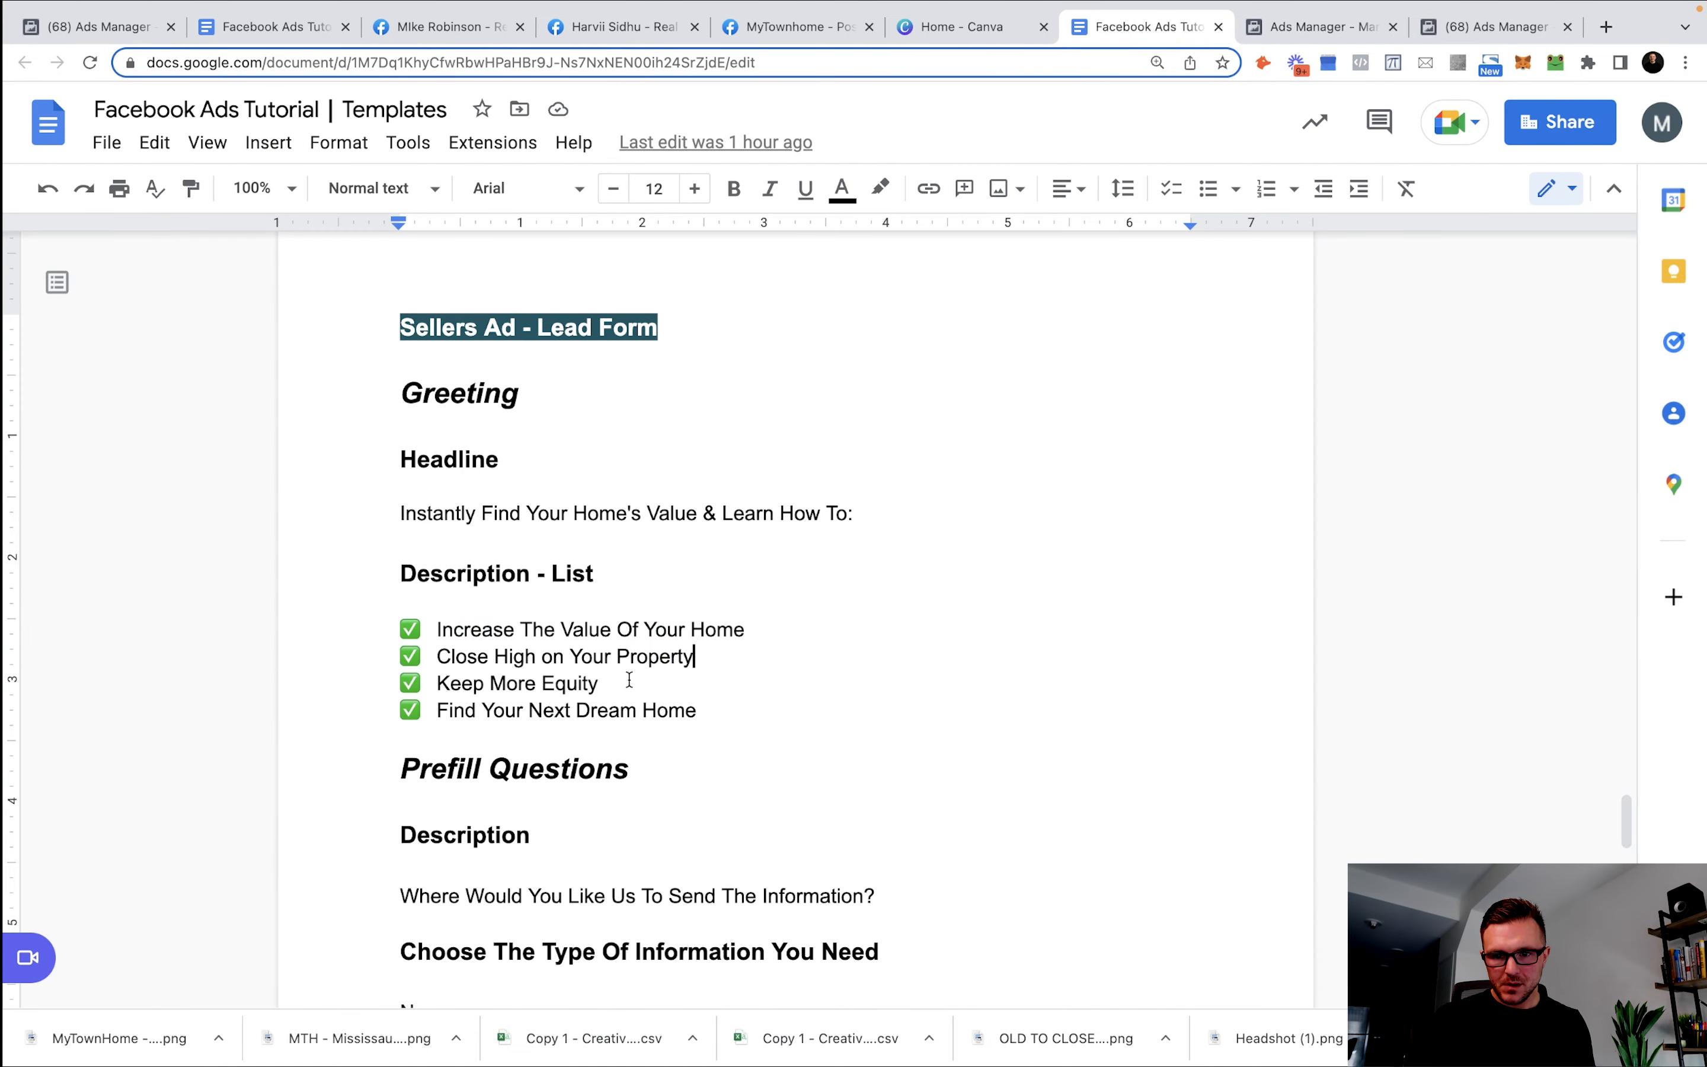
left_click_drag(605, 683, 330, 688)
key("super+c")
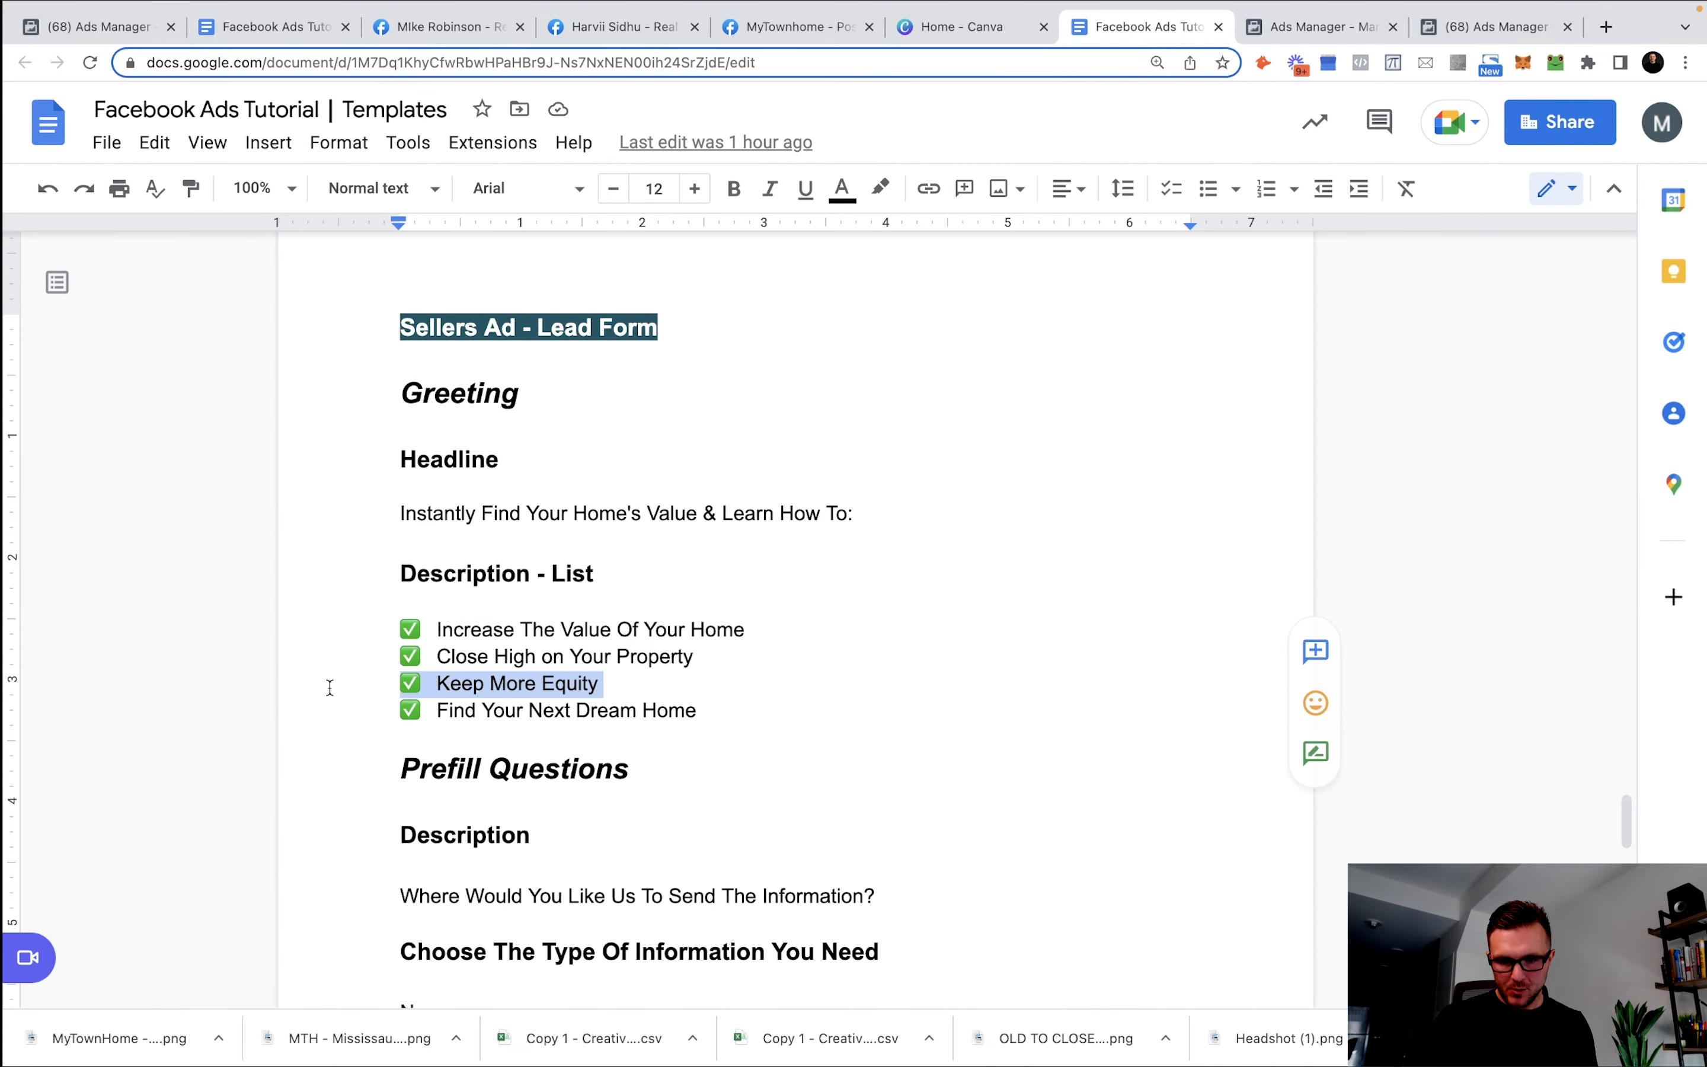
left_click(1311, 26)
left_click(426, 652)
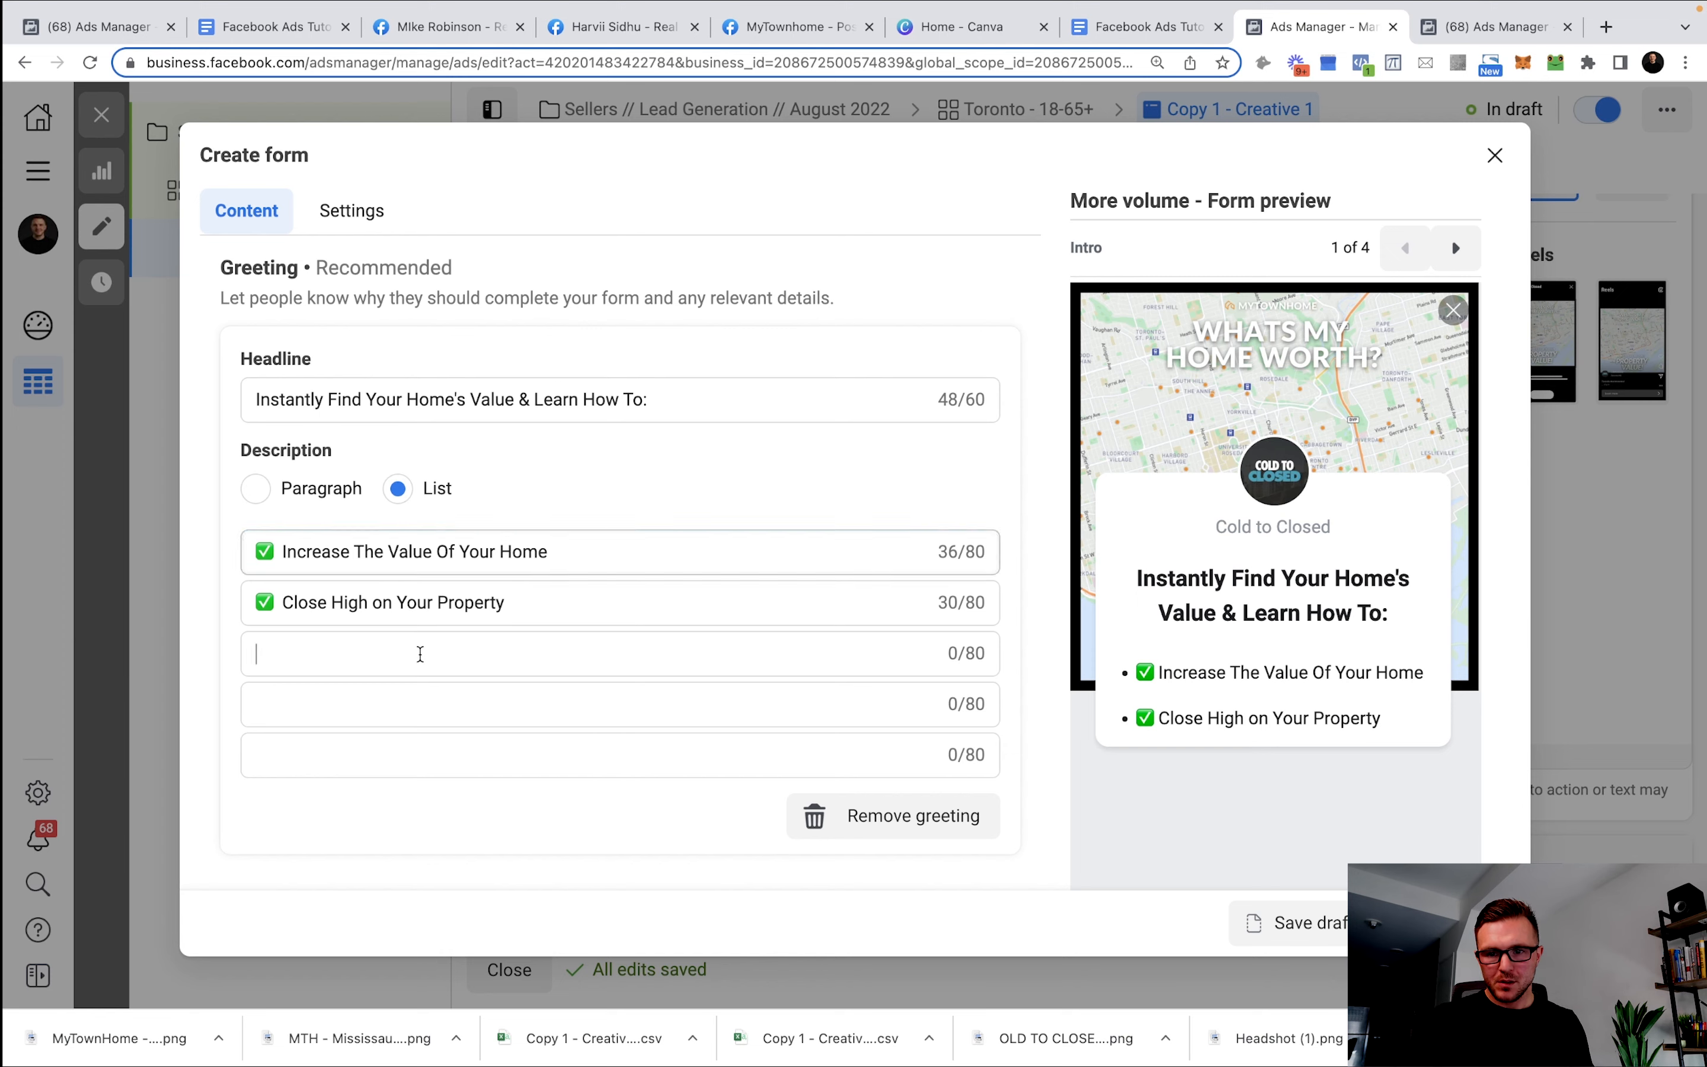
key("super+v")
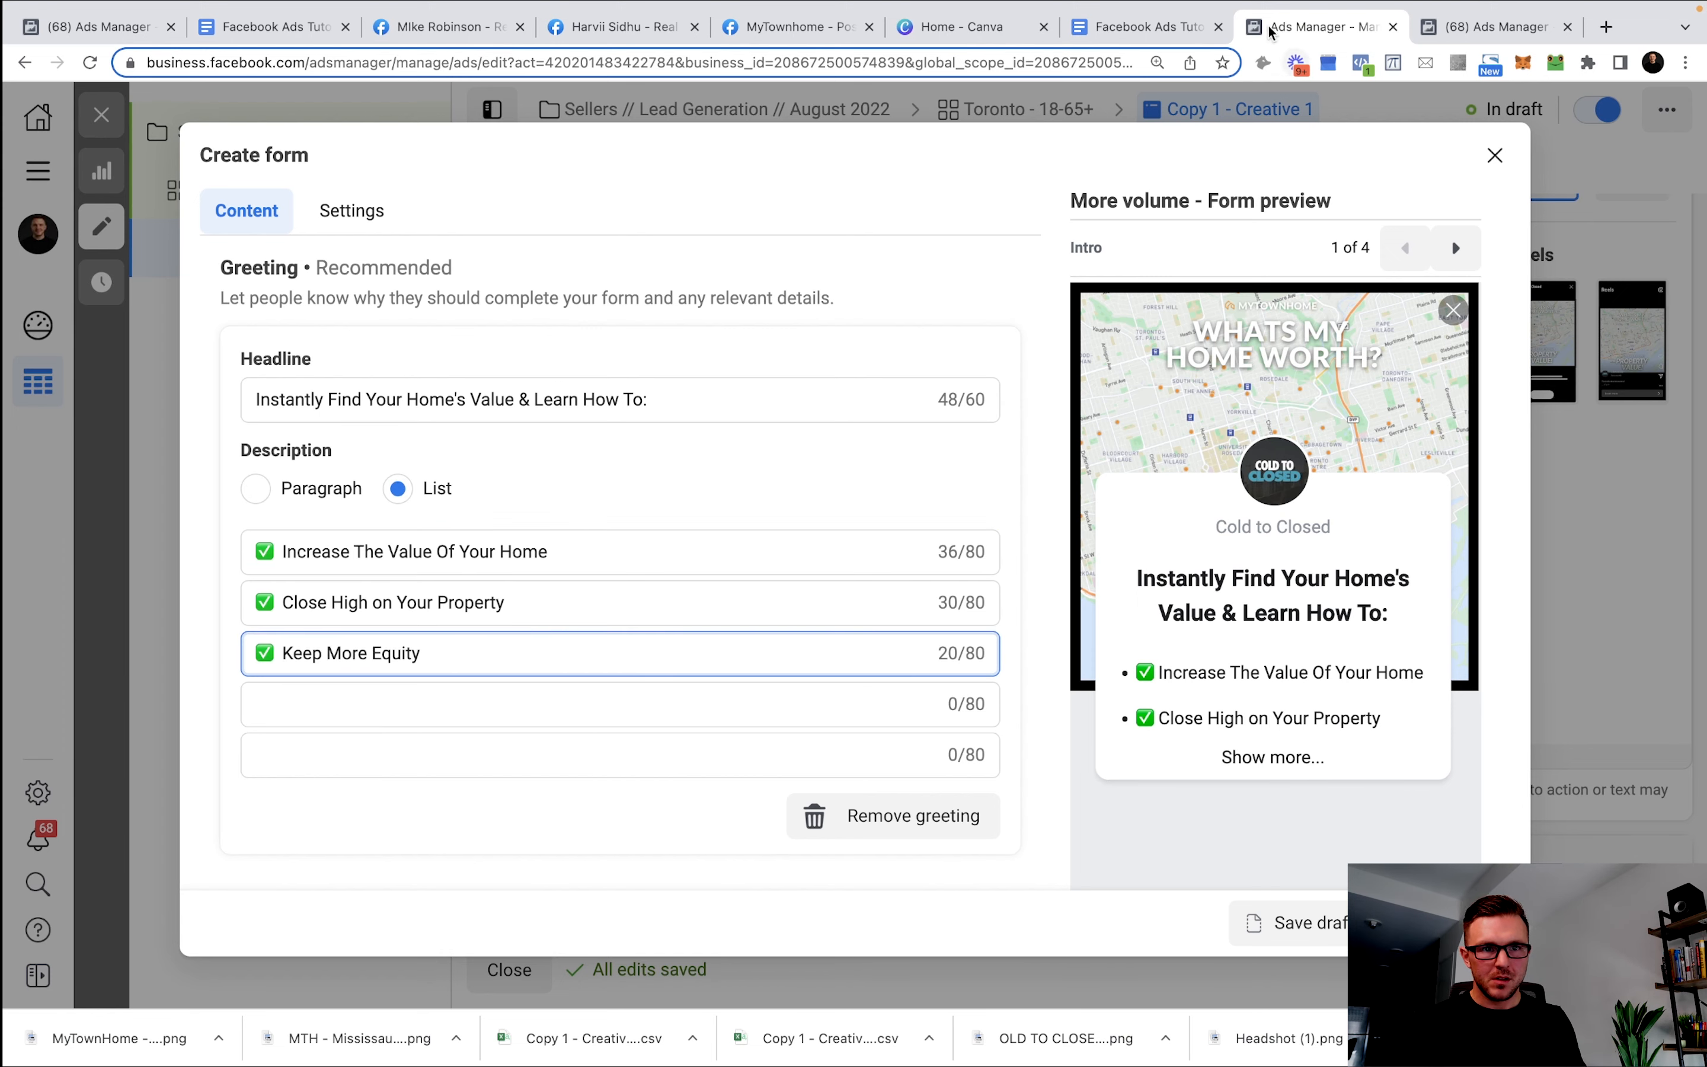
left_click(1488, 27)
left_click(1122, 28)
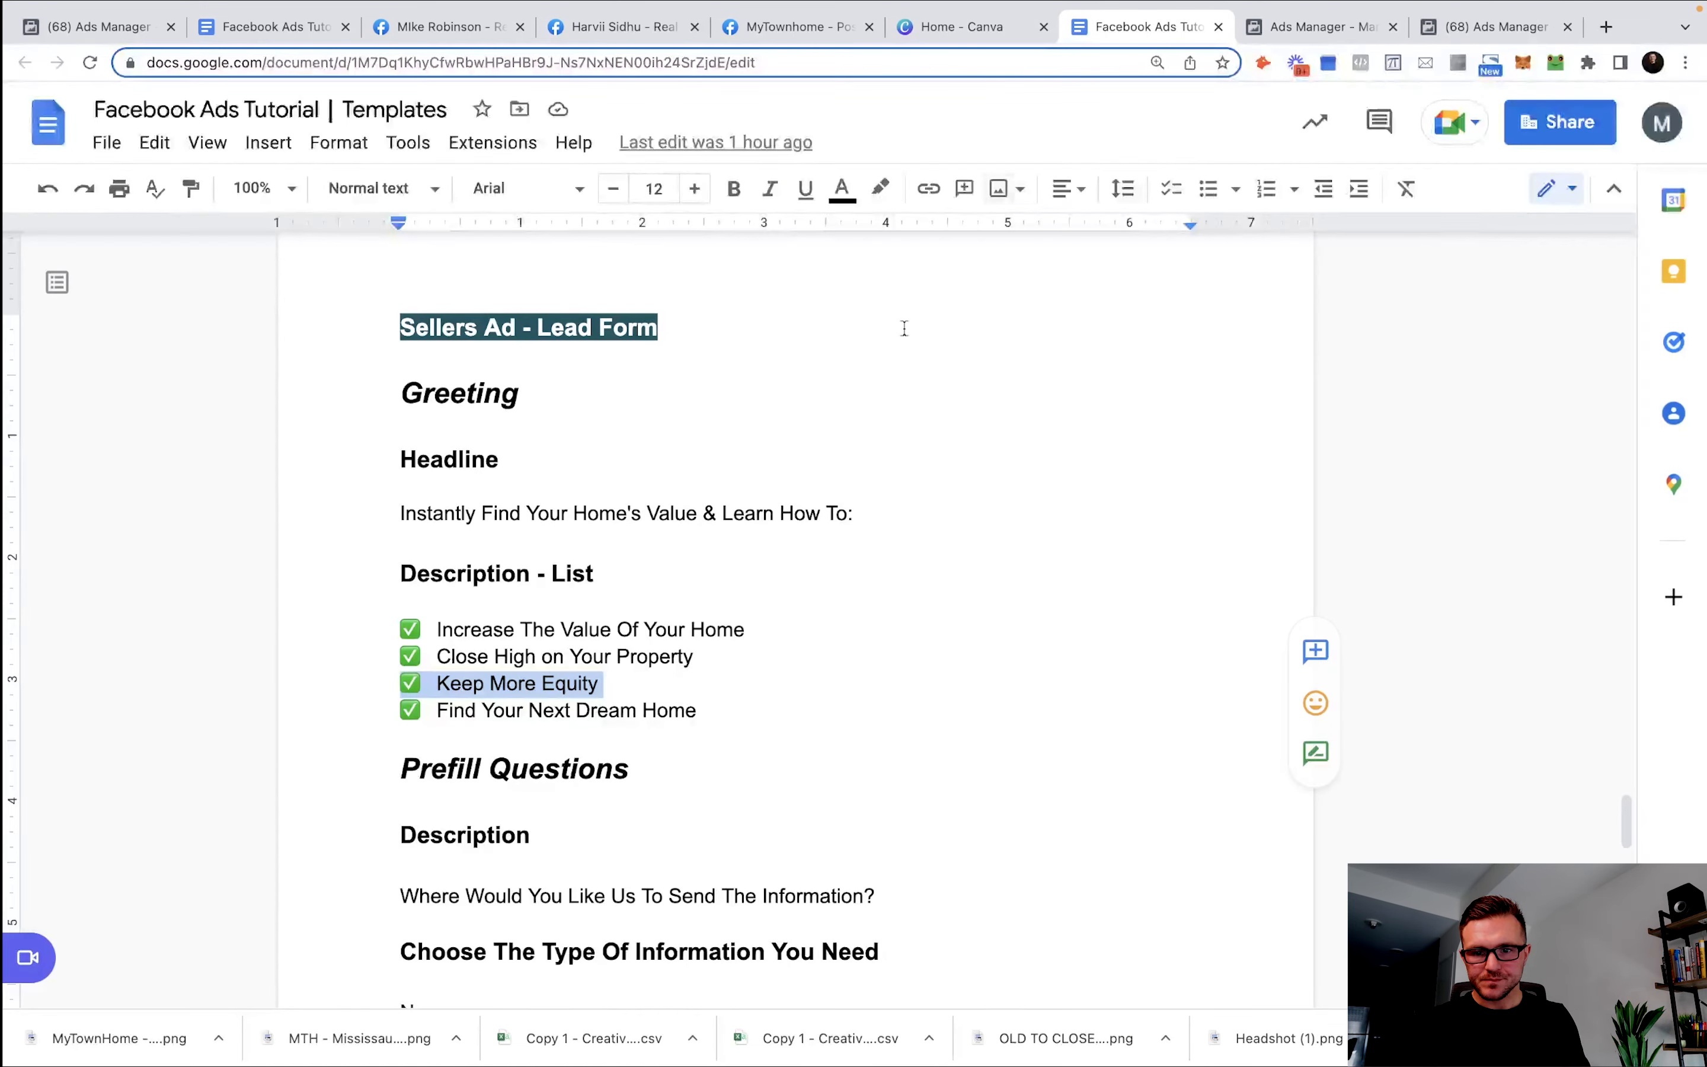
left_click_drag(721, 709, 387, 715)
key("ctrl+c")
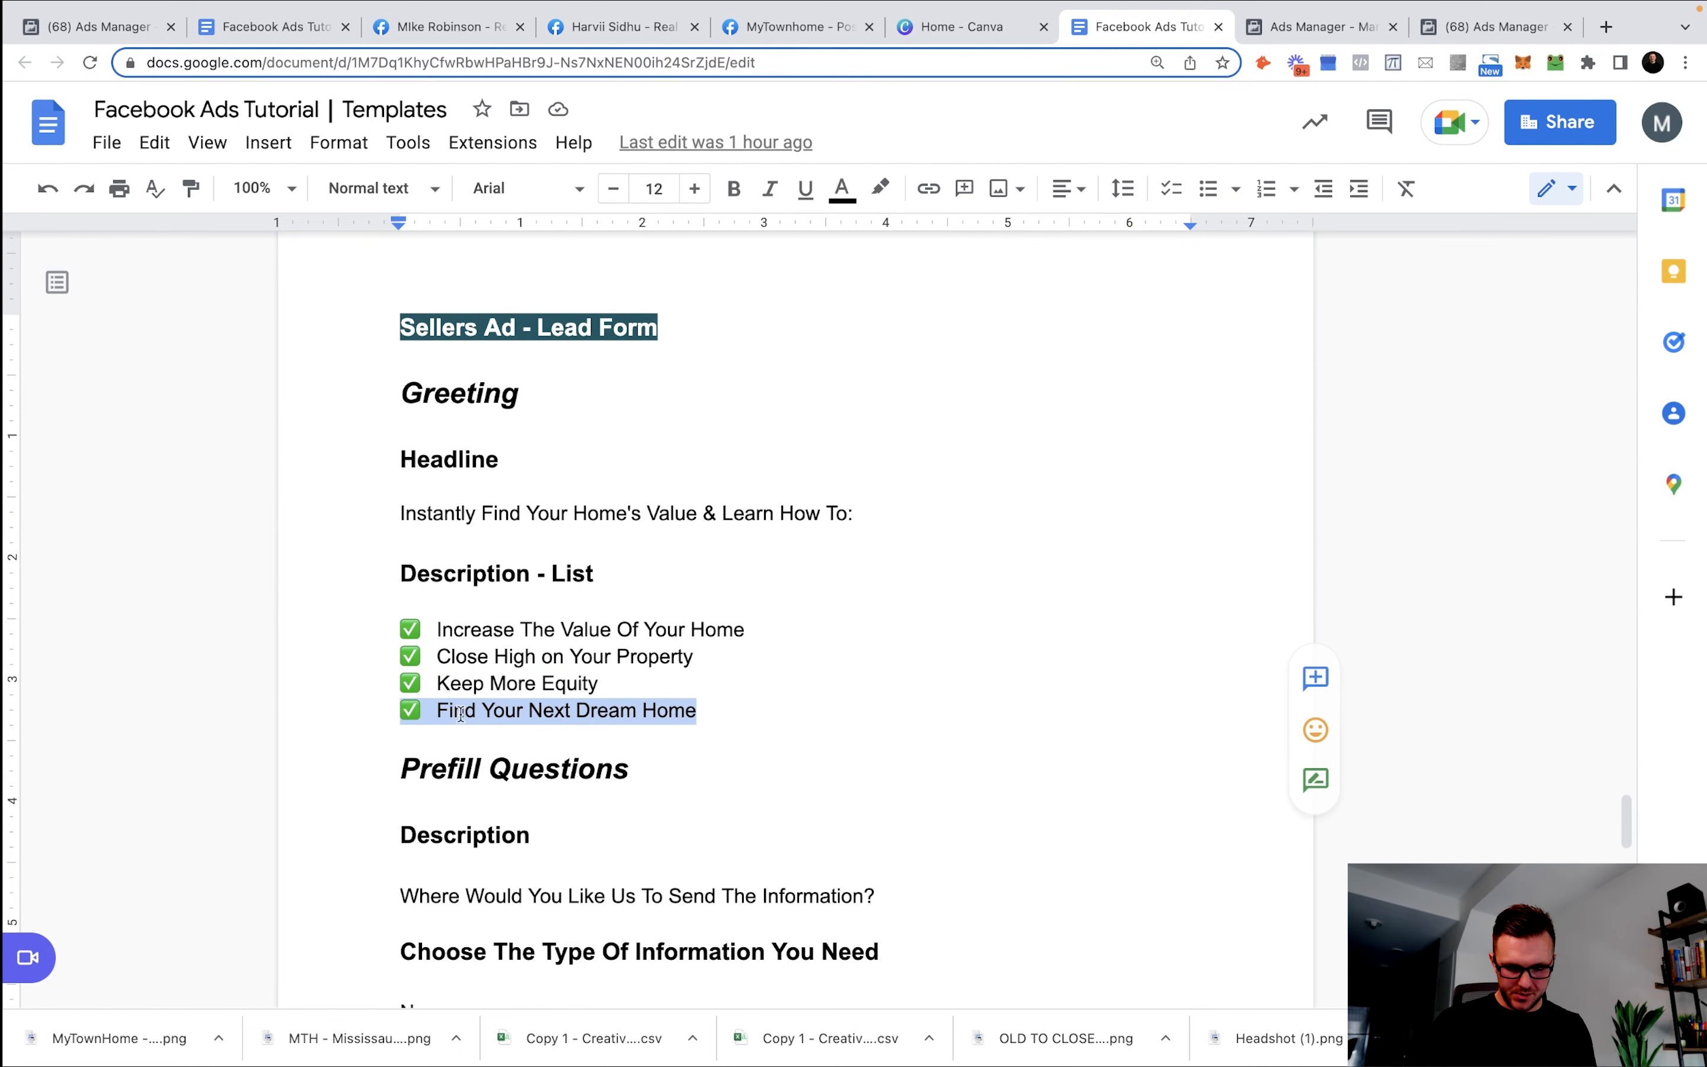
left_click(1332, 34)
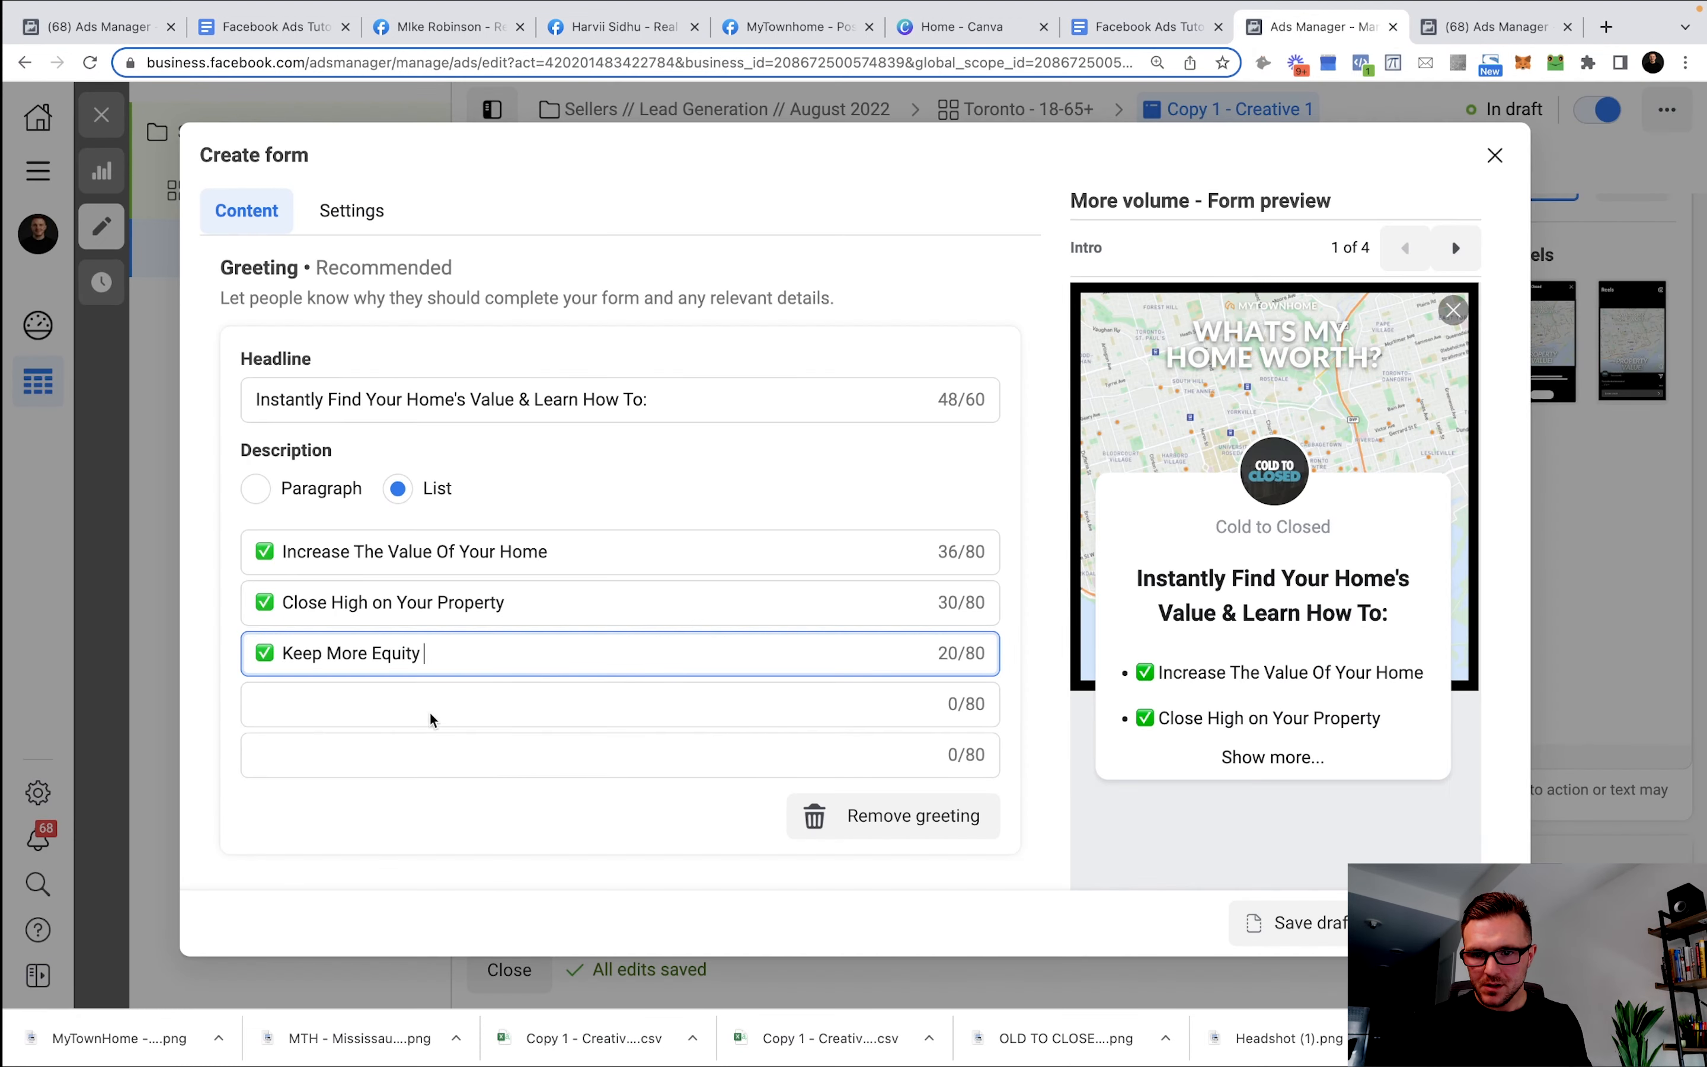
left_click(390, 703)
key("ctrl+v")
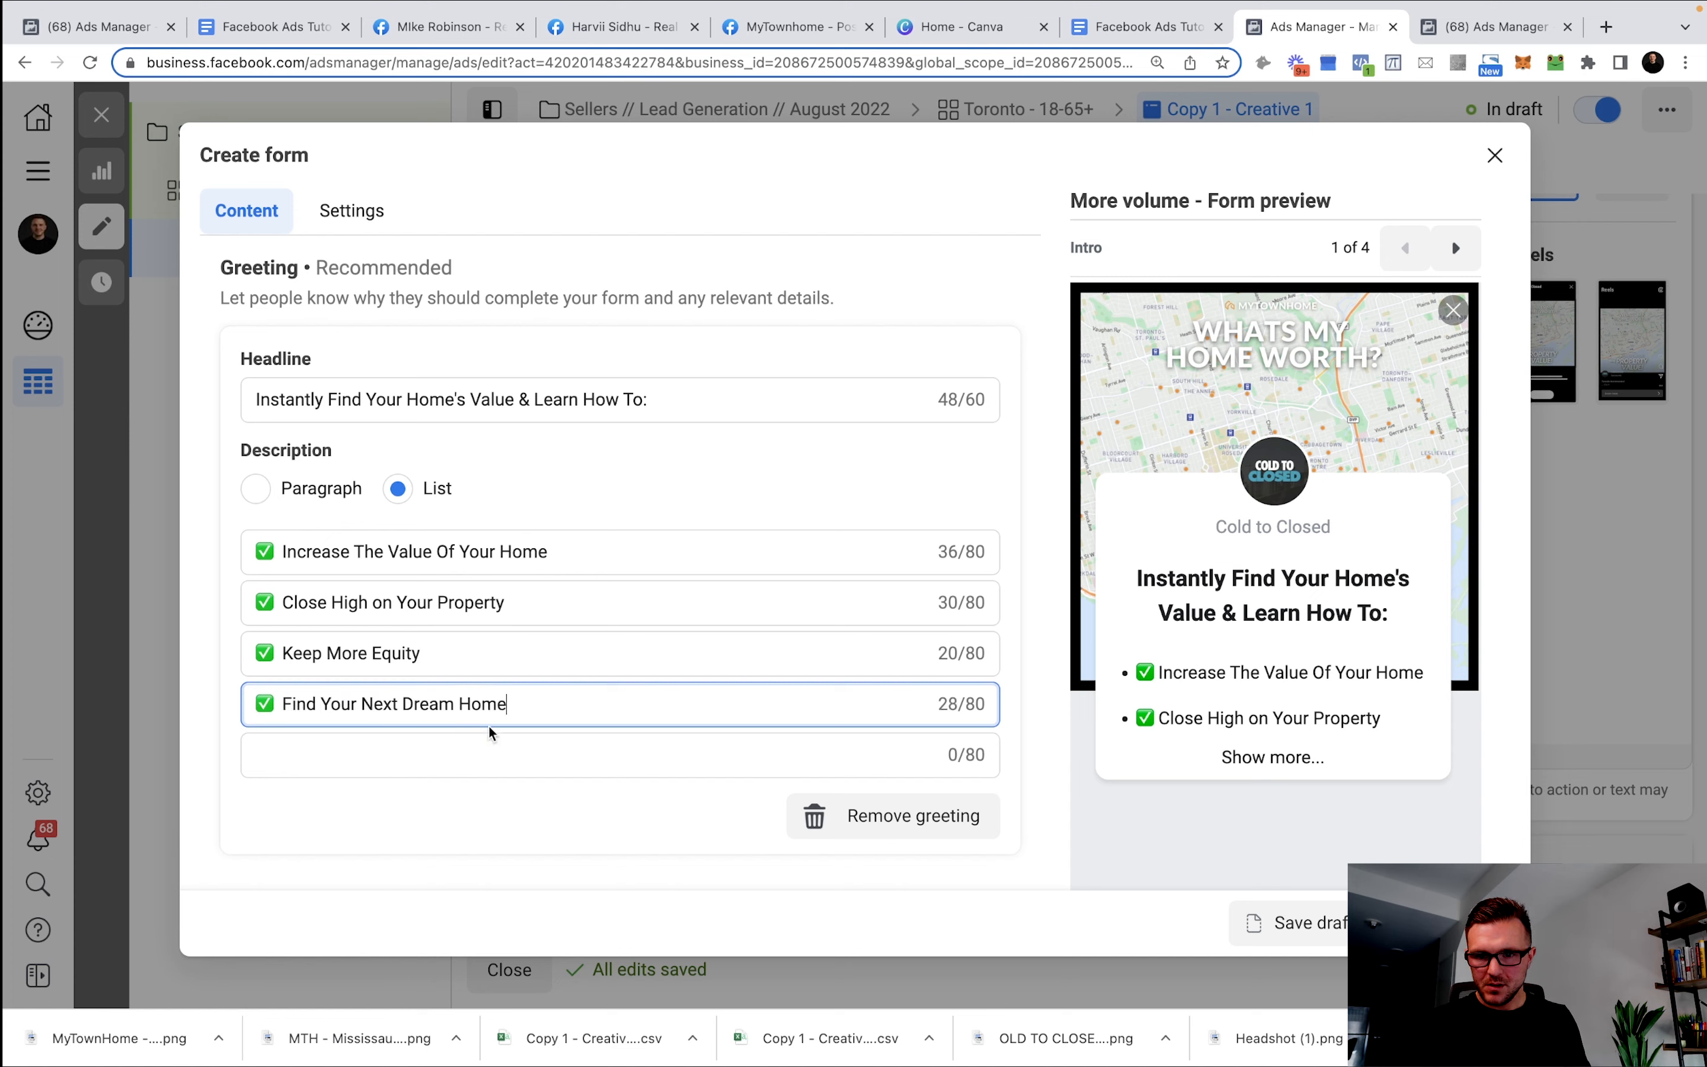
Add a Phone number prefill question and order the questions Full name, Email, Phone number.
scroll(611, 647, "down", 3)
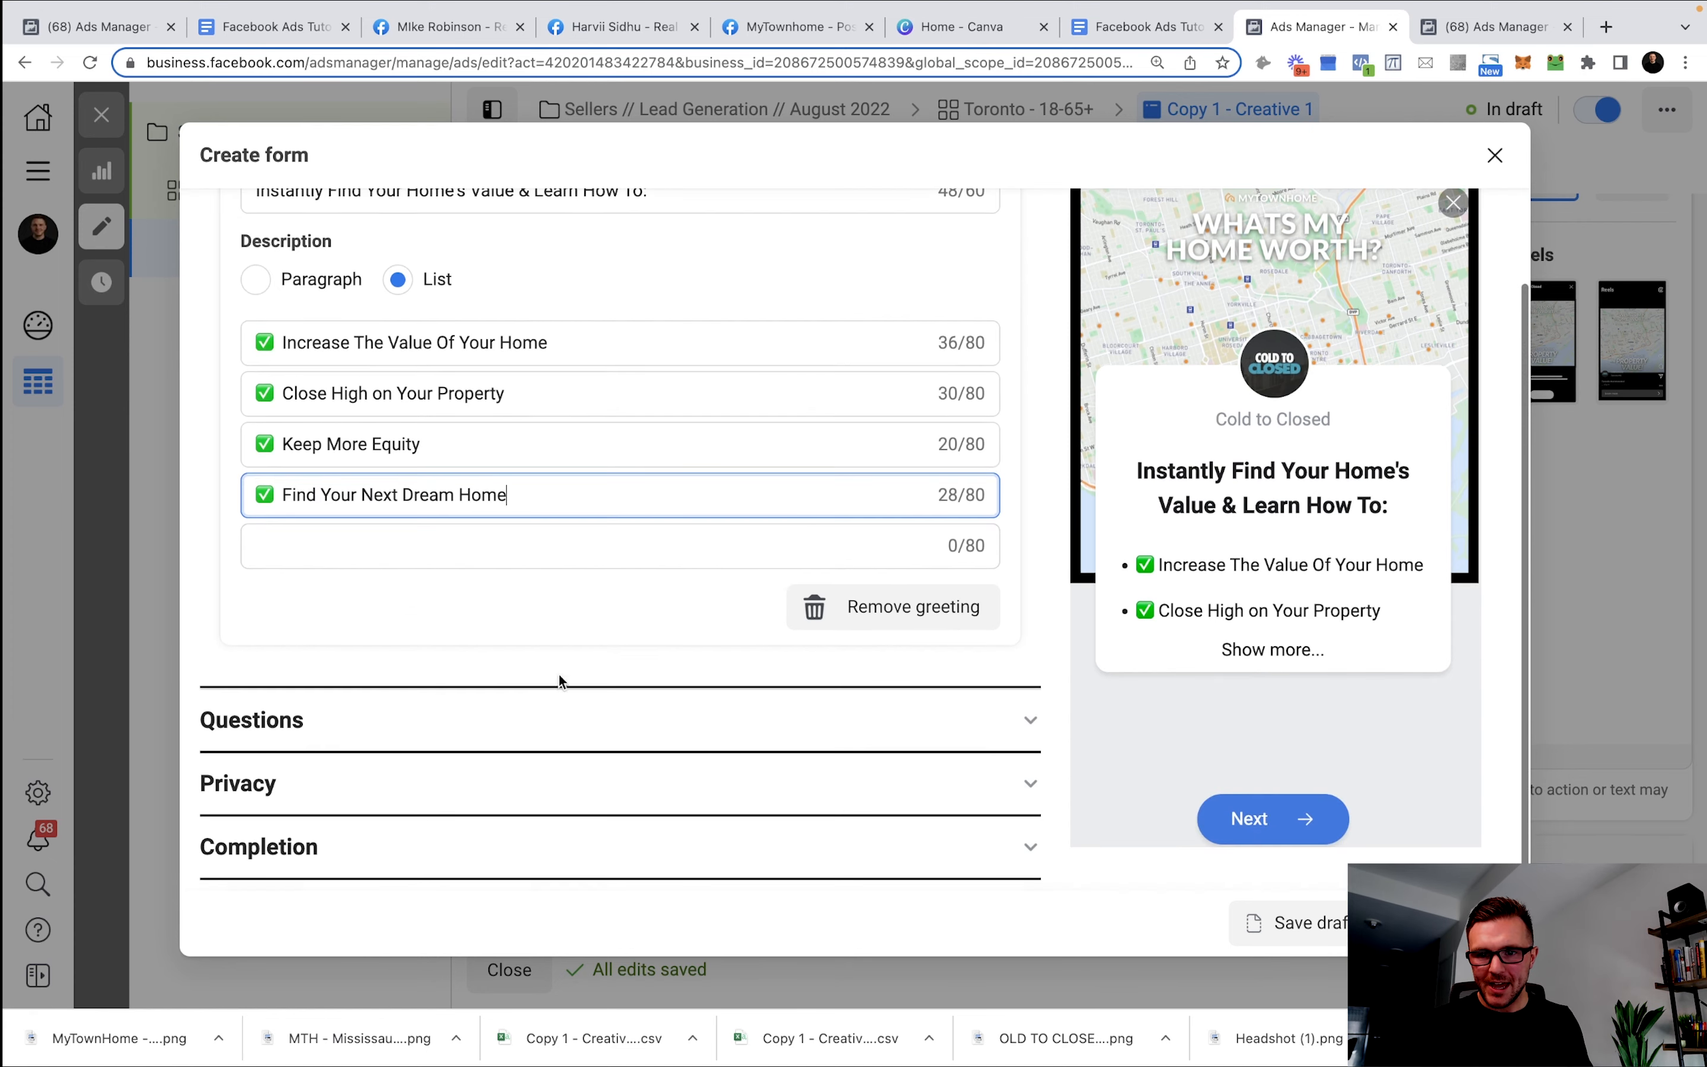
left_click(490, 713)
scroll(562, 635, "up", 5)
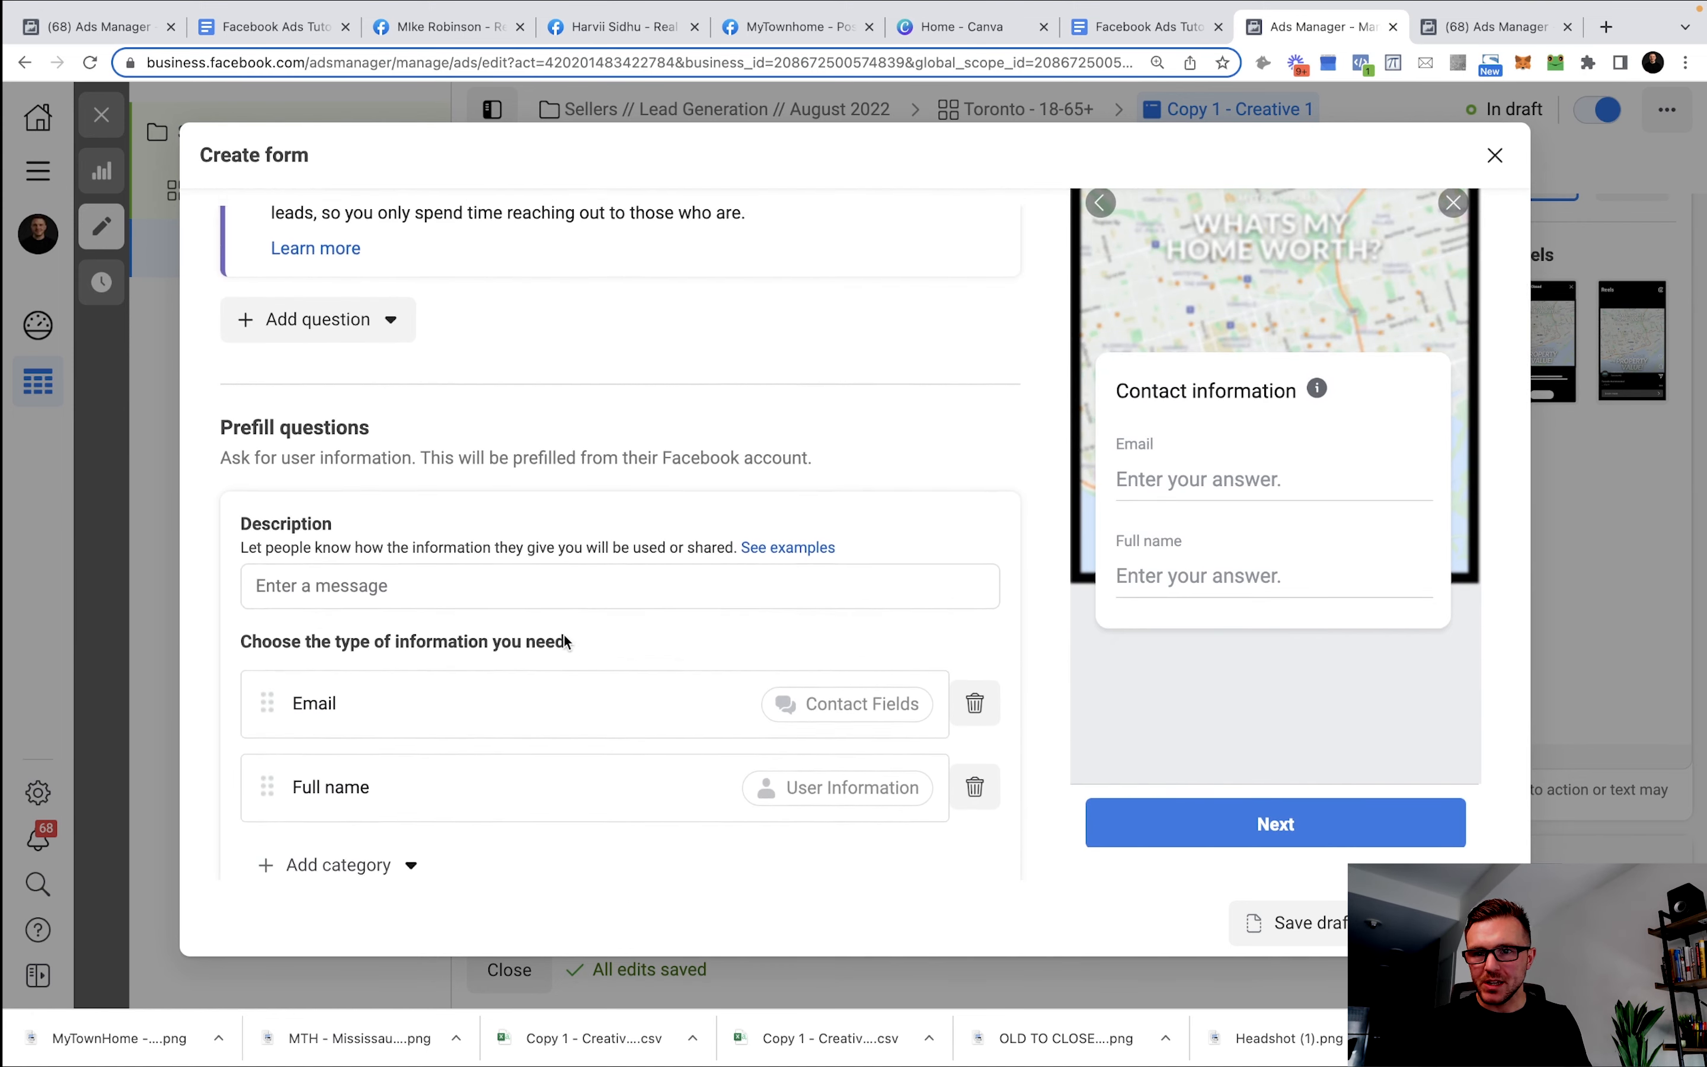
scroll(496, 460, "up", 3)
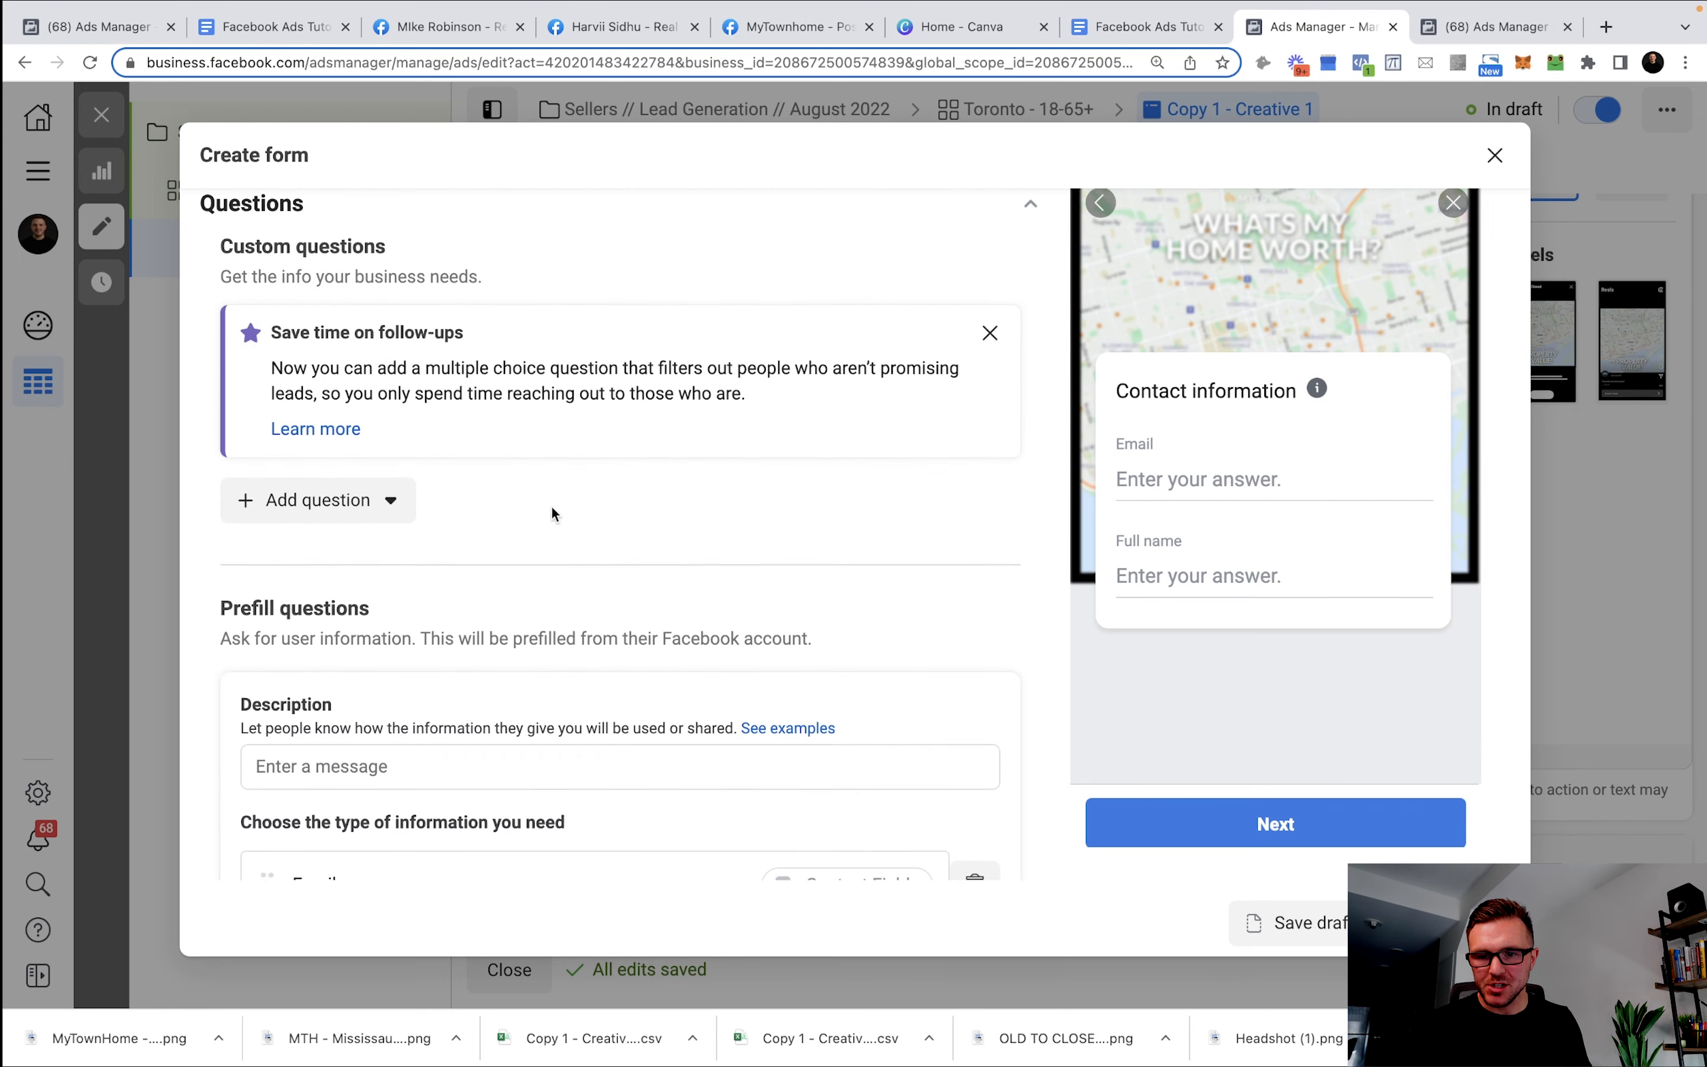
scroll(553, 514, "down", 5)
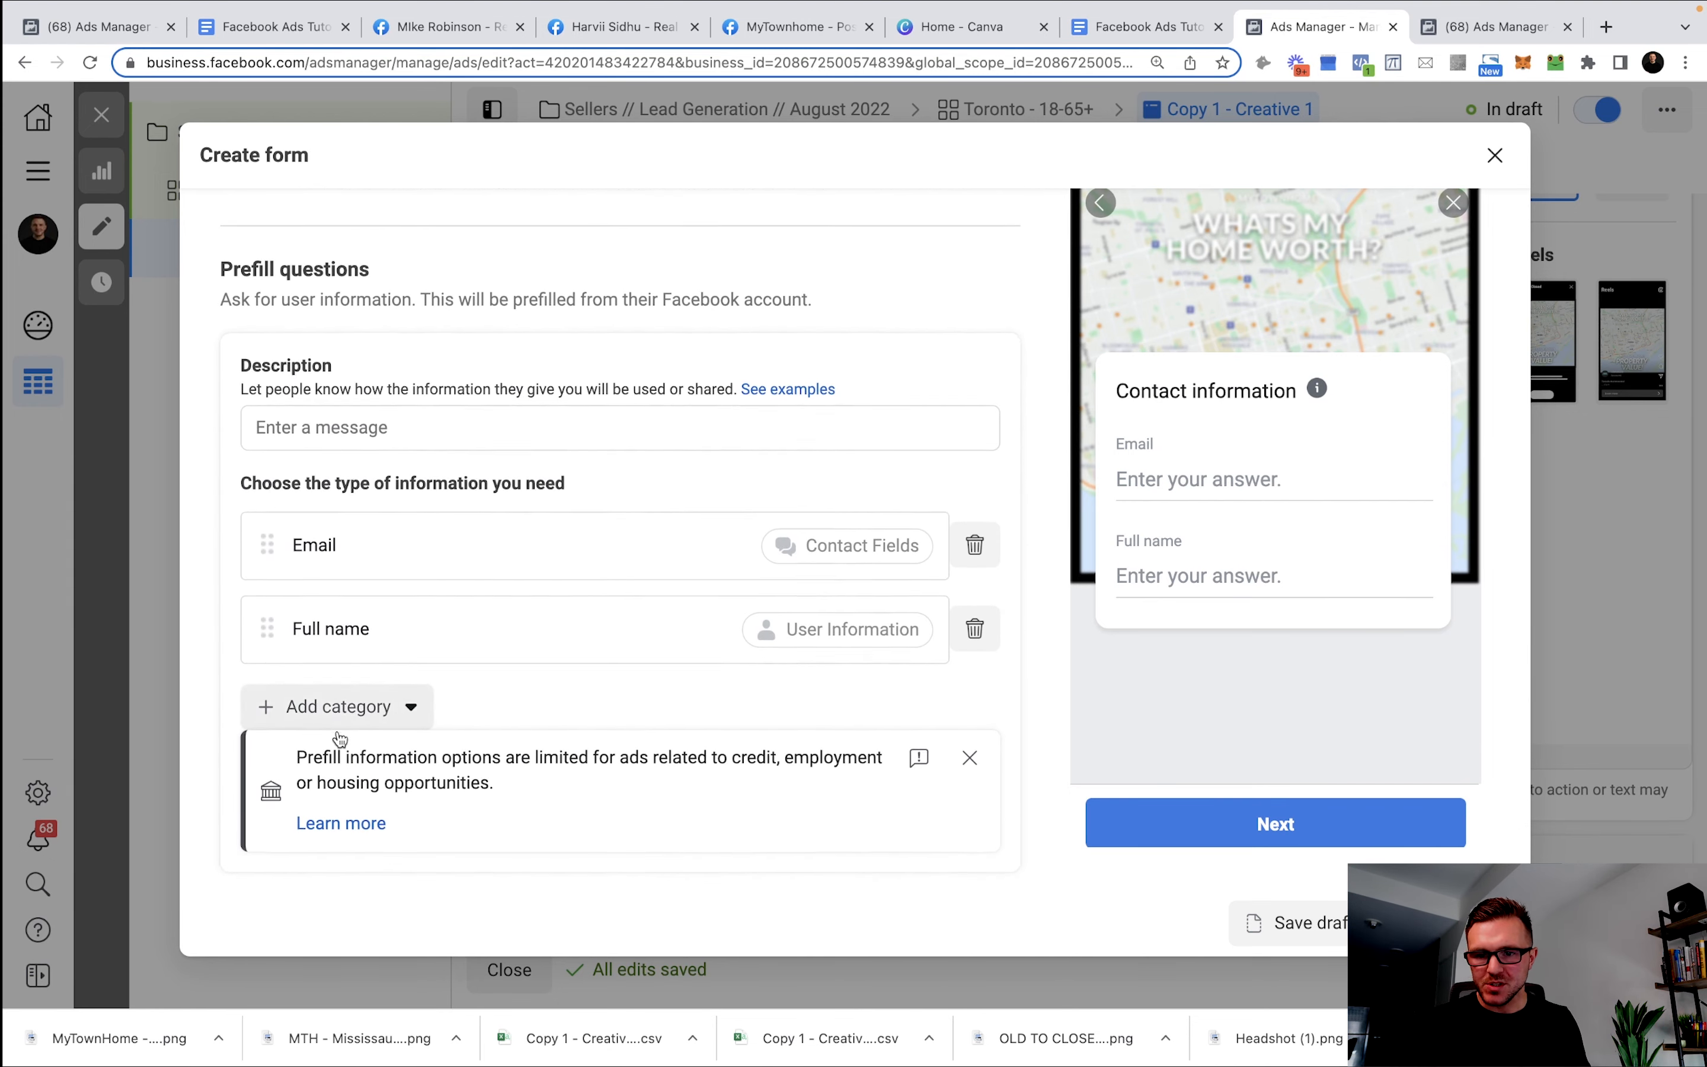
left_click(354, 711)
mouse_move(374, 761)
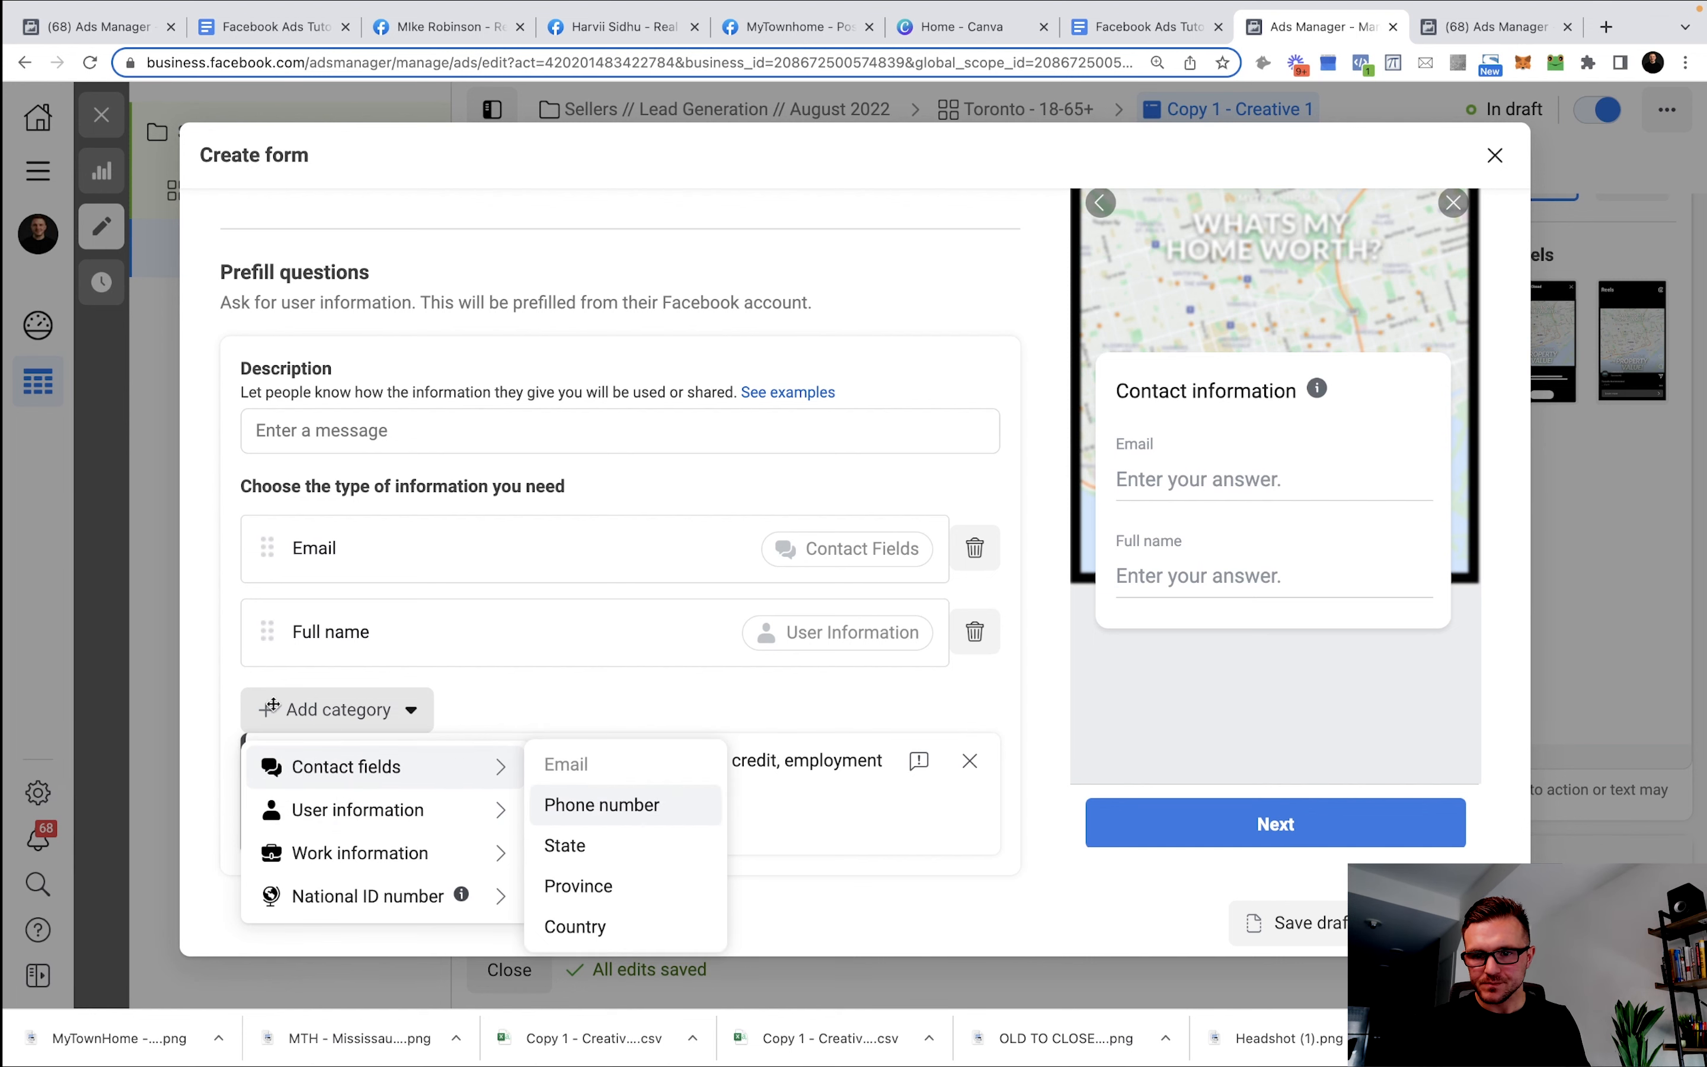
left_click(602, 805)
left_click_drag(263, 620, 260, 475)
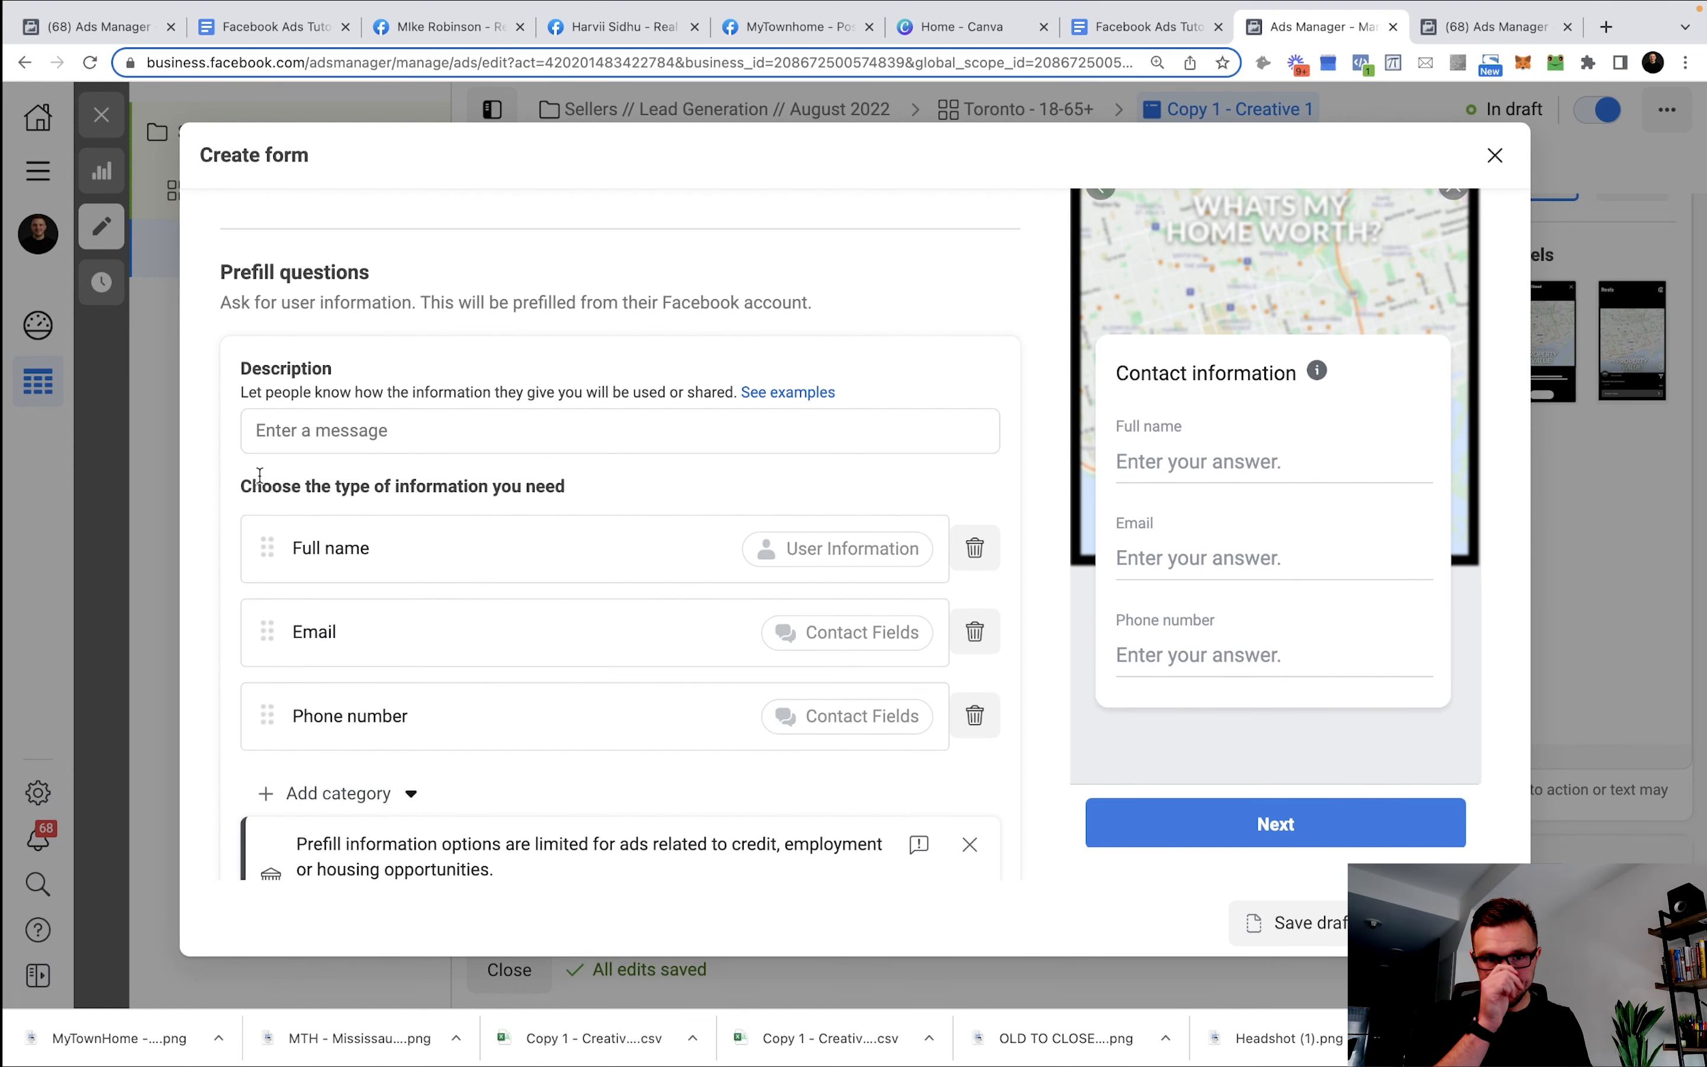
left_click(1478, 27)
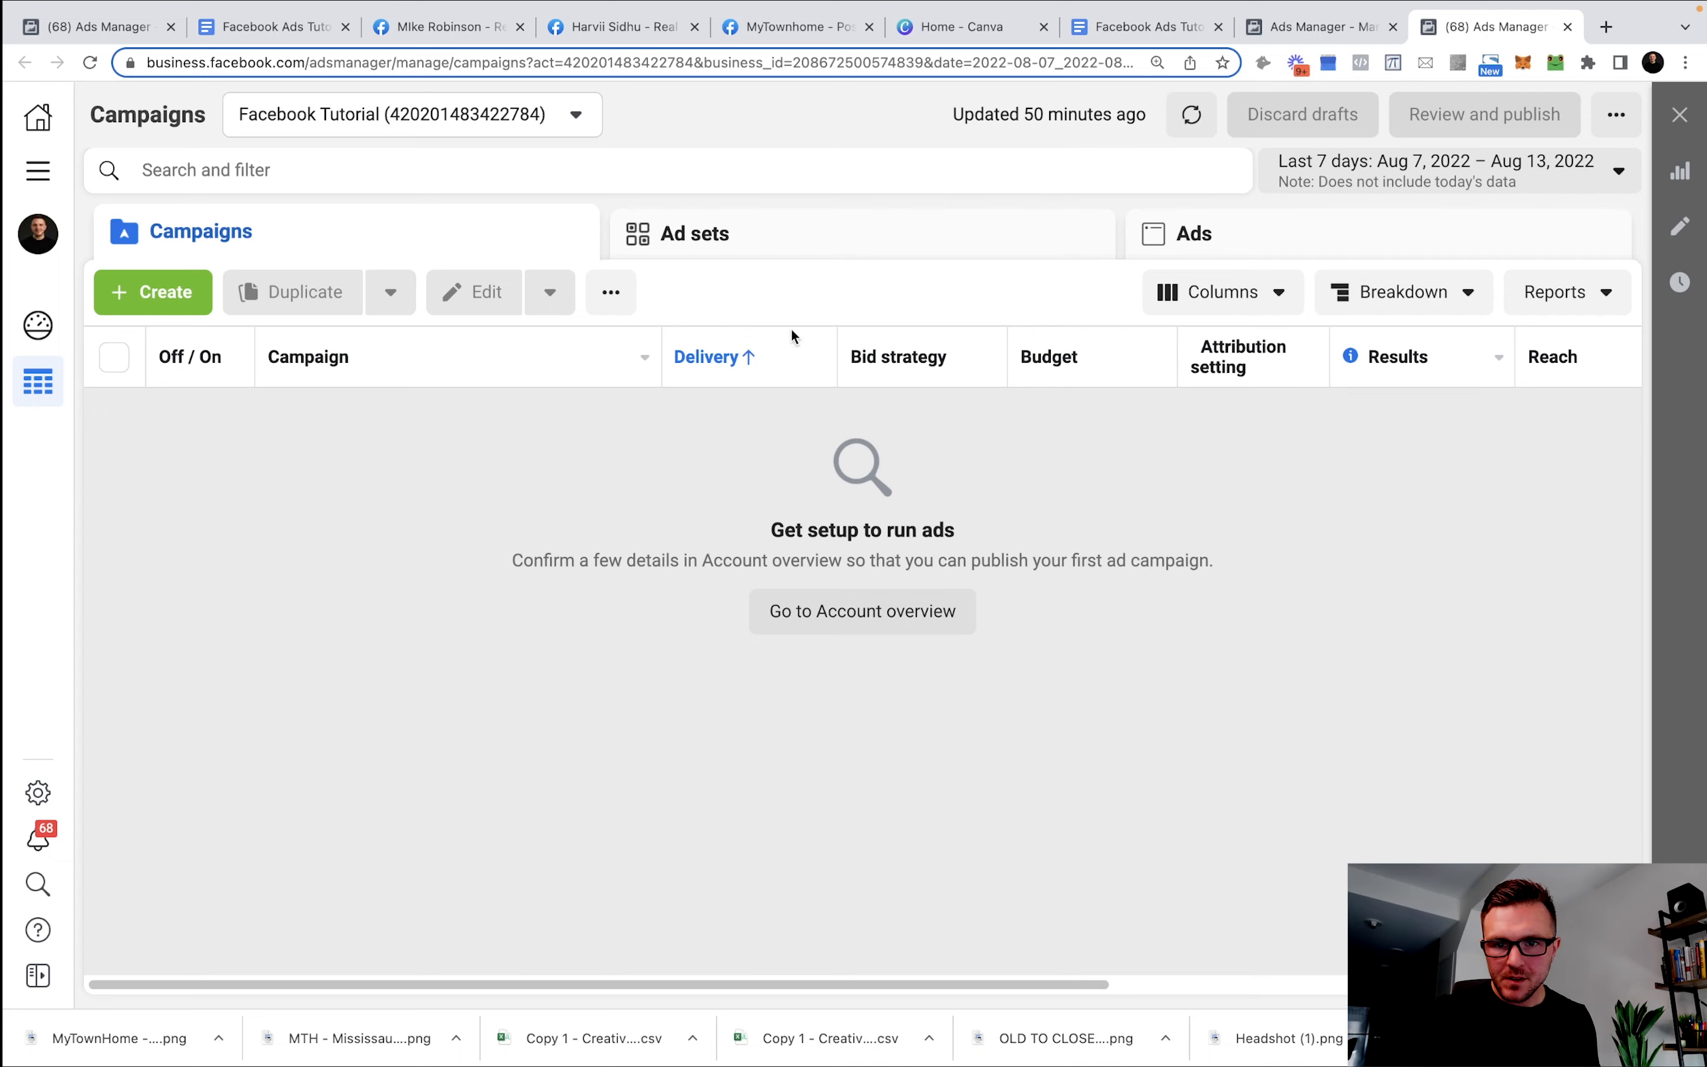
Paste the template's example privacy policy Google Docs URL into the form's Privacy link.
left_click(1106, 33)
scroll(485, 791, "down", 6)
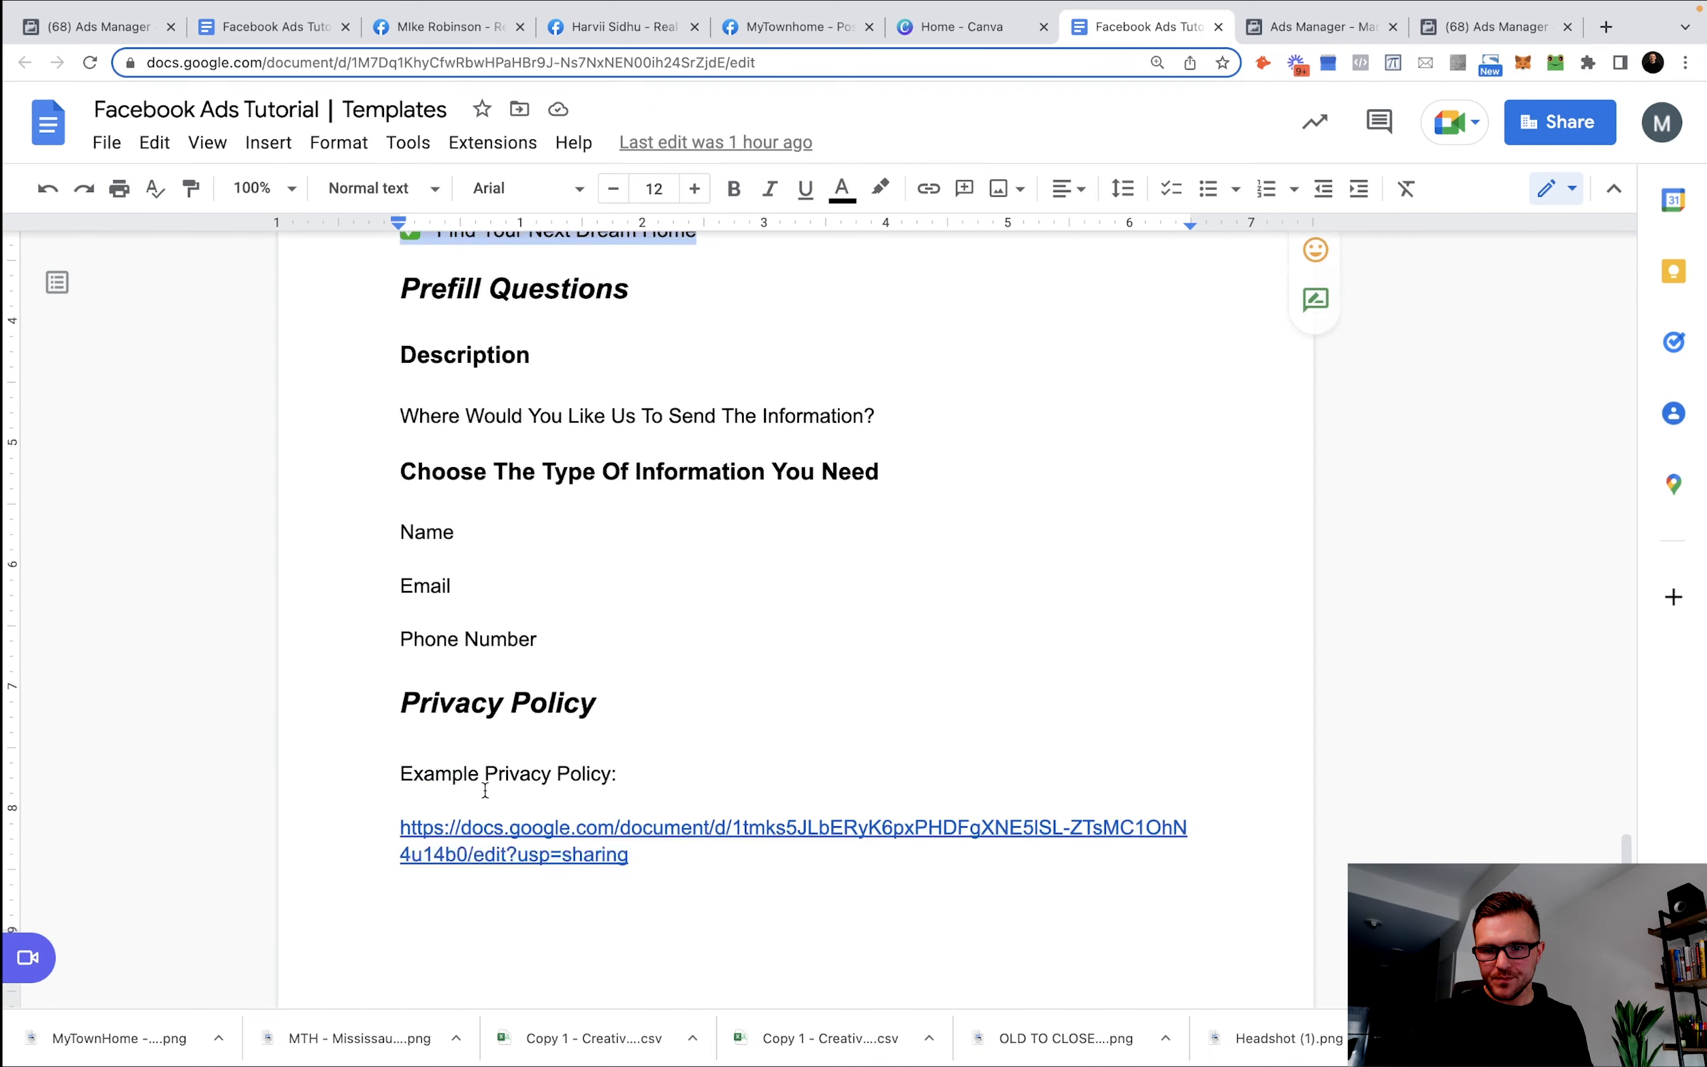
scroll(485, 791, "down", 2)
left_click_drag(660, 786, 380, 749)
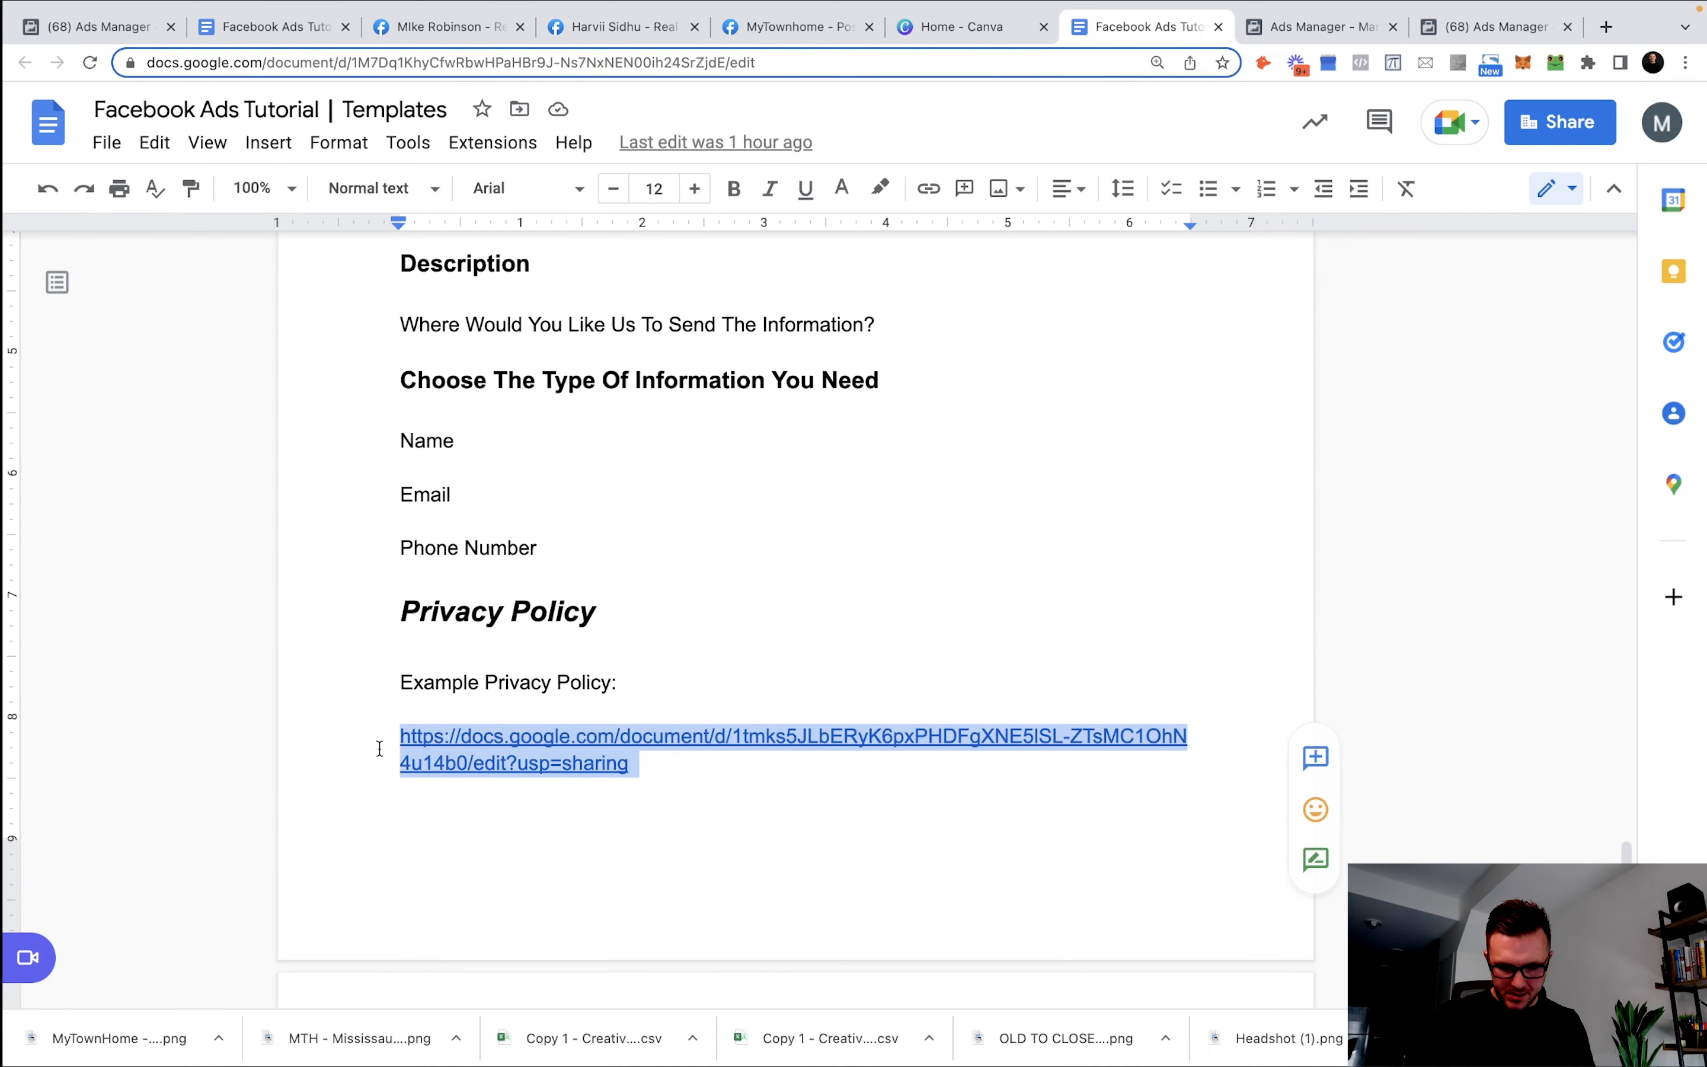
left_click(1318, 27)
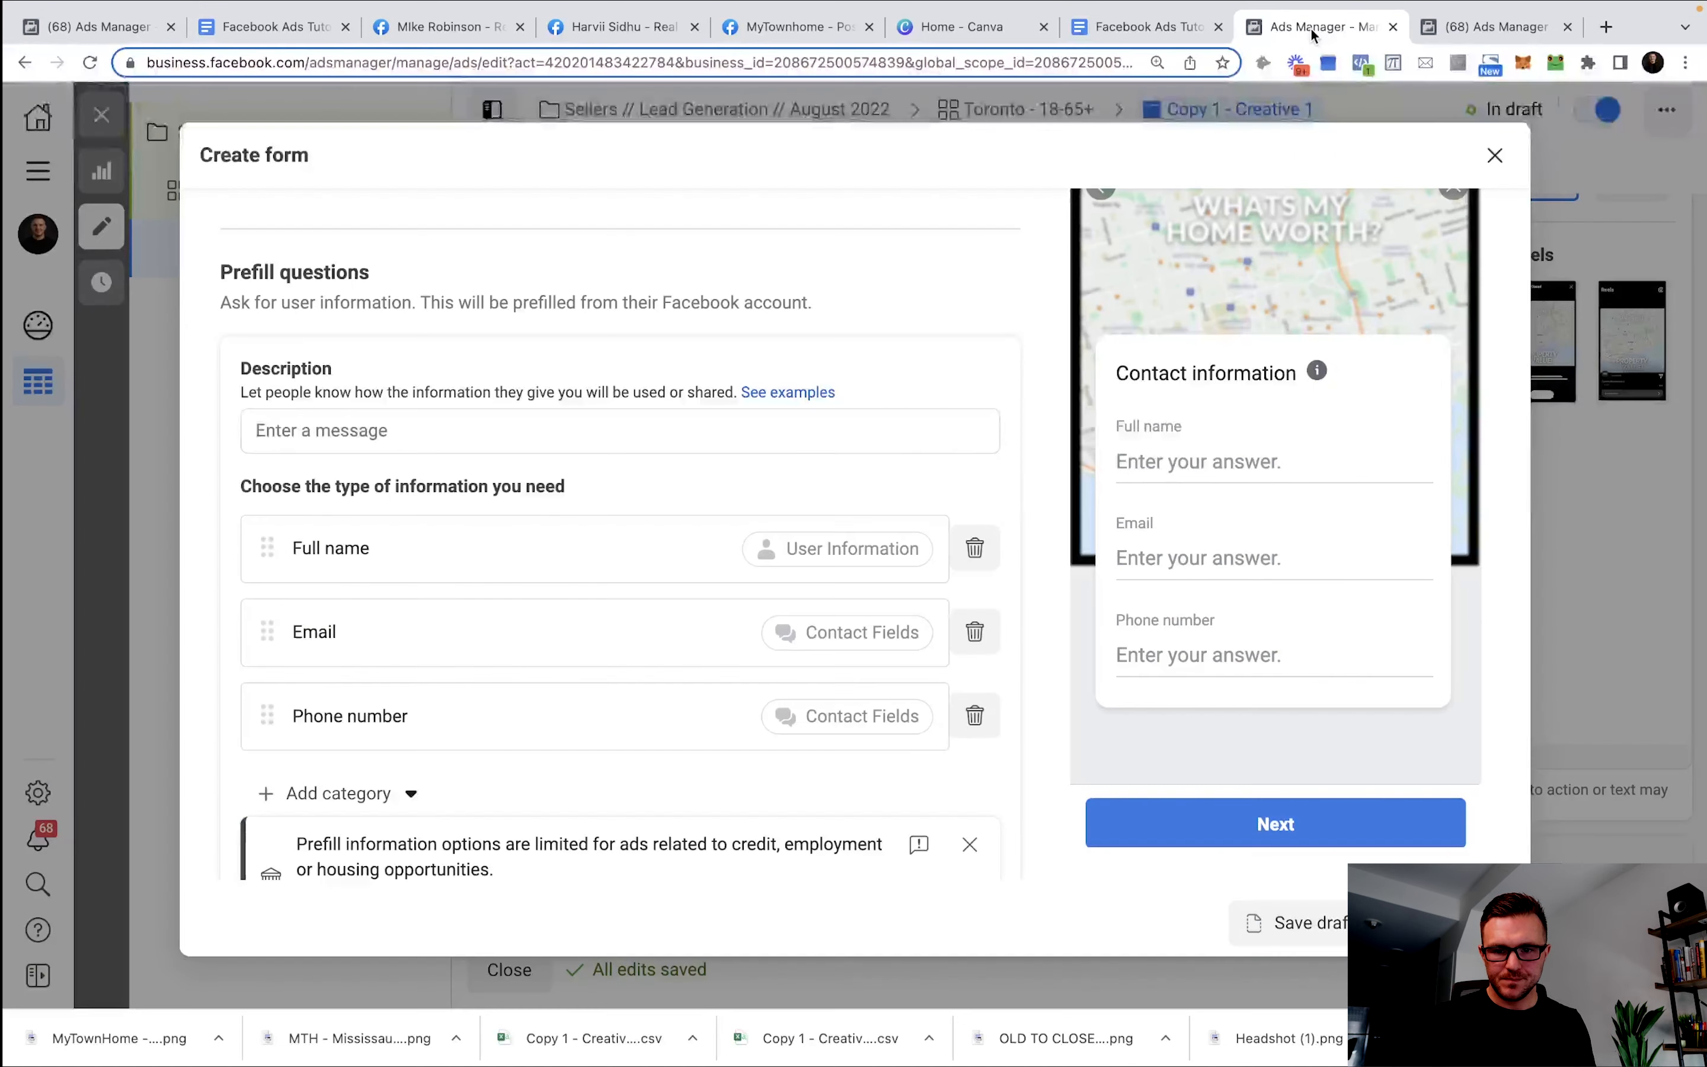
scroll(925, 515, "down", 4)
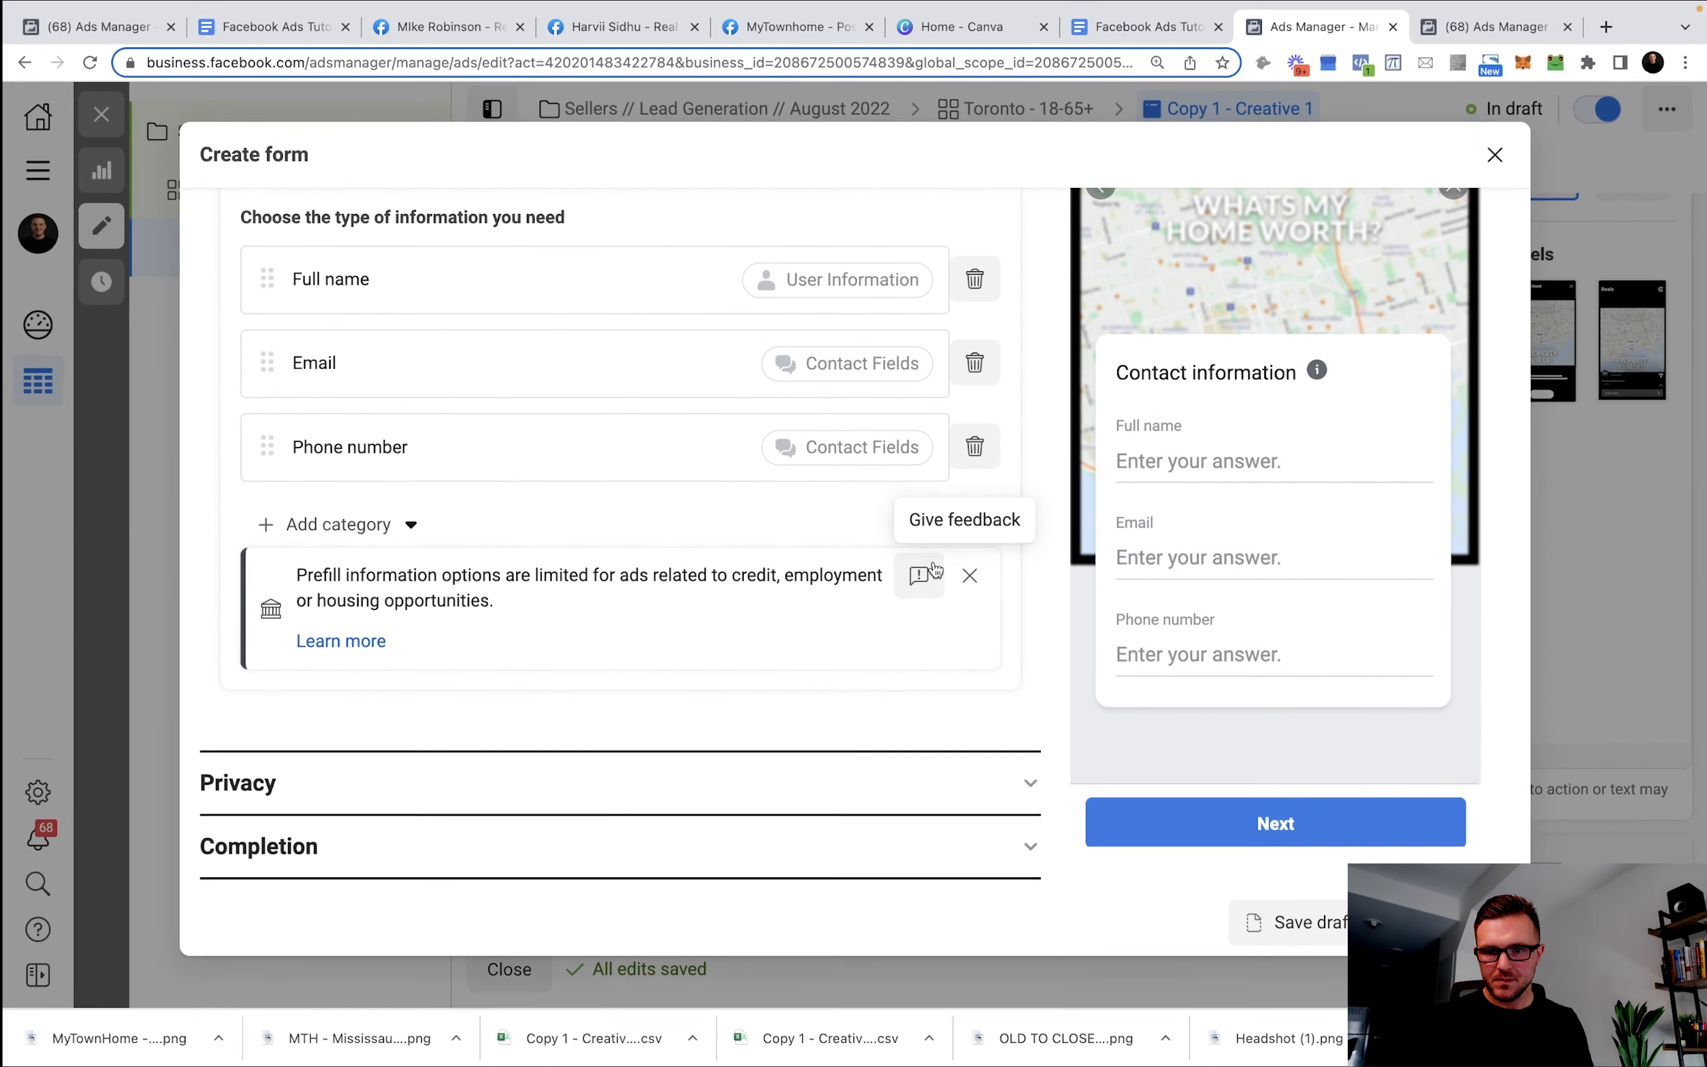
left_click(325, 777)
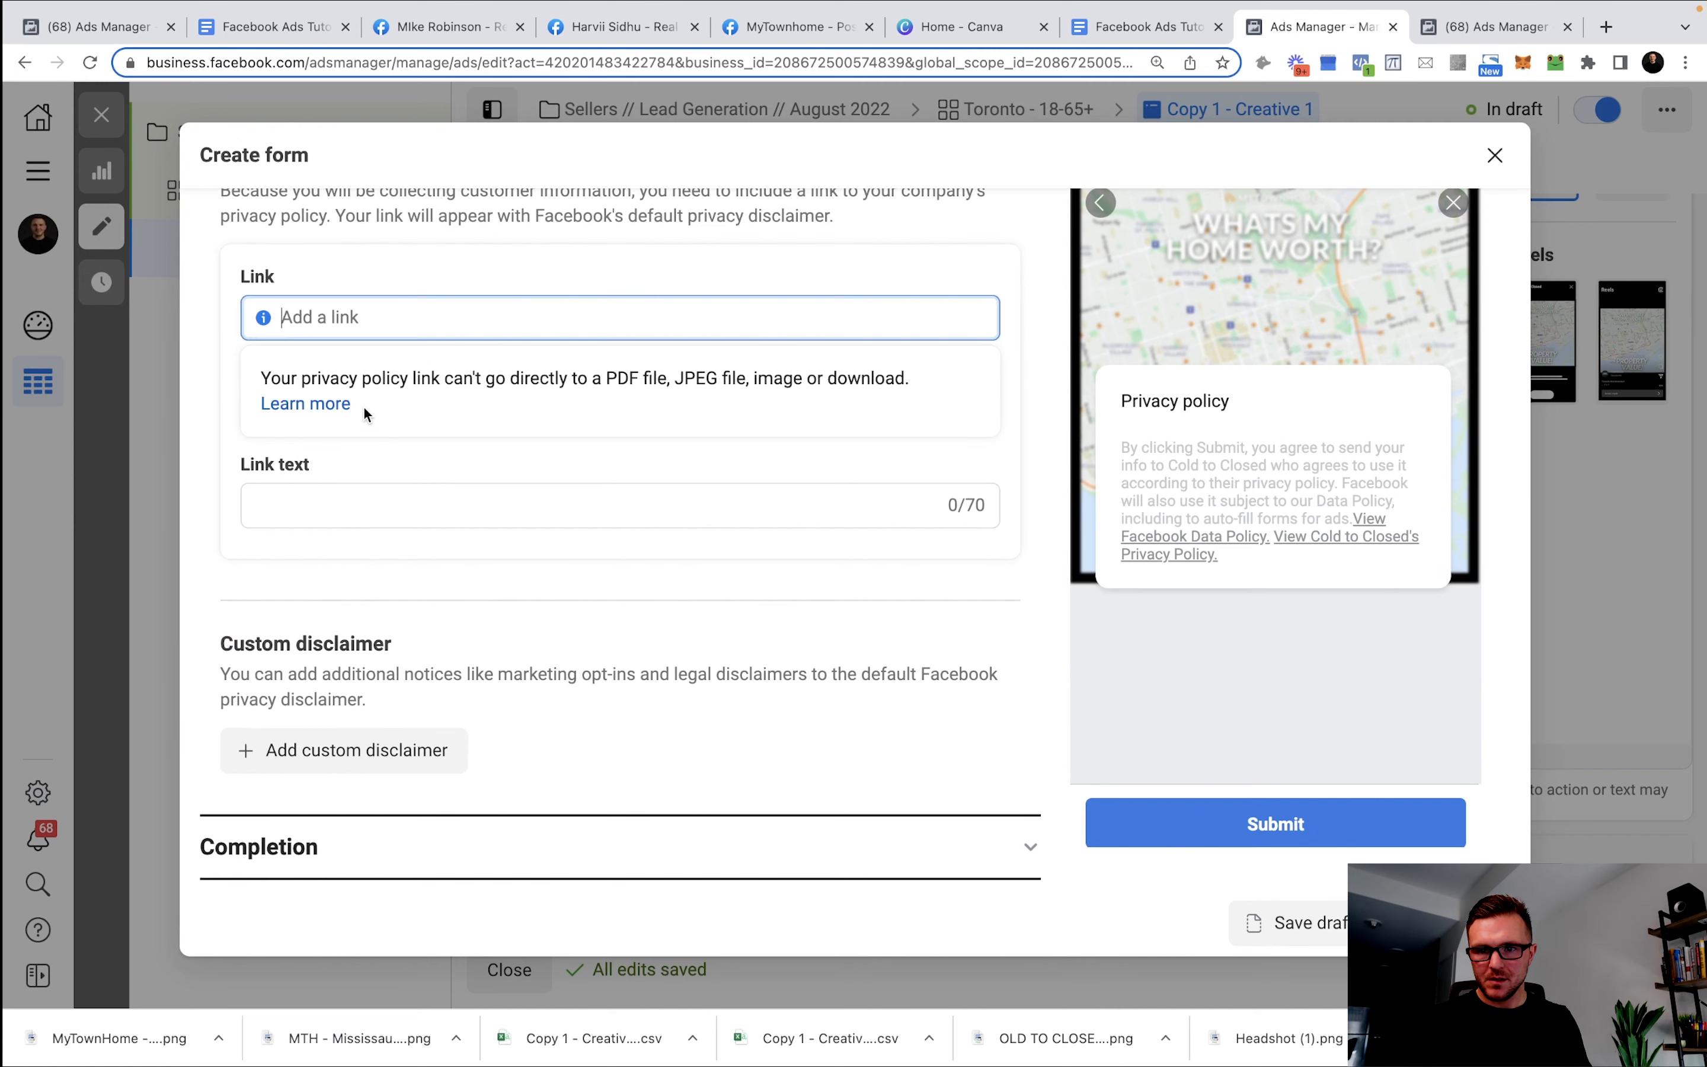
left_click(397, 318)
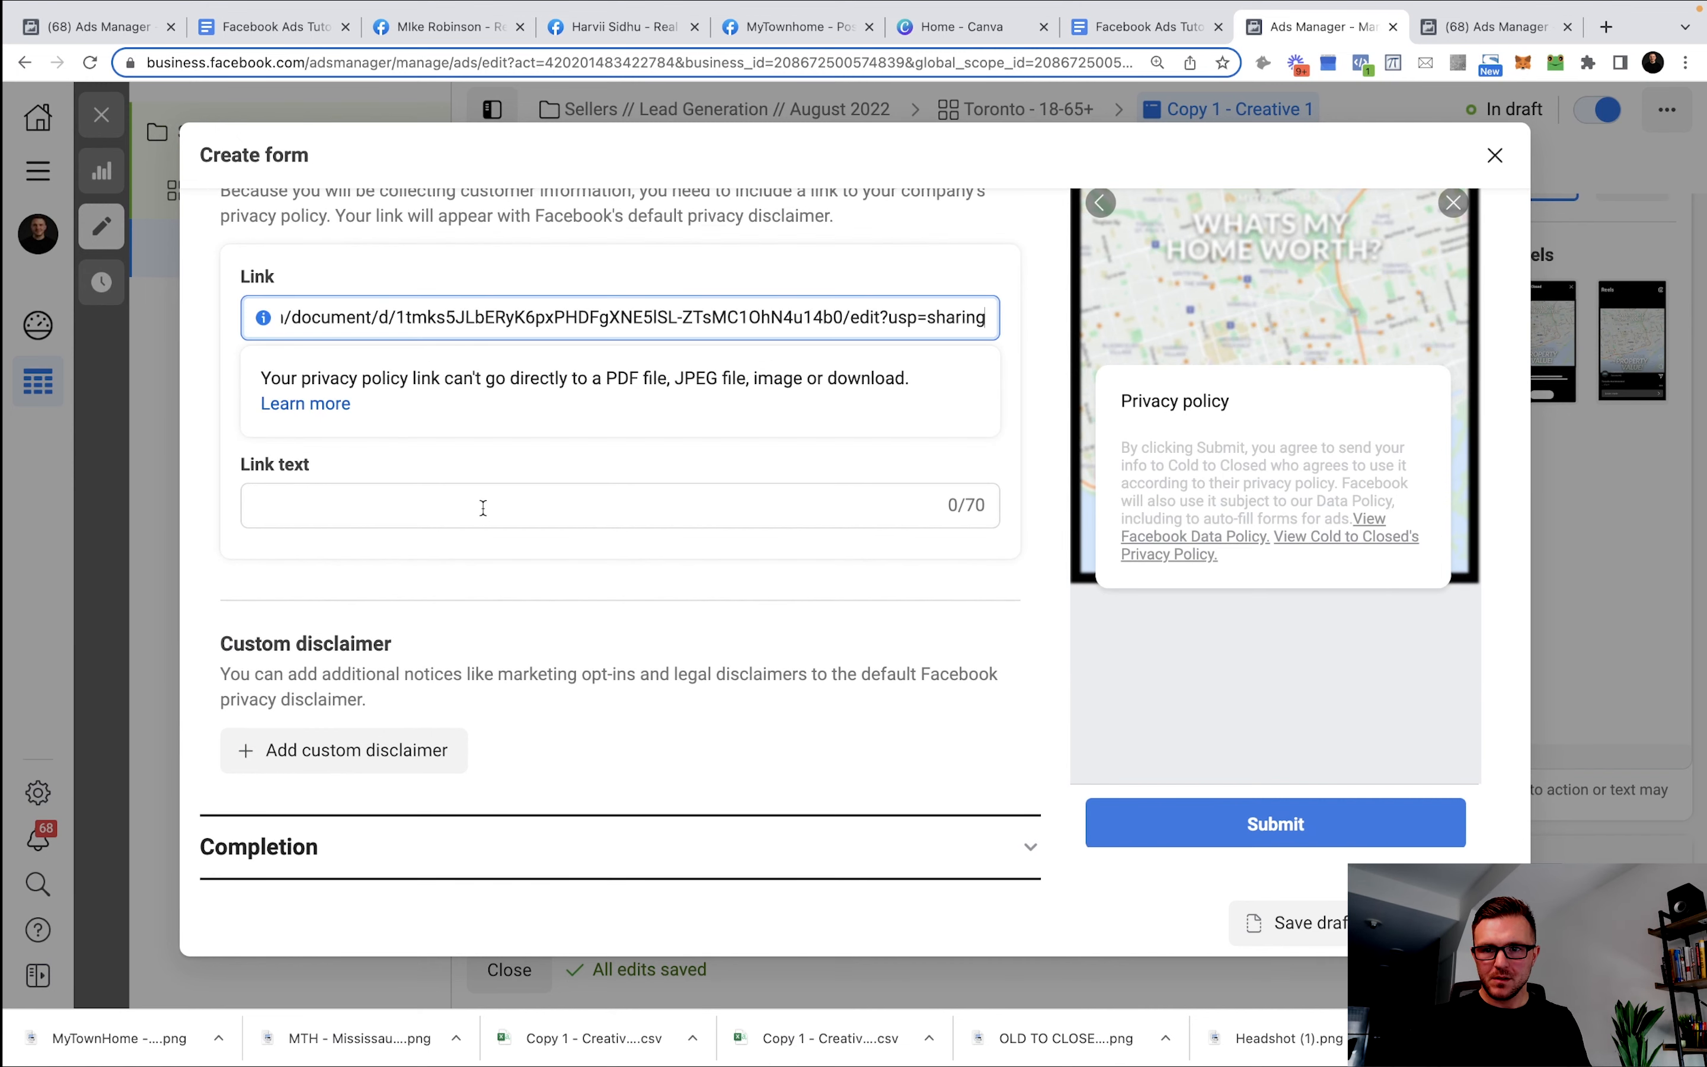
left_click(520, 571)
left_click(431, 870)
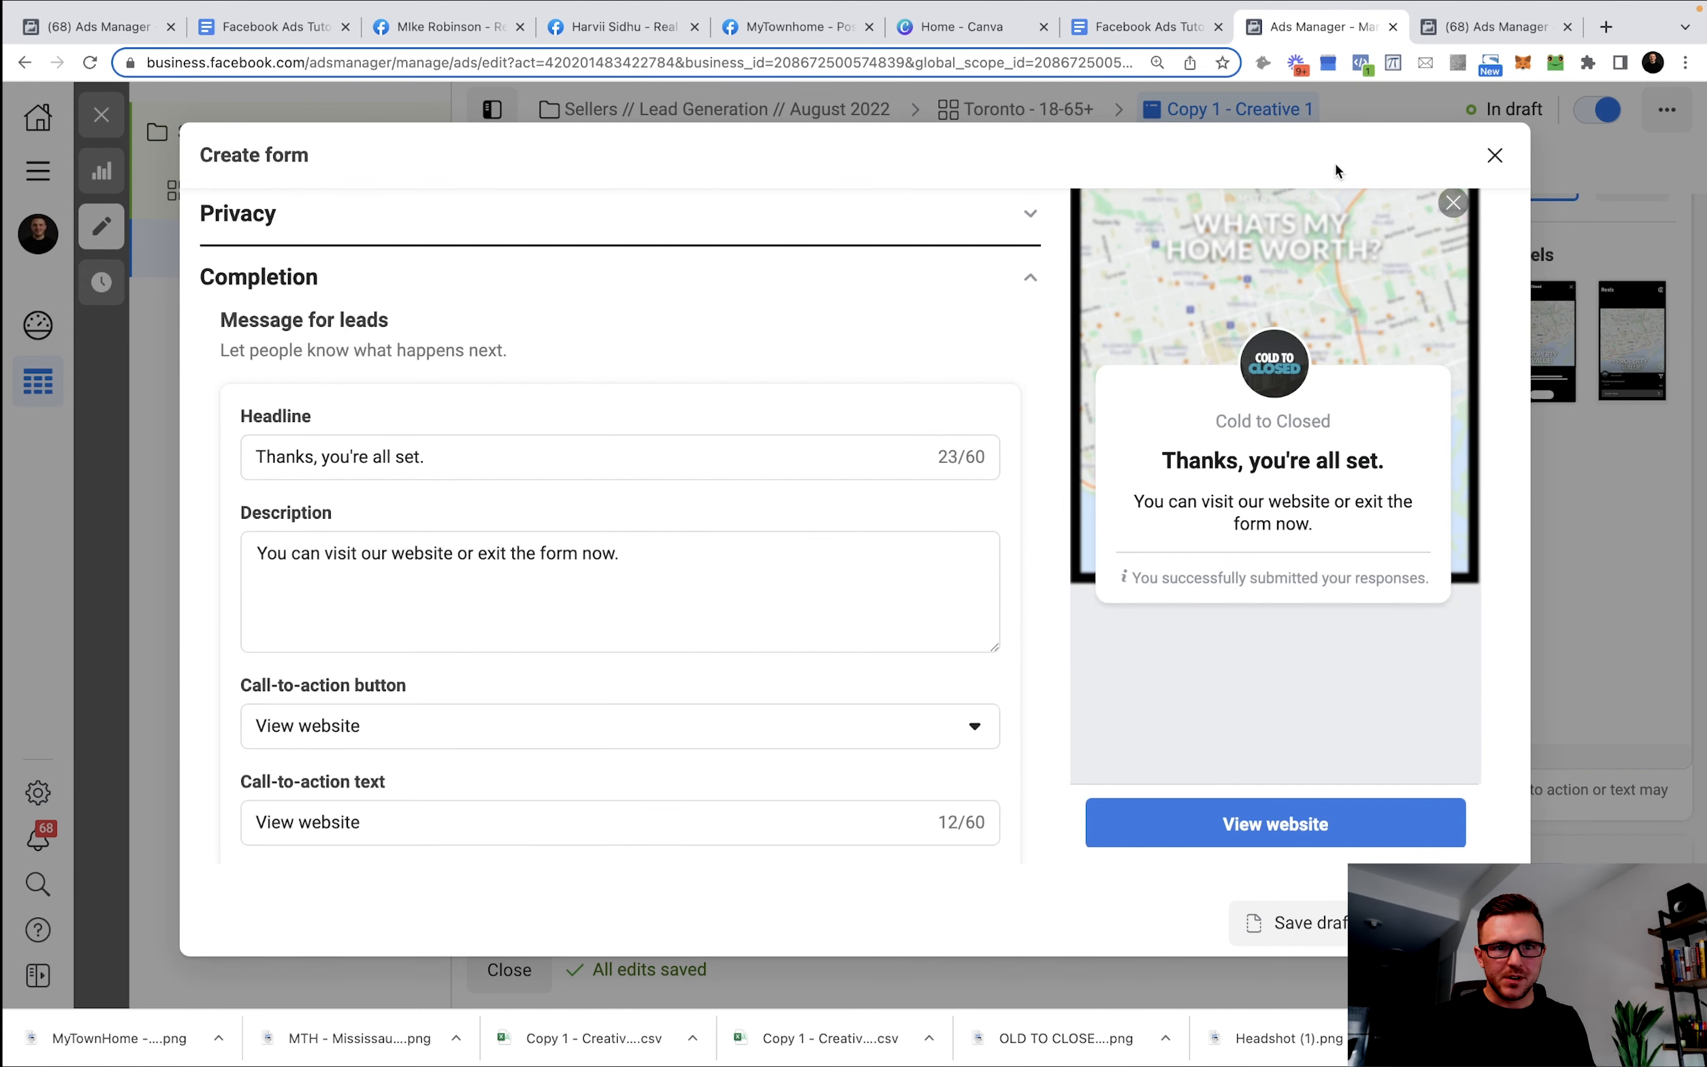
Replace the default completion headline with the template's free property evaluation headline.
left_click(1161, 27)
scroll(601, 694, "down", 12)
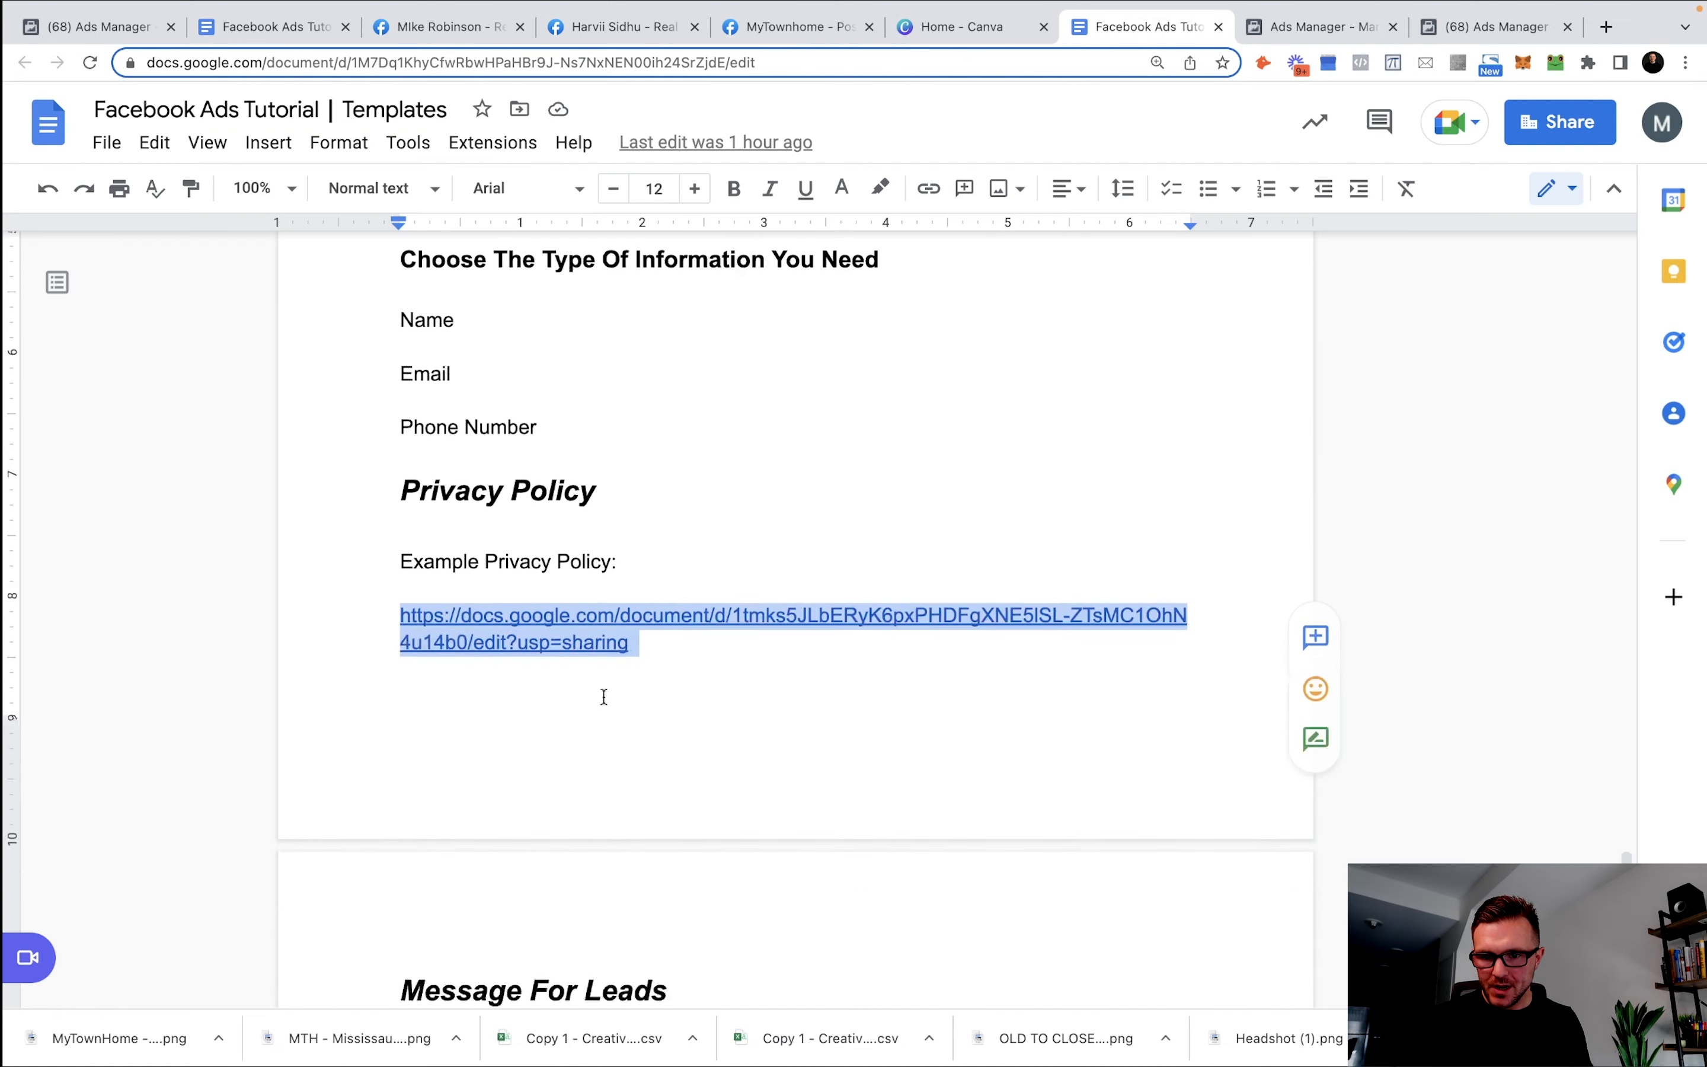
left_click(933, 453)
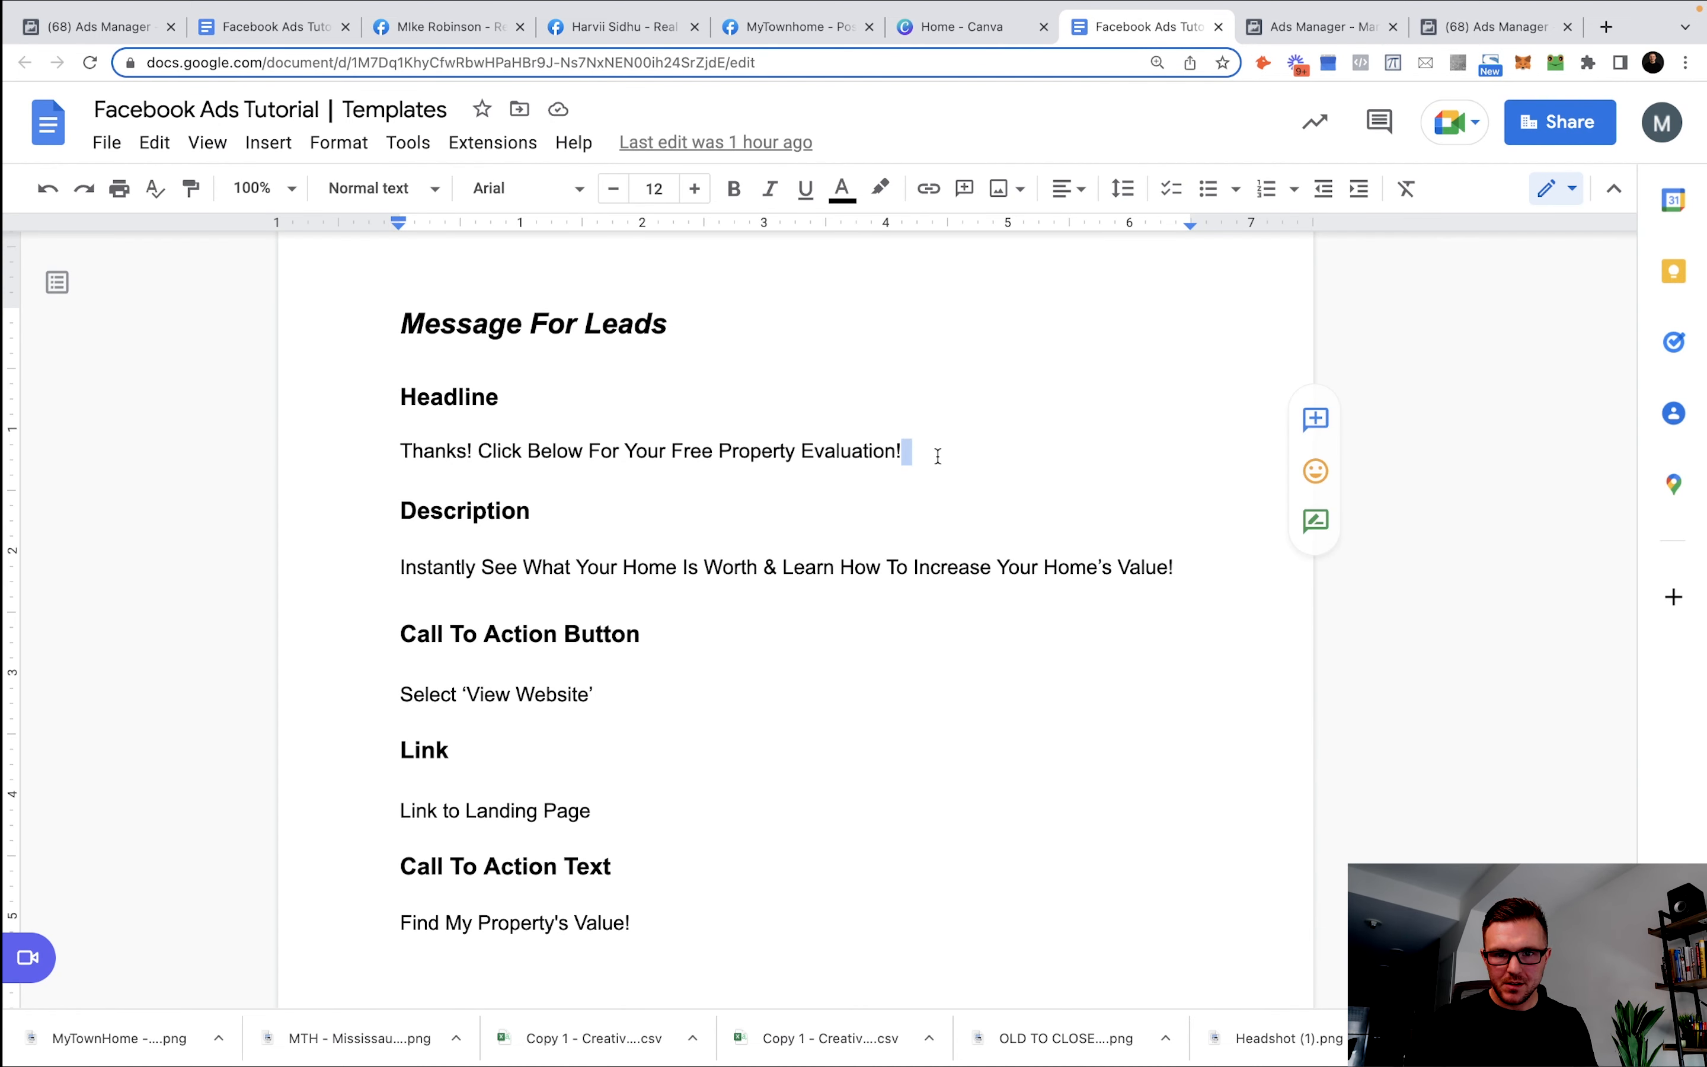
left_click_drag(960, 450, 321, 460)
key("ctrl+c")
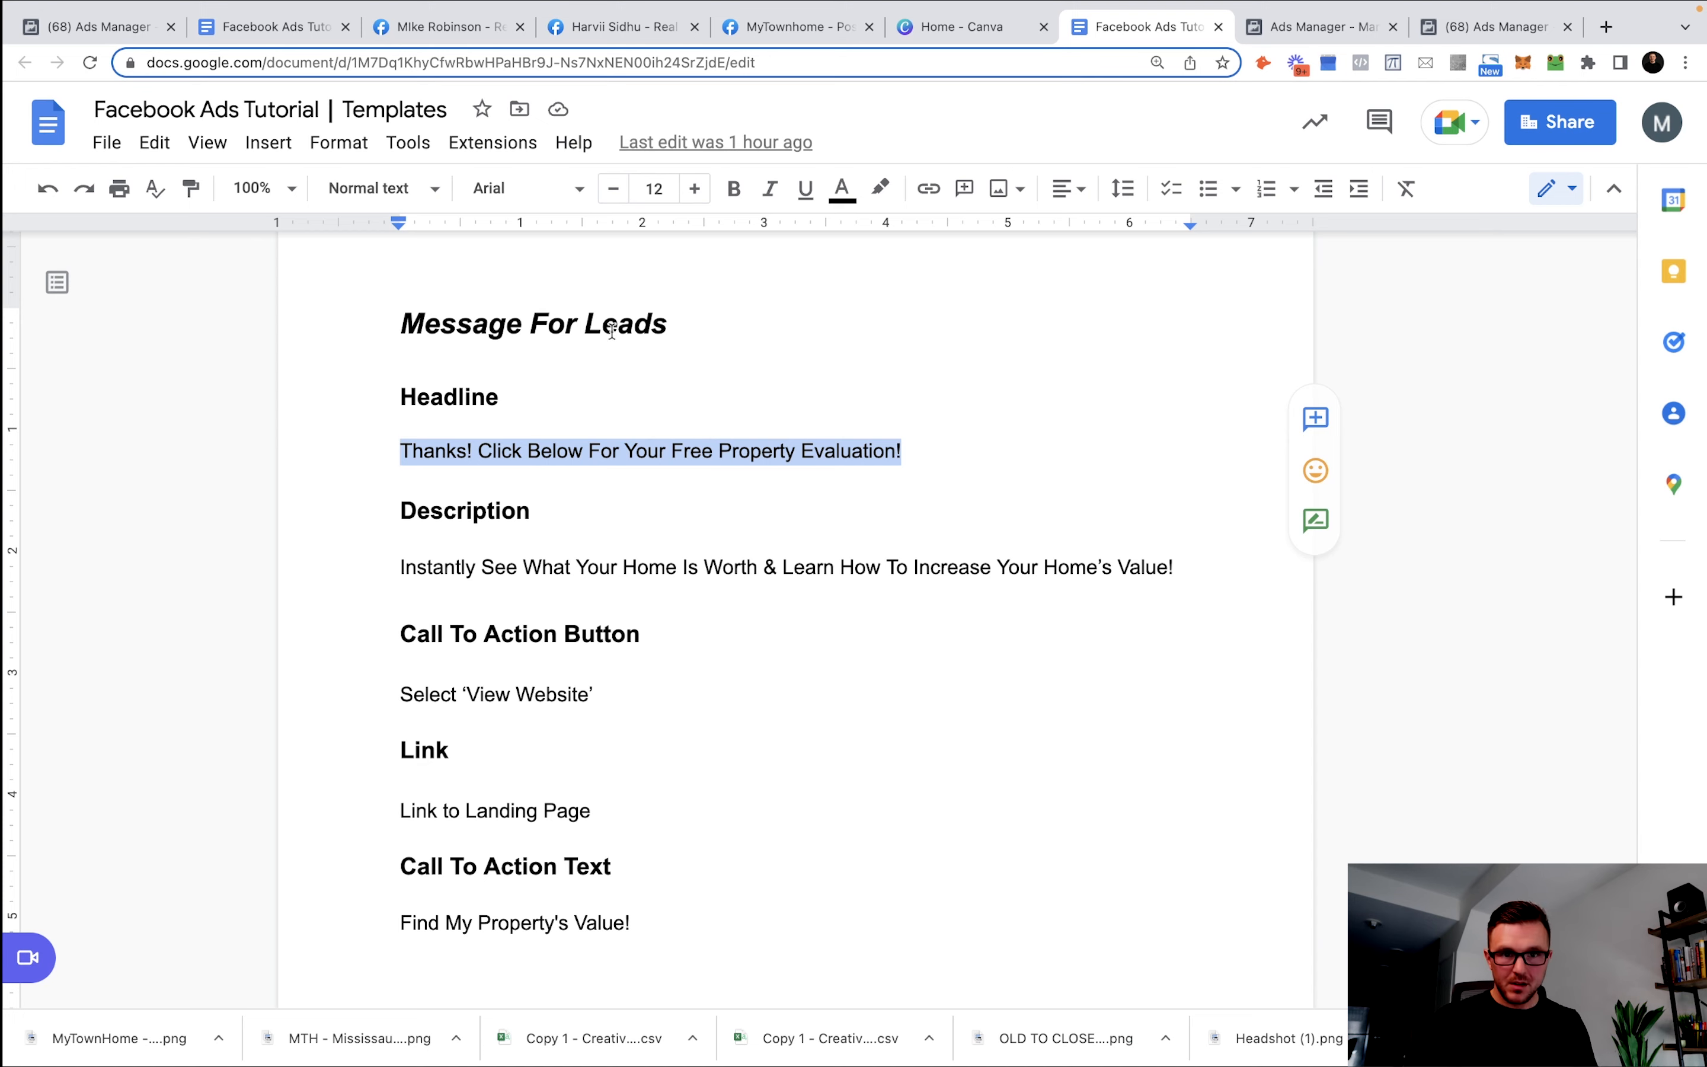
left_click(1314, 26)
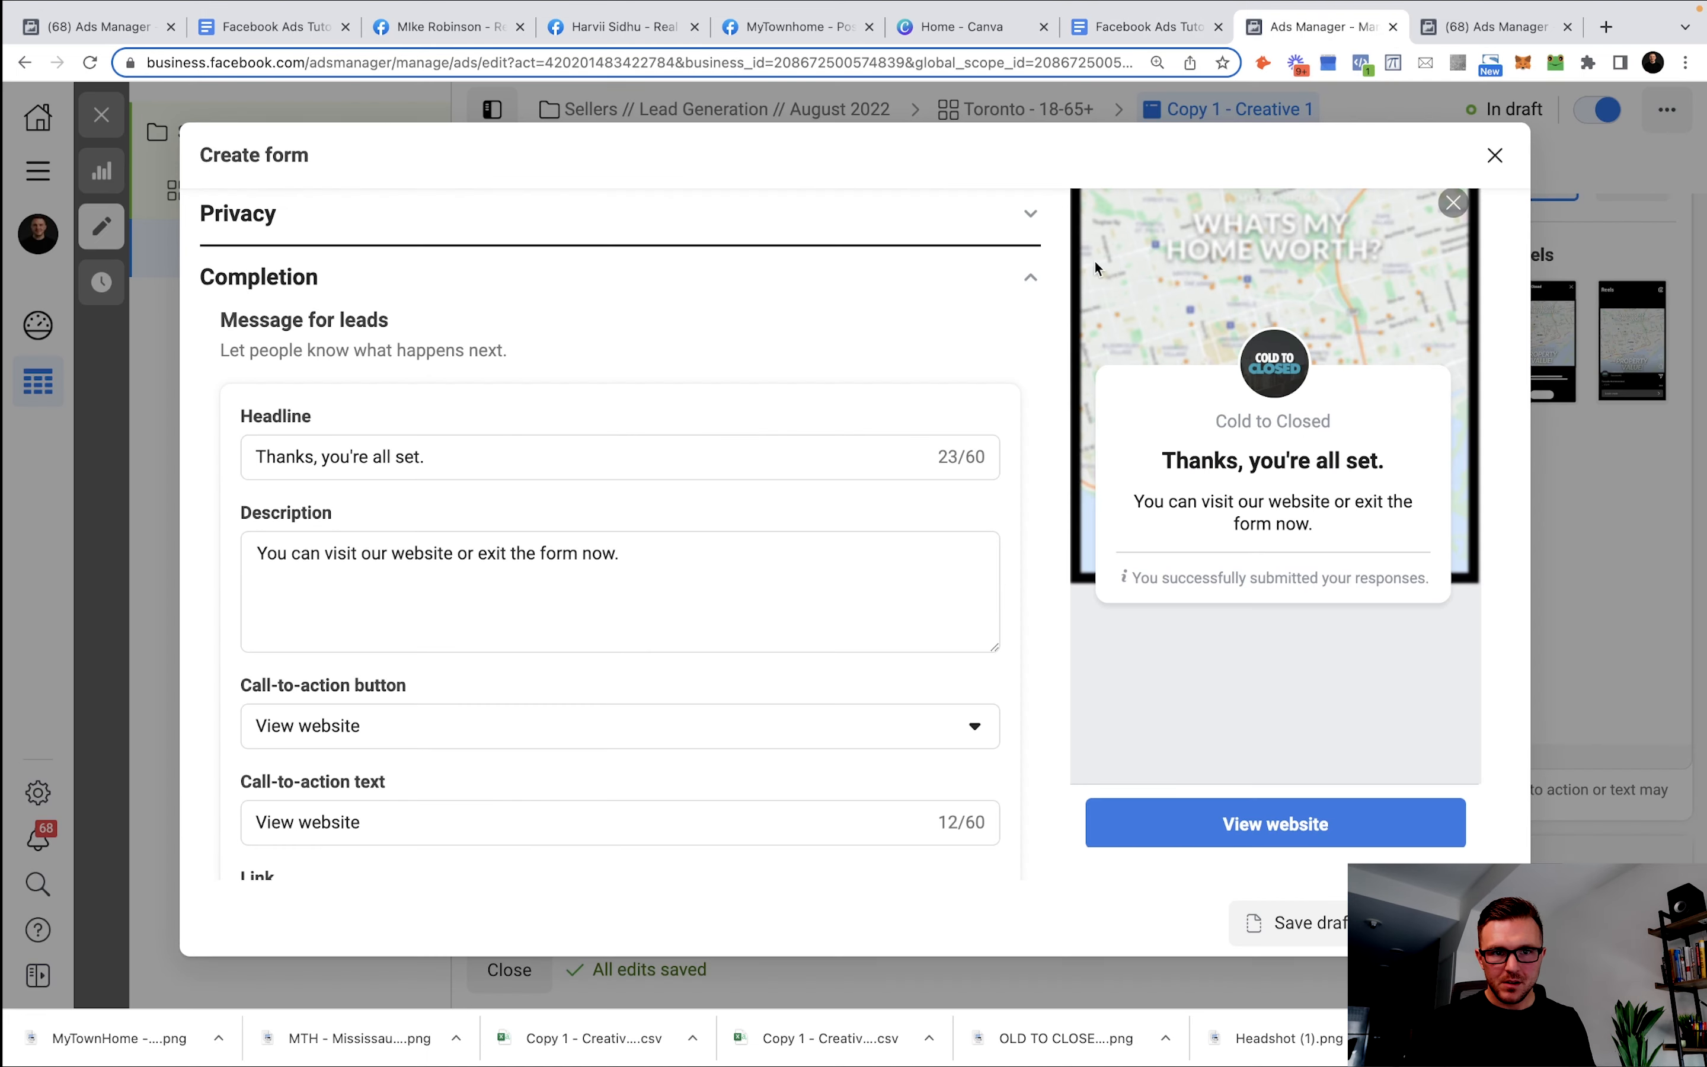
triple_click(479, 459)
key("ctrl+v")
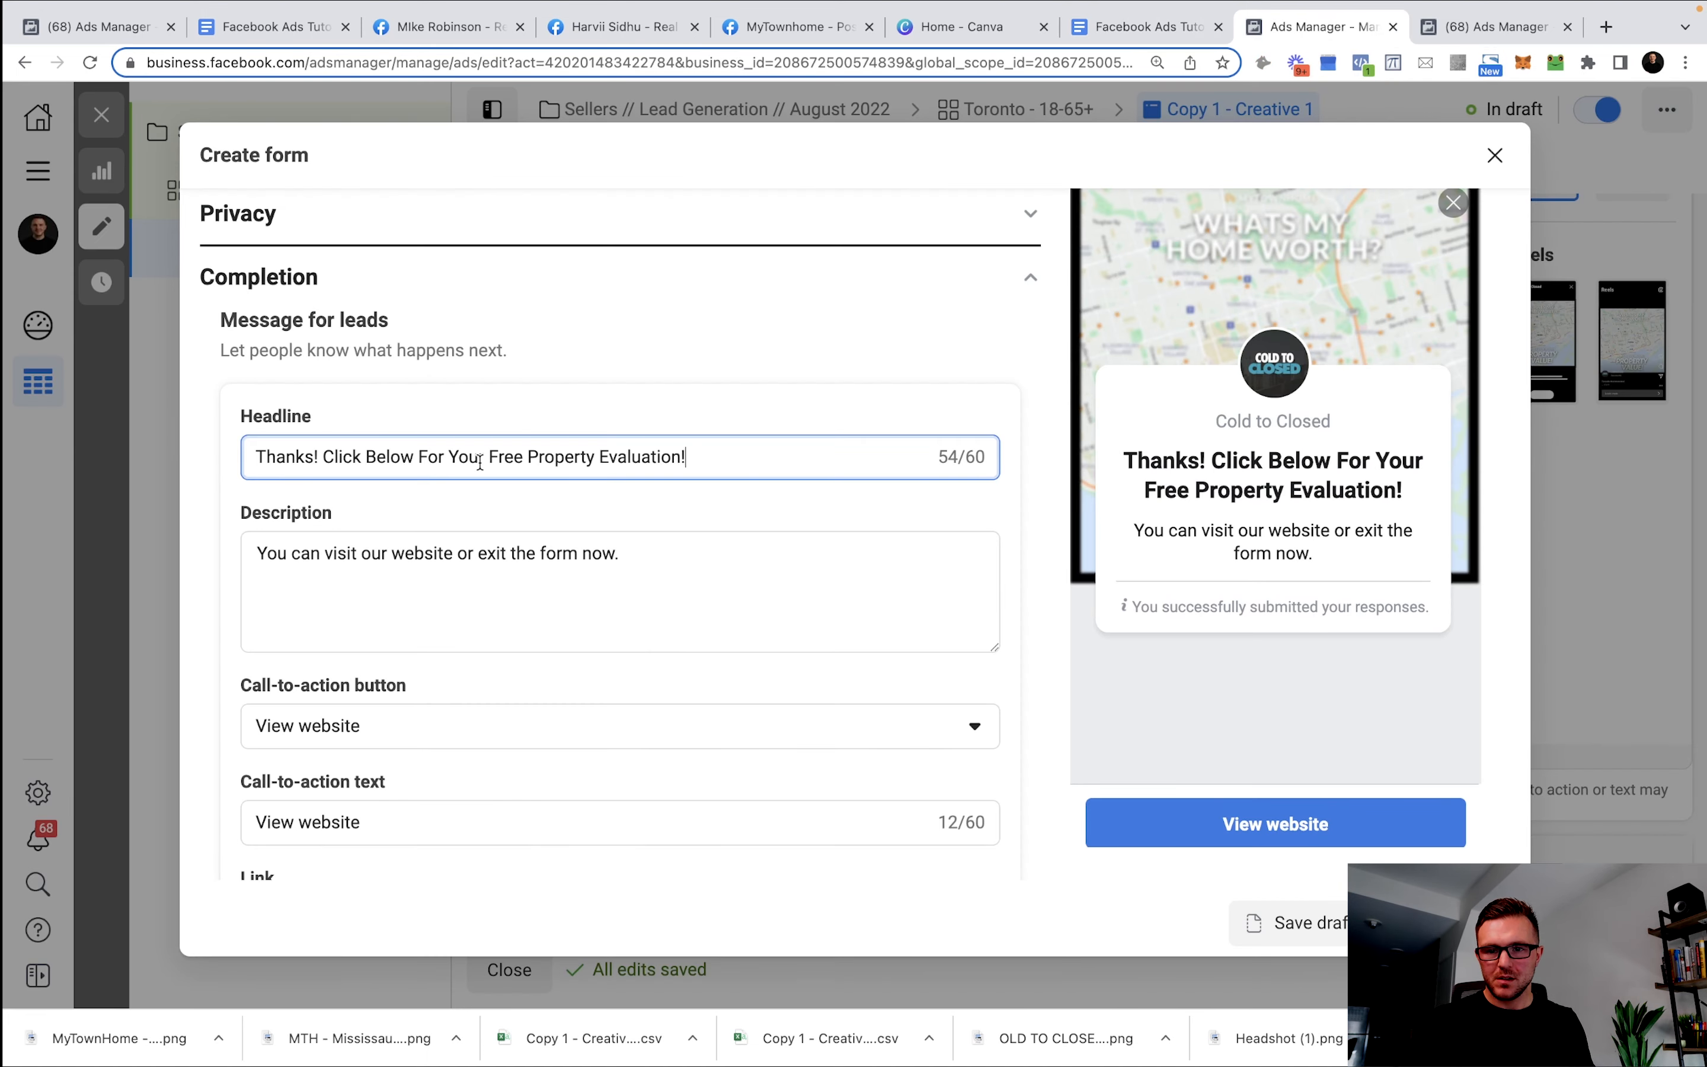
Paste the template's home-worth description into the completion Description field.
left_click(1135, 35)
left_click(882, 568)
left_click_drag(1177, 568, 263, 571)
key("ctrl+c")
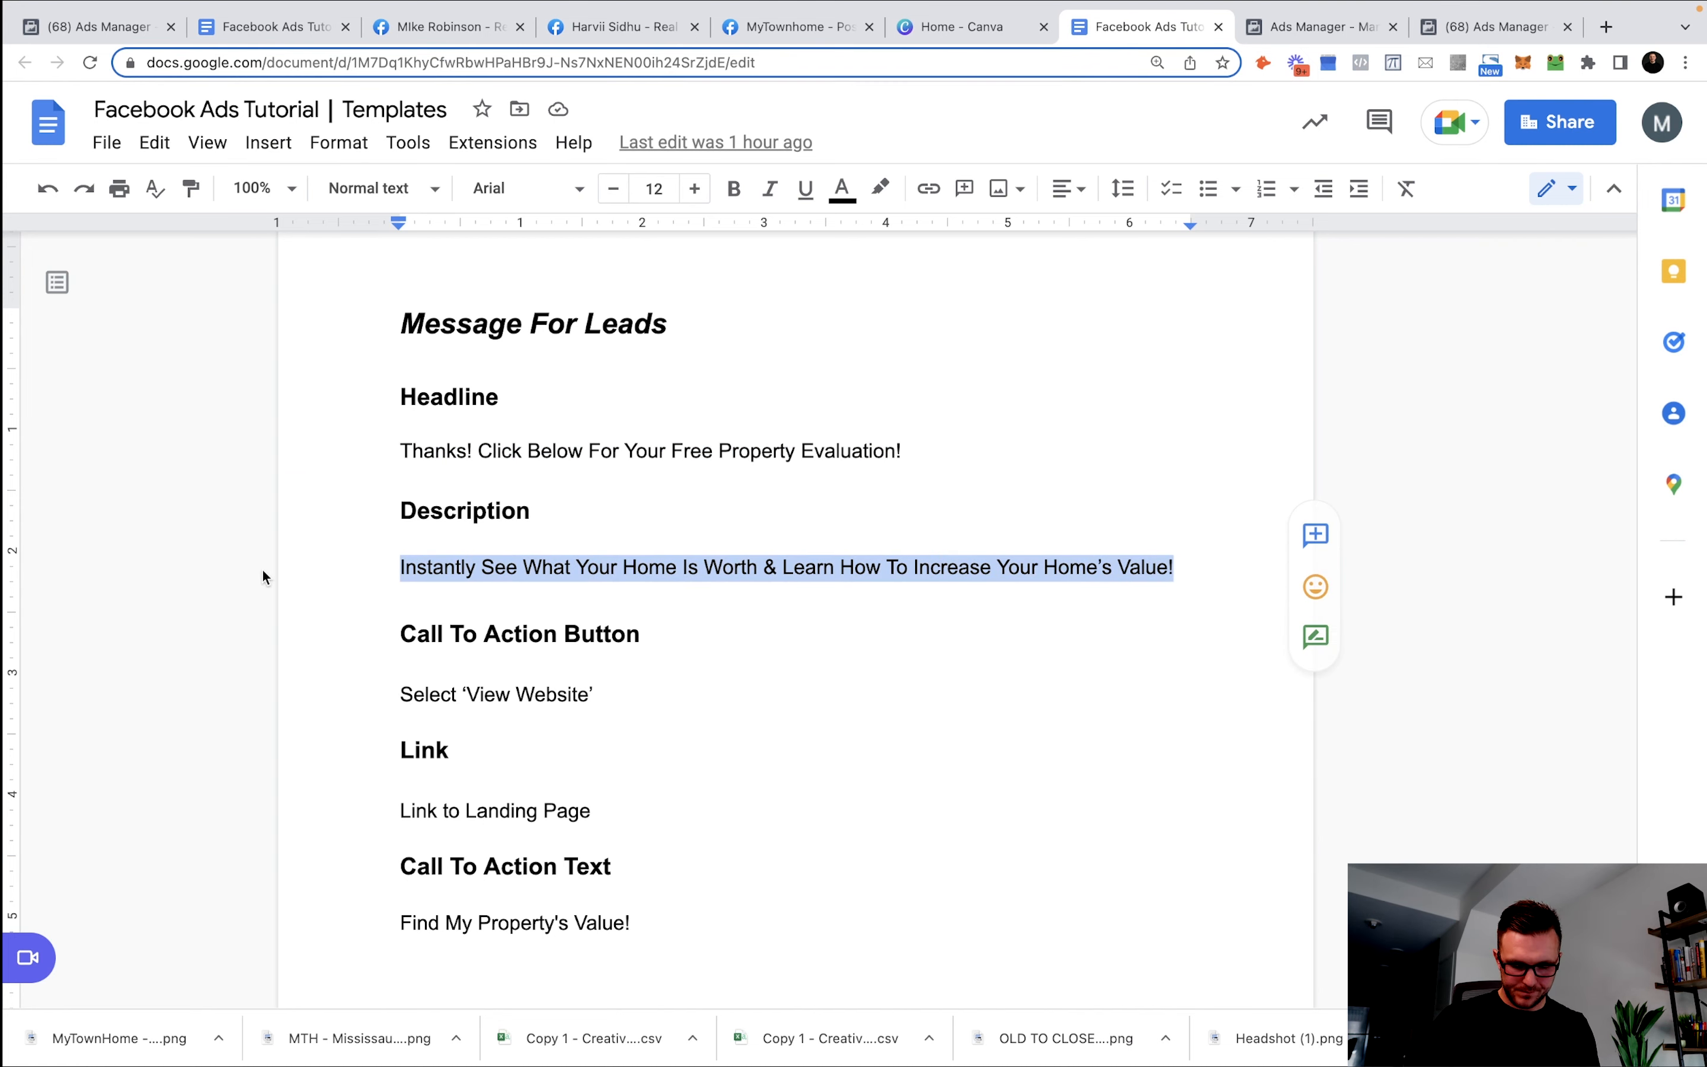
left_click(1318, 36)
left_click(449, 822)
double_click(449, 822)
type("Instantly See What Your Home Is Worth & Learn How To In")
key("ctrl+a")
type("Instantly See What Your Home Is Worth & Learn How To Increas")
left_click(552, 579)
key("ctrl+a")
key("ctrl+v")
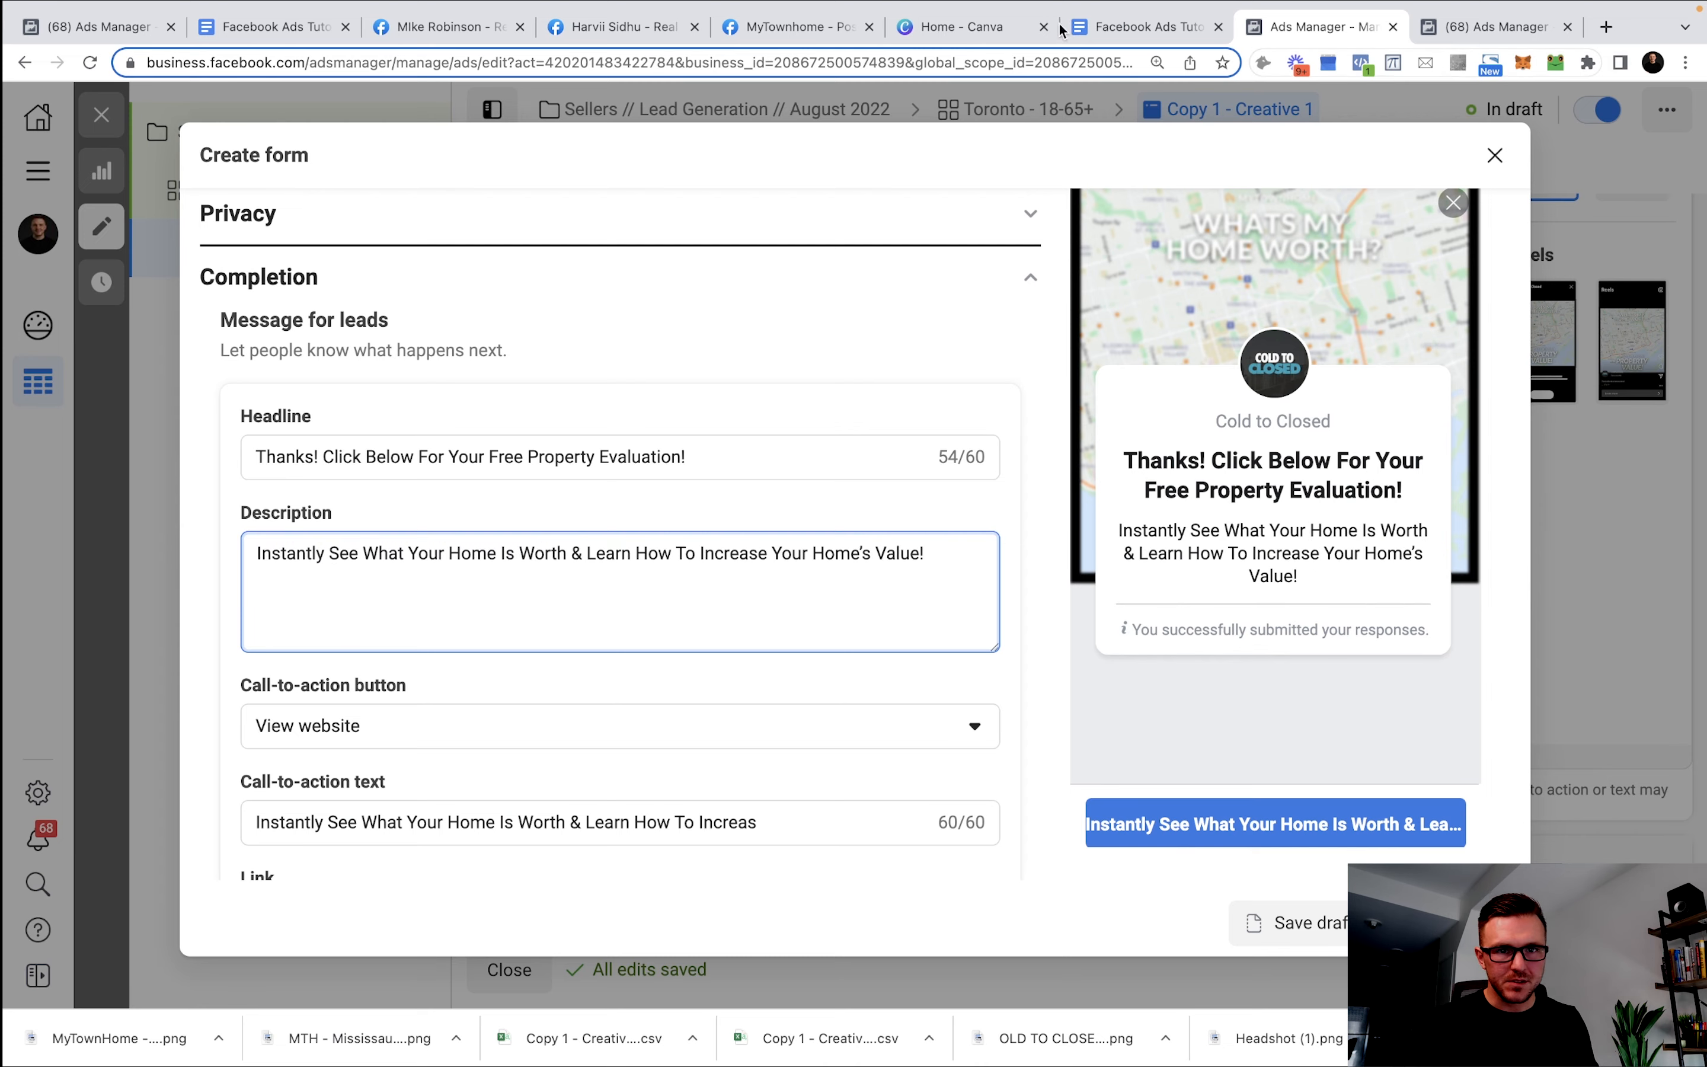
Set the completion call-to-action text to 'Find My Property's Value!'.
left_click(1117, 37)
left_click_drag(617, 815, 427, 809)
left_click(427, 809)
left_click_drag(666, 940, 379, 931)
key("super+c")
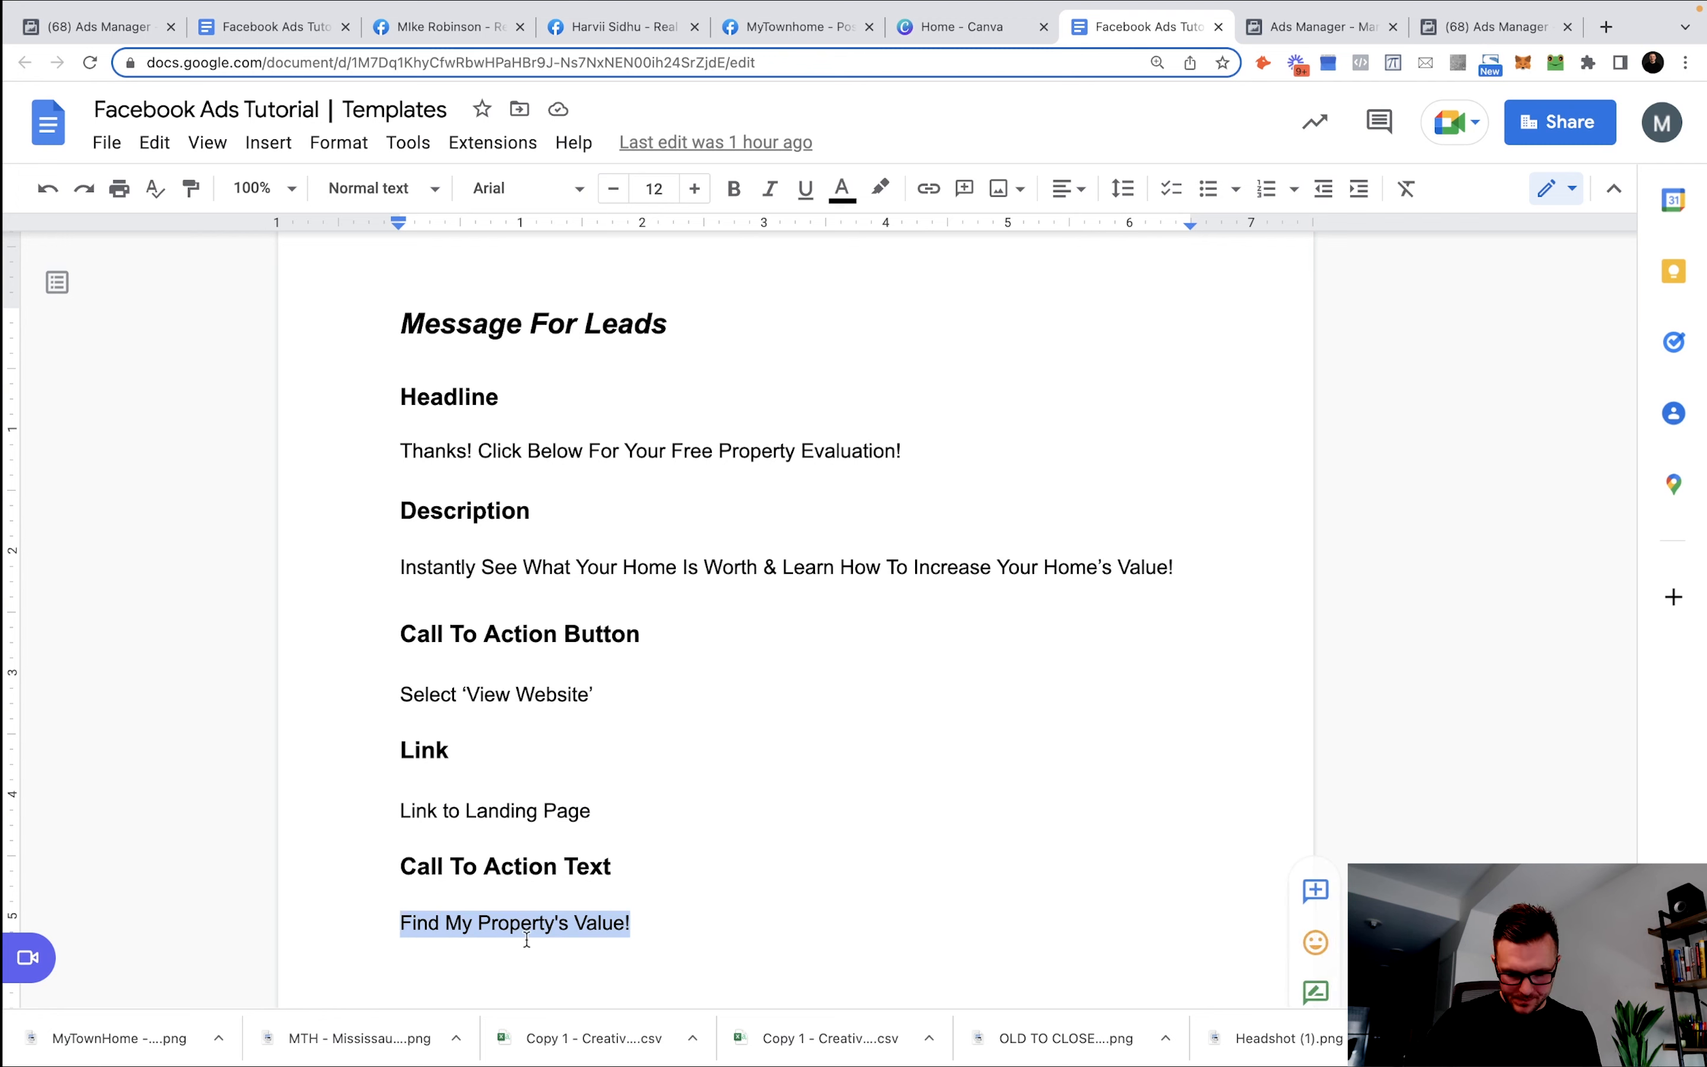
left_click(1291, 37)
triple_click(689, 832)
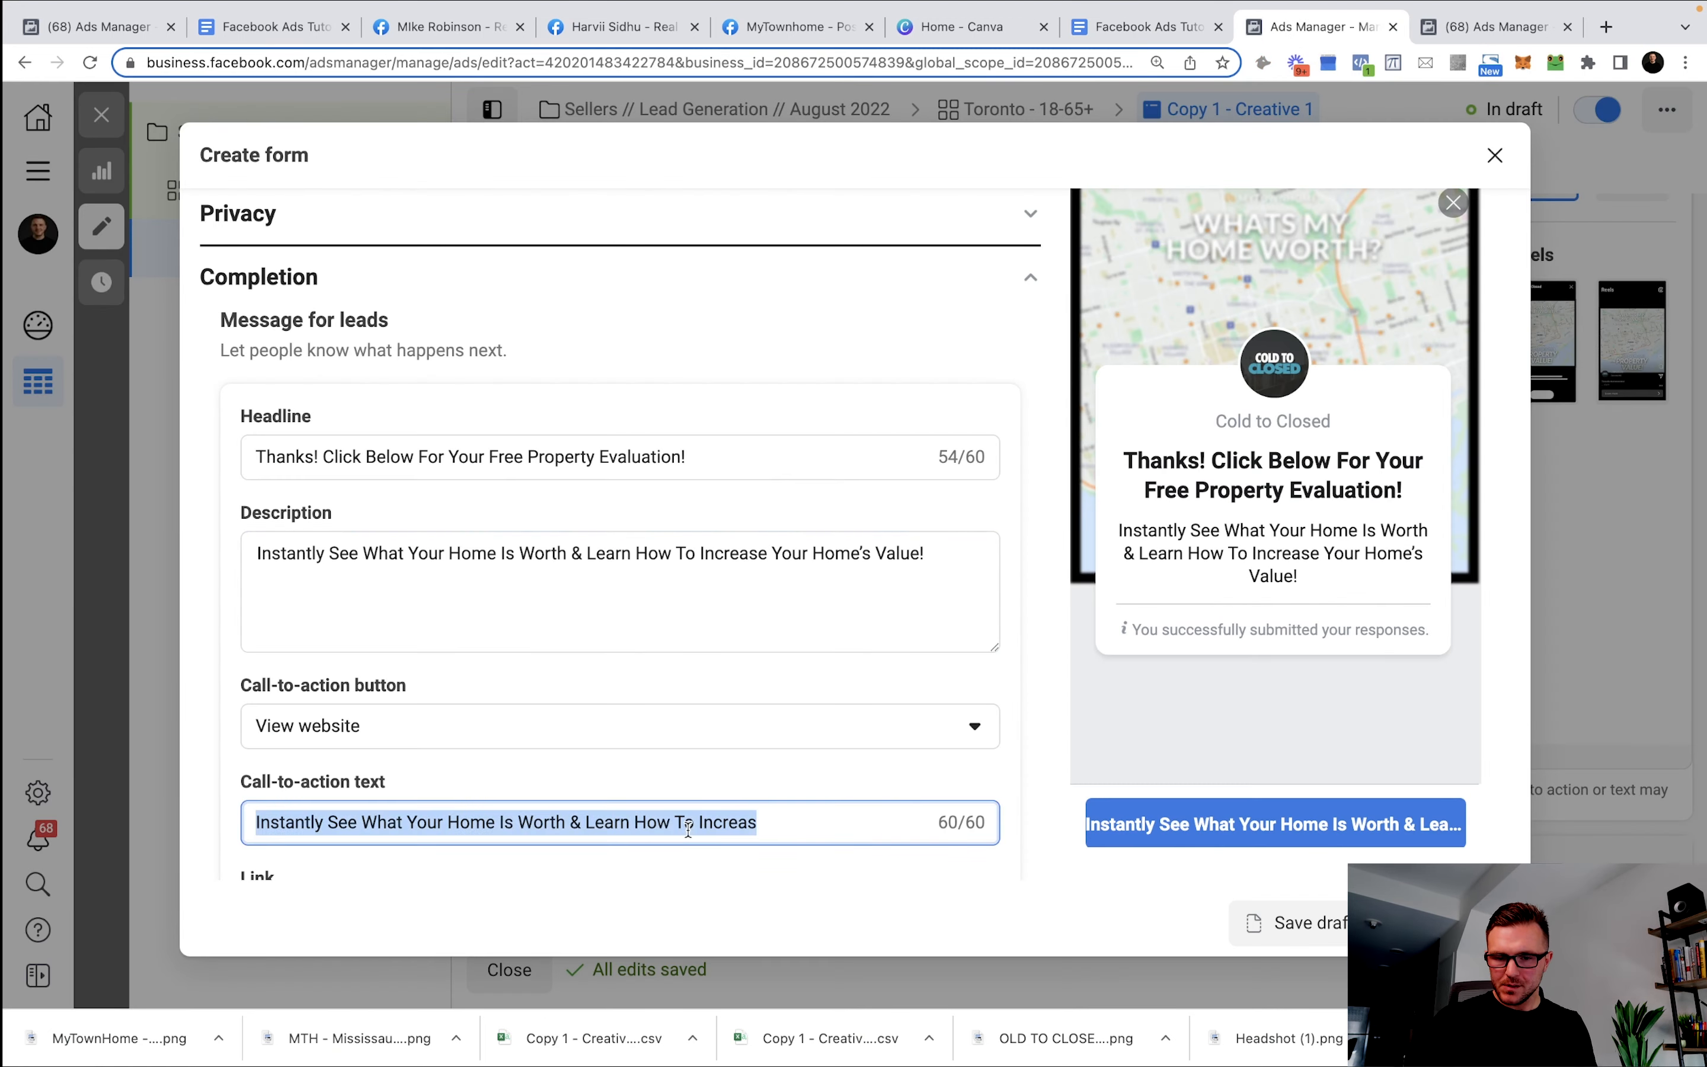
triple_click(693, 826)
key("super+v")
scroll(647, 757, "down", 1)
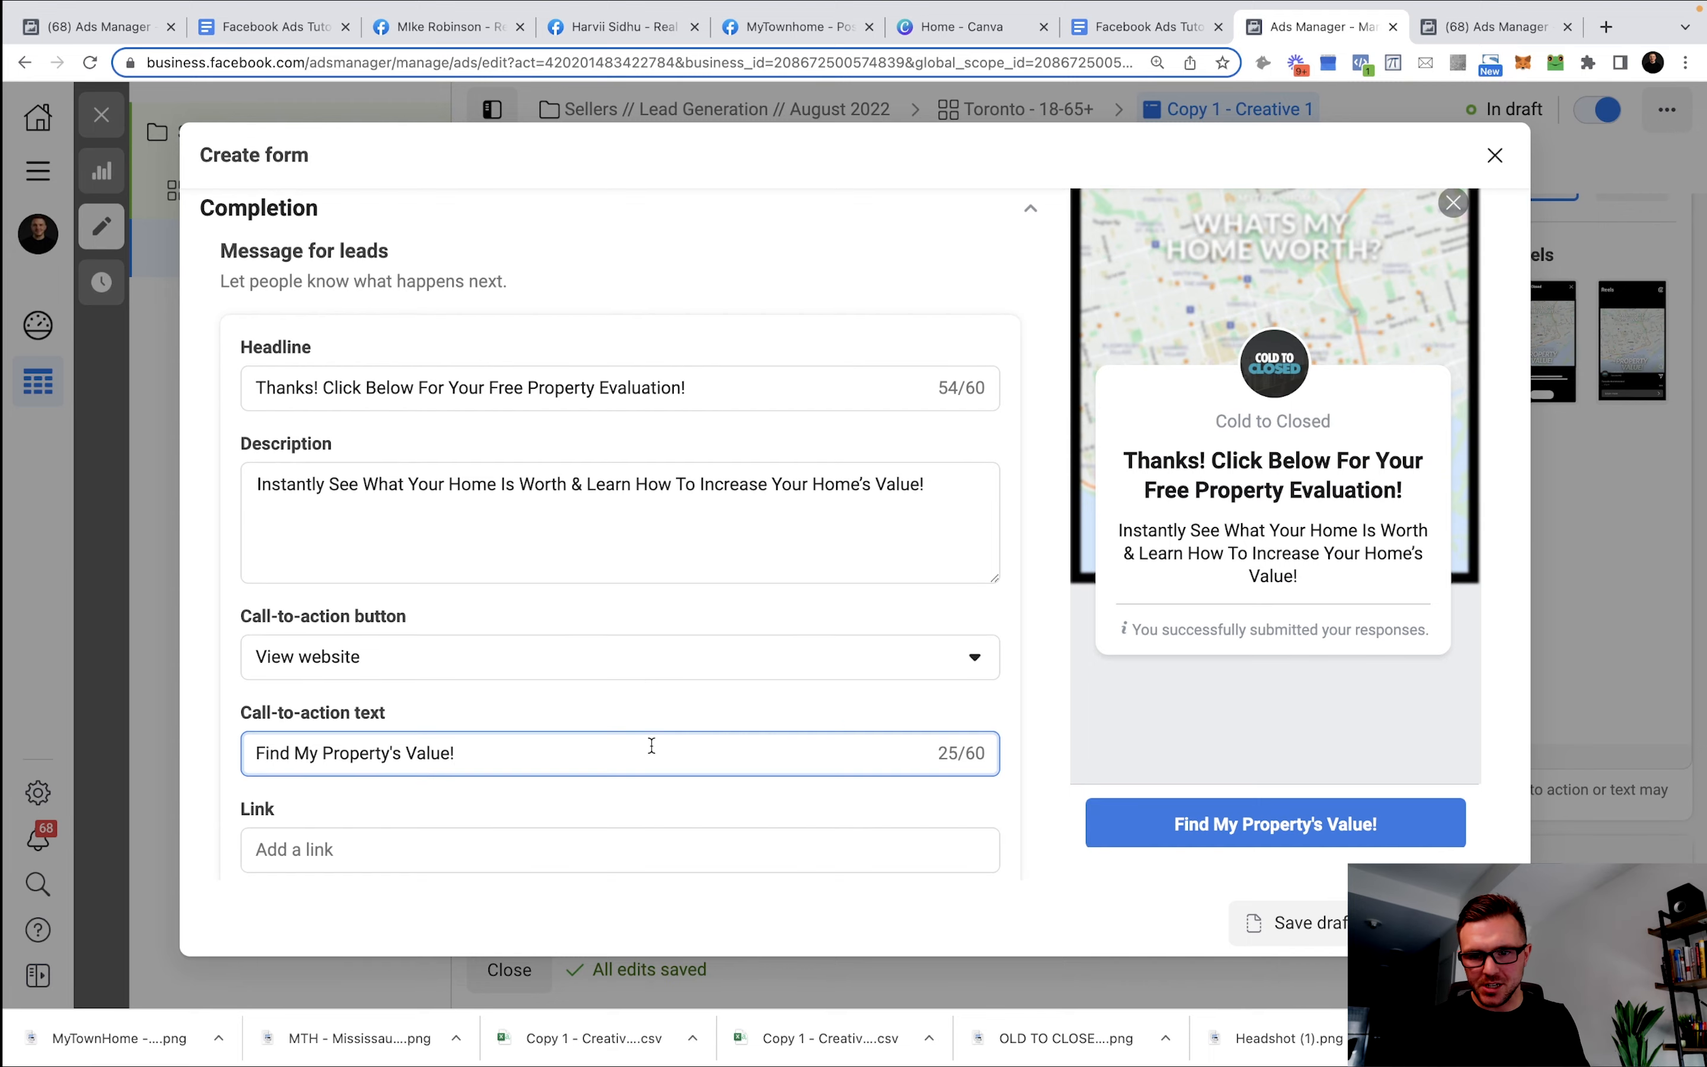
scroll(783, 716, "down", 1)
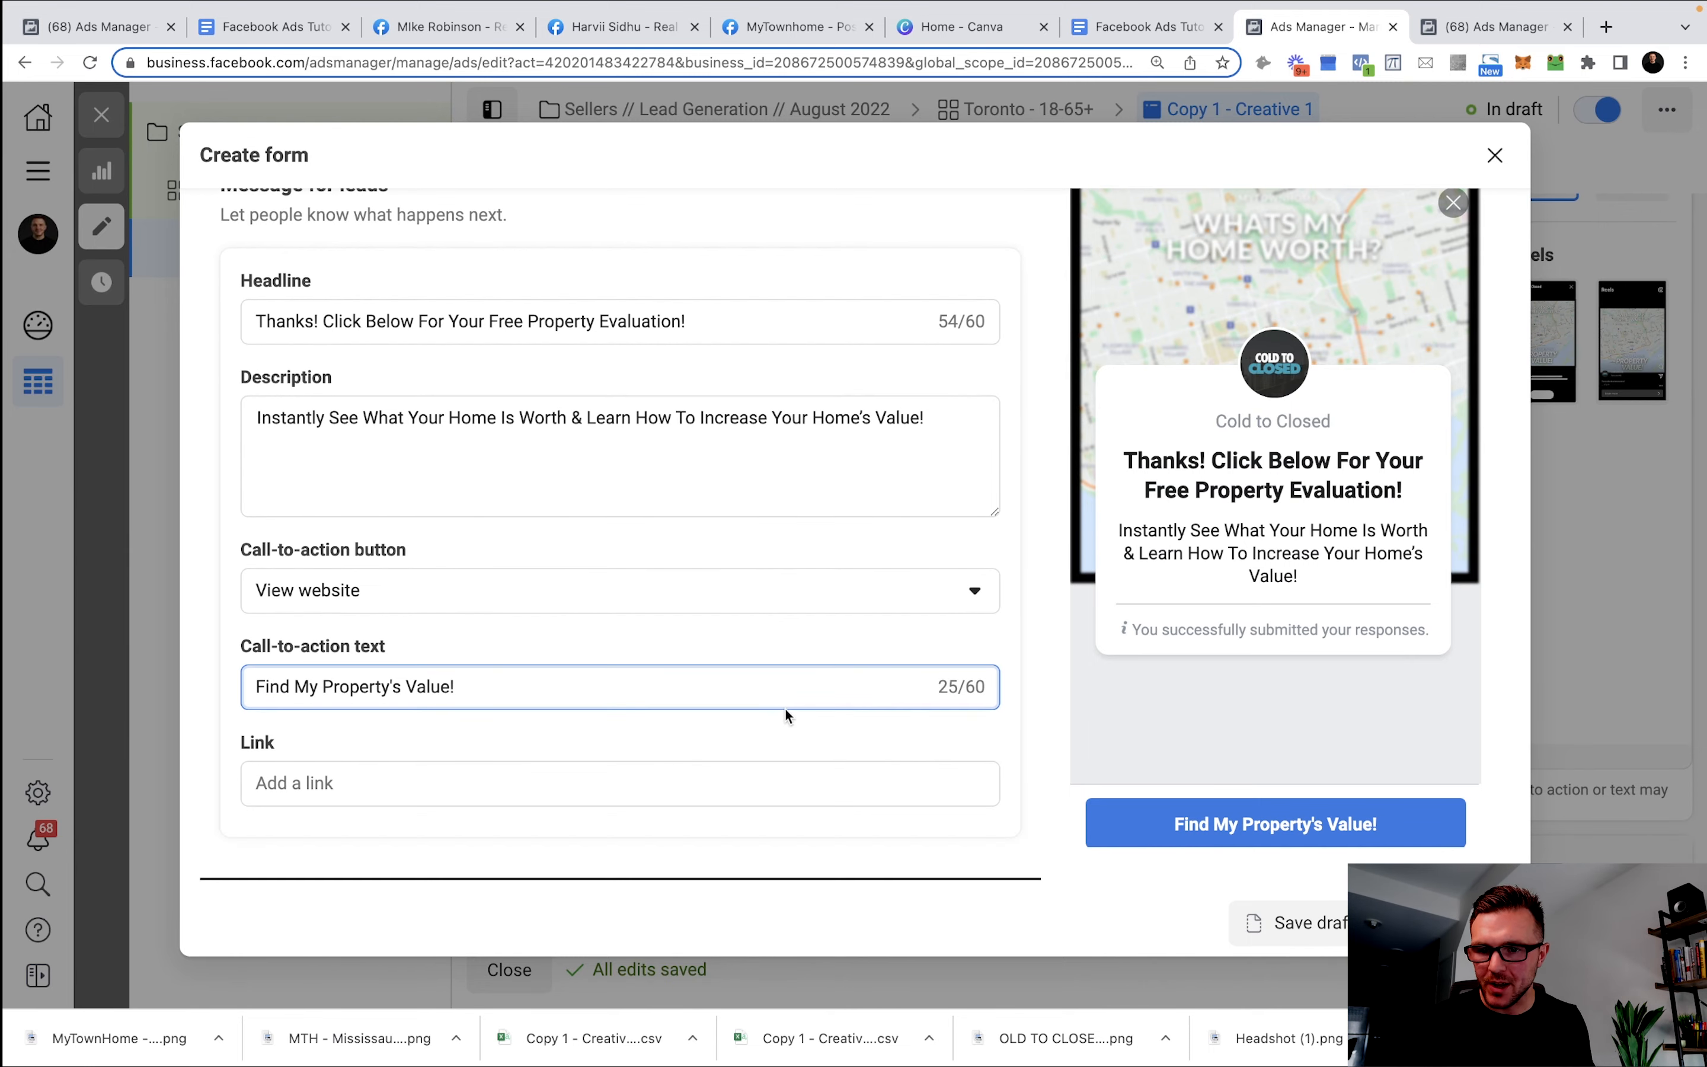
Enter the creator's website address as the completion message link.
left_click(350, 778)
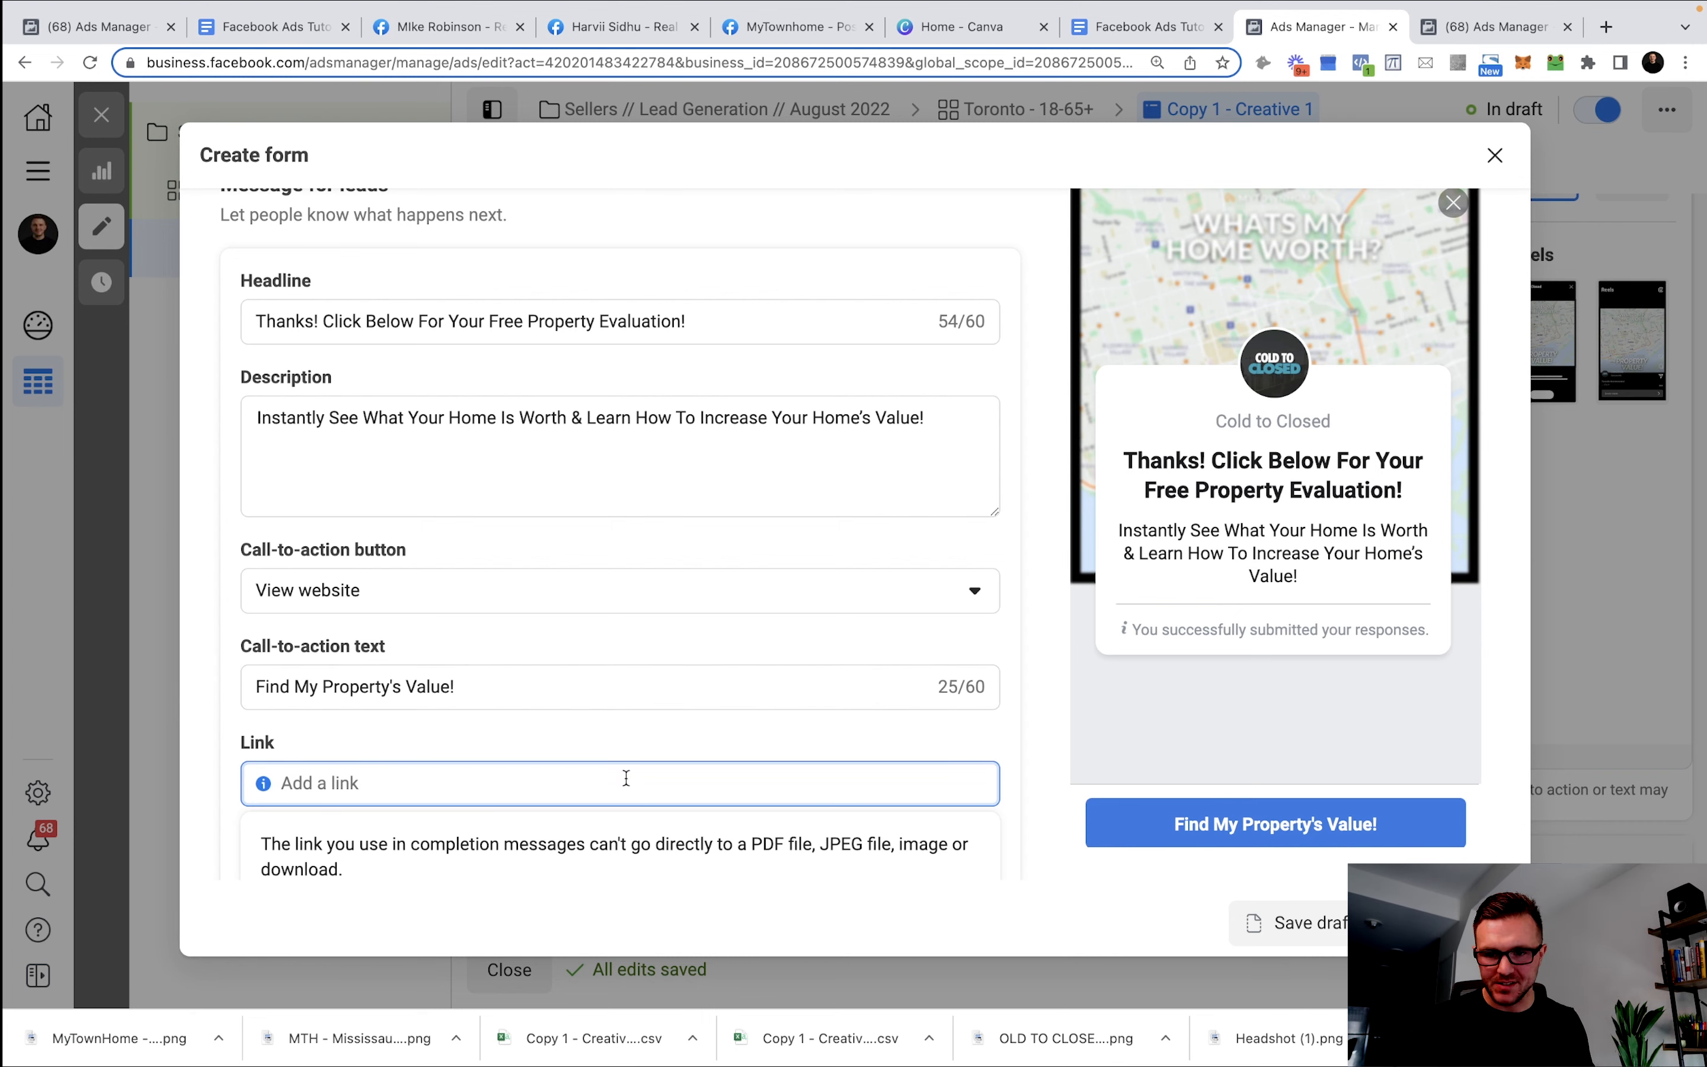
type("www.masonstepaniuk.com")
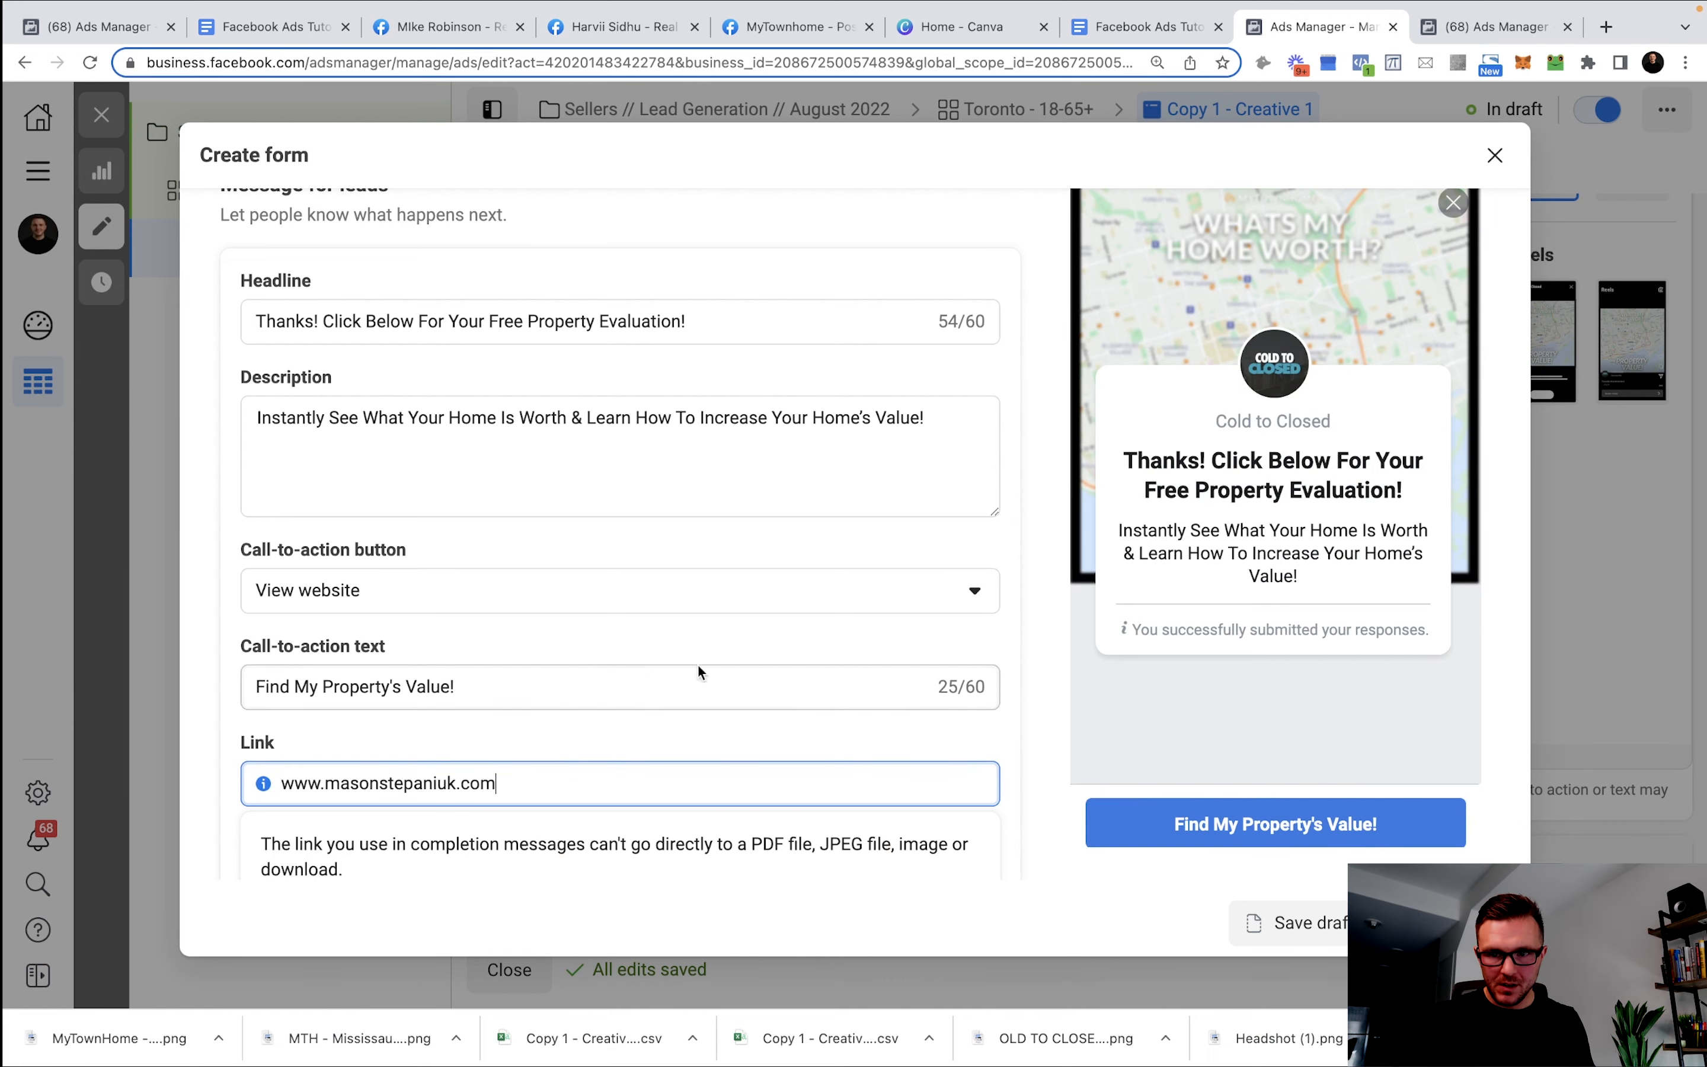
Review the Form type, Intro, Questions, Privacy and Completion sections, then return to Questions.
scroll(743, 632, "up", 8)
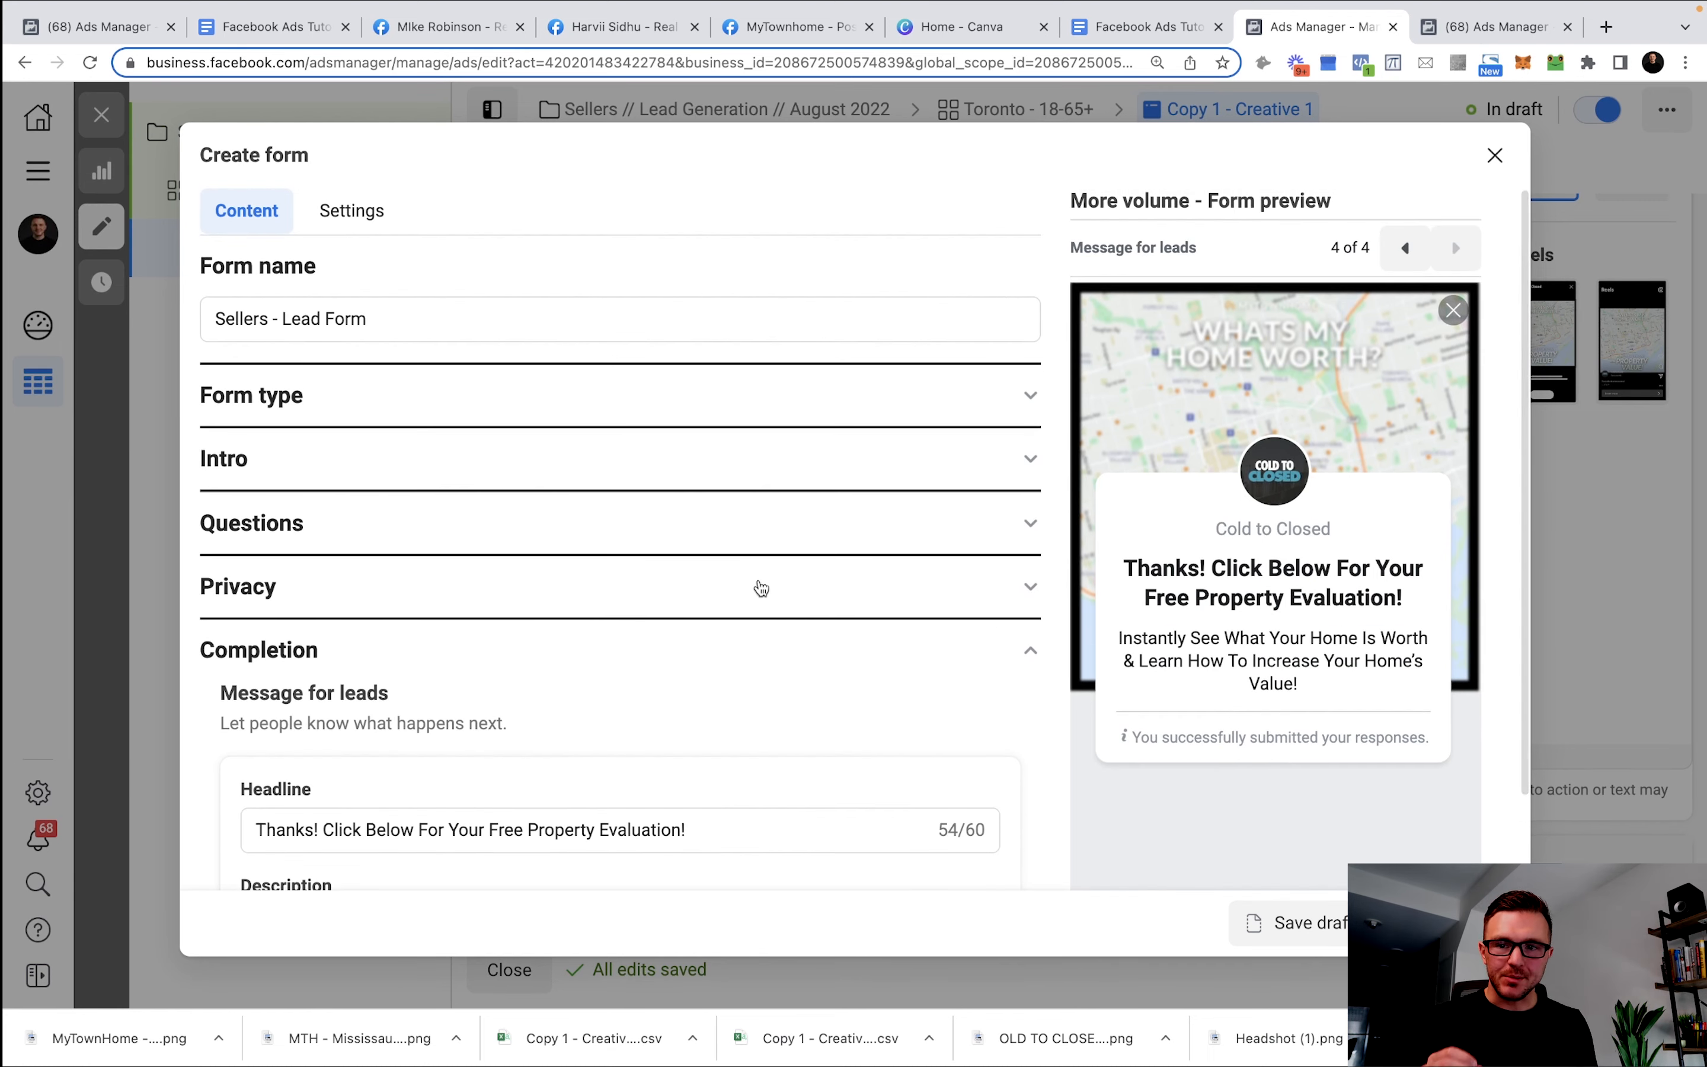
left_click(416, 394)
scroll(449, 437, "down", 2)
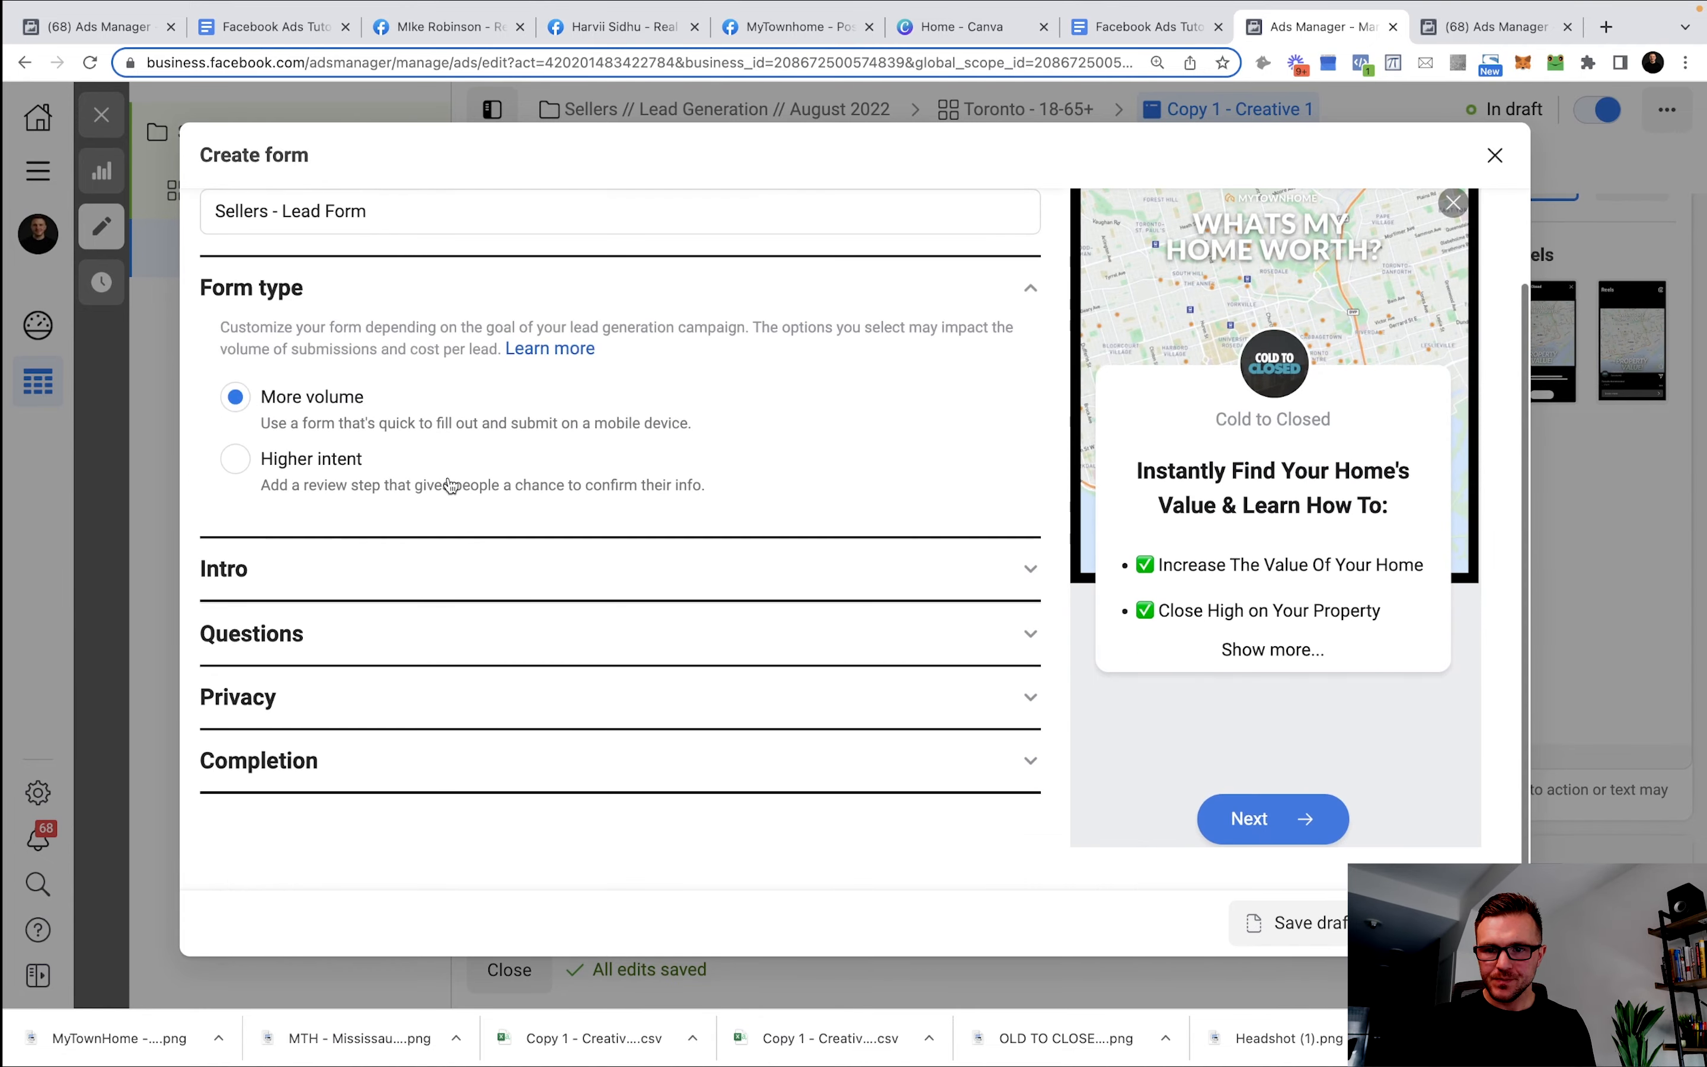
left_click(424, 575)
scroll(475, 607, "down", 3)
scroll(477, 659, "down", 7)
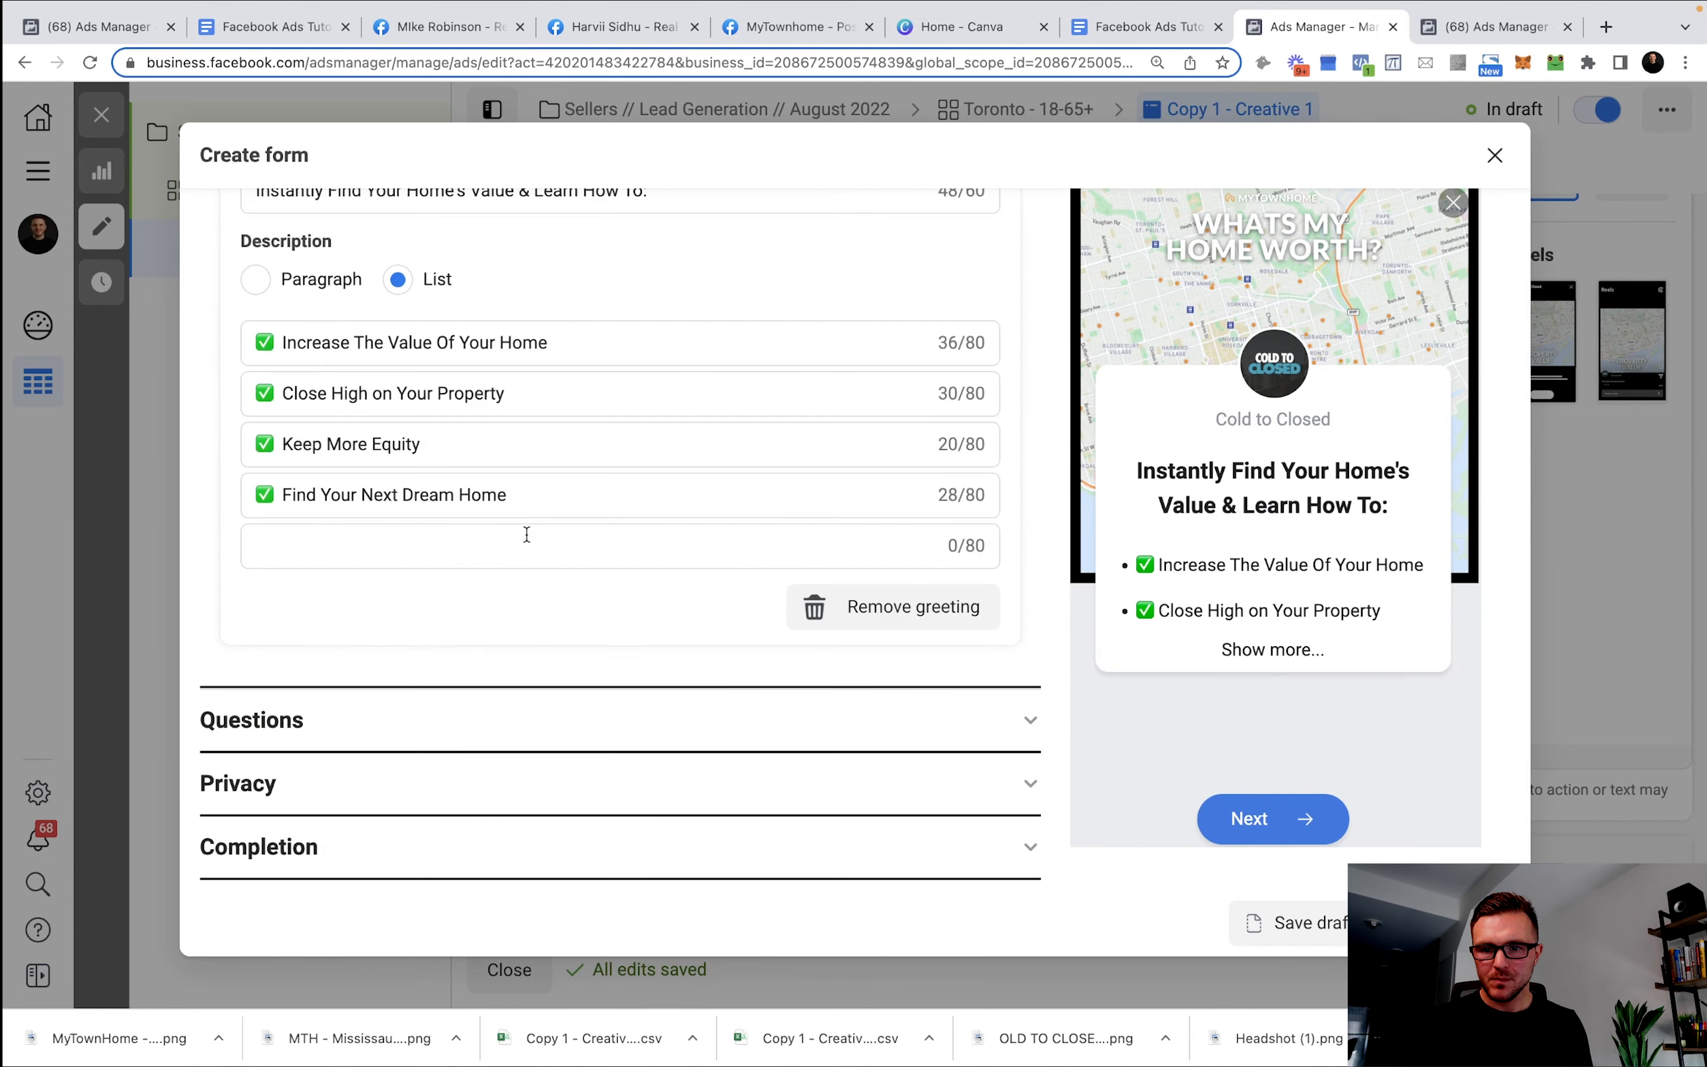
left_click(574, 745)
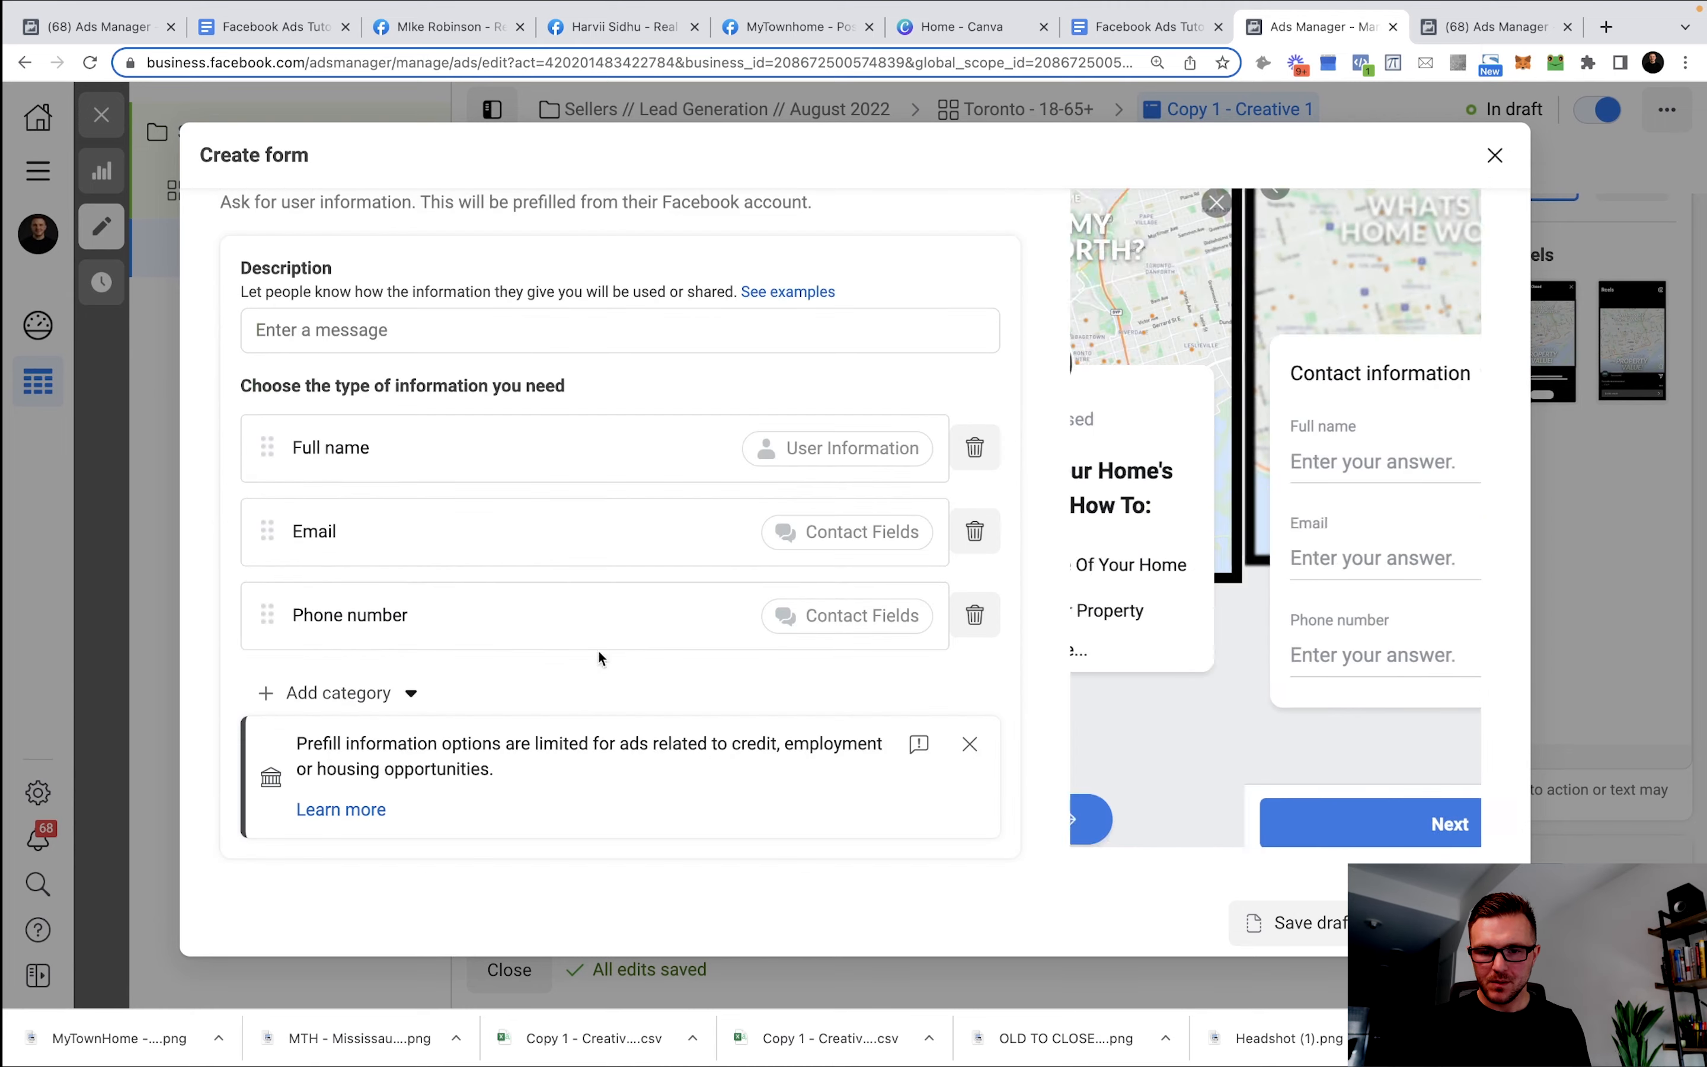
scroll(516, 699, "down", 3)
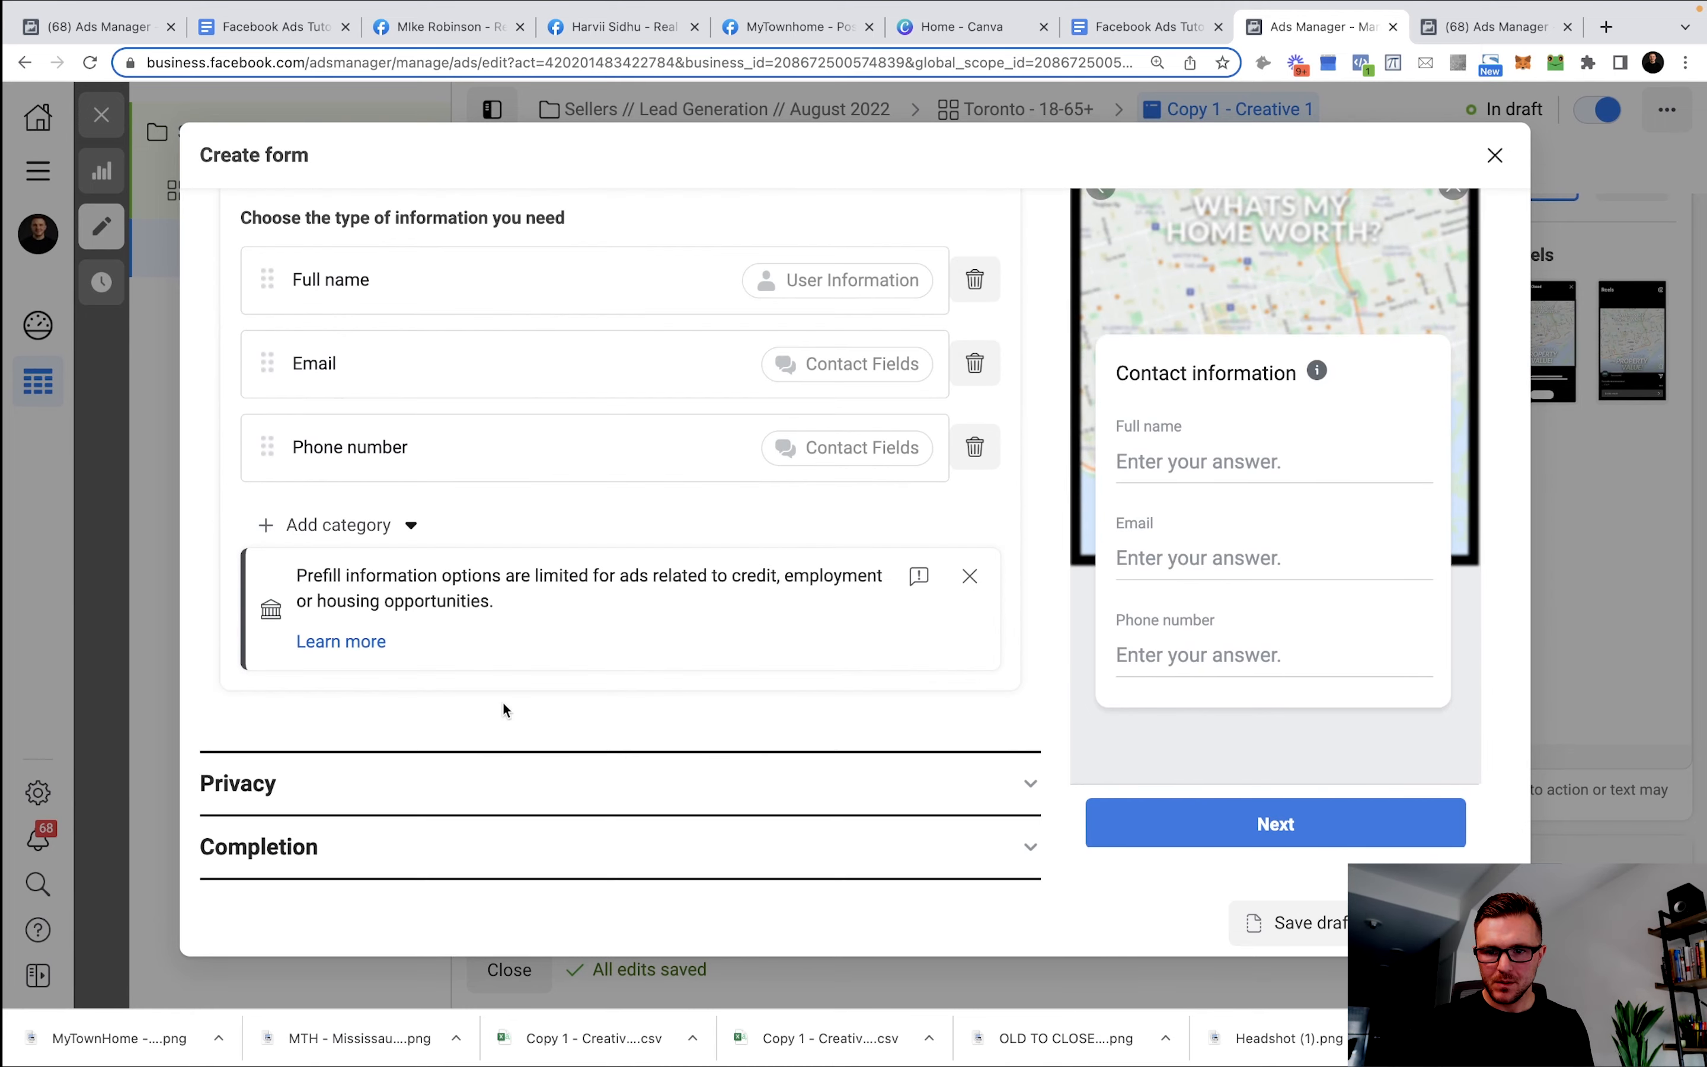
left_click(533, 794)
left_click(494, 866)
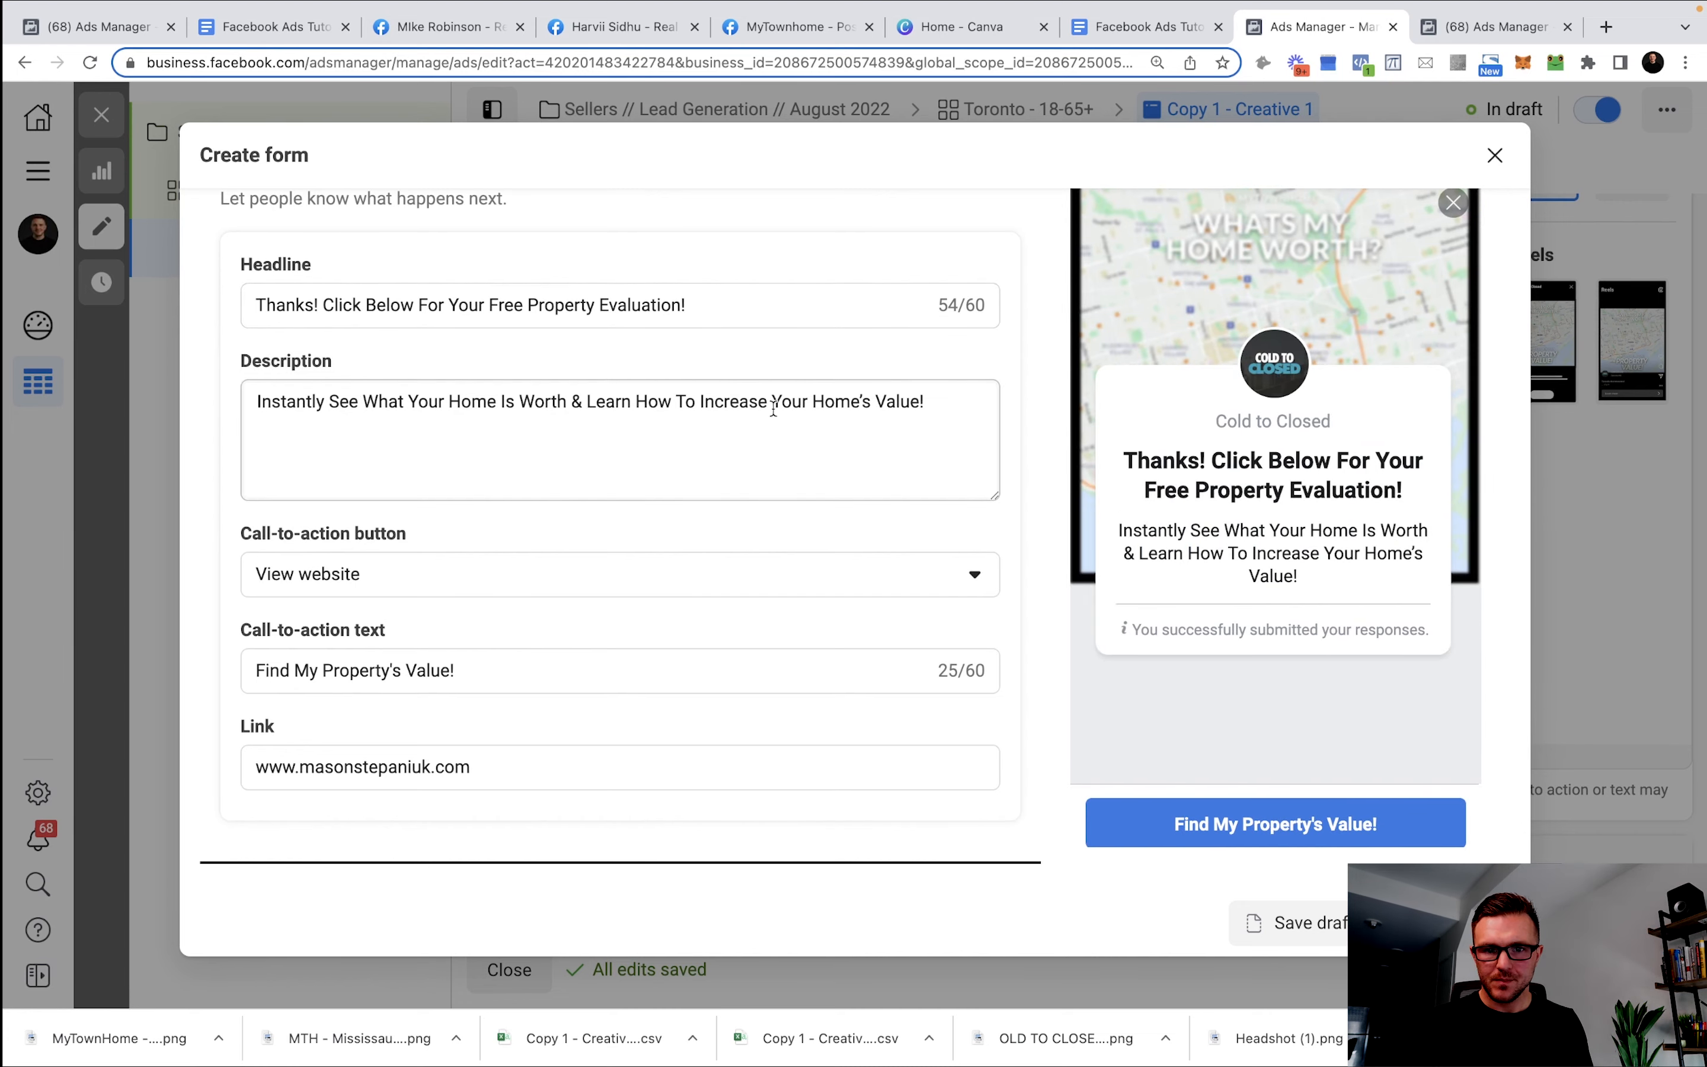
scroll(884, 404, "up", 5)
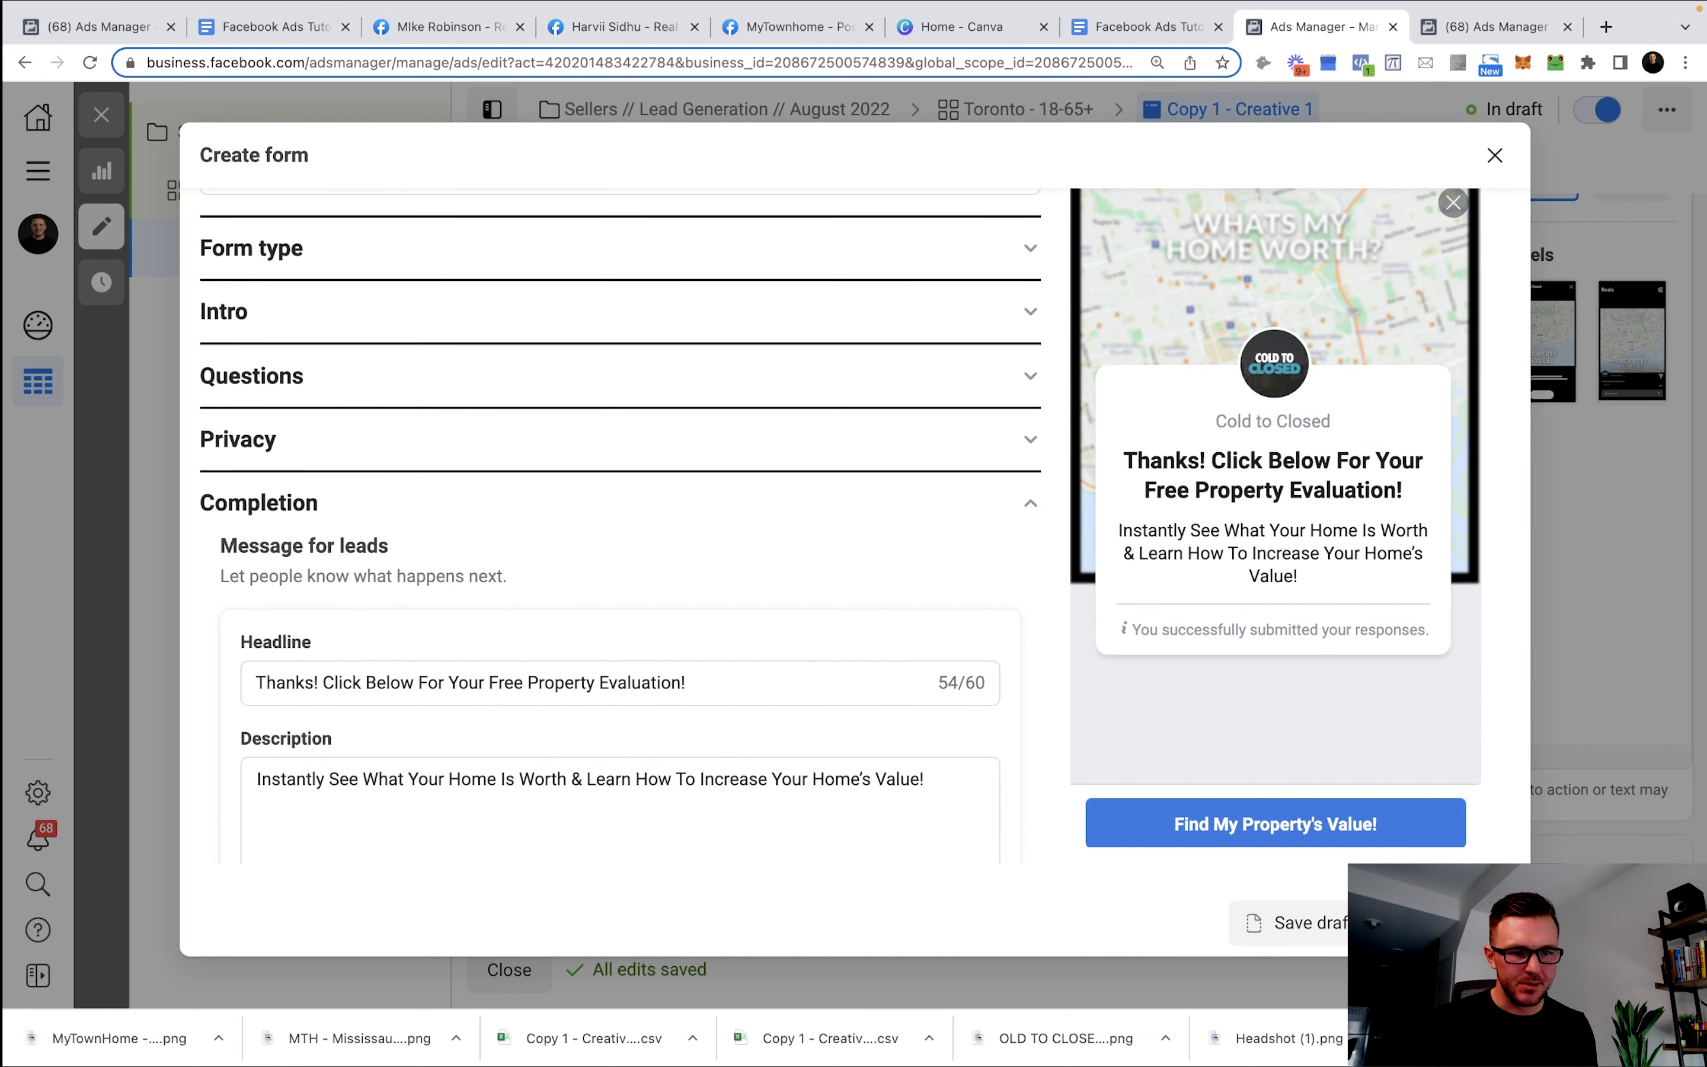
left_click(621, 377)
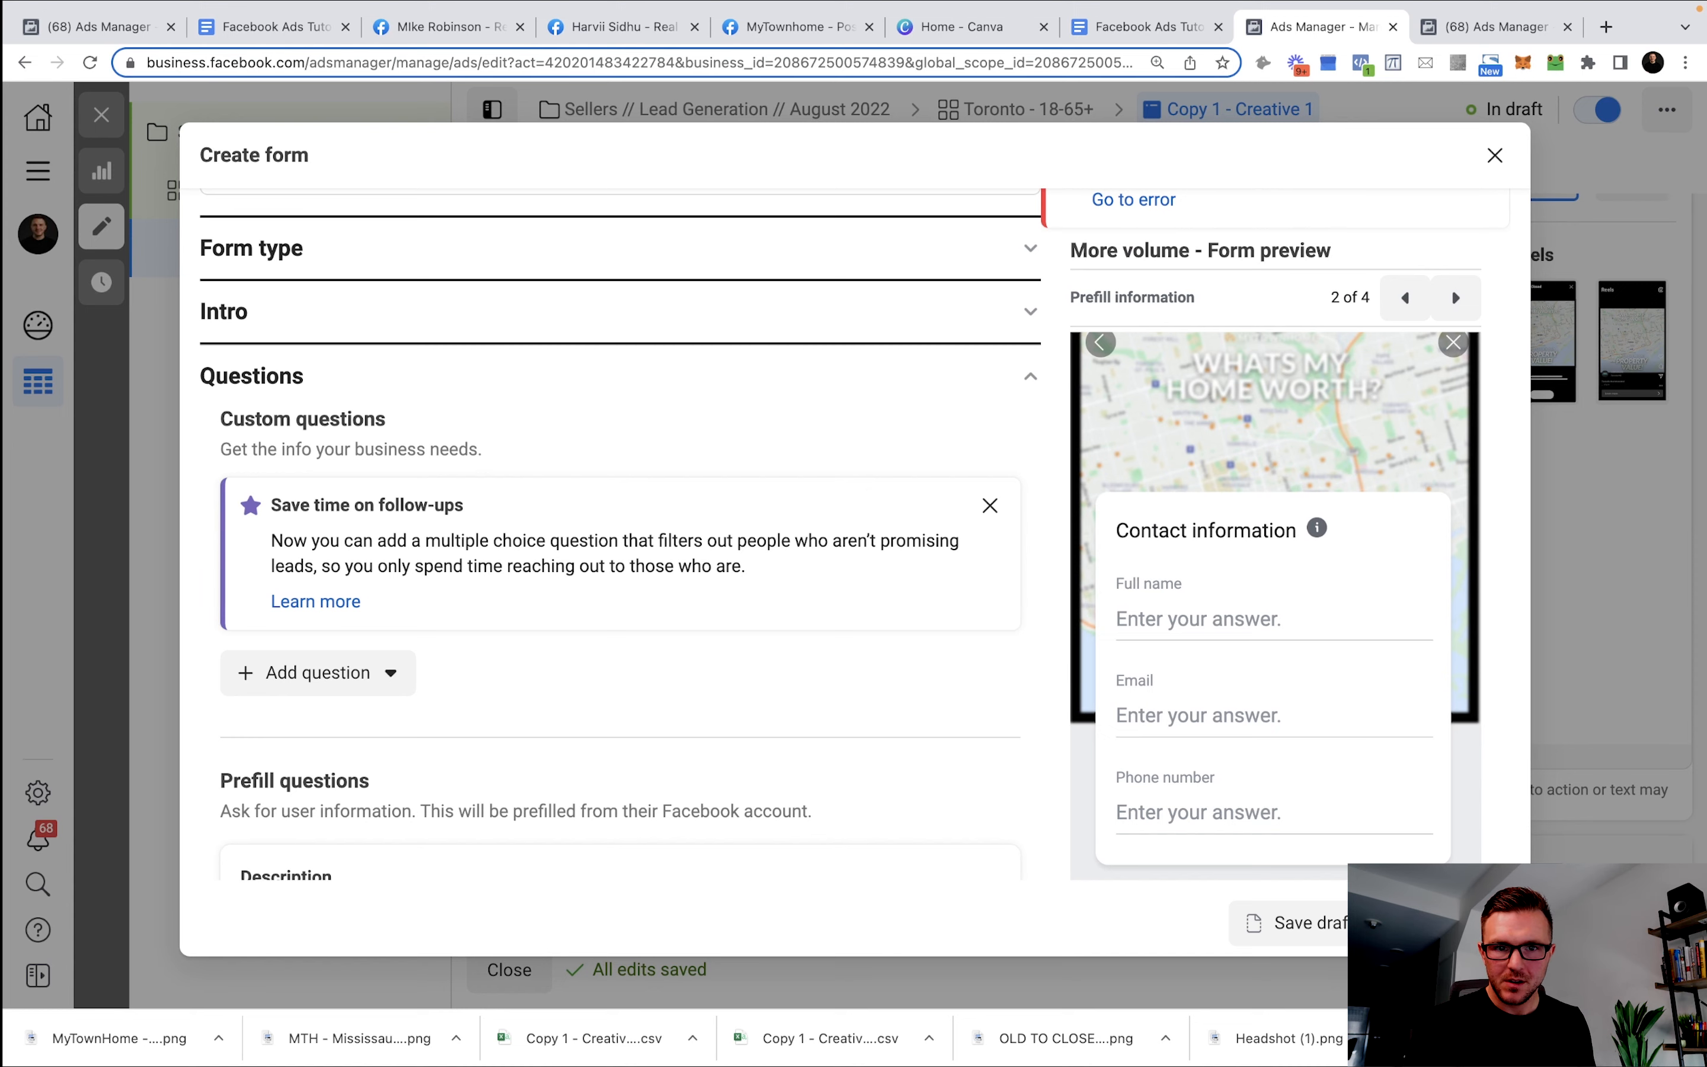
Fill the erroring prefill description with 'Where Would You Like Us To Send The Information?' from the templates document.
scroll(1129, 304, "up", 2)
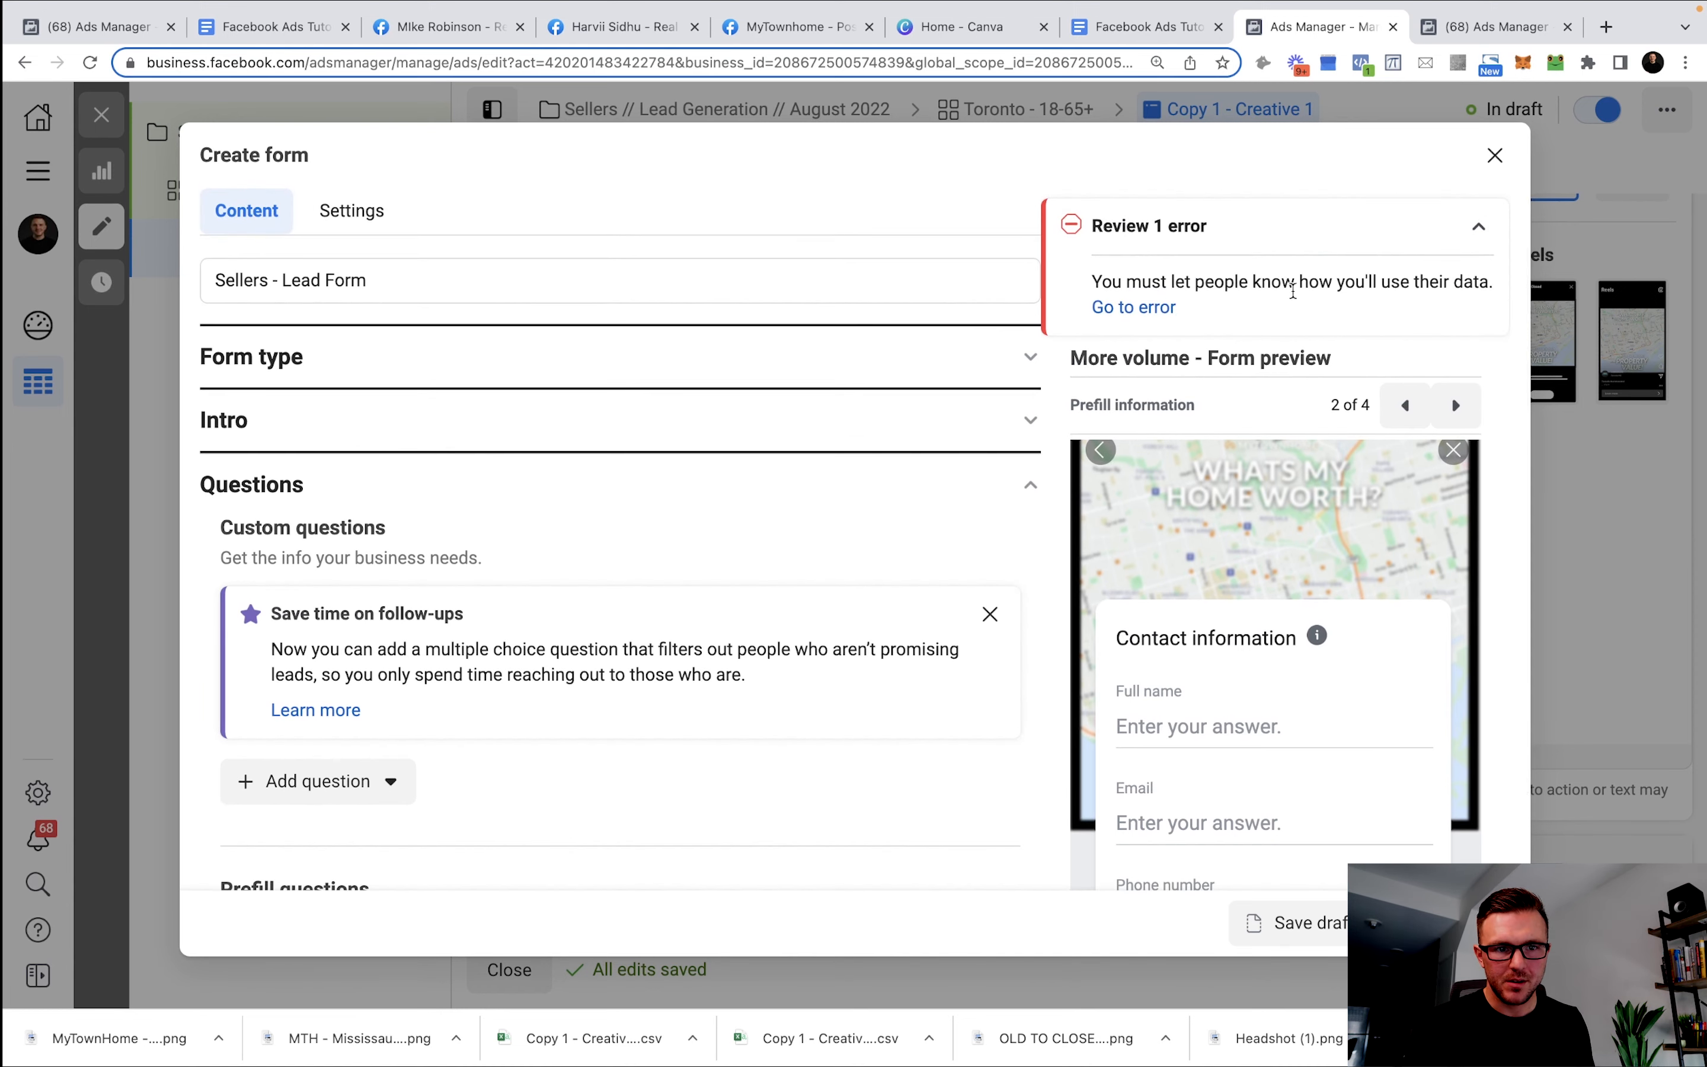
left_click(1168, 311)
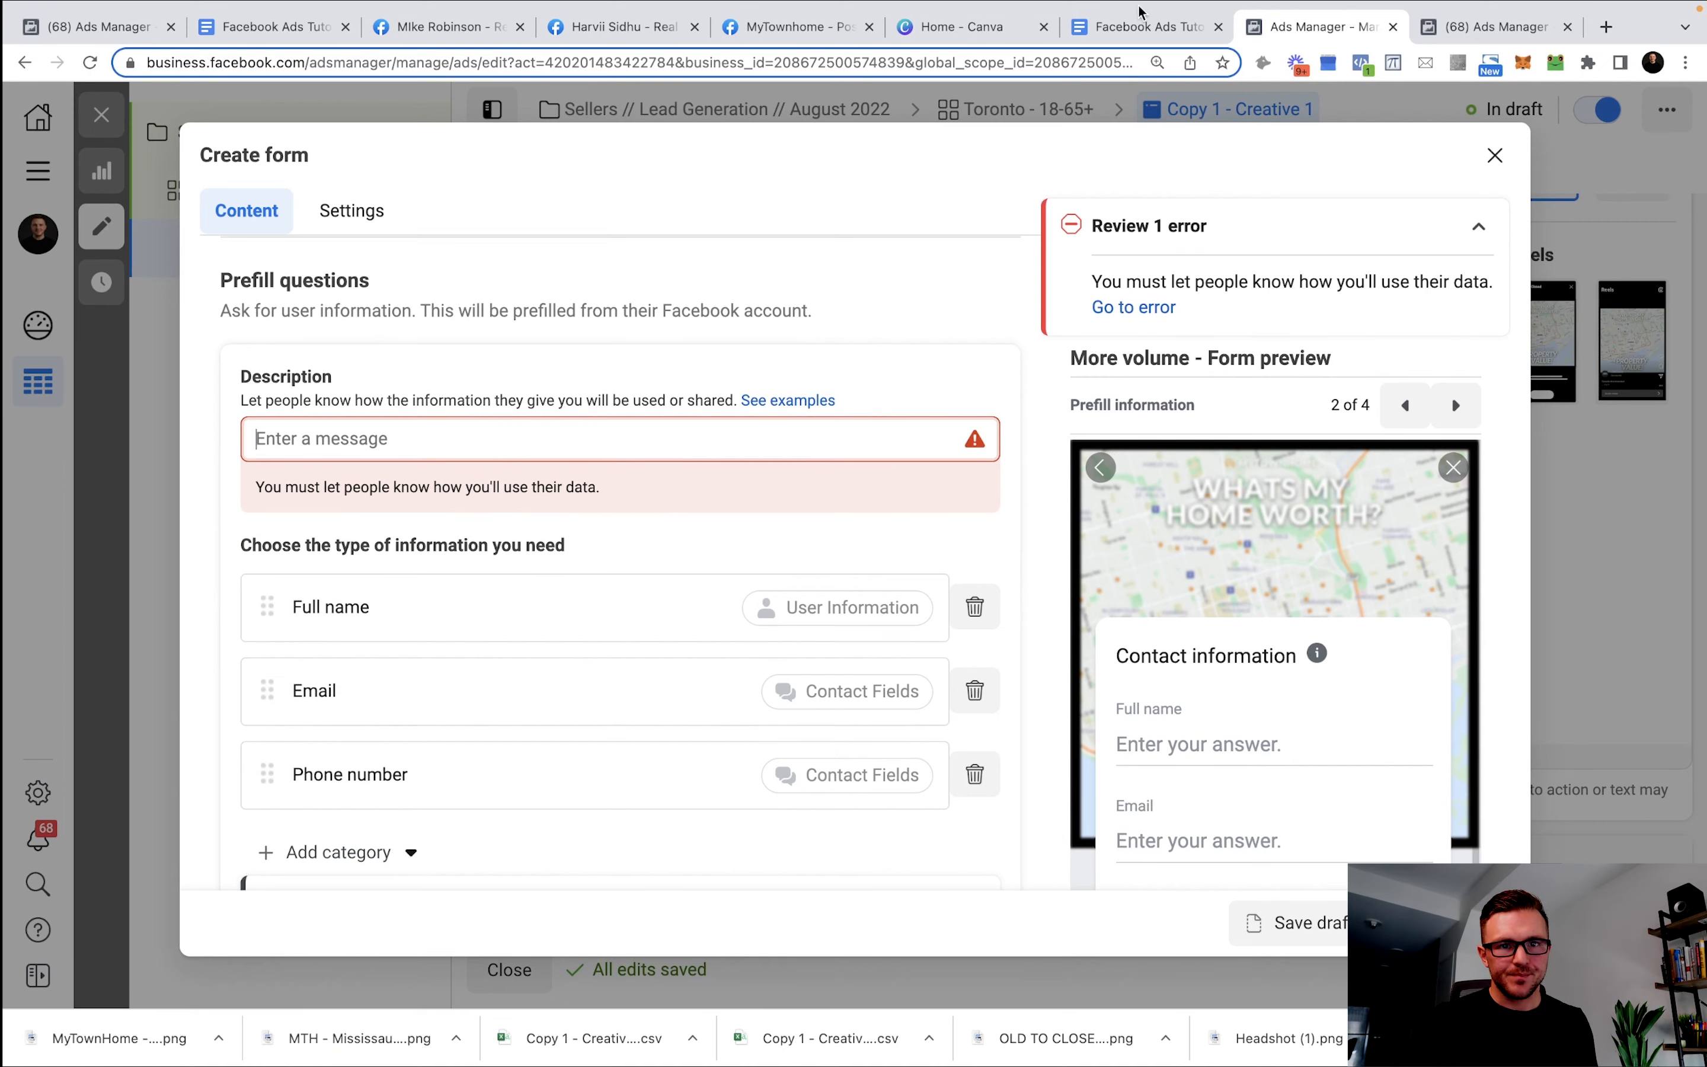
left_click(1145, 26)
scroll(675, 712, "up", 10)
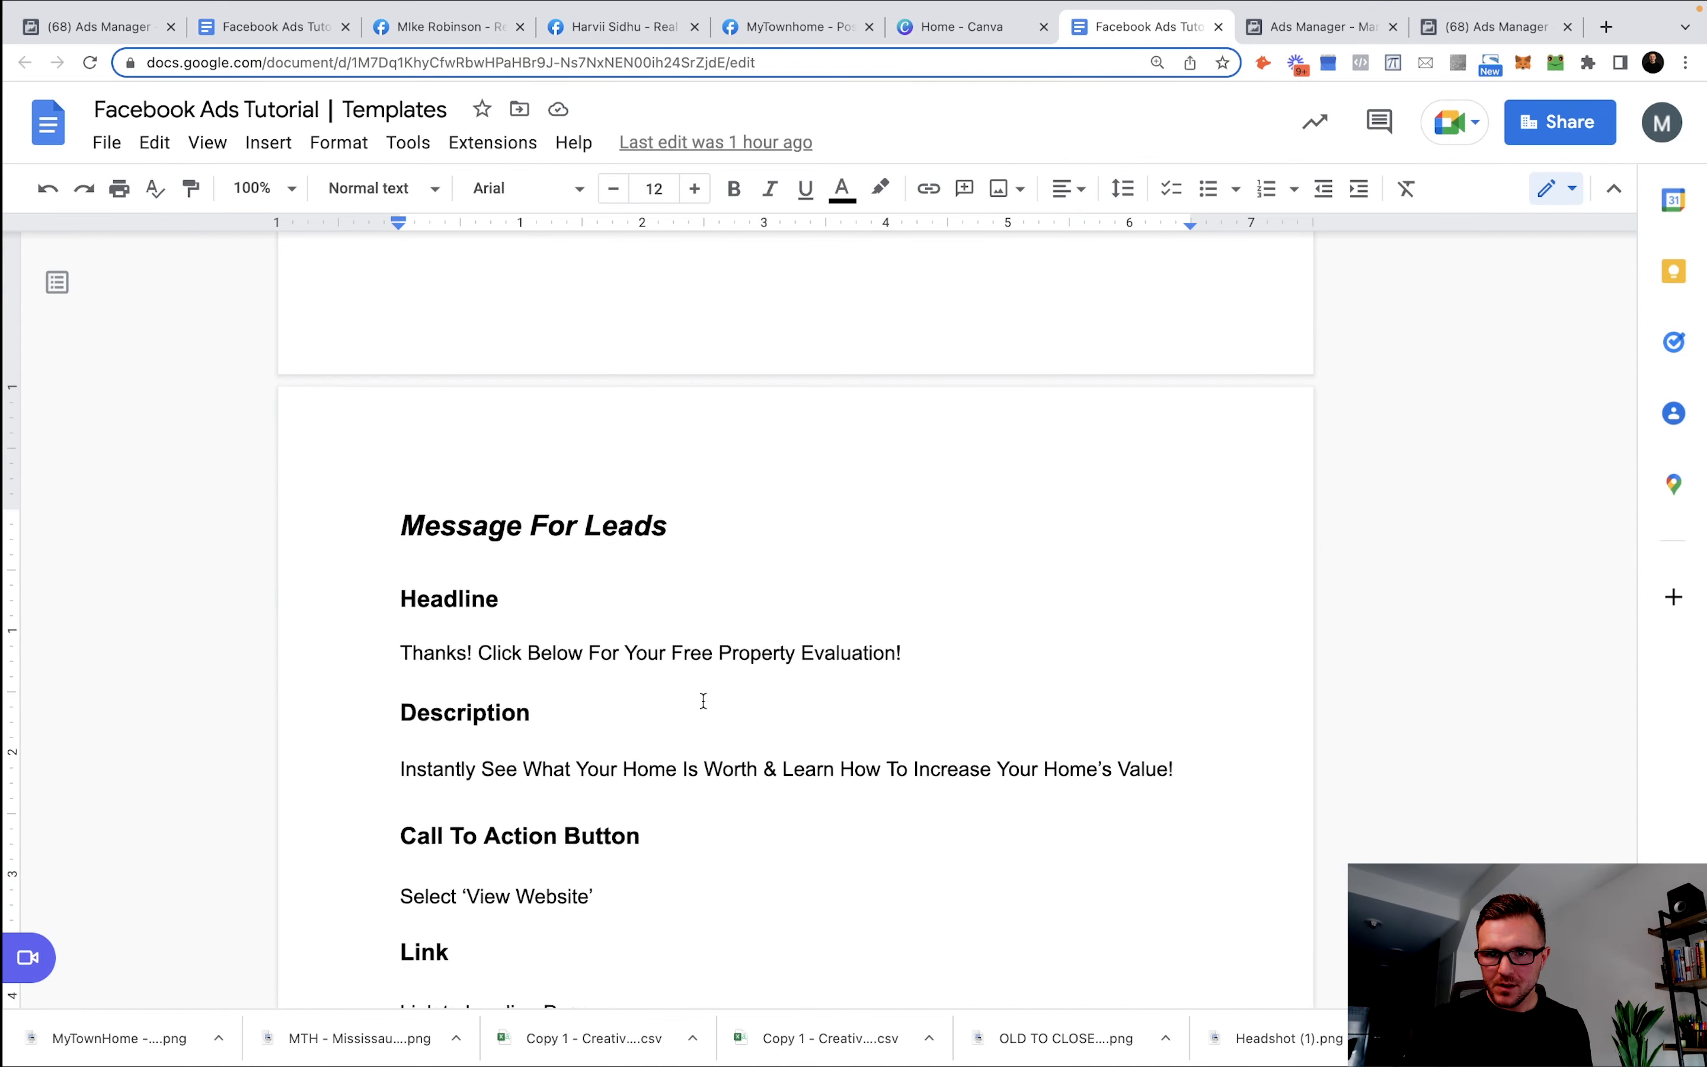
scroll(704, 659, "down", 3)
left_click_drag(946, 802, 246, 785)
key("super+c")
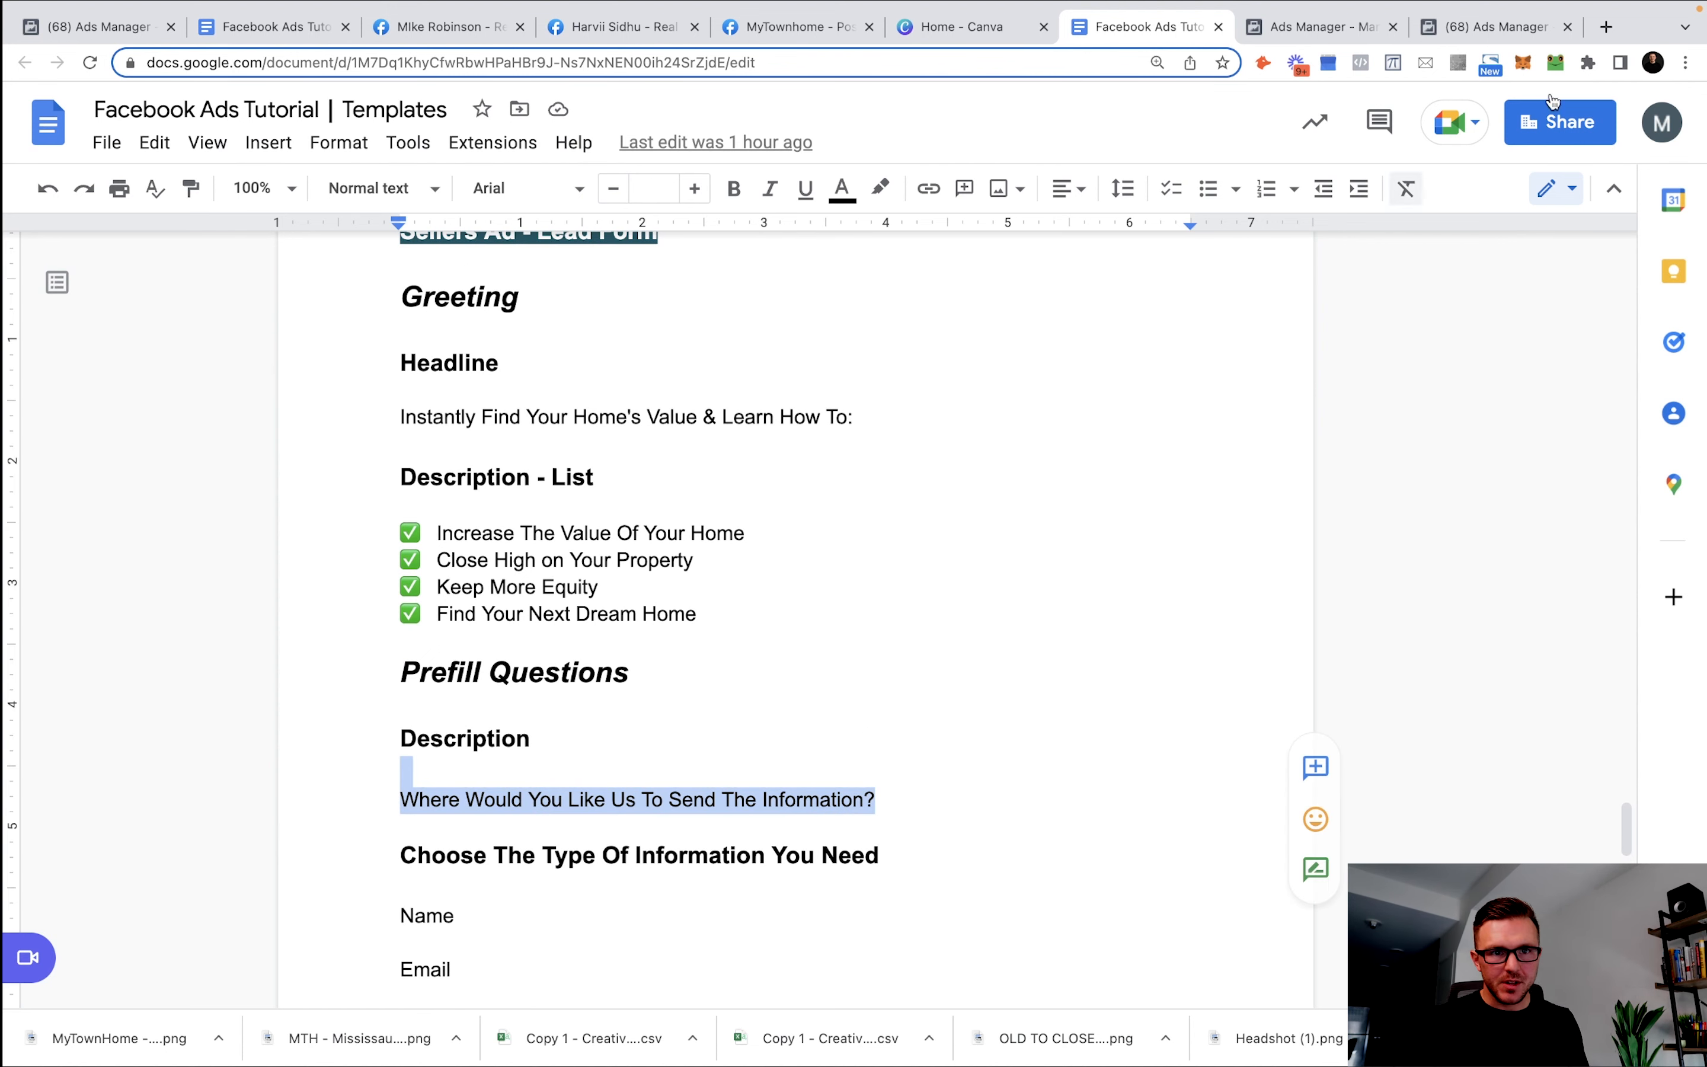
left_click(1344, 41)
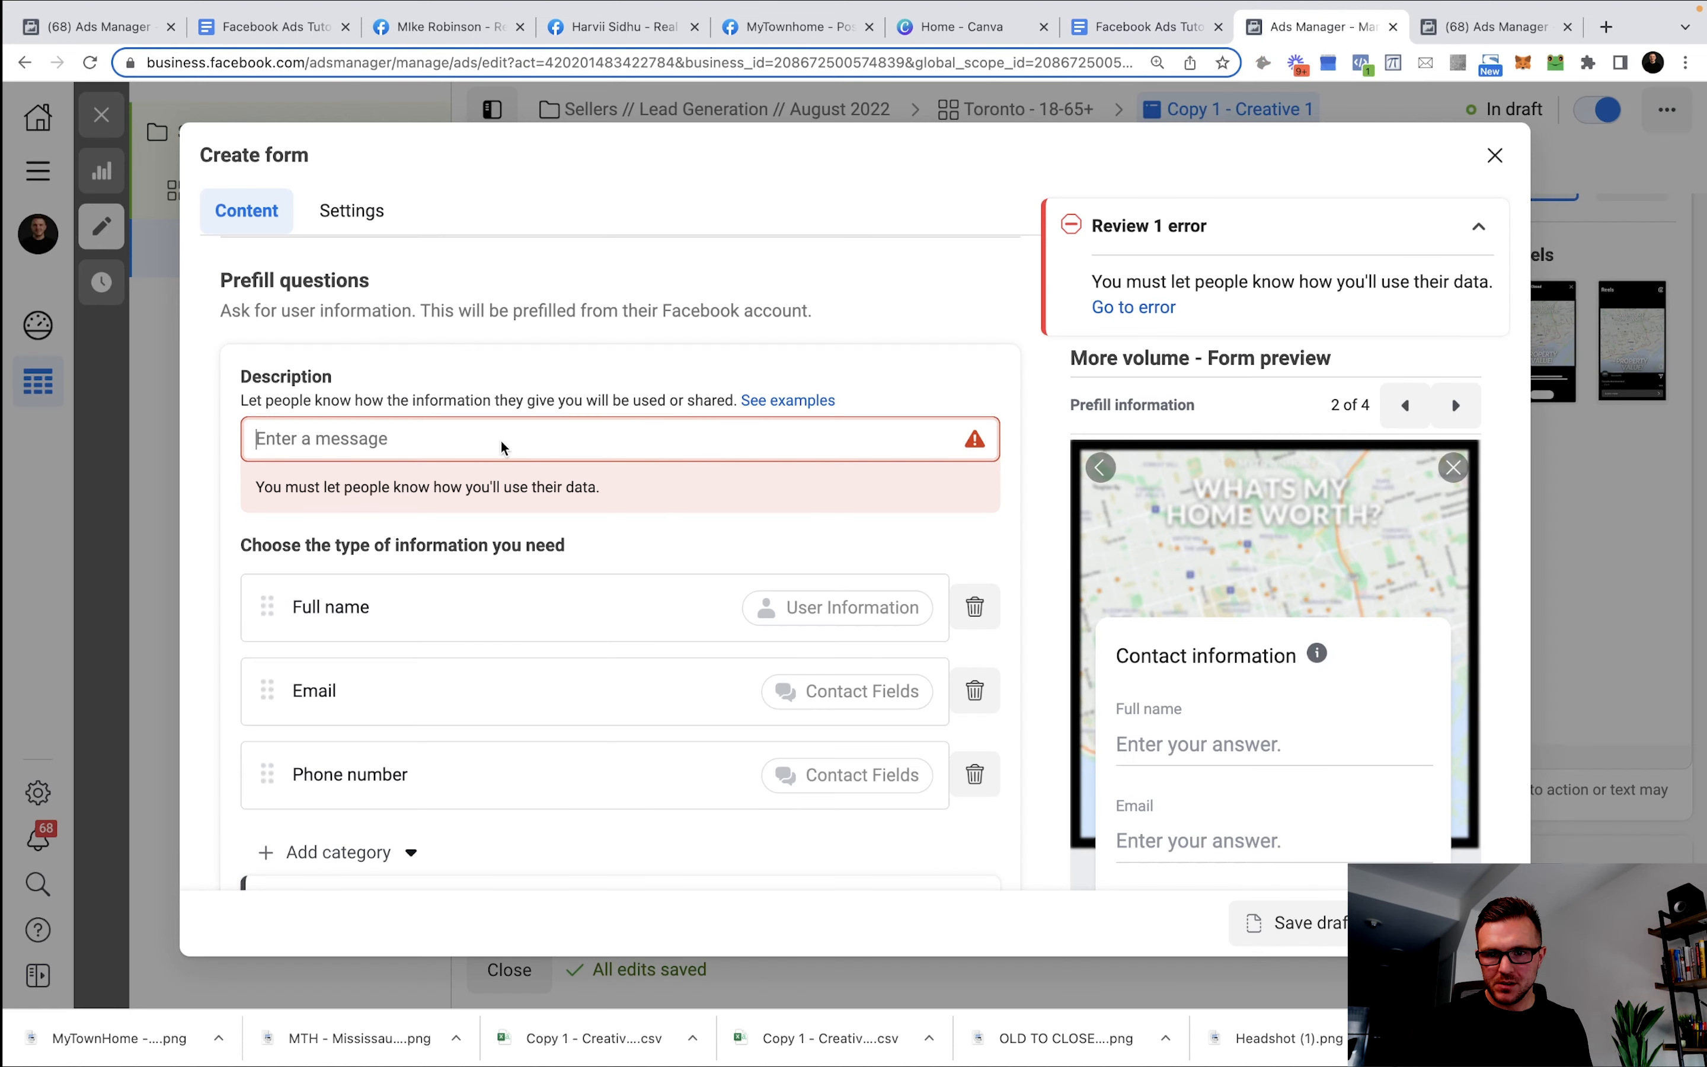
key("super+v")
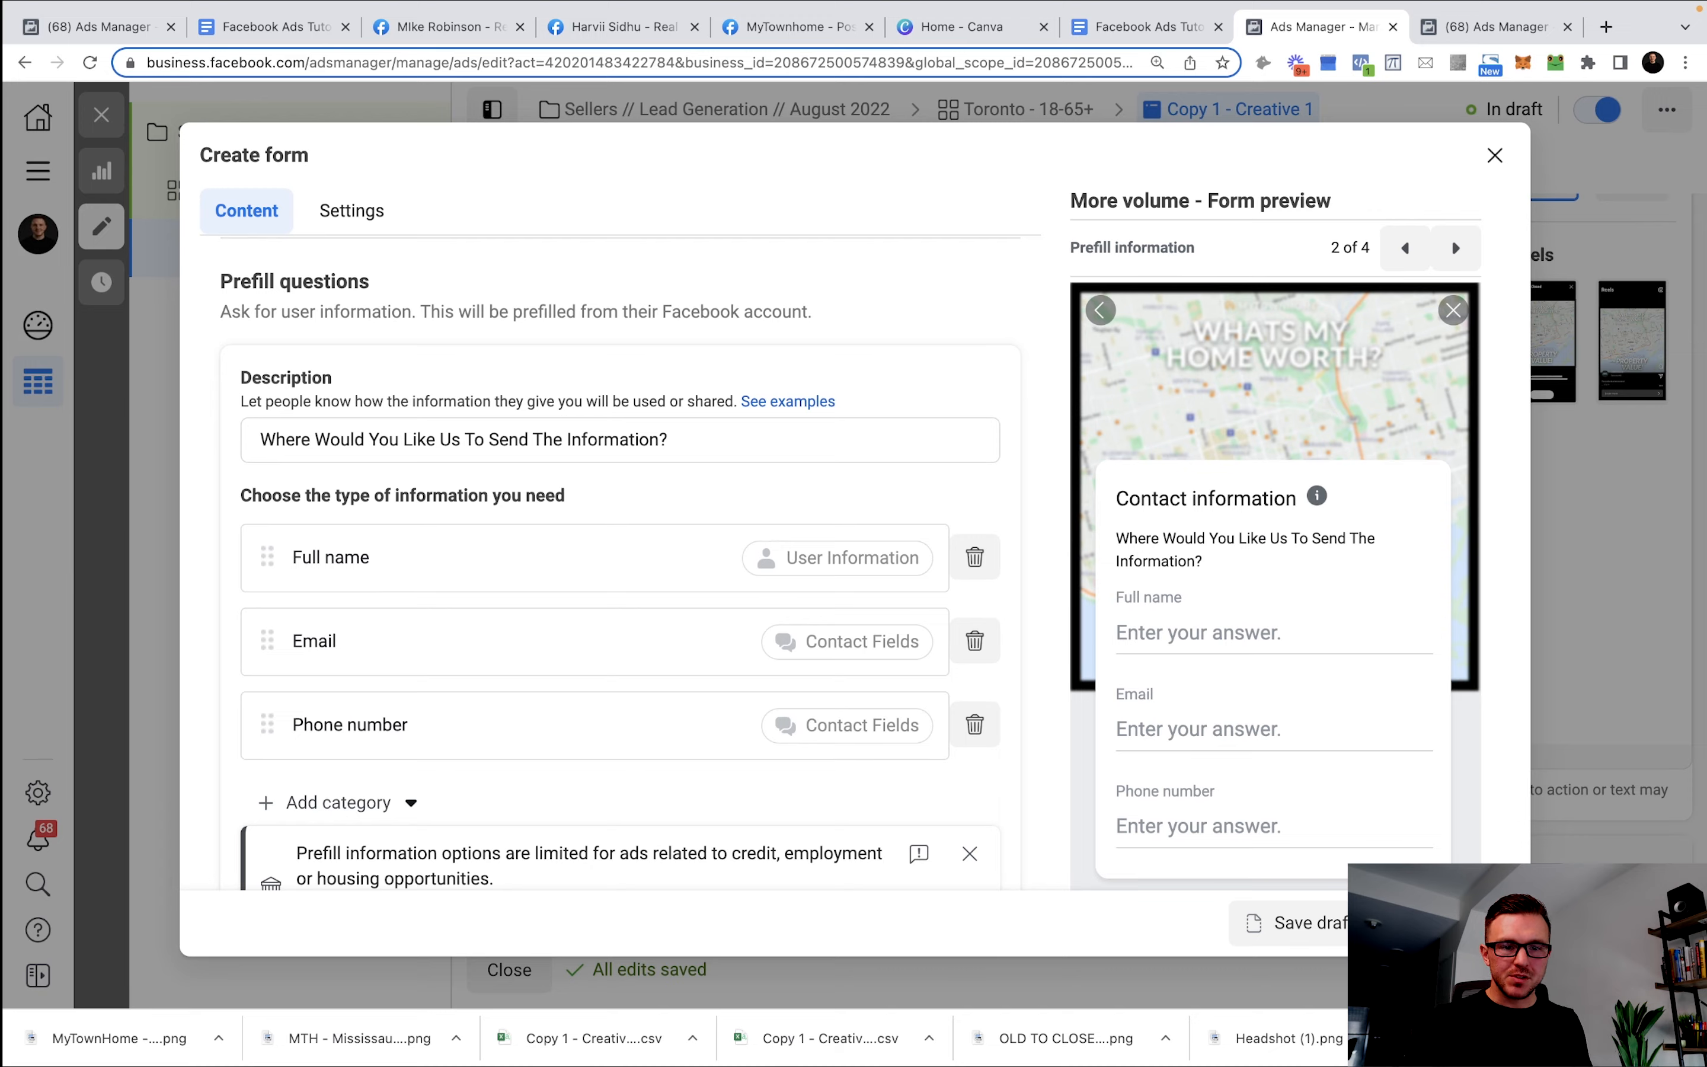
scroll(866, 578, "up", 15)
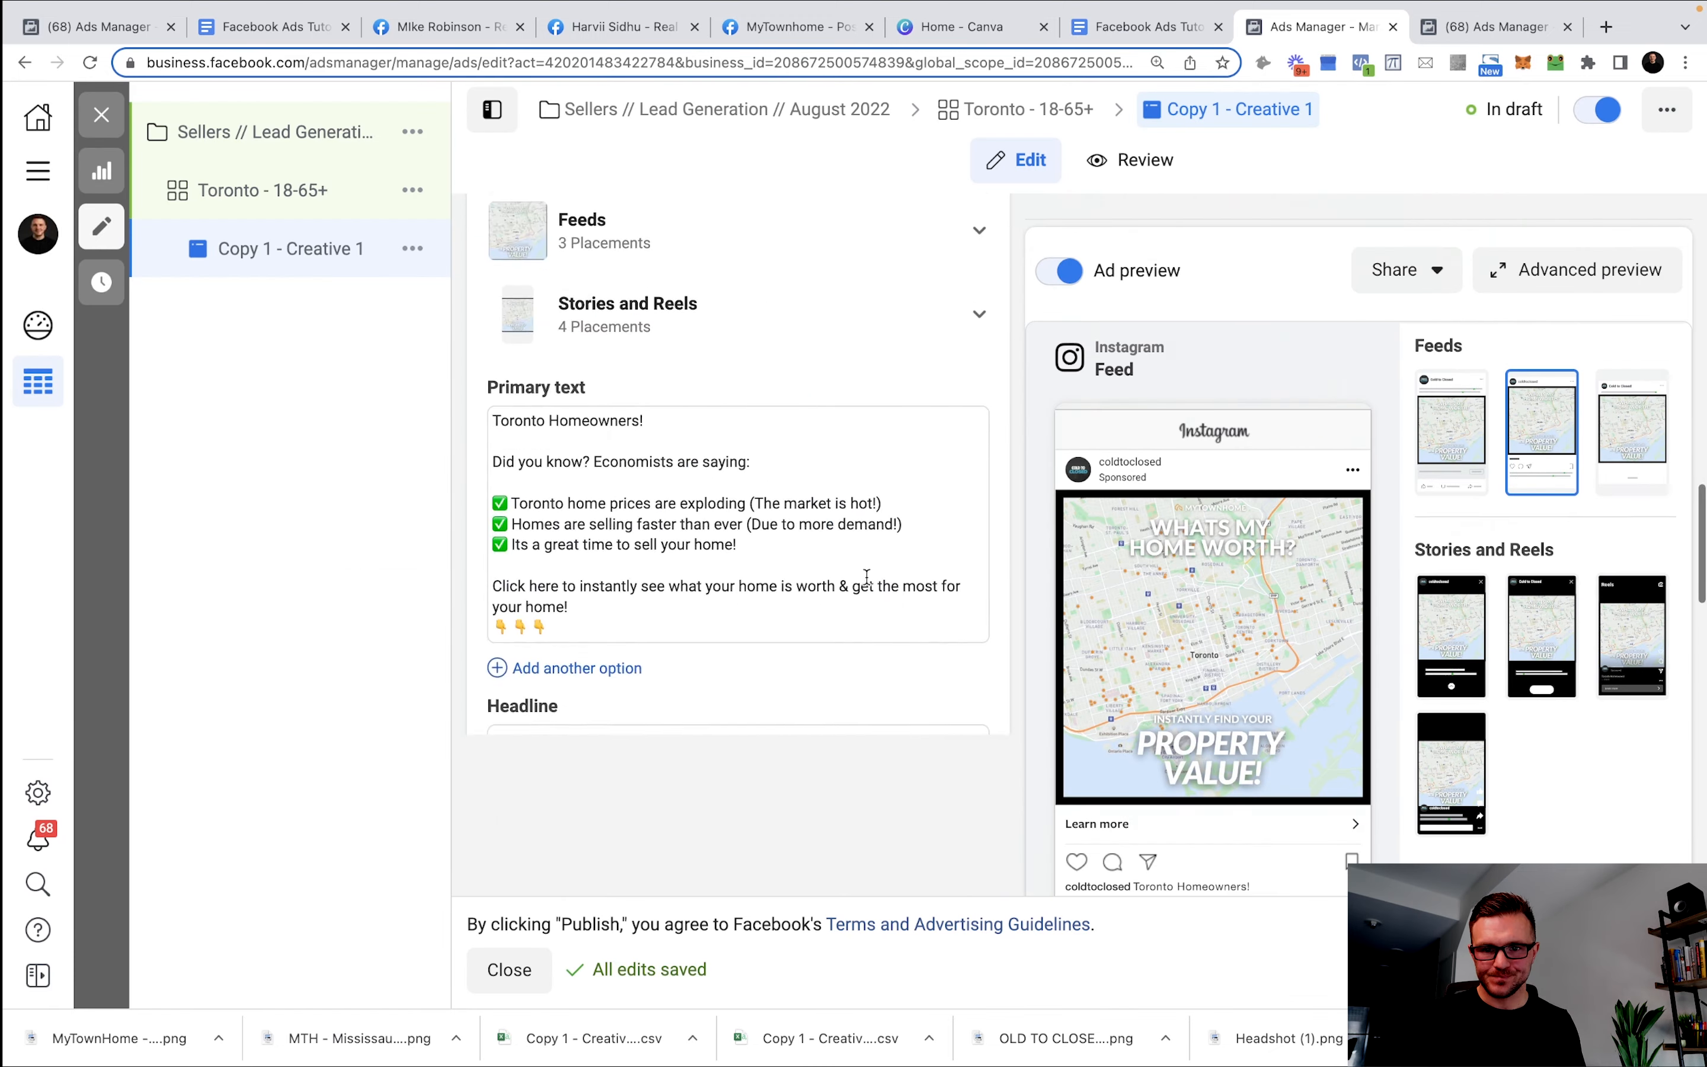
scroll(869, 568, "down", 15)
scroll(850, 515, "up", 3)
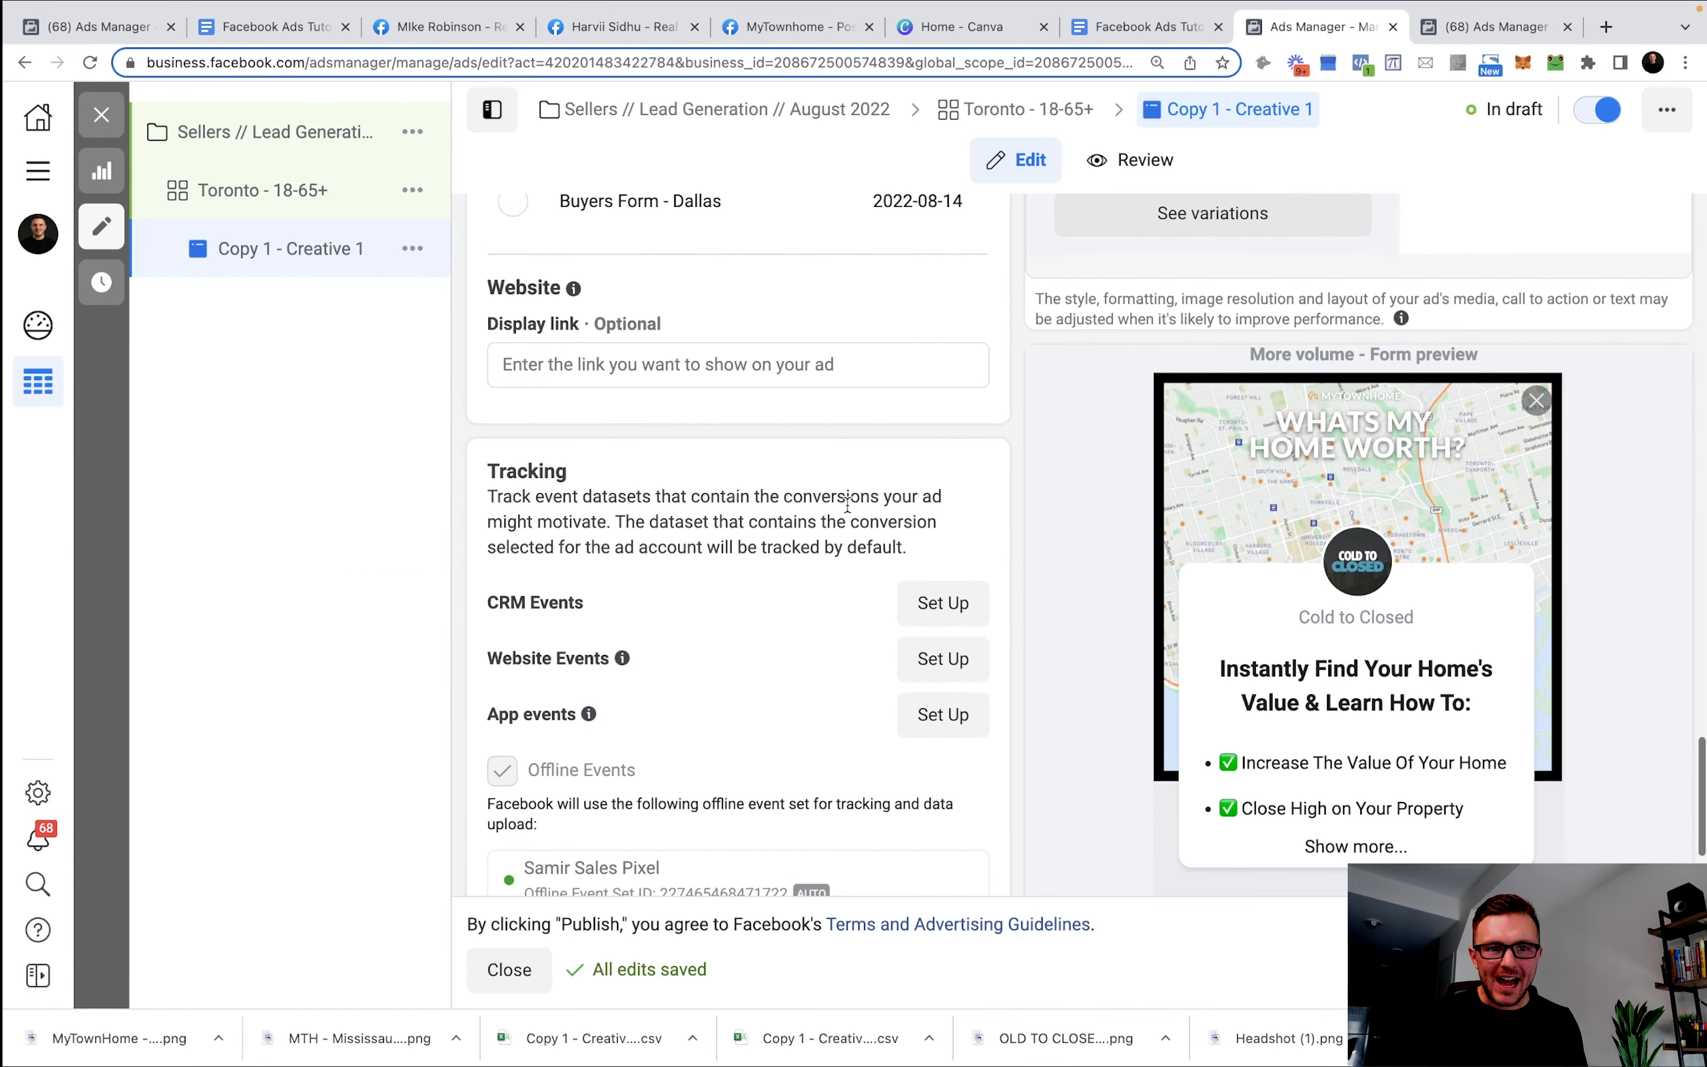
scroll(839, 523, "up", 2)
scroll(829, 540, "down", 4)
scroll(827, 538, "up", 4)
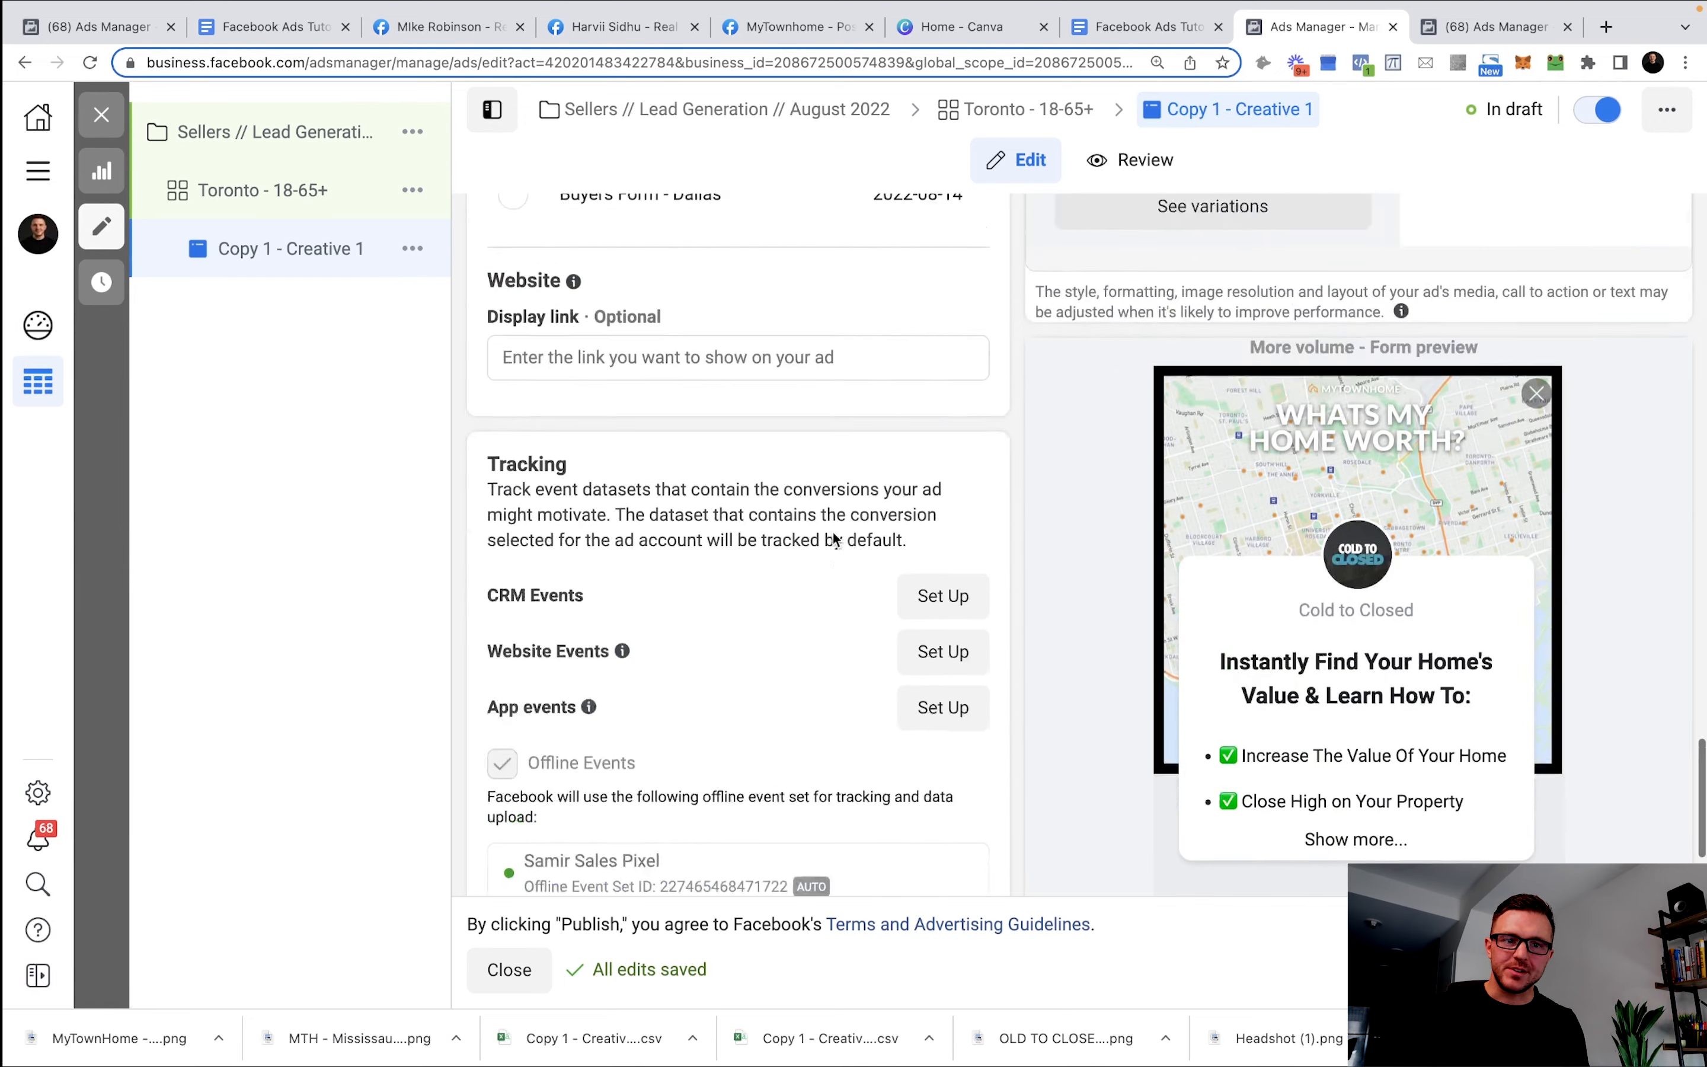
scroll(843, 533, "up", 10)
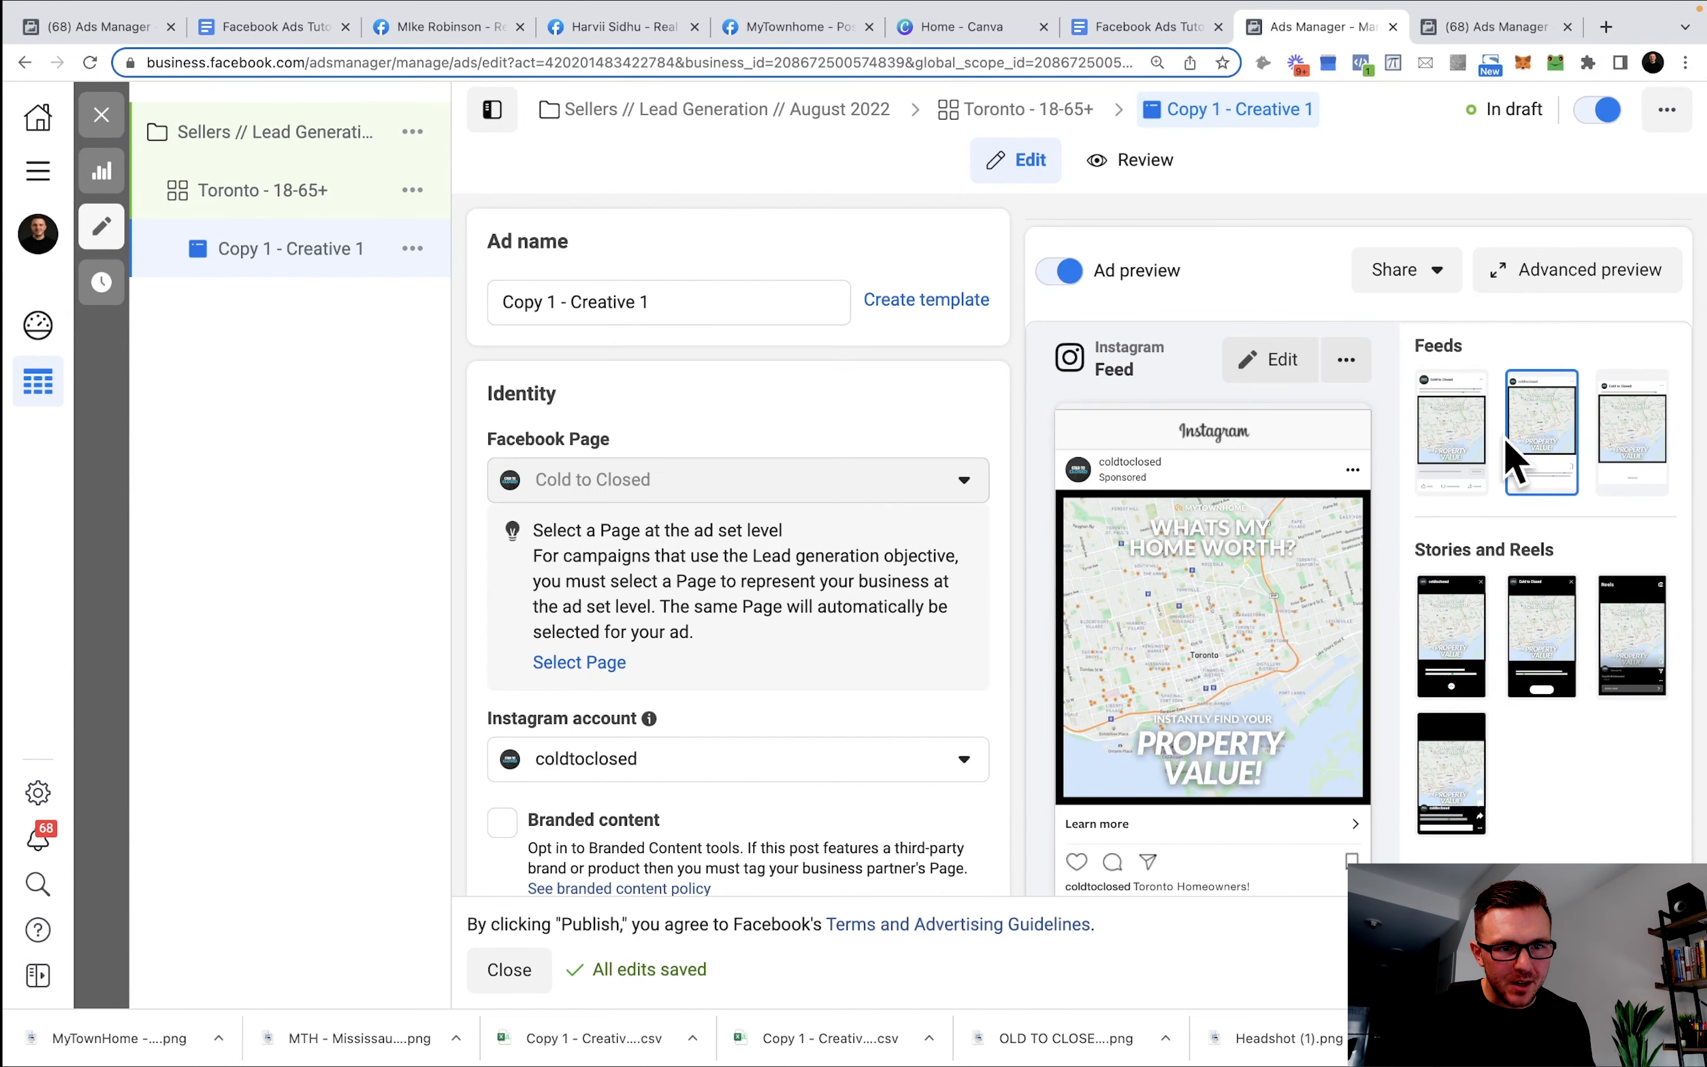
left_click(1467, 452)
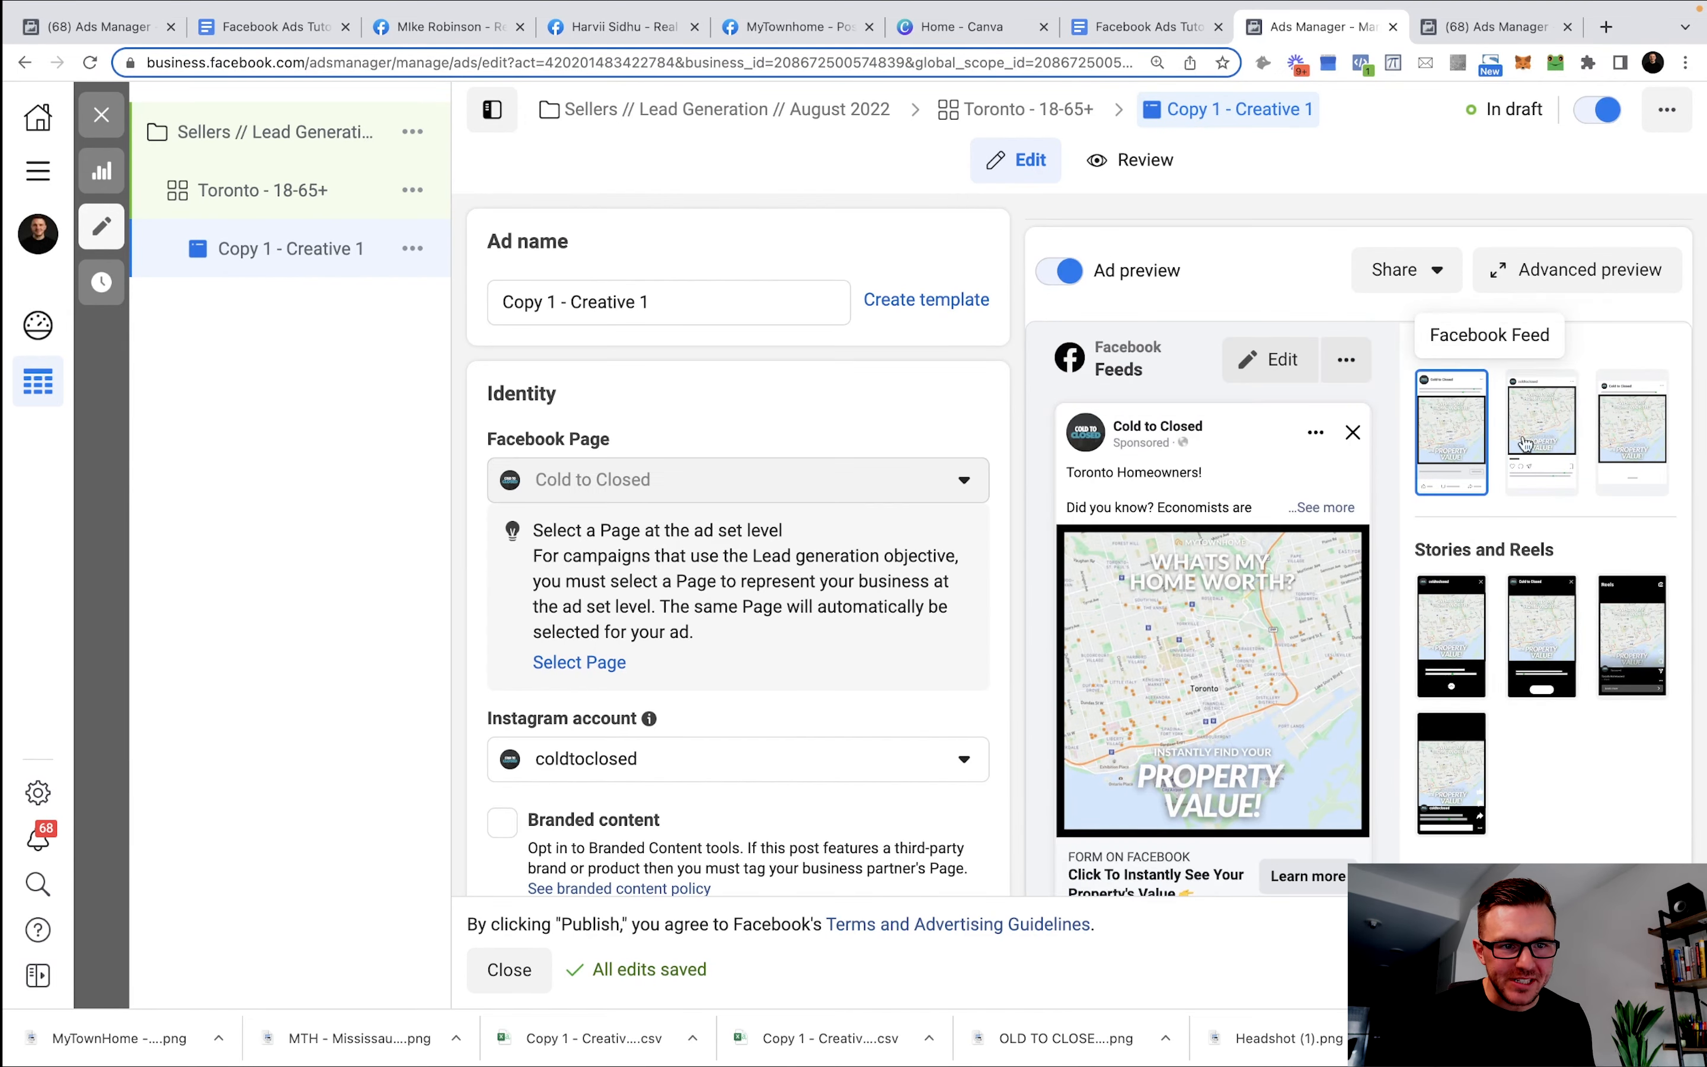
left_click(1623, 428)
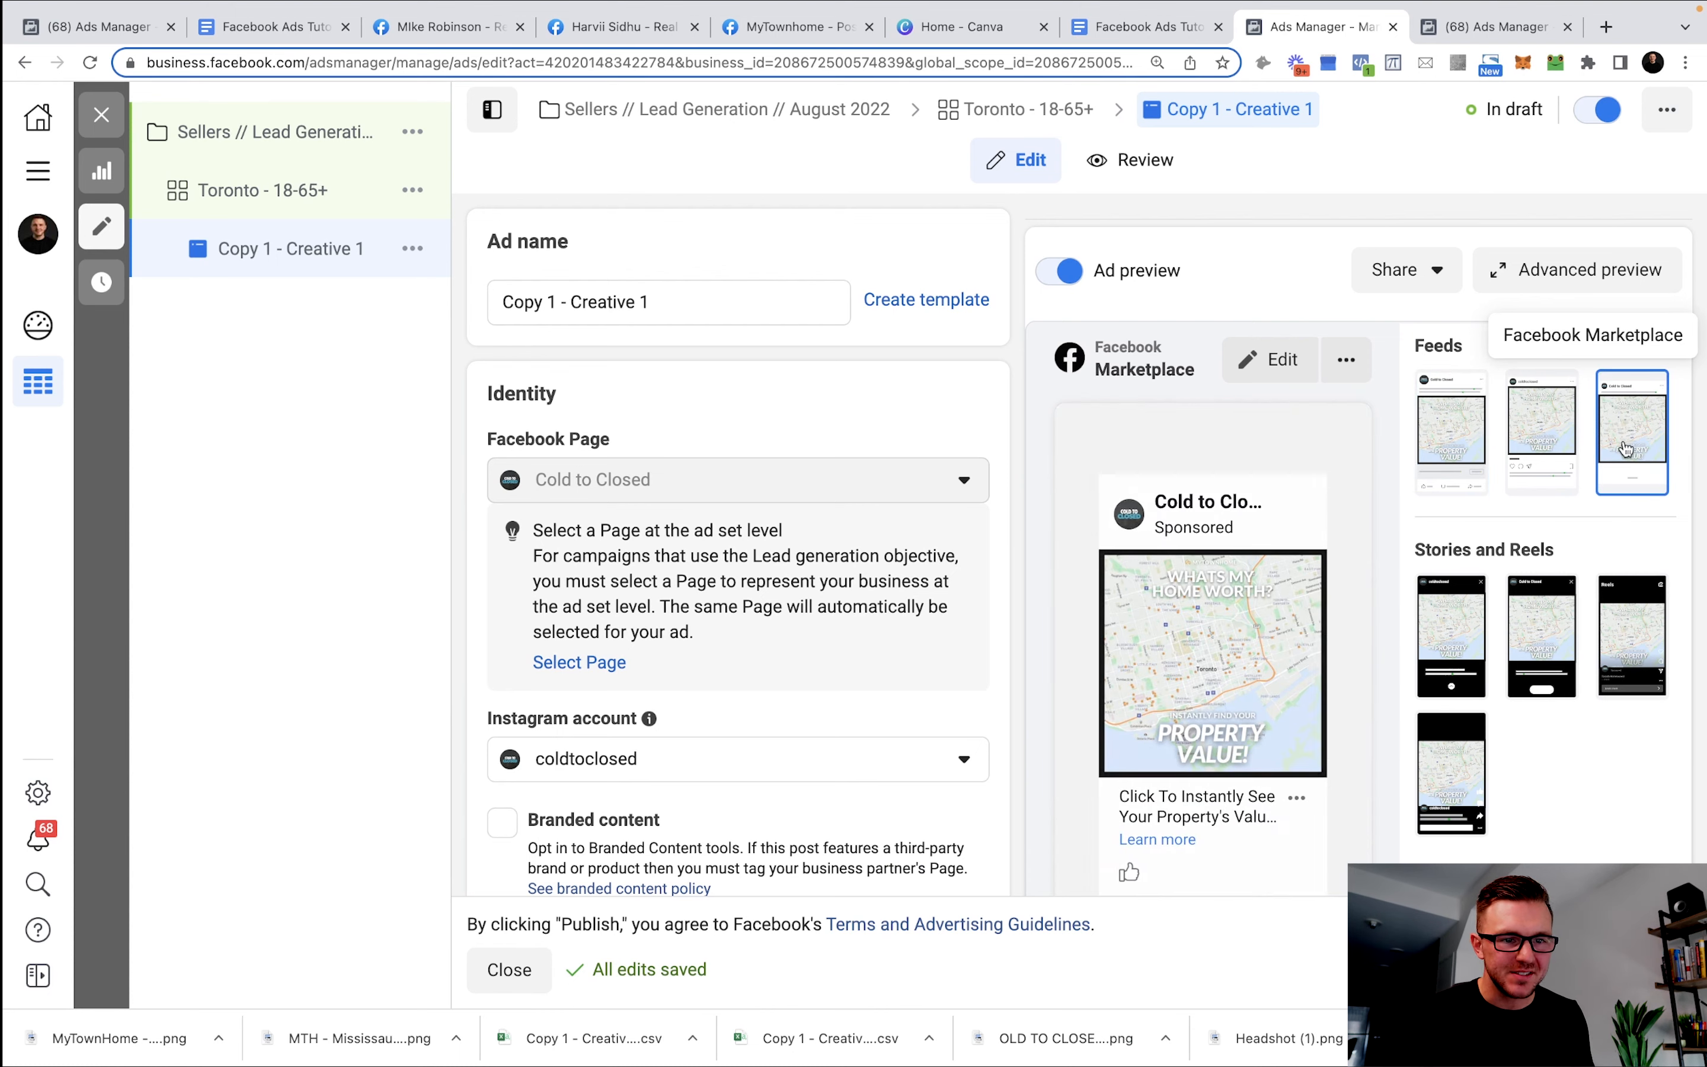
left_click(1447, 641)
left_click(1542, 639)
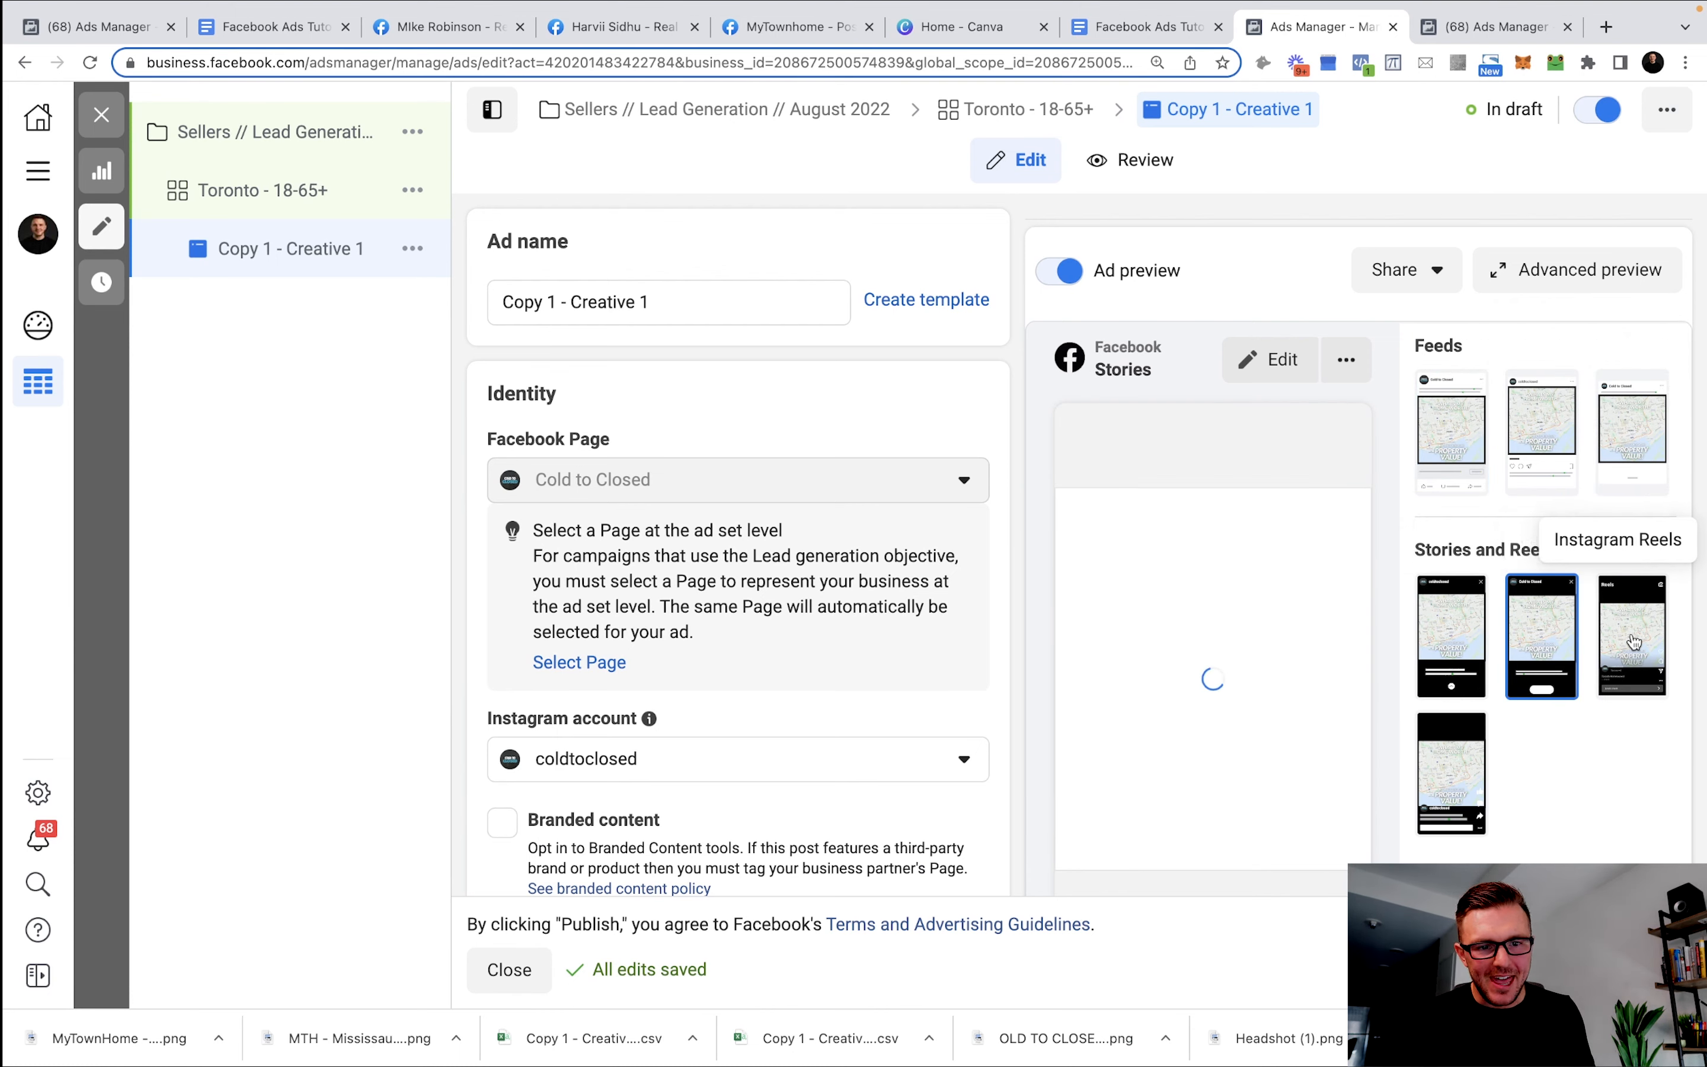
left_click(1634, 643)
left_click(1476, 773)
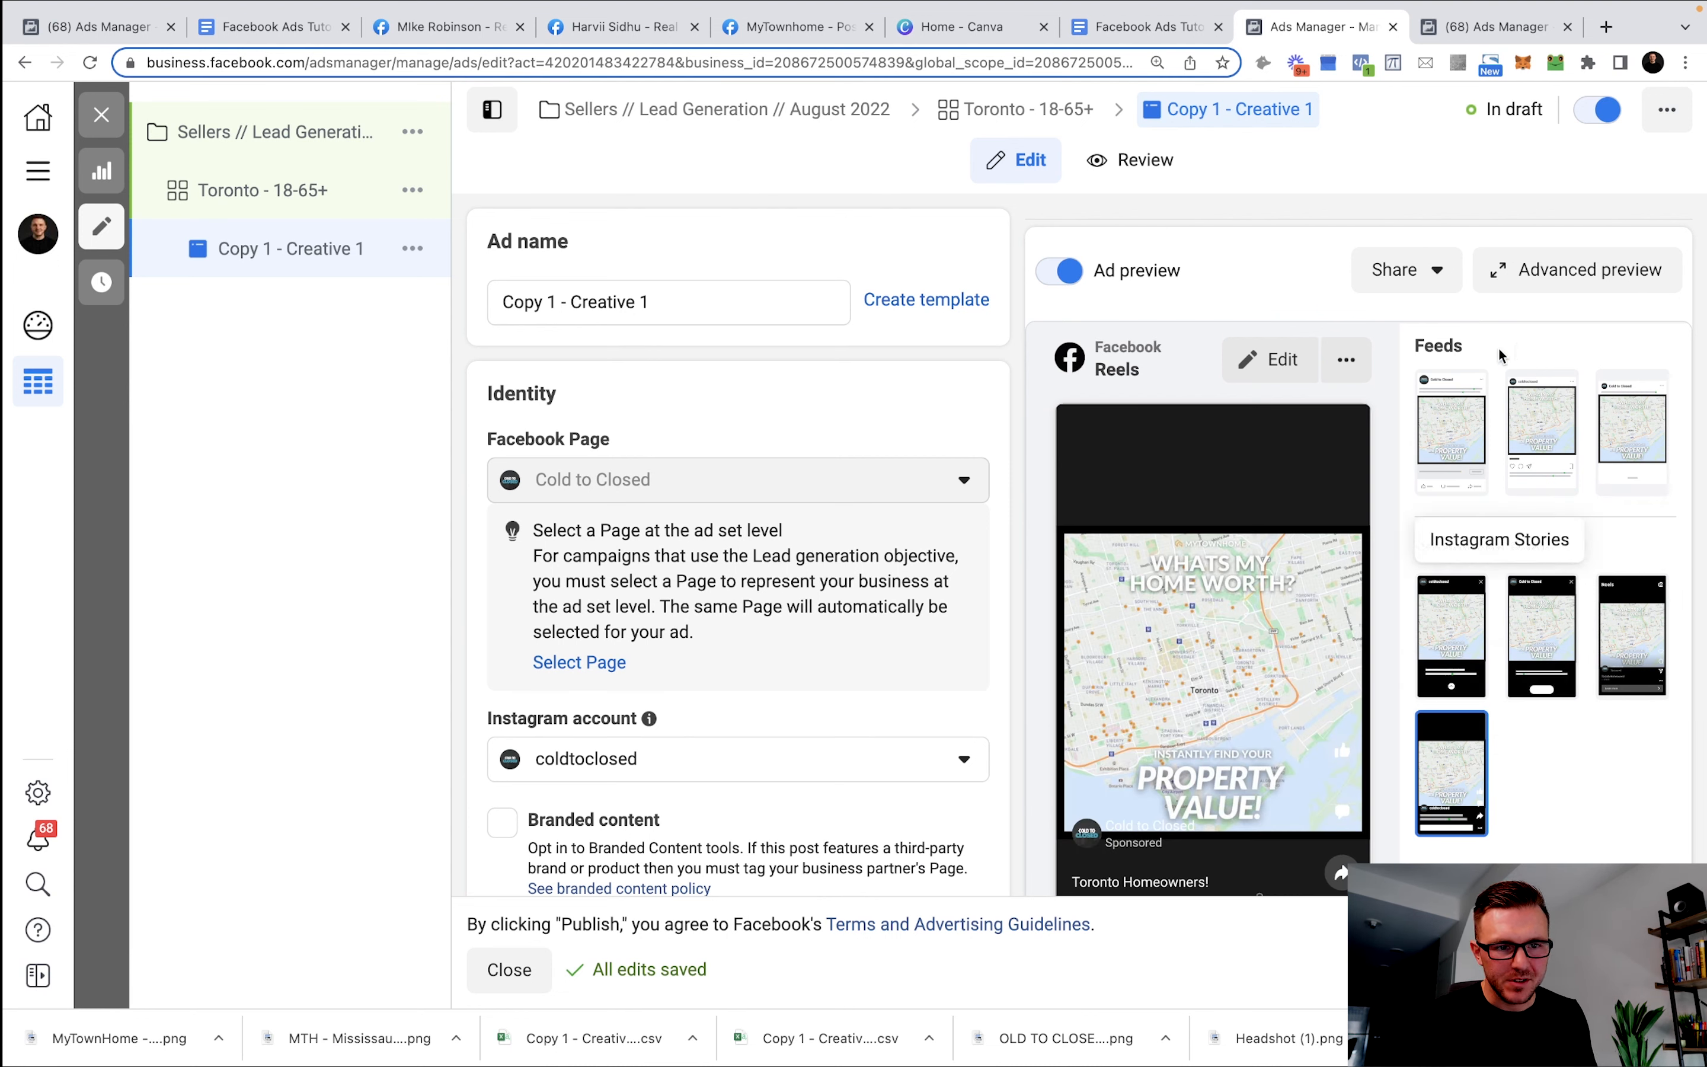
left_click(1481, 438)
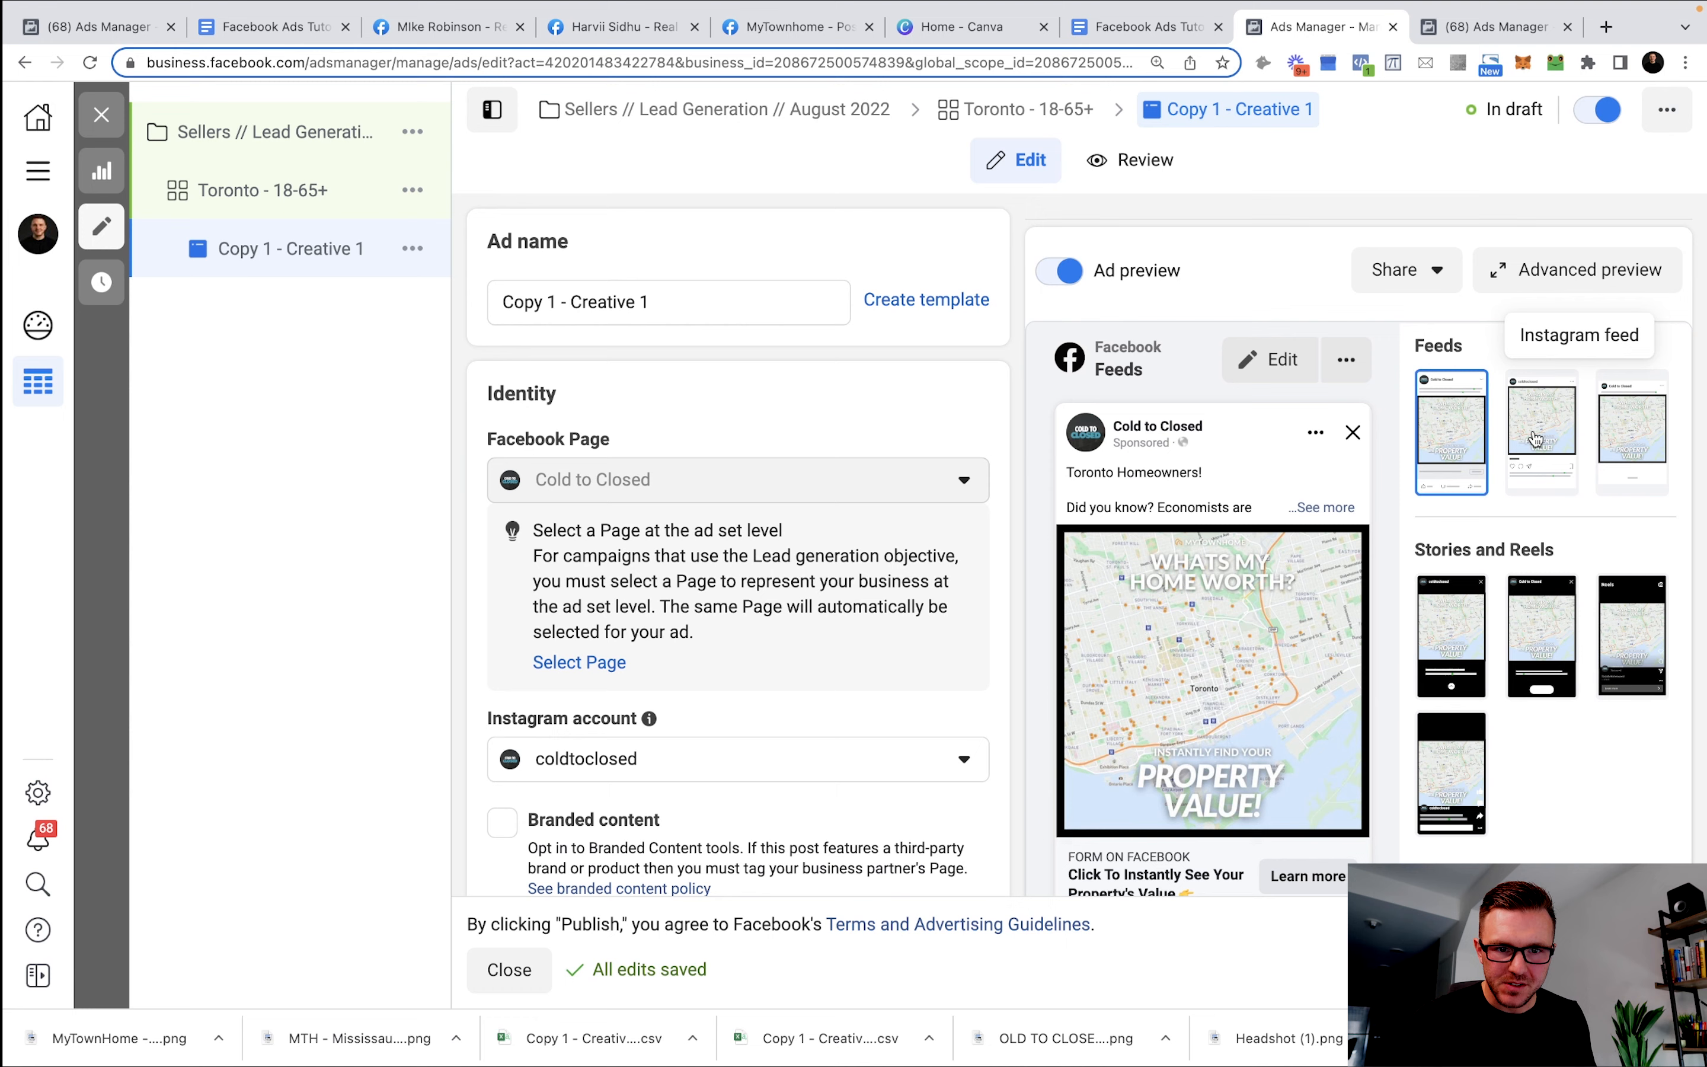
left_click(1537, 439)
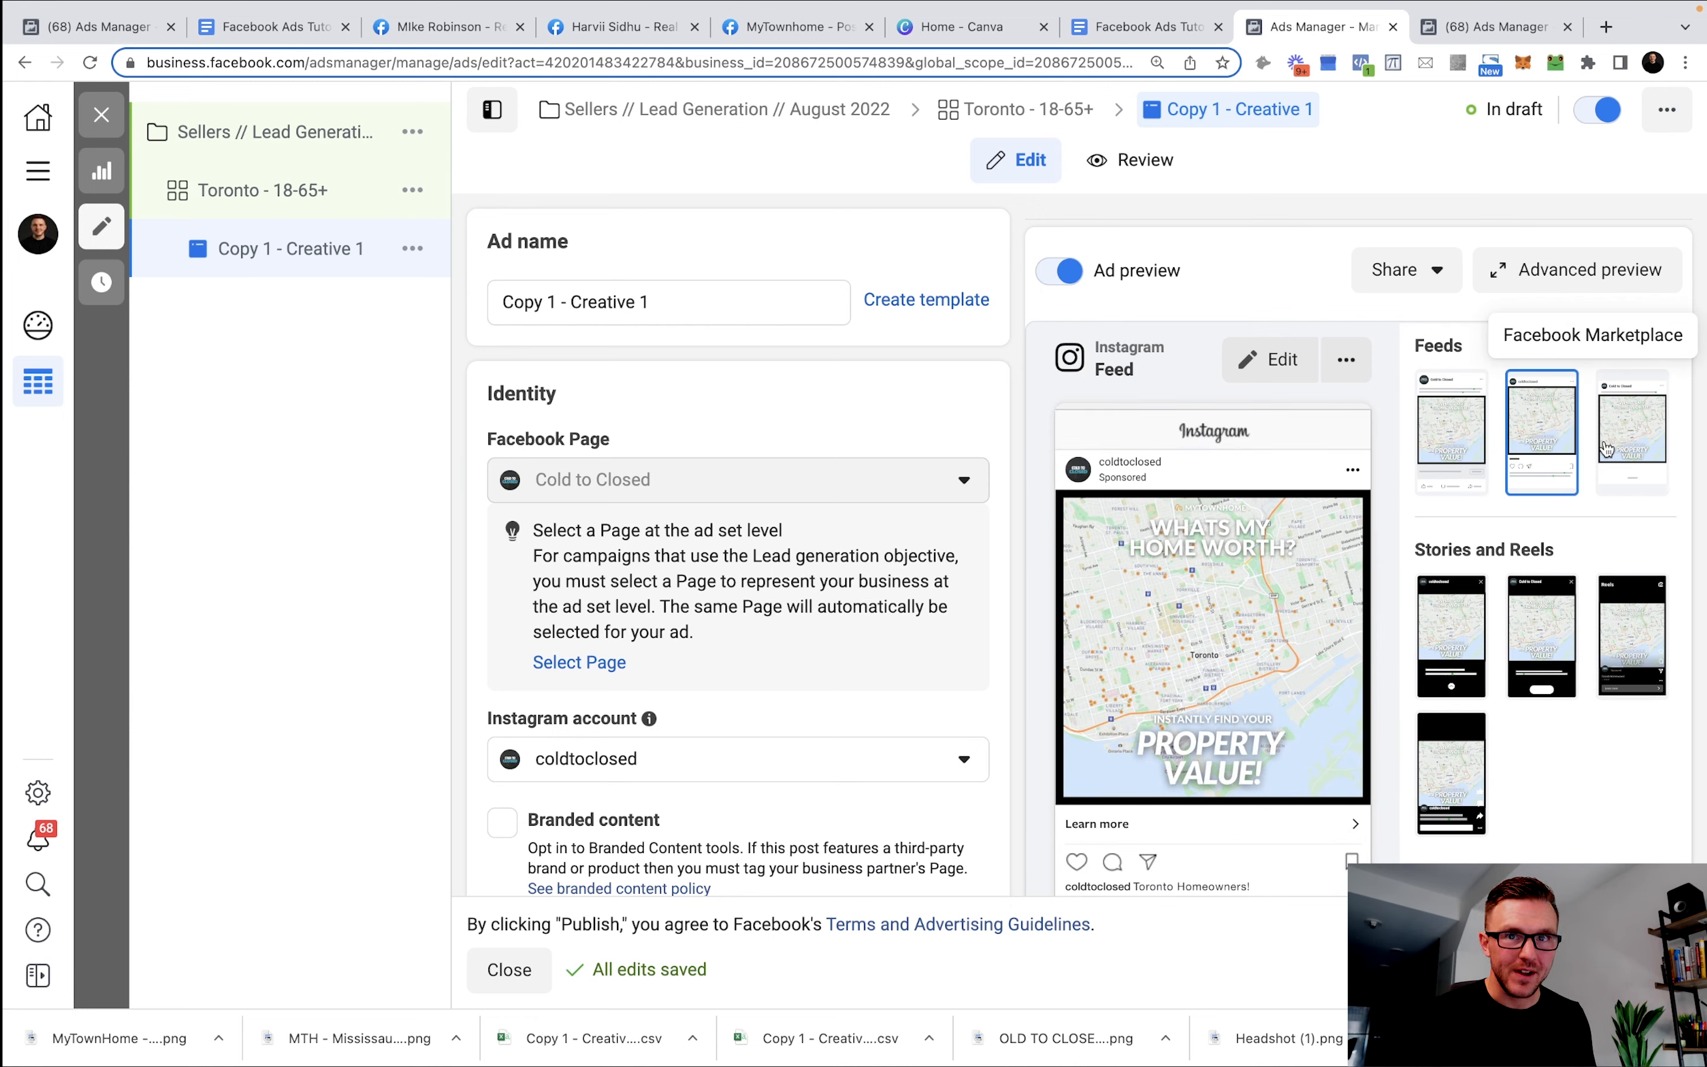